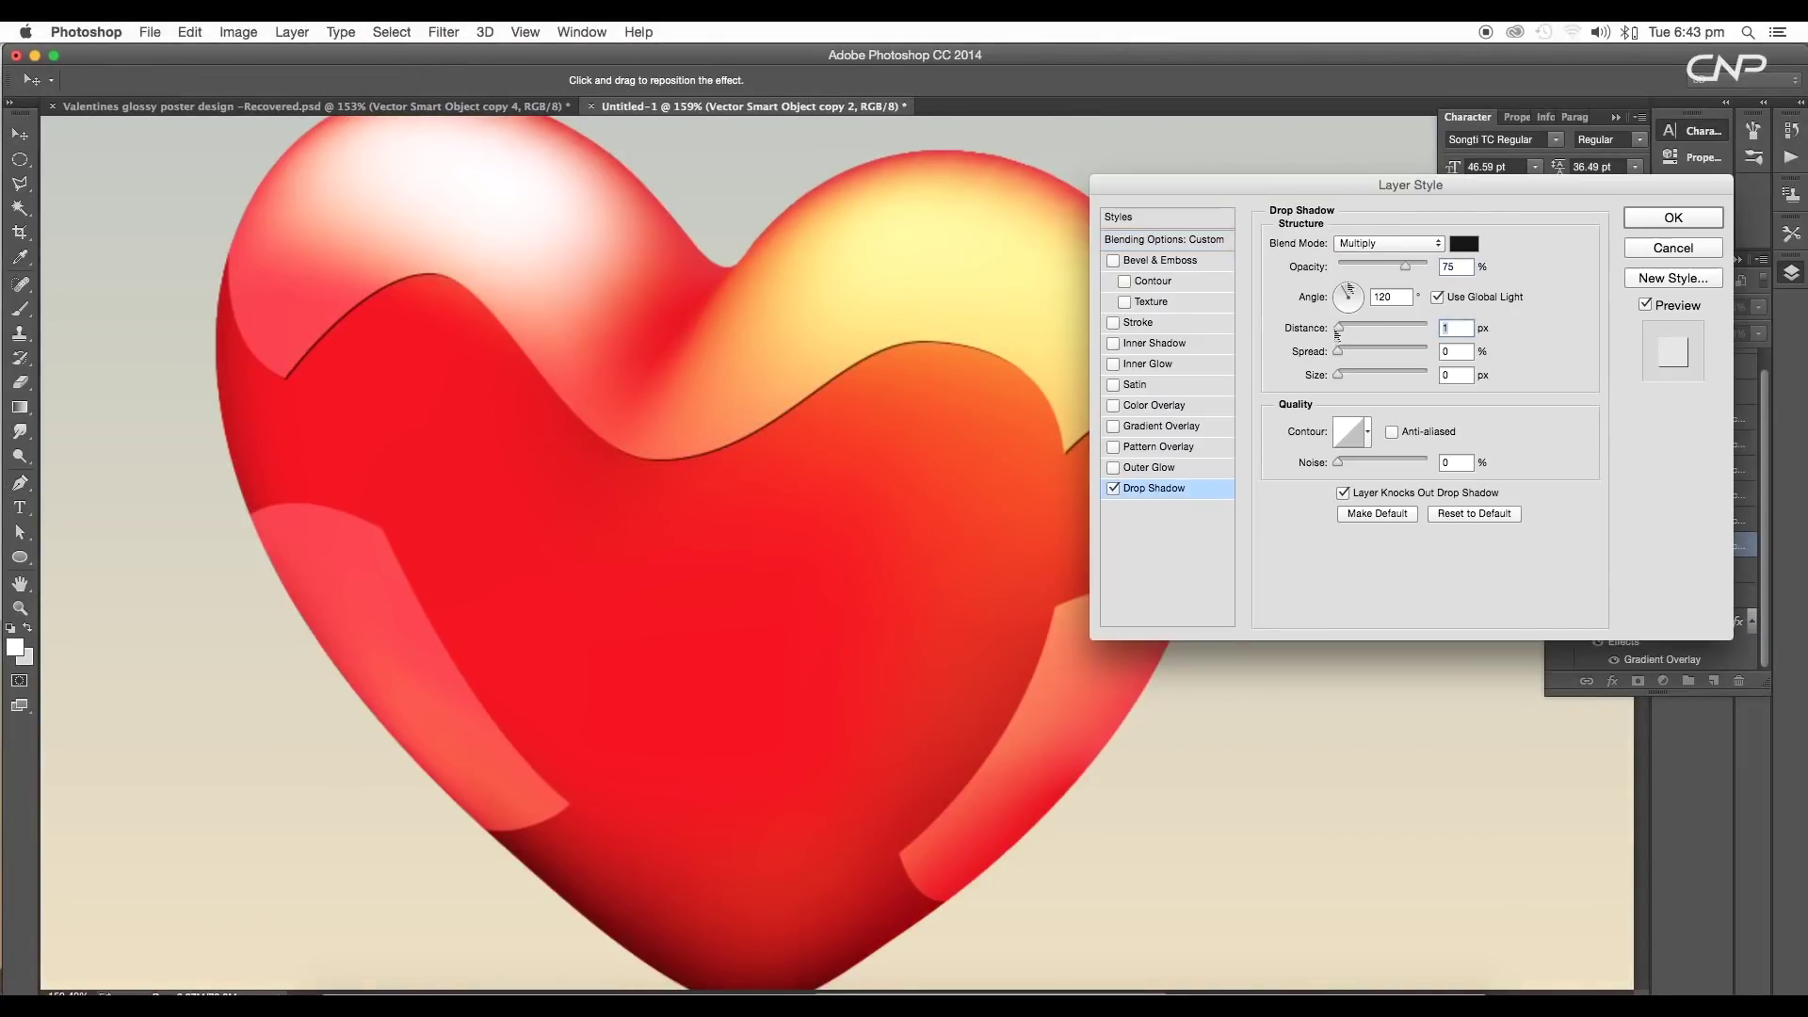
Slightly increase the size of the drop shadow on the heart's highlight shape.
{"action": "left_click_drag", "start_coordinate": [1339, 374], "coordinate": [1344, 375]}
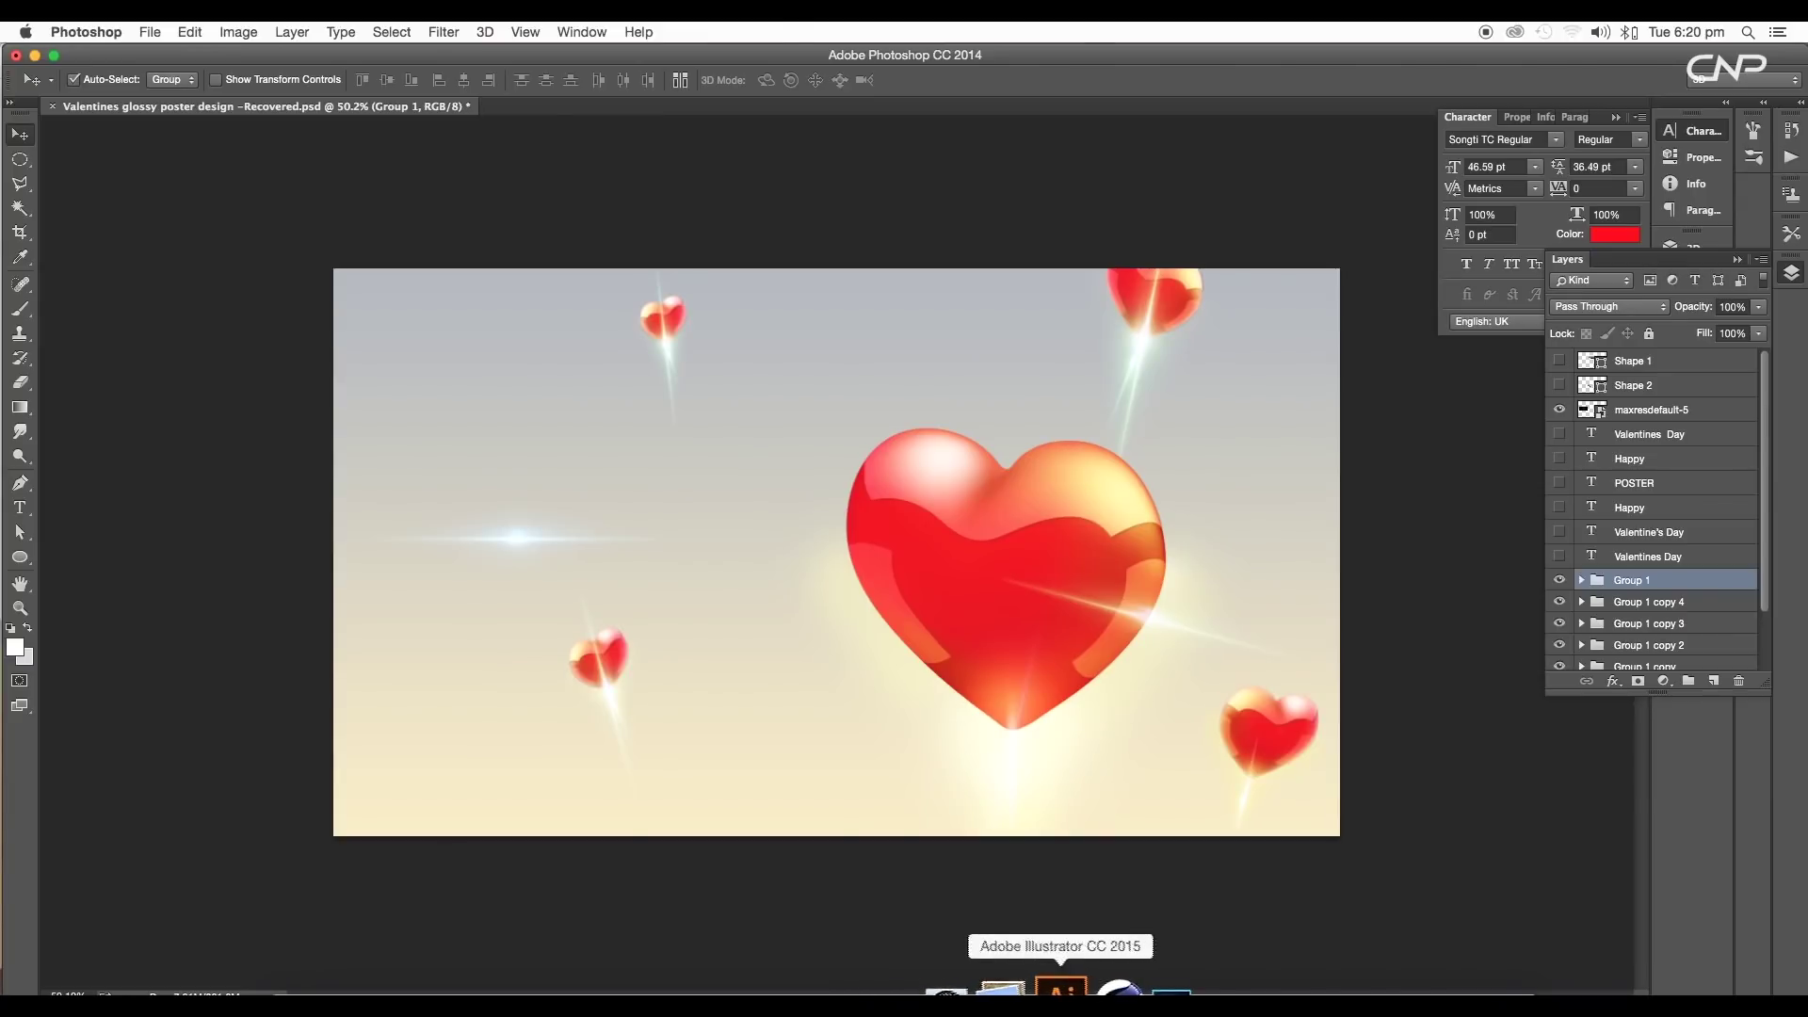
Switch to Adobe Illustrator and examine the finished dark red beveled heart and the gradient mesh heart below it.
{"action": "left_click", "coordinate": [1059, 990]}
{"action": "left_click", "coordinate": [888, 707]}
{"action": "left_click_drag", "start_coordinate": [972, 658], "coordinate": [524, 315]}
{"action": "scroll", "coordinate": [1037, 590], "scroll_direction": "up", "scroll_amount": 3}
{"action": "key", "text": "super+equal"}
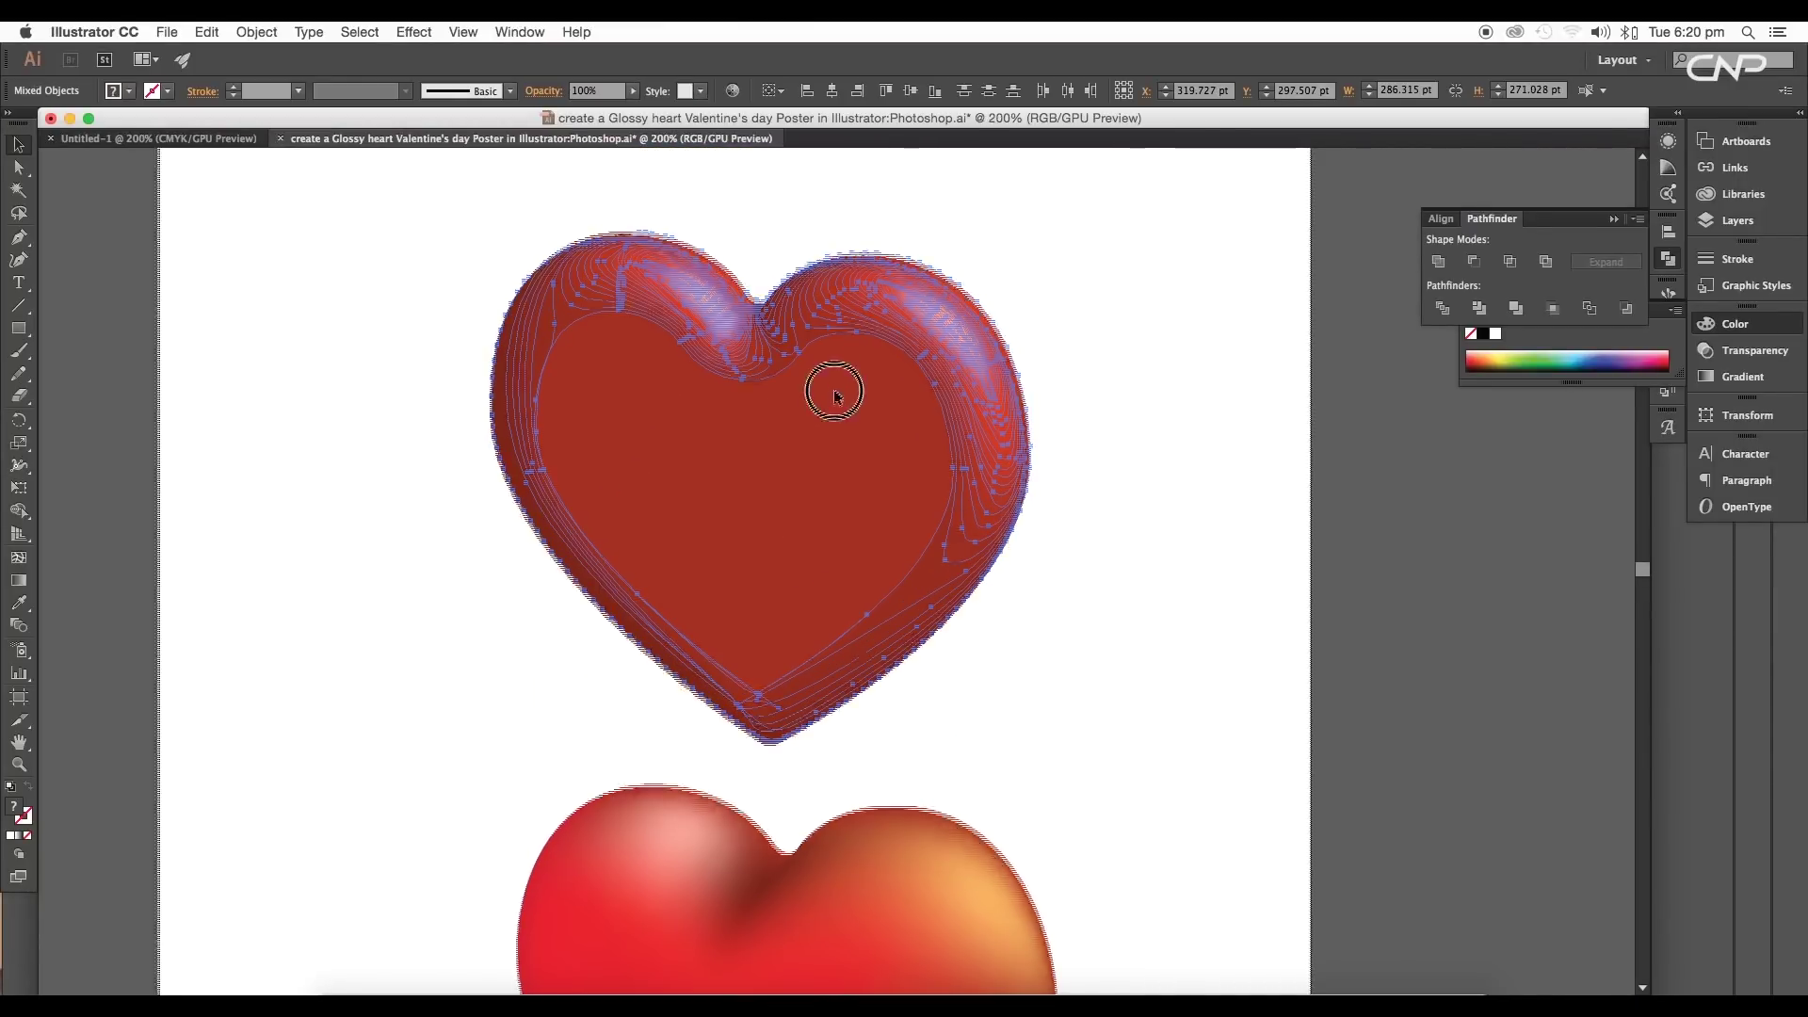
{"action": "left_click", "coordinate": [1086, 411]}
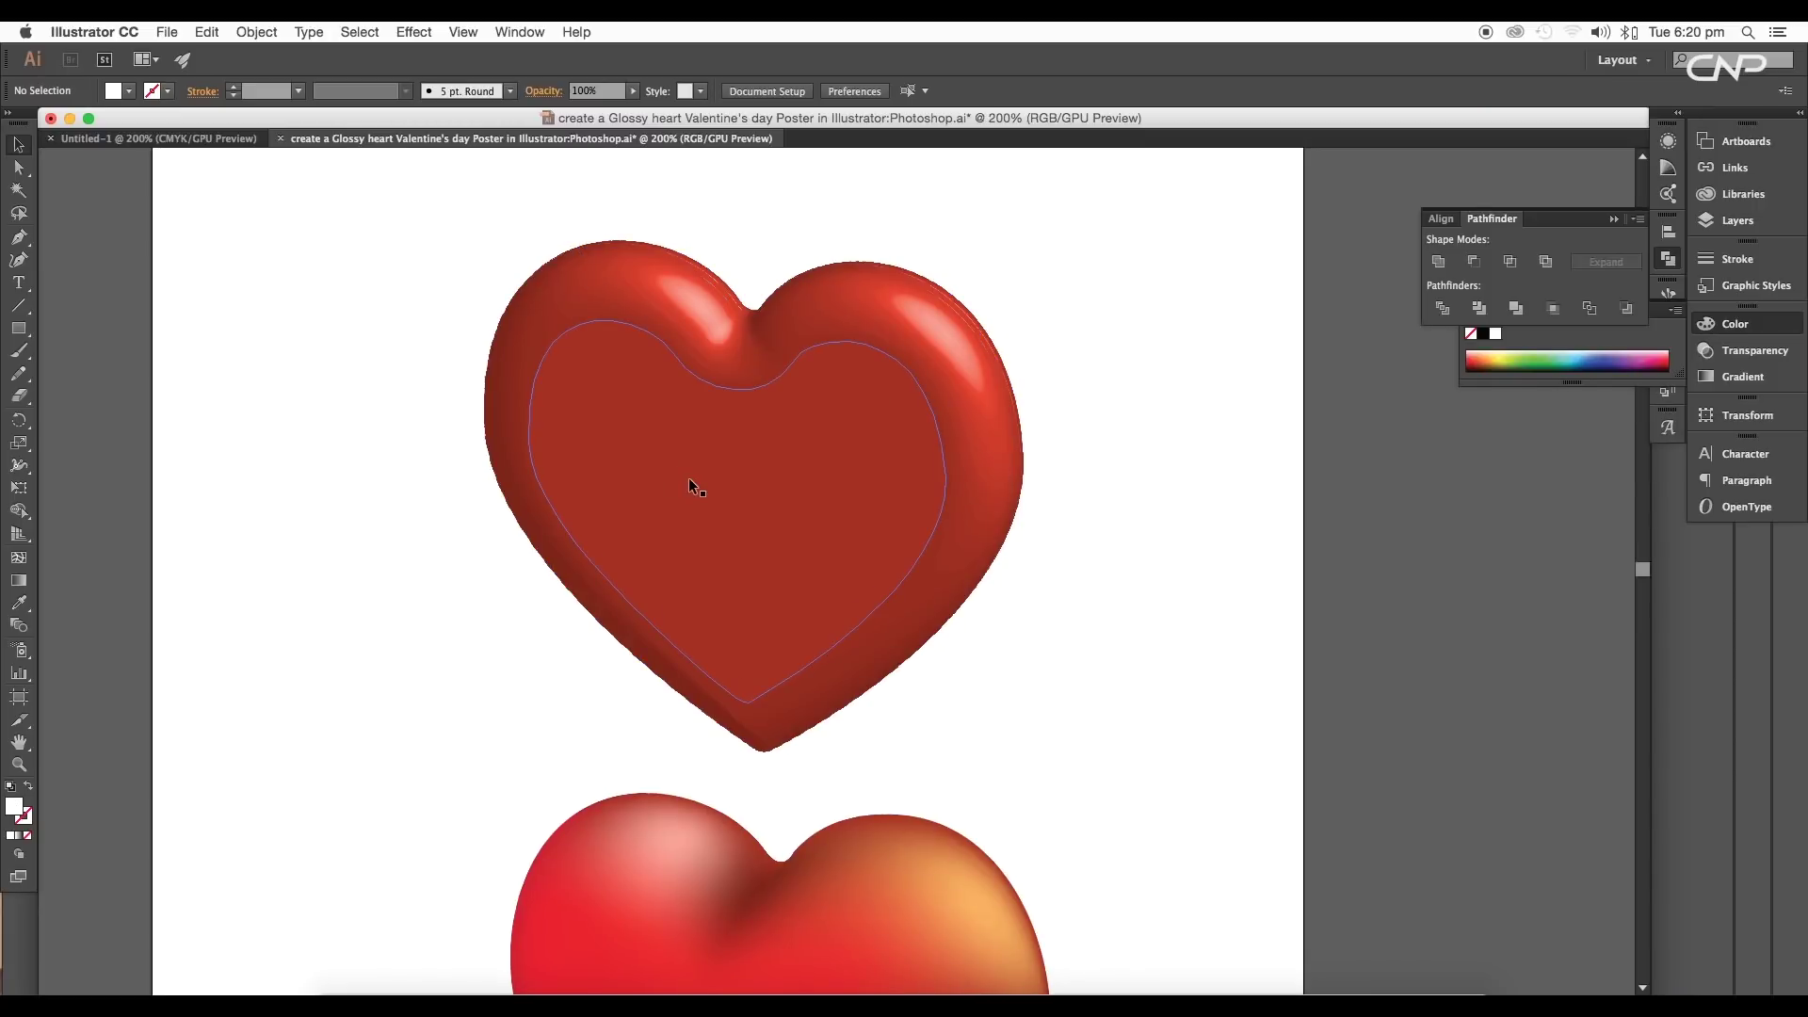
{"action": "scroll", "coordinate": [690, 482], "scroll_direction": "right", "scroll_amount": 5}
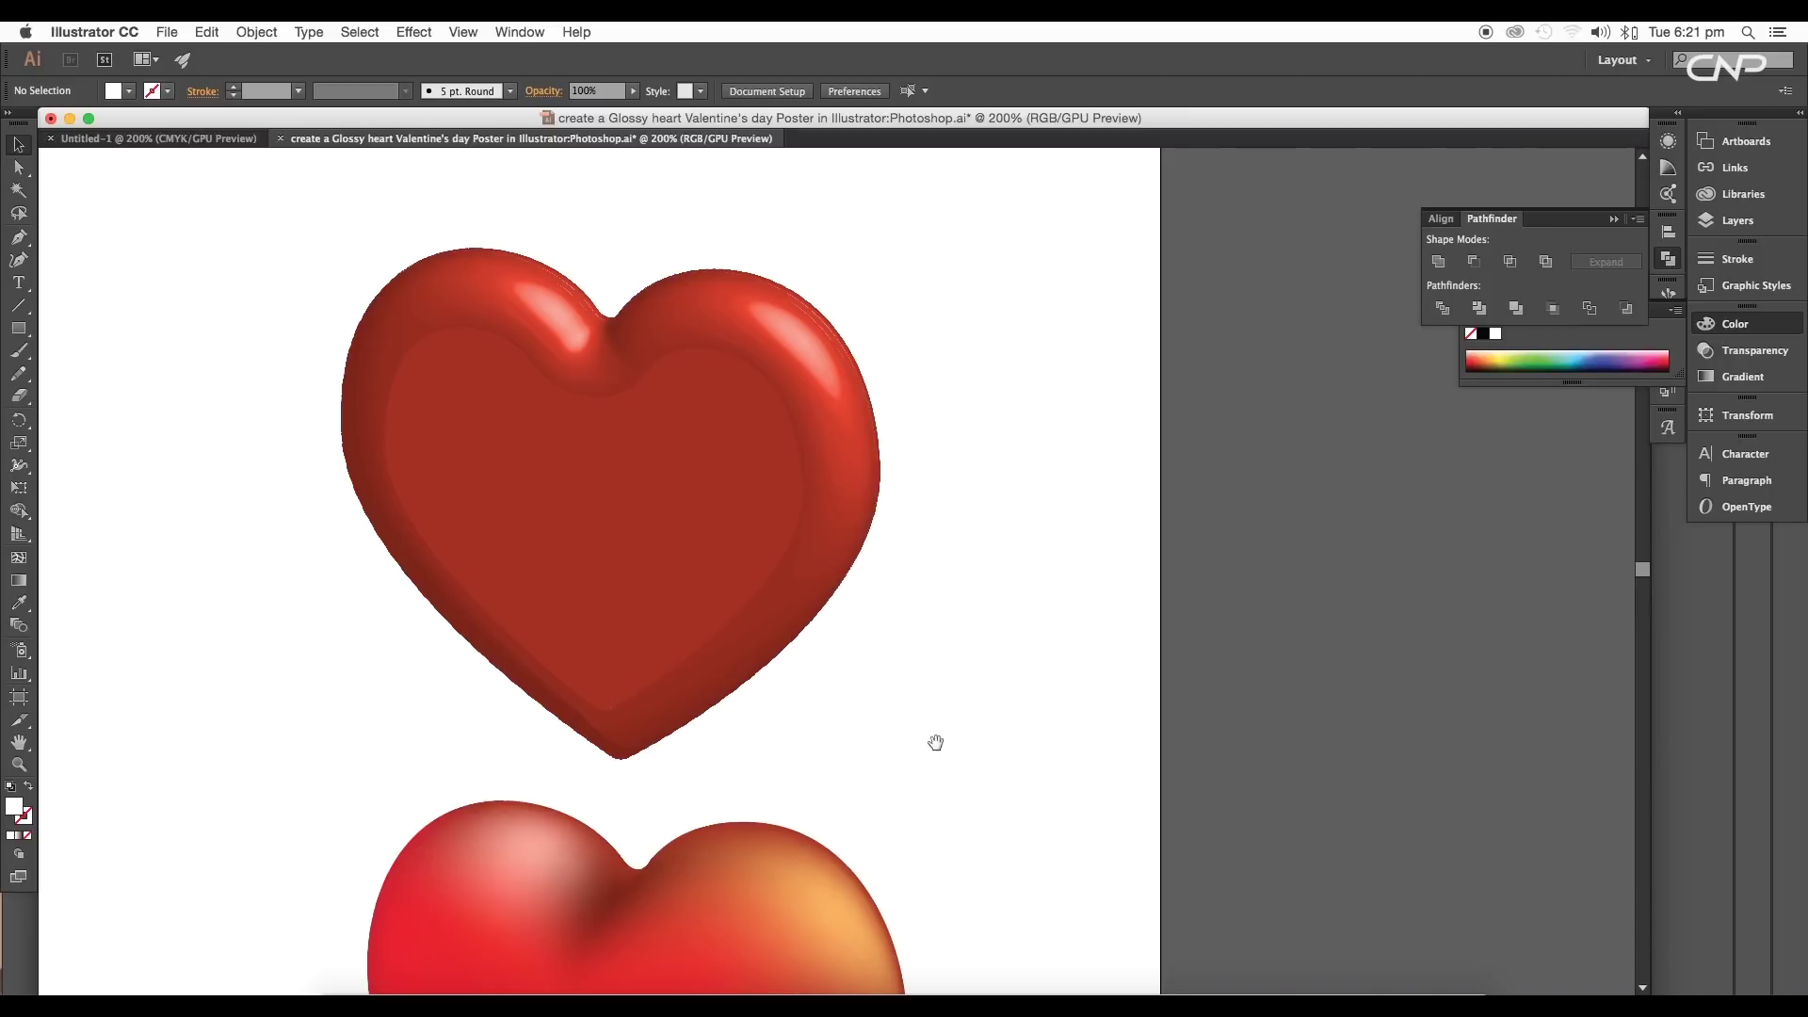
{"action": "scroll", "coordinate": [935, 743], "scroll_direction": "down", "scroll_amount": 8}
{"action": "left_click", "coordinate": [791, 637]}
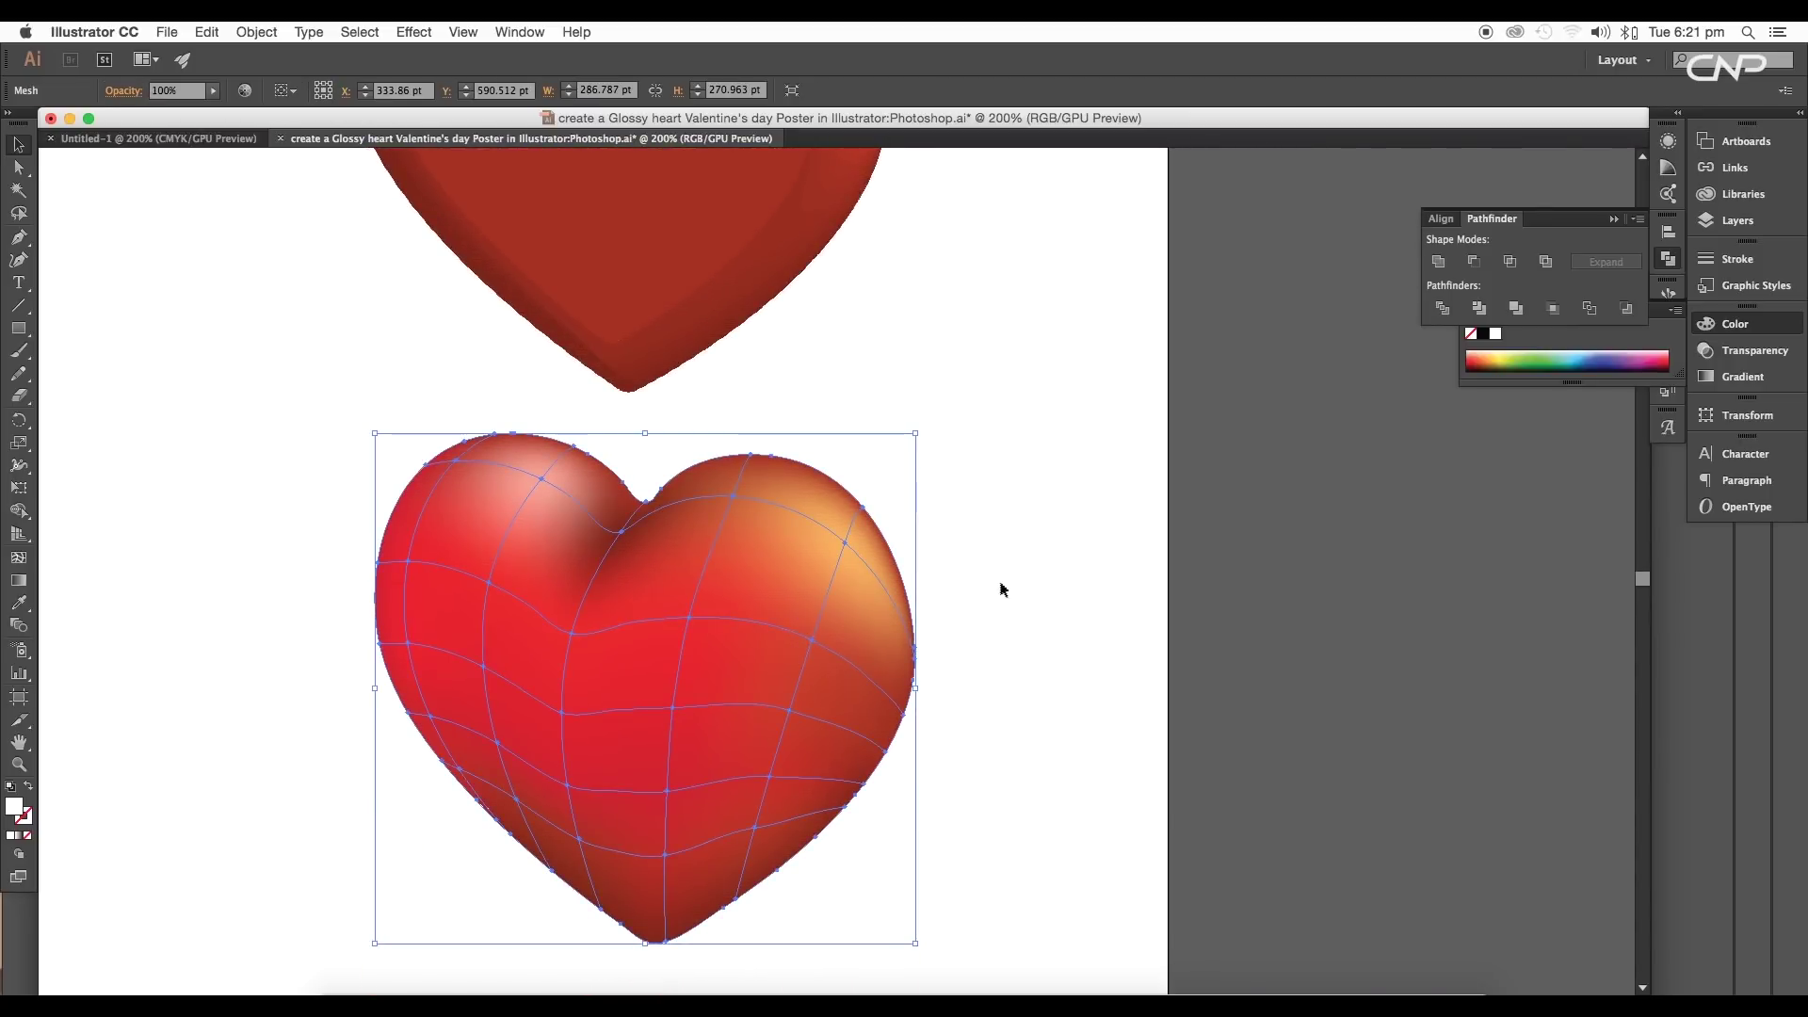
{"action": "scroll", "coordinate": [990, 582], "scroll_direction": "down", "scroll_amount": 2}
{"action": "left_click", "coordinate": [923, 568]}
{"action": "key", "text": "super+minus"}
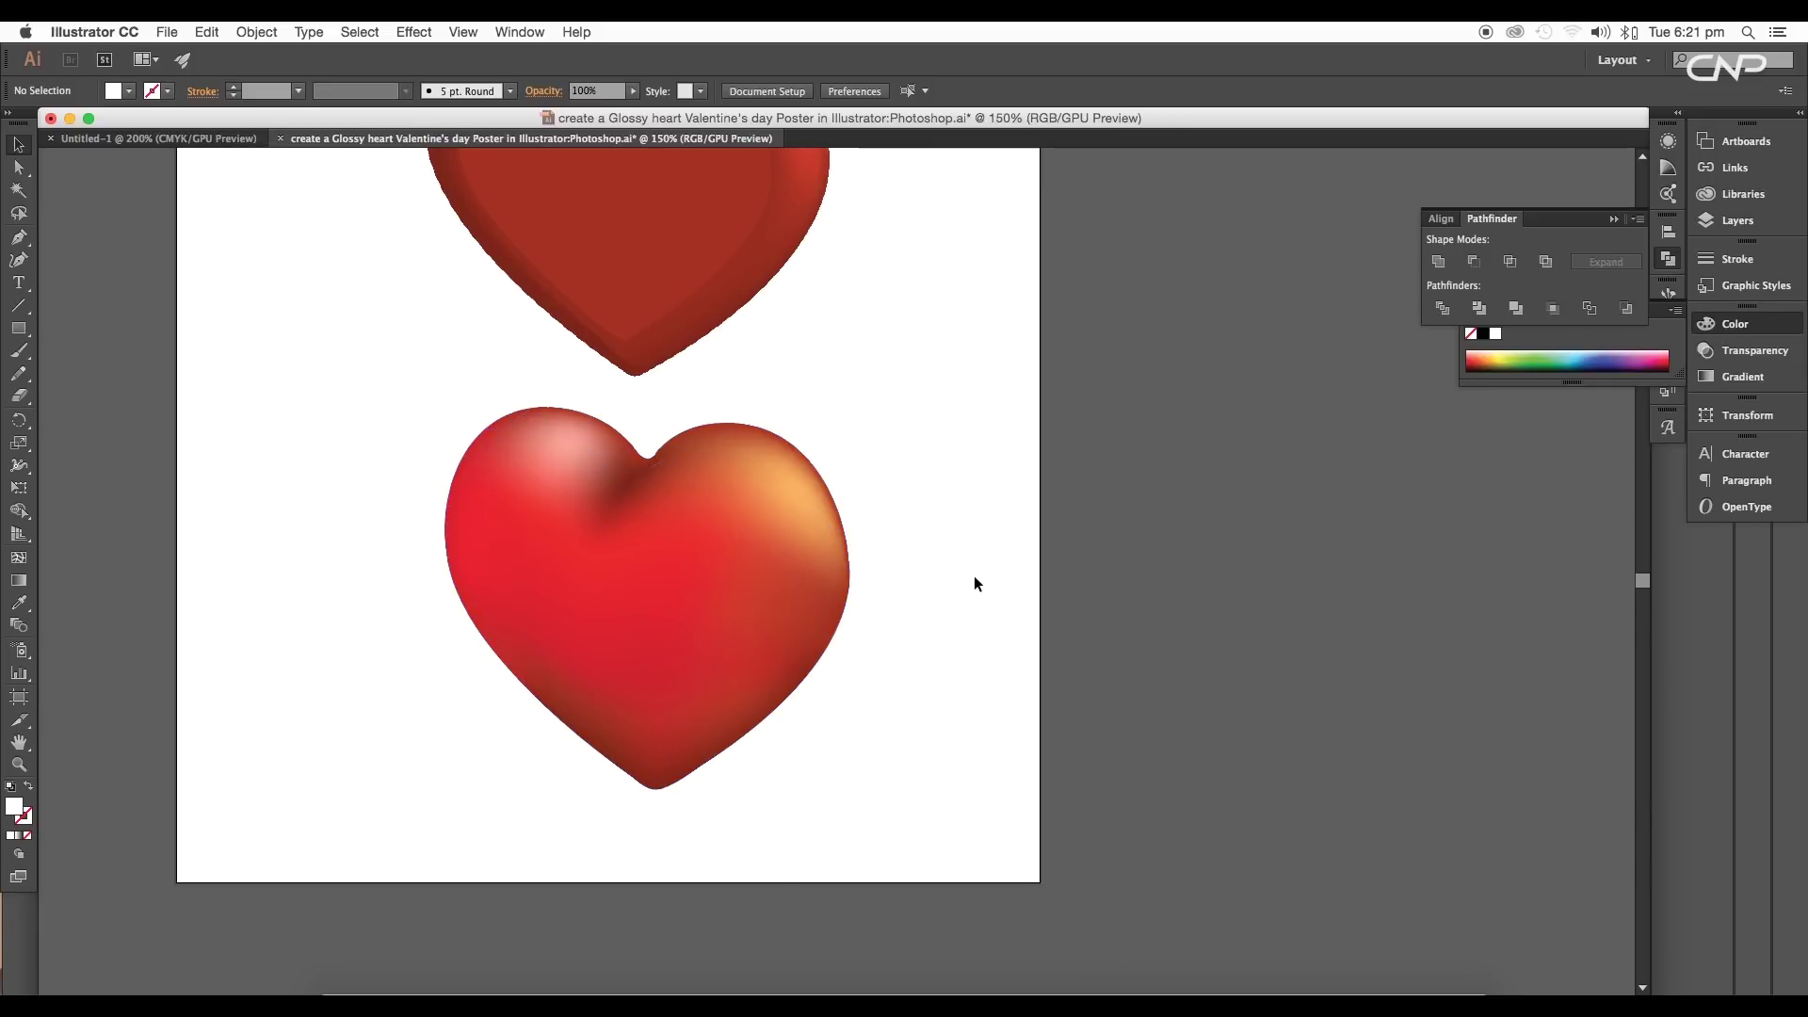
{"action": "scroll", "coordinate": [904, 449], "scroll_direction": "up", "scroll_amount": 2}
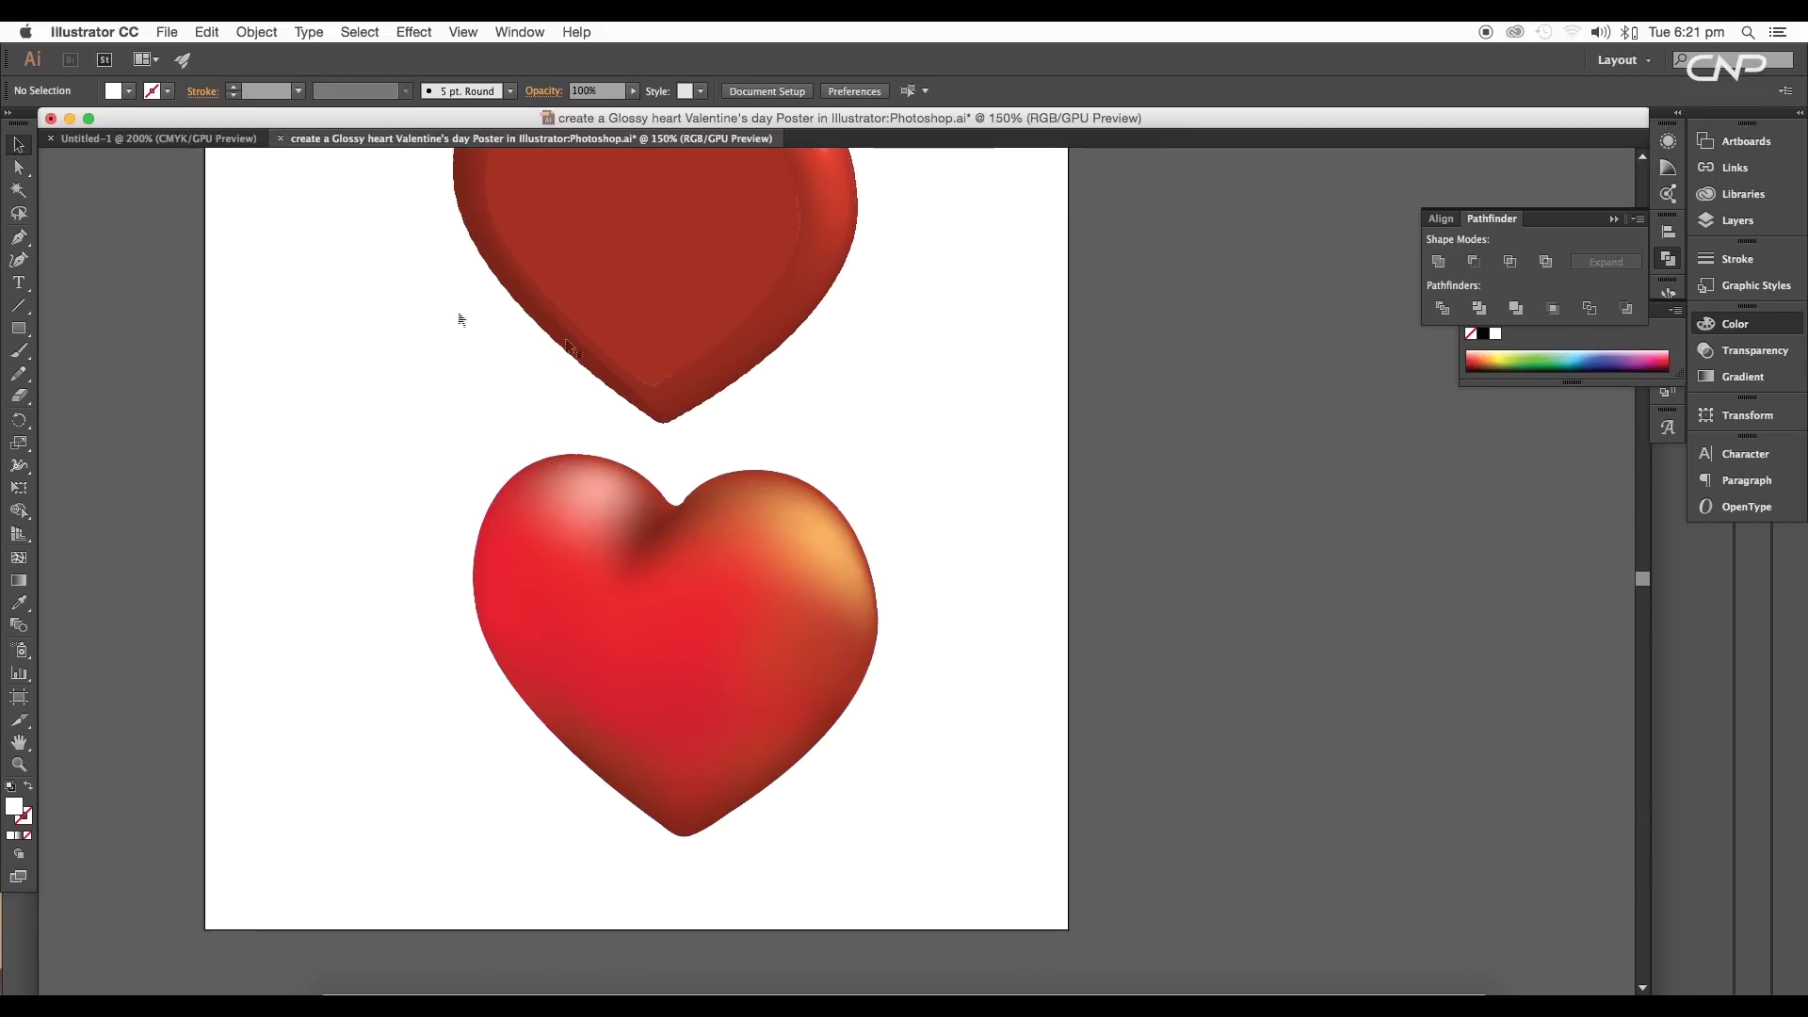
In the Untitled-1 document, draw a circle about 249 pt in diameter on the artboard.
{"action": "left_click", "coordinate": [149, 139]}
{"action": "left_click", "coordinate": [532, 389]}
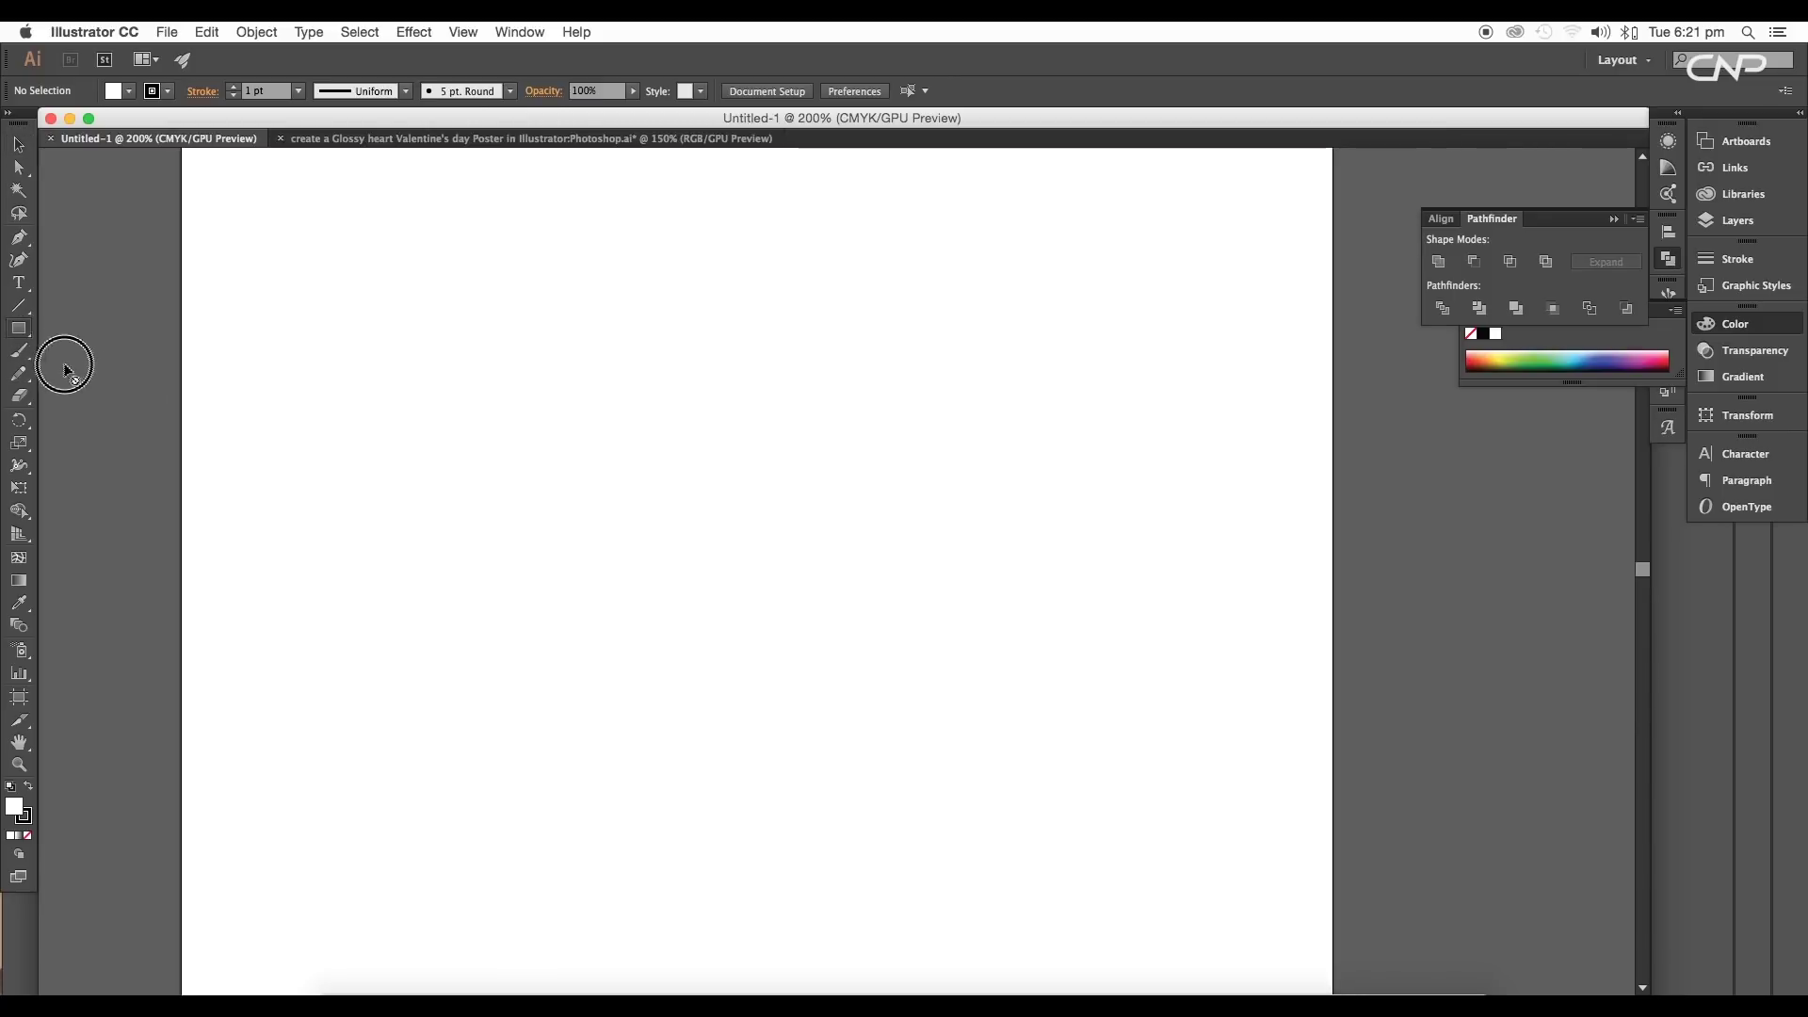
{"action": "left_click", "coordinate": [22, 329]}
{"action": "left_click", "coordinate": [106, 373]}
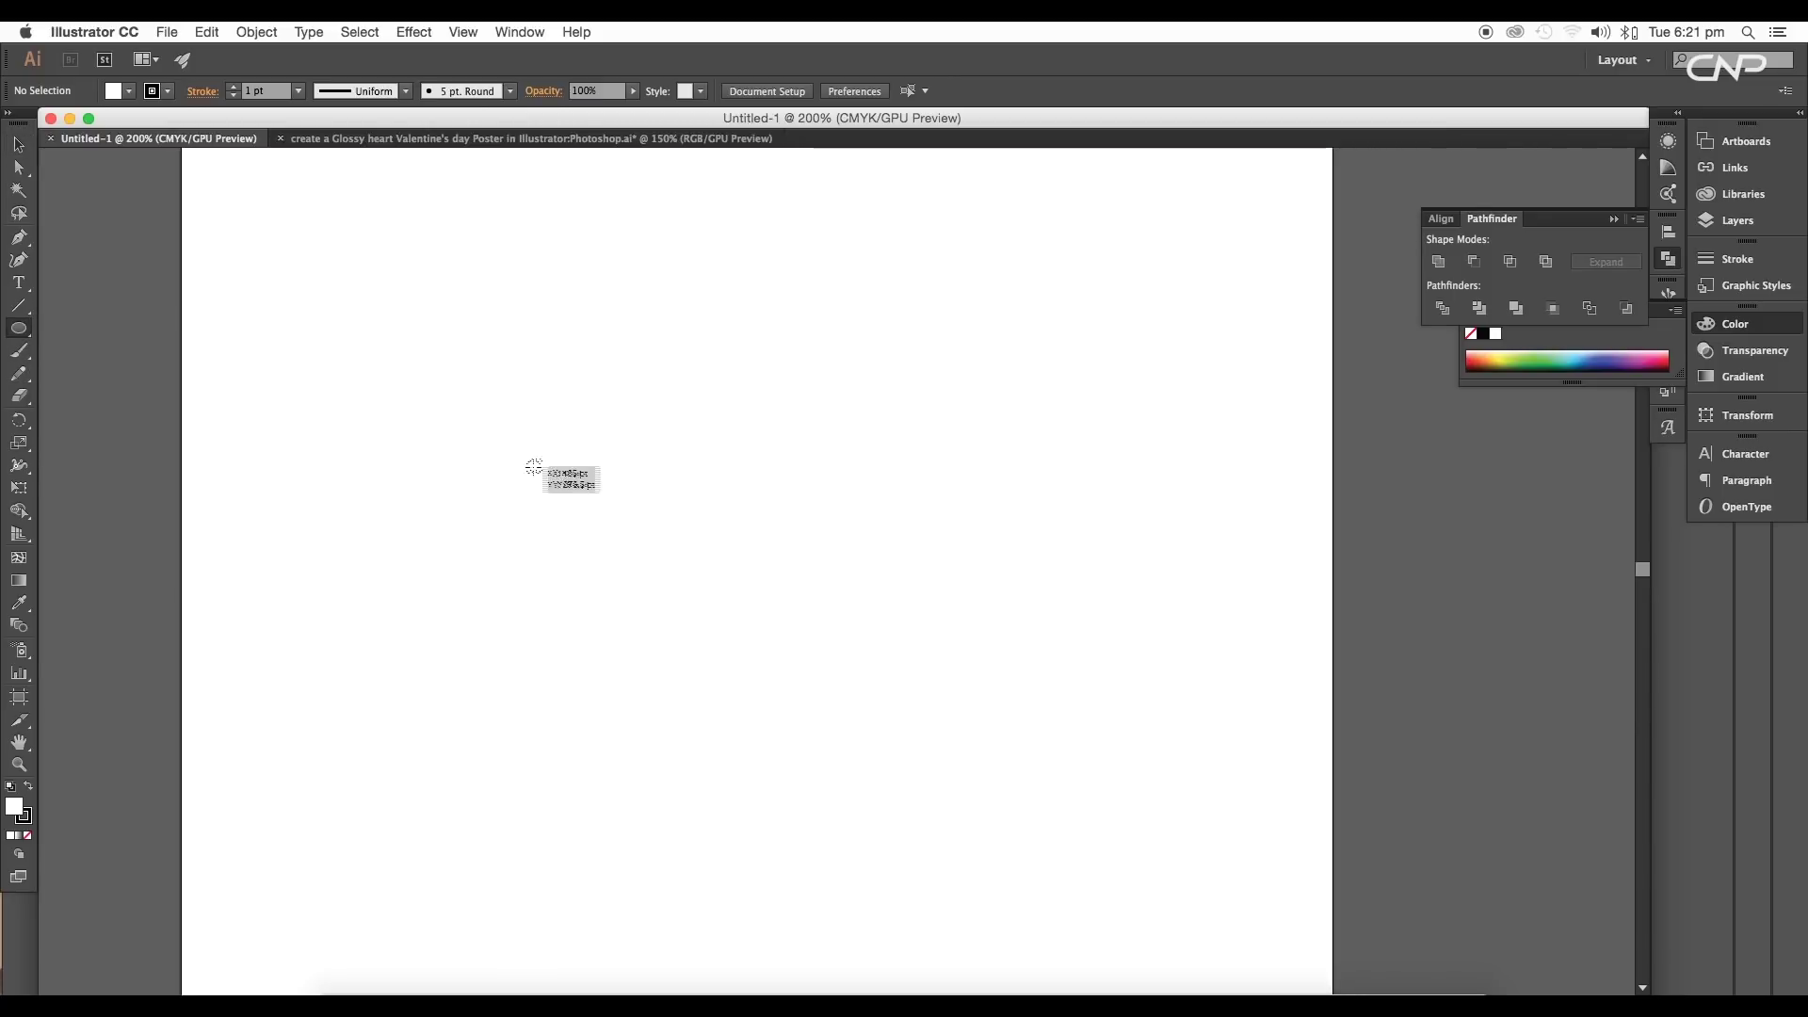
{"action": "left_click_drag", "start_coordinate": [622, 466], "coordinate": [793, 700]}
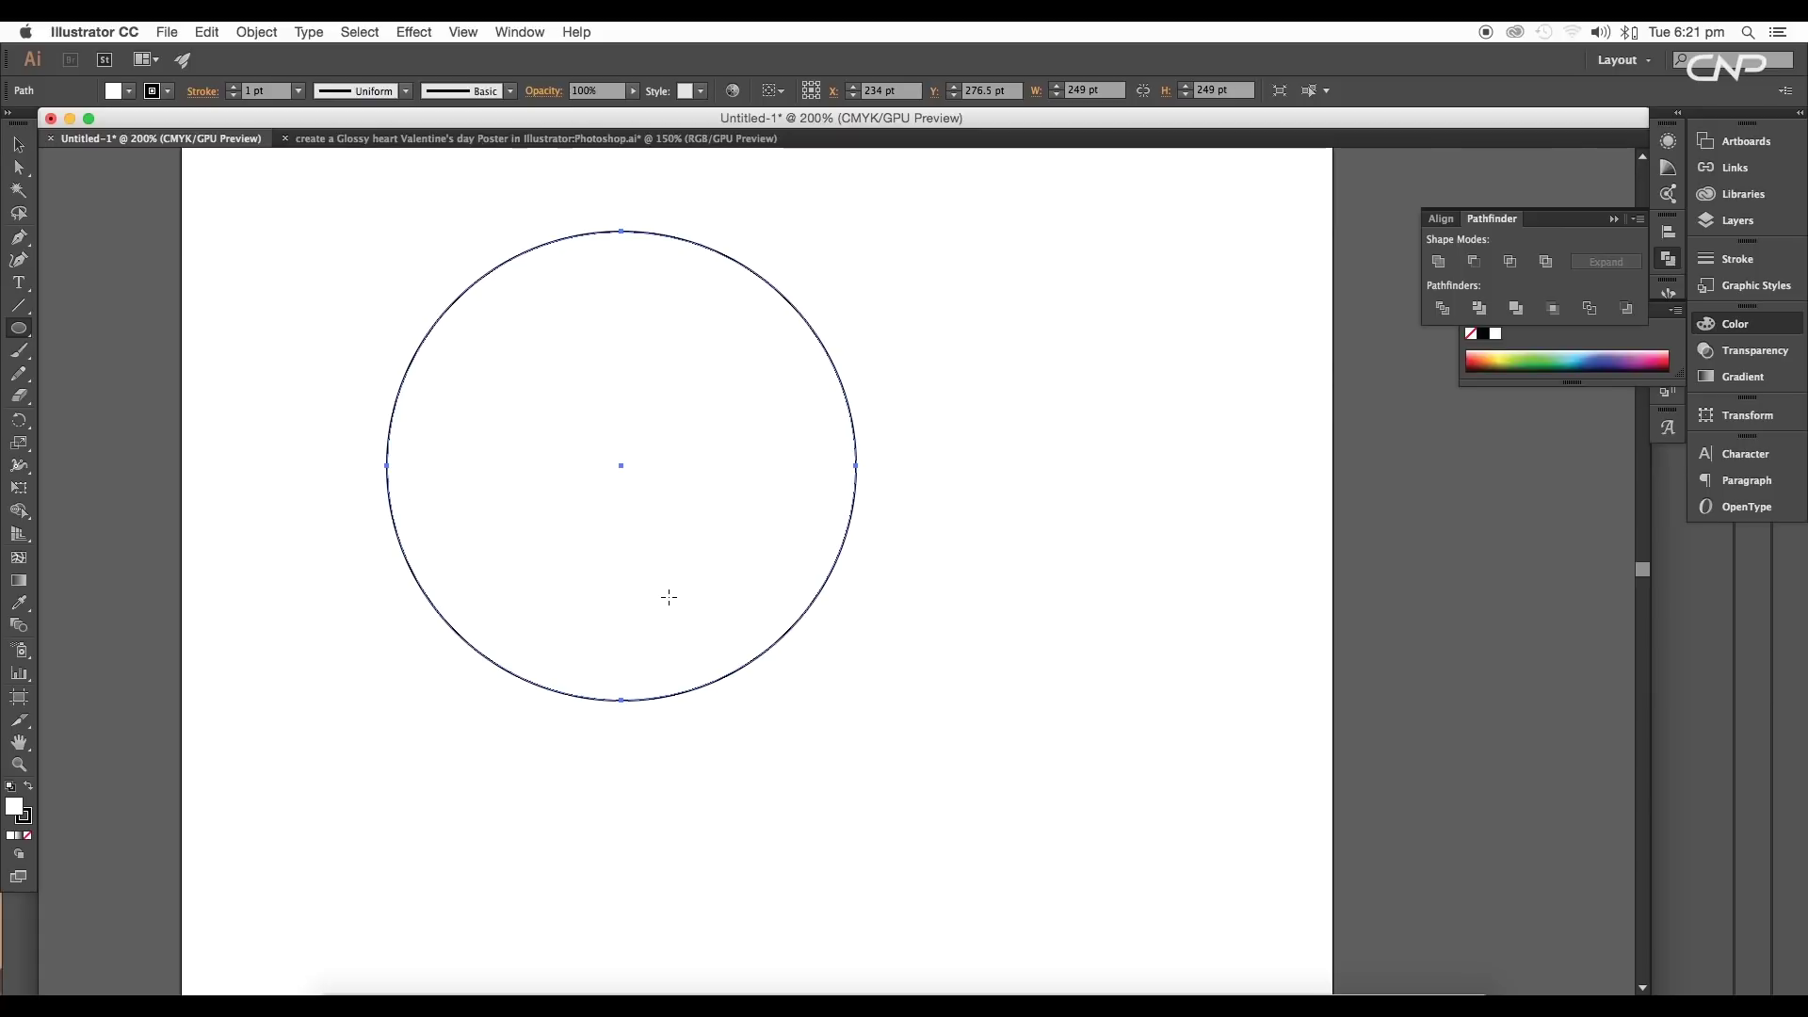
Fill the circle with red and remove its stroke.
{"action": "left_click", "coordinate": [129, 91]}
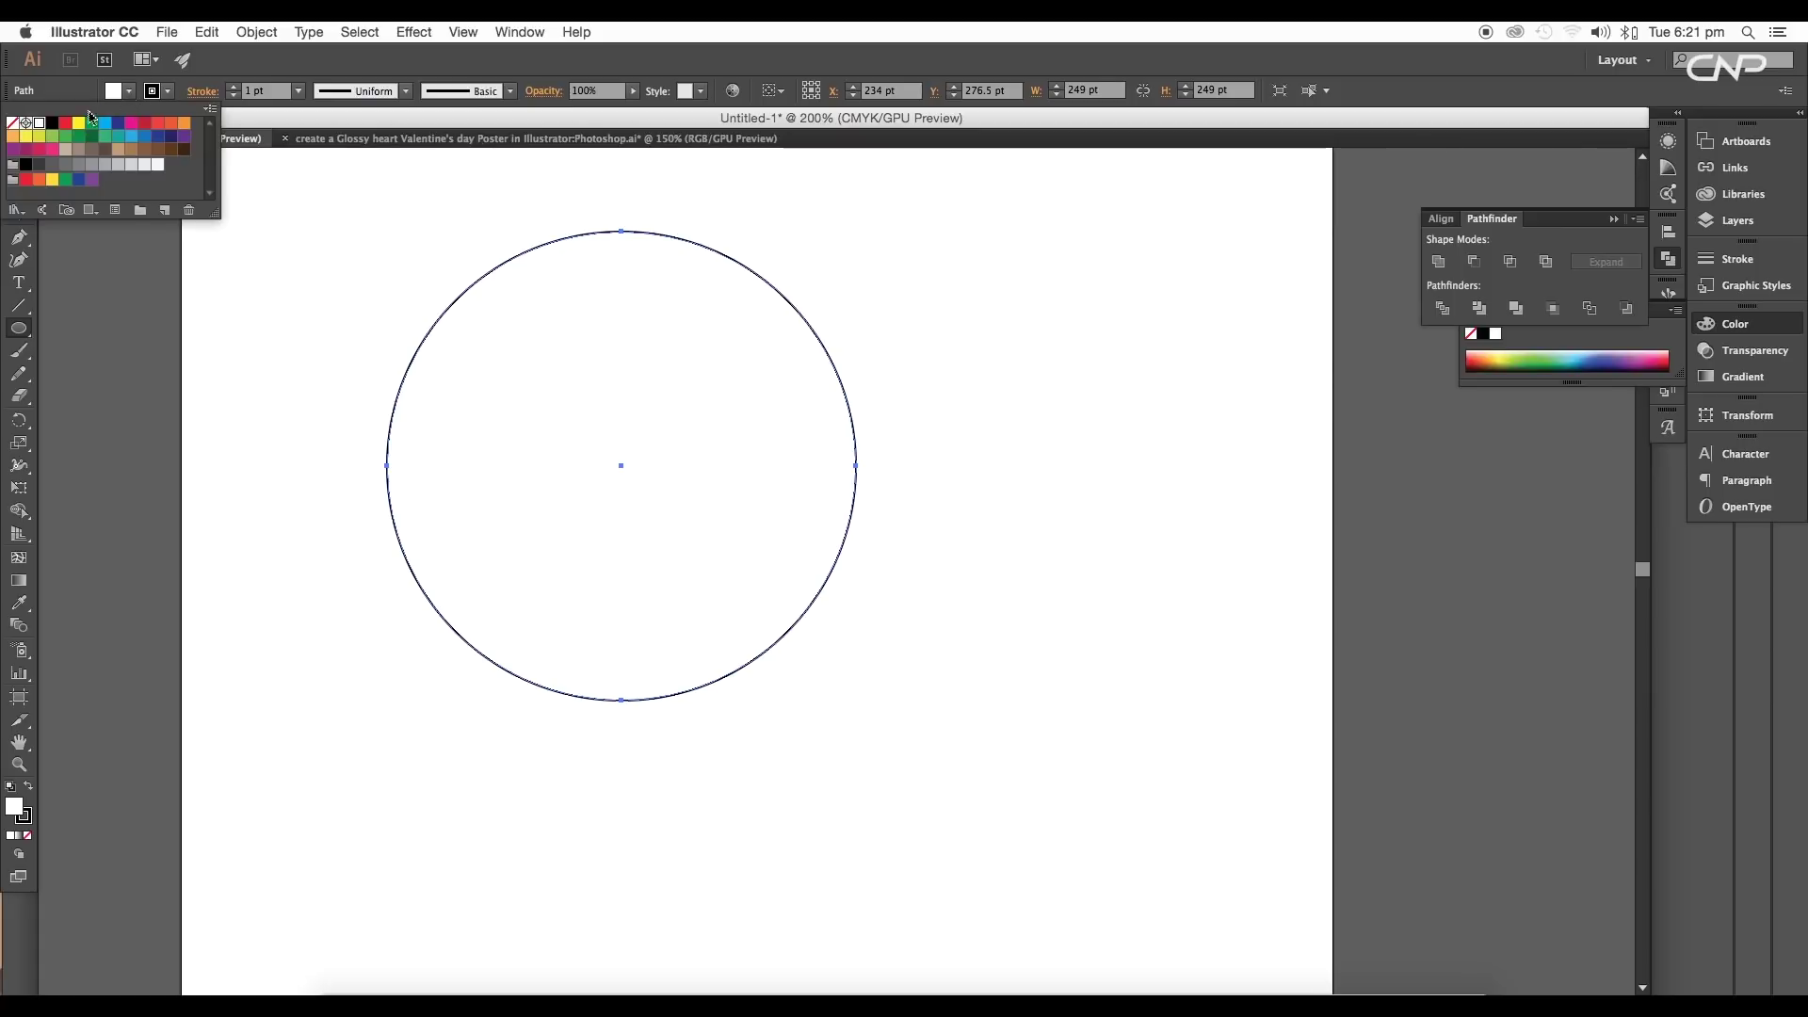
{"action": "left_click", "coordinate": [68, 124]}
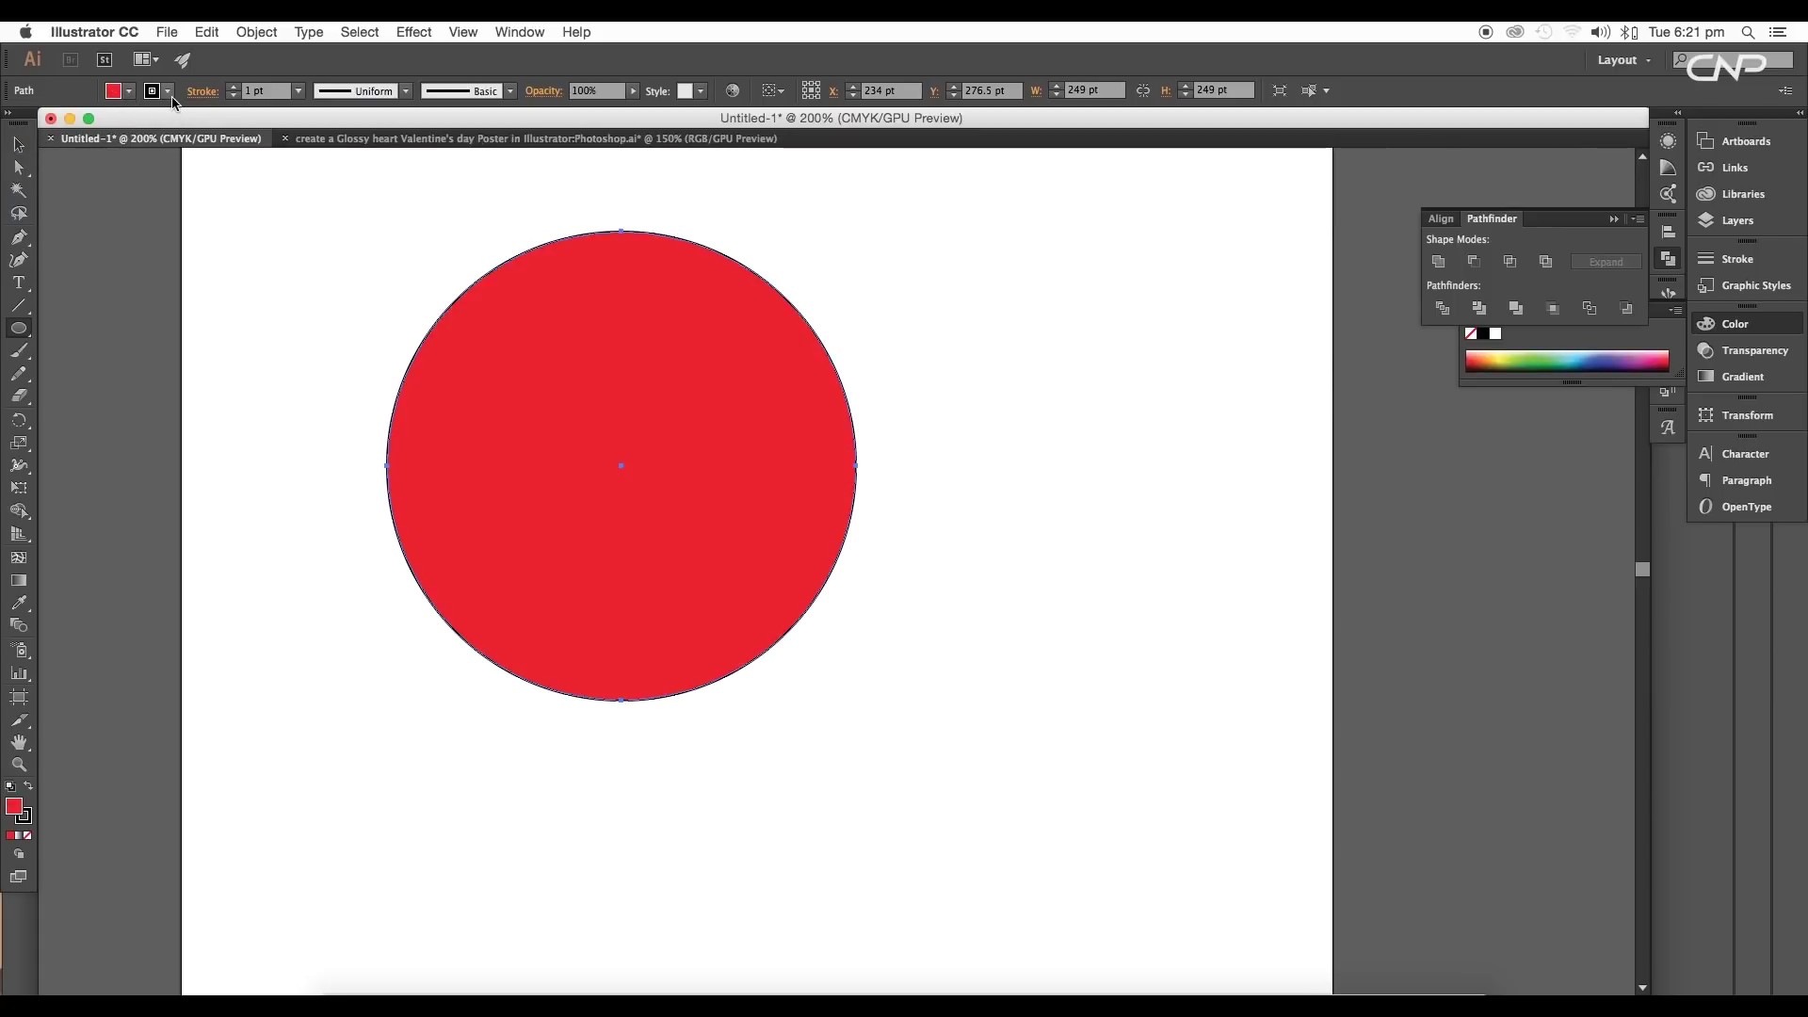
{"action": "left_click", "coordinate": [168, 91]}
{"action": "left_click", "coordinate": [12, 123]}
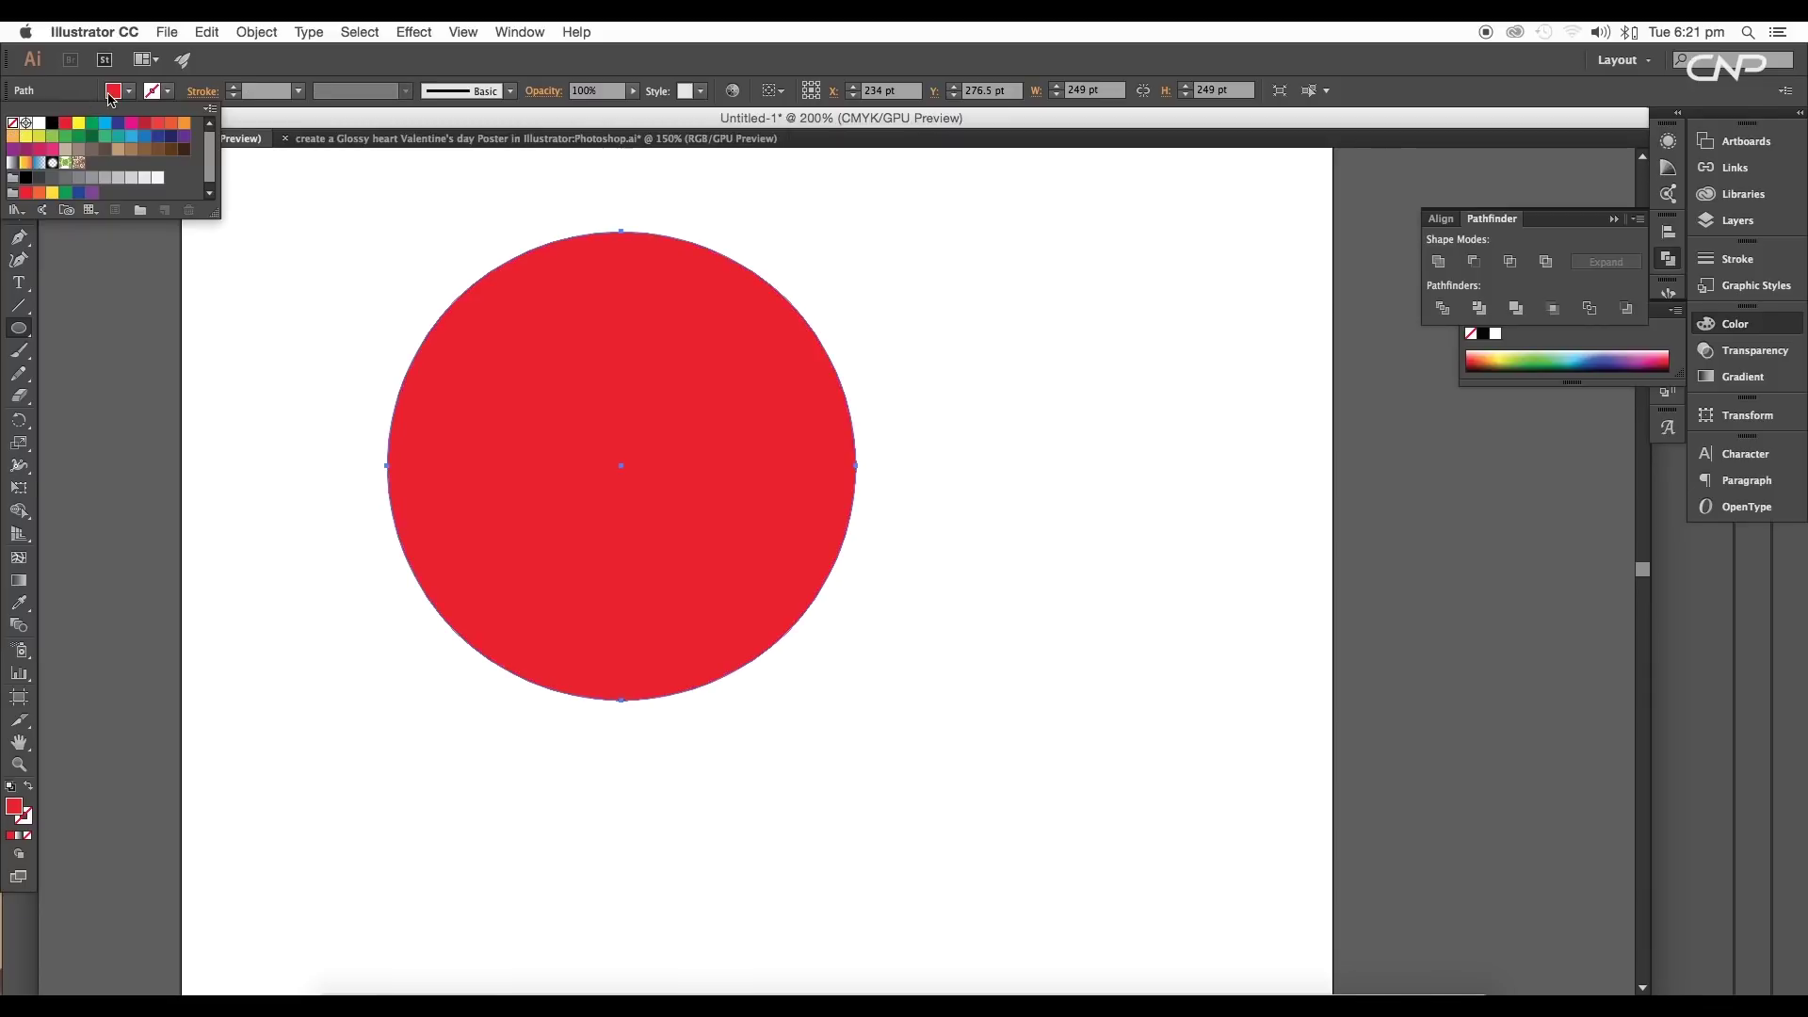
Move the circle's top anchor point down to about Y 235.5 pt and its bottom anchor point down to about Y 435.5 pt.
{"action": "left_click", "coordinate": [22, 172]}
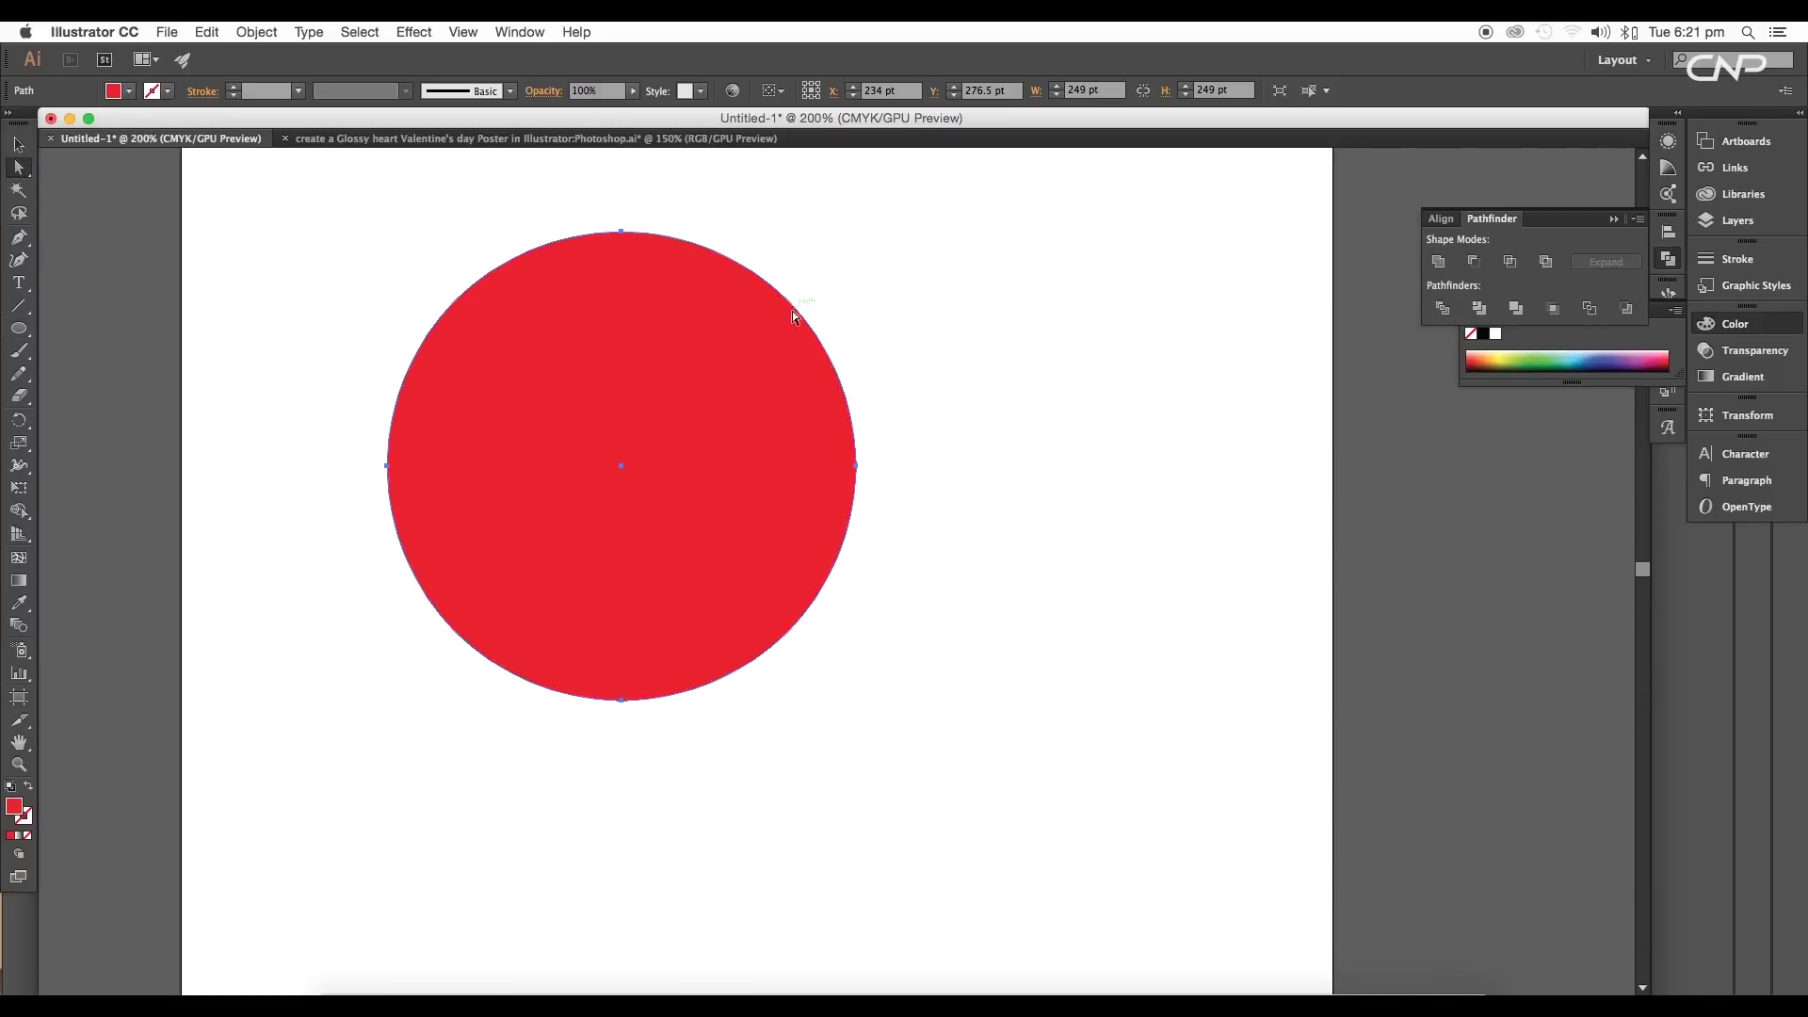
{"action": "left_click", "coordinate": [621, 232]}
{"action": "left_click_drag", "start_coordinate": [621, 232], "coordinate": [627, 391]}
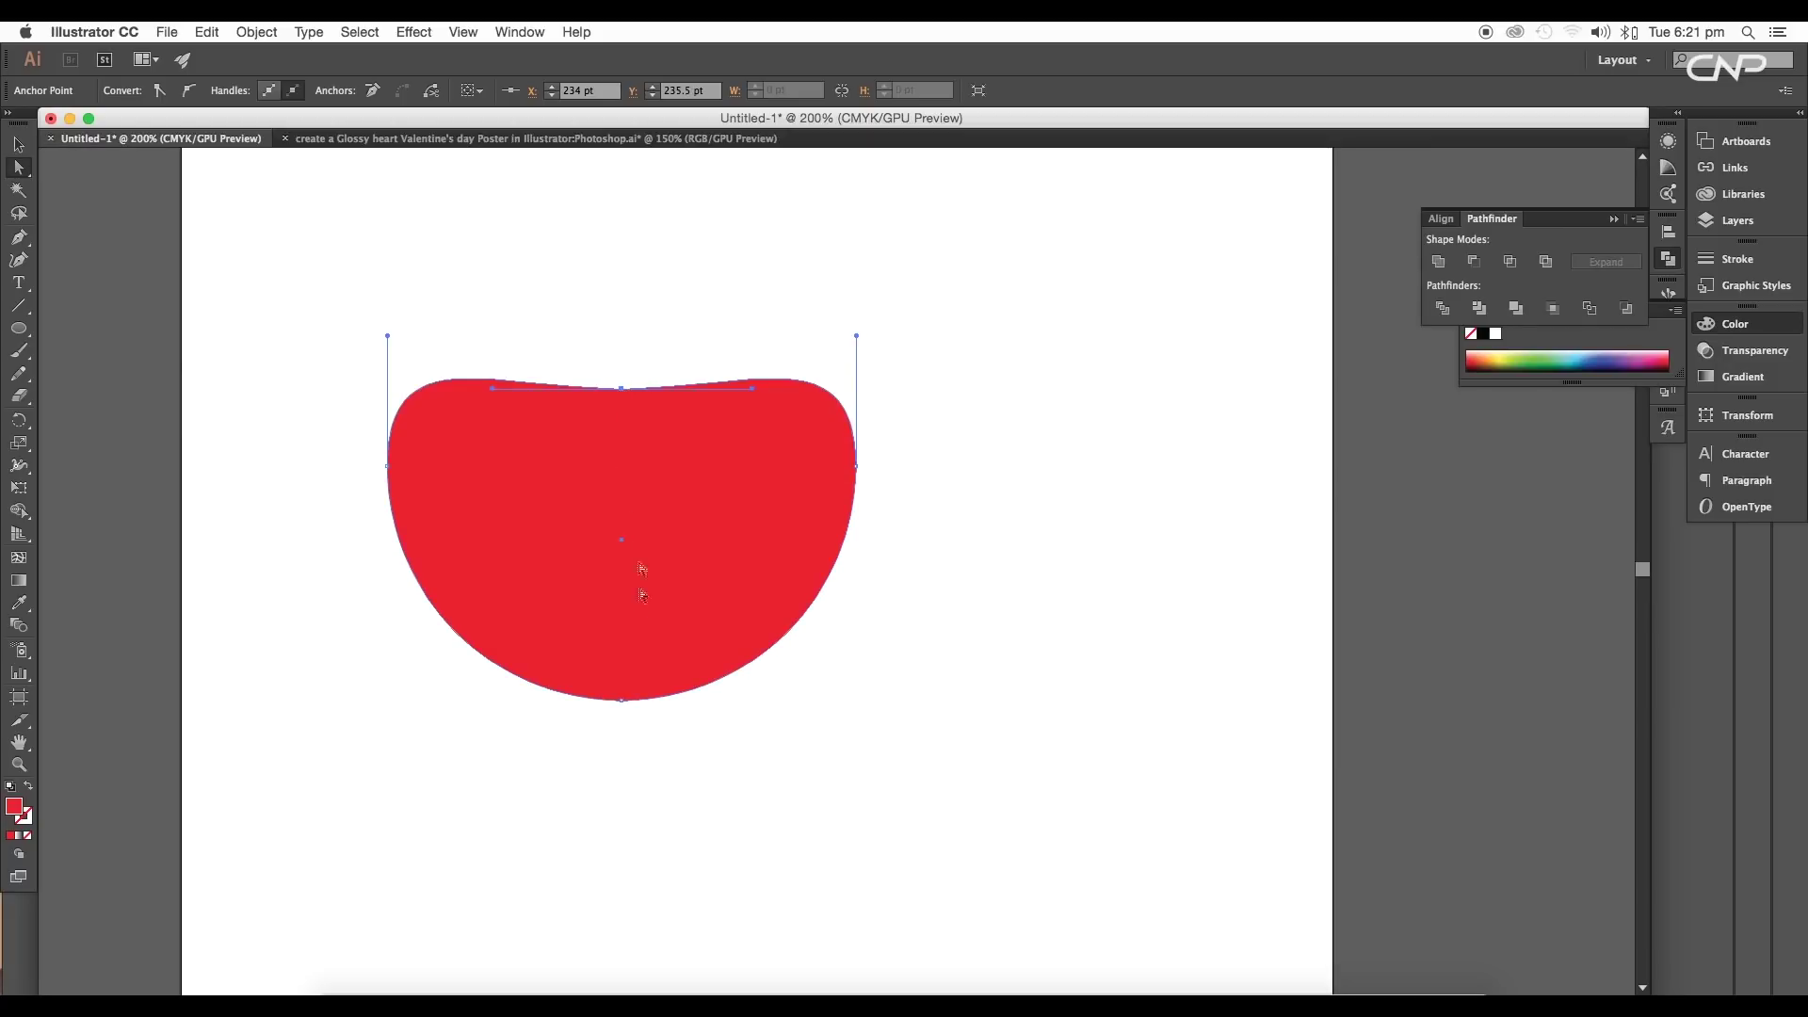
{"action": "left_click", "coordinate": [622, 702]}
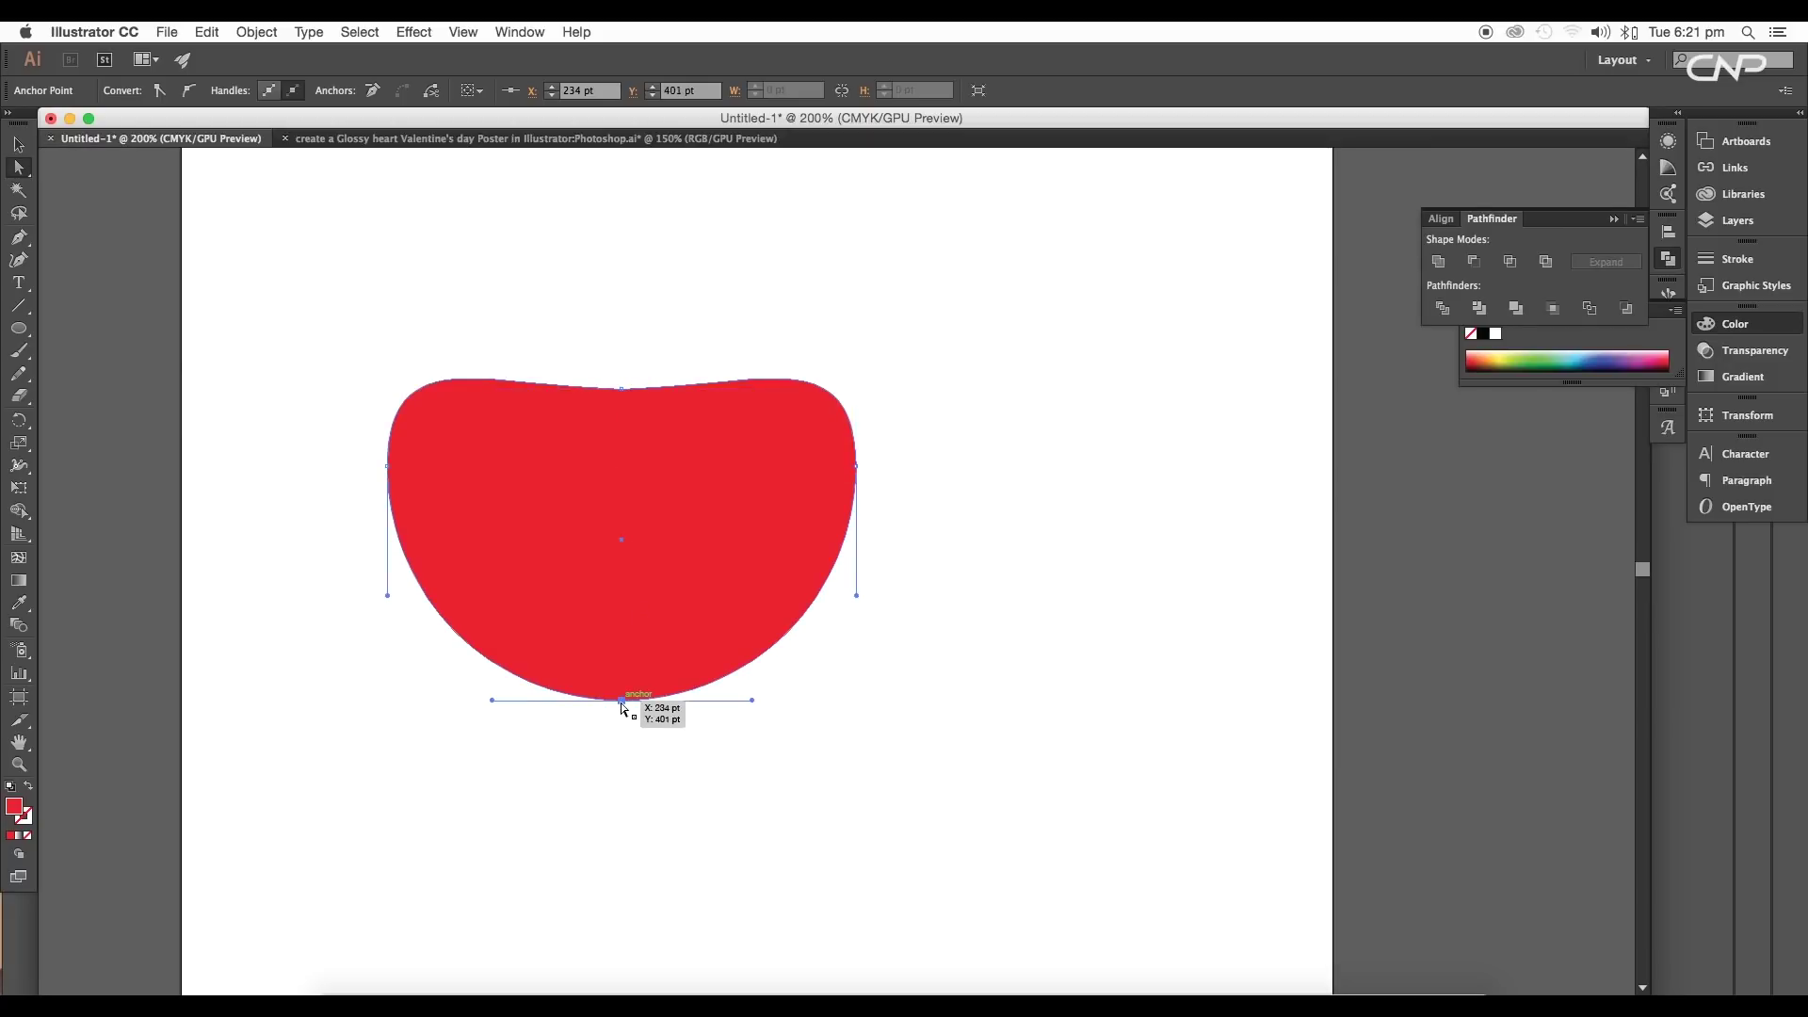
{"action": "left_click_drag", "start_coordinate": [621, 701], "coordinate": [621, 765]}
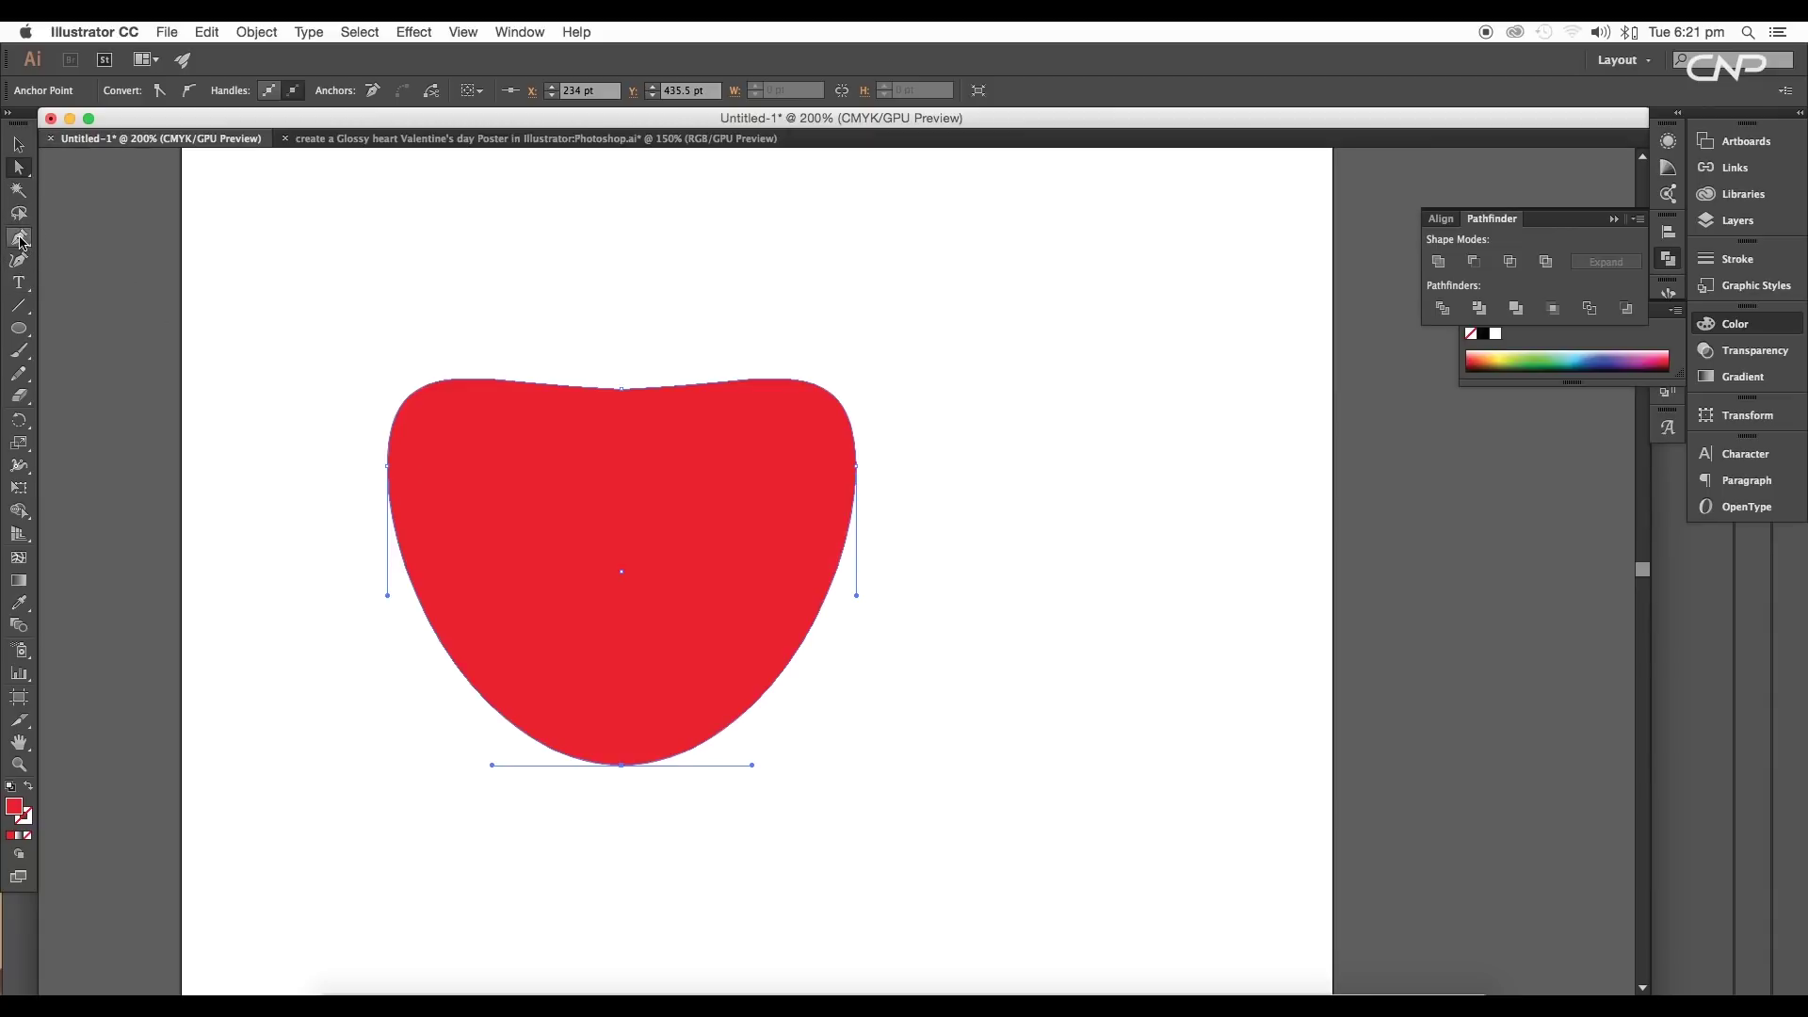
Convert the bottom anchor to a sharp corner and angle both handles of the top anchor upward to form two heart lobes.
{"action": "left_click_drag", "start_coordinate": [19, 242], "coordinate": [95, 306]}
{"action": "left_click", "coordinate": [621, 763]}
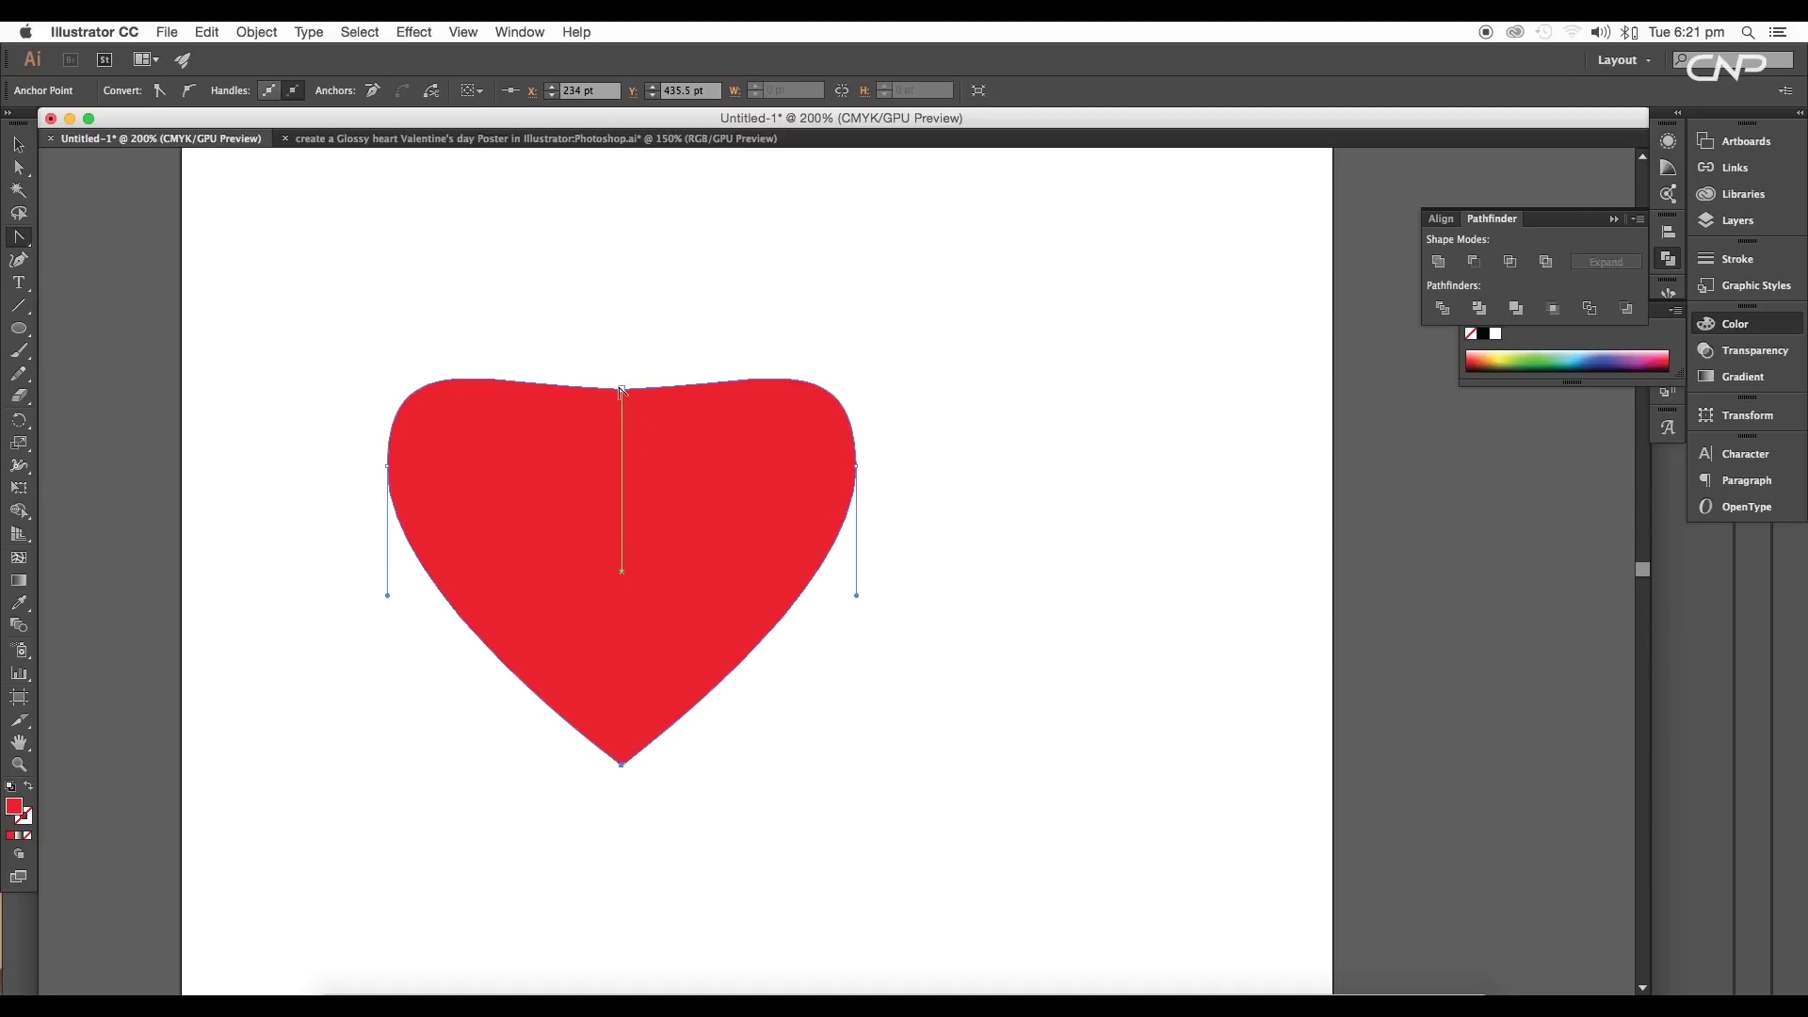
{"action": "left_click_drag", "start_coordinate": [621, 389], "coordinate": [716, 298]}
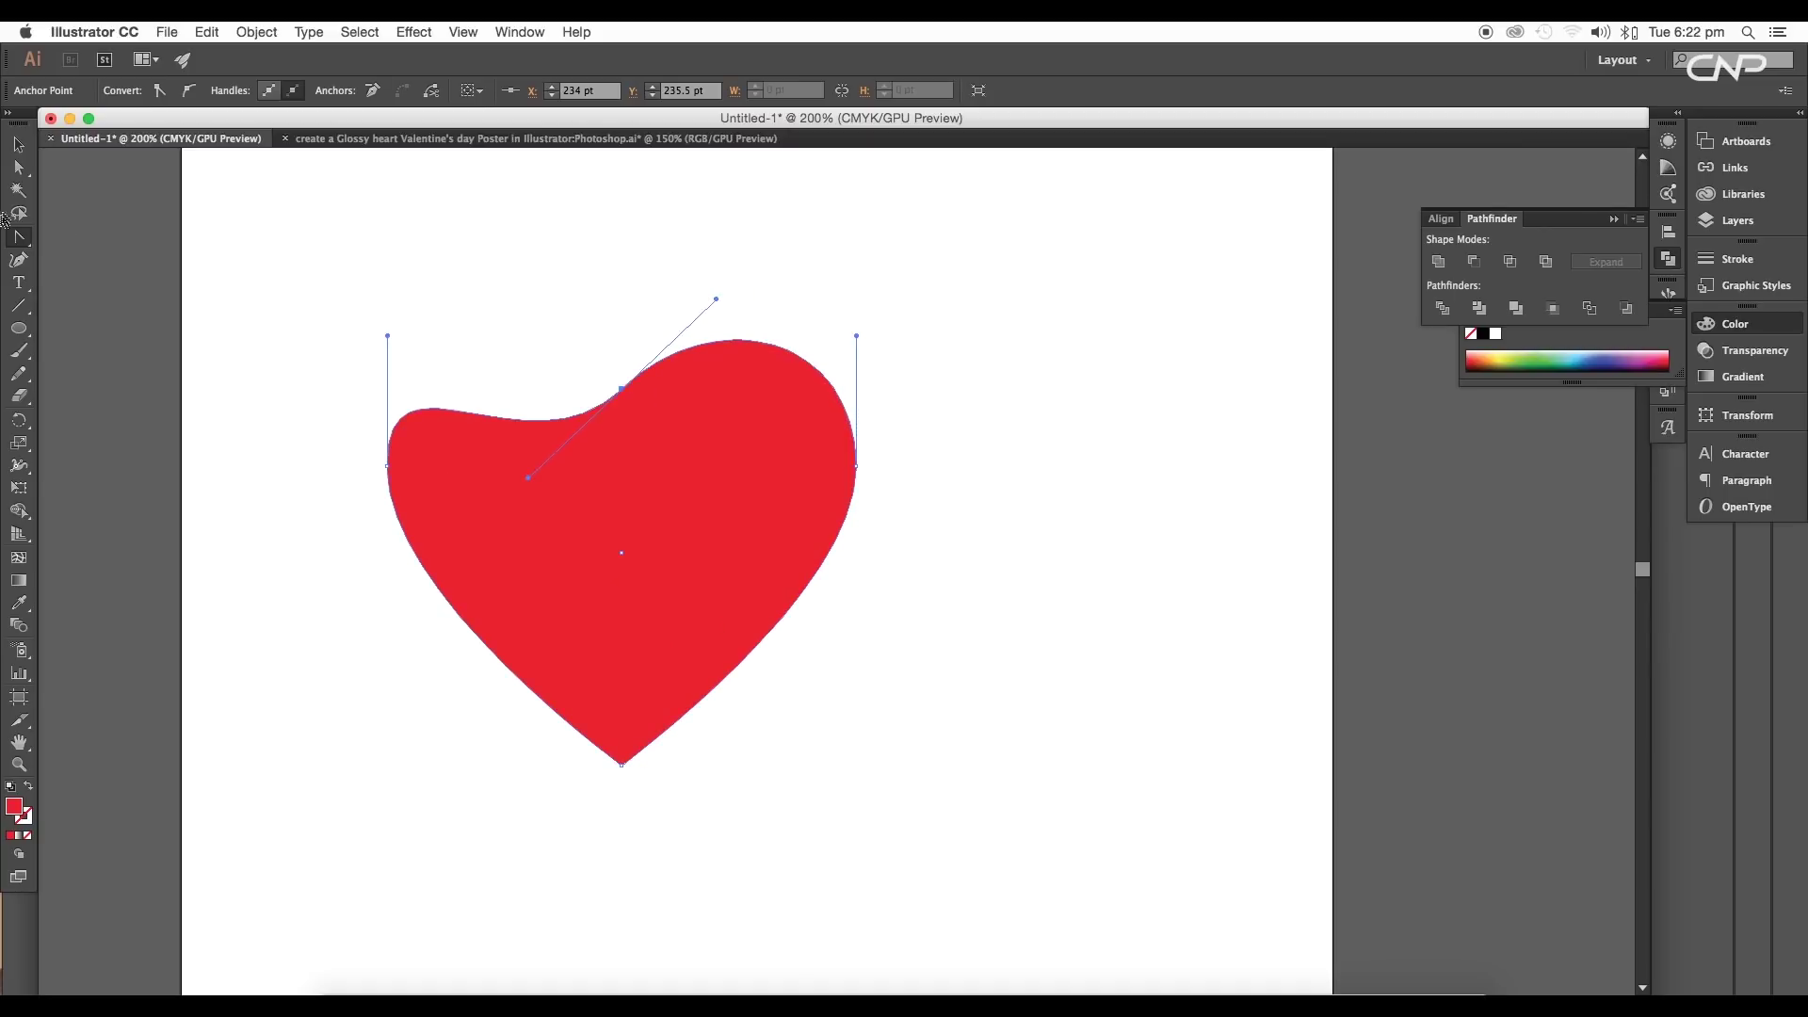
{"action": "left_click_drag", "start_coordinate": [525, 481], "coordinate": [542, 292]}
Steepen the top notch's two handles and lengthen the upper handles of both side points to make the lobes taller.
{"action": "left_click", "coordinate": [18, 167]}
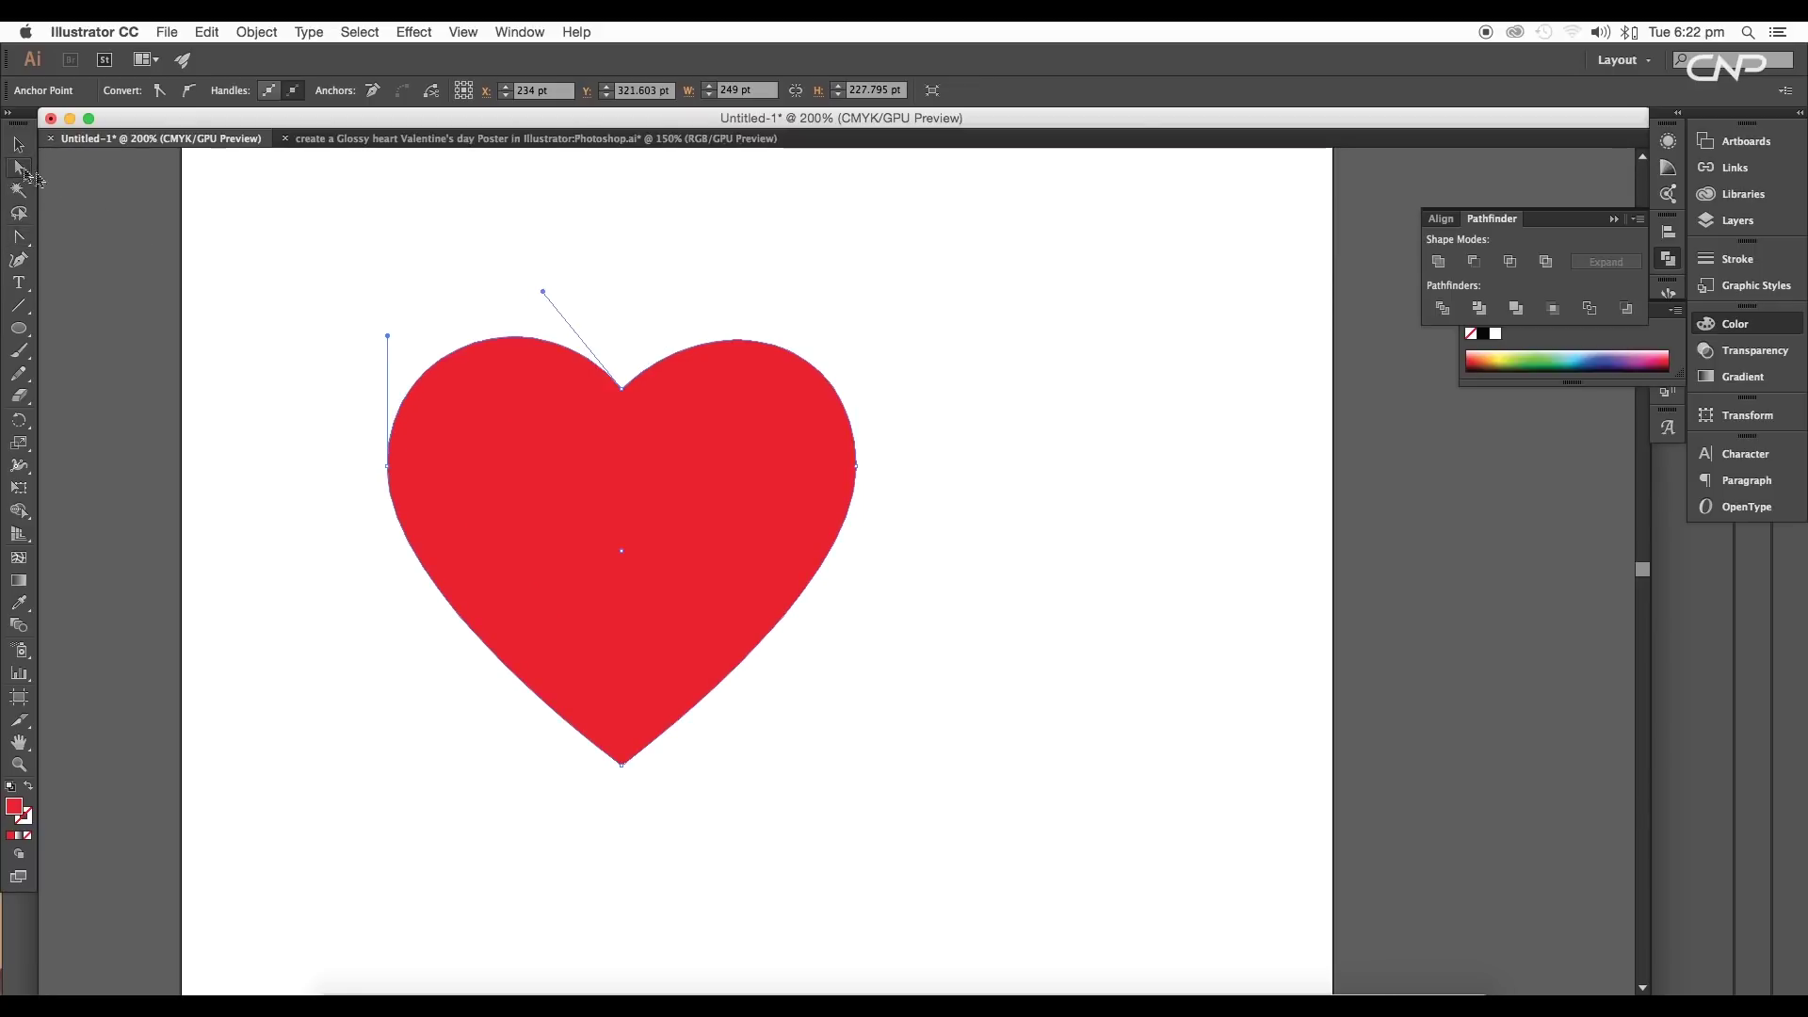
{"action": "scroll", "coordinate": [574, 358], "scroll_direction": "up", "scroll_amount": 3}
{"action": "scroll", "coordinate": [574, 358], "scroll_direction": "right", "scroll_amount": 2}
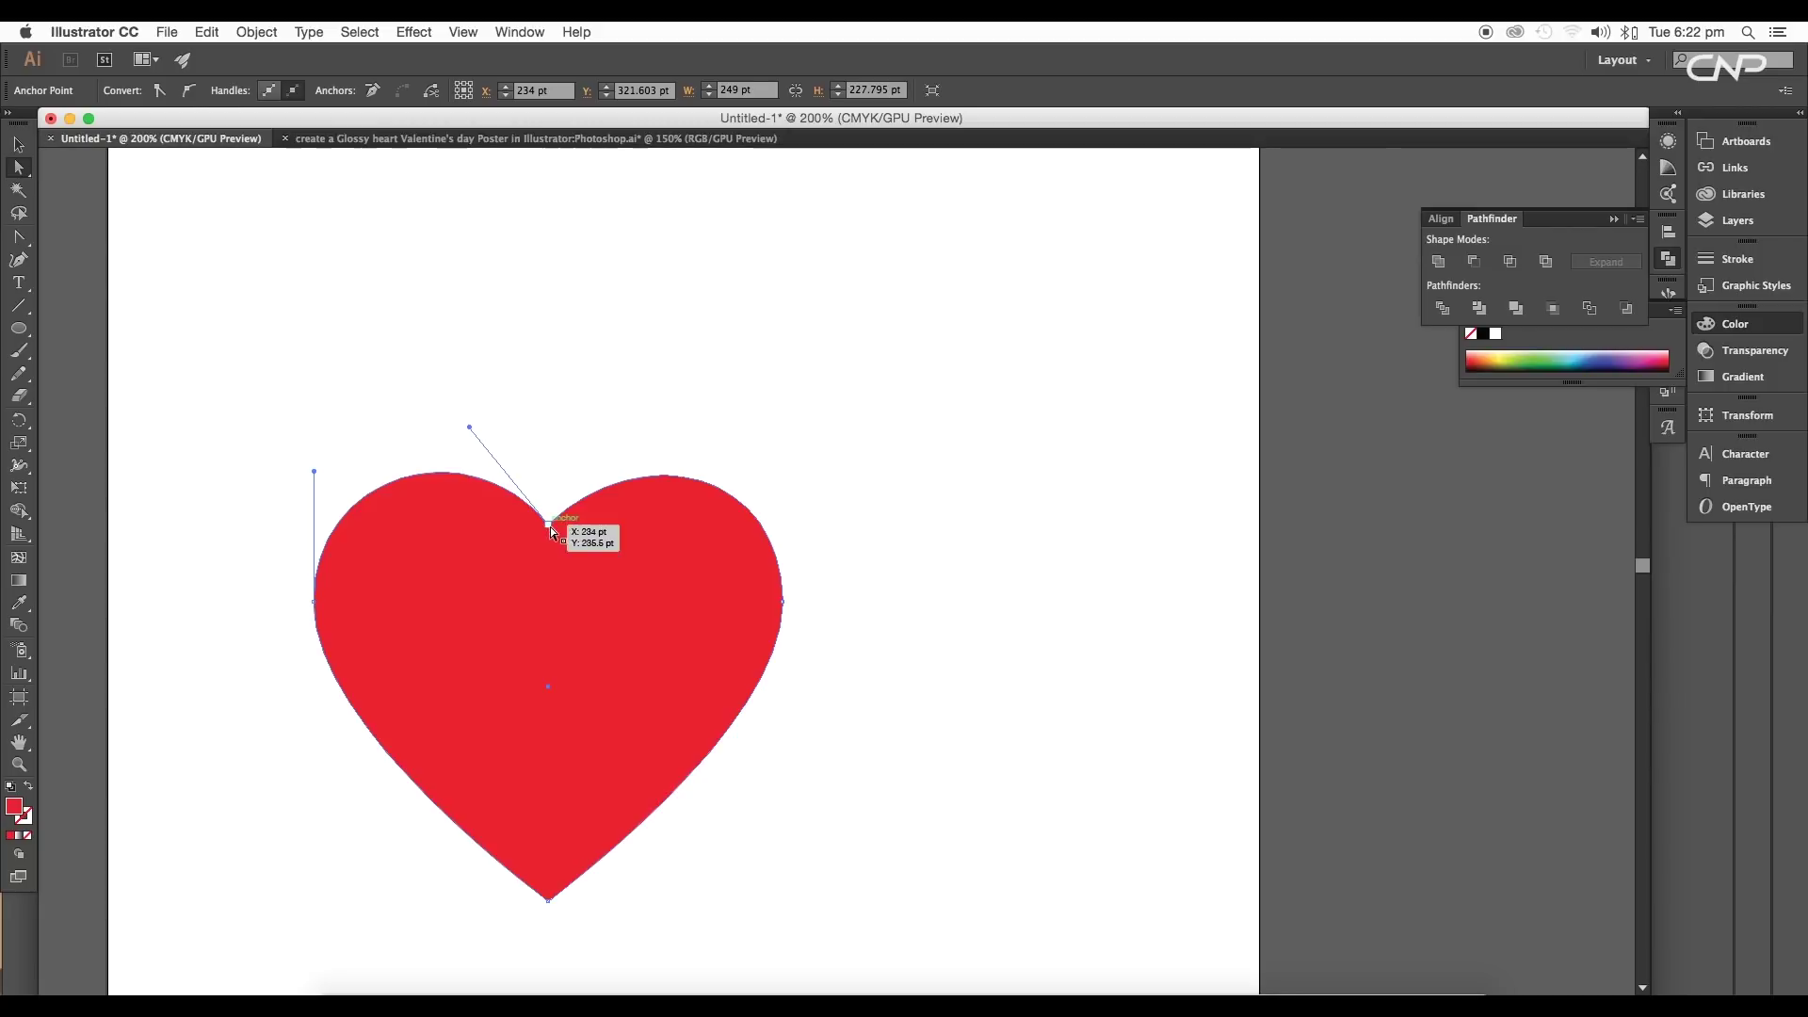
{"action": "left_click", "coordinate": [548, 522]}
{"action": "left_click_drag", "start_coordinate": [645, 438], "coordinate": [617, 393]}
{"action": "left_click_drag", "start_coordinate": [471, 429], "coordinate": [479, 385]}
{"action": "left_click_drag", "start_coordinate": [783, 476], "coordinate": [782, 447]}
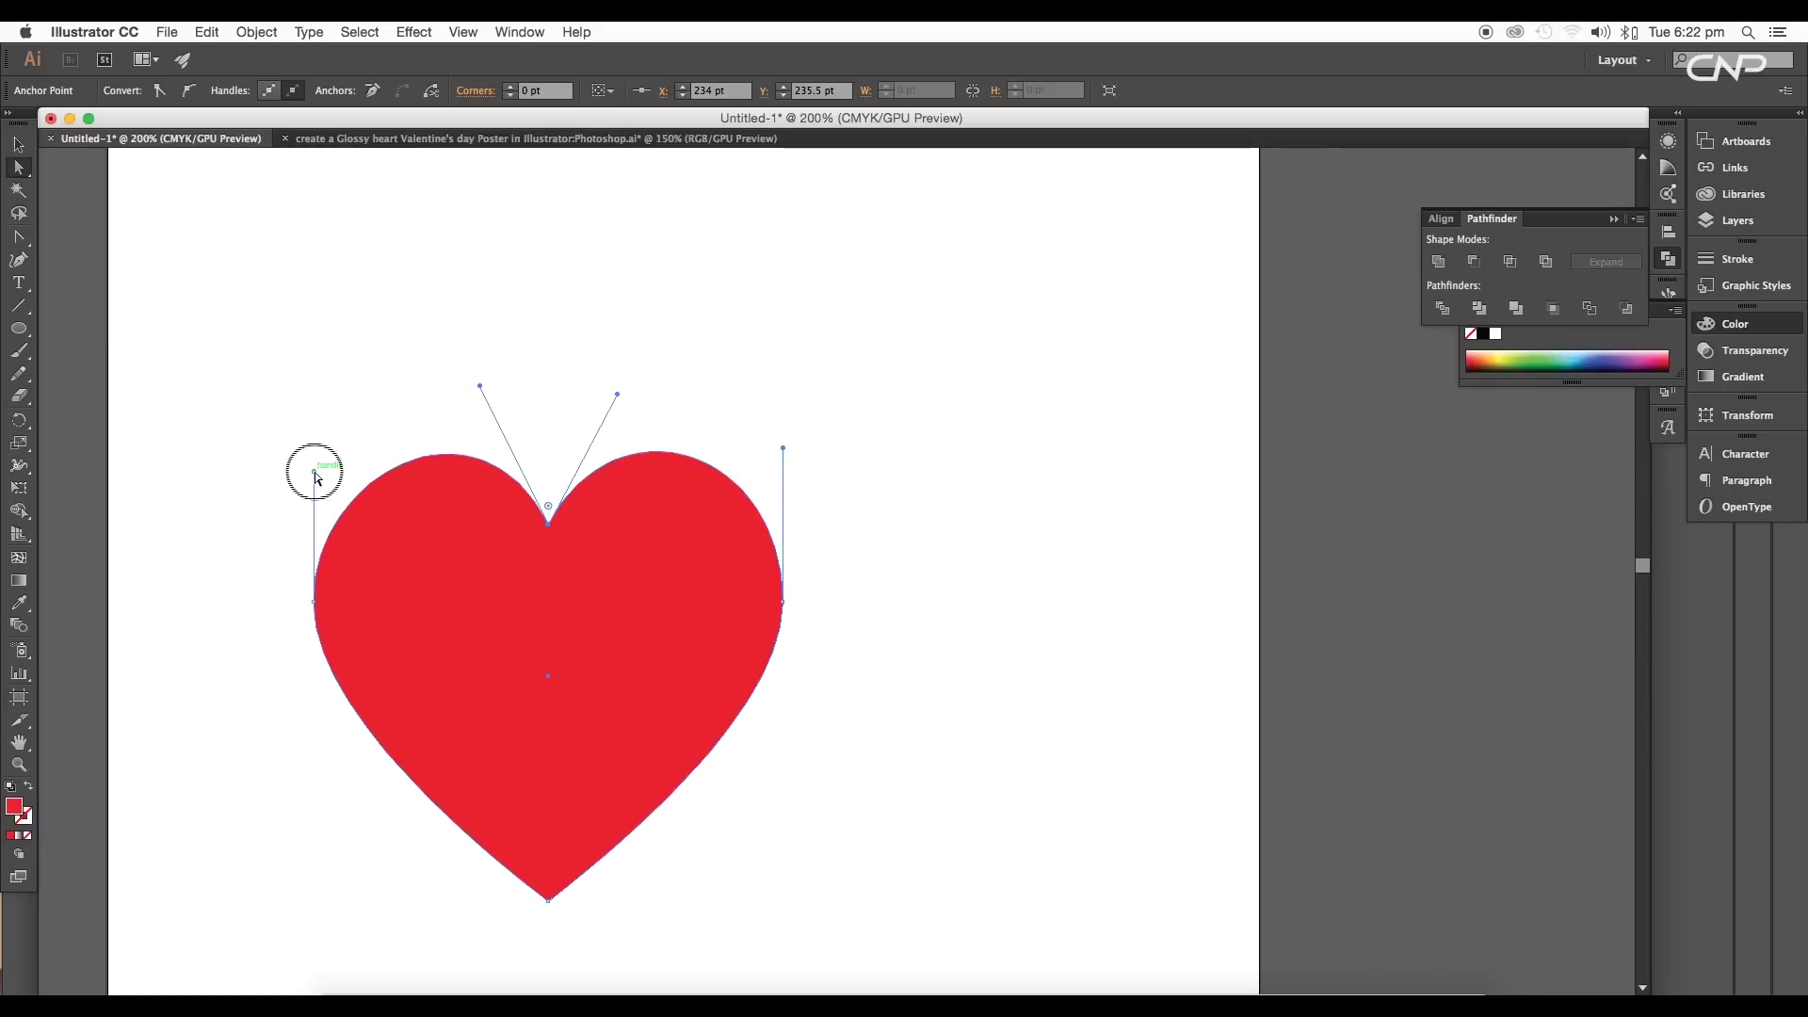
{"action": "left_click_drag", "start_coordinate": [315, 472], "coordinate": [315, 447]}
{"action": "left_click", "coordinate": [576, 532]}
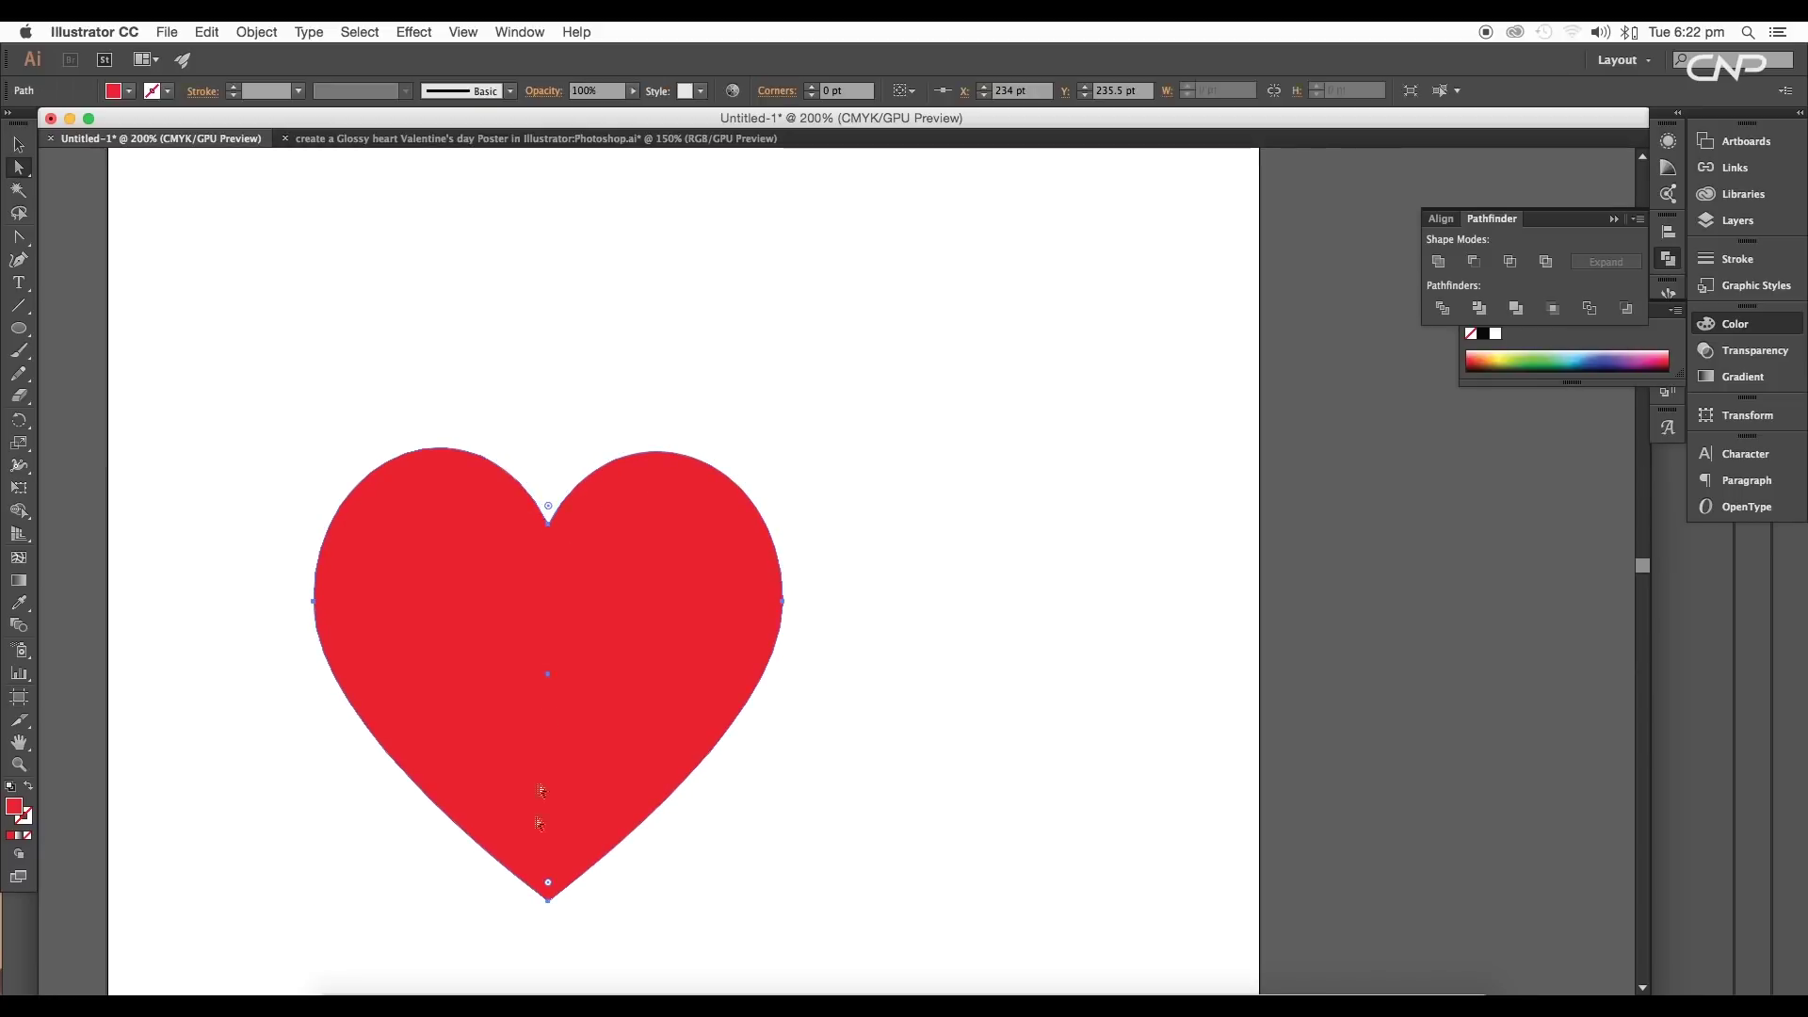
Extend the lower direction handles of the heart's two side anchor points evenly to widen its lower curves.
{"action": "left_click", "coordinate": [782, 601]}
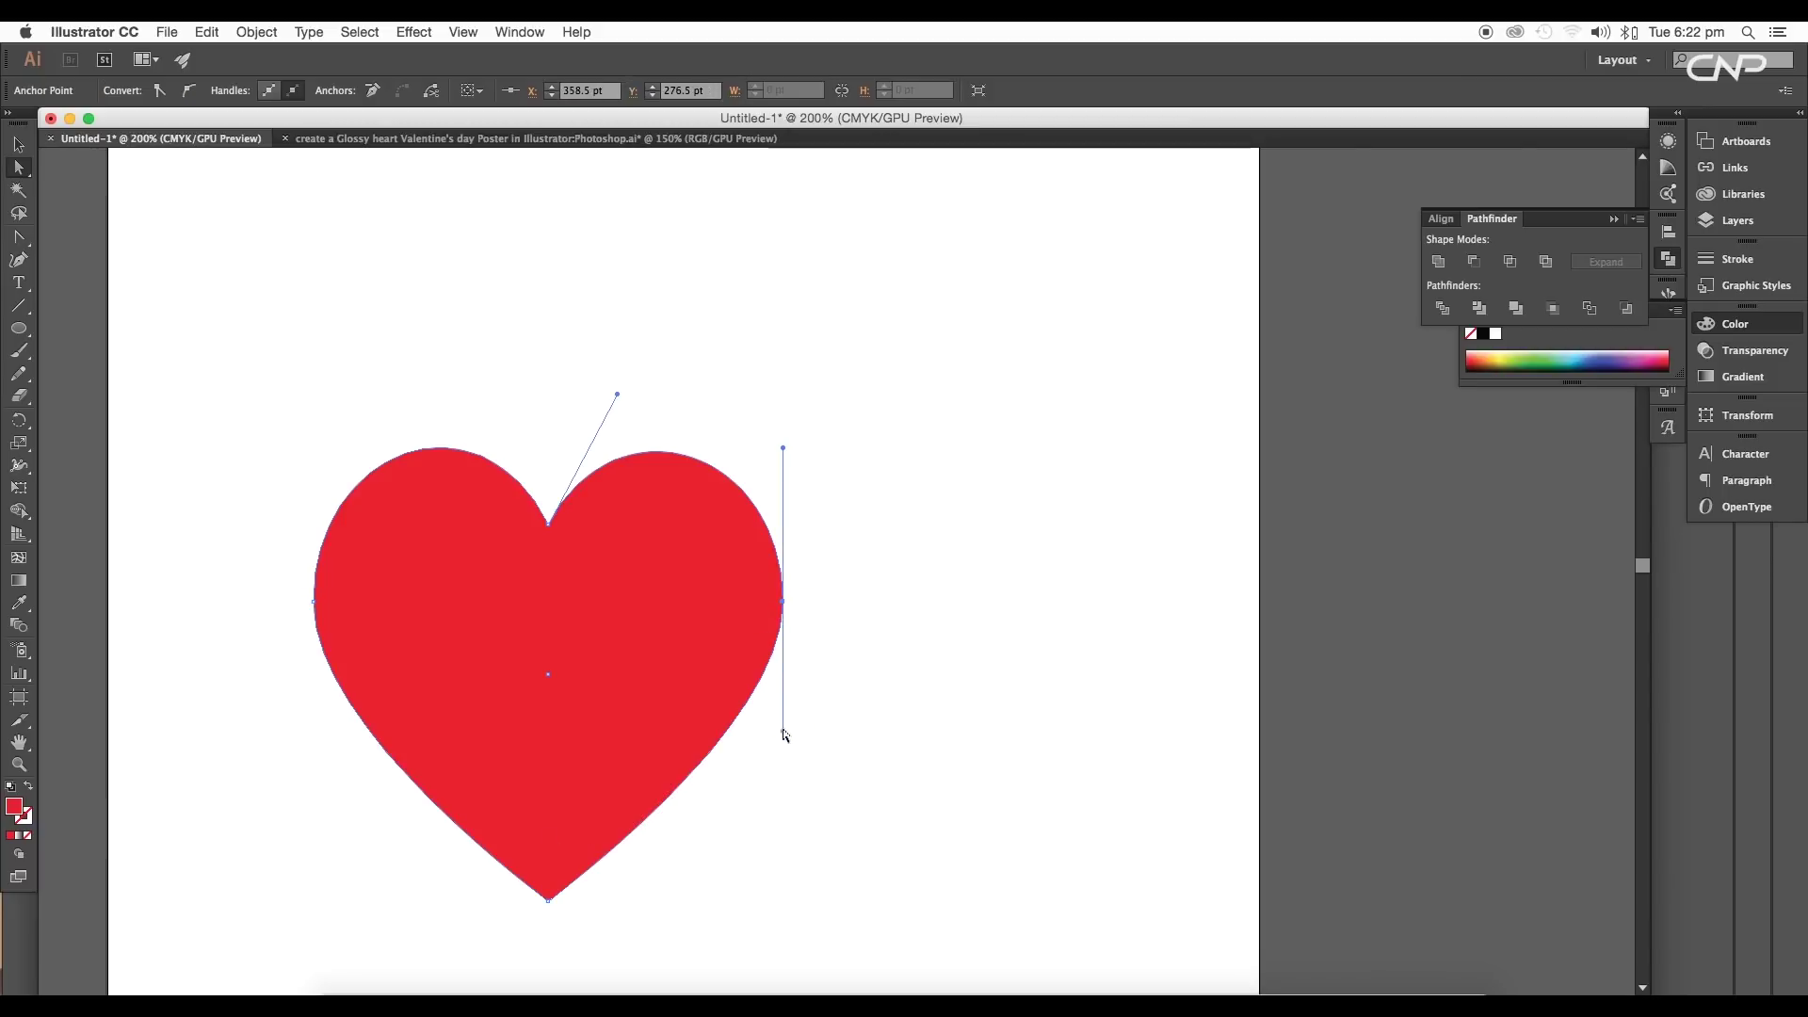
{"action": "left_click_drag", "start_coordinate": [784, 734], "coordinate": [782, 781]}
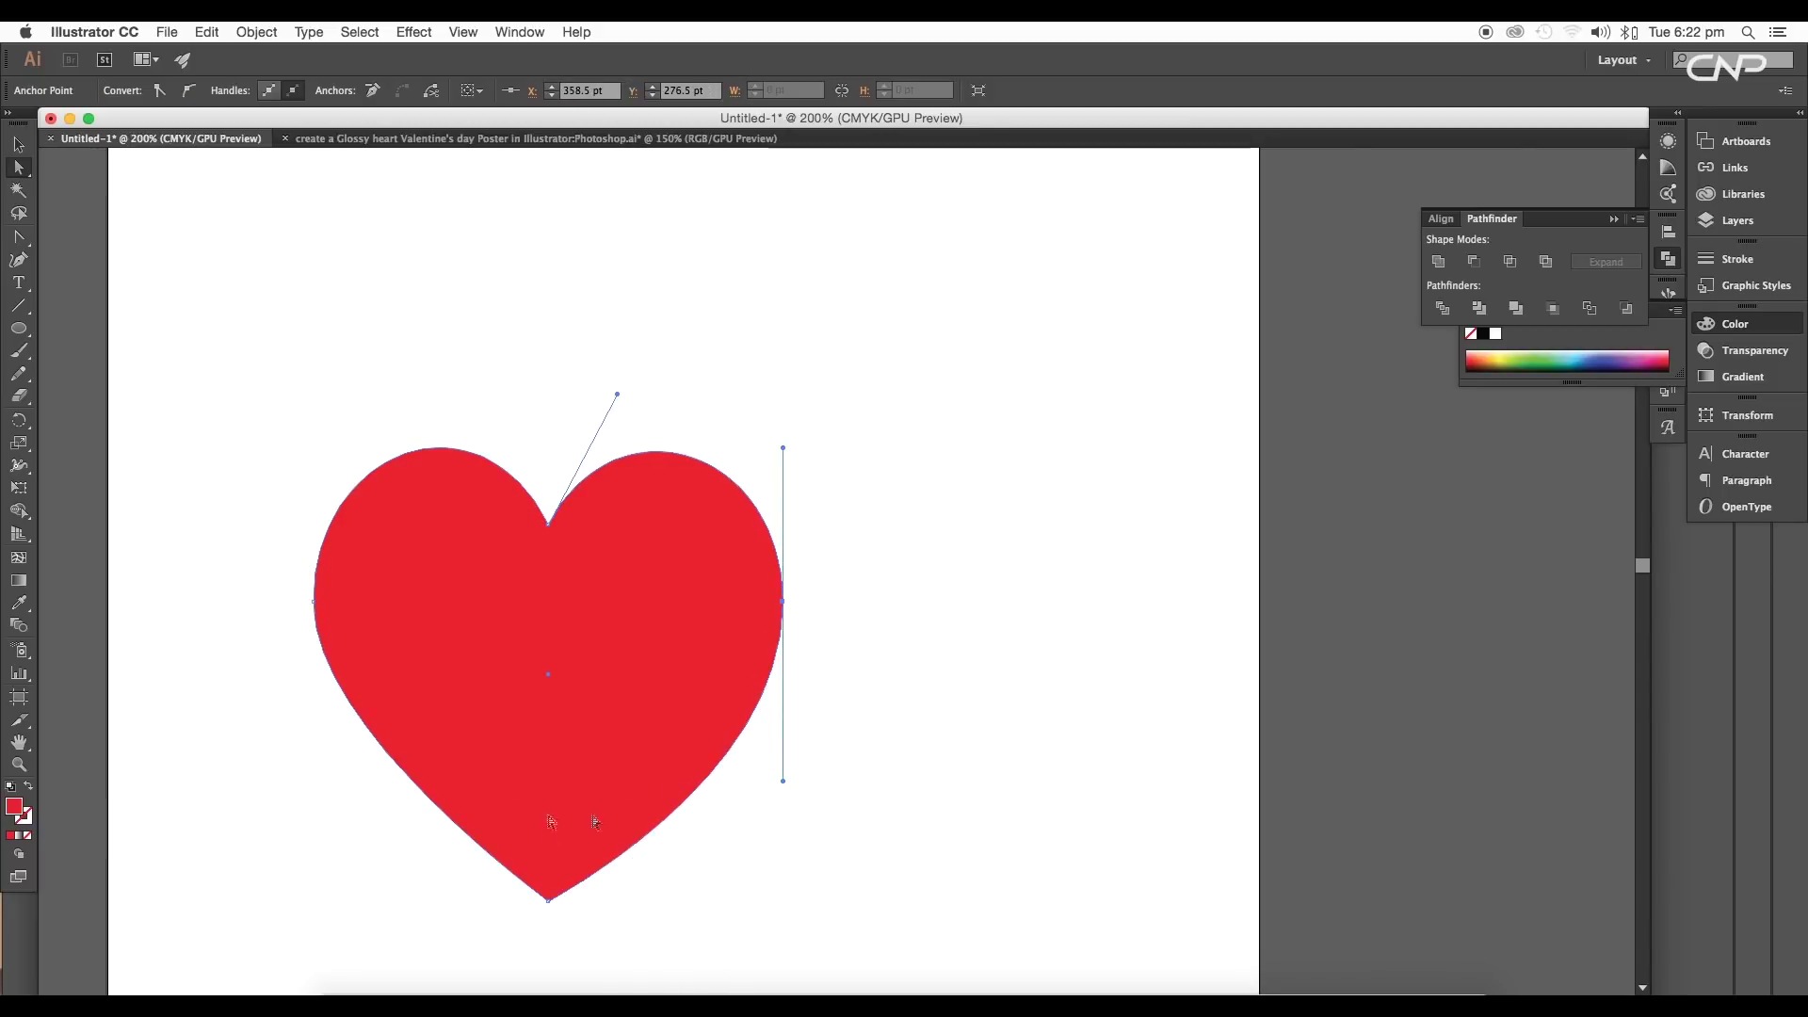
{"action": "left_click", "coordinate": [314, 601]}
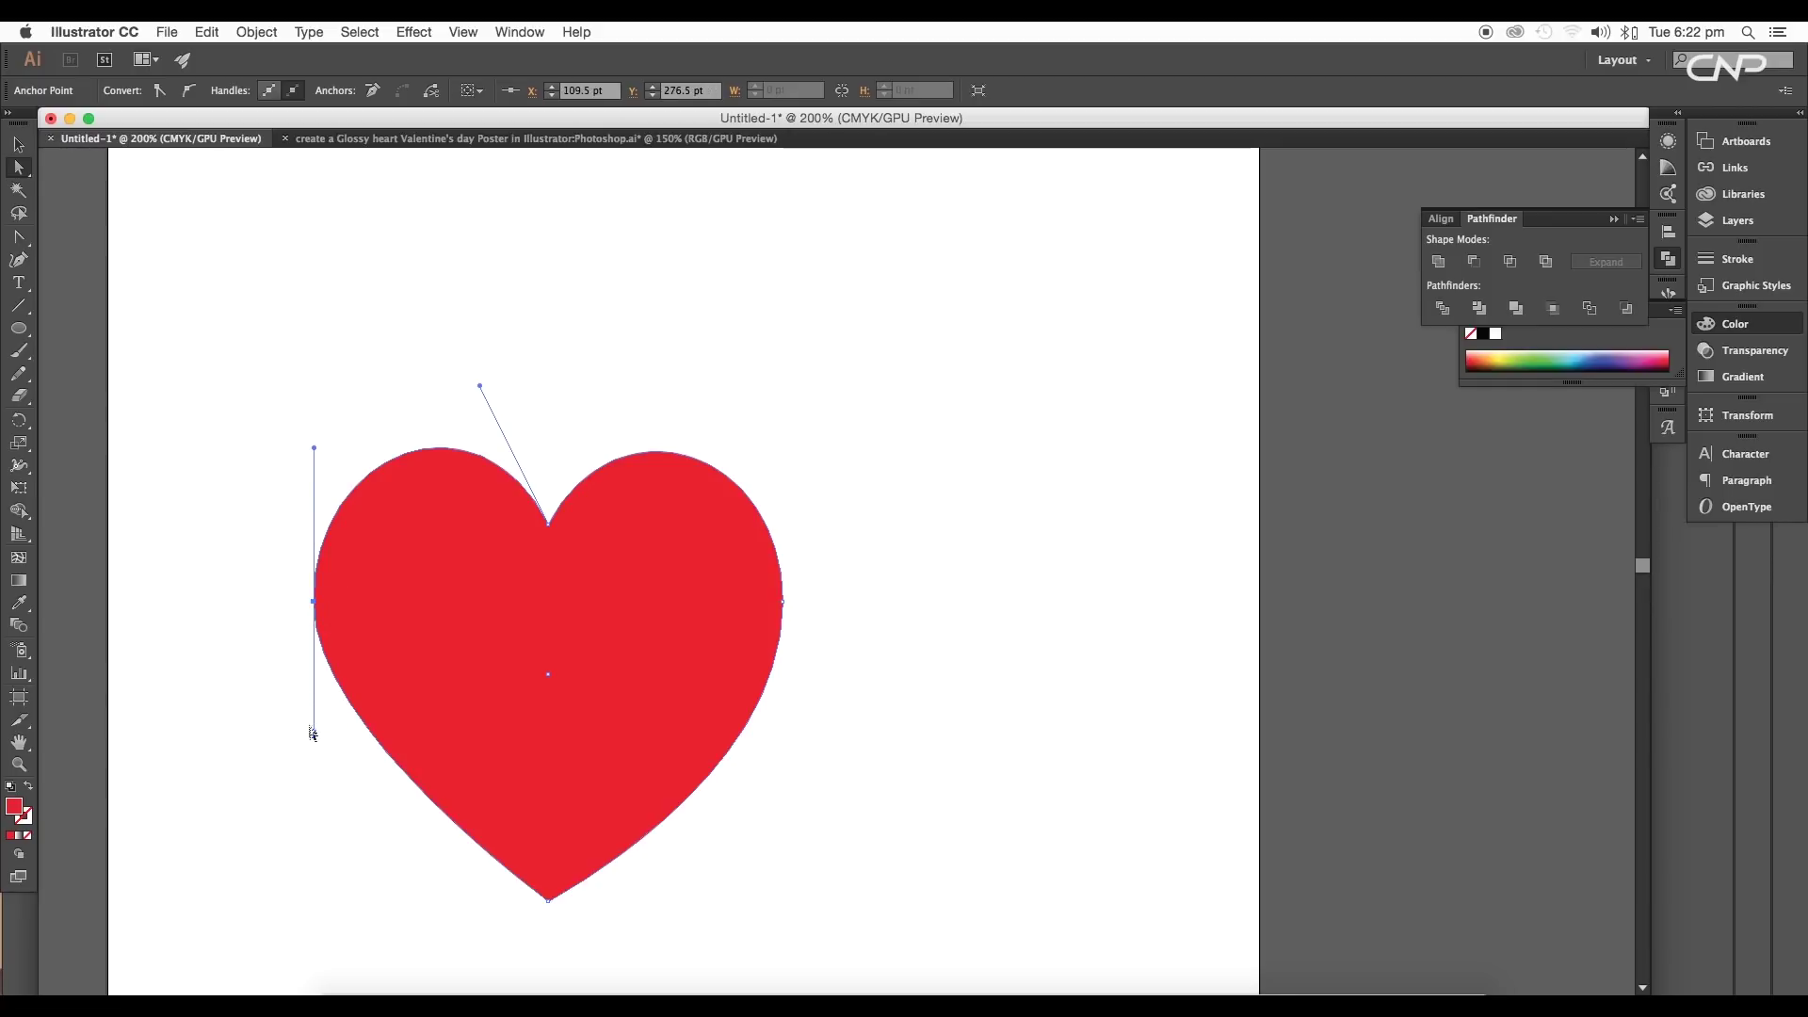
{"action": "left_click_drag", "start_coordinate": [314, 733], "coordinate": [314, 781]}
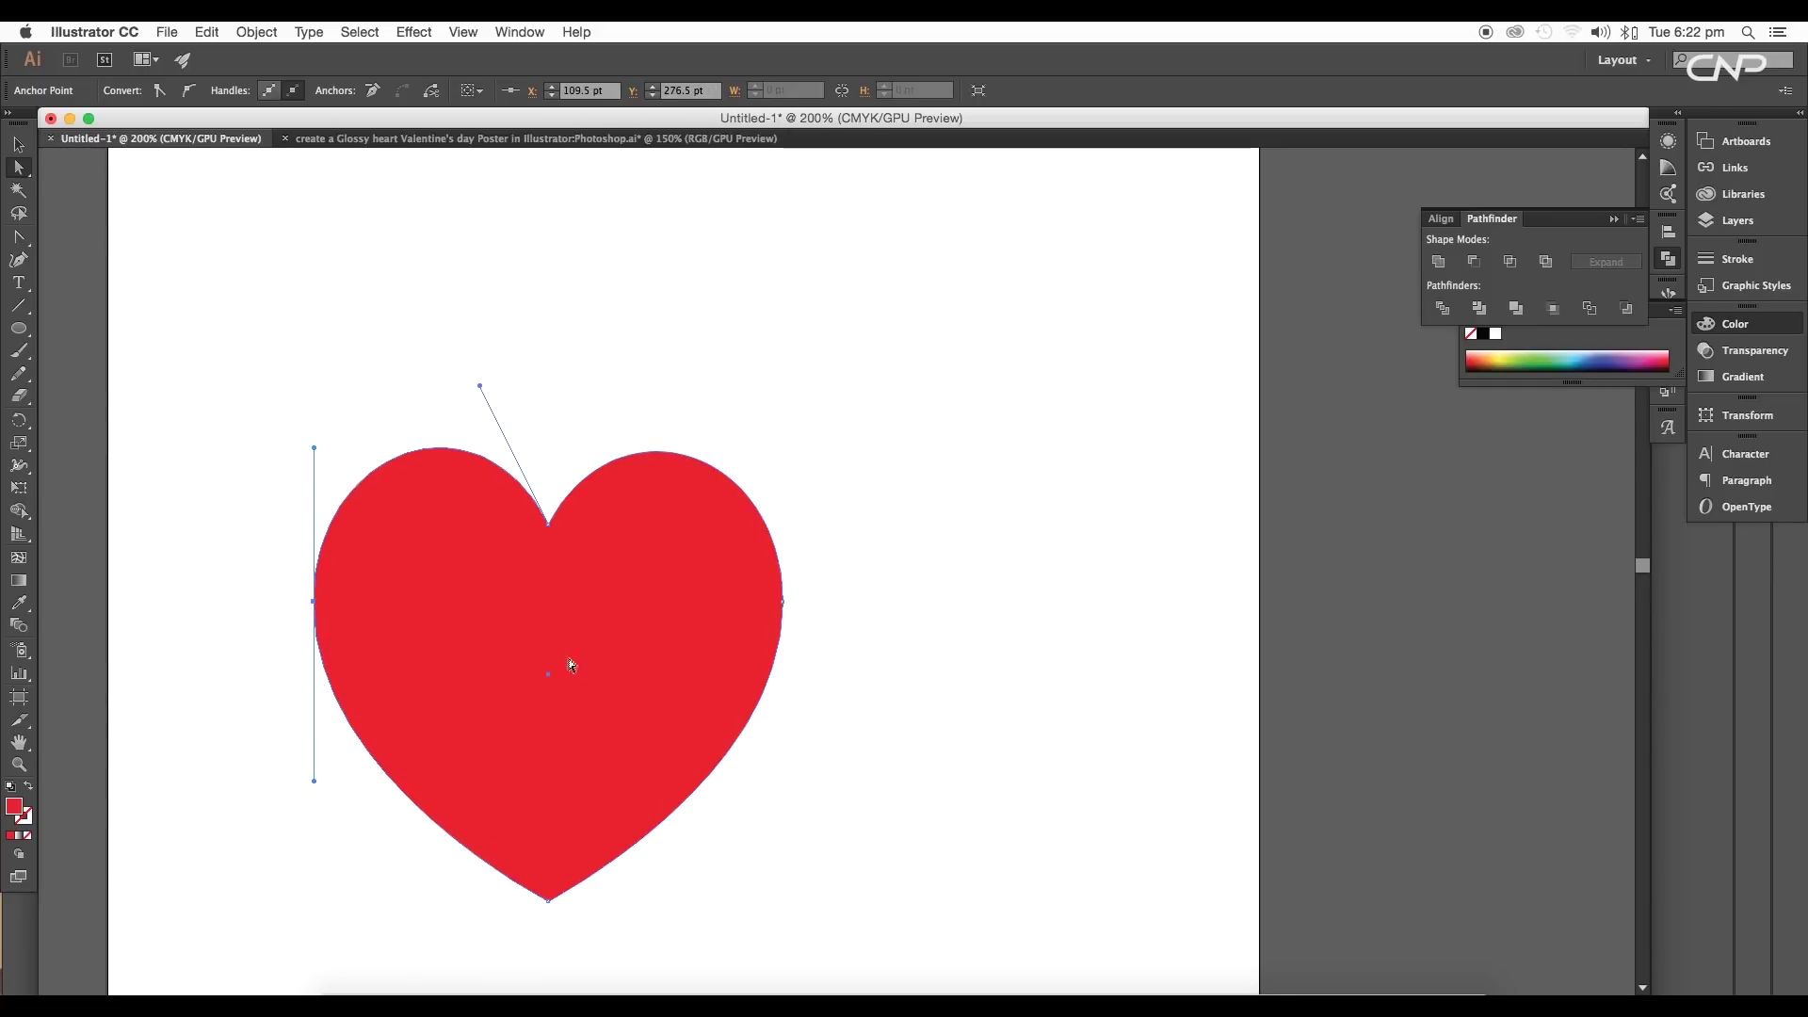
Lower the anchor point at the heart's top notch to about Y 254.5 pt.
{"action": "left_click_drag", "start_coordinate": [596, 665], "coordinate": [728, 555]}
{"action": "left_click", "coordinate": [16, 146]}
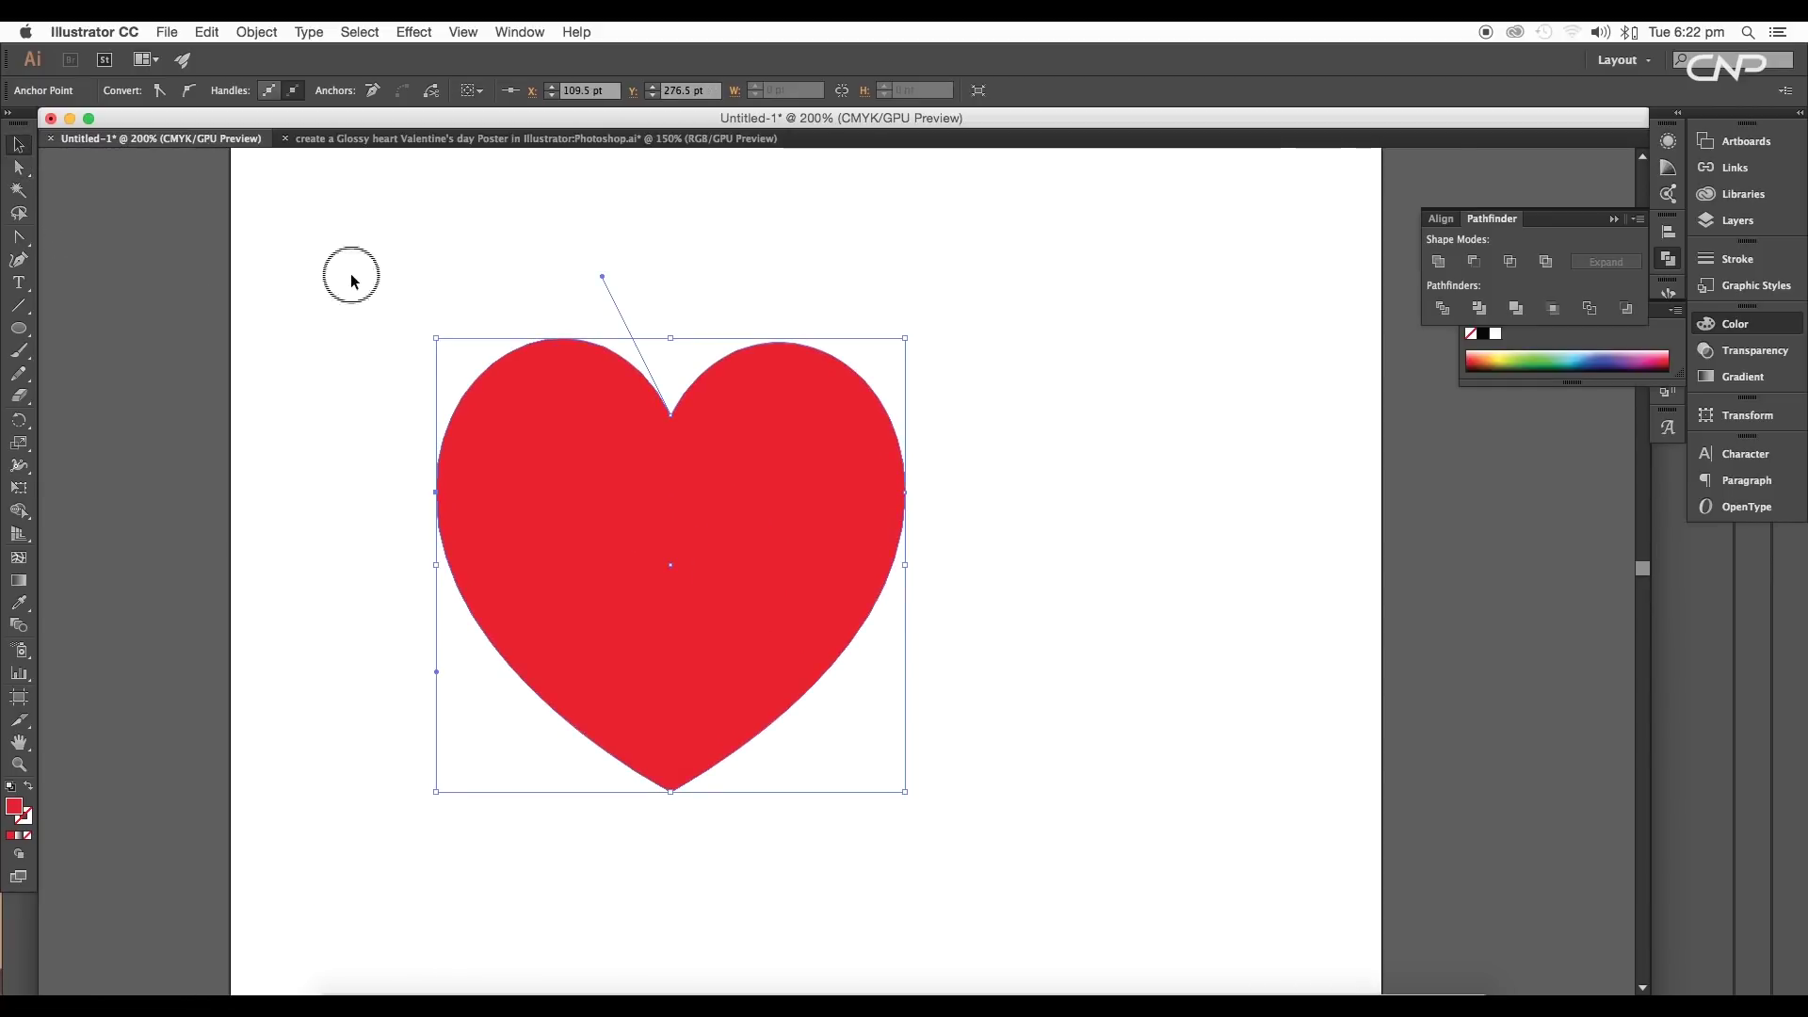
{"action": "left_click", "coordinate": [350, 273]}
{"action": "left_click_drag", "start_coordinate": [436, 258], "coordinate": [379, 286]}
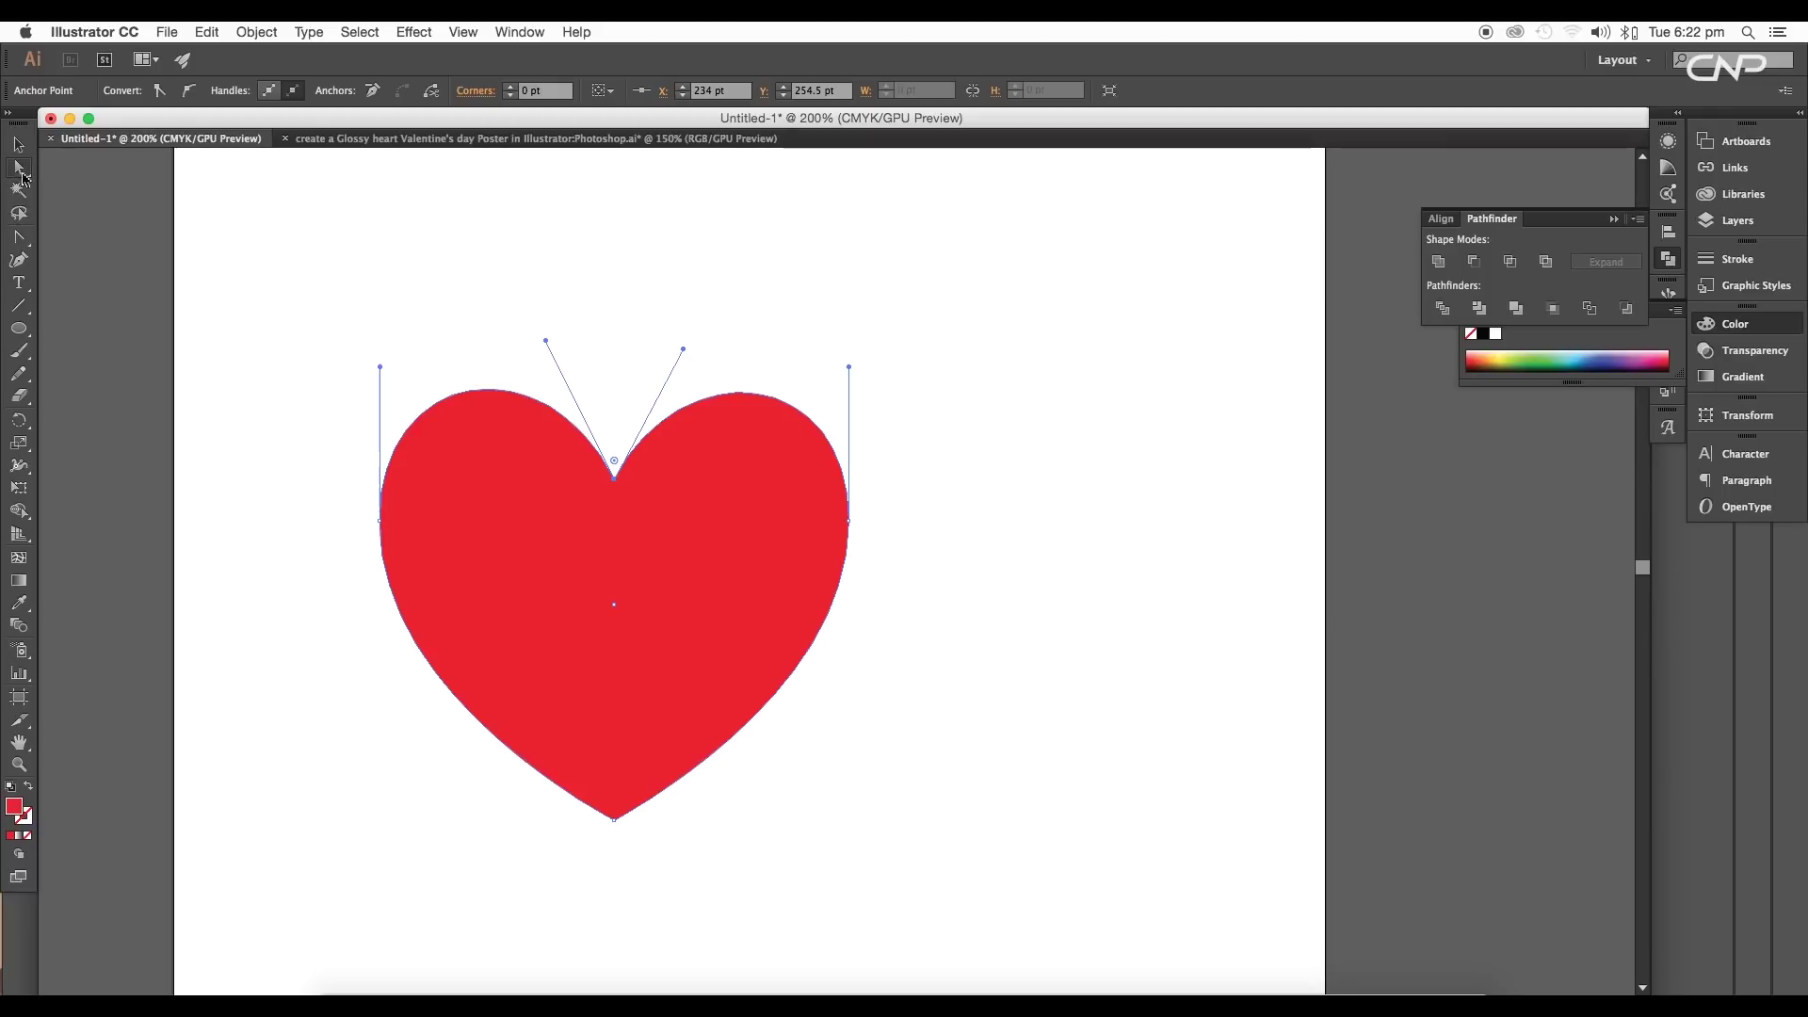
{"action": "left_click", "coordinate": [17, 146]}
{"action": "scroll", "coordinate": [355, 313], "scroll_direction": "right", "scroll_amount": 2}
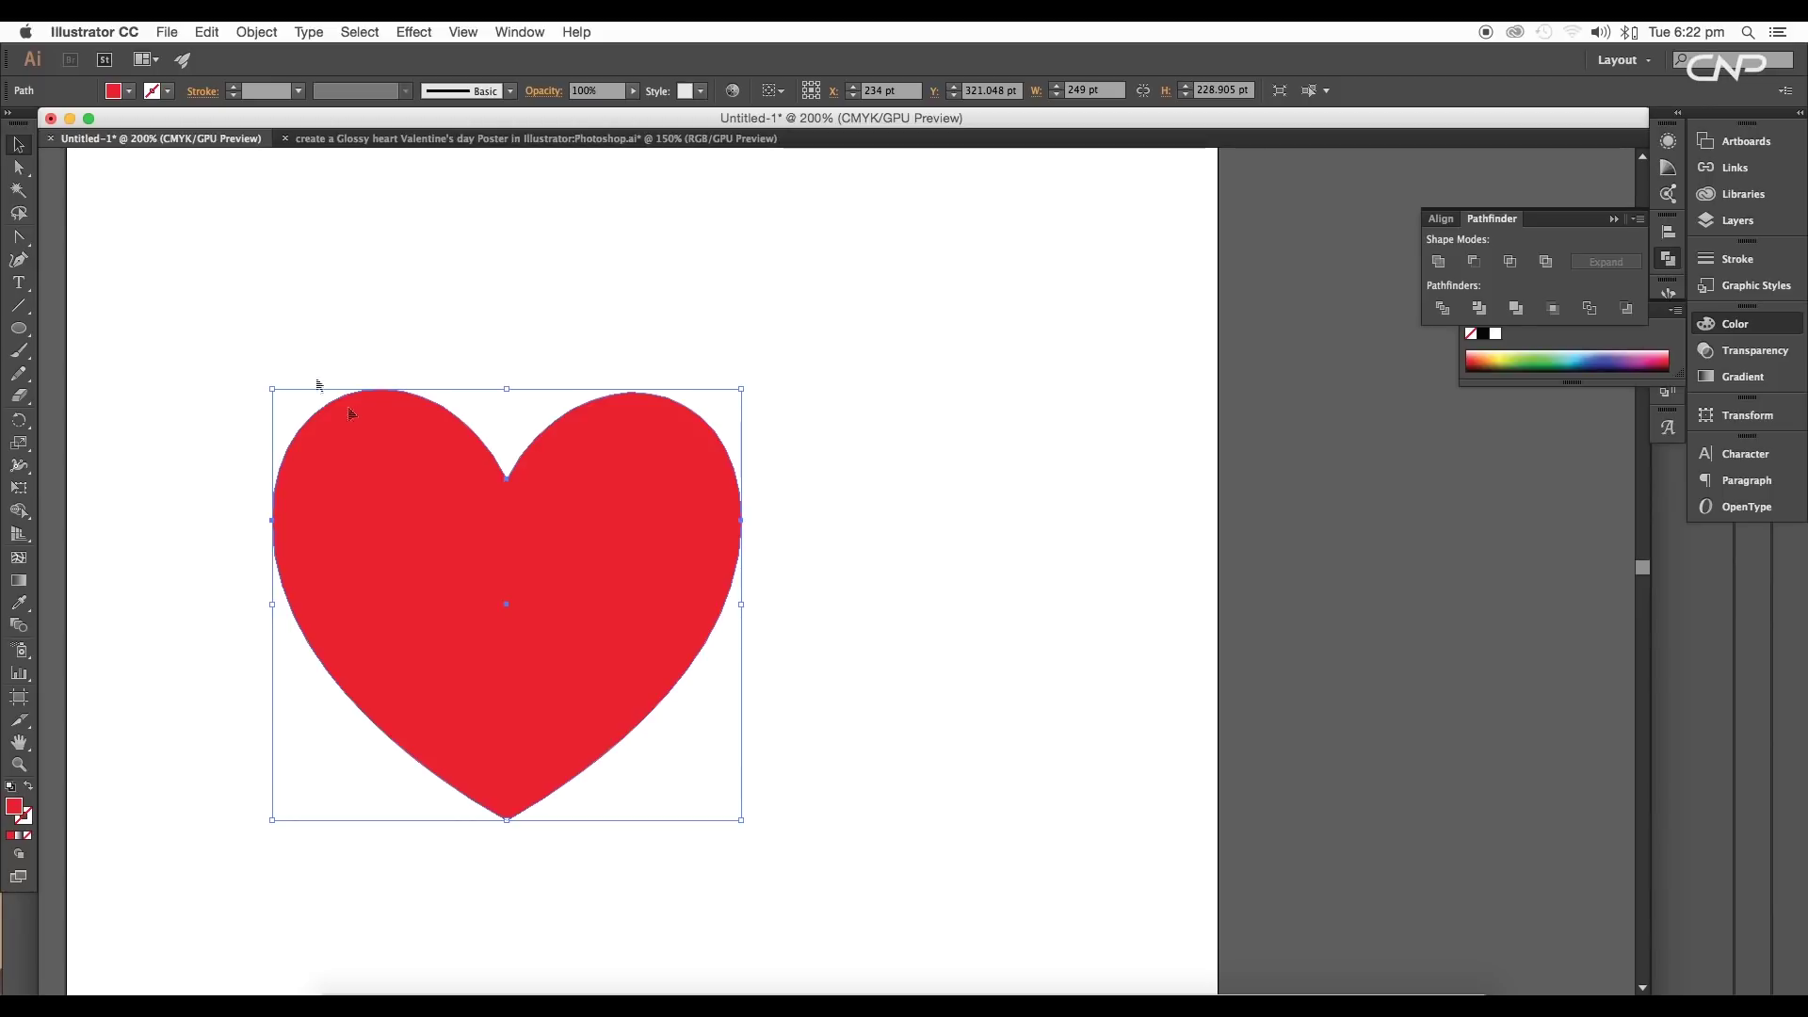
Round the heart's top notch with a corner radius of about 7.9 pt.
{"action": "left_click", "coordinate": [19, 169]}
{"action": "scroll", "coordinate": [515, 472], "scroll_direction": "up", "scroll_amount": 3}
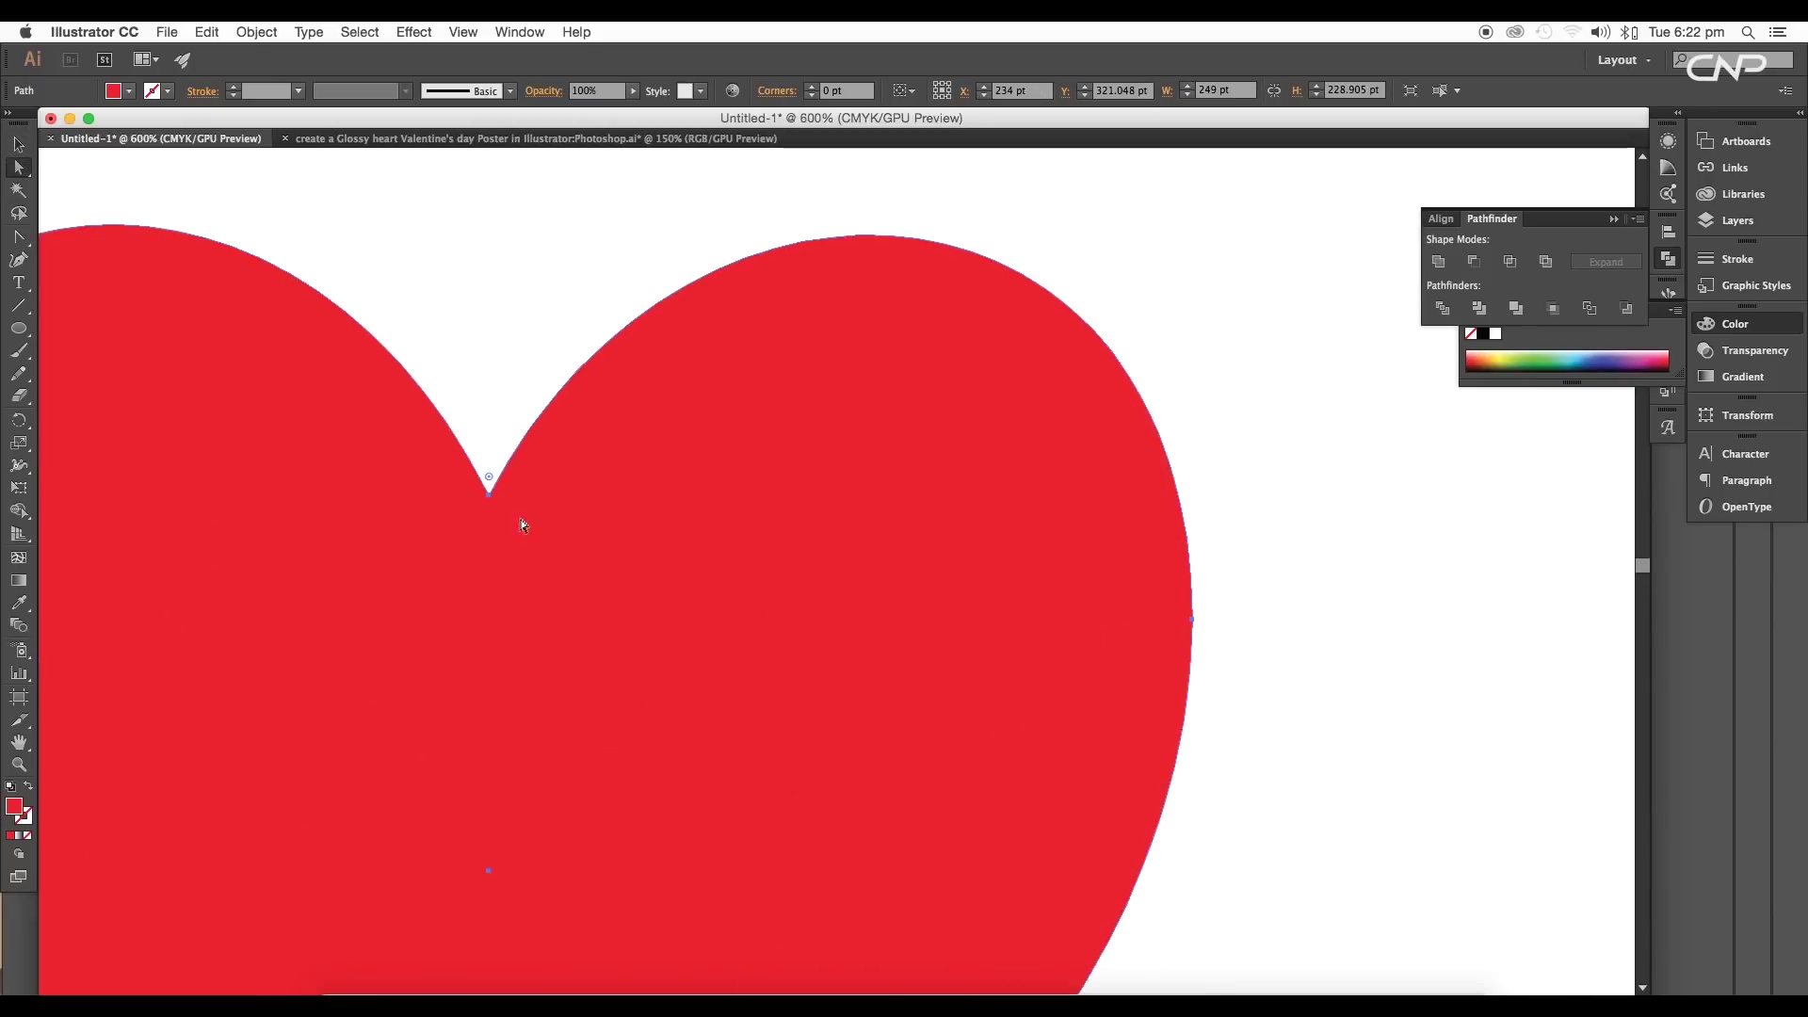
{"action": "left_click_drag", "start_coordinate": [518, 520], "coordinate": [656, 509]}
{"action": "left_click", "coordinate": [629, 483]}
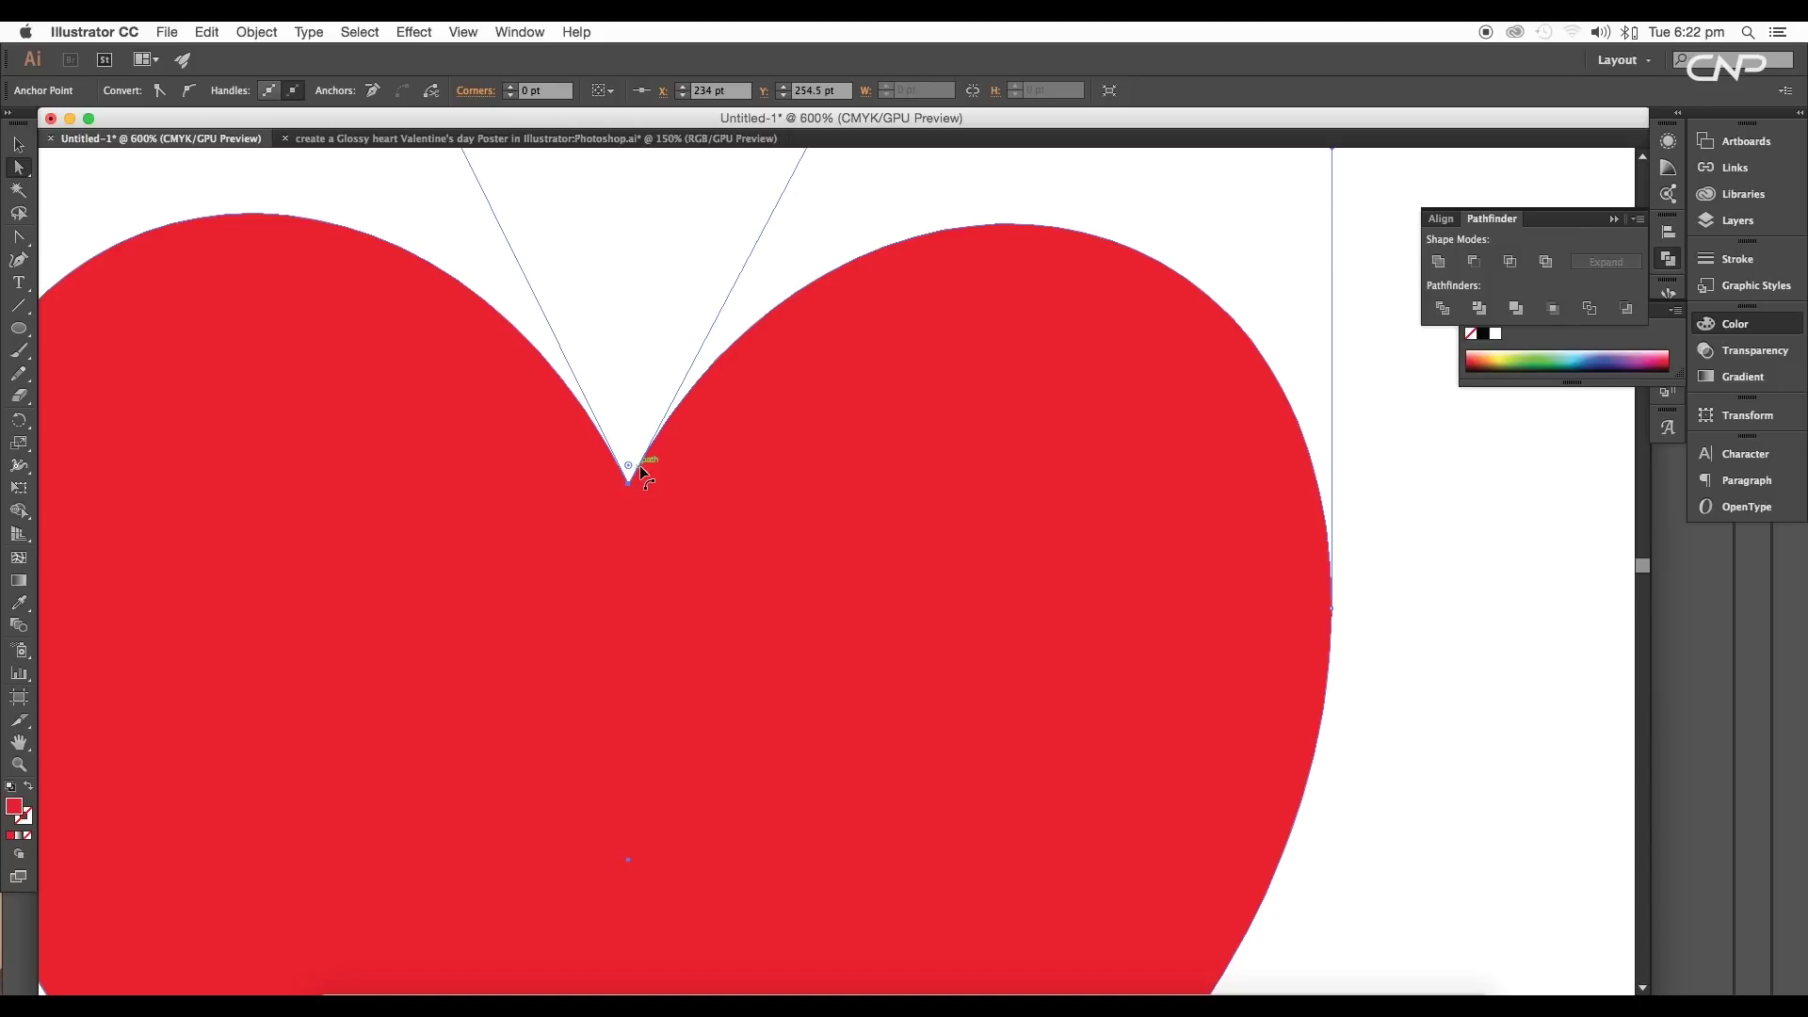
{"action": "left_click", "coordinate": [631, 471]}
{"action": "left_click_drag", "start_coordinate": [630, 467], "coordinate": [634, 395]}
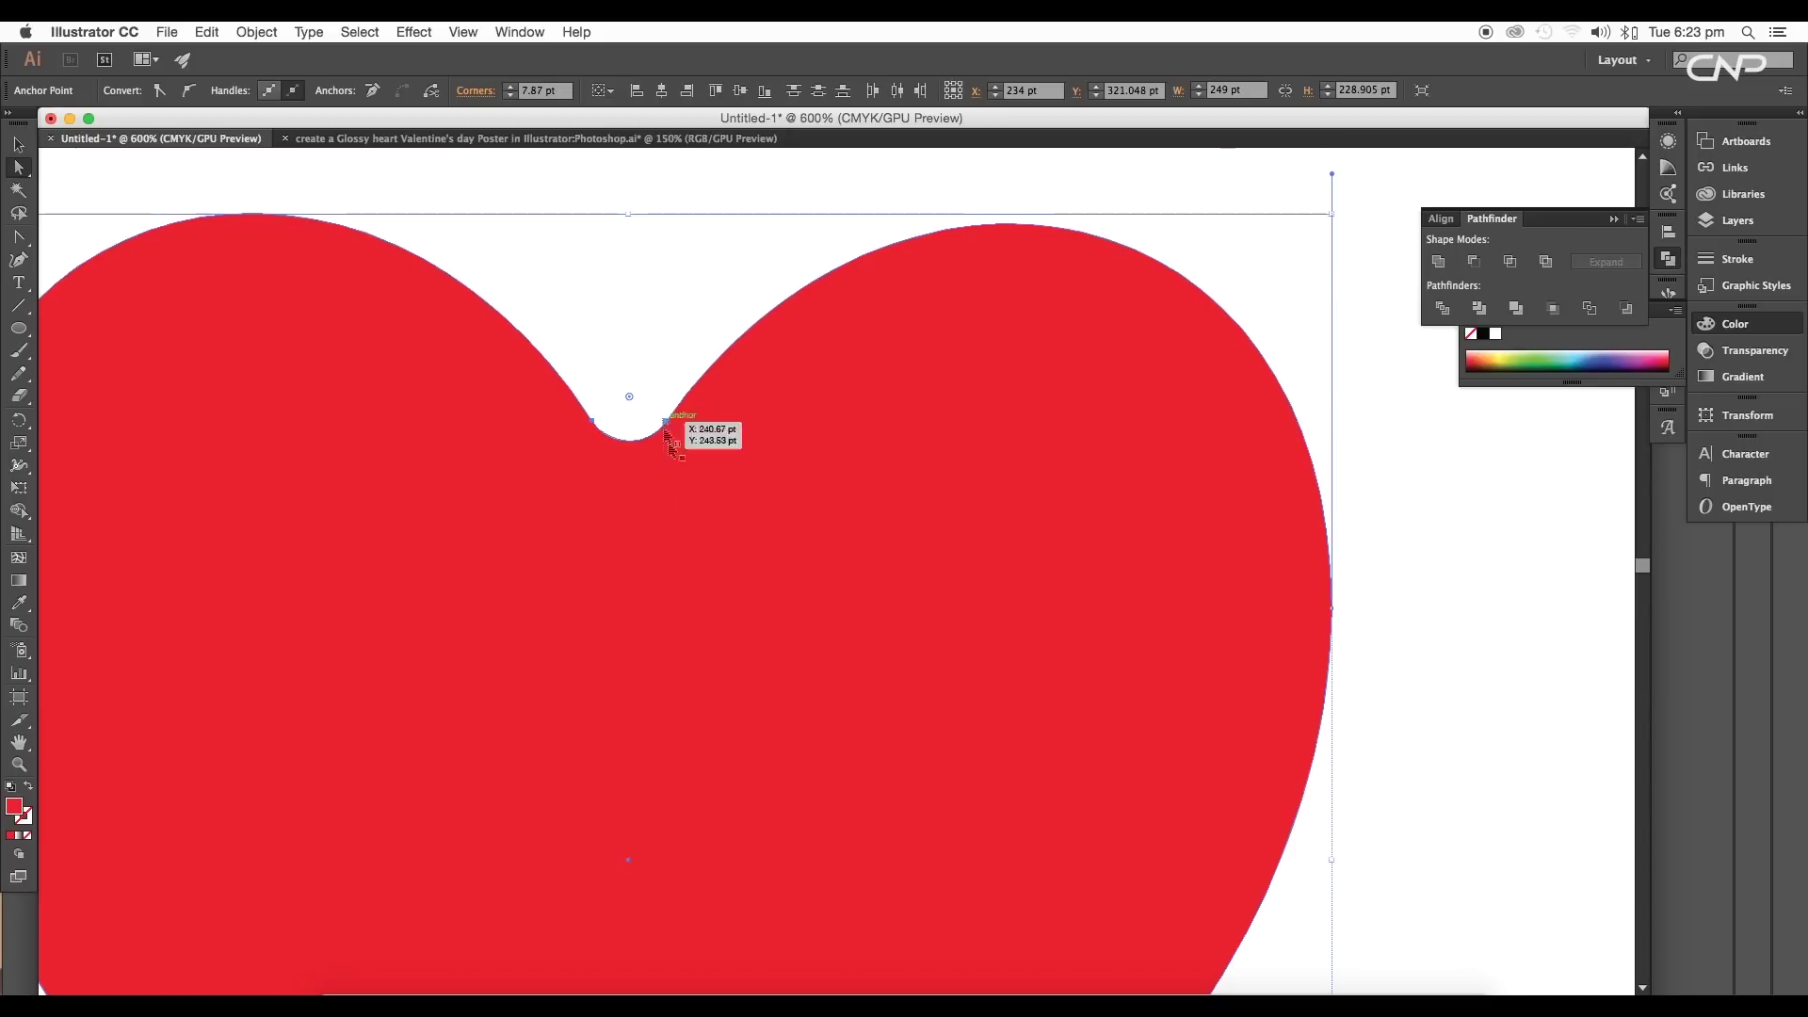
Round the heart's bottom tip with a corner radius of about 24 pt.
{"action": "left_click_drag", "start_coordinate": [714, 623], "coordinate": [852, 333]}
{"action": "left_click_drag", "start_coordinate": [776, 666], "coordinate": [777, 416]}
{"action": "left_click_drag", "start_coordinate": [810, 692], "coordinate": [800, 535]}
{"action": "left_click_drag", "start_coordinate": [793, 692], "coordinate": [796, 610]}
{"action": "left_click", "coordinate": [757, 721]}
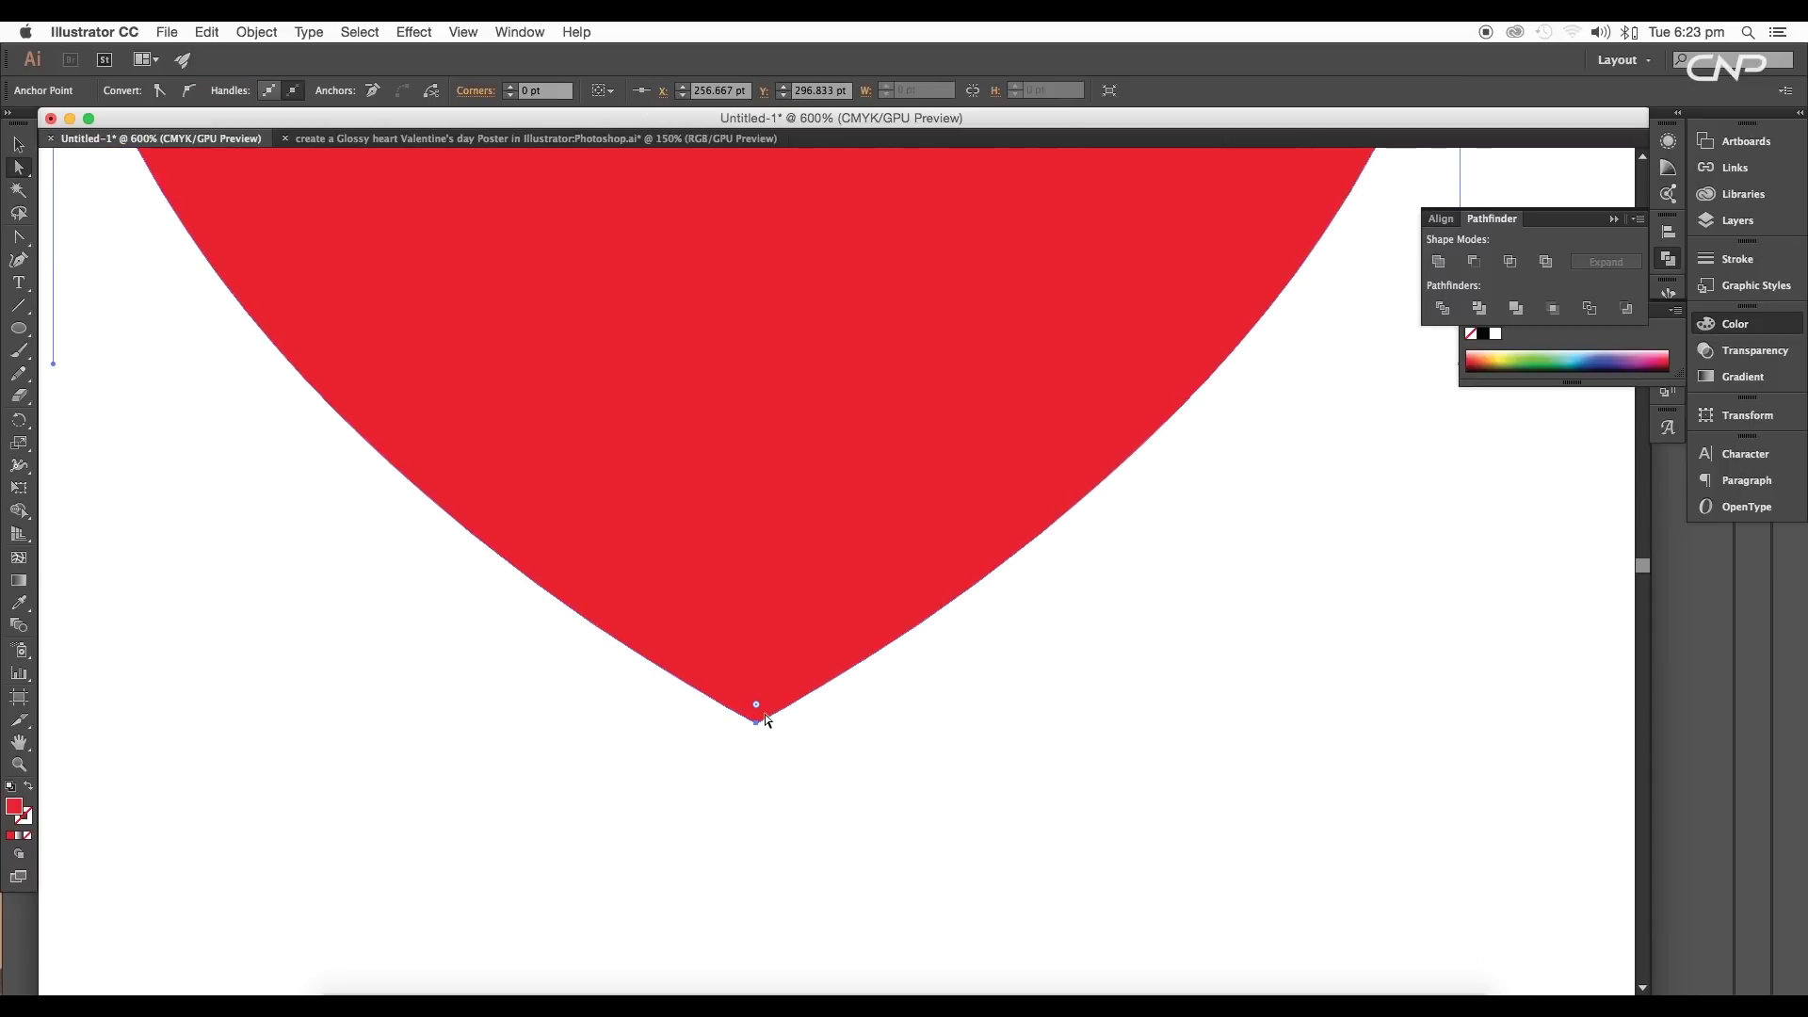
{"action": "left_click_drag", "start_coordinate": [758, 704], "coordinate": [772, 566]}
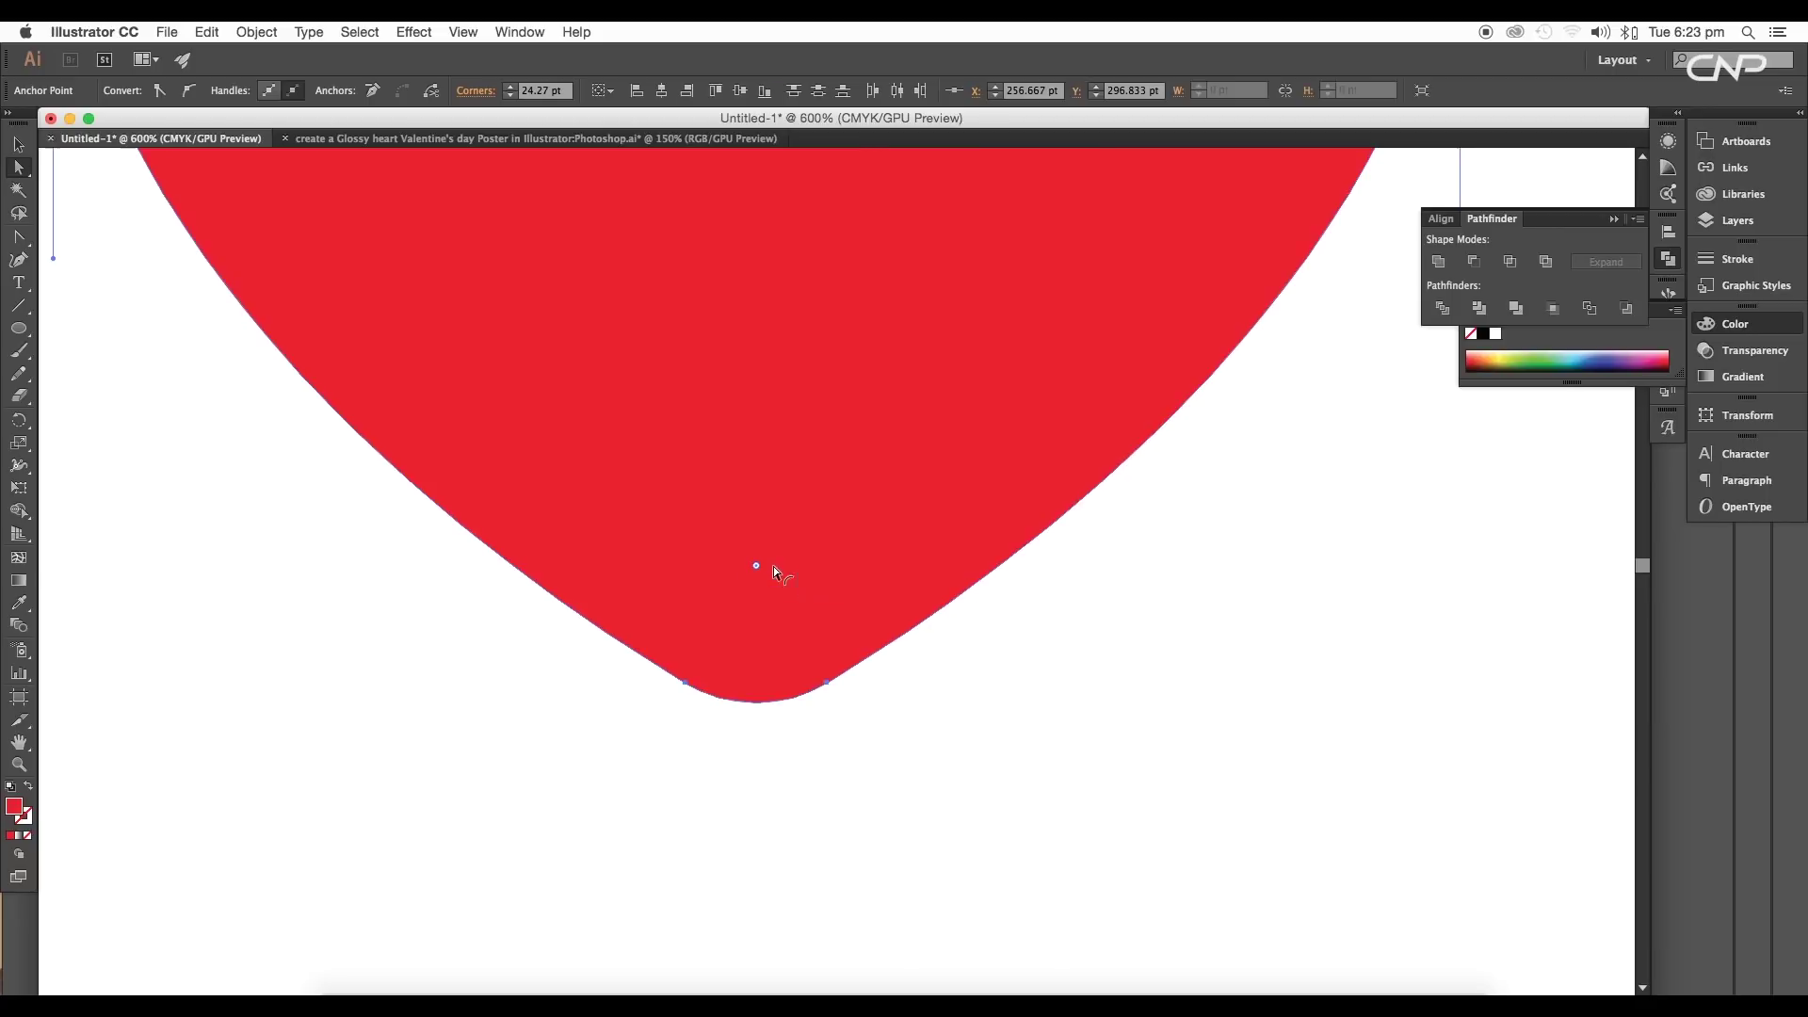
Move the whole heart down the artboard to about X 253.7 pt, Y 212.1 pt.
{"action": "left_click", "coordinate": [21, 147]}
{"action": "left_click", "coordinate": [230, 479]}
{"action": "scroll", "coordinate": [680, 626], "scroll_direction": "down", "scroll_amount": 3}
{"action": "scroll", "coordinate": [791, 583], "scroll_direction": "up", "scroll_amount": 2}
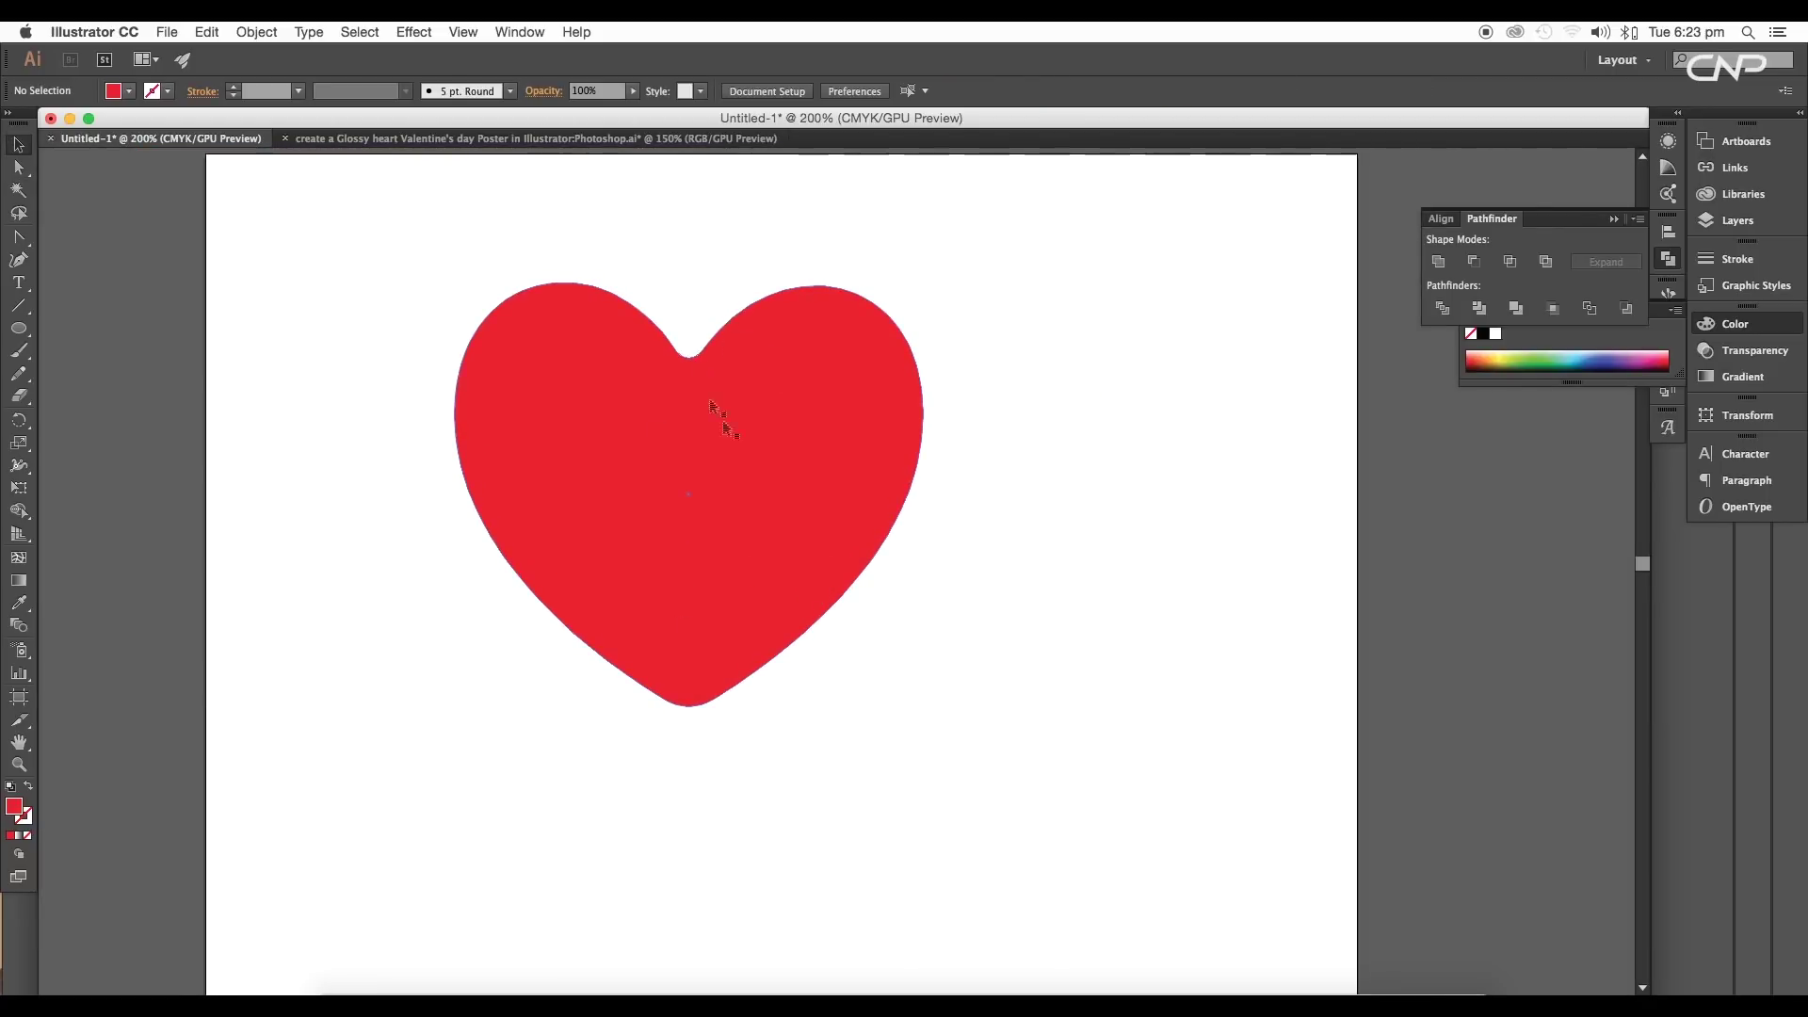
{"action": "scroll", "coordinate": [753, 471], "scroll_direction": "right", "scroll_amount": 3}
{"action": "scroll", "coordinate": [753, 471], "scroll_direction": "up", "scroll_amount": 2}
{"action": "left_click_drag", "start_coordinate": [715, 502], "coordinate": [708, 561]}
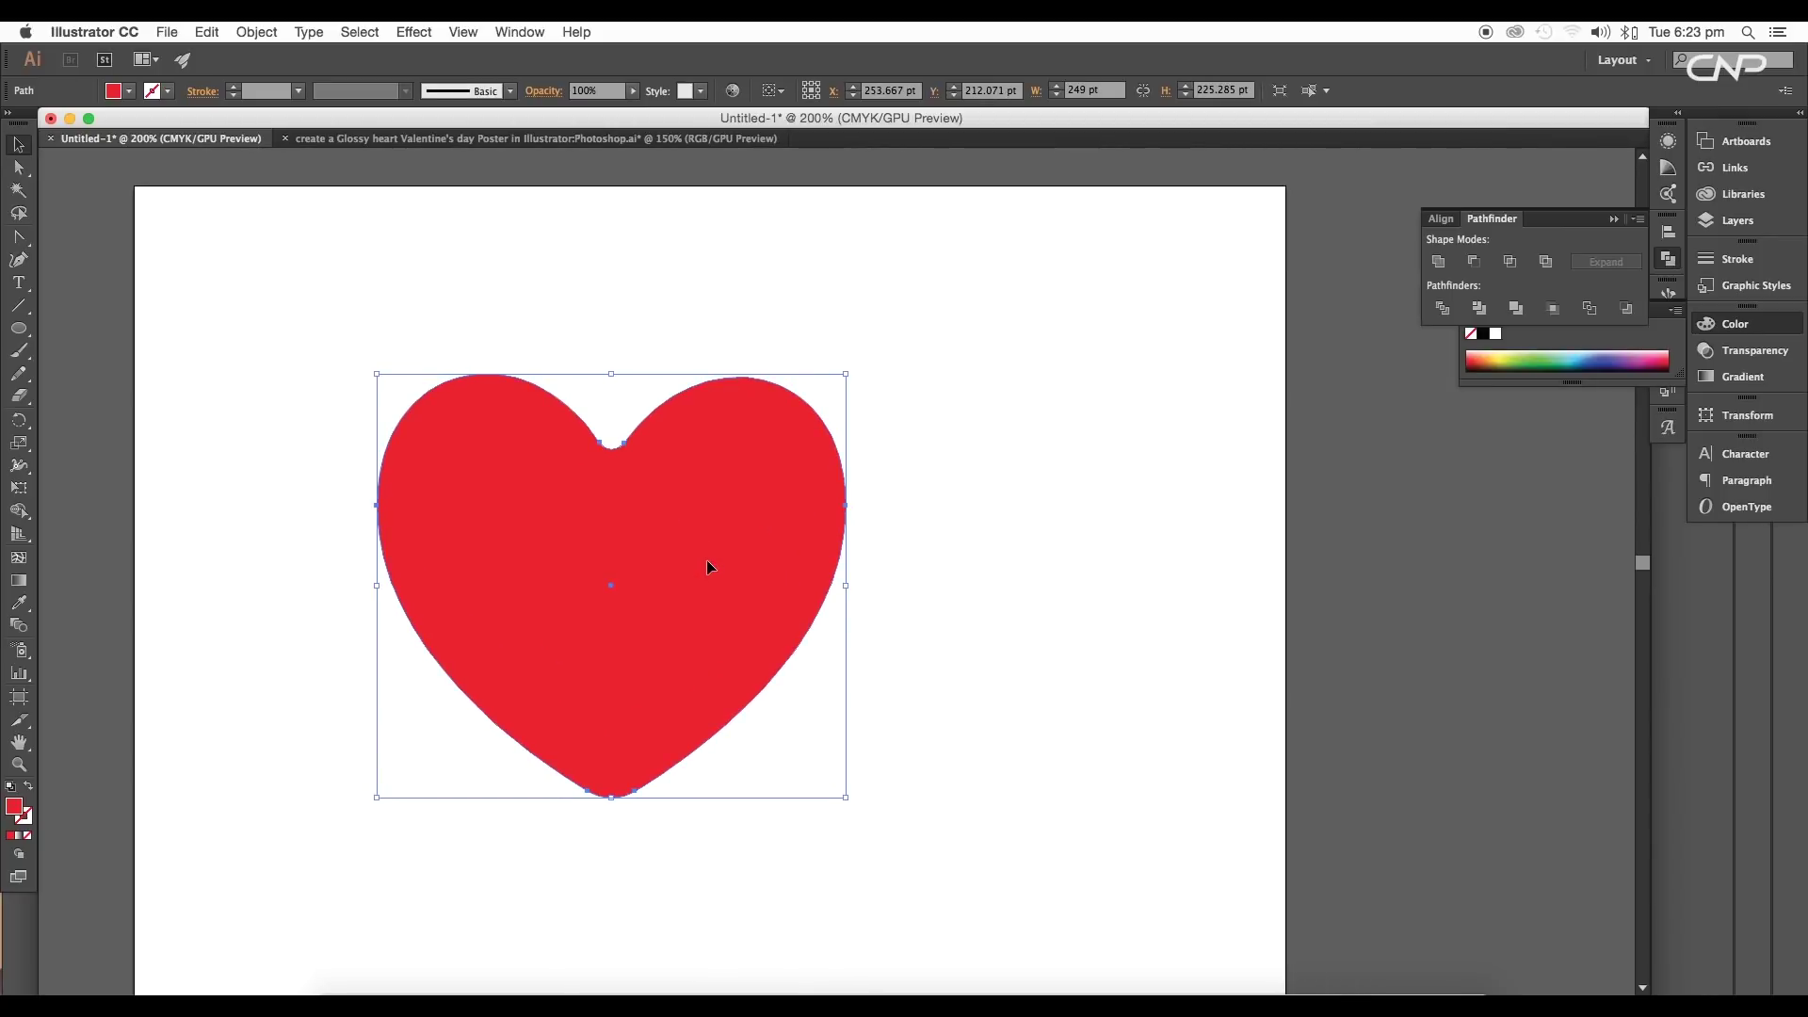
Start a 3D Extrude & Bevel effect on the heart with the preview on and a Rounded bevel.
{"action": "left_click", "coordinate": [414, 31]}
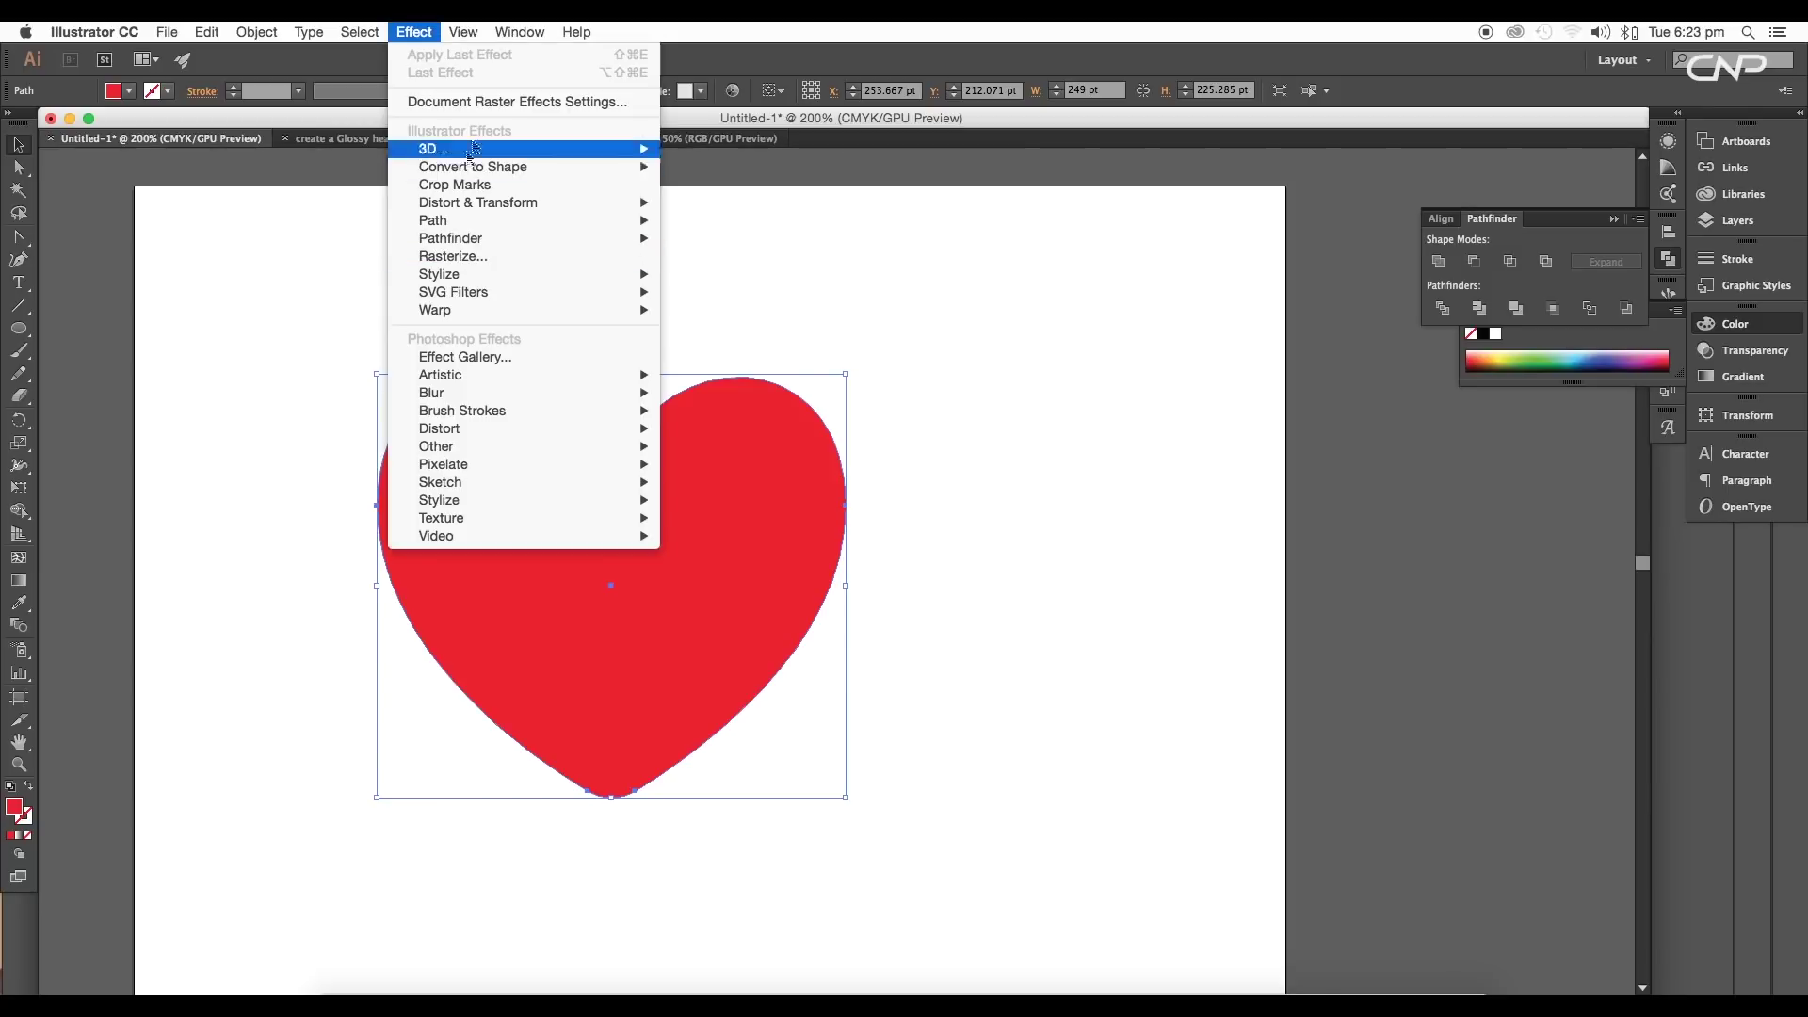
{"action": "mouse_move", "coordinate": [527, 149]}
{"action": "left_click", "coordinate": [687, 155]}
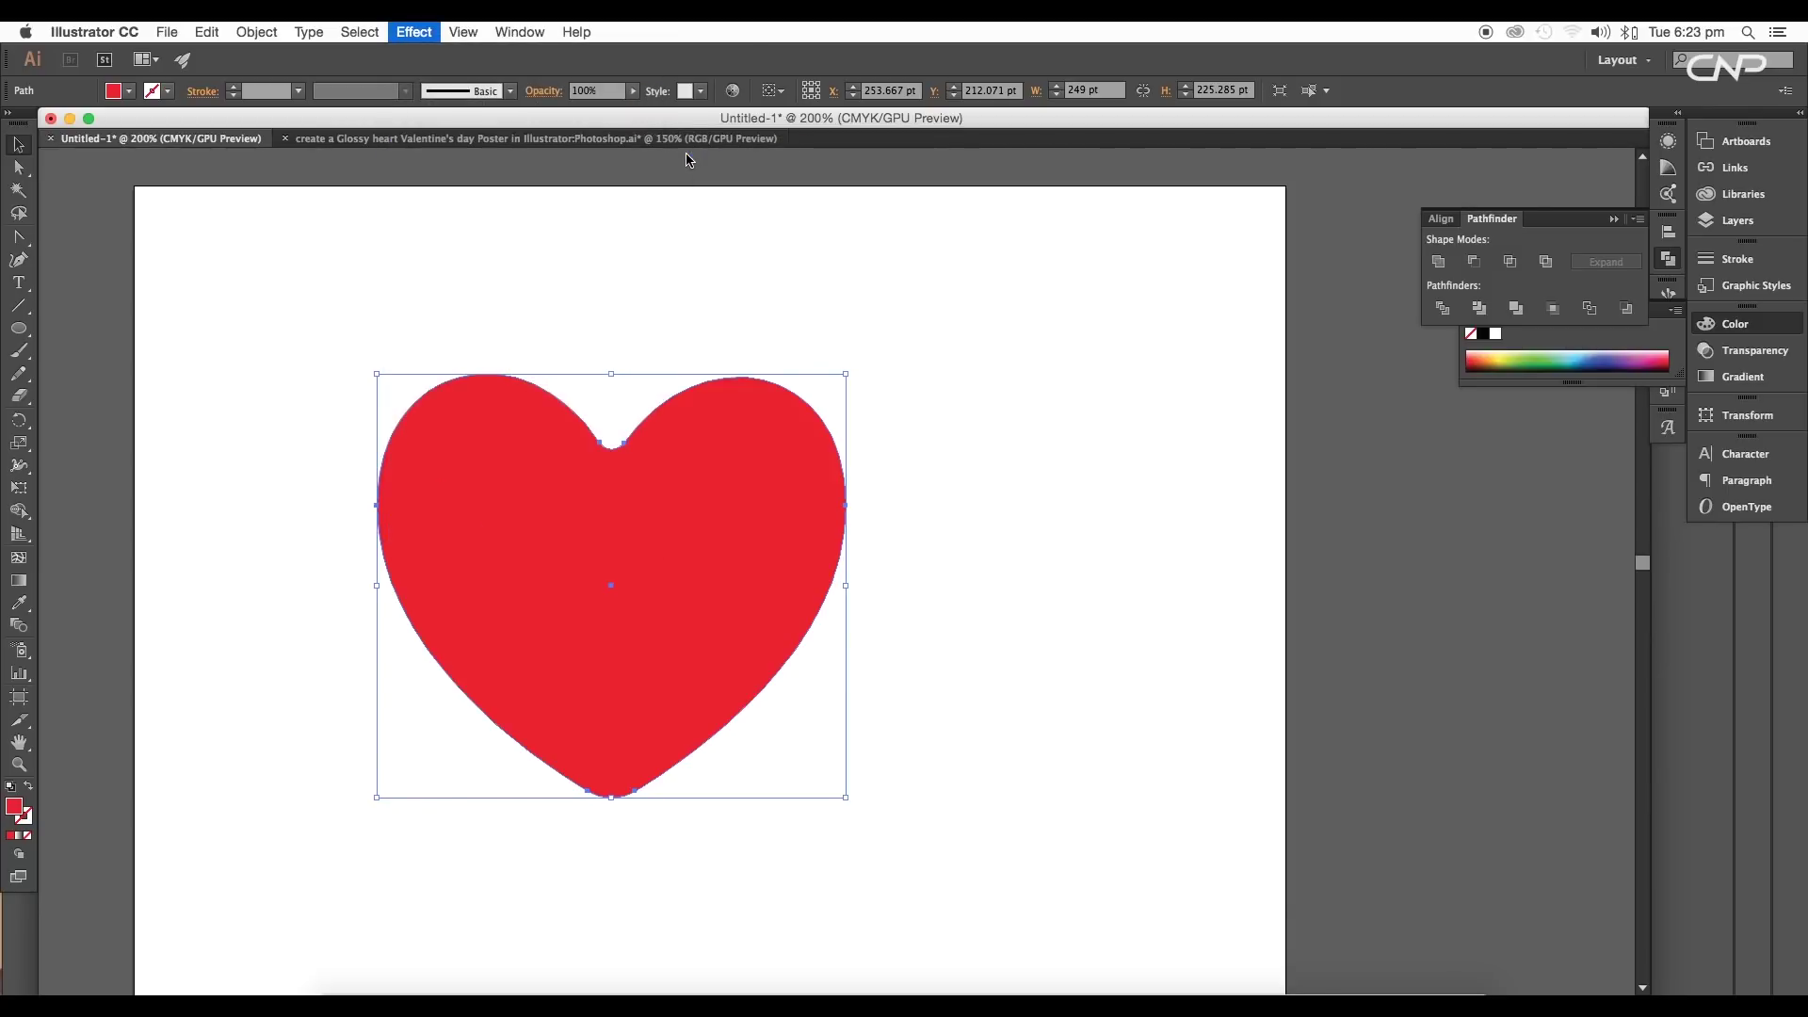
{"action": "left_click_drag", "start_coordinate": [1182, 570], "coordinate": [1448, 328]}
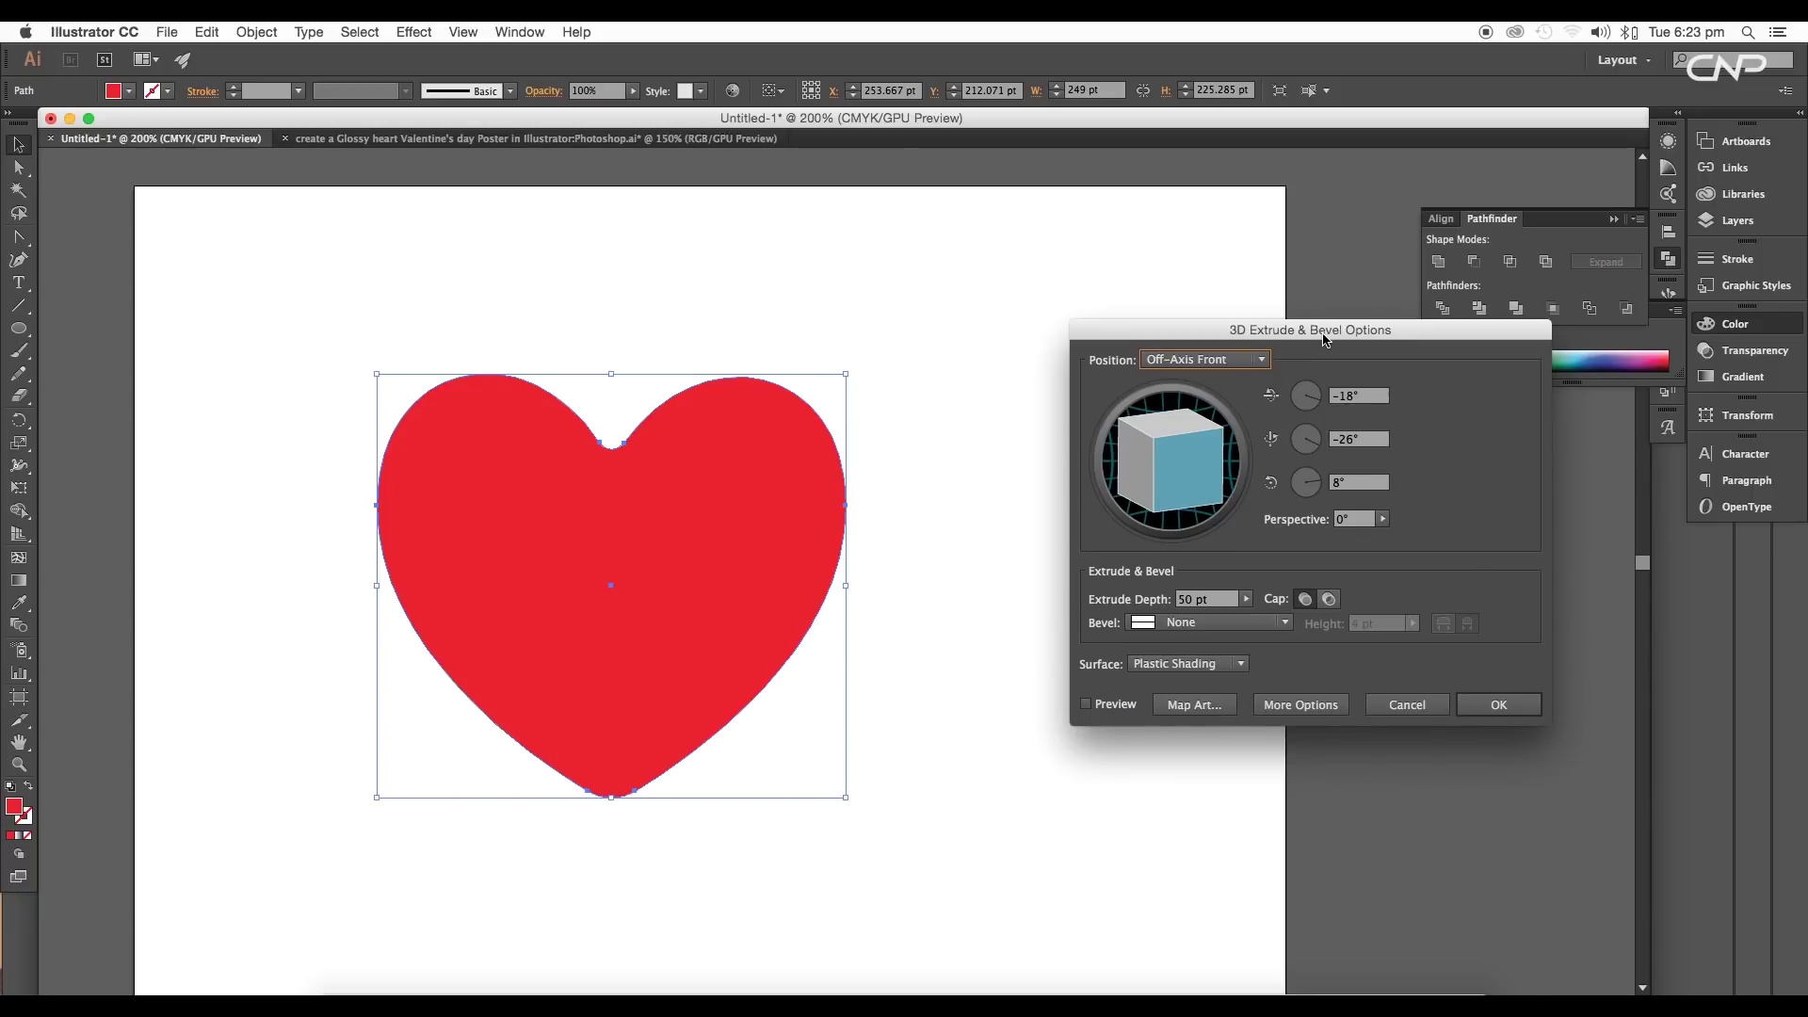
{"action": "left_click", "coordinate": [1086, 704]}
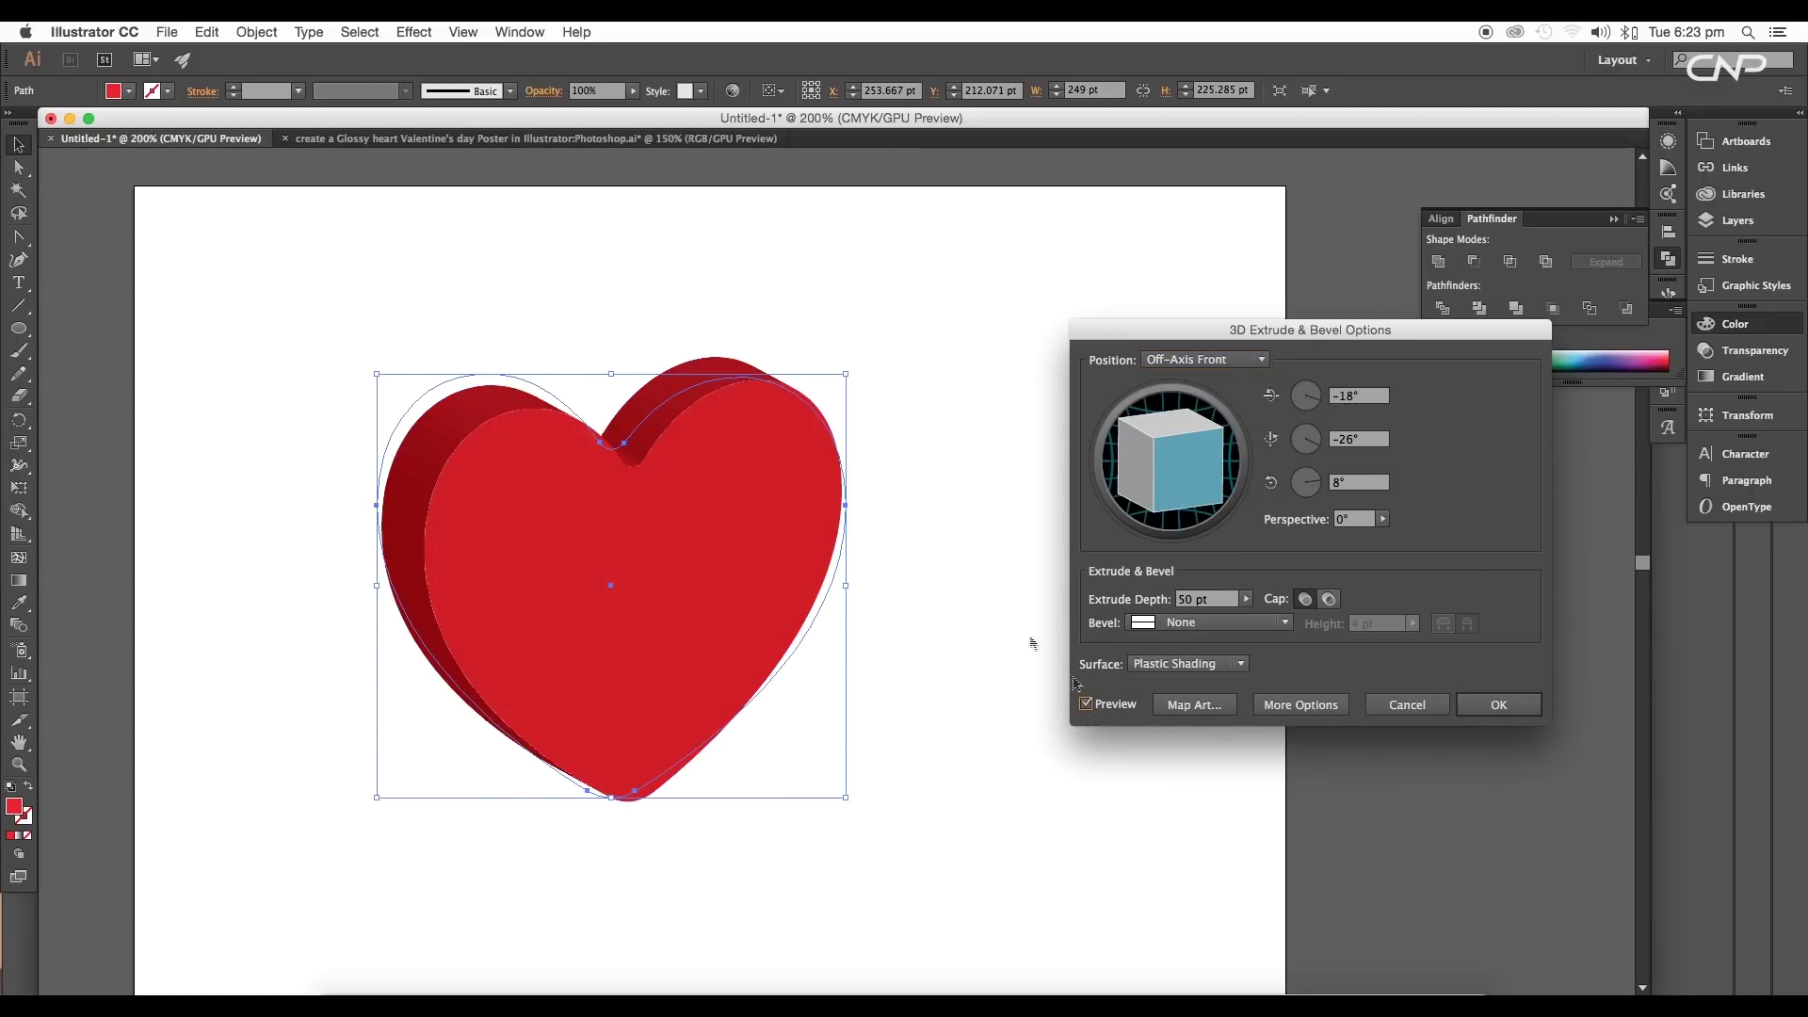
{"action": "left_click", "coordinate": [1188, 622]}
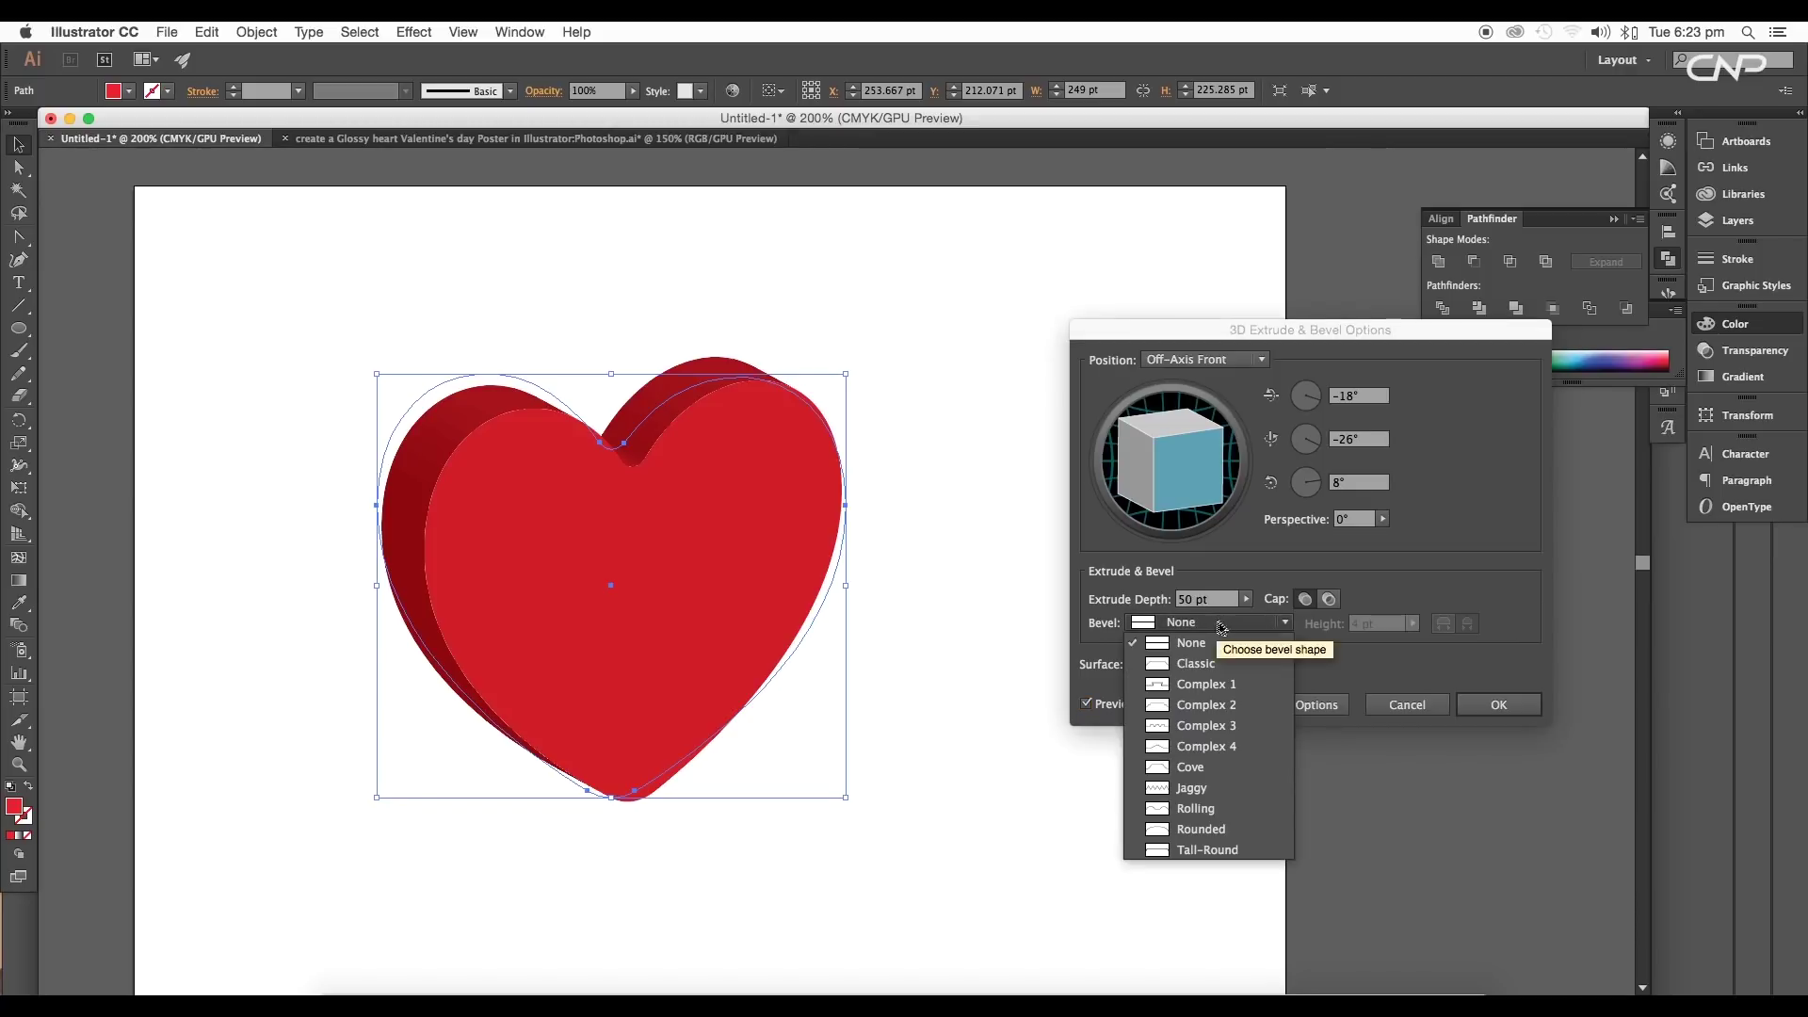
{"action": "left_click", "coordinate": [1221, 836]}
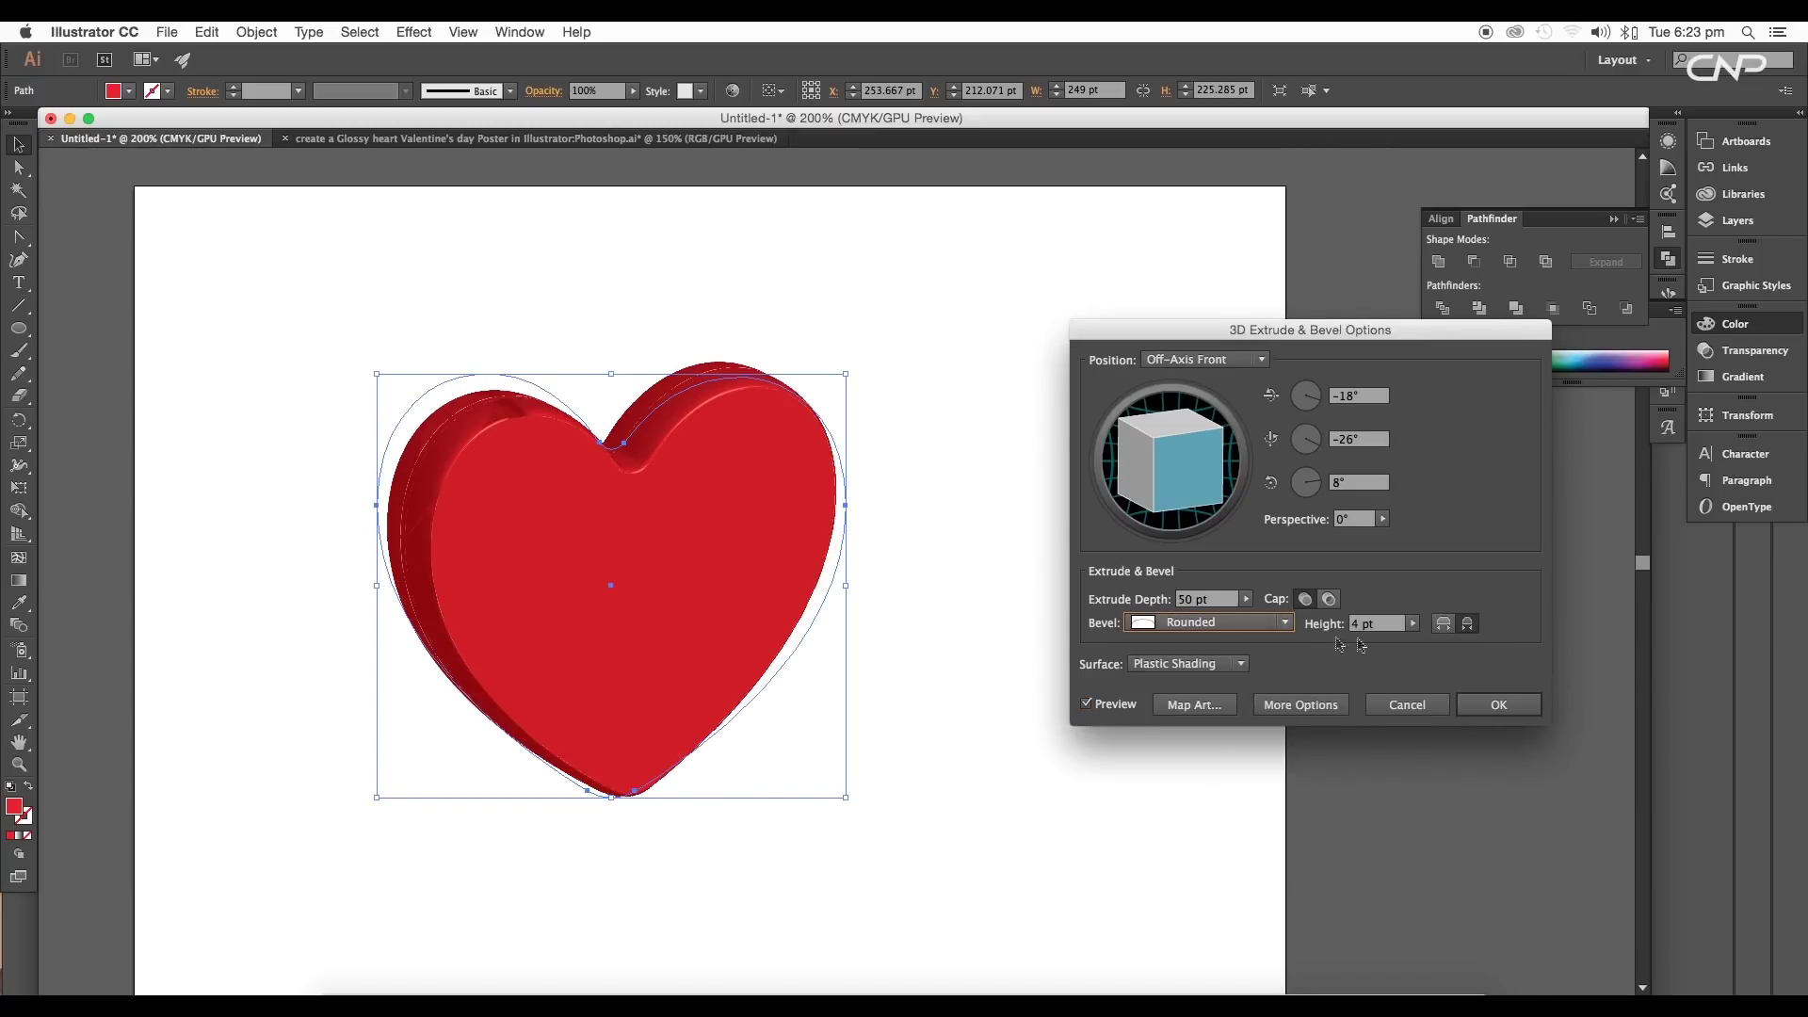
Set the bevel height to 30 pt and rotate the 3D heart to about -25°, 20° and -5°.
{"action": "left_click", "coordinate": [1387, 624]}
{"action": "key", "text": "Up"}
{"action": "key", "text": "Up"}
{"action": "key", "text": "Up"}
{"action": "key", "text": "Up"}
{"action": "key", "text": "Up"}
{"action": "key", "text": "Up"}
{"action": "key", "text": "Up"}
{"action": "key", "text": "Up"}
{"action": "key", "text": "Up"}
{"action": "key", "text": "Up"}
{"action": "key", "text": "Up"}
{"action": "key", "text": "Up"}
{"action": "key", "text": "Up"}
{"action": "key", "text": "Up"}
{"action": "key", "text": "Up"}
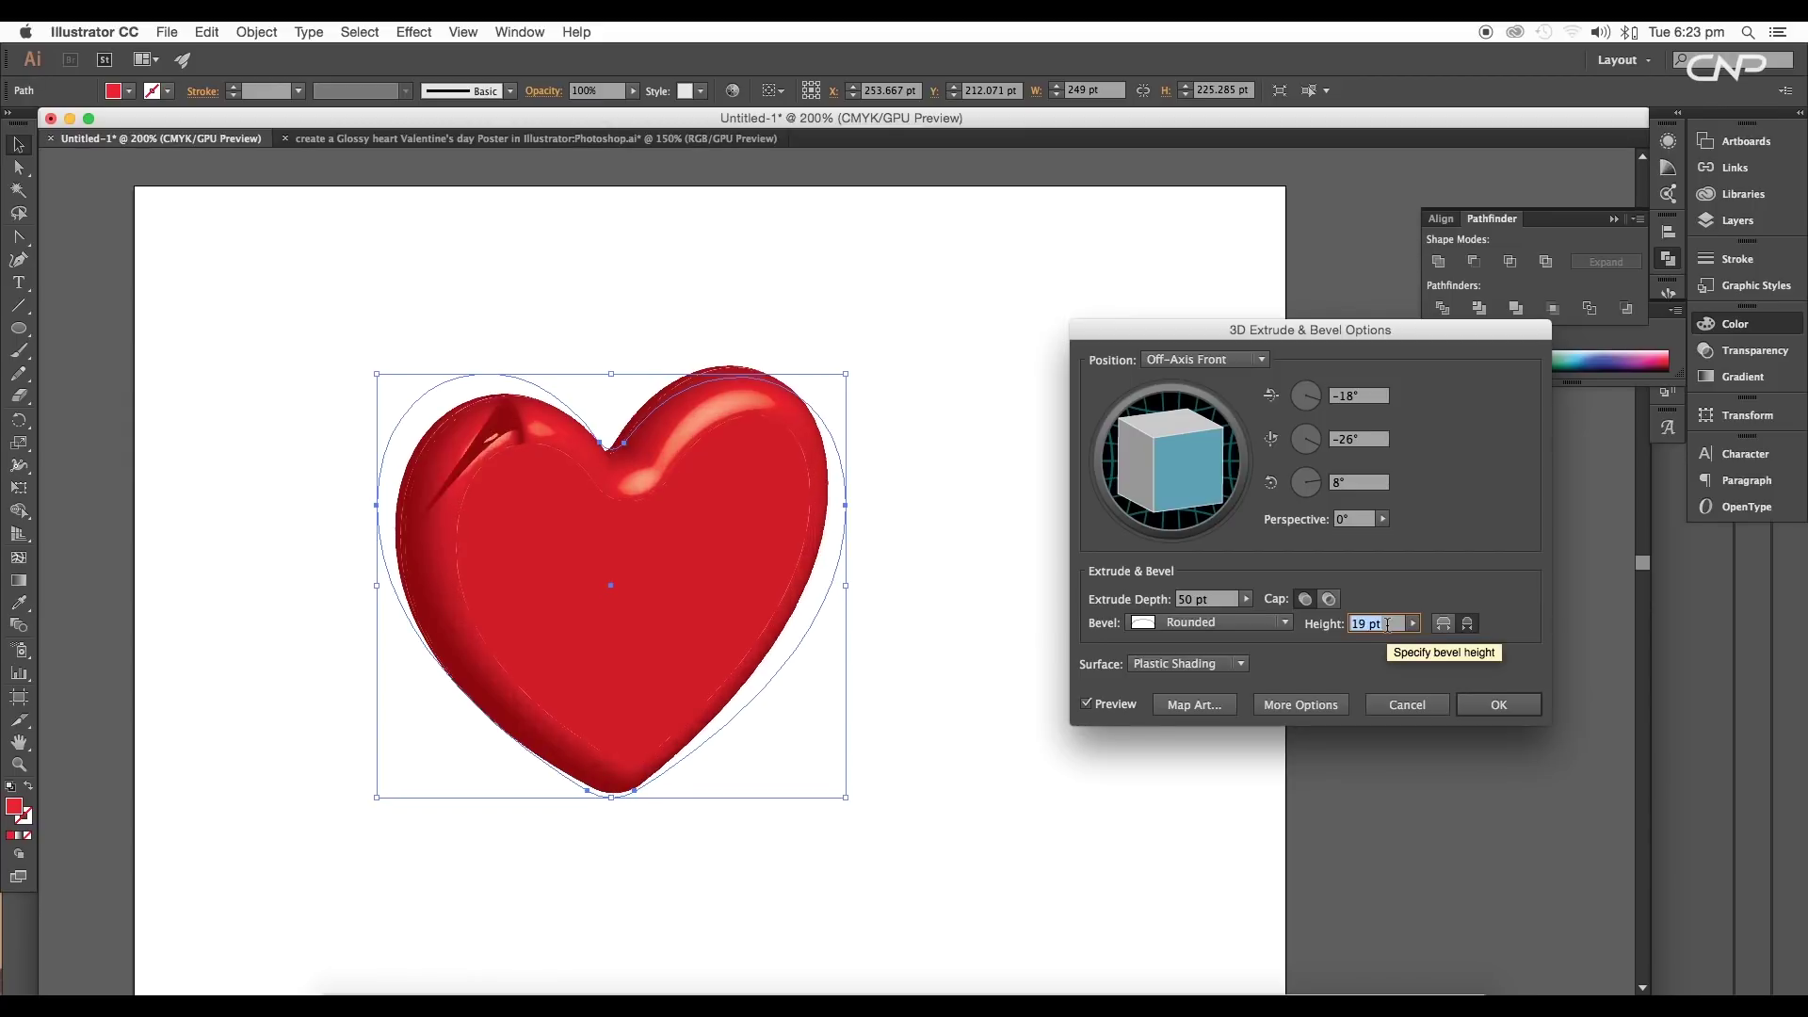
{"action": "type", "text": "30"}
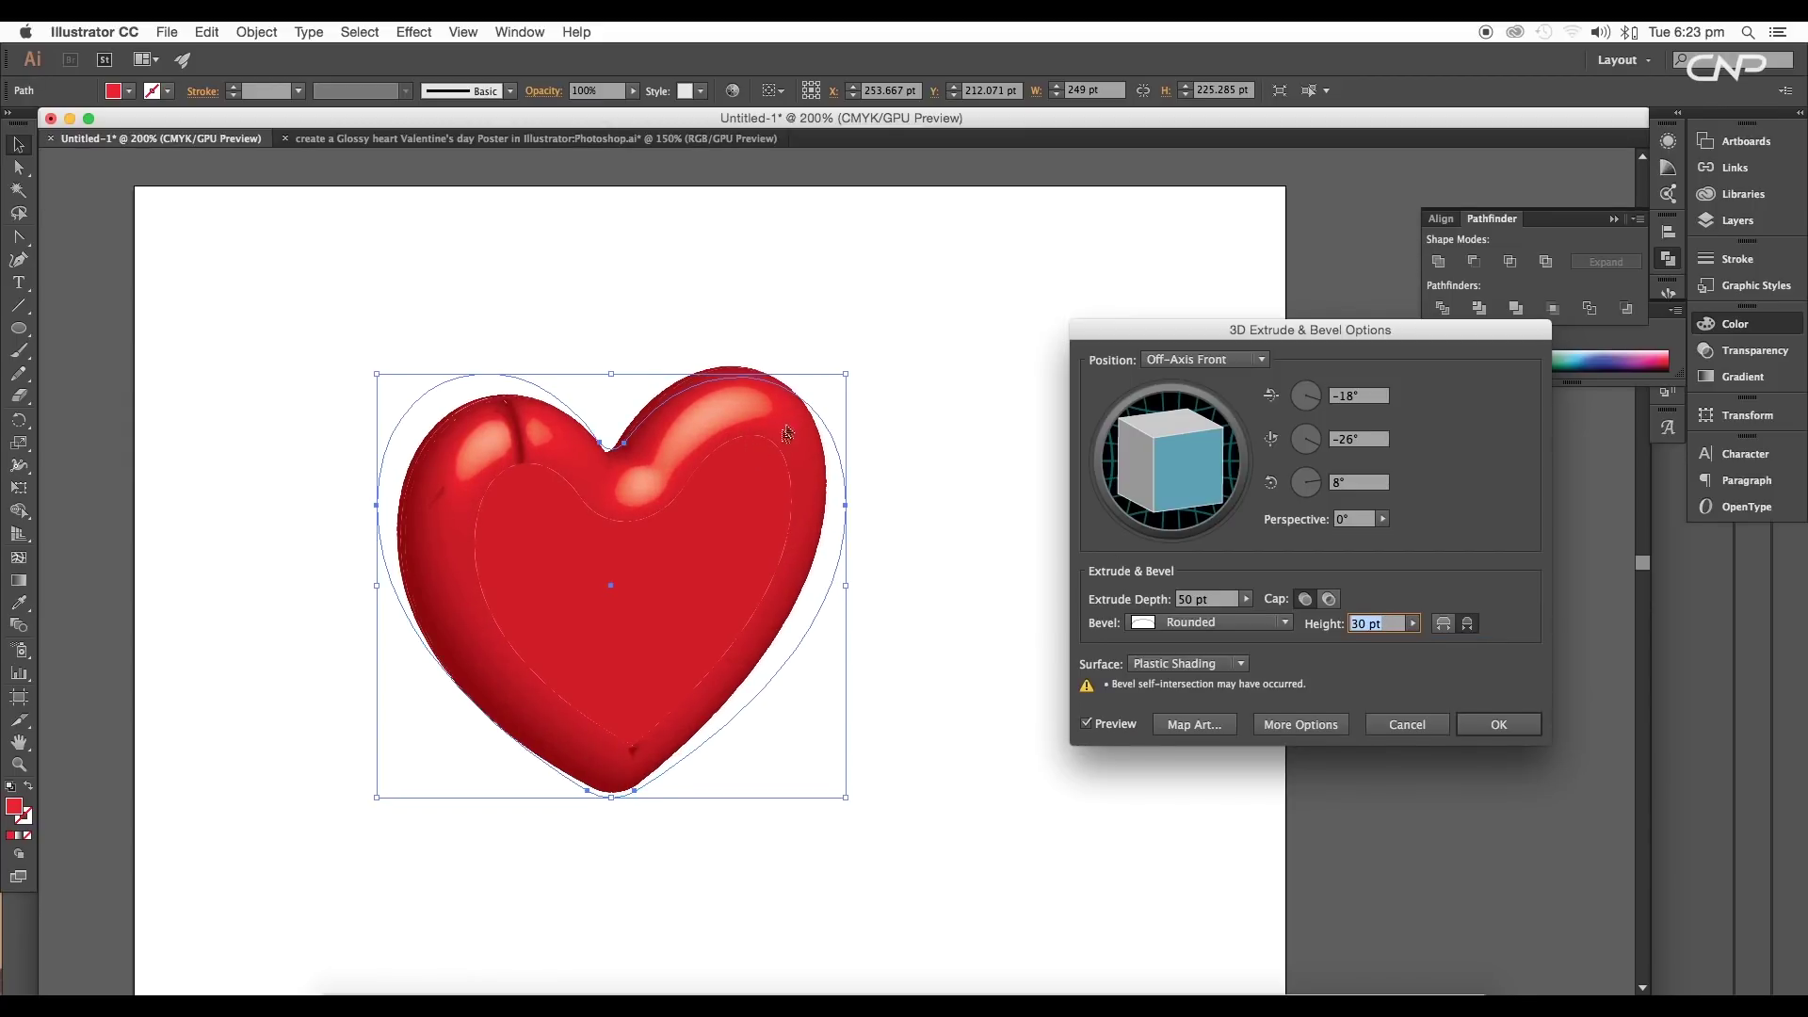
{"action": "mouse_move", "coordinate": [1202, 491]}
{"action": "left_mouse_down"}
{"action": "mouse_move", "coordinate": [1155, 452]}
{"action": "mouse_move", "coordinate": [1149, 475]}
{"action": "mouse_move", "coordinate": [1204, 470]}
{"action": "mouse_move", "coordinate": [1194, 501]}
{"action": "left_mouse_up"}
Set the heart's extrude depth to 60 pt and bevel height to 31 pt, and apply the 3D effect.
{"action": "left_click", "coordinate": [1198, 600]}
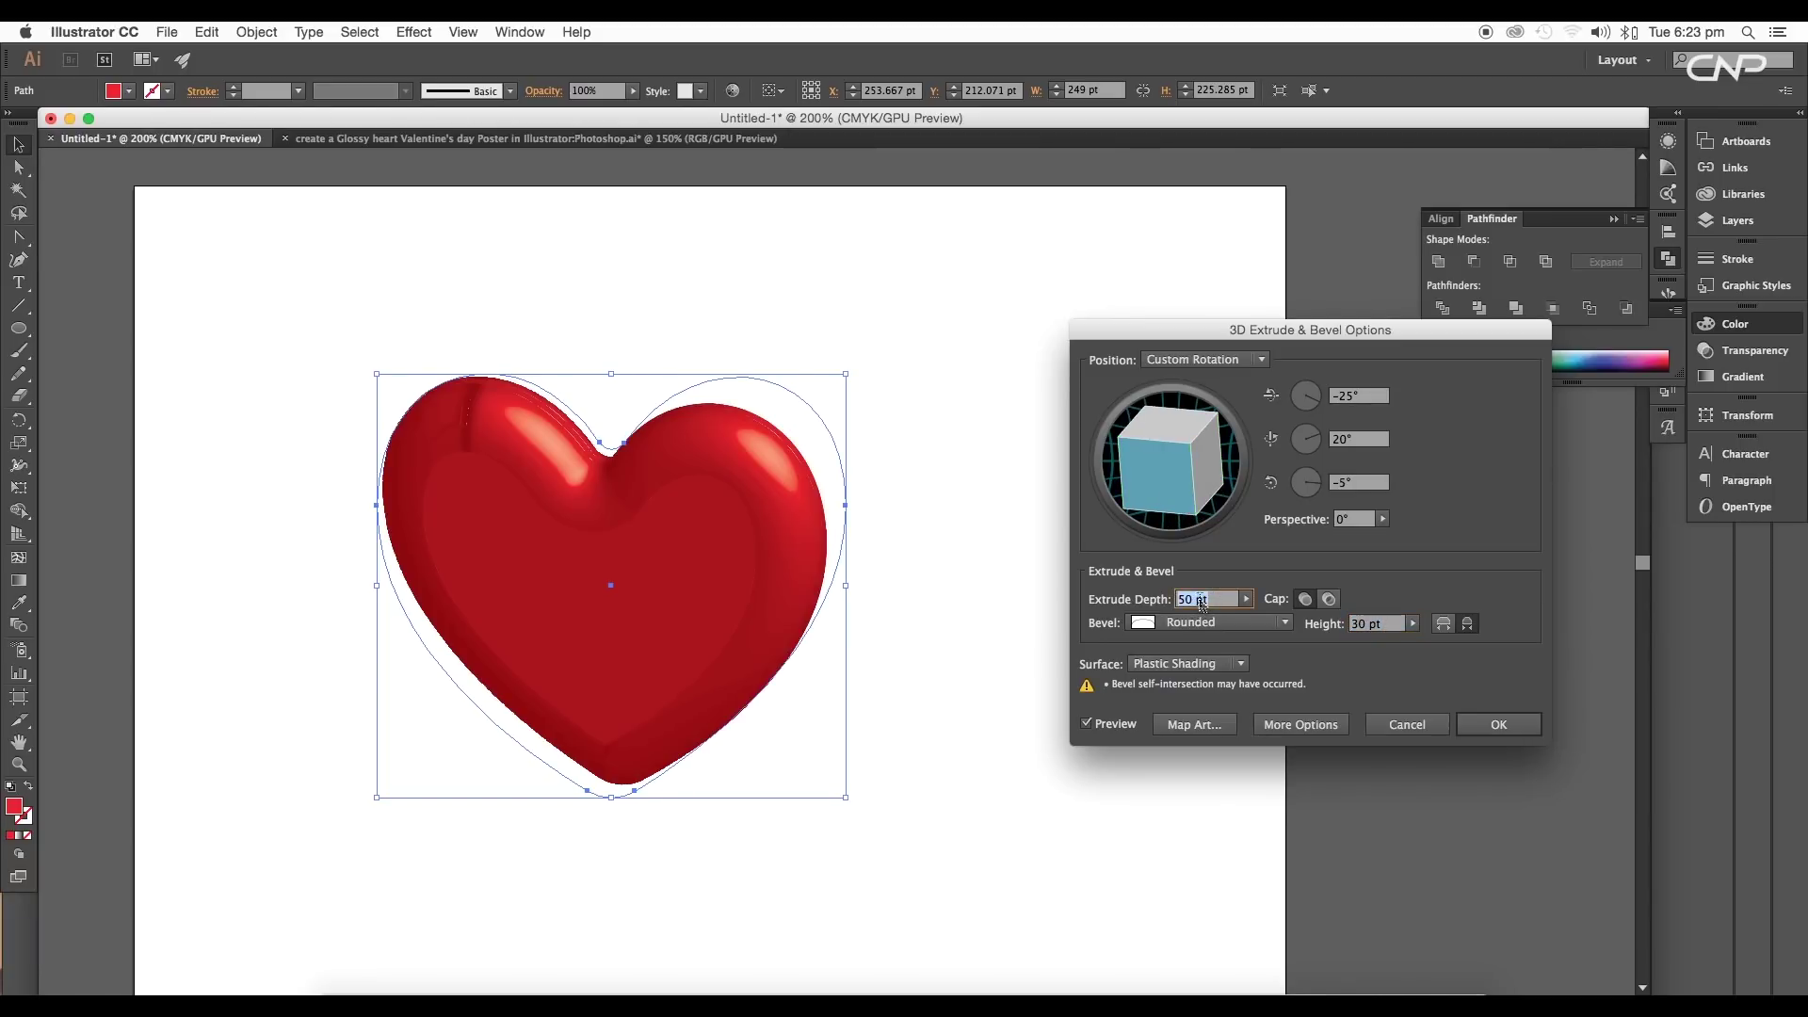
{"action": "key", "text": "Down"}
{"action": "key", "text": "Down"}
{"action": "key", "text": "Down"}
{"action": "key", "text": "Down"}
{"action": "key", "text": "Down"}
{"action": "key", "text": "Down"}
{"action": "key", "text": "Down"}
{"action": "key", "text": "Down"}
{"action": "key", "text": "Up"}
{"action": "key", "text": "Up"}
{"action": "key", "text": "Up"}
{"action": "key", "text": "Up"}
{"action": "key", "text": "Up"}
{"action": "key", "text": "Up"}
{"action": "key", "text": "Up"}
{"action": "key", "text": "Up"}
{"action": "key", "text": "Up"}
{"action": "key", "text": "Up"}
{"action": "key", "text": "Up"}
{"action": "key", "text": "Up"}
{"action": "key", "text": "Up"}
{"action": "key", "text": "Up"}
{"action": "key", "text": "Up"}
{"action": "key", "text": "Up"}
{"action": "key", "text": "Up"}
{"action": "key", "text": "Up"}
{"action": "key", "text": "Up"}
{"action": "key", "text": "Up"}
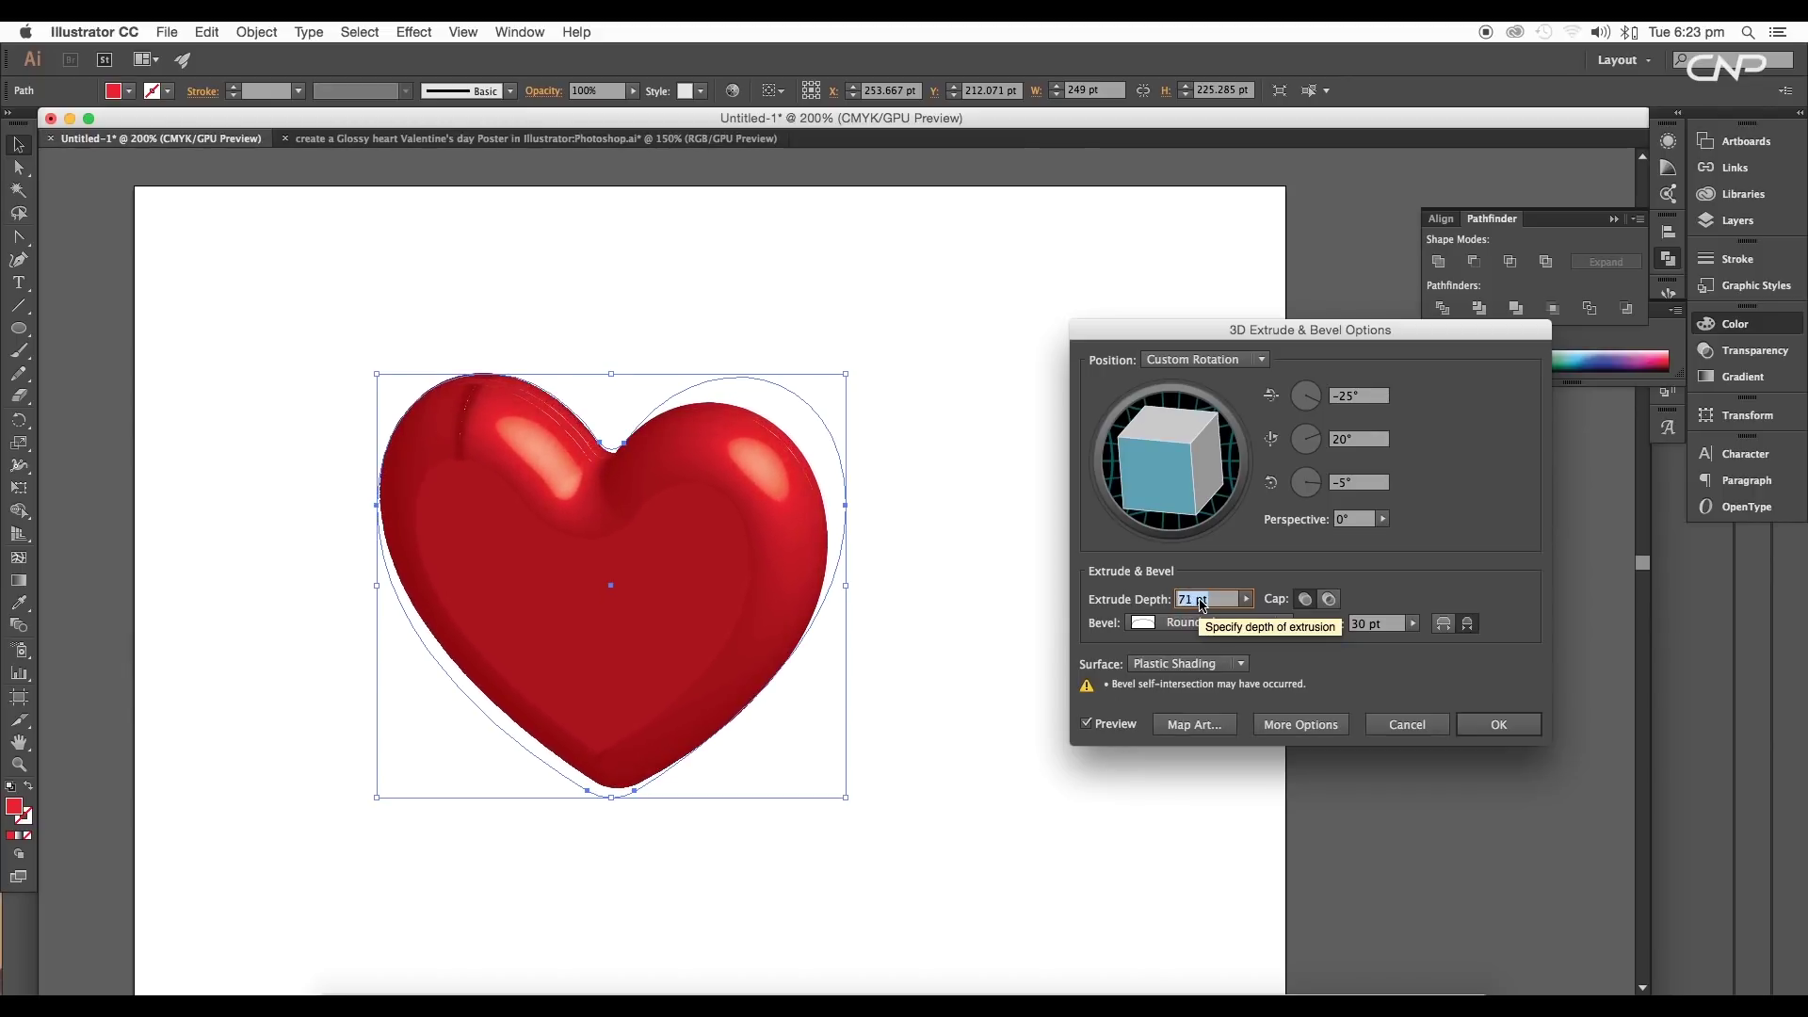
{"action": "key", "text": "Down"}
{"action": "key", "text": "Down"}
{"action": "key", "text": "Down"}
{"action": "key", "text": "Down"}
{"action": "key", "text": "Up"}
{"action": "key", "text": "Up"}
{"action": "key", "text": "Up"}
{"action": "key", "text": "Up"}
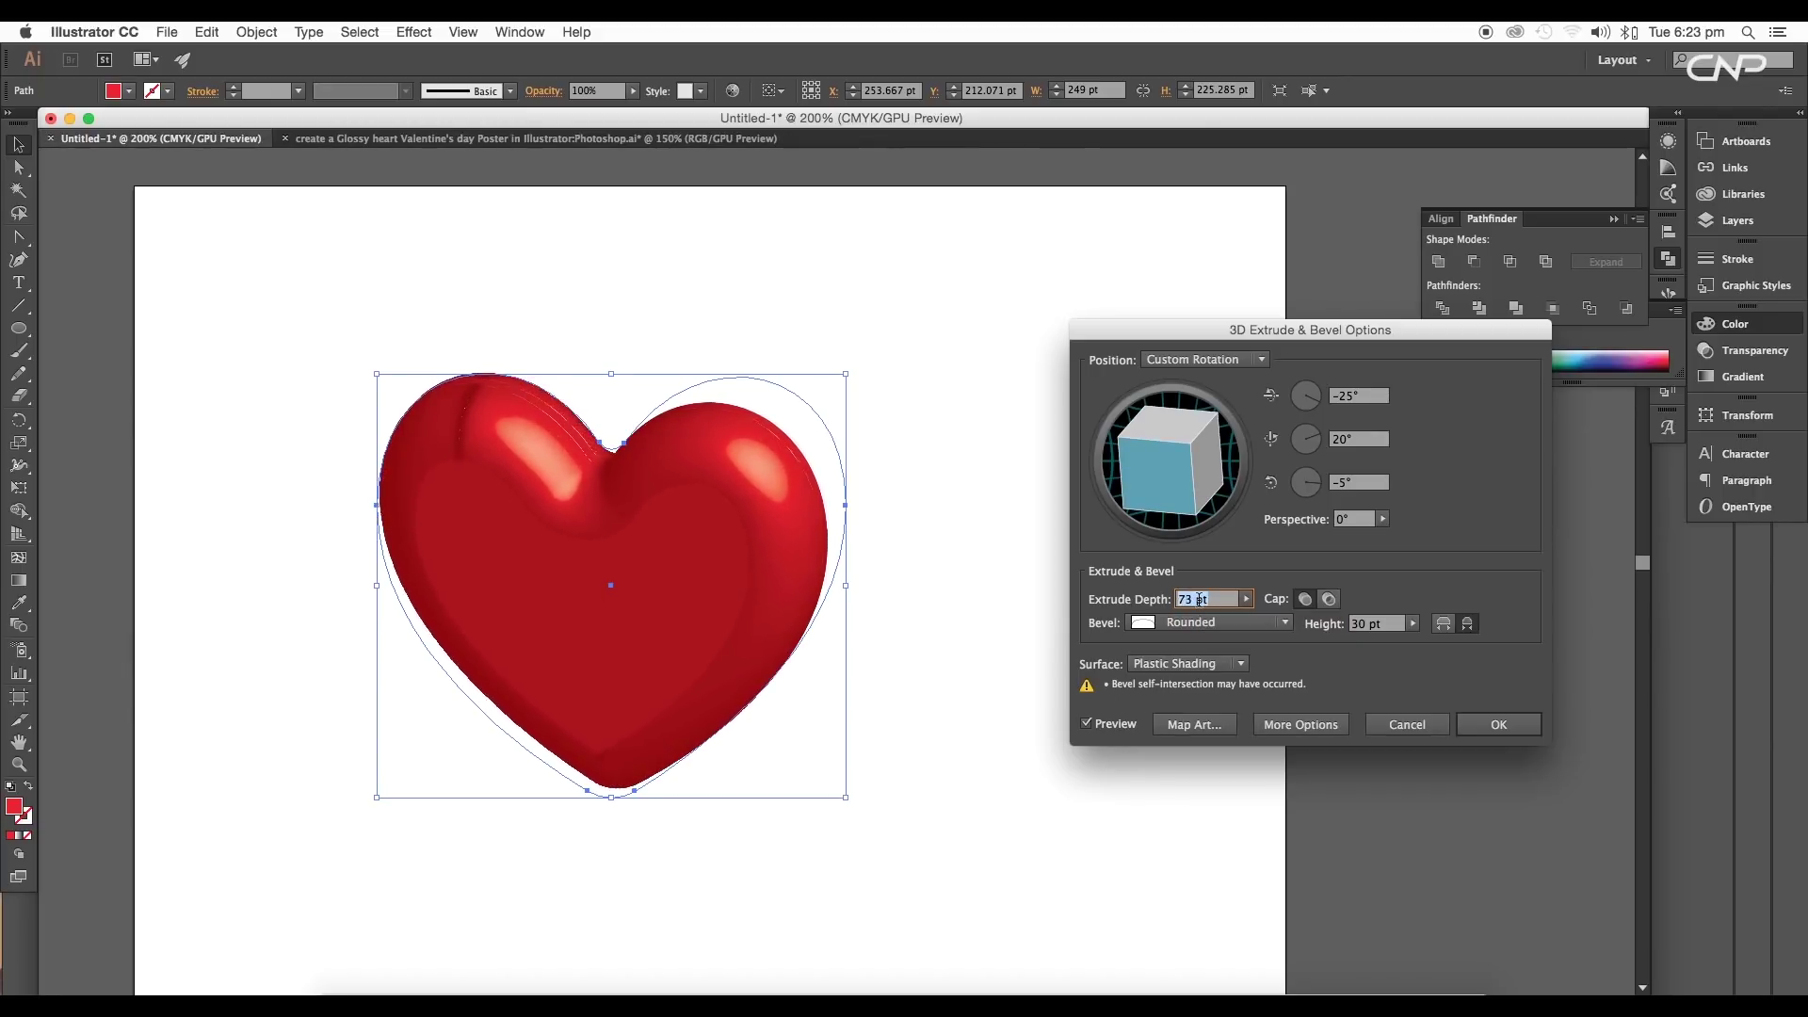
{"action": "key", "text": "Down"}
{"action": "key", "text": "Down"}
{"action": "key", "text": "Down"}
{"action": "key", "text": "Down"}
{"action": "key", "text": "Down"}
{"action": "key", "text": "Down"}
{"action": "key", "text": "Down"}
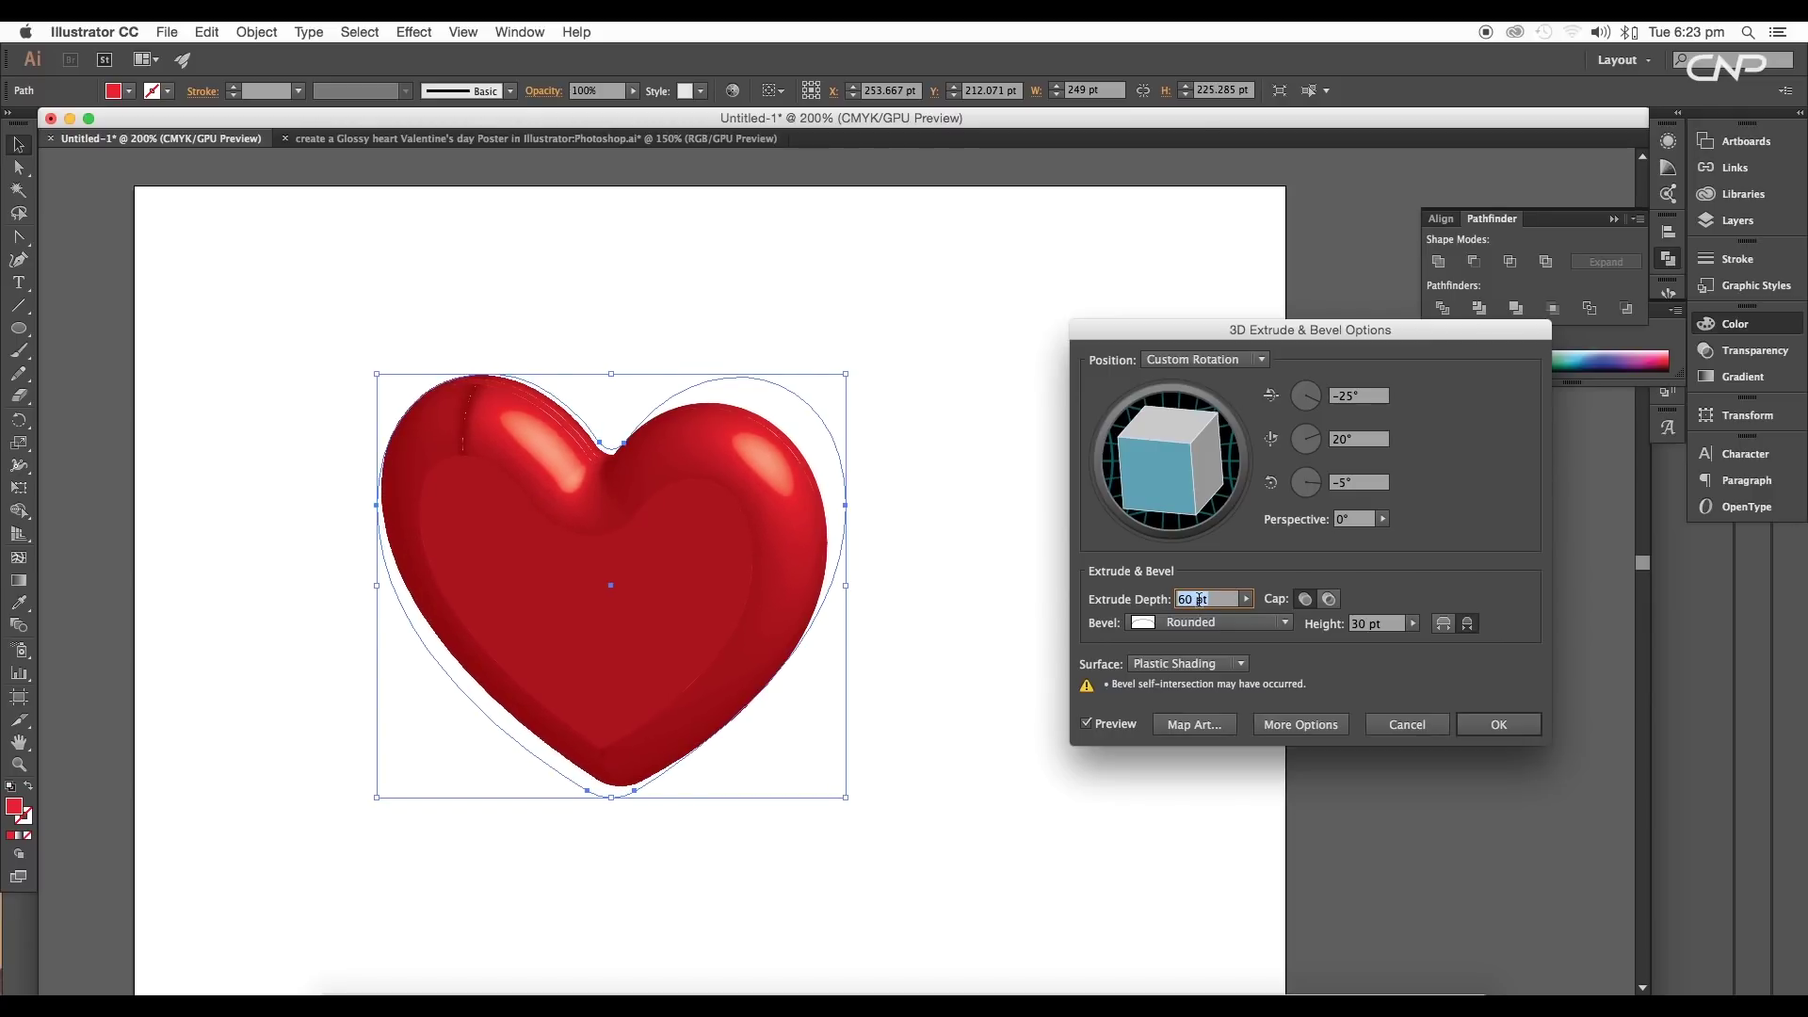
{"action": "left_click", "coordinate": [1379, 626]}
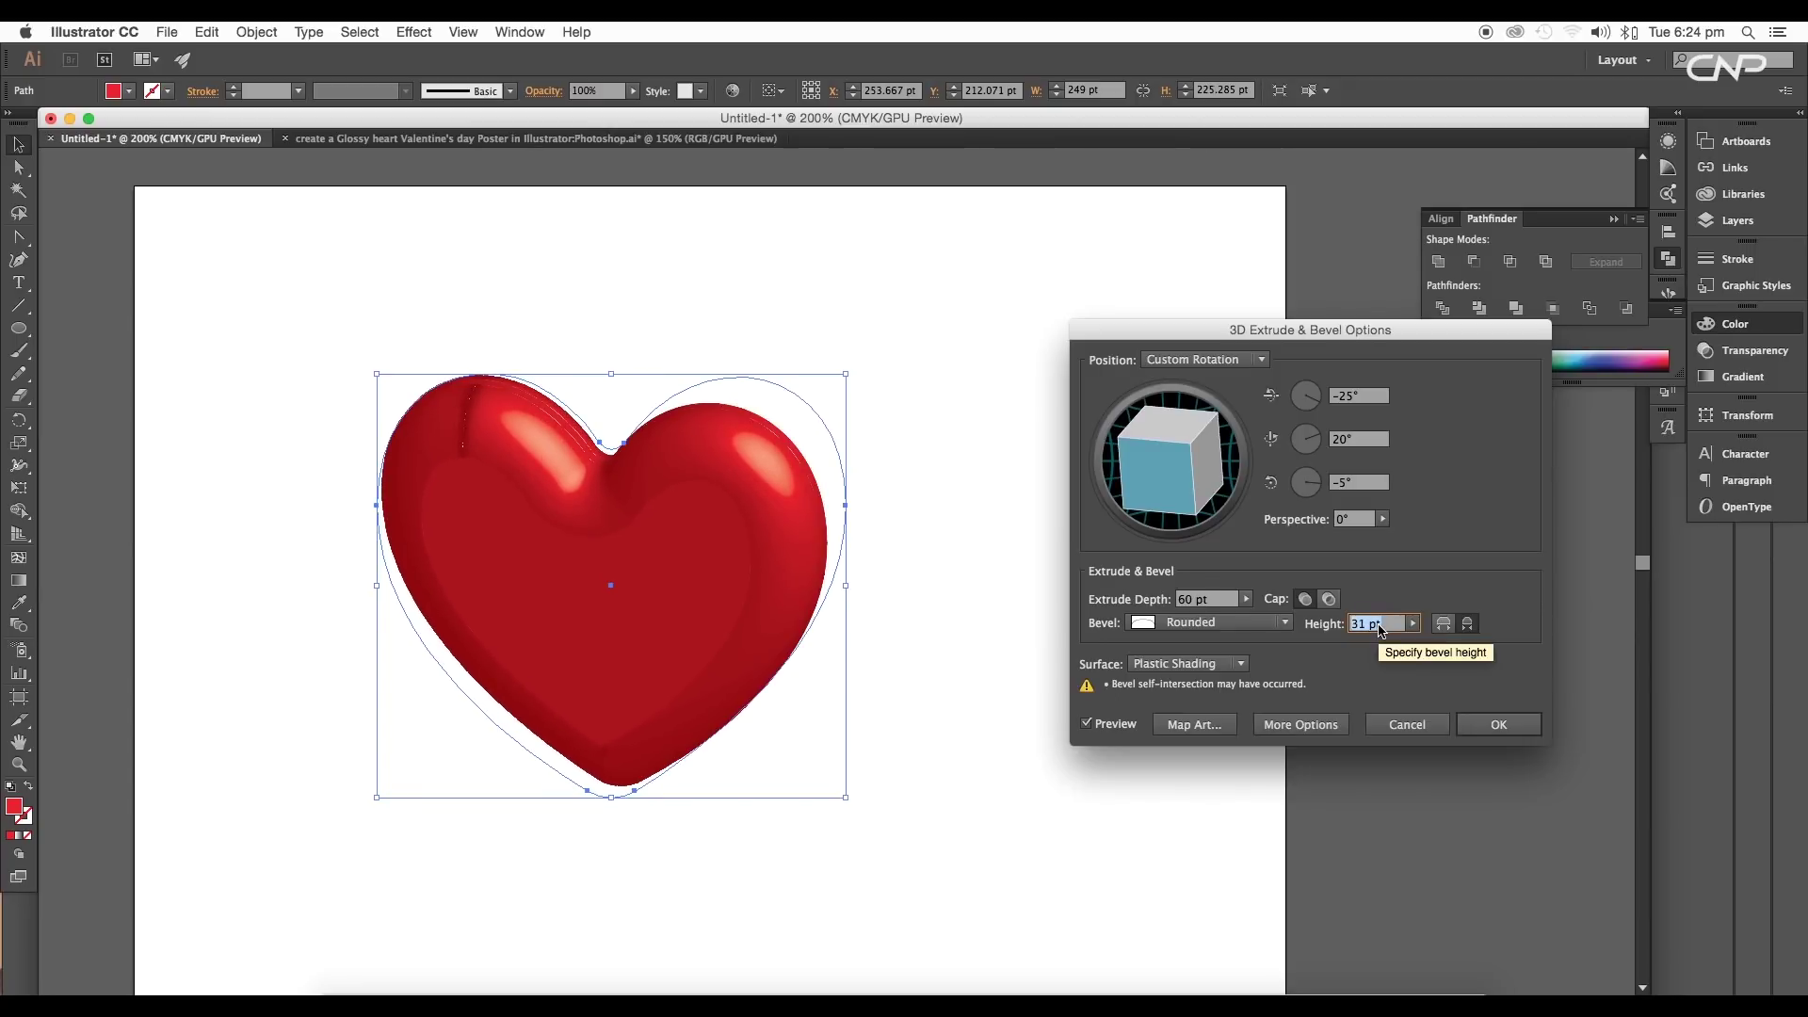
{"action": "left_click", "coordinate": [1498, 725]}
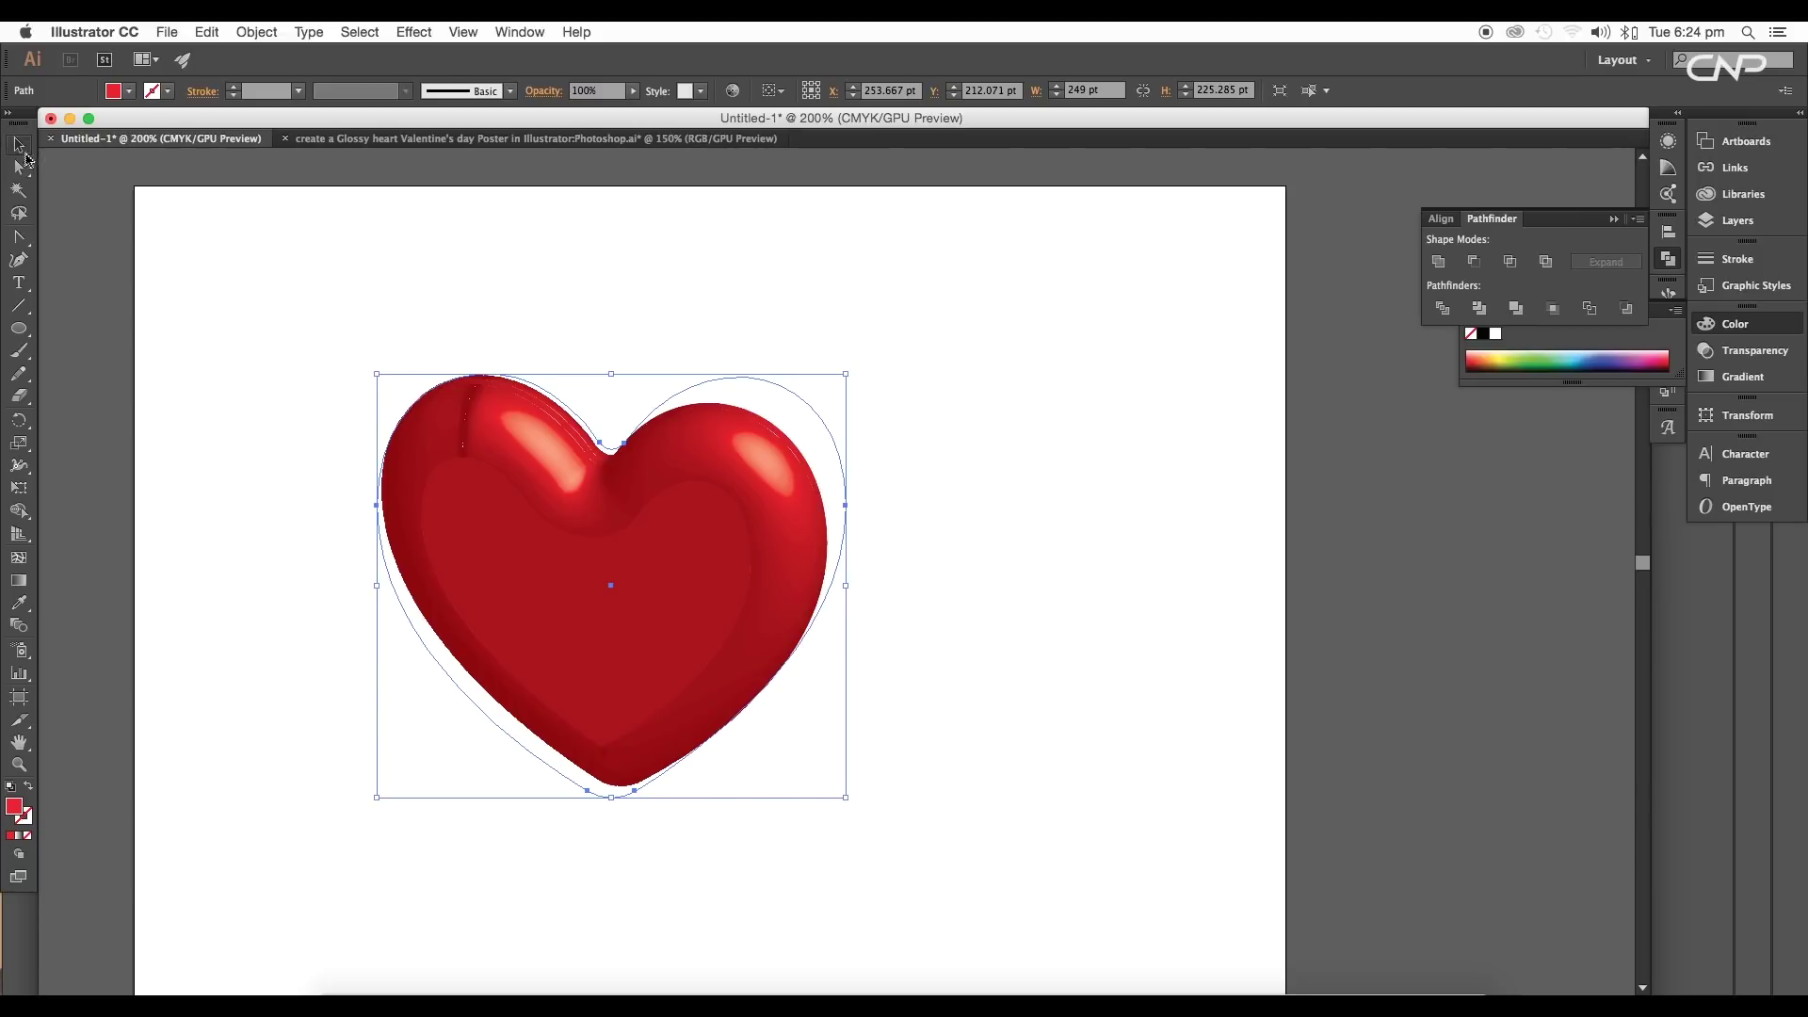
Move the 3D heart up on the artboard to about X 246.7 pt, Y 175.6 pt, keeping it selected.
{"action": "left_click_drag", "start_coordinate": [683, 605], "coordinate": [669, 536]}
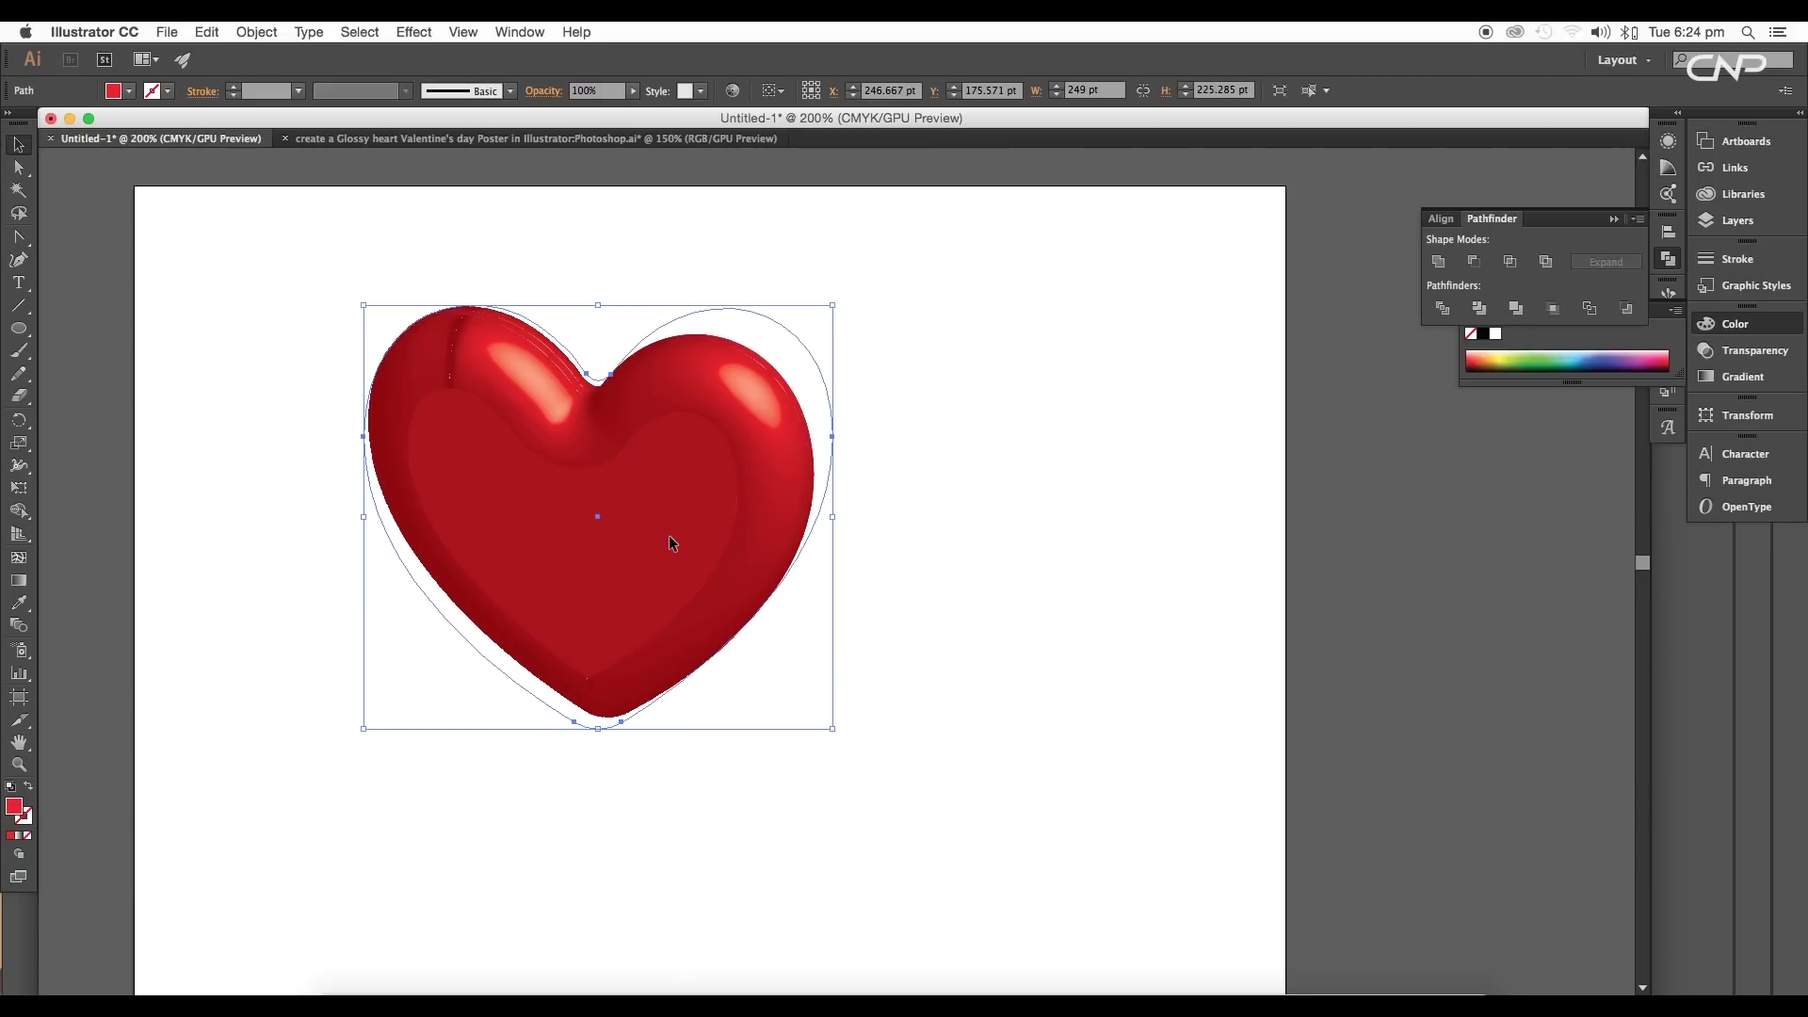
{"action": "left_click", "coordinate": [932, 581]}
{"action": "left_click", "coordinate": [748, 540]}
Expand the 3D heart's appearance and ungroup the resulting artwork into separate pieces.
{"action": "left_click", "coordinate": [256, 33]}
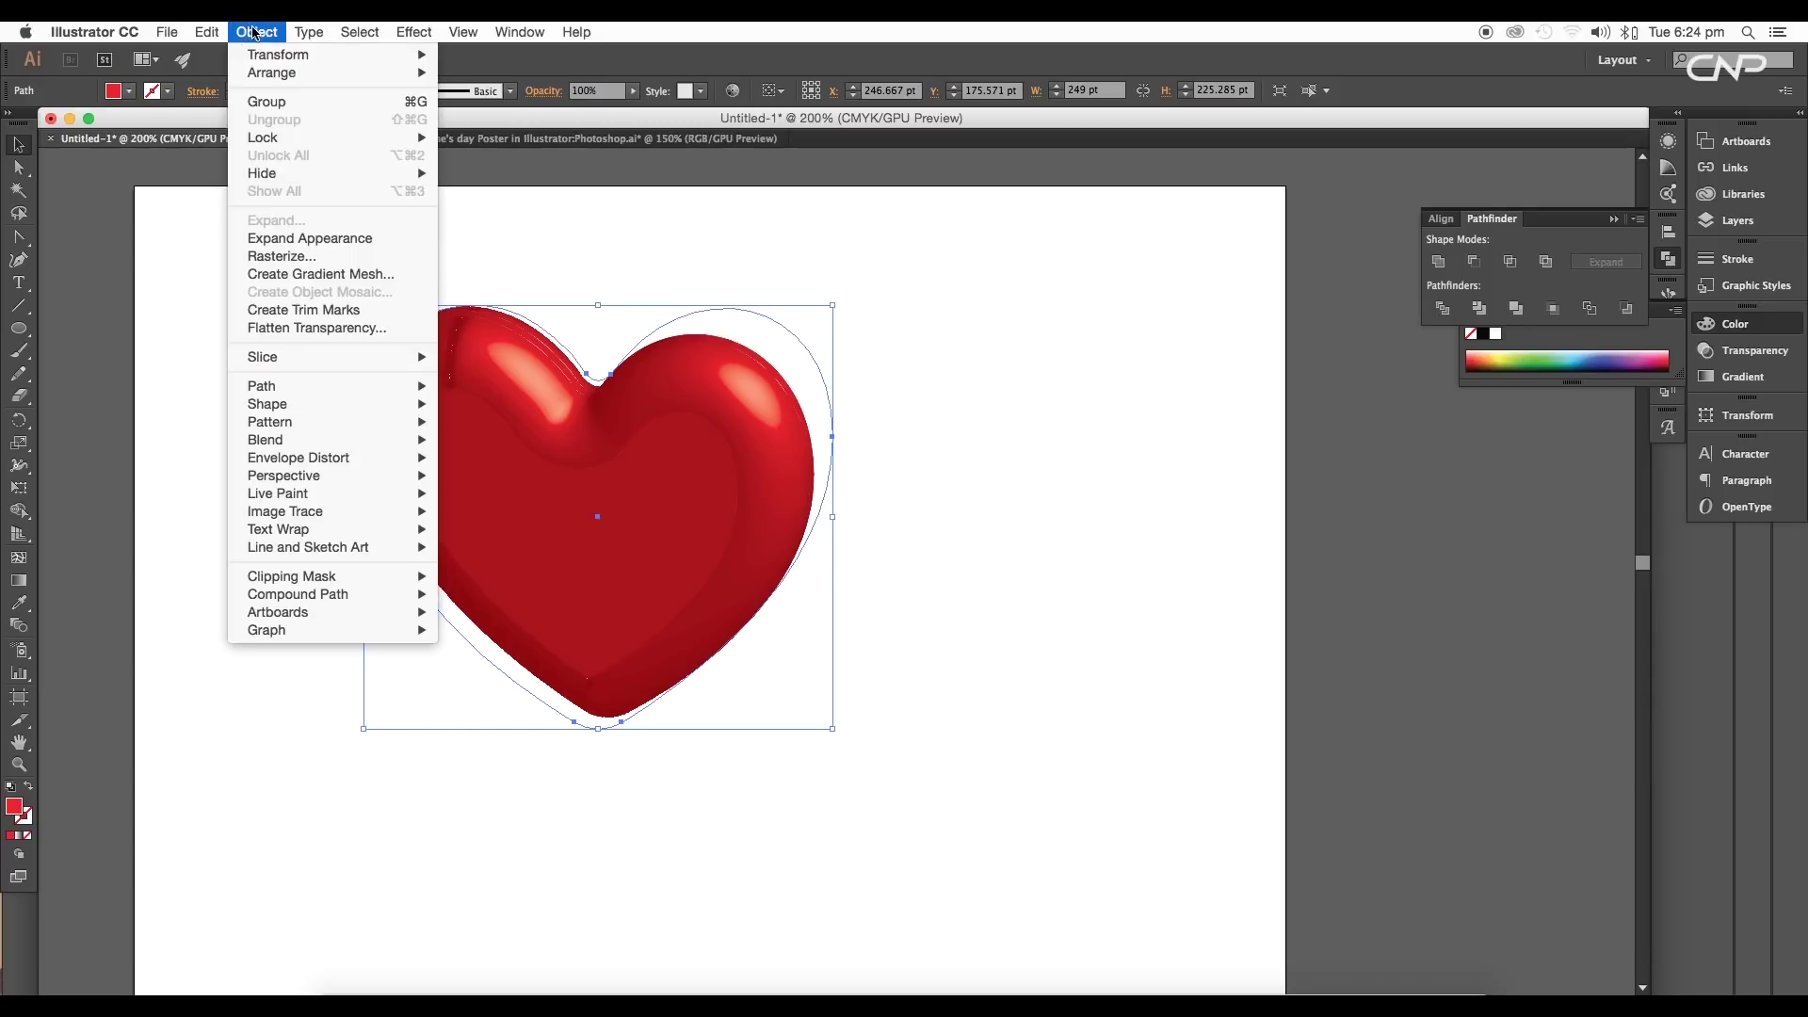
{"action": "left_click", "coordinate": [302, 240]}
{"action": "right_click", "coordinate": [590, 409]}
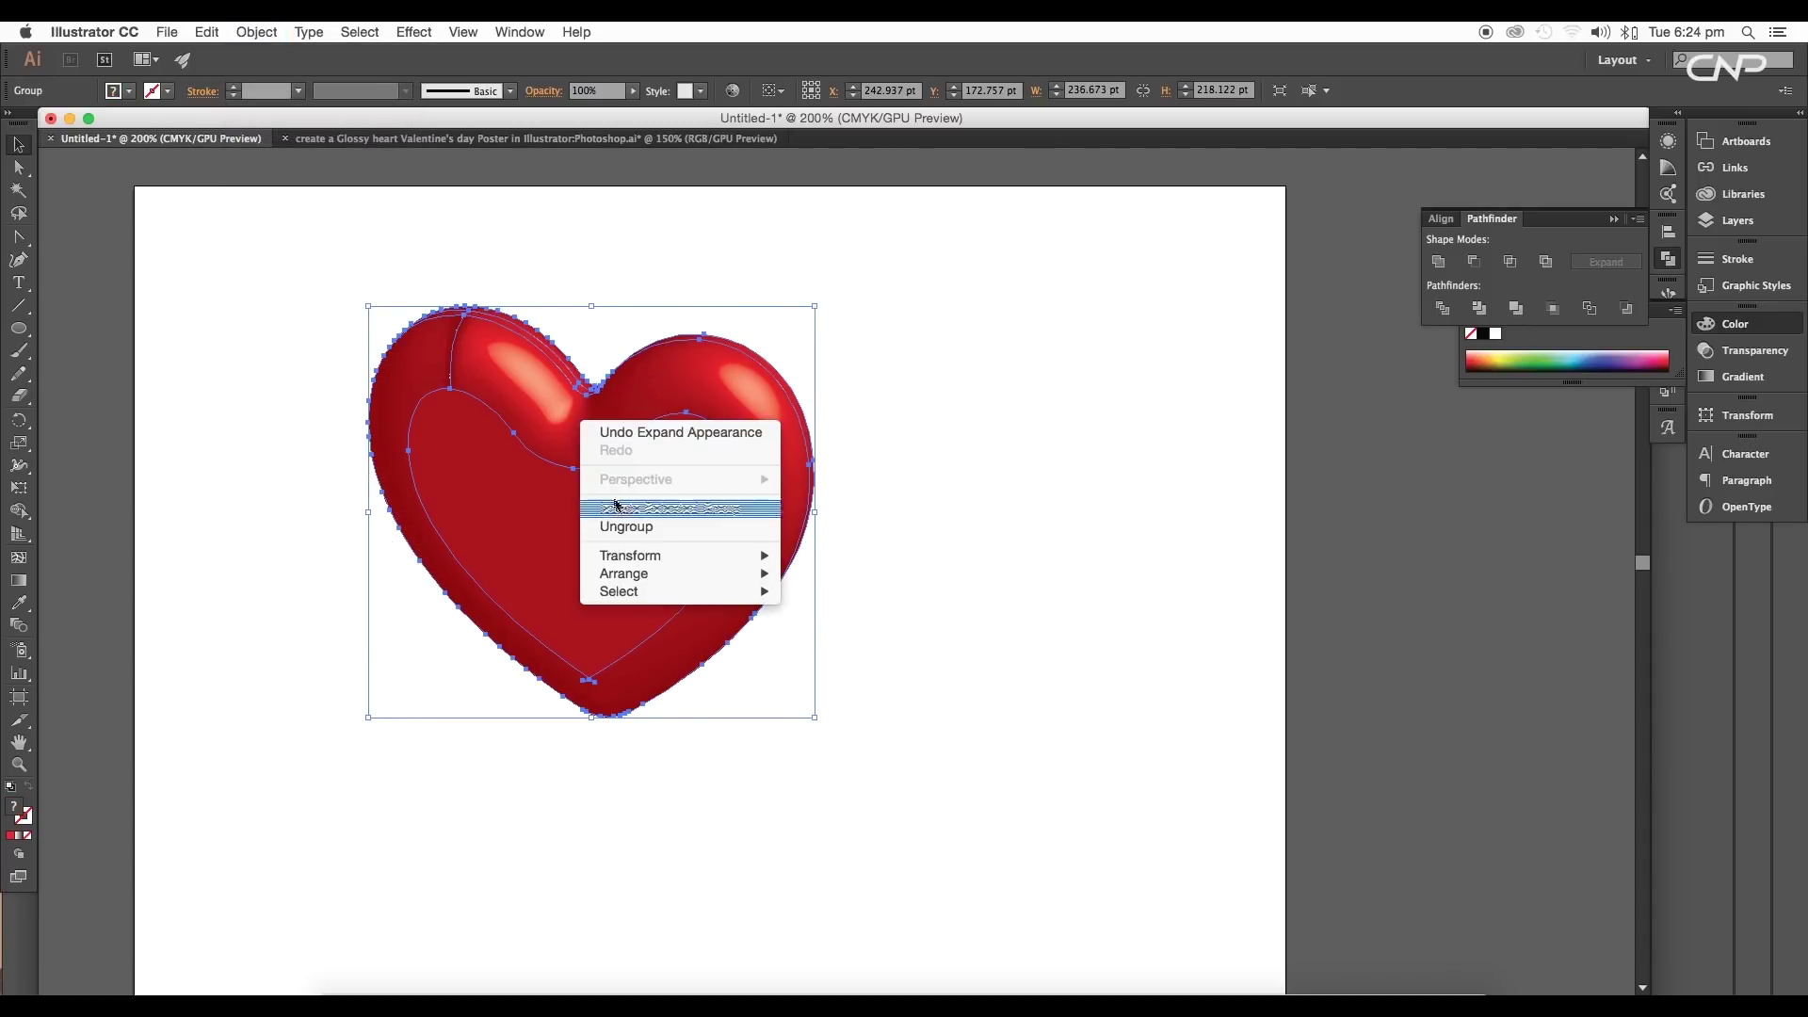
{"action": "left_click", "coordinate": [621, 516]}
{"action": "right_click", "coordinate": [612, 448]}
{"action": "left_click", "coordinate": [656, 556]}
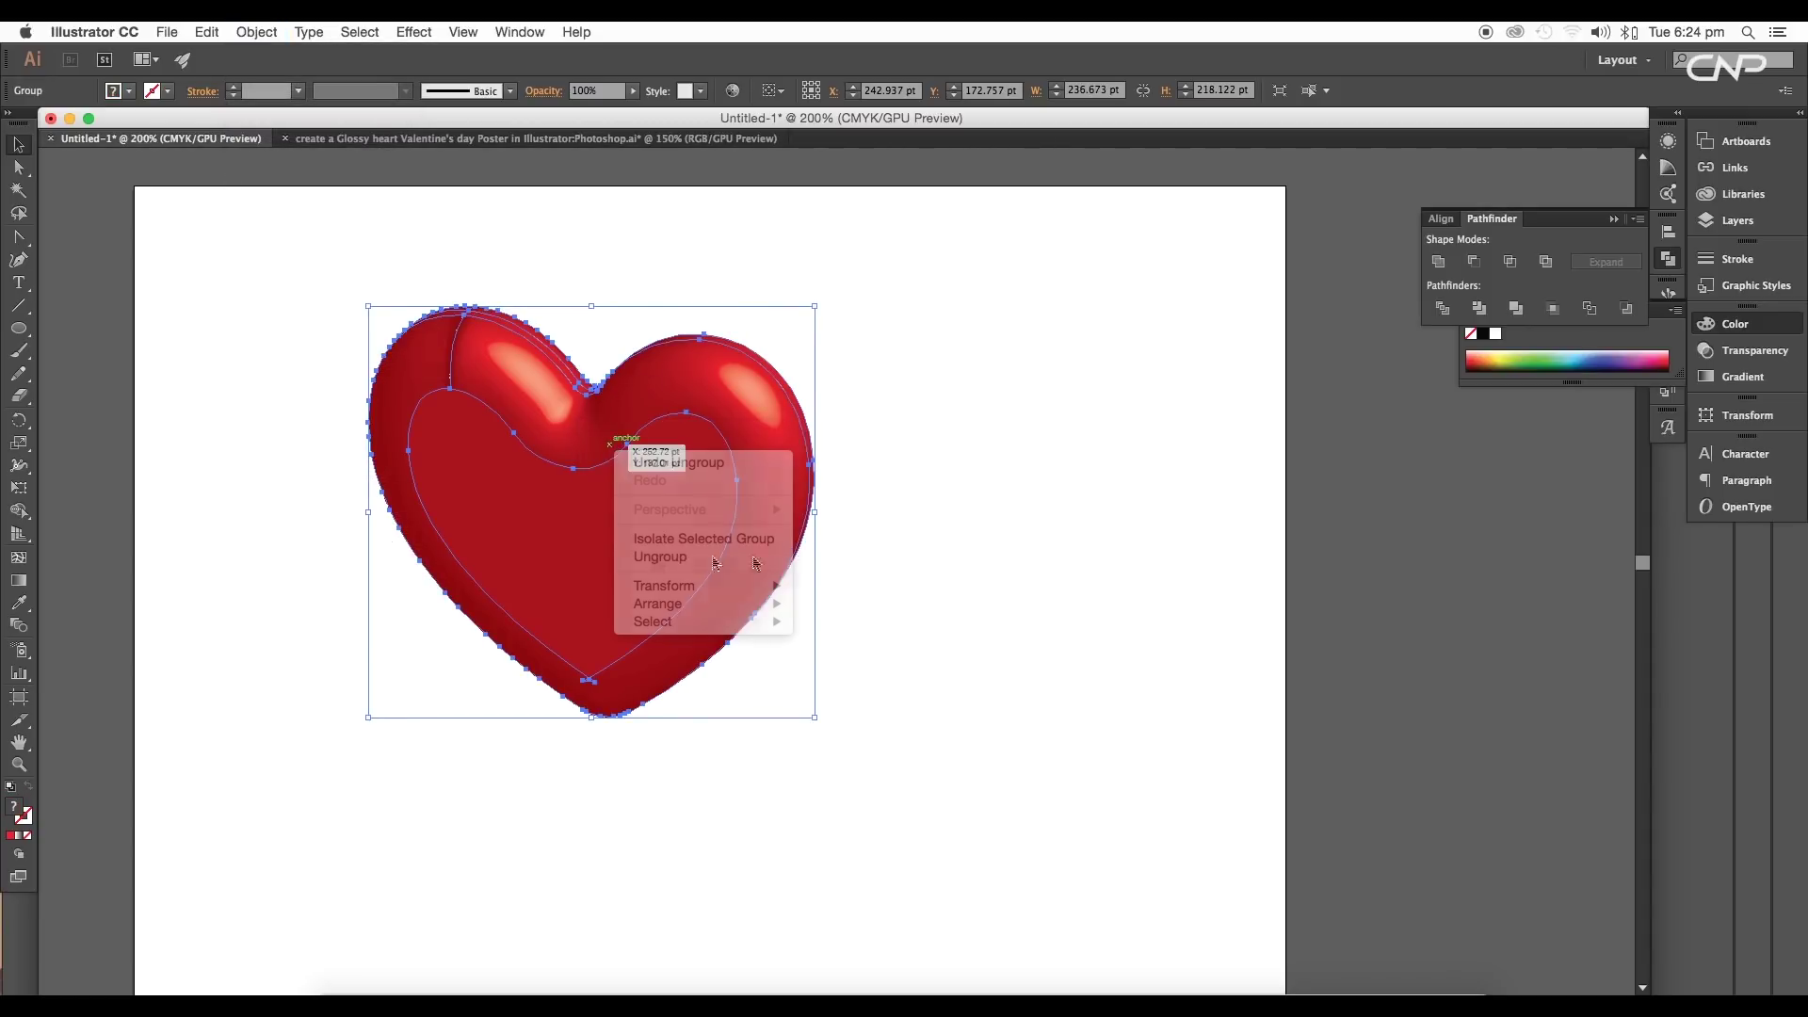
{"action": "left_click", "coordinate": [871, 560]}
{"action": "left_click", "coordinate": [712, 524]}
{"action": "left_click", "coordinate": [710, 522]}
{"action": "left_click", "coordinate": [576, 399]}
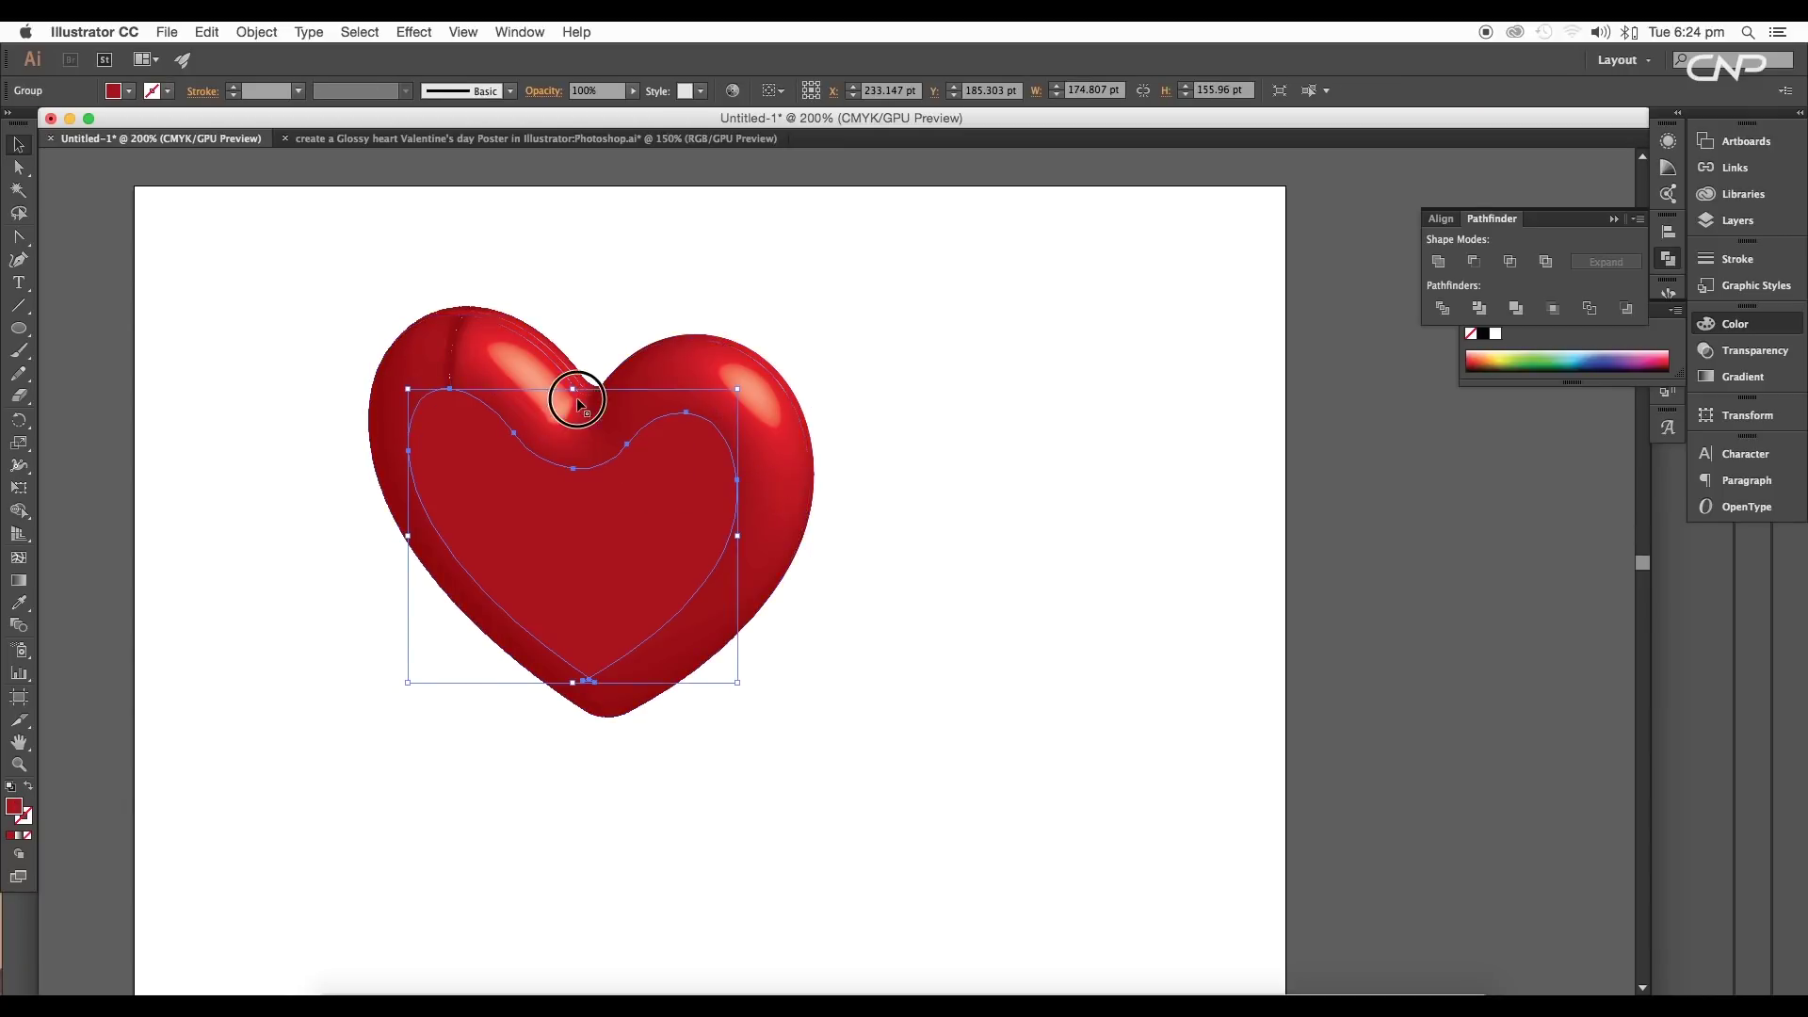
Duplicate all the heart pieces and place the copy below the original at about X 241.8 pt, Y 500.8 pt.
{"action": "scroll", "coordinate": [921, 645], "scroll_direction": "down", "scroll_amount": 3}
{"action": "scroll", "coordinate": [923, 642], "scroll_direction": "down", "scroll_amount": 2}
{"action": "left_click", "coordinate": [932, 638]}
{"action": "scroll", "coordinate": [932, 641], "scroll_direction": "down", "scroll_amount": 2}
{"action": "left_click_drag", "start_coordinate": [937, 713], "coordinate": [608, 381]}
{"action": "left_click_drag", "start_coordinate": [758, 472], "coordinate": [759, 698]}
{"action": "left_click_drag", "start_coordinate": [902, 642], "coordinate": [853, 541]}
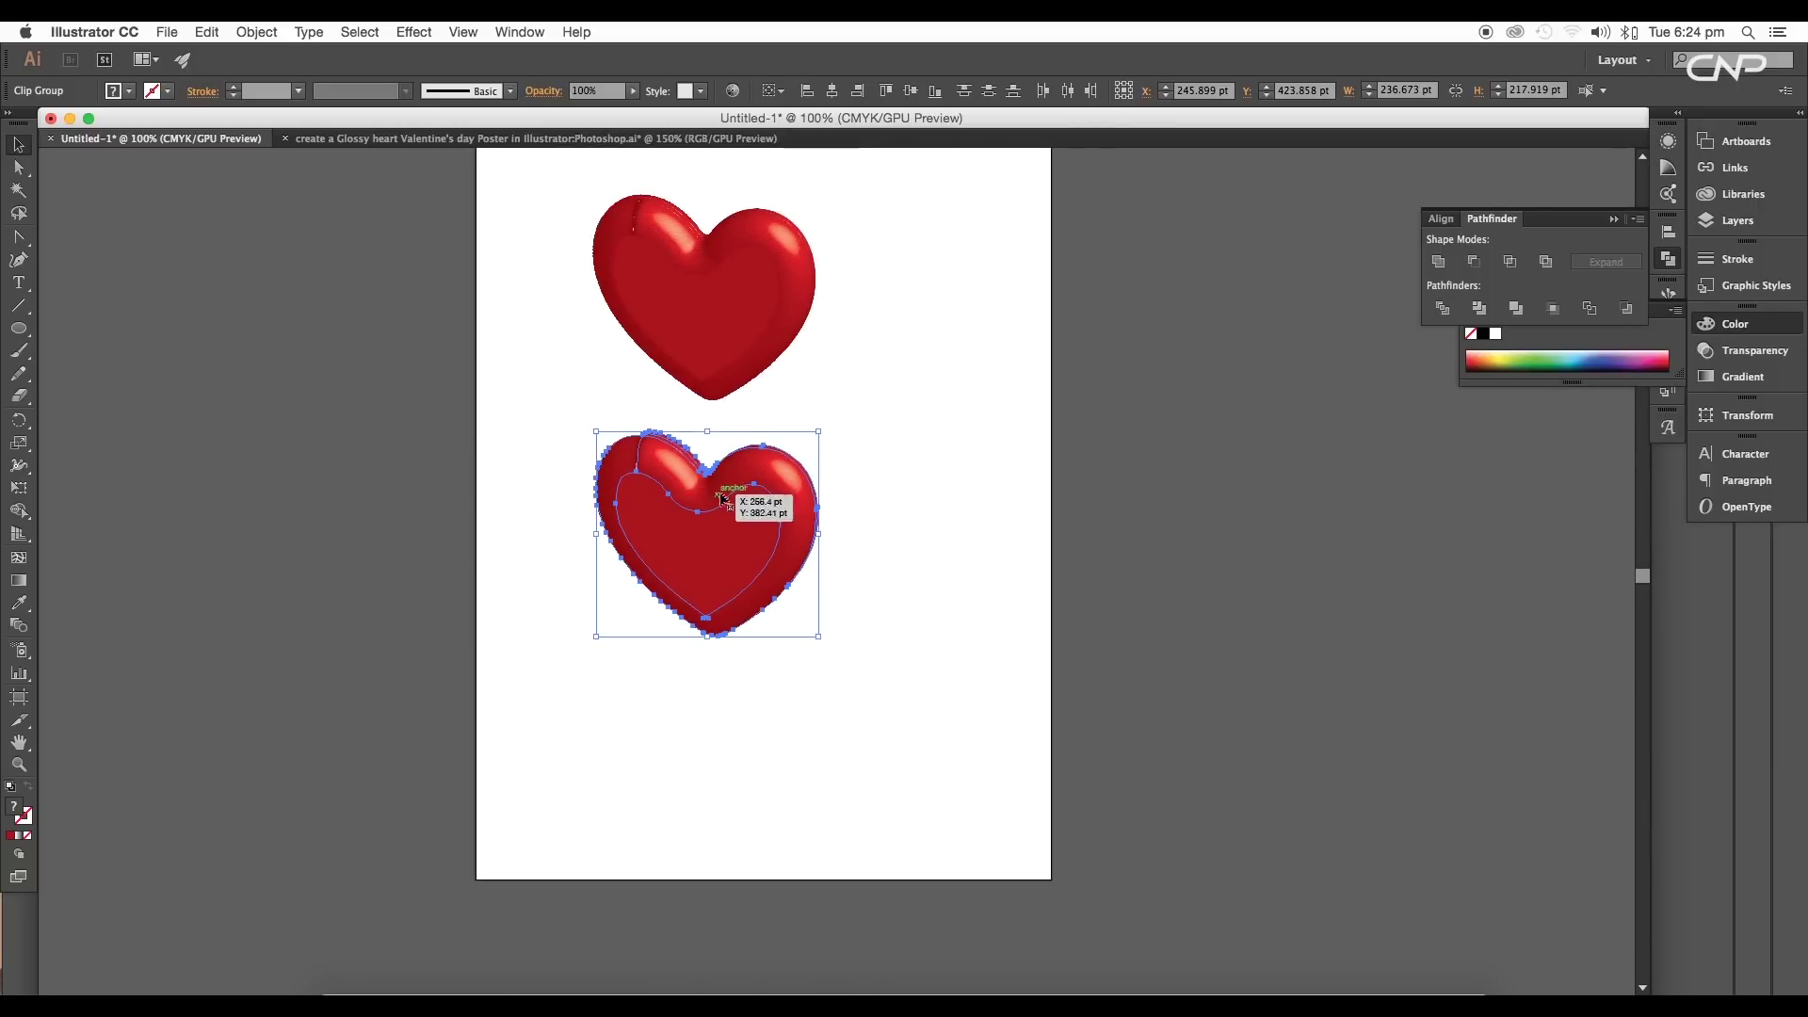
{"action": "left_click_drag", "start_coordinate": [724, 499], "coordinate": [721, 572]}
{"action": "left_click", "coordinate": [884, 448]}
Unite all pieces of the lower heart copy into a single solid shape.
{"action": "scroll", "coordinate": [863, 448], "scroll_direction": "left", "scroll_amount": 1}
{"action": "scroll", "coordinate": [795, 533], "scroll_direction": "up", "scroll_amount": 3}
{"action": "scroll", "coordinate": [659, 471], "scroll_direction": "left", "scroll_amount": 1}
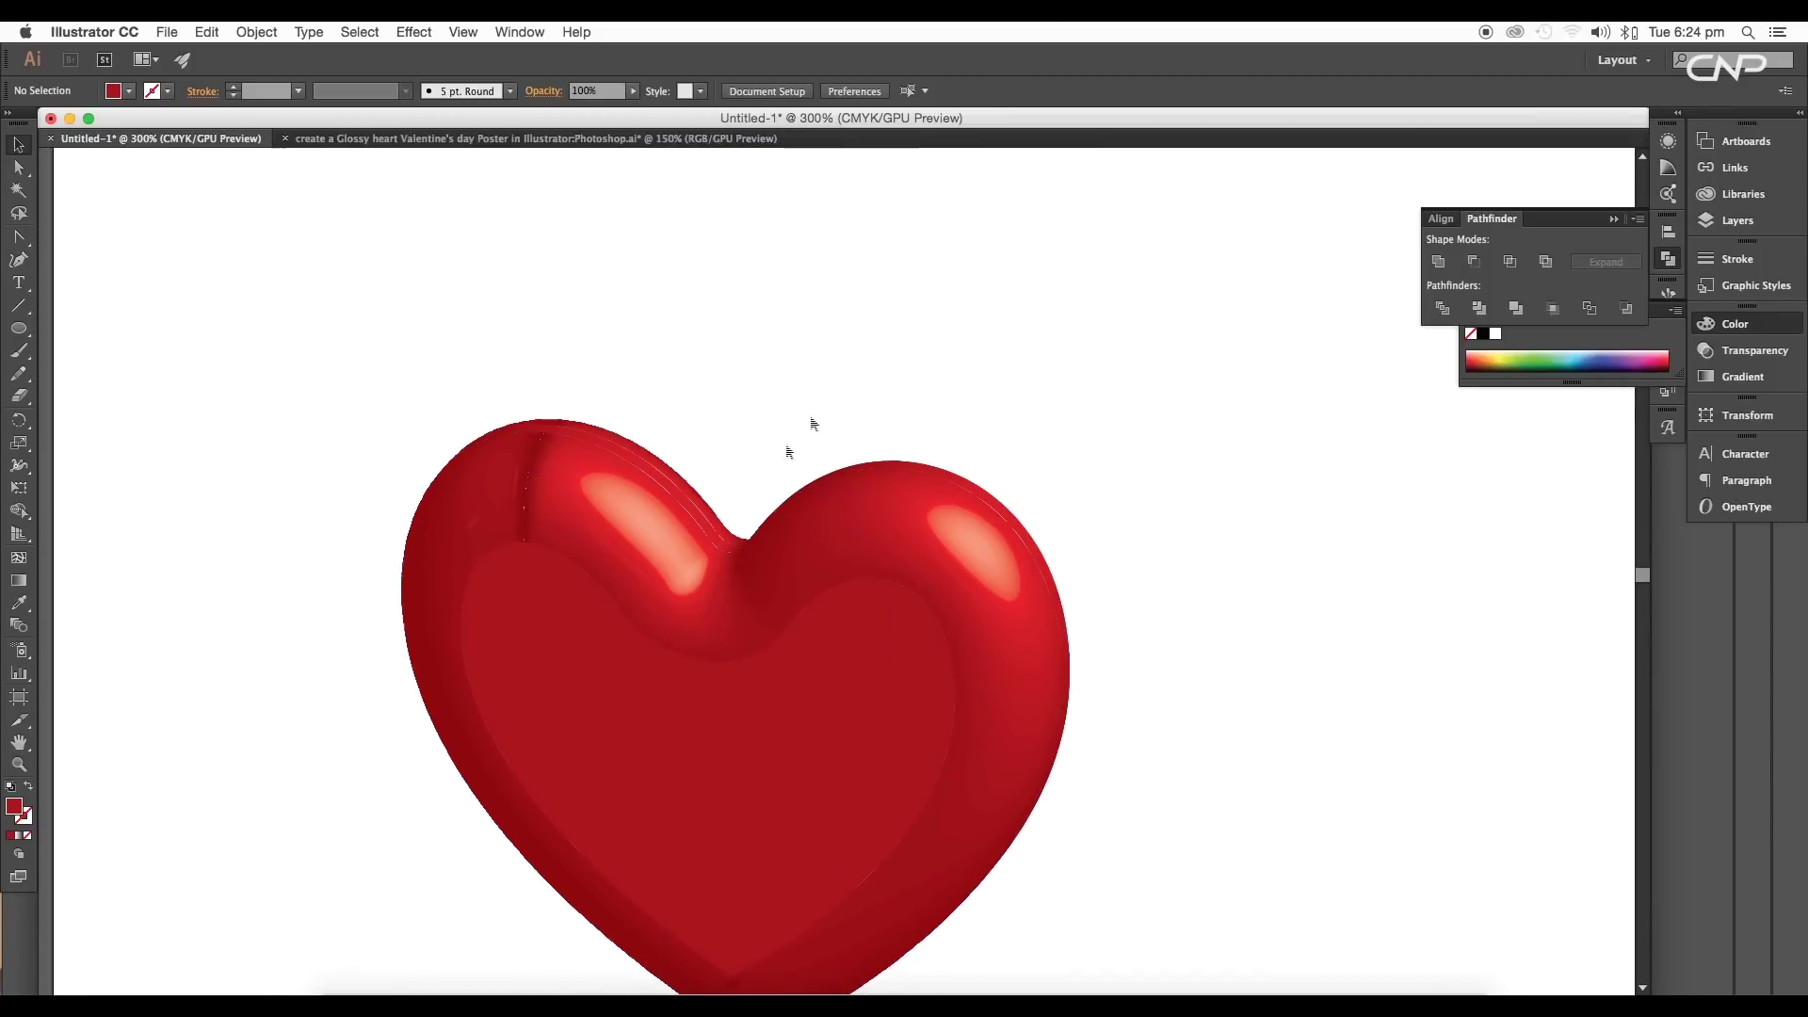
{"action": "scroll", "coordinate": [810, 565], "scroll_direction": "up", "scroll_amount": 5}
{"action": "scroll", "coordinate": [847, 577], "scroll_direction": "down", "scroll_amount": 7}
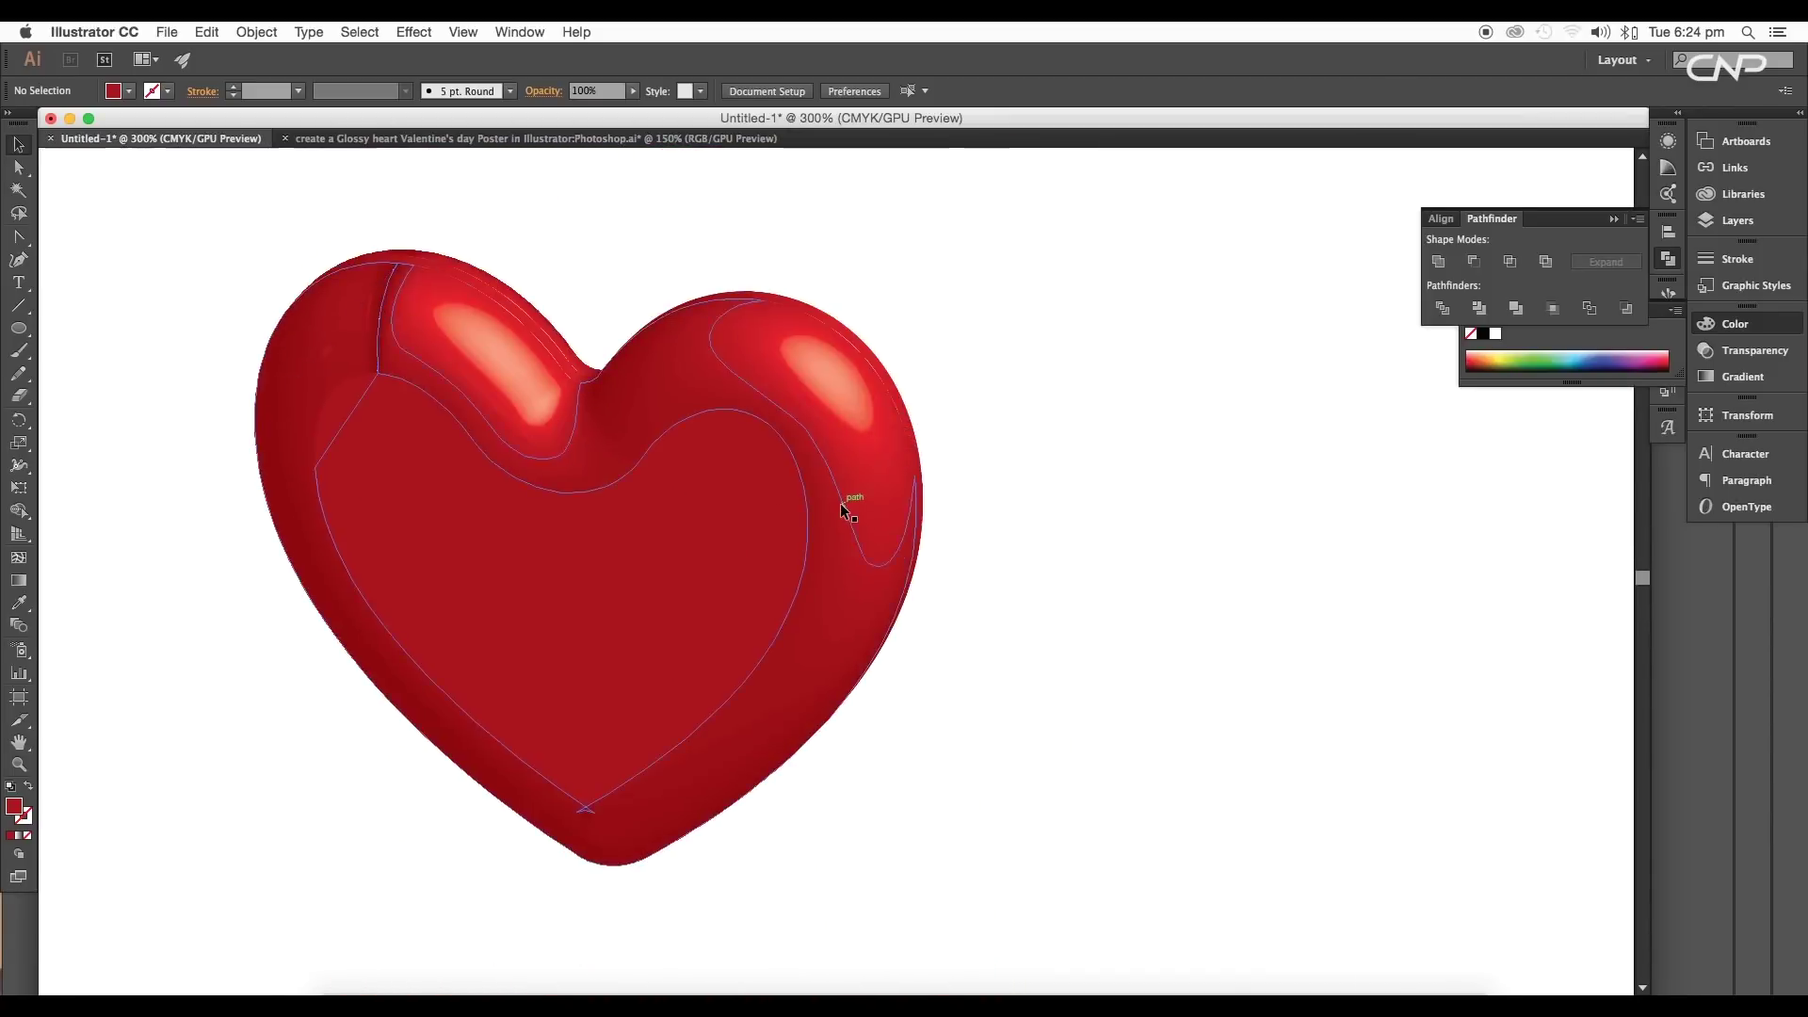
{"action": "scroll", "coordinate": [841, 504], "scroll_direction": "down", "scroll_amount": 2}
{"action": "left_click_drag", "start_coordinate": [855, 442], "coordinate": [742, 592]}
{"action": "left_click_drag", "start_coordinate": [841, 845], "coordinate": [318, 449]}
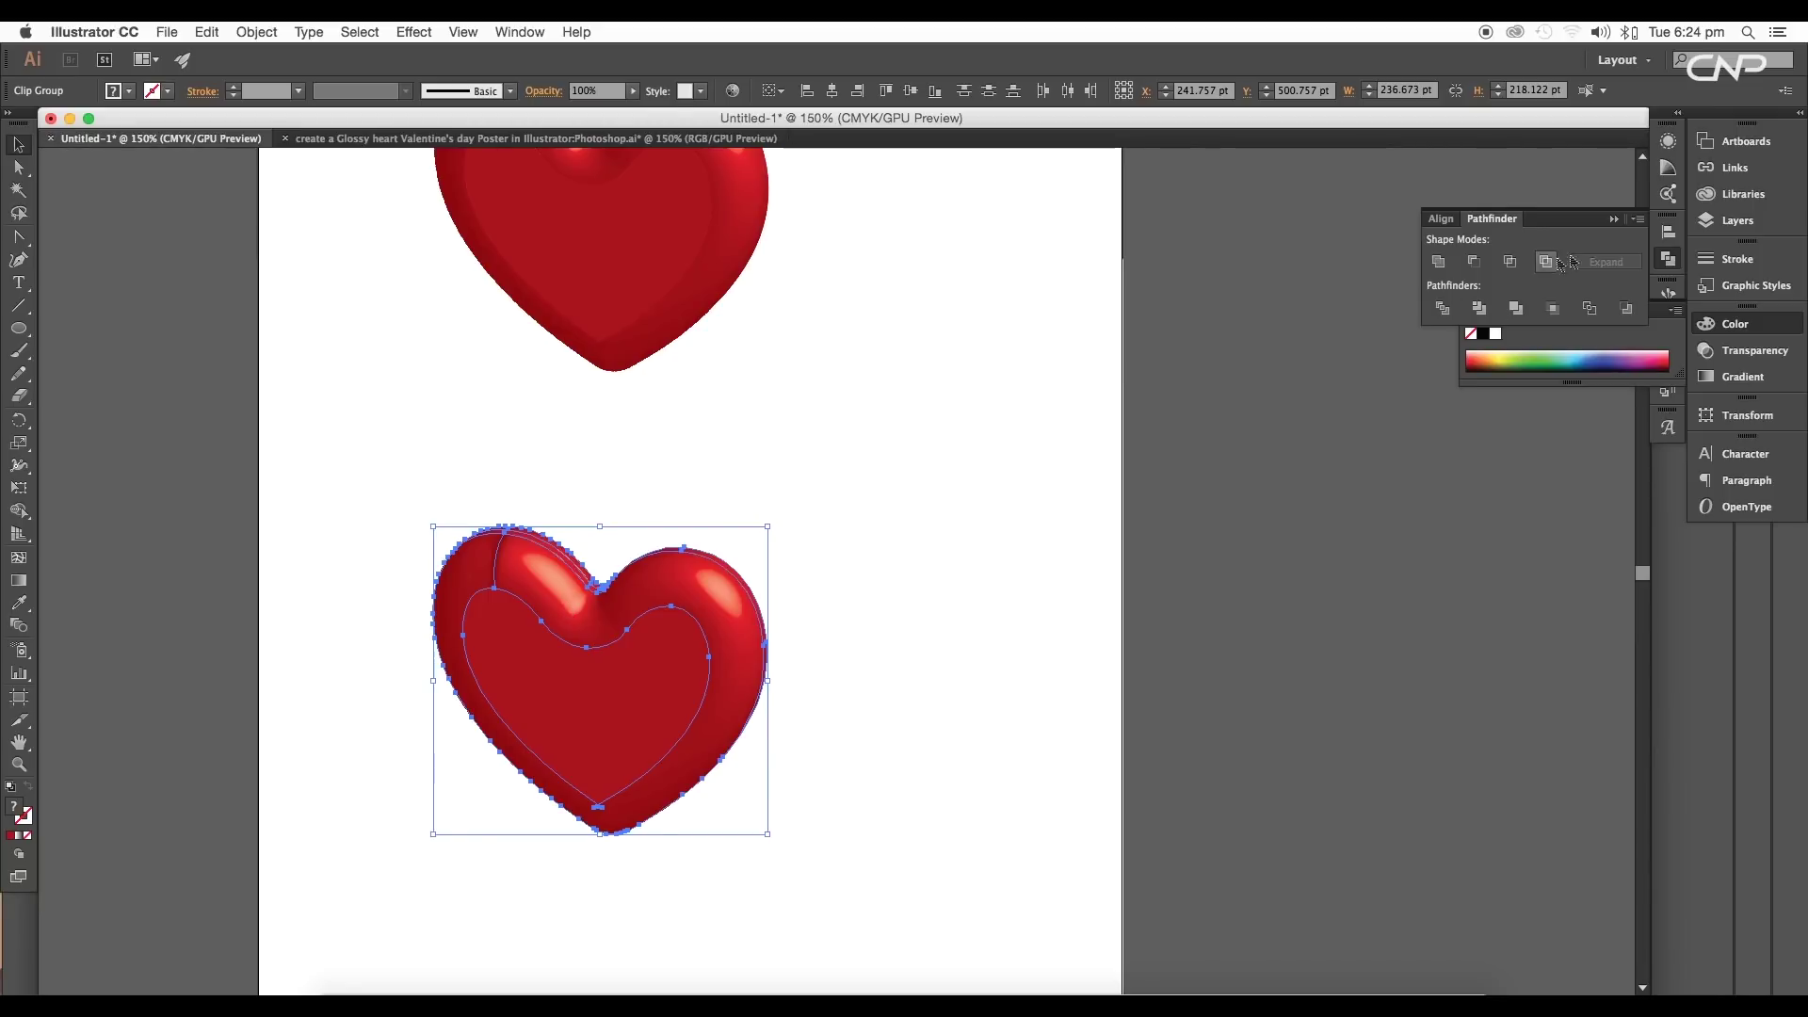
{"action": "left_click", "coordinate": [1445, 267]}
{"action": "left_click", "coordinate": [746, 561]}
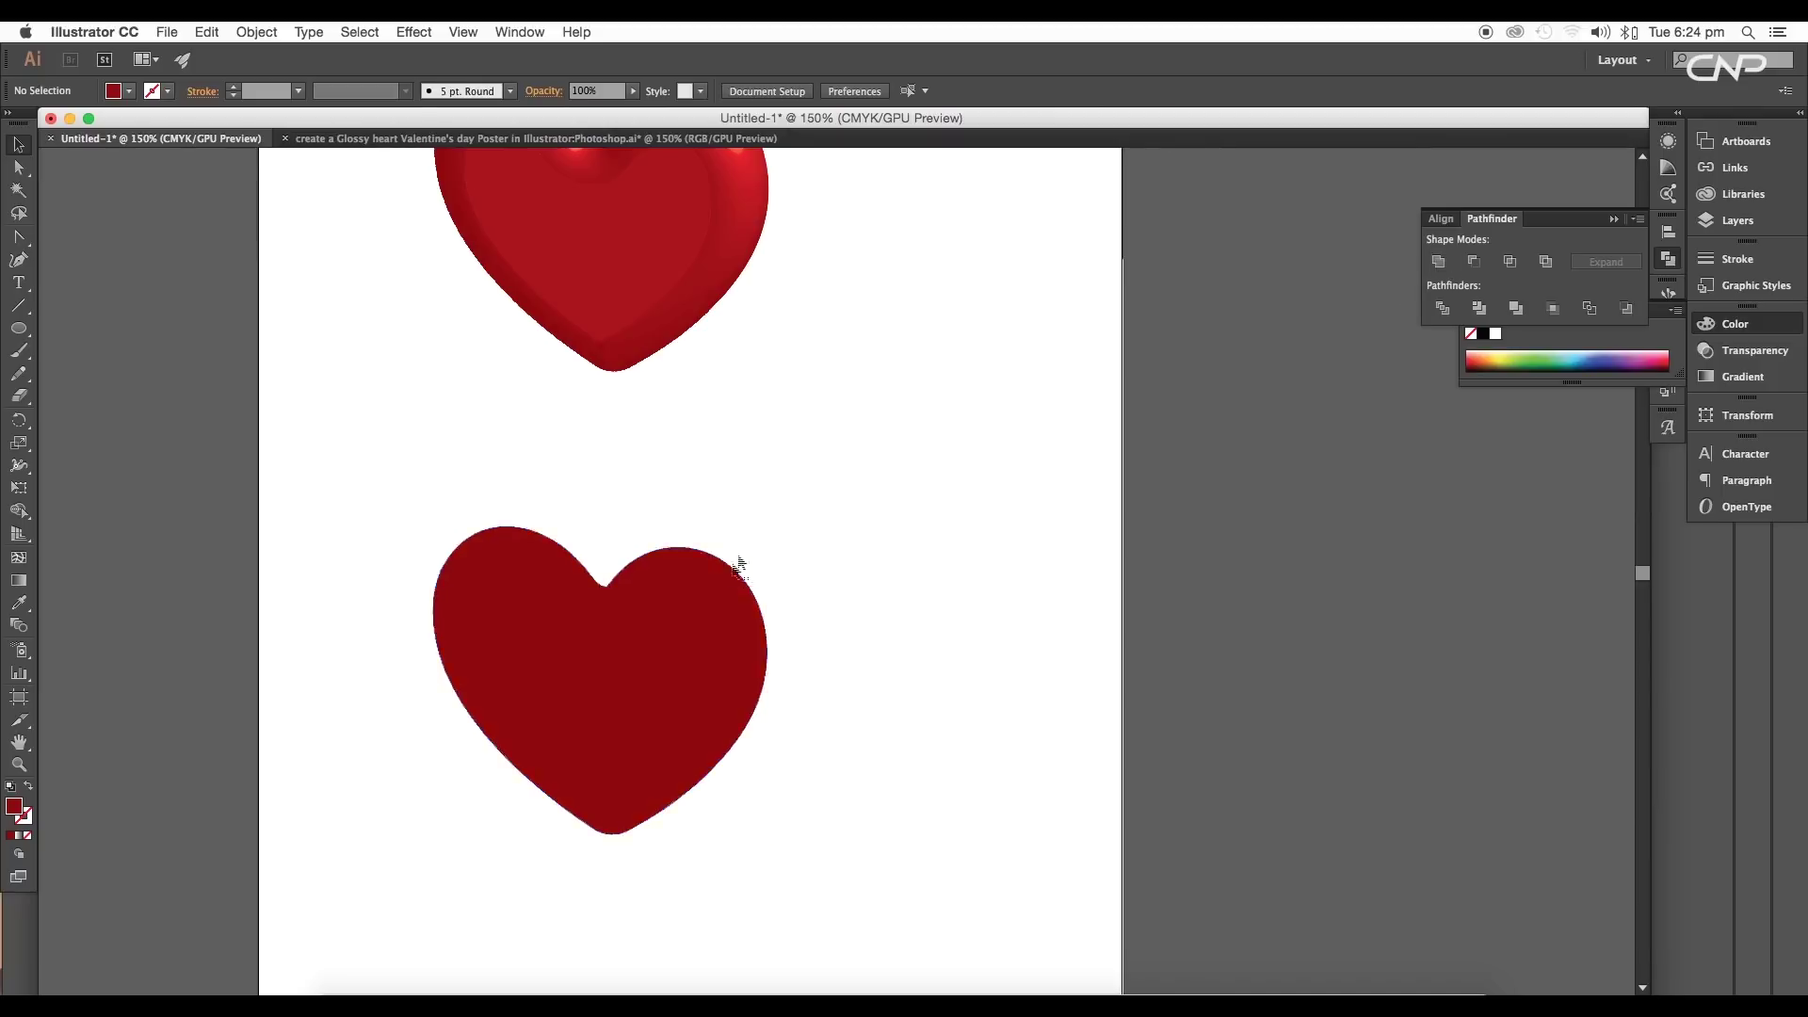
Select the merged heart and examine the anchor points along its outline up close.
{"action": "scroll", "coordinate": [812, 540], "scroll_direction": "left", "scroll_amount": 2}
{"action": "scroll", "coordinate": [812, 540], "scroll_direction": "down", "scroll_amount": 2}
{"action": "scroll", "coordinate": [696, 650], "scroll_direction": "up", "scroll_amount": 2}
{"action": "left_click", "coordinate": [723, 610]}
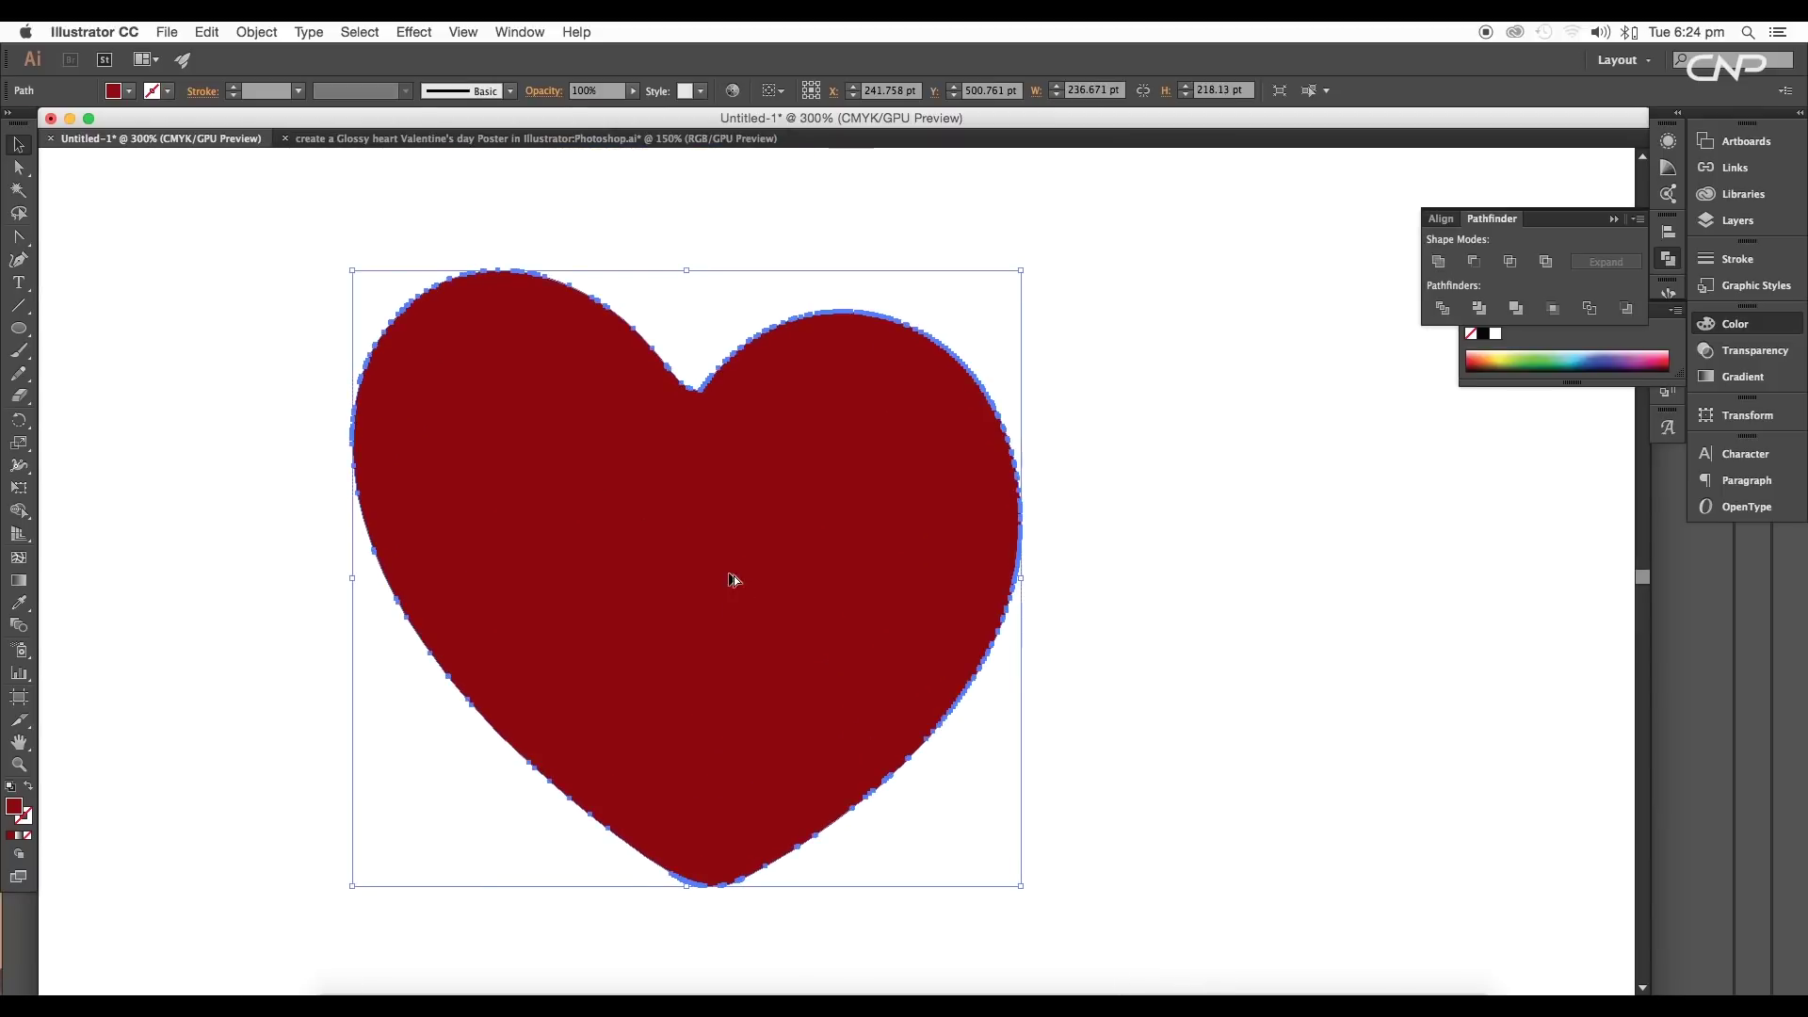
{"action": "scroll", "coordinate": [734, 574], "scroll_direction": "down", "scroll_amount": 1}
{"action": "left_click_drag", "start_coordinate": [849, 550], "coordinate": [782, 577]}
{"action": "scroll", "coordinate": [782, 577], "scroll_direction": "up", "scroll_amount": 5}
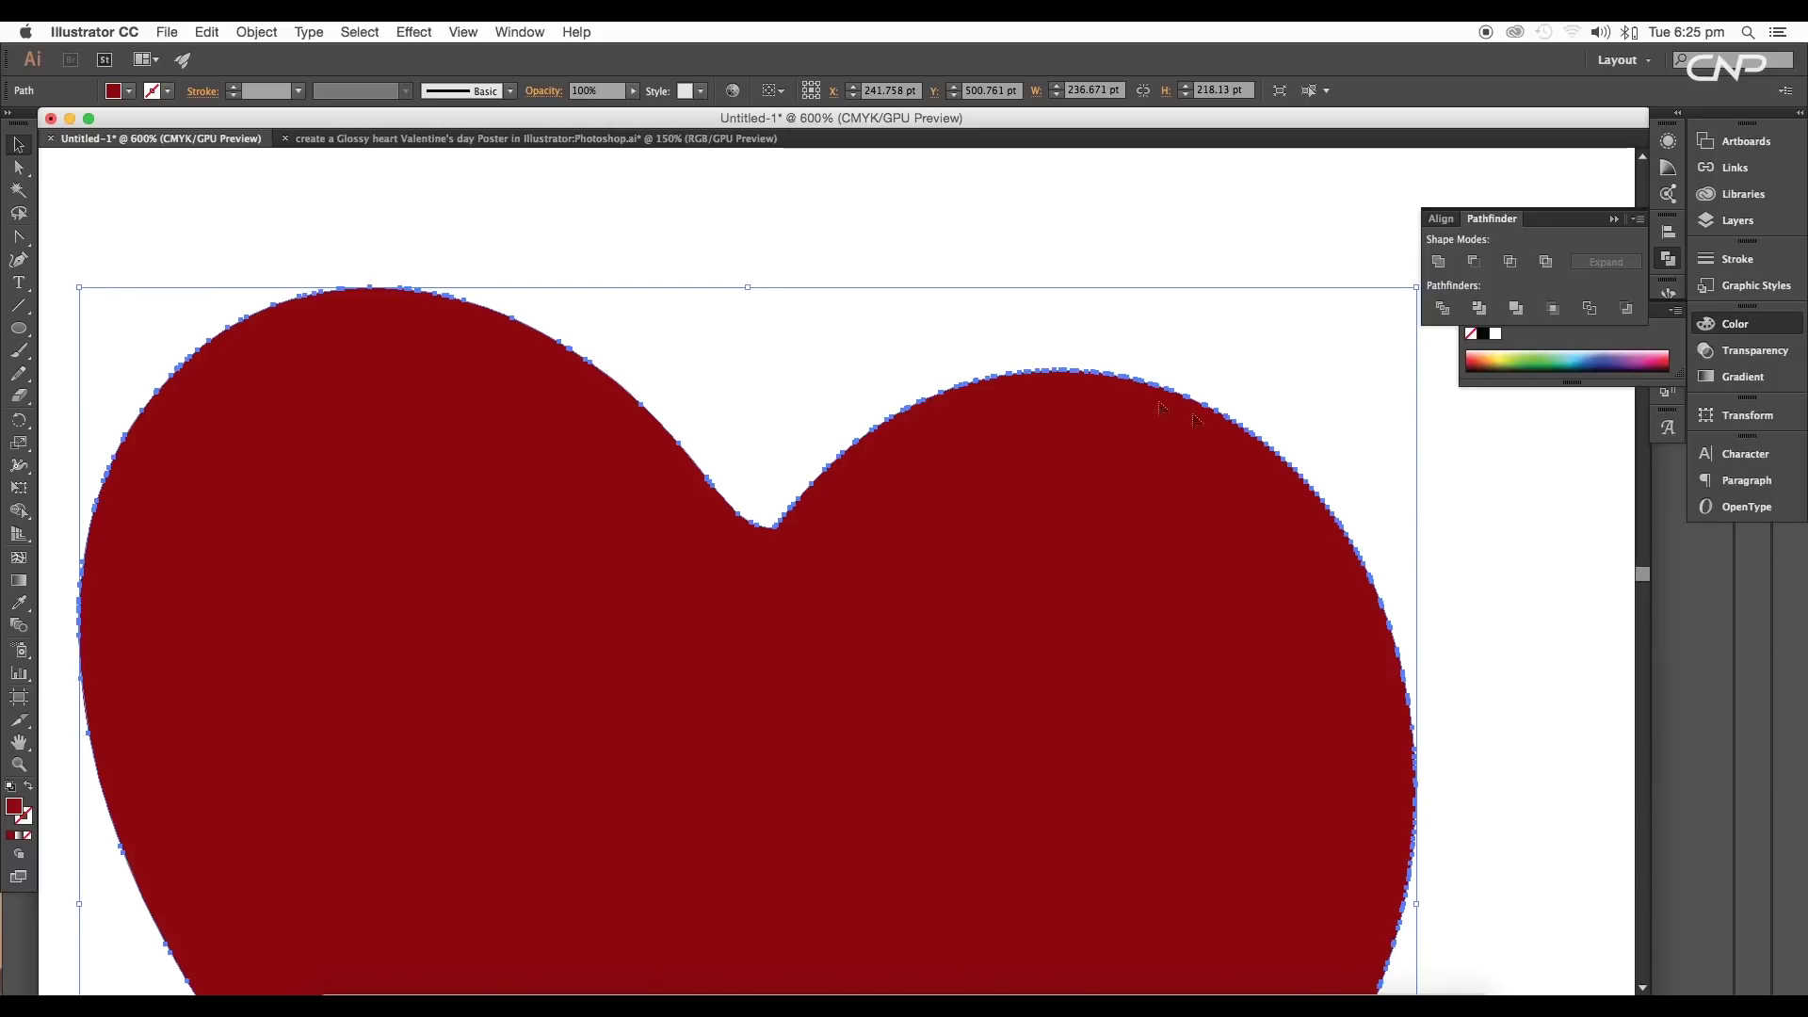
{"action": "scroll", "coordinate": [1070, 524], "scroll_direction": "right", "scroll_amount": 5}
{"action": "scroll", "coordinate": [1069, 524], "scroll_direction": "up", "scroll_amount": 2}
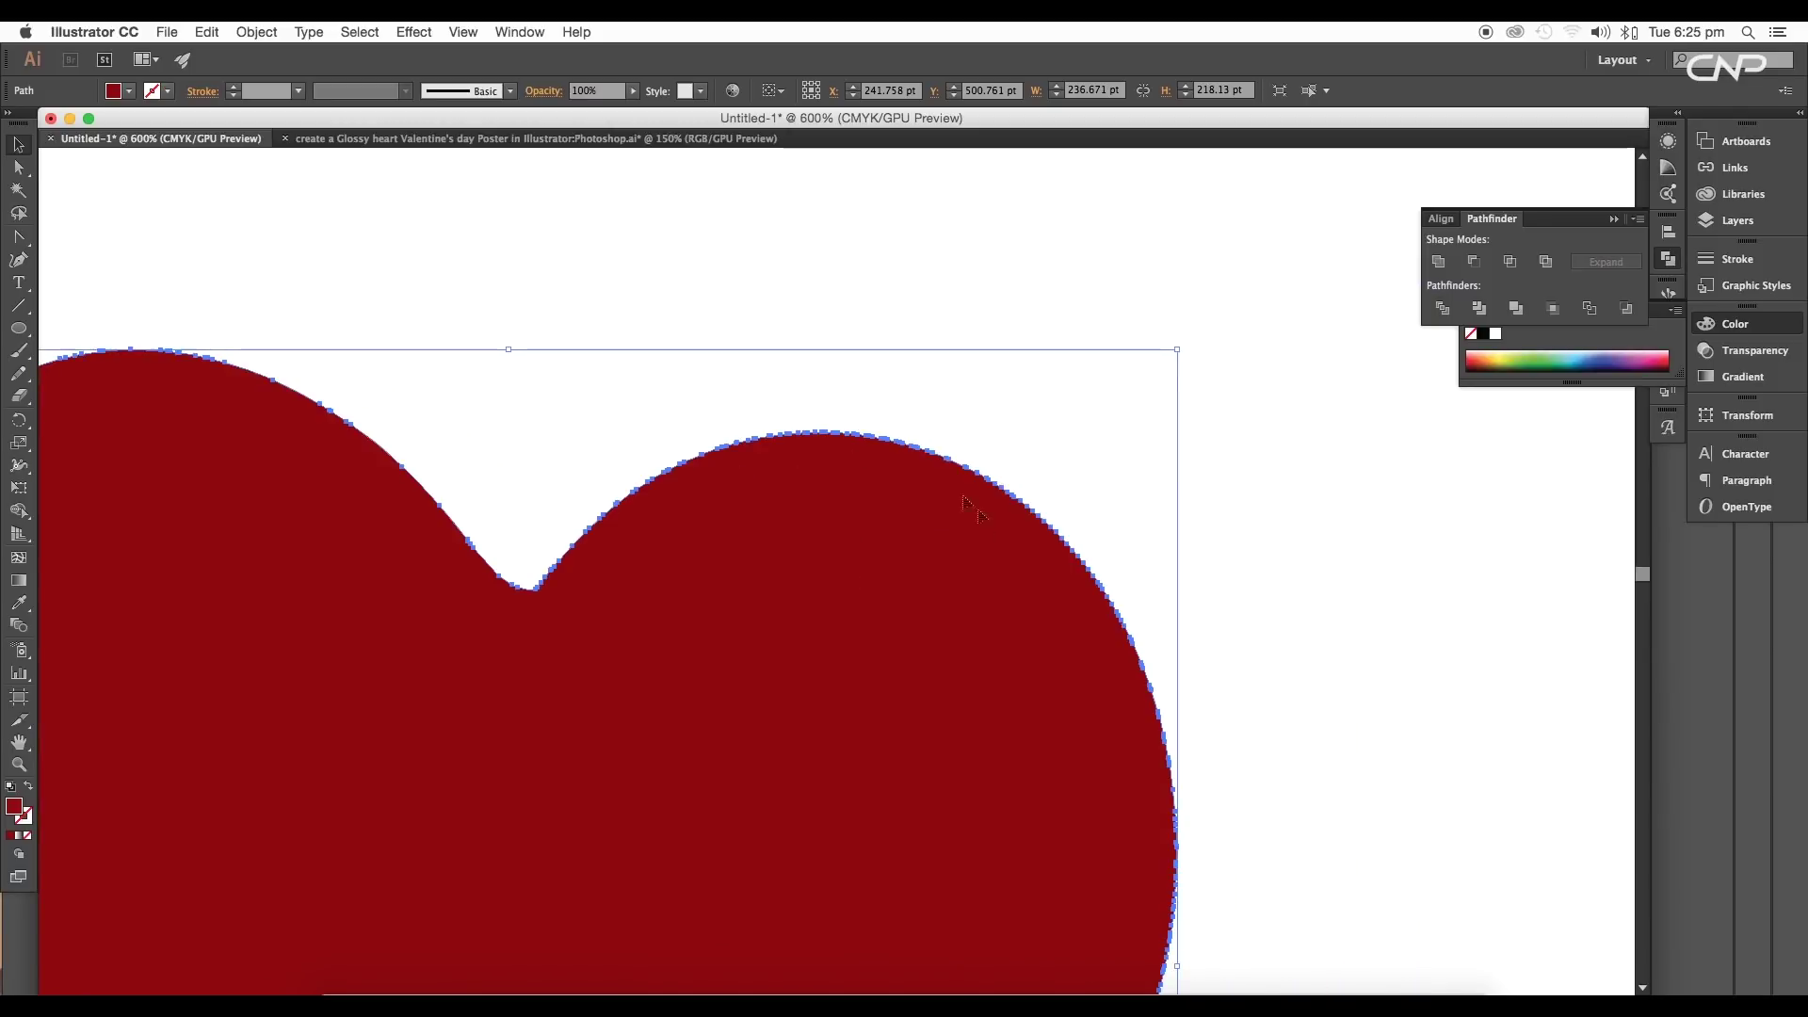
{"action": "scroll", "coordinate": [969, 509], "scroll_direction": "down", "scroll_amount": 5}
{"action": "scroll", "coordinate": [976, 630], "scroll_direction": "right", "scroll_amount": 1}
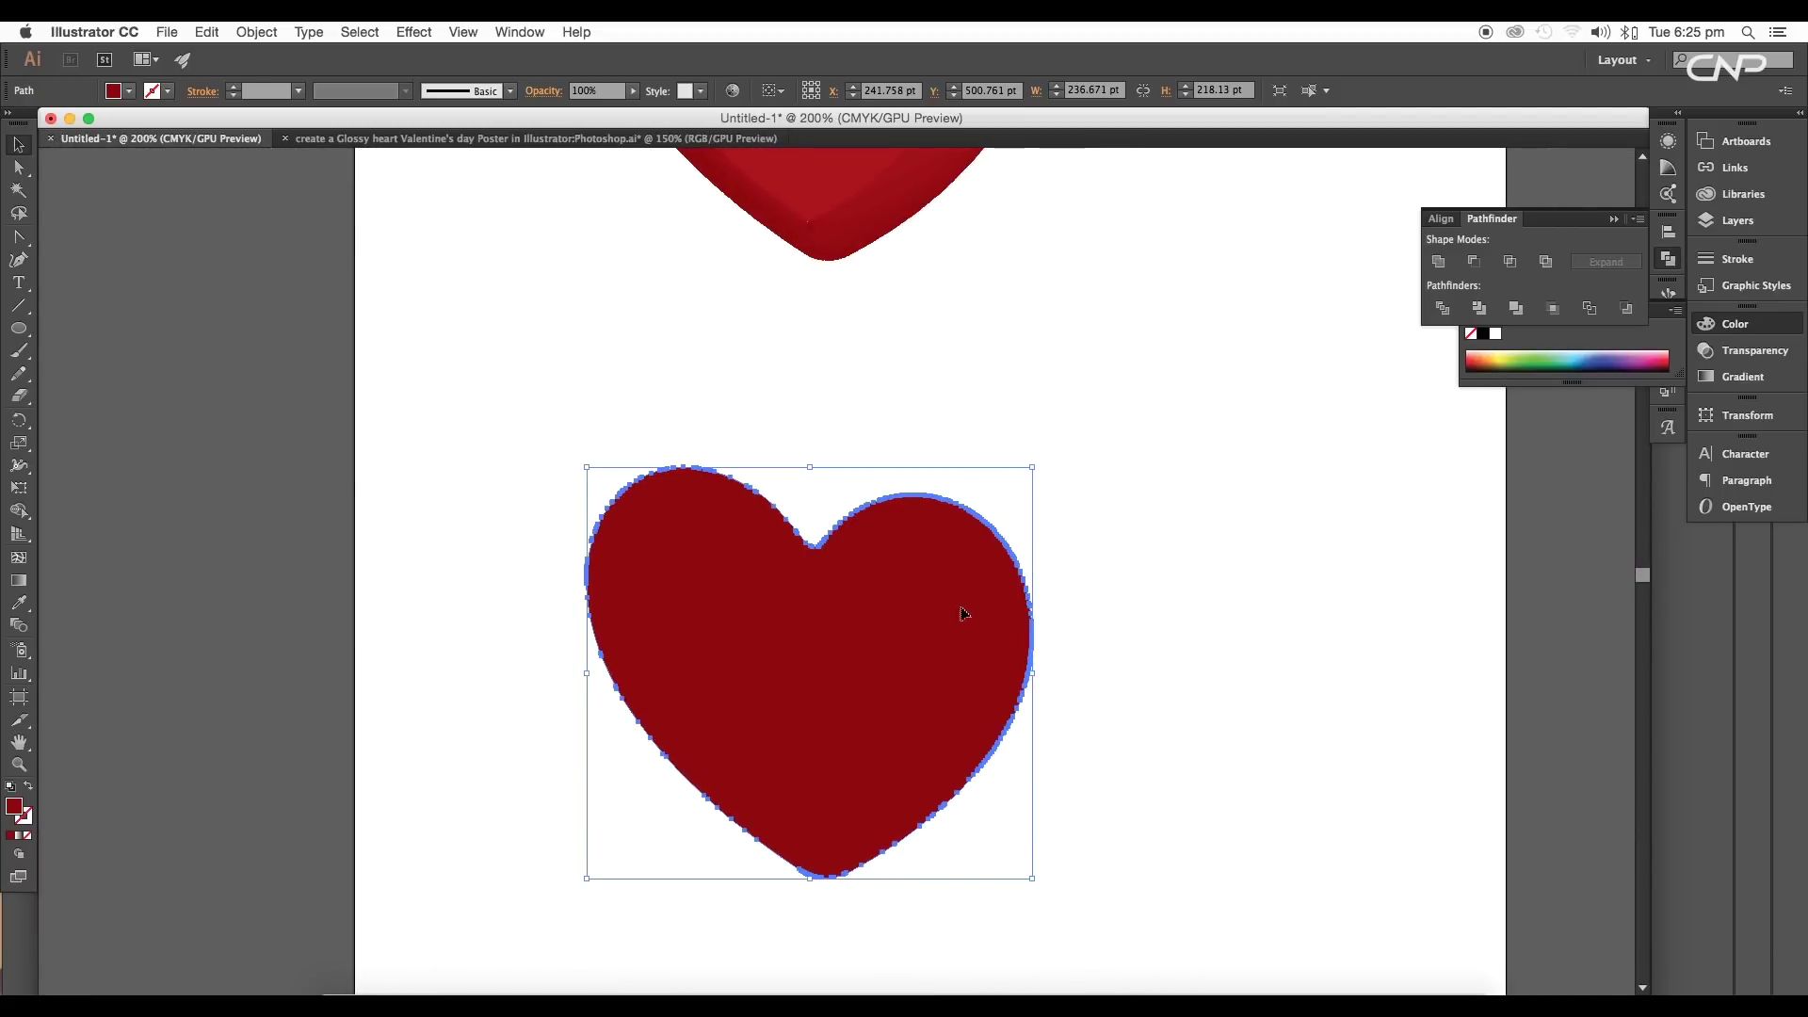
Simplify the merged heart's path with preview on, at 93% curve precision and a 0° angle threshold.
{"action": "left_click", "coordinate": [256, 32]}
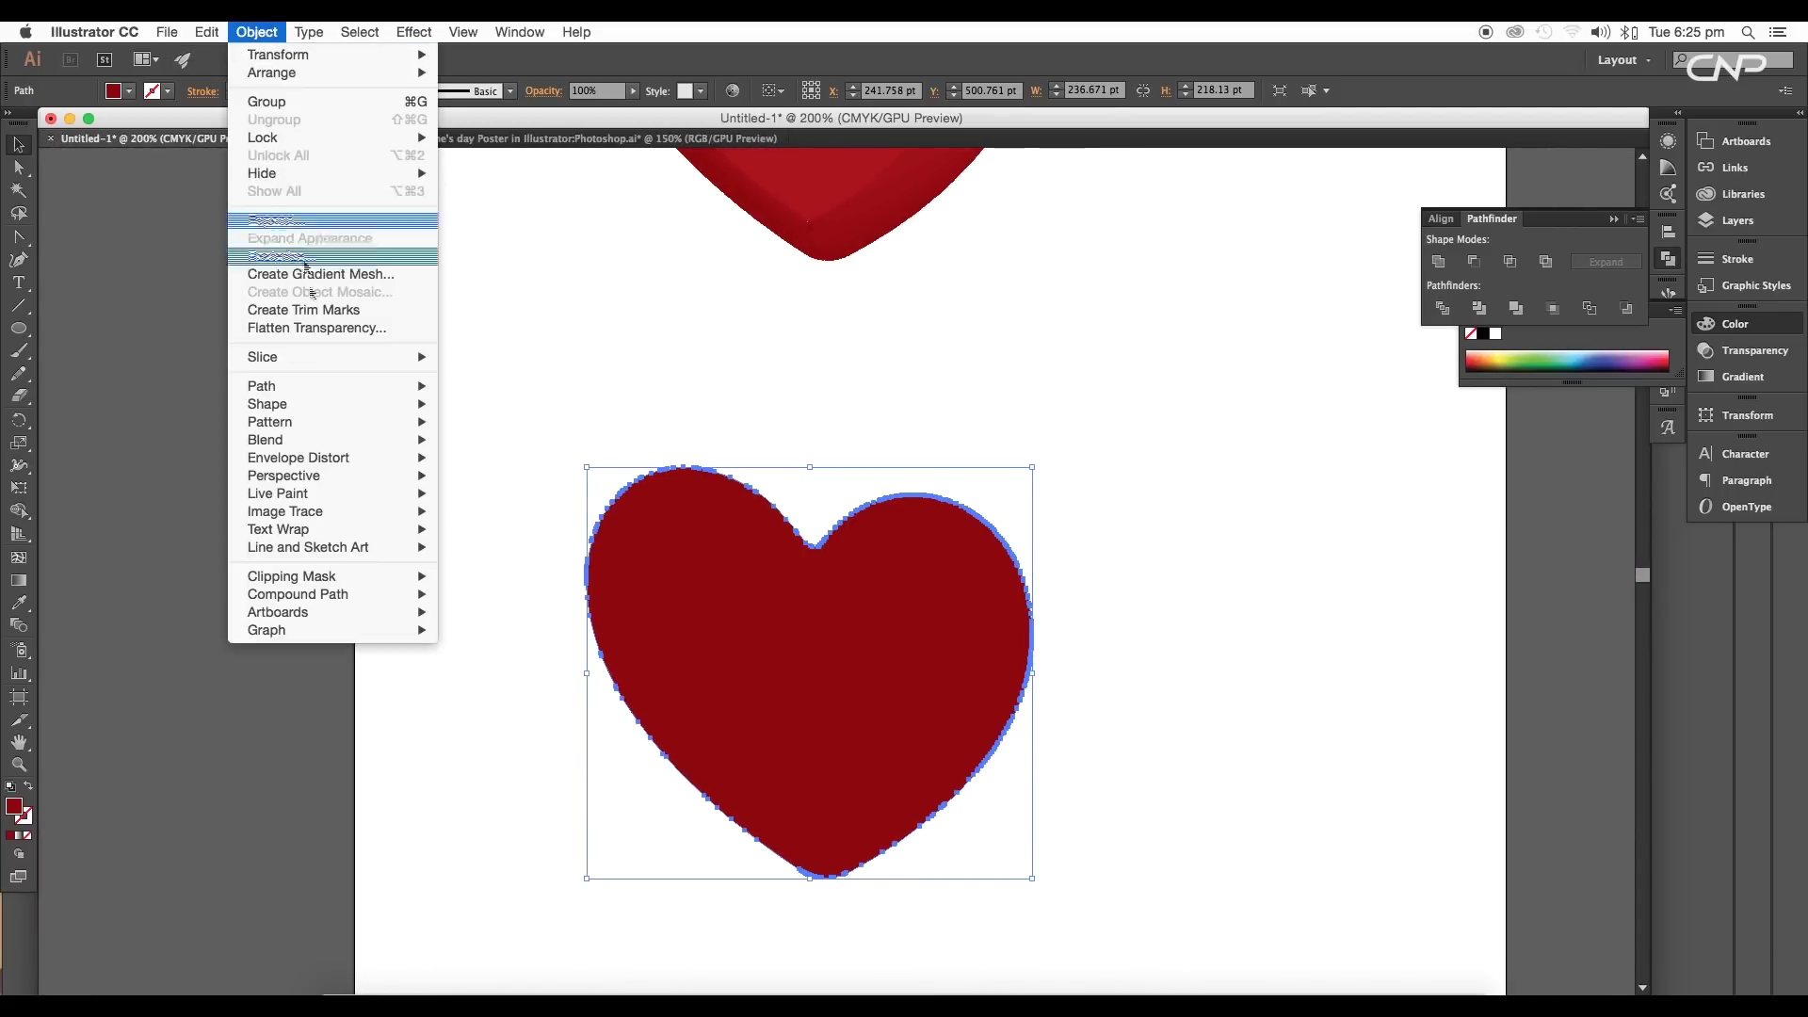
{"action": "mouse_move", "coordinate": [329, 386]}
{"action": "left_click", "coordinate": [487, 481]}
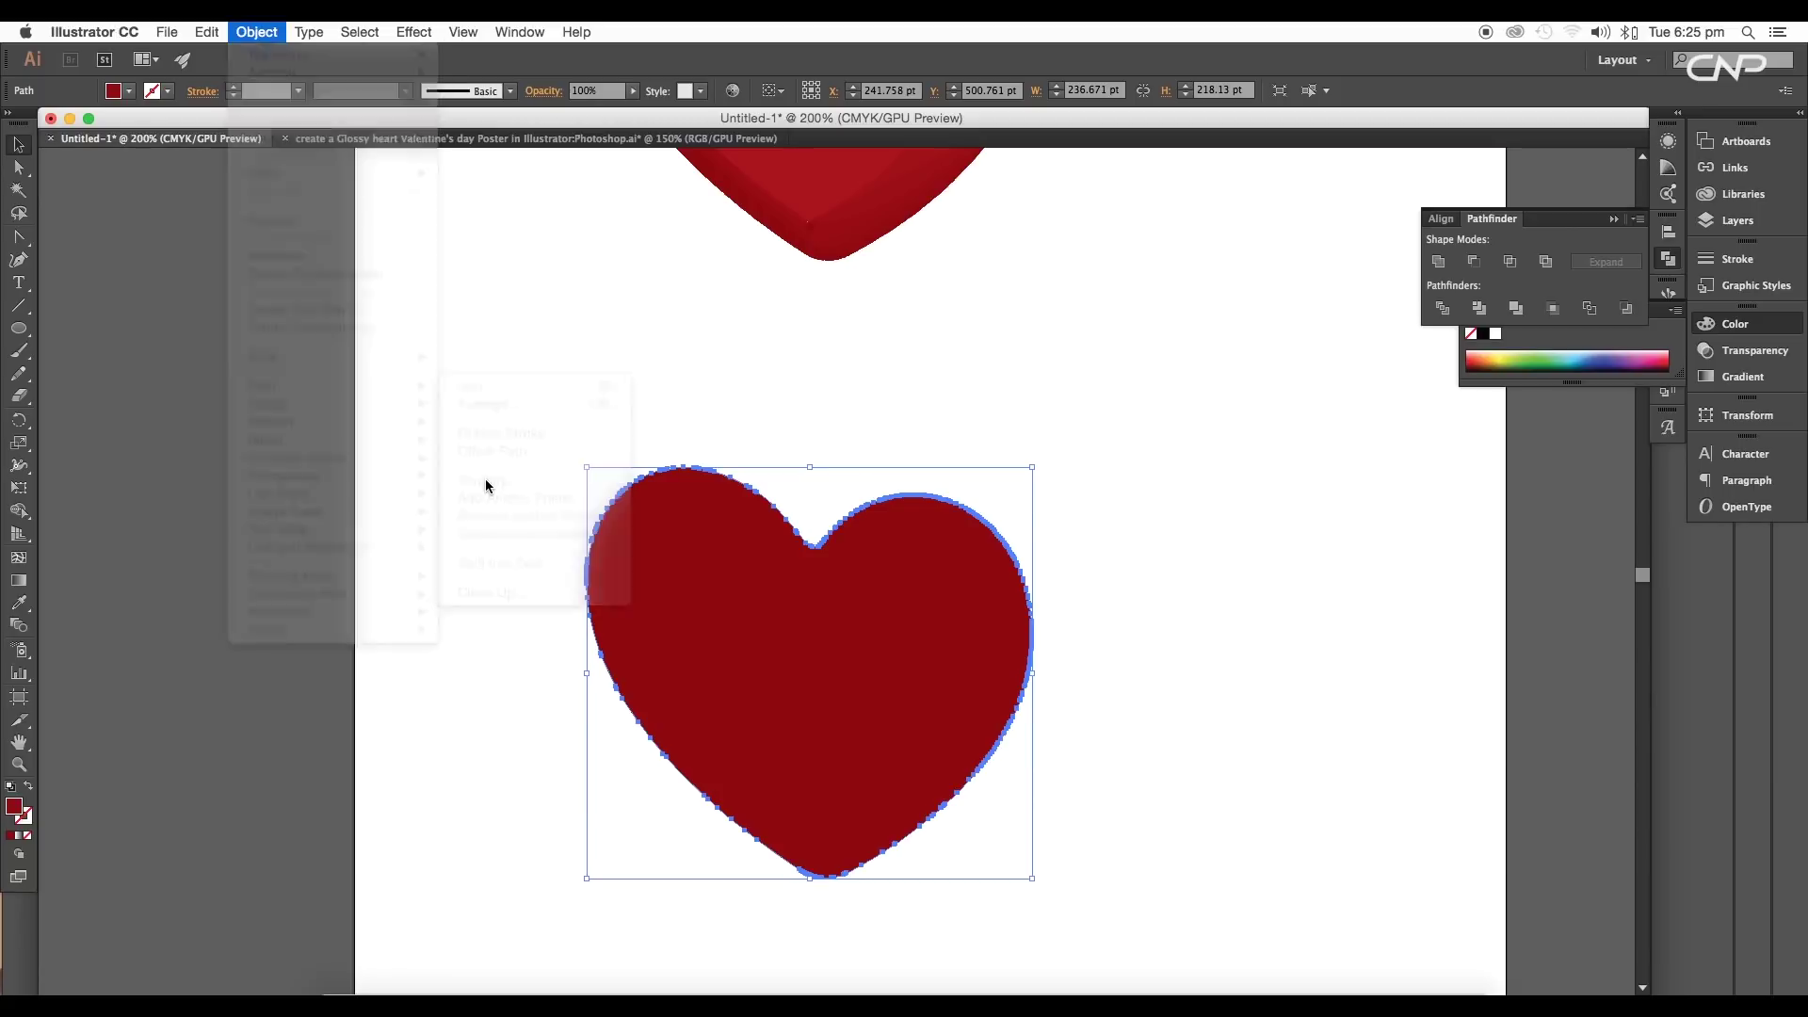
{"action": "left_click_drag", "start_coordinate": [306, 229], "coordinate": [1299, 238]}
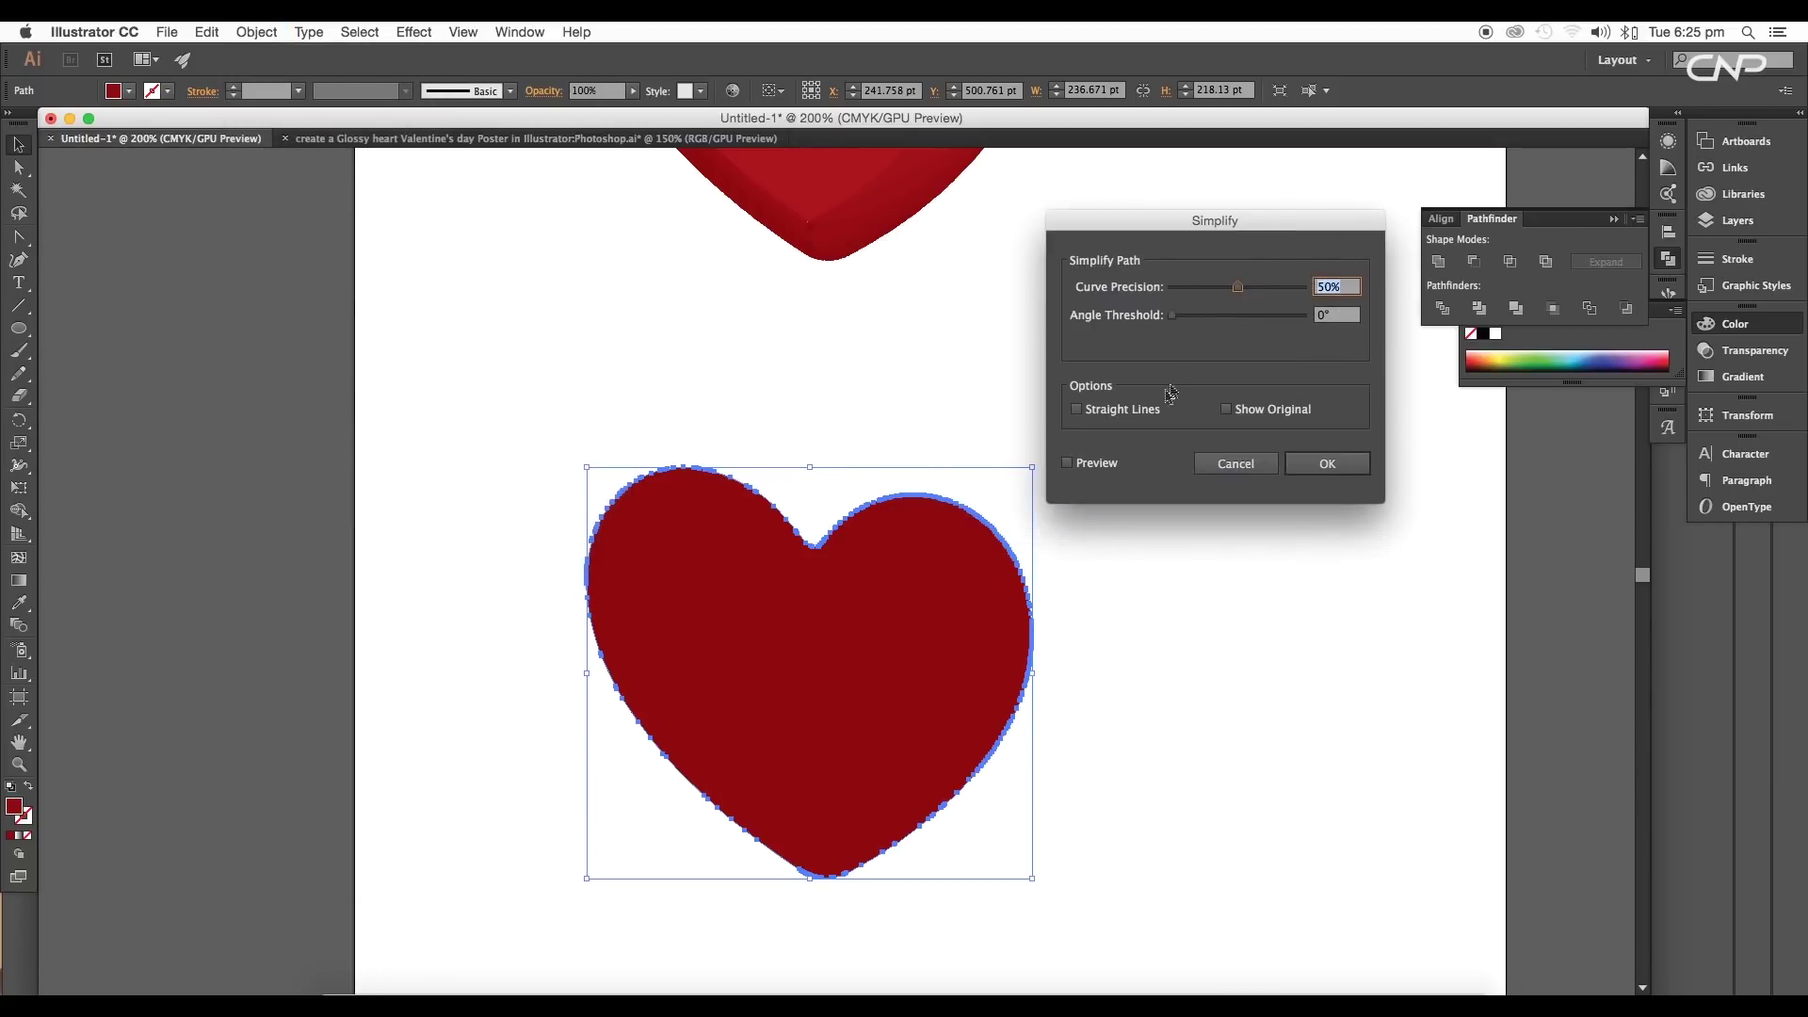
{"action": "left_click", "coordinate": [1068, 462]}
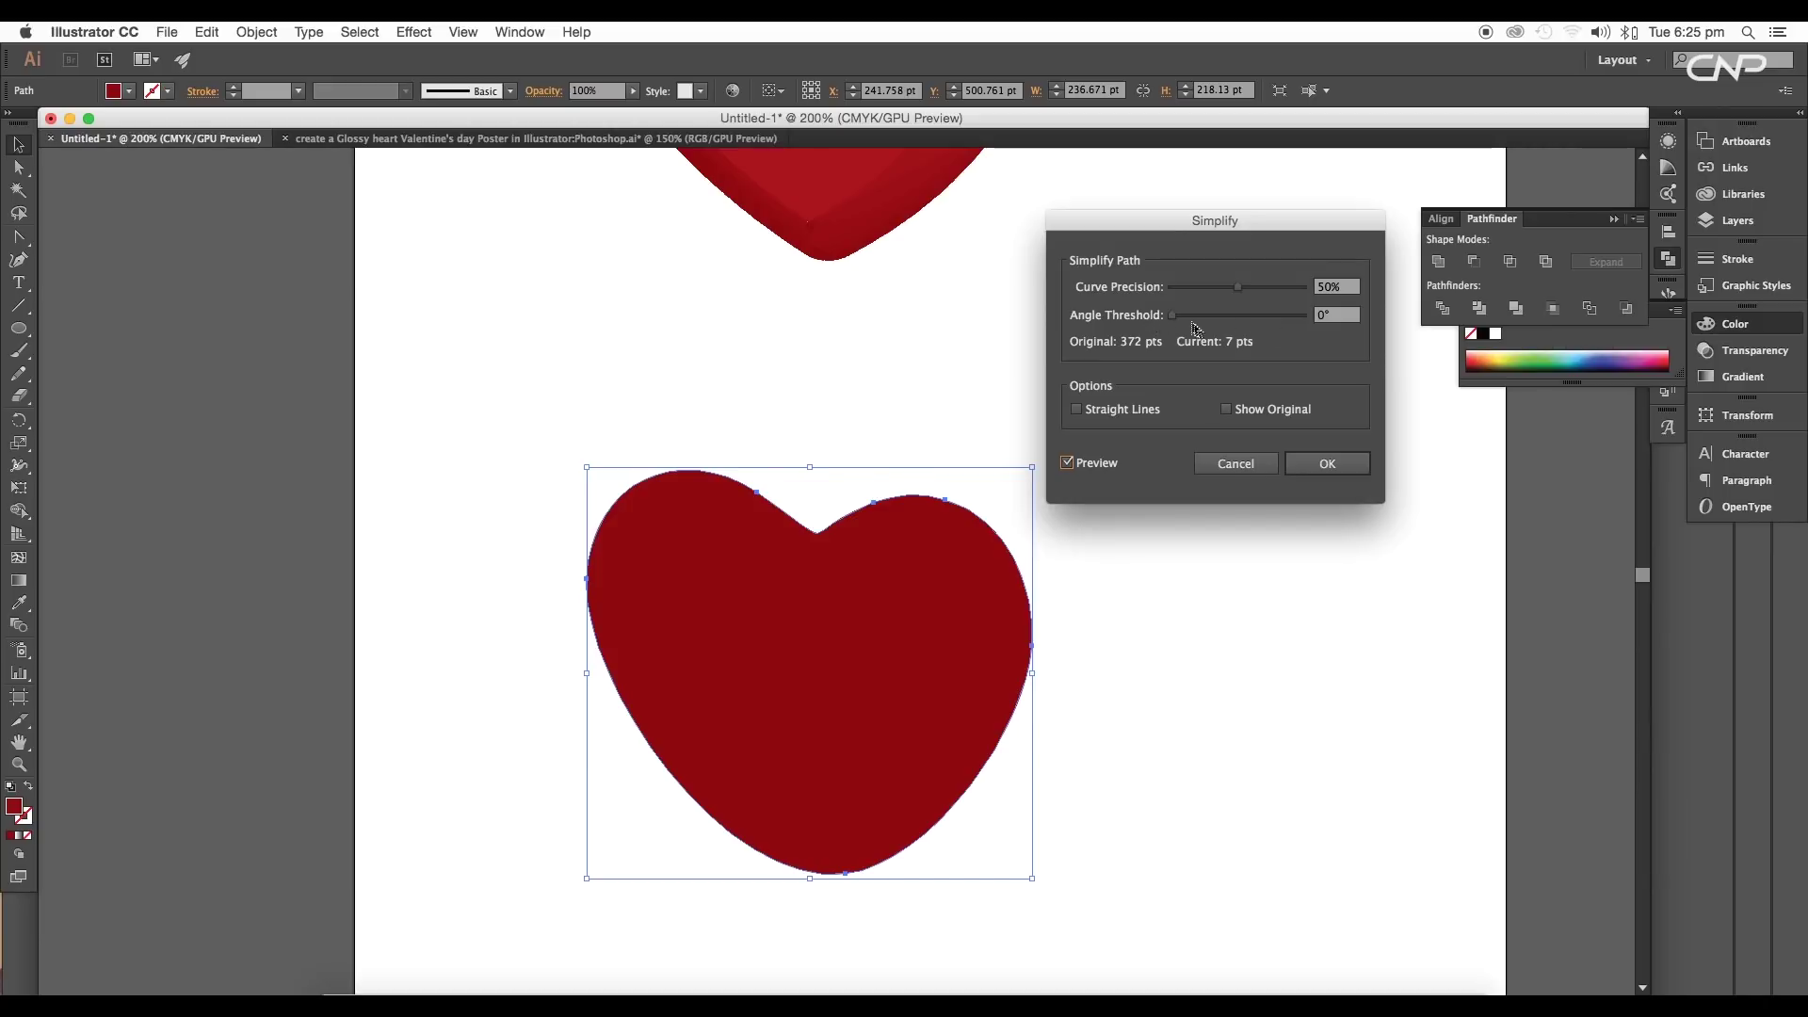
{"action": "left_click_drag", "start_coordinate": [1177, 323], "coordinate": [1111, 318]}
{"action": "left_click_drag", "start_coordinate": [1241, 288], "coordinate": [1304, 295]}
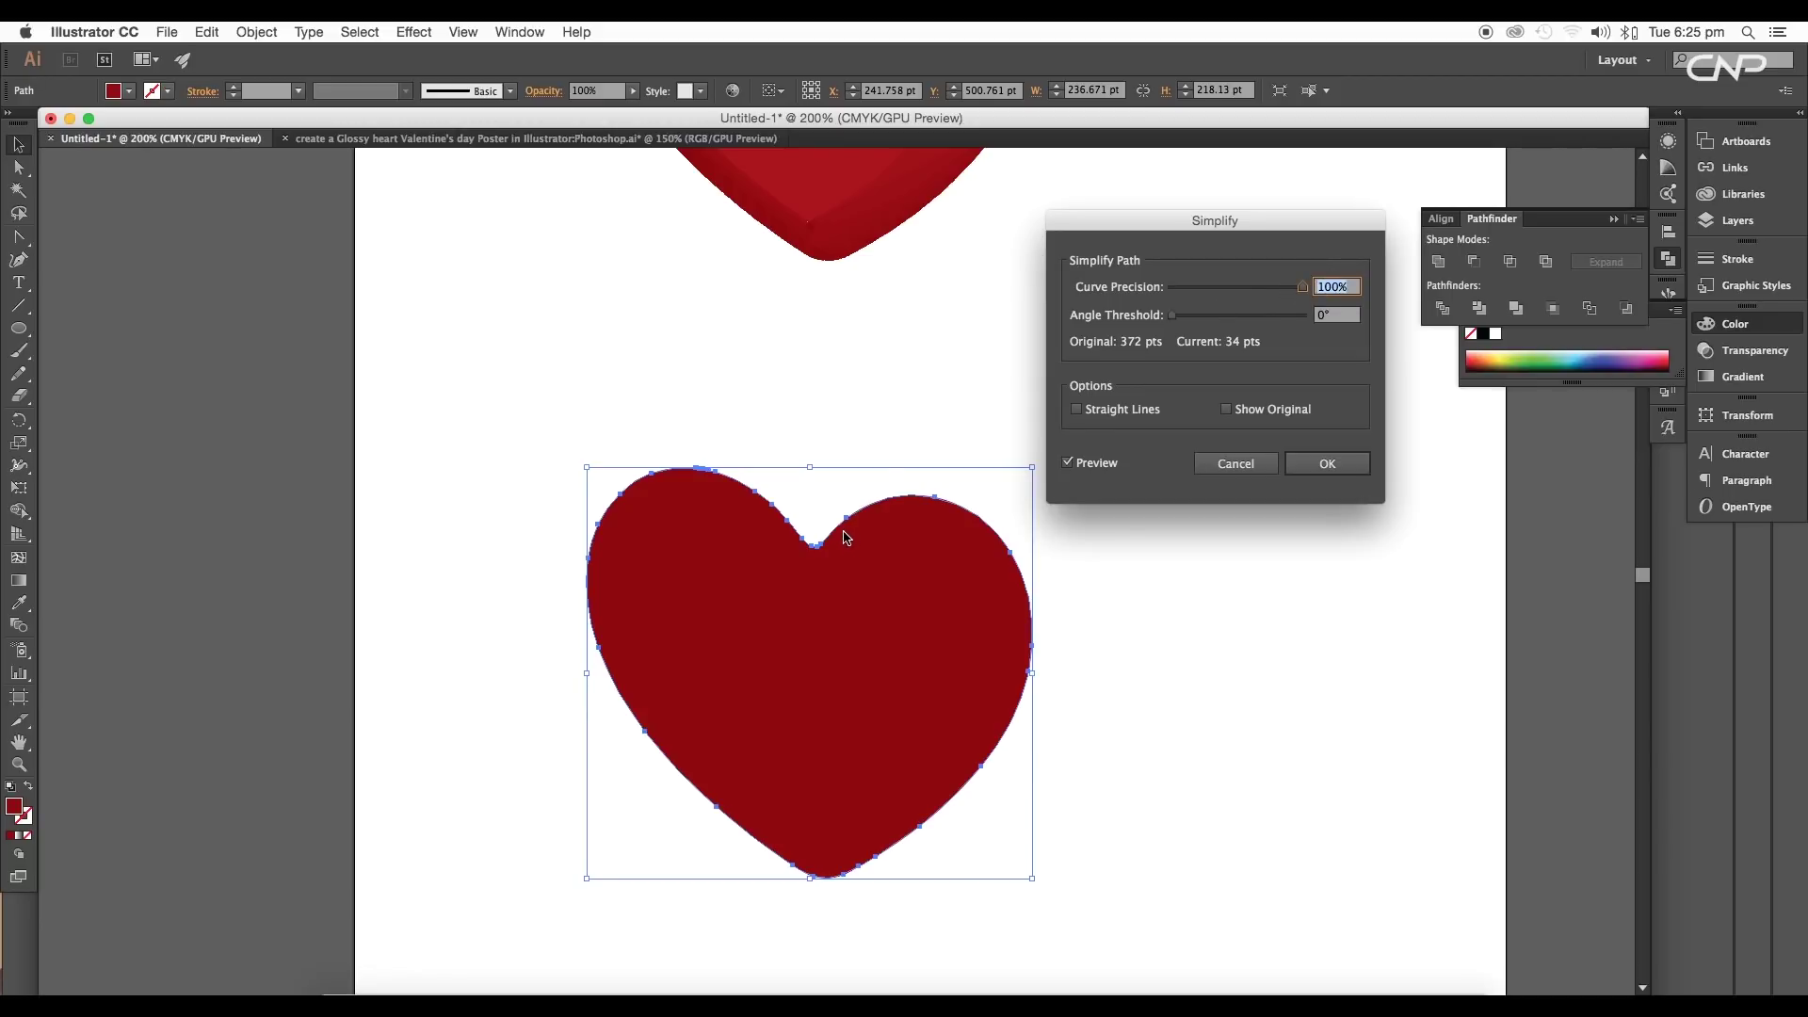
{"action": "left_click_drag", "start_coordinate": [1302, 293], "coordinate": [1295, 291]}
{"action": "left_click_drag", "start_coordinate": [1296, 291], "coordinate": [1299, 296]}
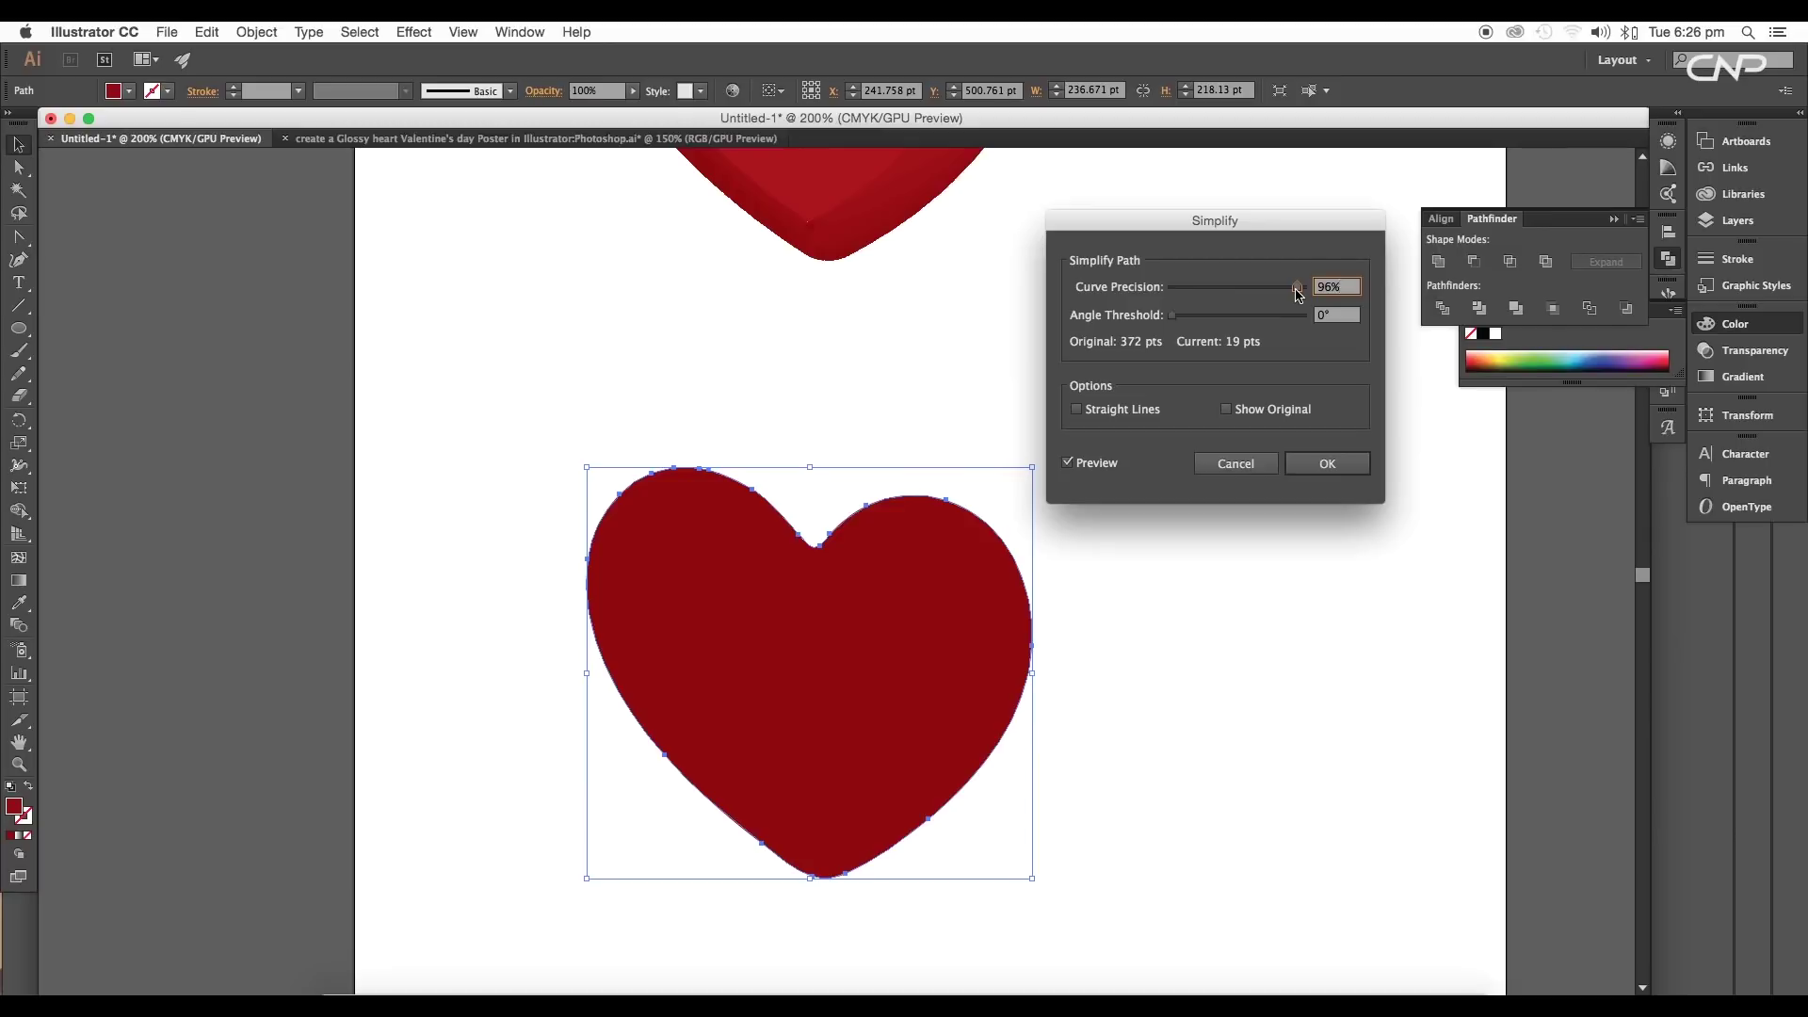
{"action": "left_click_drag", "start_coordinate": [1299, 296], "coordinate": [1292, 288]}
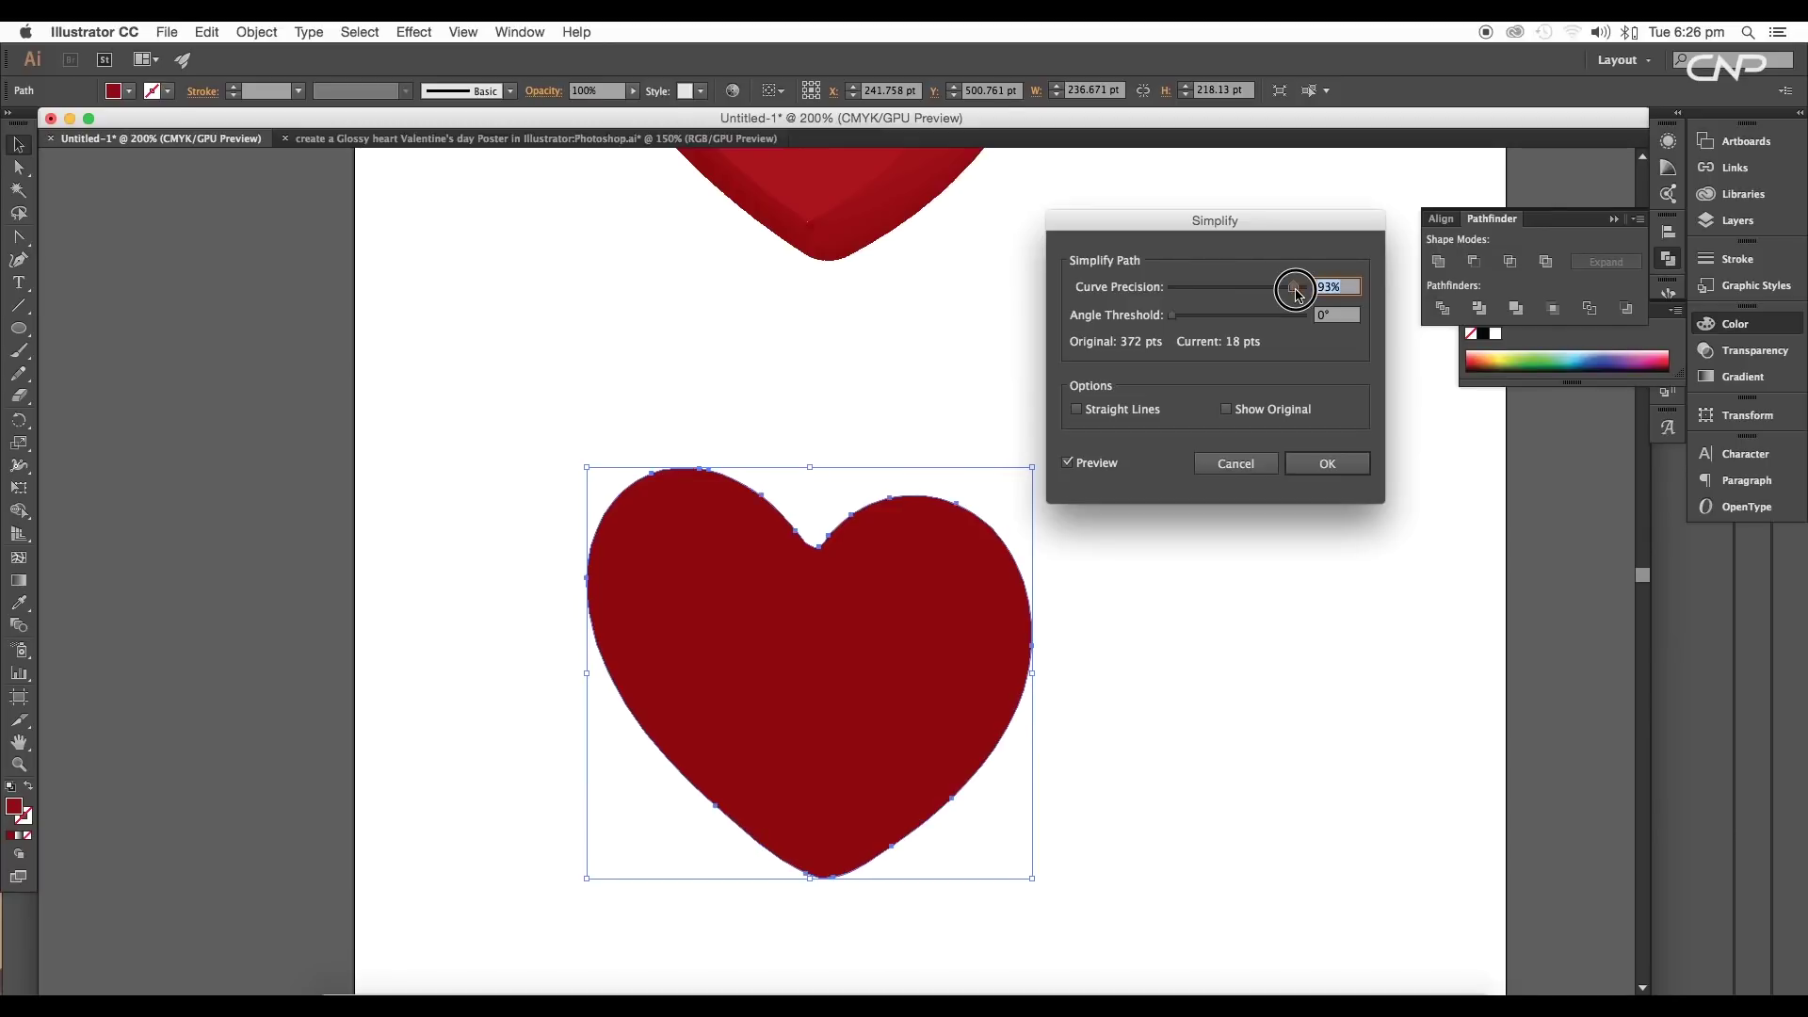
{"action": "left_click", "coordinate": [1353, 469]}
Turn the simplified heart into a gradient mesh by adding mesh points below the cleft, across the left lobe and through the lower part.
{"action": "left_click", "coordinate": [1051, 577]}
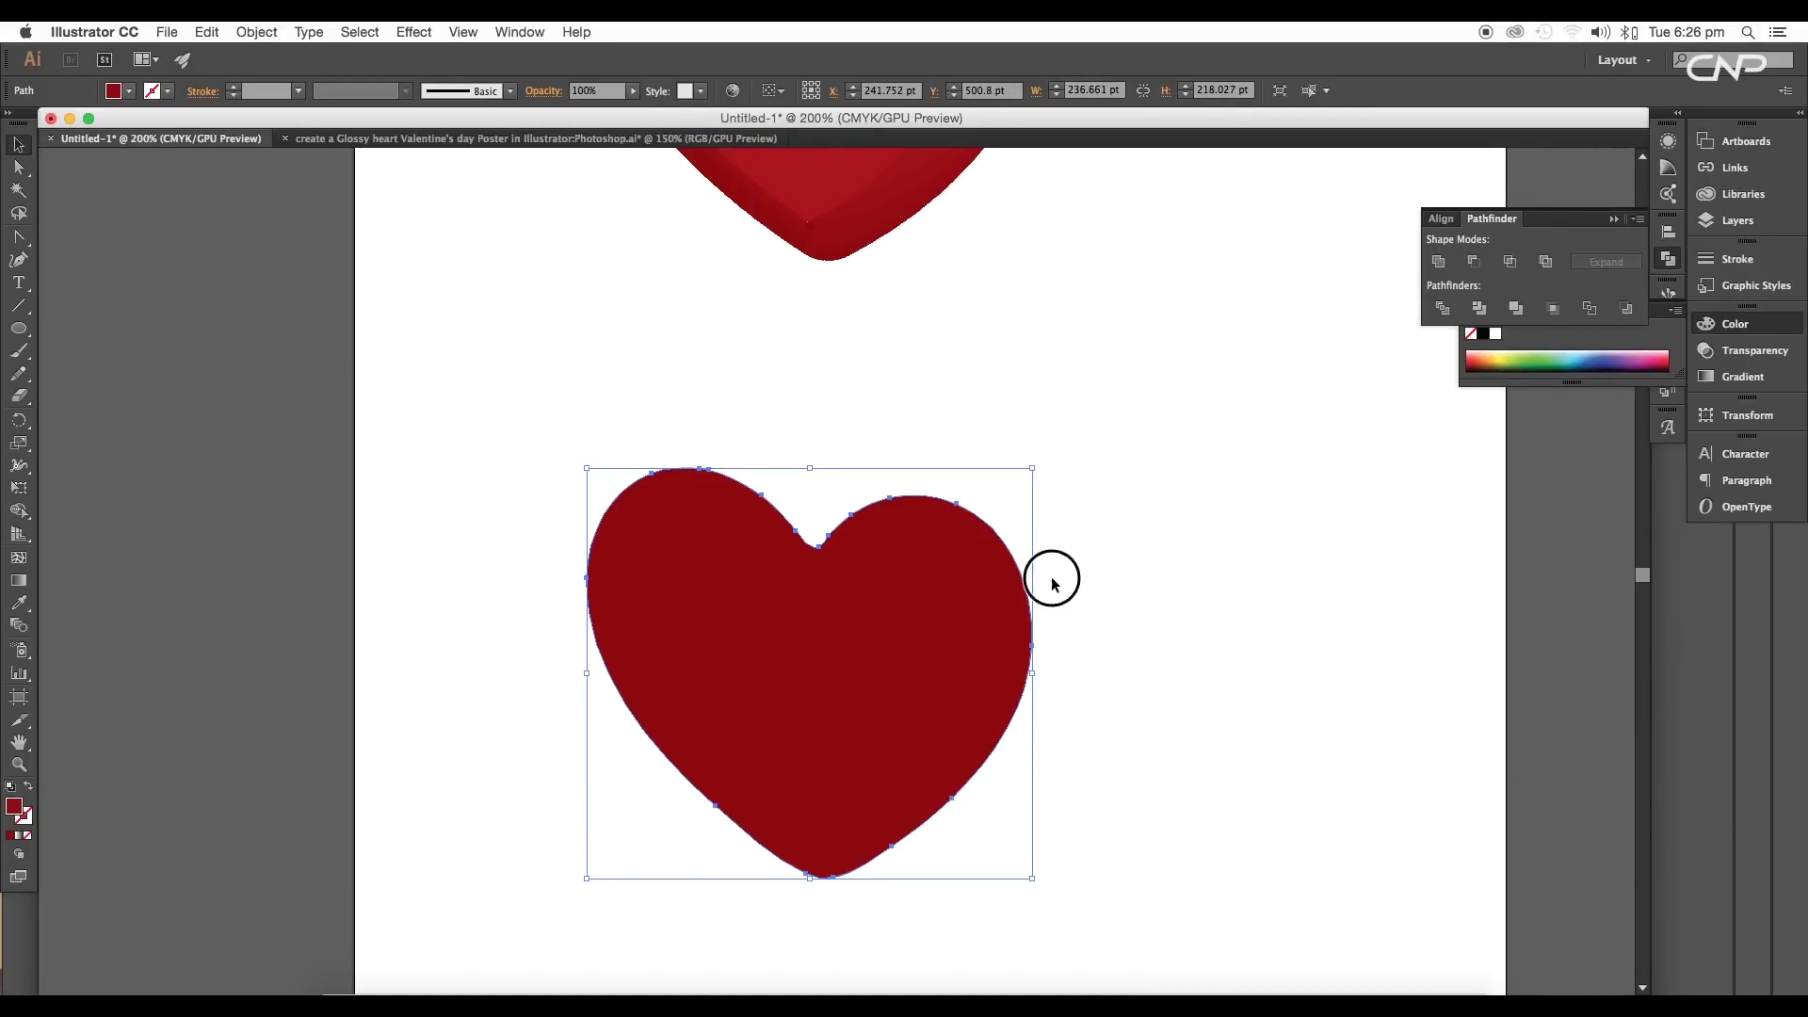
{"action": "scroll", "coordinate": [998, 595], "scroll_direction": "down", "scroll_amount": 1}
{"action": "left_click", "coordinate": [951, 610]}
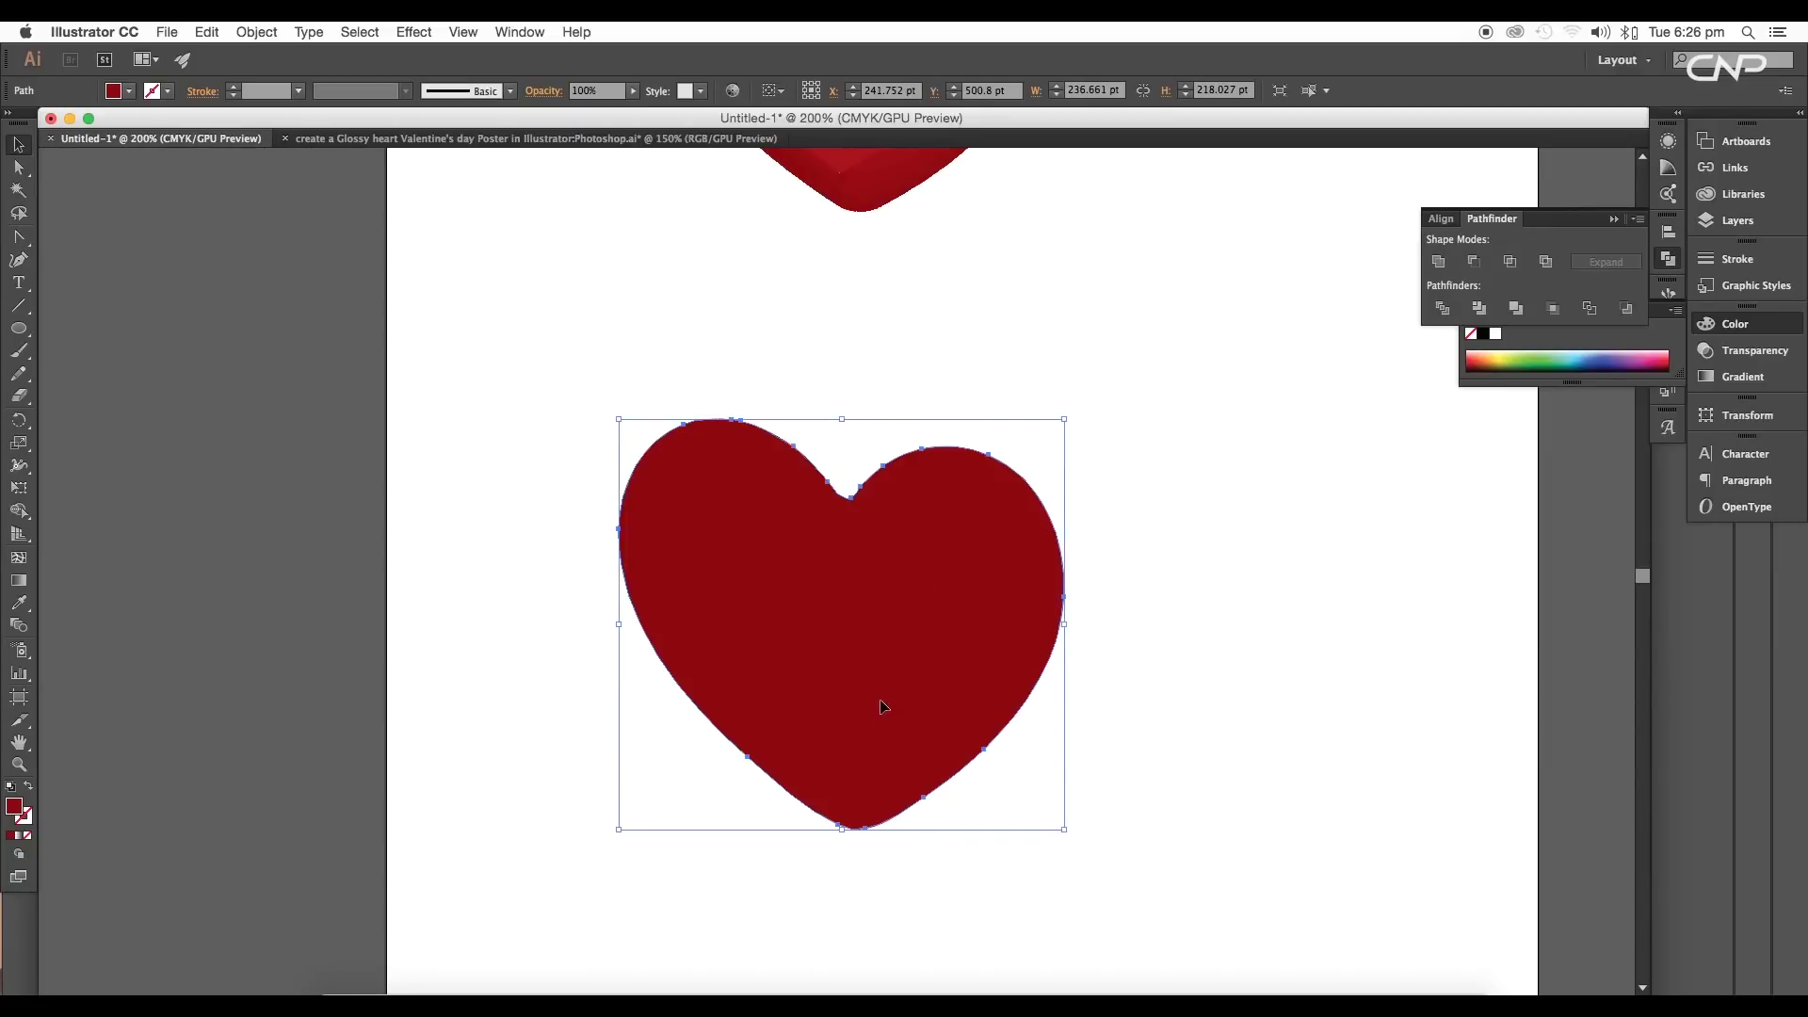
{"action": "scroll", "coordinate": [875, 692], "scroll_direction": "down", "scroll_amount": 3}
{"action": "scroll", "coordinate": [901, 571], "scroll_direction": "right", "scroll_amount": 2}
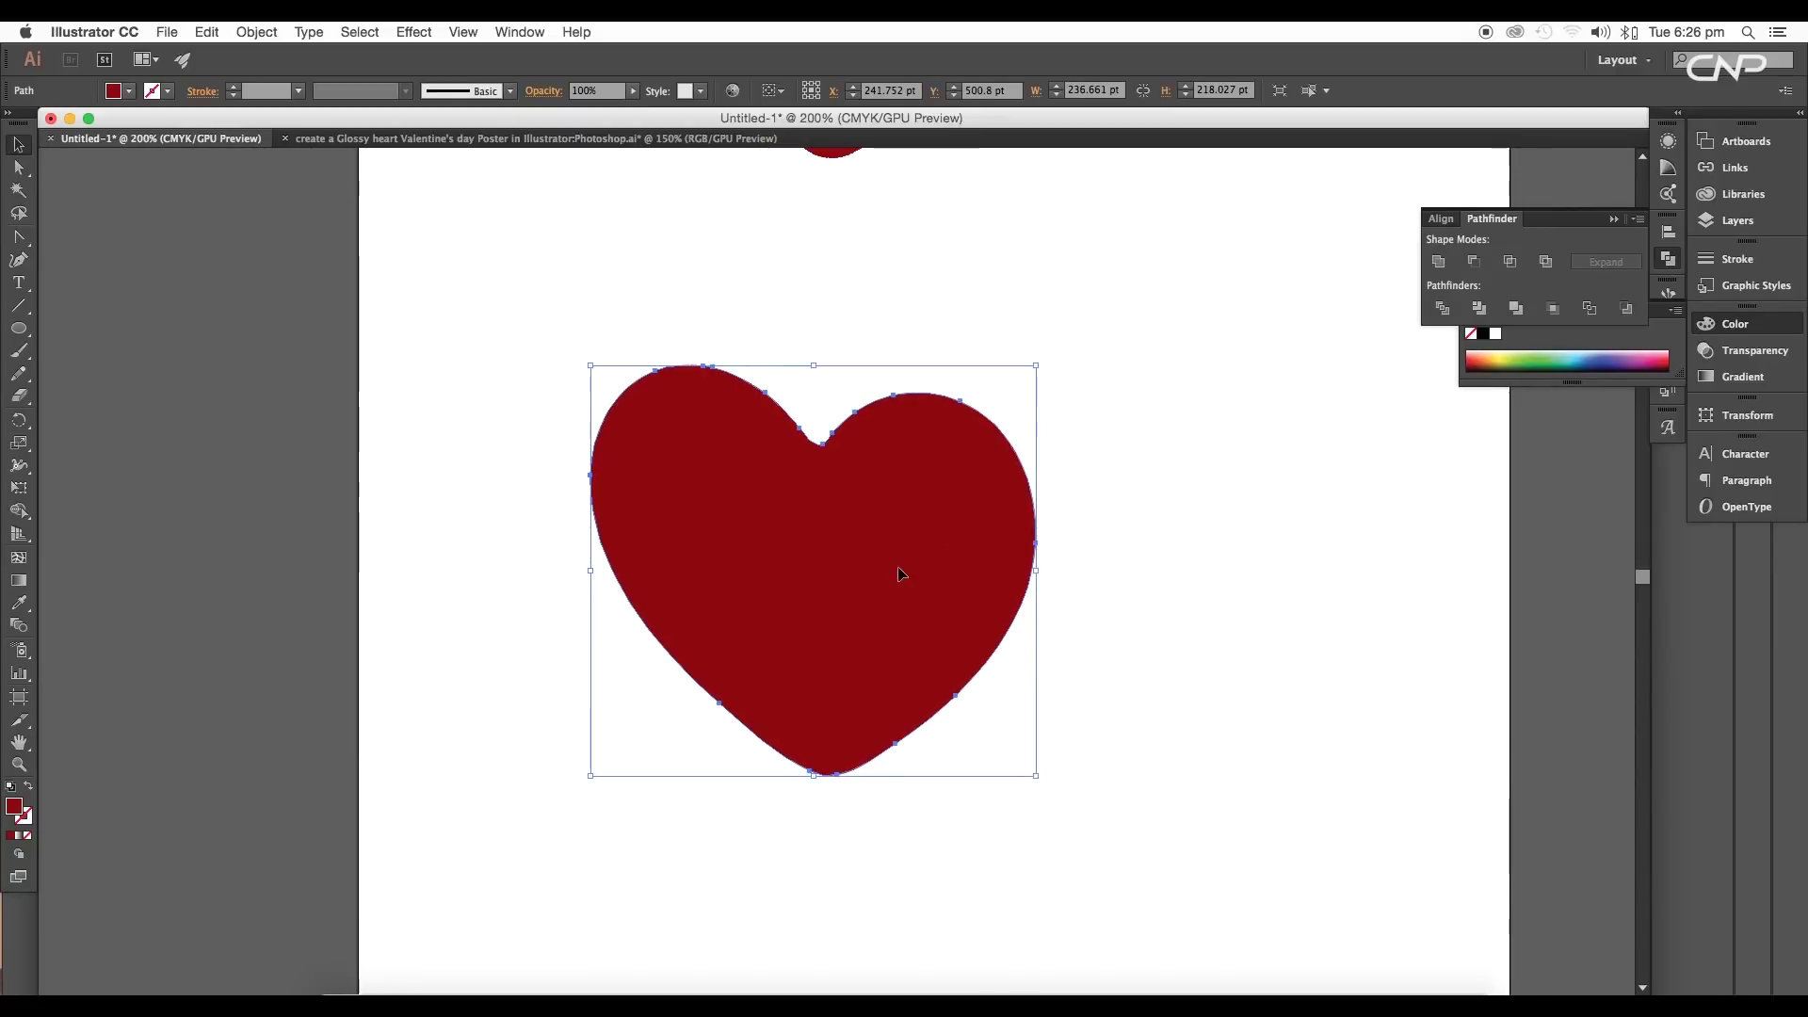
{"action": "left_click", "coordinate": [18, 558]}
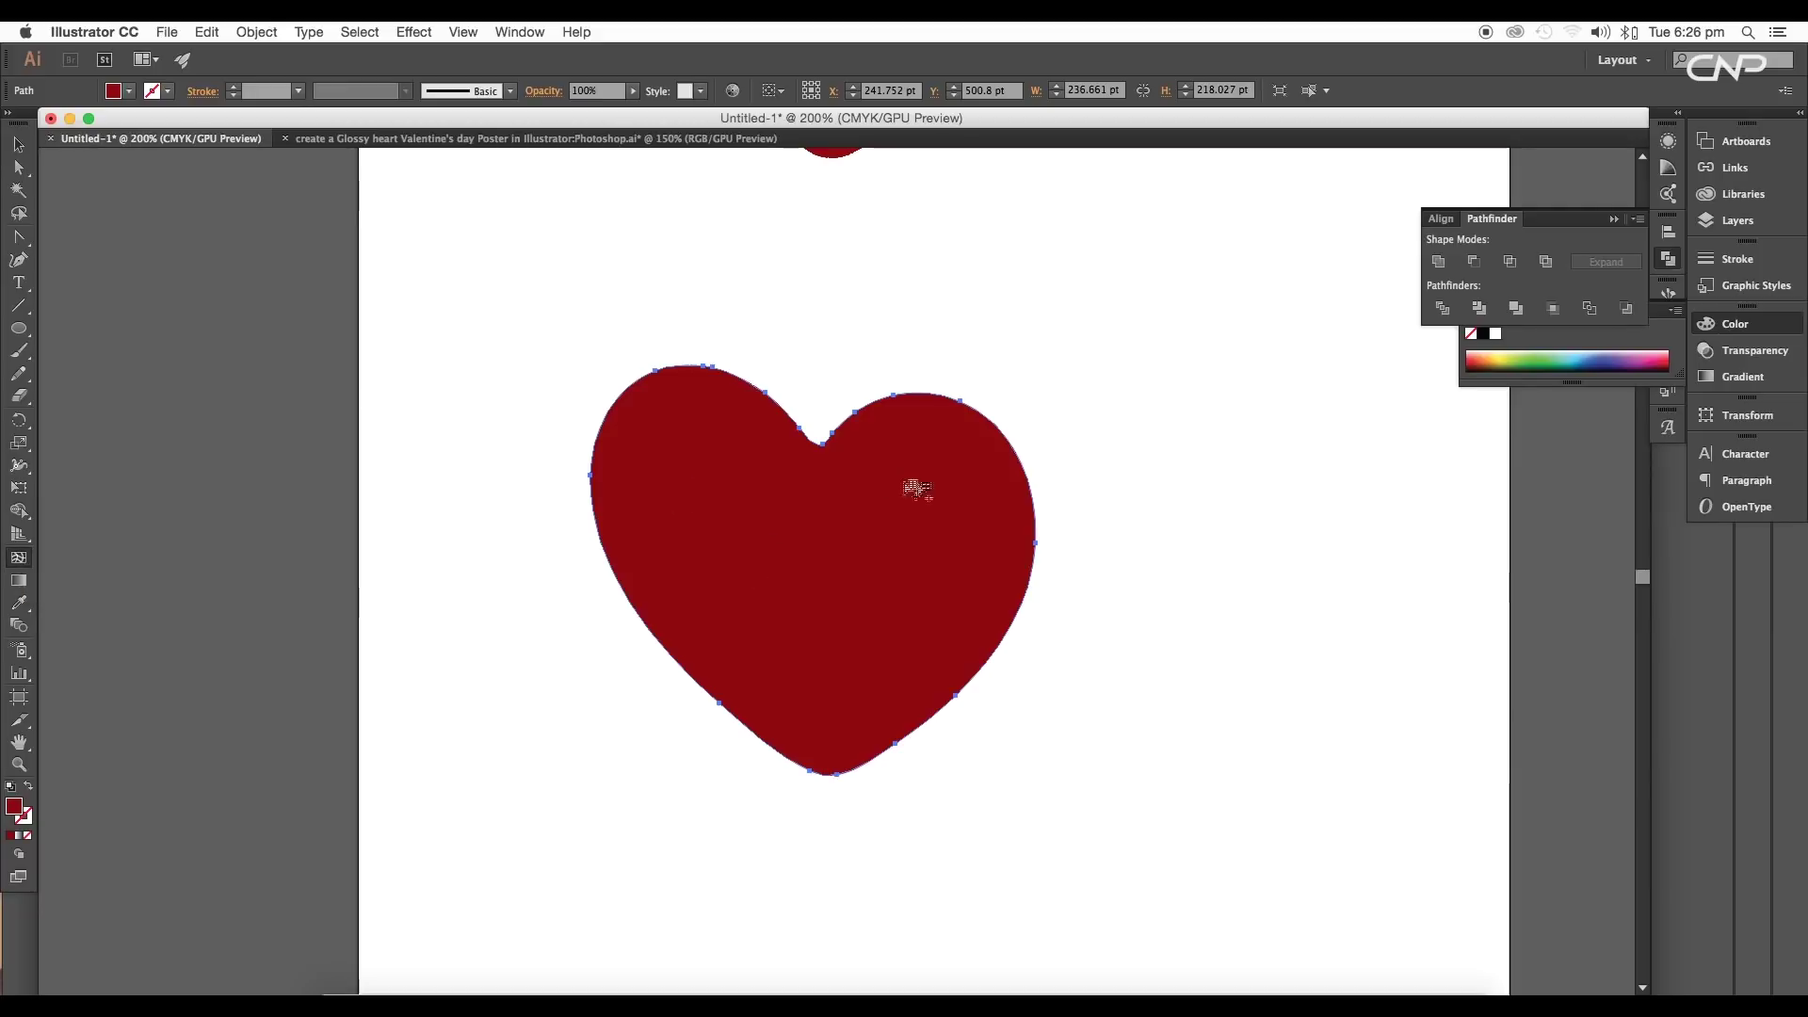
{"action": "left_click", "coordinate": [806, 467]}
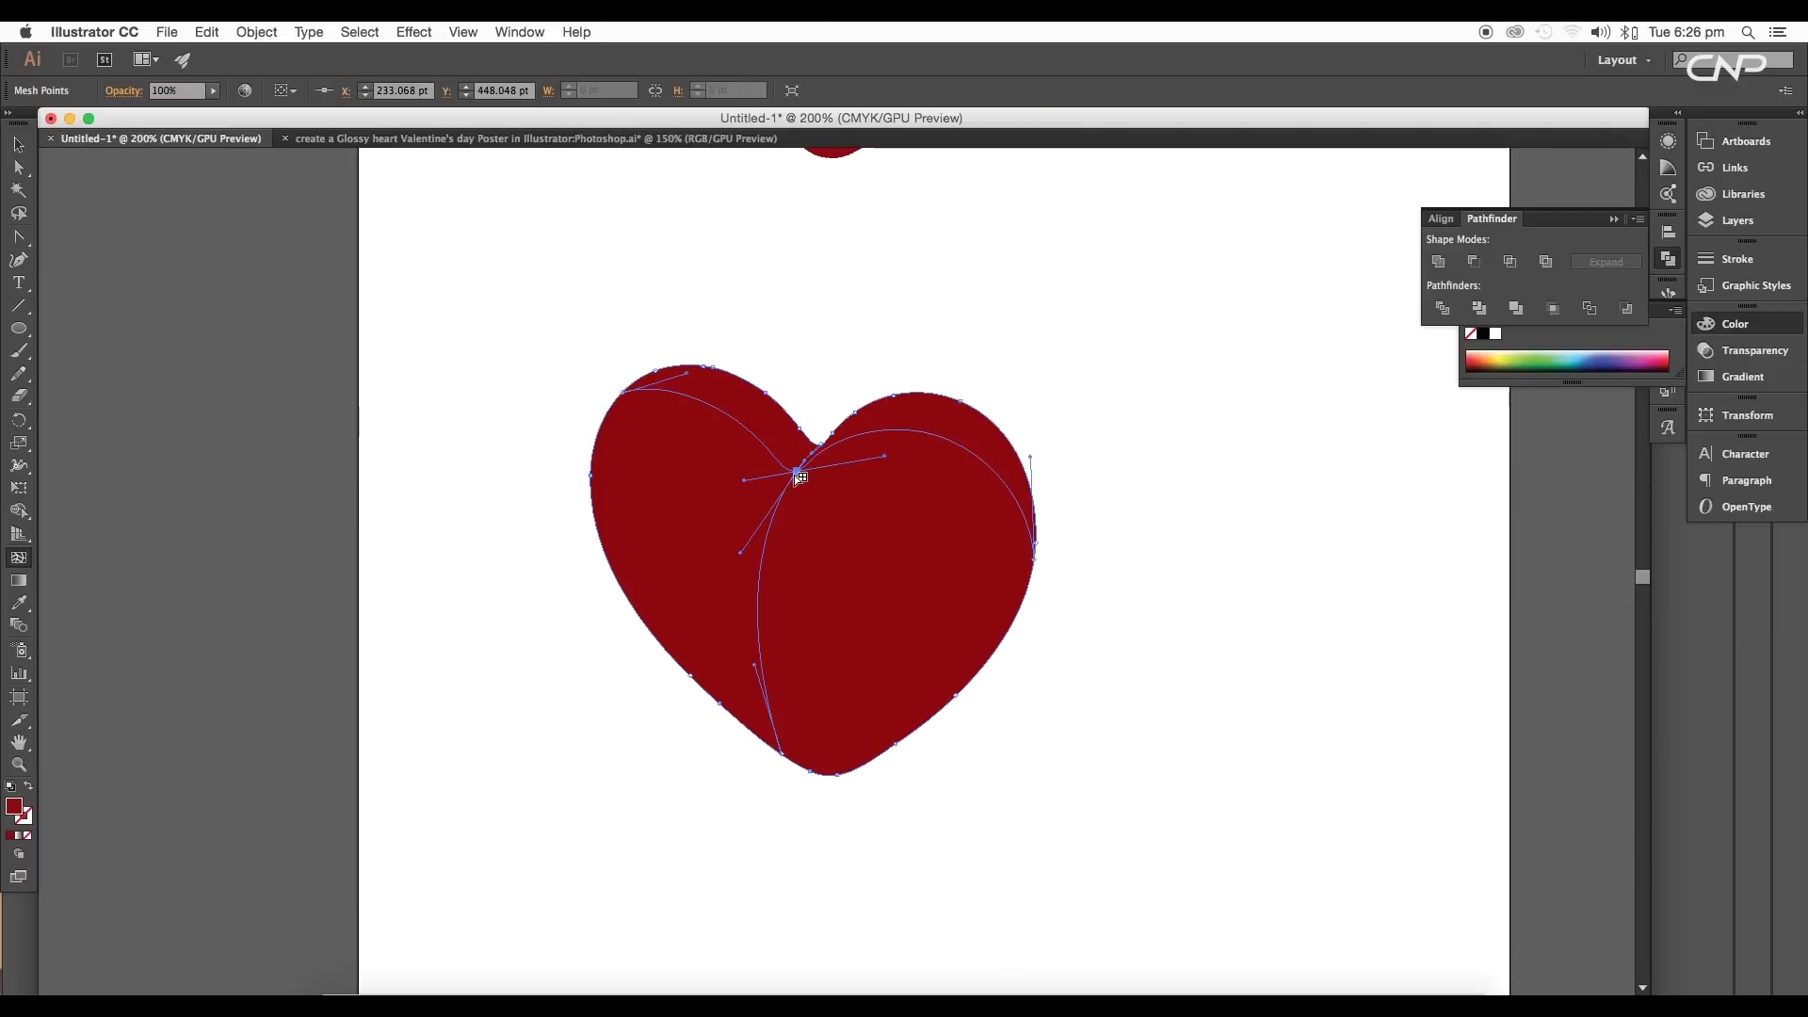
{"action": "left_click", "coordinate": [690, 477]}
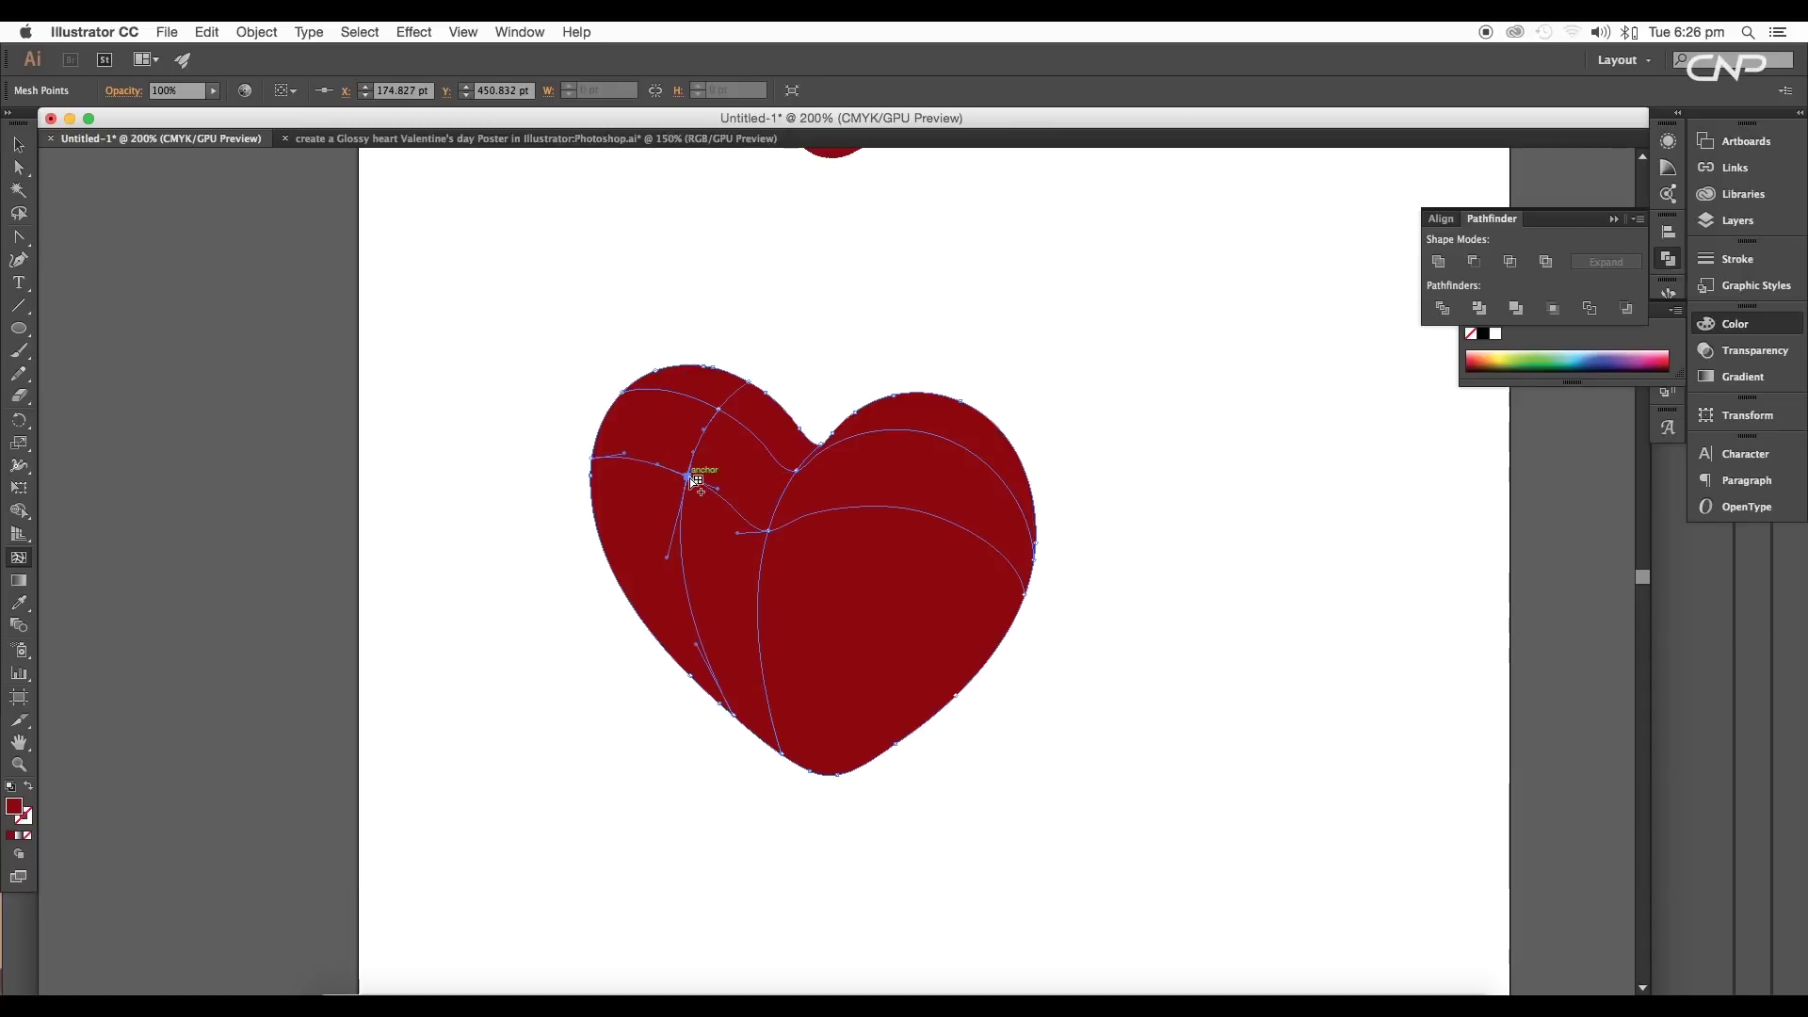
{"action": "left_click", "coordinate": [636, 549]}
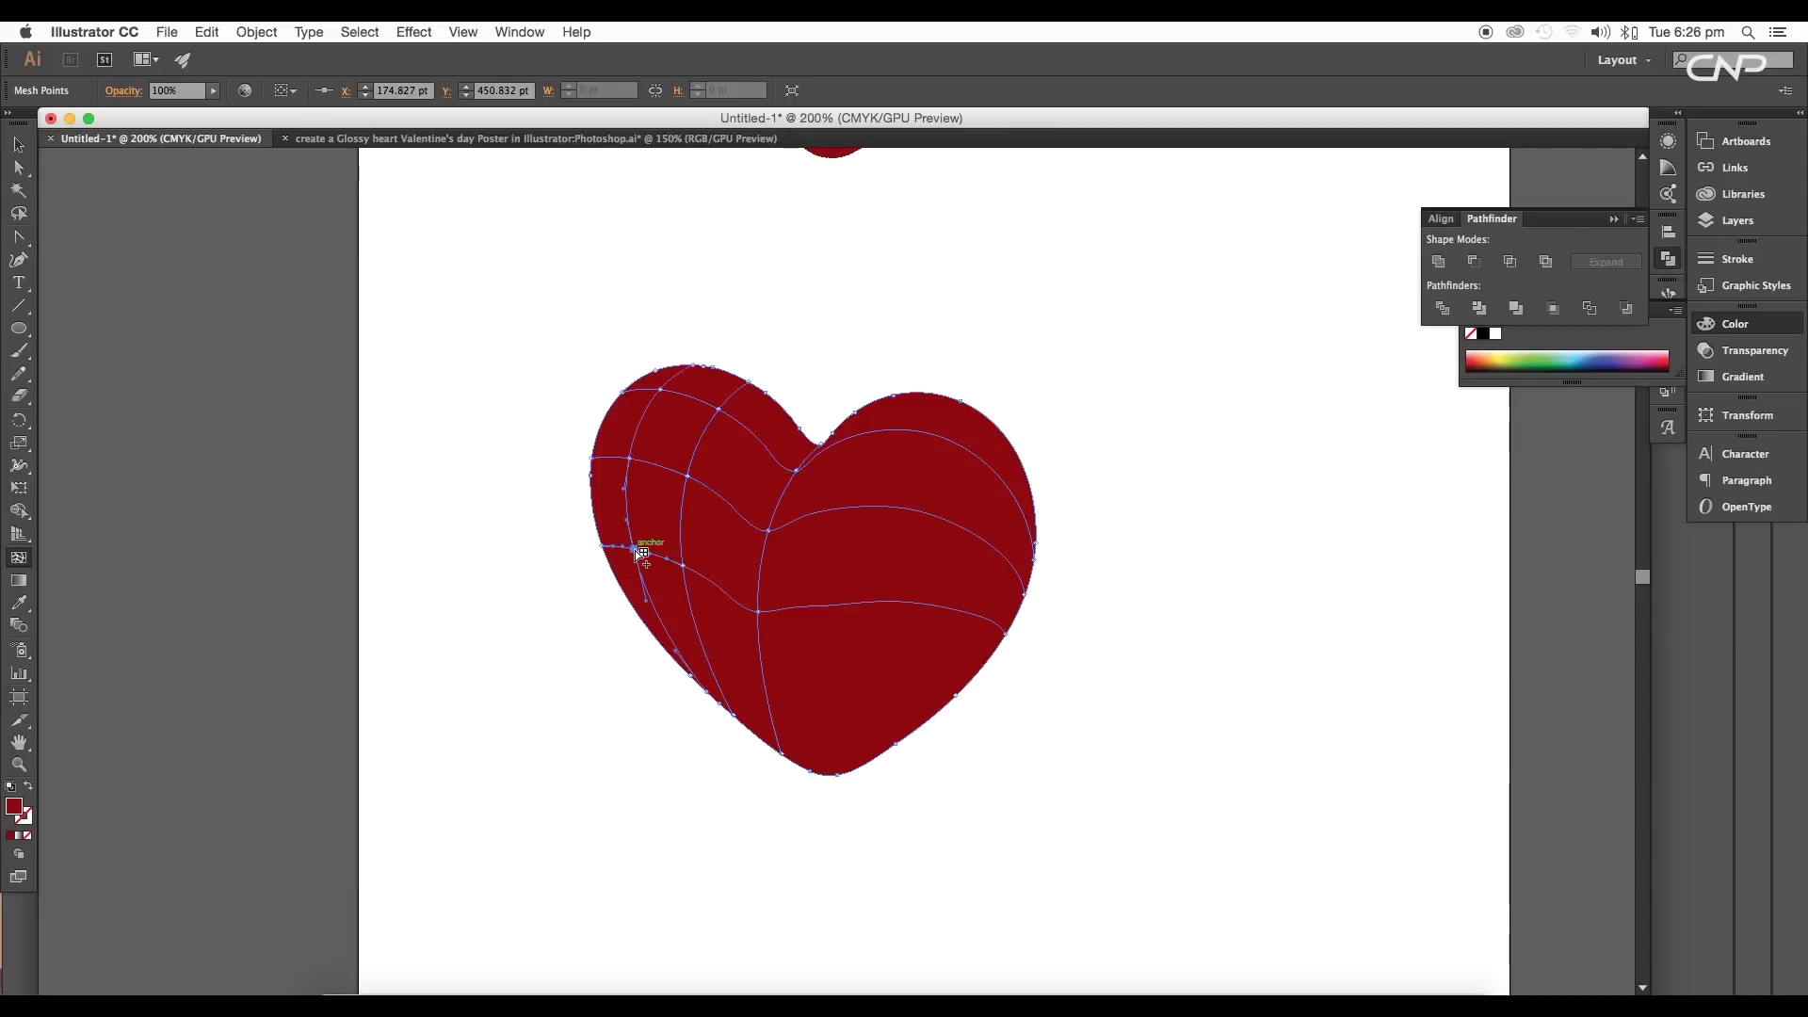
{"action": "left_click", "coordinate": [846, 659]}
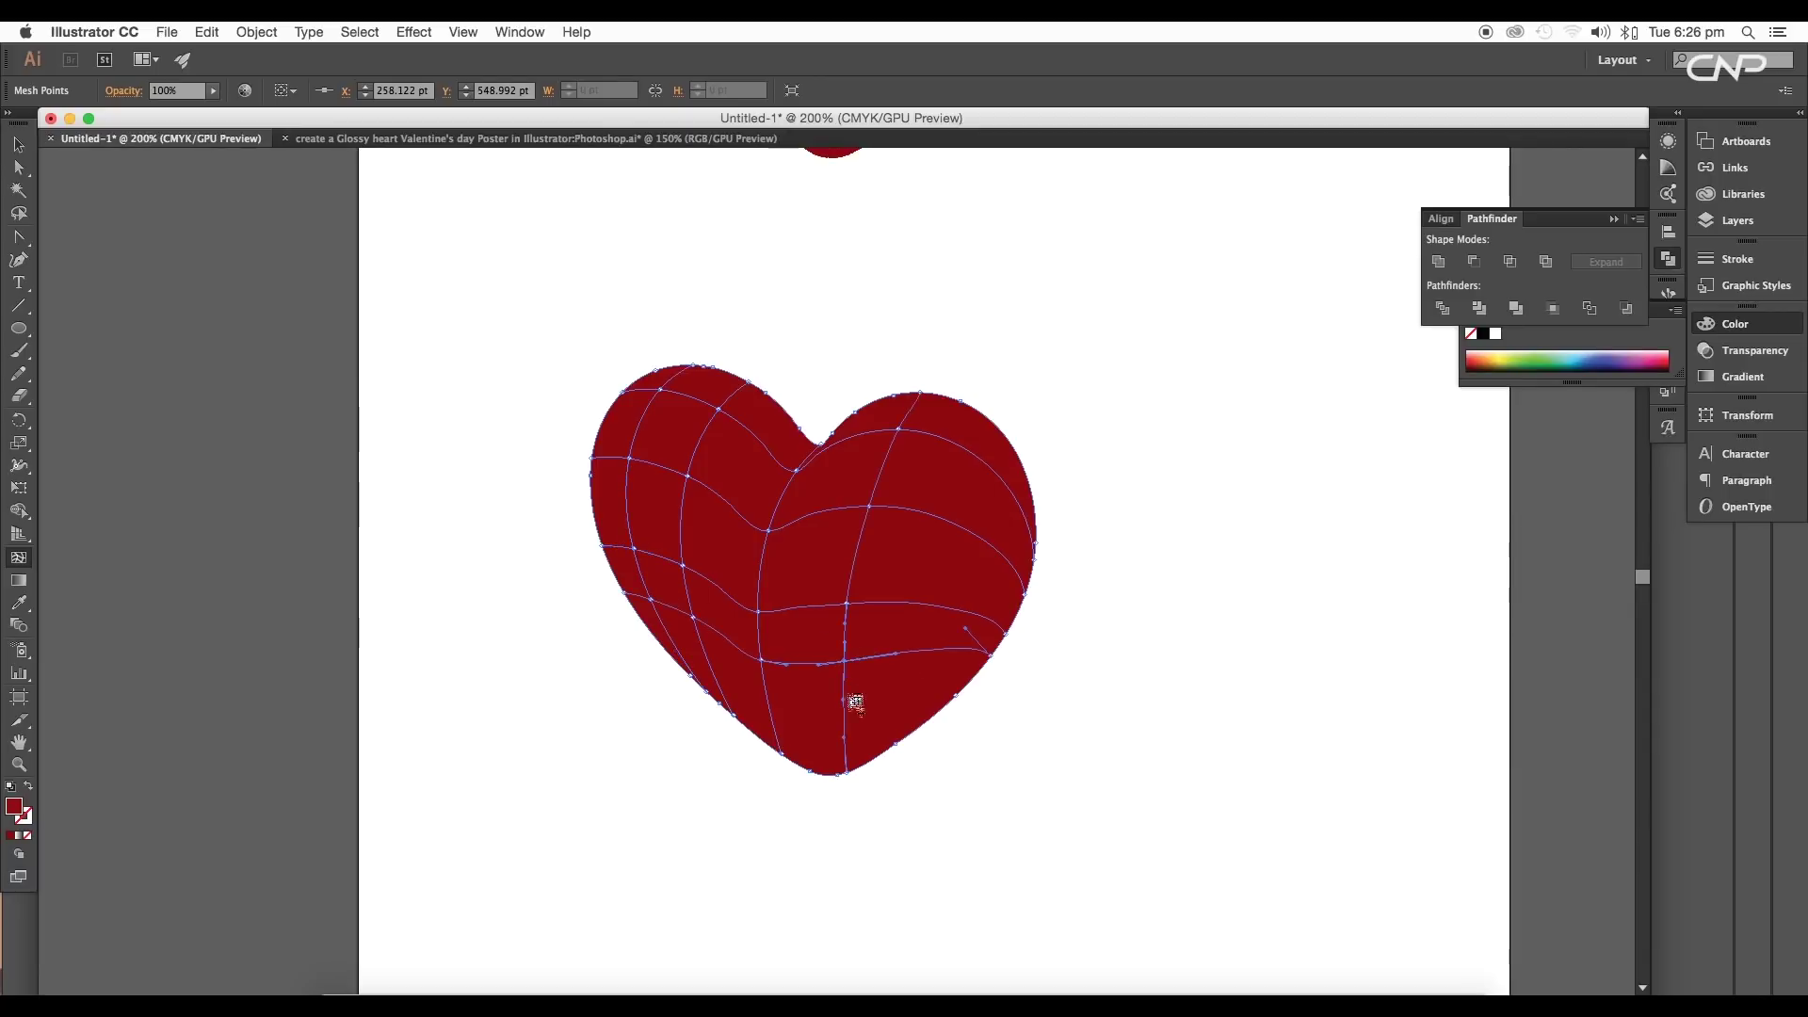
{"action": "left_click", "coordinate": [922, 706]}
{"action": "key", "text": "v"}
Select the whole mesh heart and fill it with bright red.
{"action": "scroll", "coordinate": [775, 581], "scroll_direction": "right", "scroll_amount": 2}
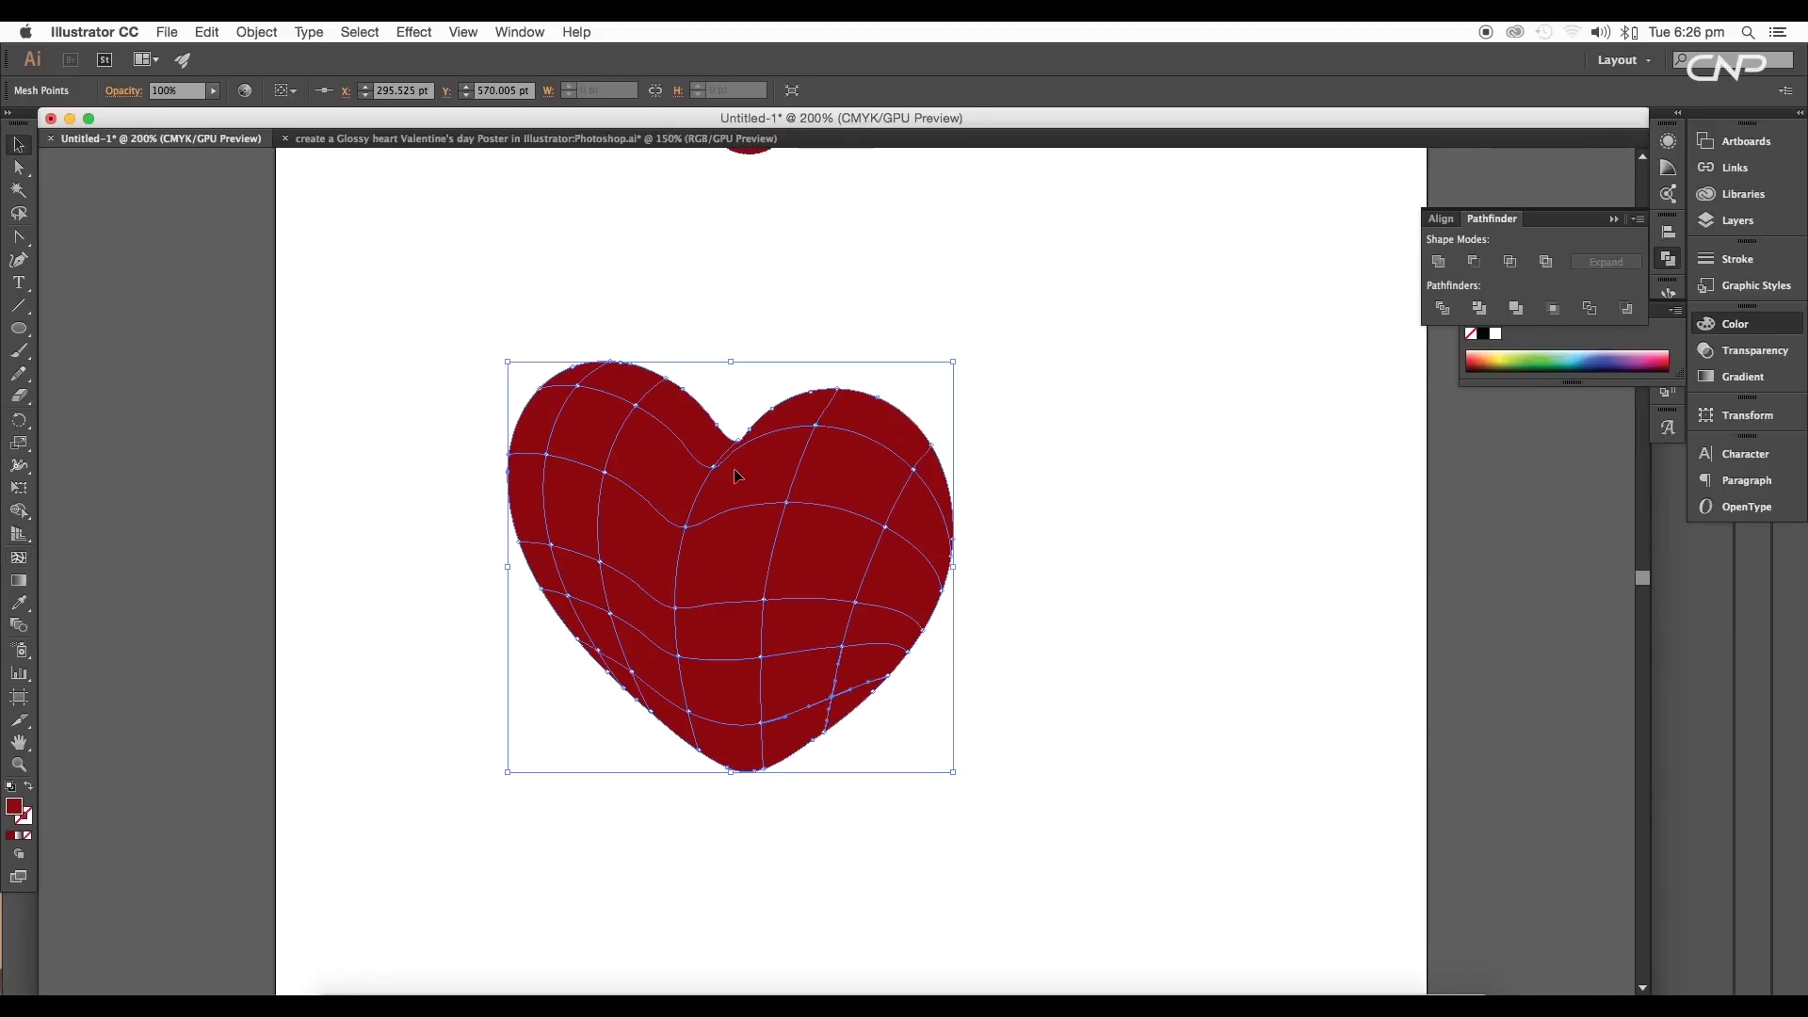
{"action": "scroll", "coordinate": [1278, 613], "scroll_direction": "left", "scroll_amount": 3}
{"action": "left_click", "coordinate": [794, 556]}
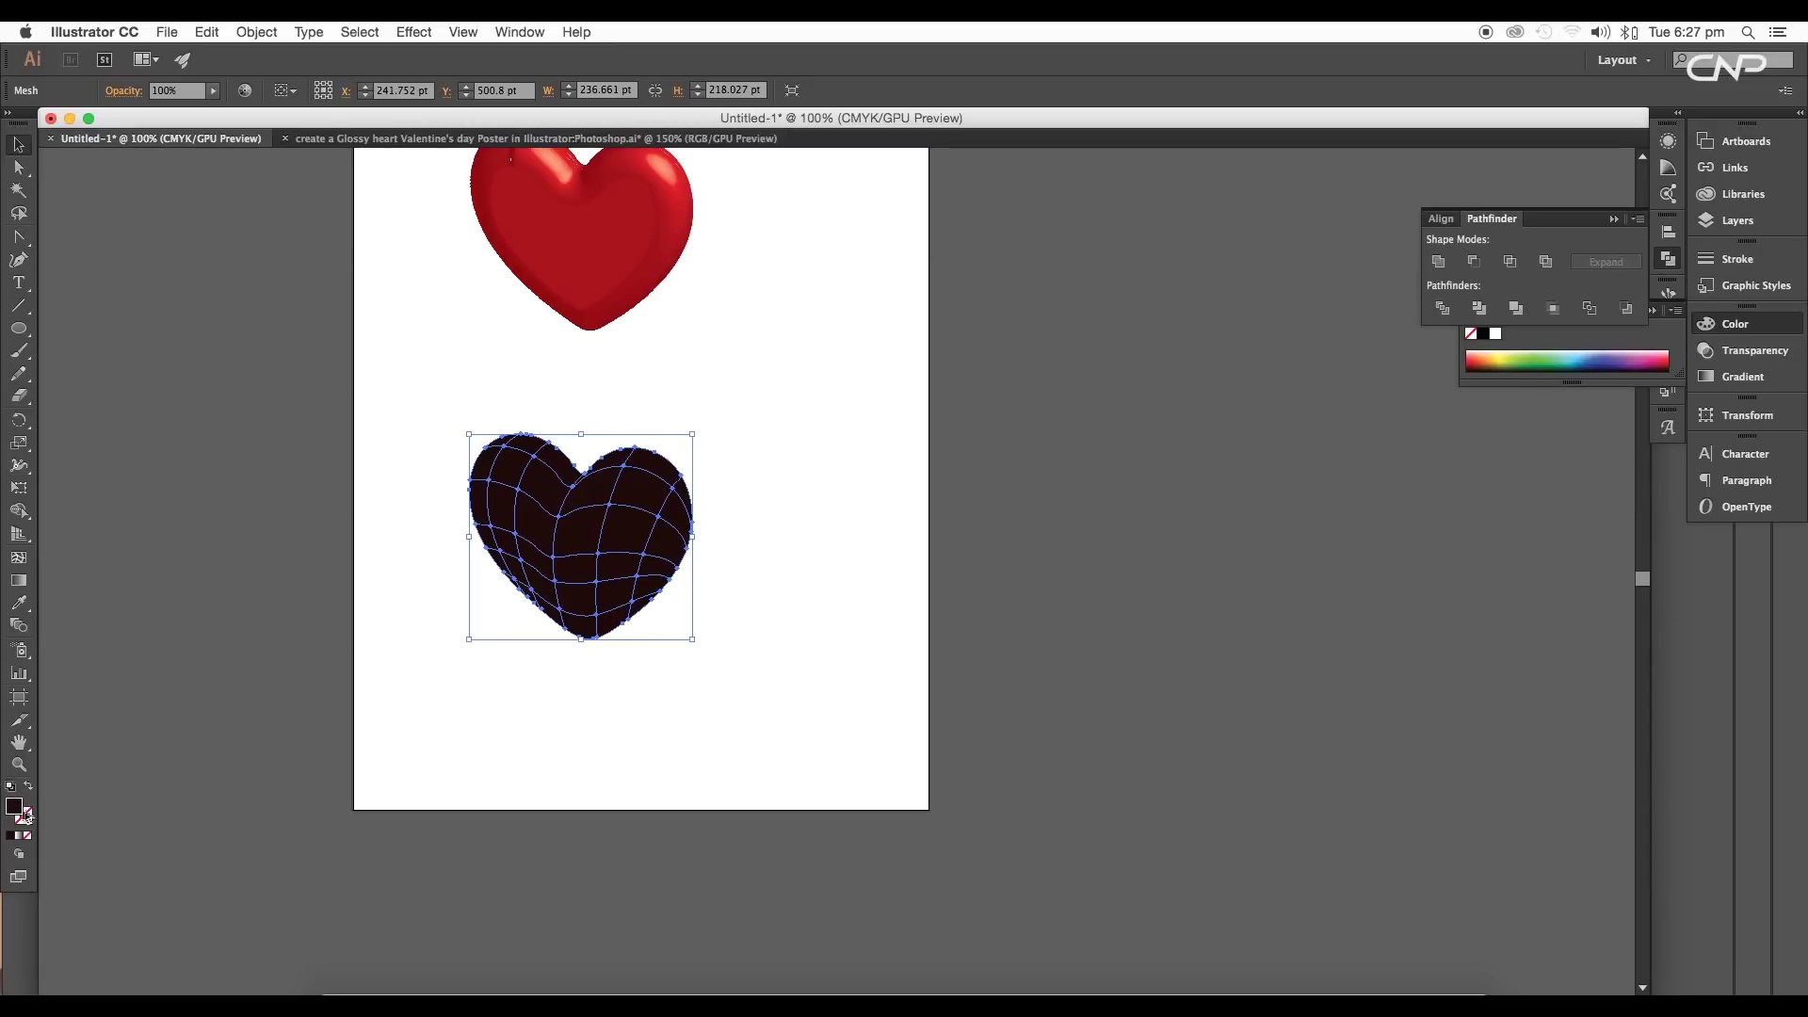
{"action": "double_click", "coordinate": [17, 808]}
{"action": "mouse_move", "coordinate": [507, 619]}
{"action": "left_mouse_down"}
{"action": "mouse_move", "coordinate": [553, 572]}
{"action": "mouse_move", "coordinate": [809, 528]}
{"action": "mouse_move", "coordinate": [776, 516]}
{"action": "left_mouse_up"}
{"action": "left_click", "coordinate": [767, 578]}
{"action": "scroll", "coordinate": [644, 522], "scroll_direction": "up", "scroll_amount": 4}
{"action": "scroll", "coordinate": [815, 537], "scroll_direction": "down", "scroll_amount": 1}
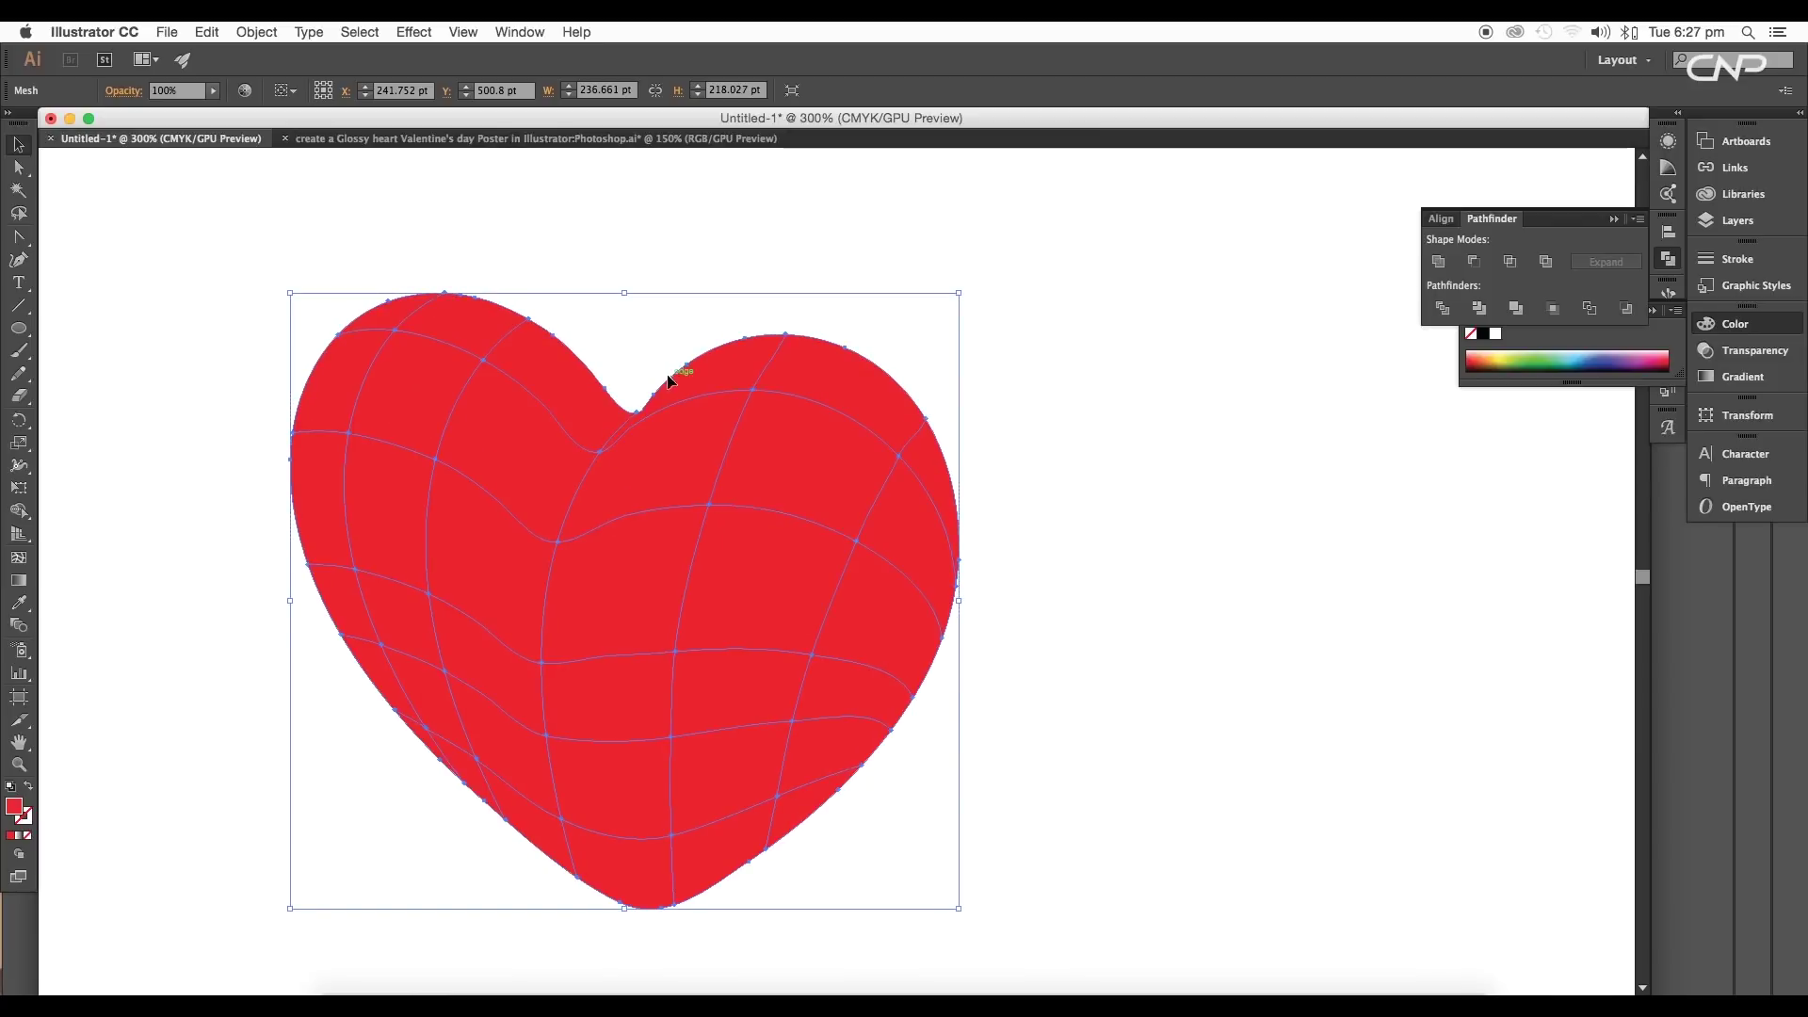
Select the mesh points along the heart's right edge, from the top of the right lobe down, and colour them dark red a00000.
{"action": "left_click", "coordinate": [18, 167]}
{"action": "left_click_drag", "start_coordinate": [707, 294], "coordinate": [915, 440]}
{"action": "left_click_drag", "start_coordinate": [1015, 649], "coordinate": [962, 554]}
{"action": "left_click_drag", "start_coordinate": [983, 747], "coordinate": [934, 625]}
{"action": "left_click_drag", "start_coordinate": [943, 780], "coordinate": [882, 673]}
{"action": "left_click_drag", "start_coordinate": [904, 871], "coordinate": [827, 753]}
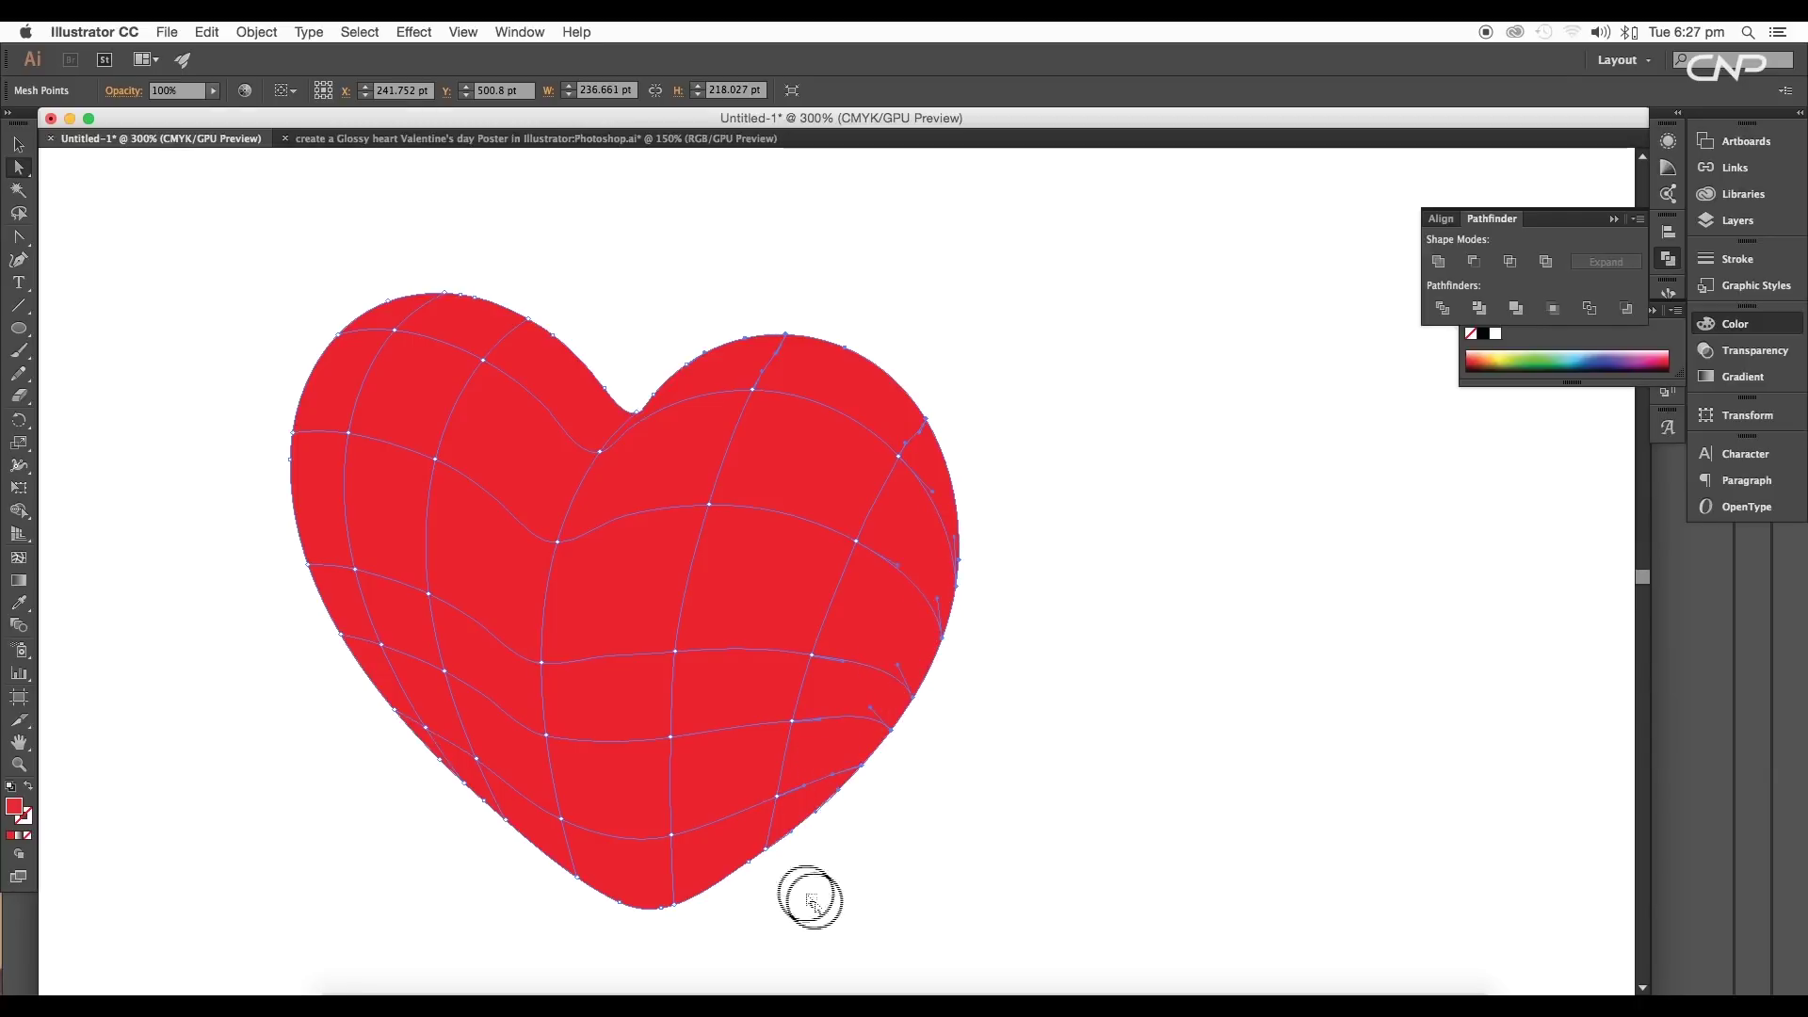
{"action": "left_click_drag", "start_coordinate": [812, 900], "coordinate": [732, 843]}
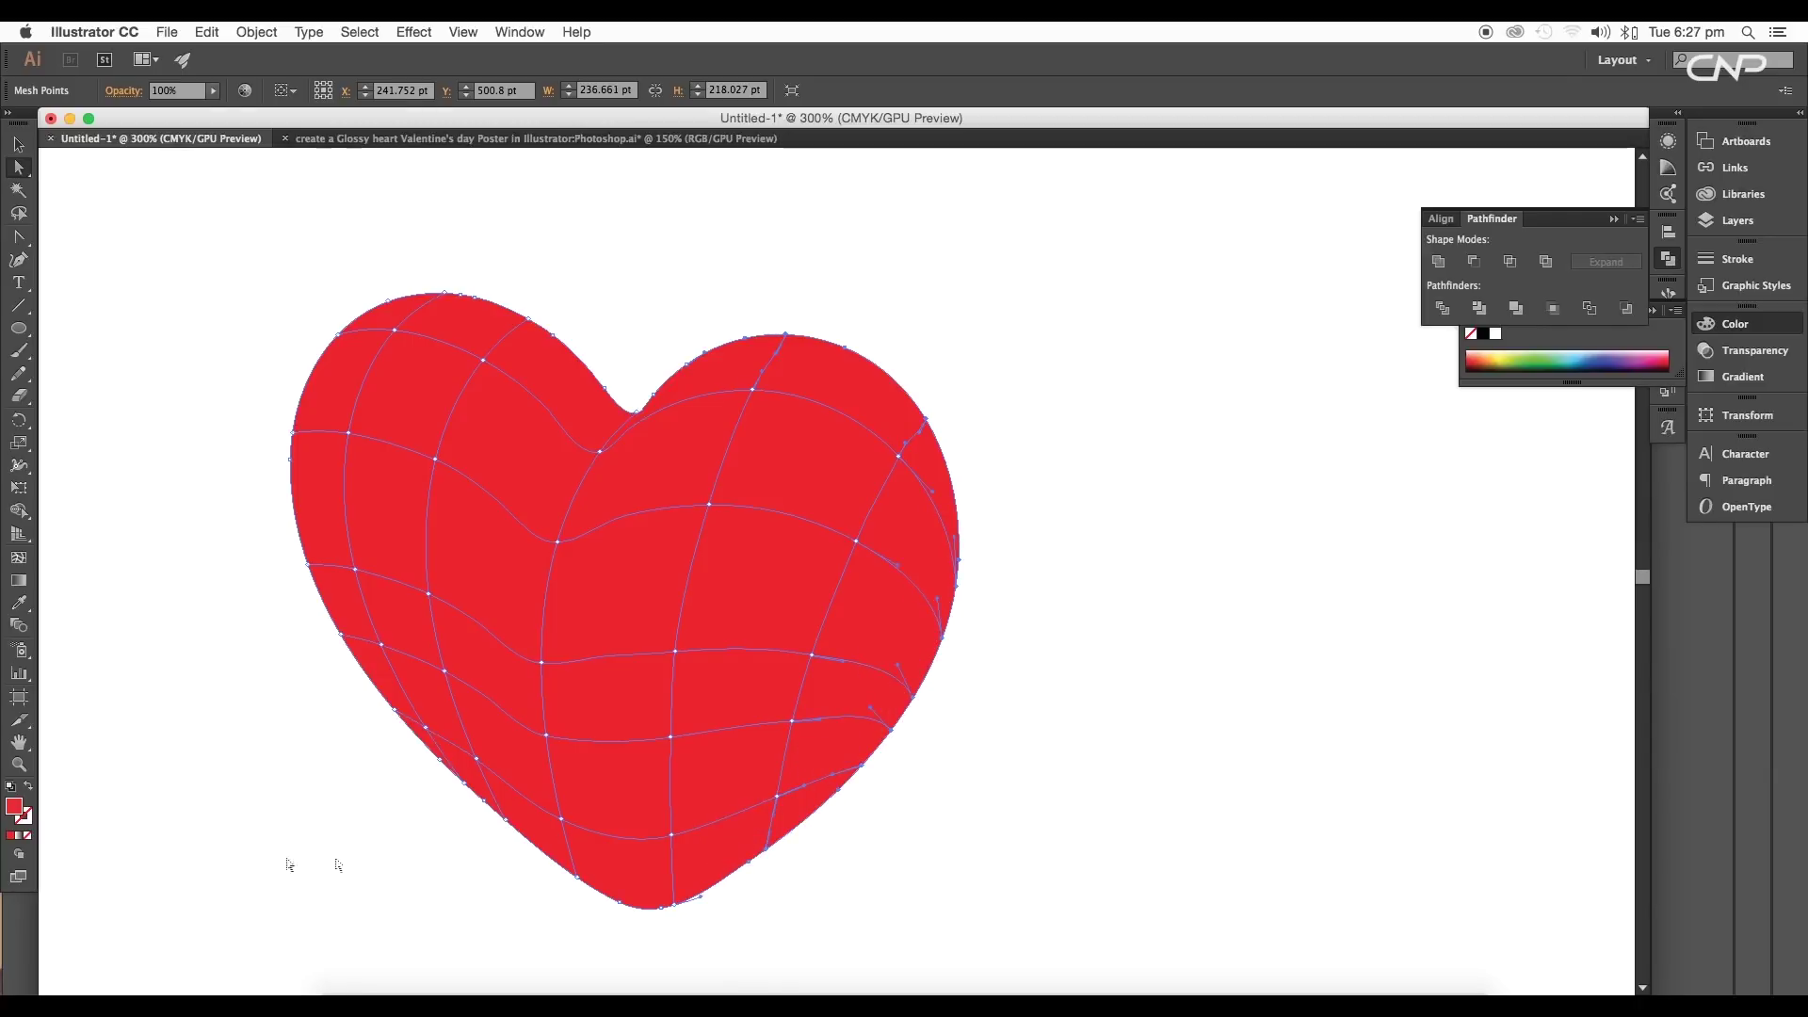
{"action": "double_click", "coordinate": [16, 809]}
{"action": "left_click_drag", "start_coordinate": [661, 521], "coordinate": [1400, 502]}
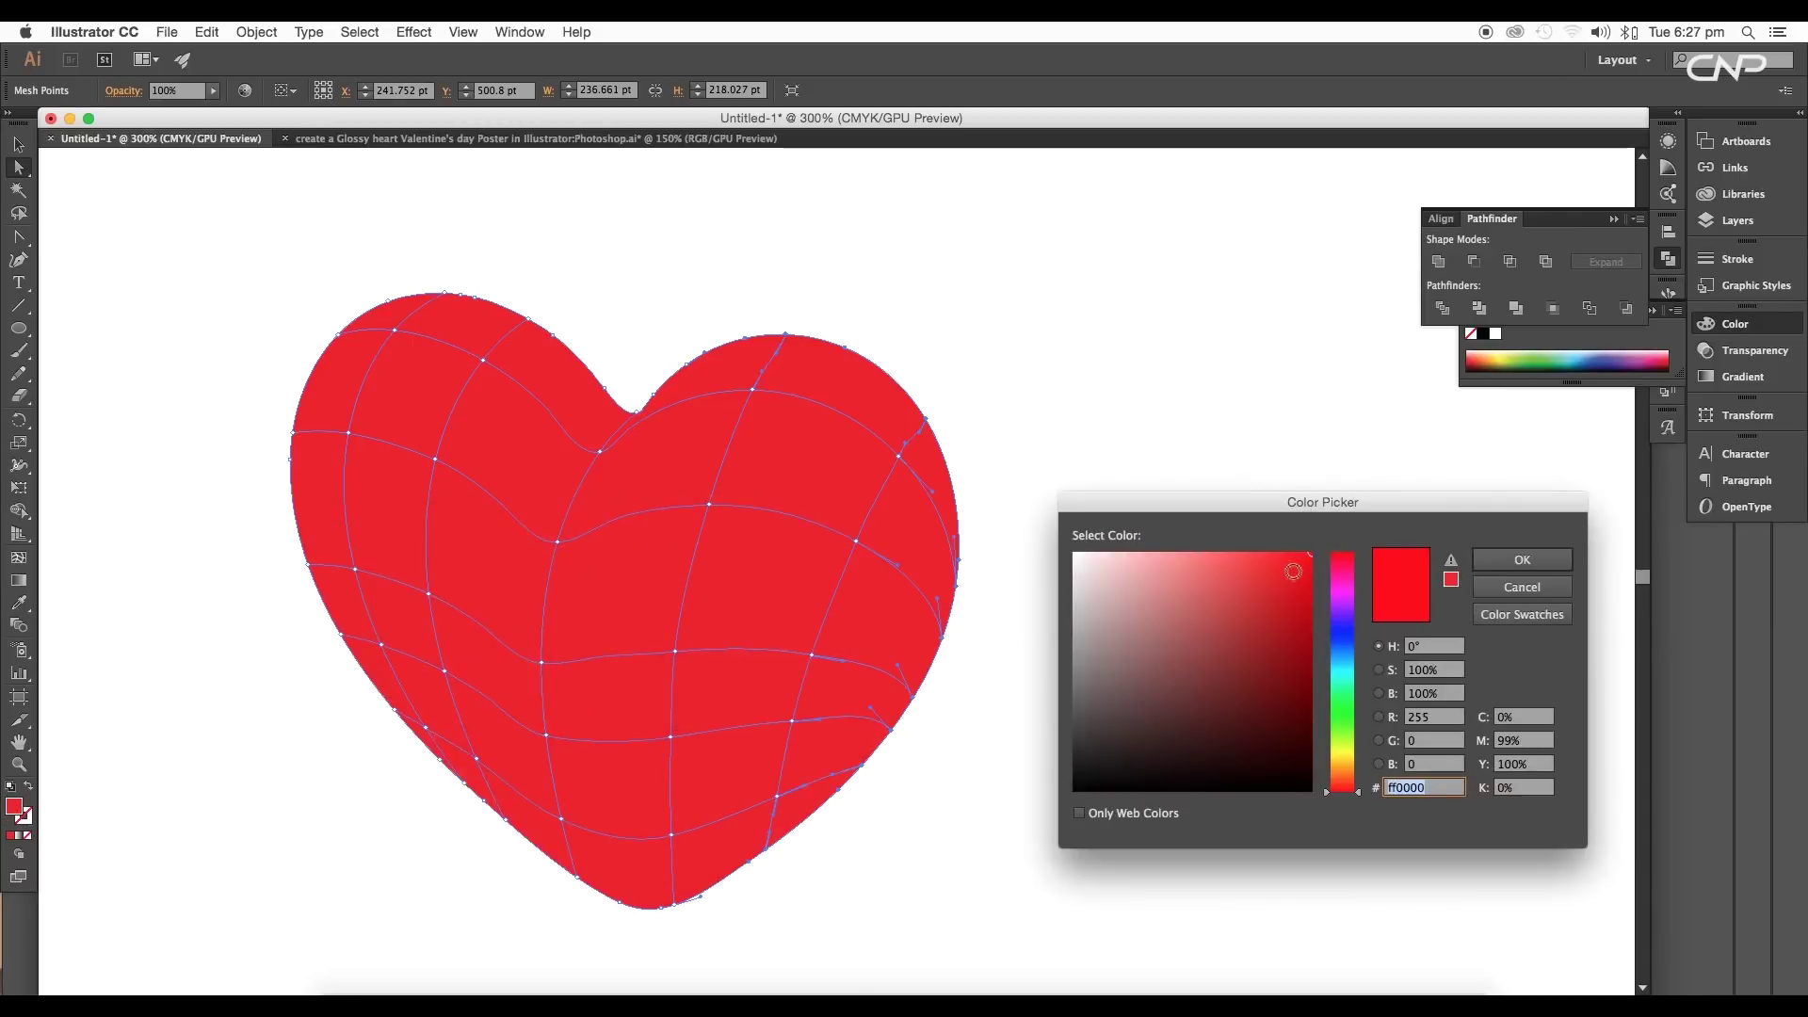
{"action": "left_click_drag", "start_coordinate": [1291, 574], "coordinate": [1316, 638]}
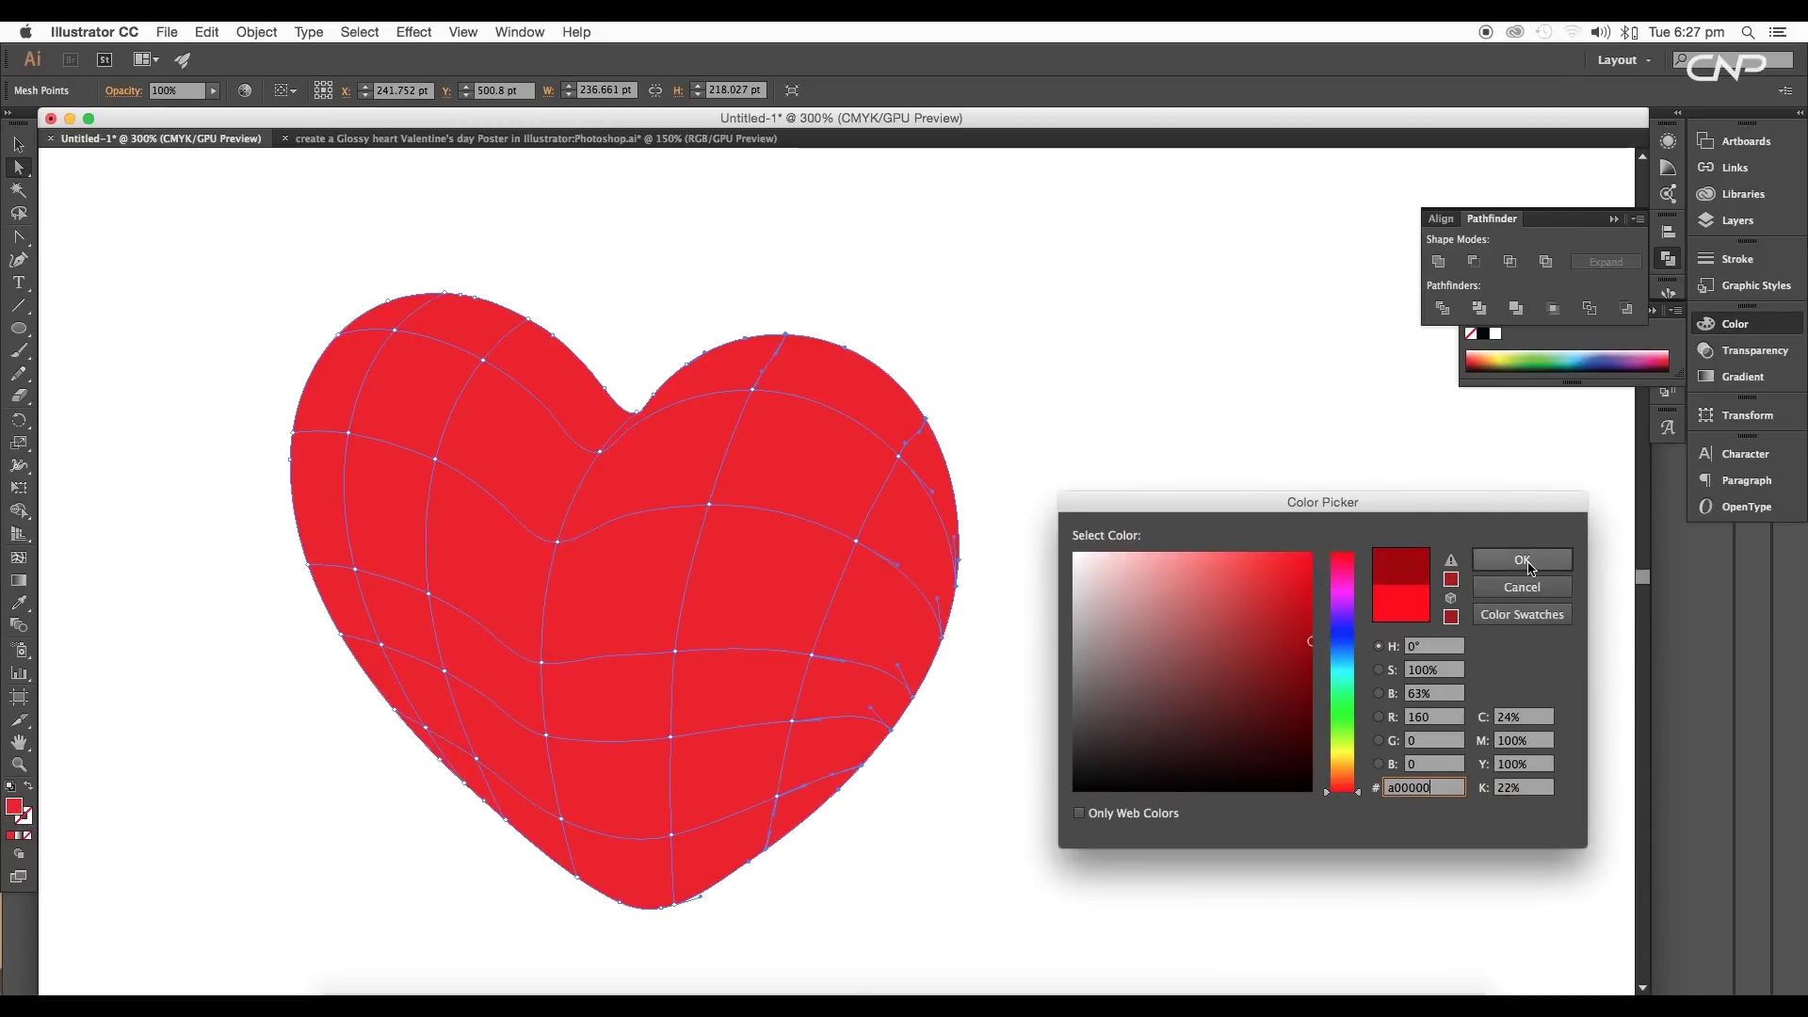
{"action": "left_click", "coordinate": [1522, 559]}
Colour the mesh points along the heart's bottom tip and lower left edge dark red at about 54% brightness.
{"action": "scroll", "coordinate": [1224, 614], "scroll_direction": "down", "scroll_amount": 2}
{"action": "scroll", "coordinate": [1222, 614], "scroll_direction": "down", "scroll_amount": 1}
{"action": "left_click_drag", "start_coordinate": [1125, 680], "coordinate": [1169, 554]}
{"action": "scroll", "coordinate": [1083, 616], "scroll_direction": "up", "scroll_amount": 1}
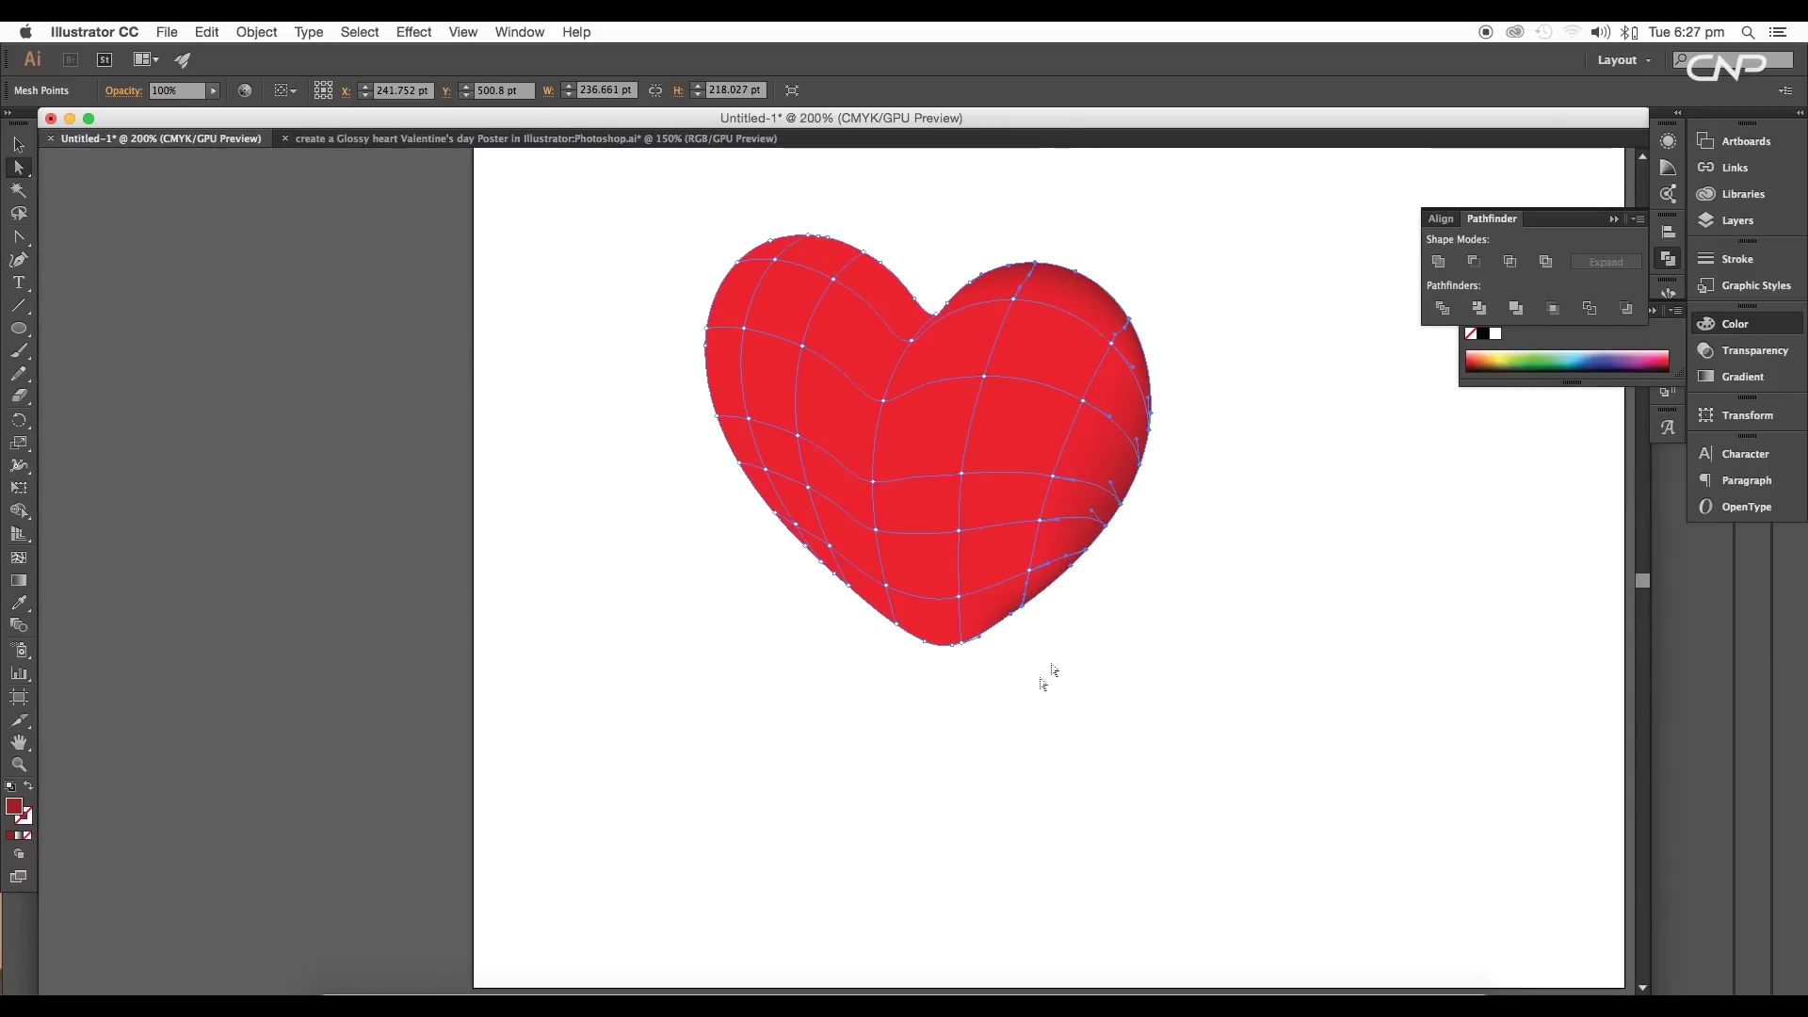
{"action": "left_click_drag", "start_coordinate": [996, 742], "coordinate": [880, 619]}
{"action": "left_click_drag", "start_coordinate": [916, 678], "coordinate": [878, 613]}
{"action": "left_click_drag", "start_coordinate": [894, 644], "coordinate": [824, 570]}
{"action": "left_click_drag", "start_coordinate": [752, 497], "coordinate": [781, 525]}
{"action": "left_click_drag", "start_coordinate": [733, 456], "coordinate": [747, 460]}
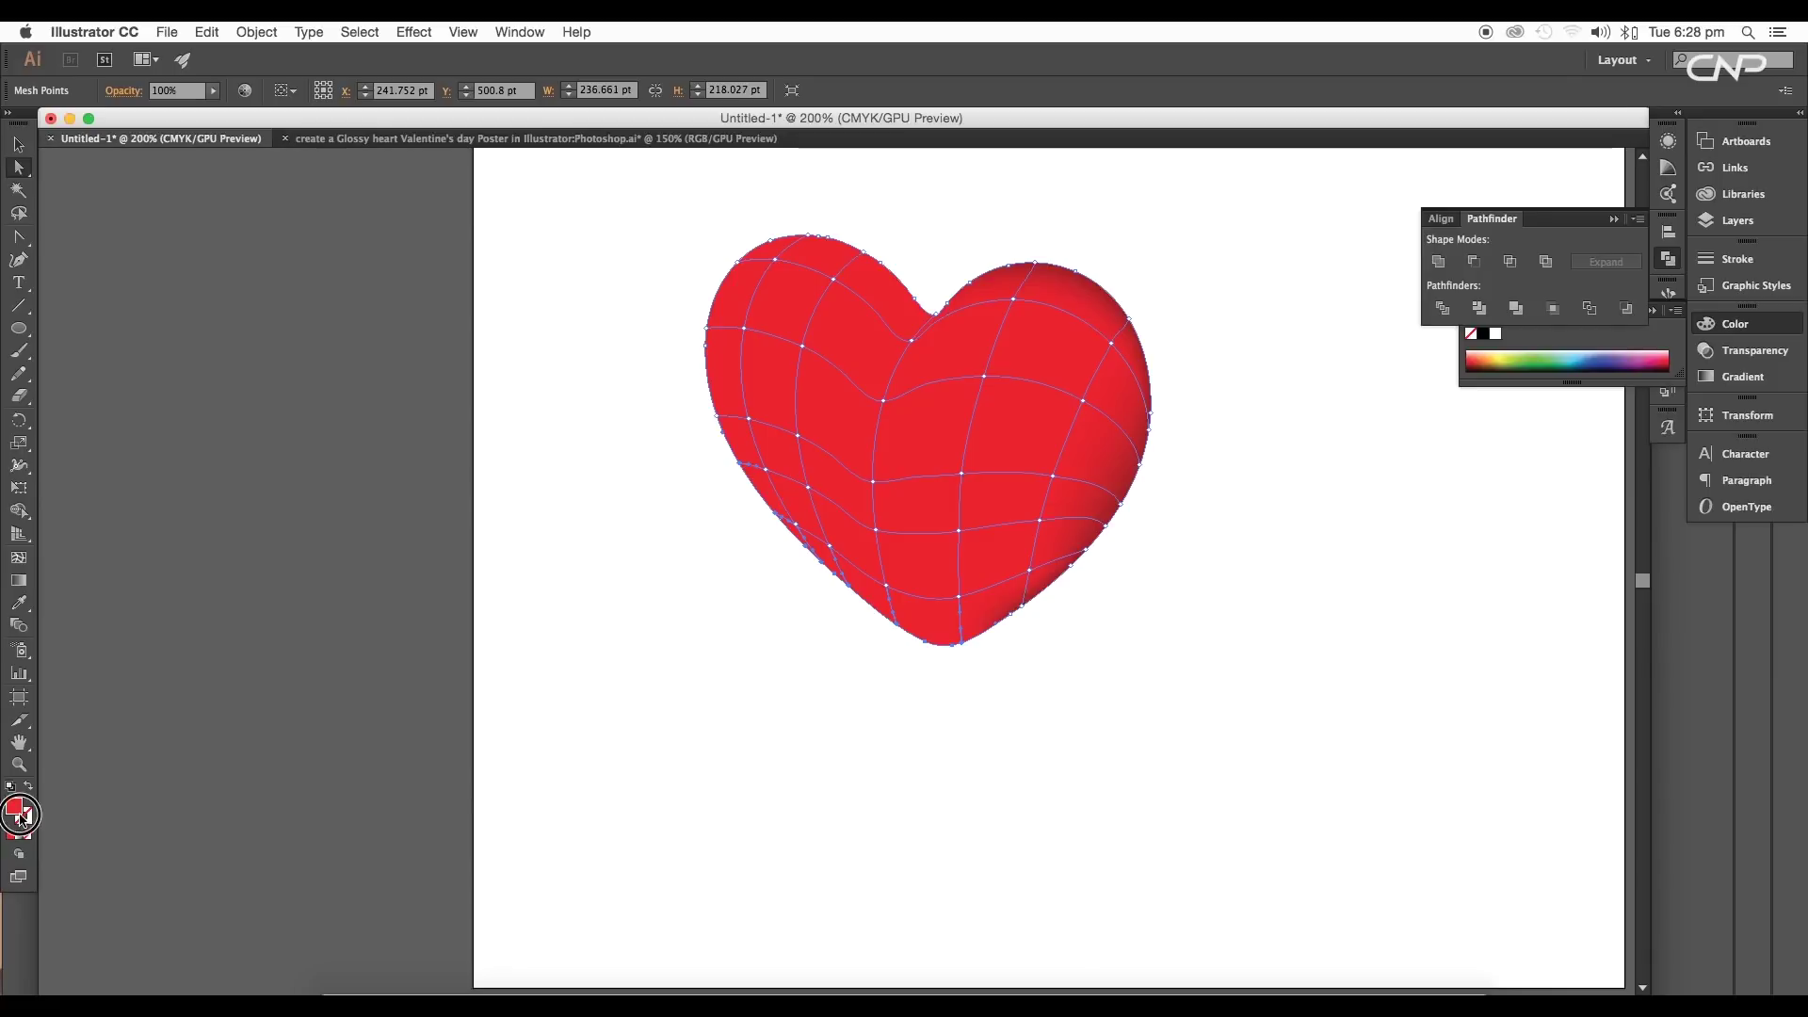
{"action": "double_click", "coordinate": [16, 808]}
{"action": "left_click", "coordinate": [1310, 664]}
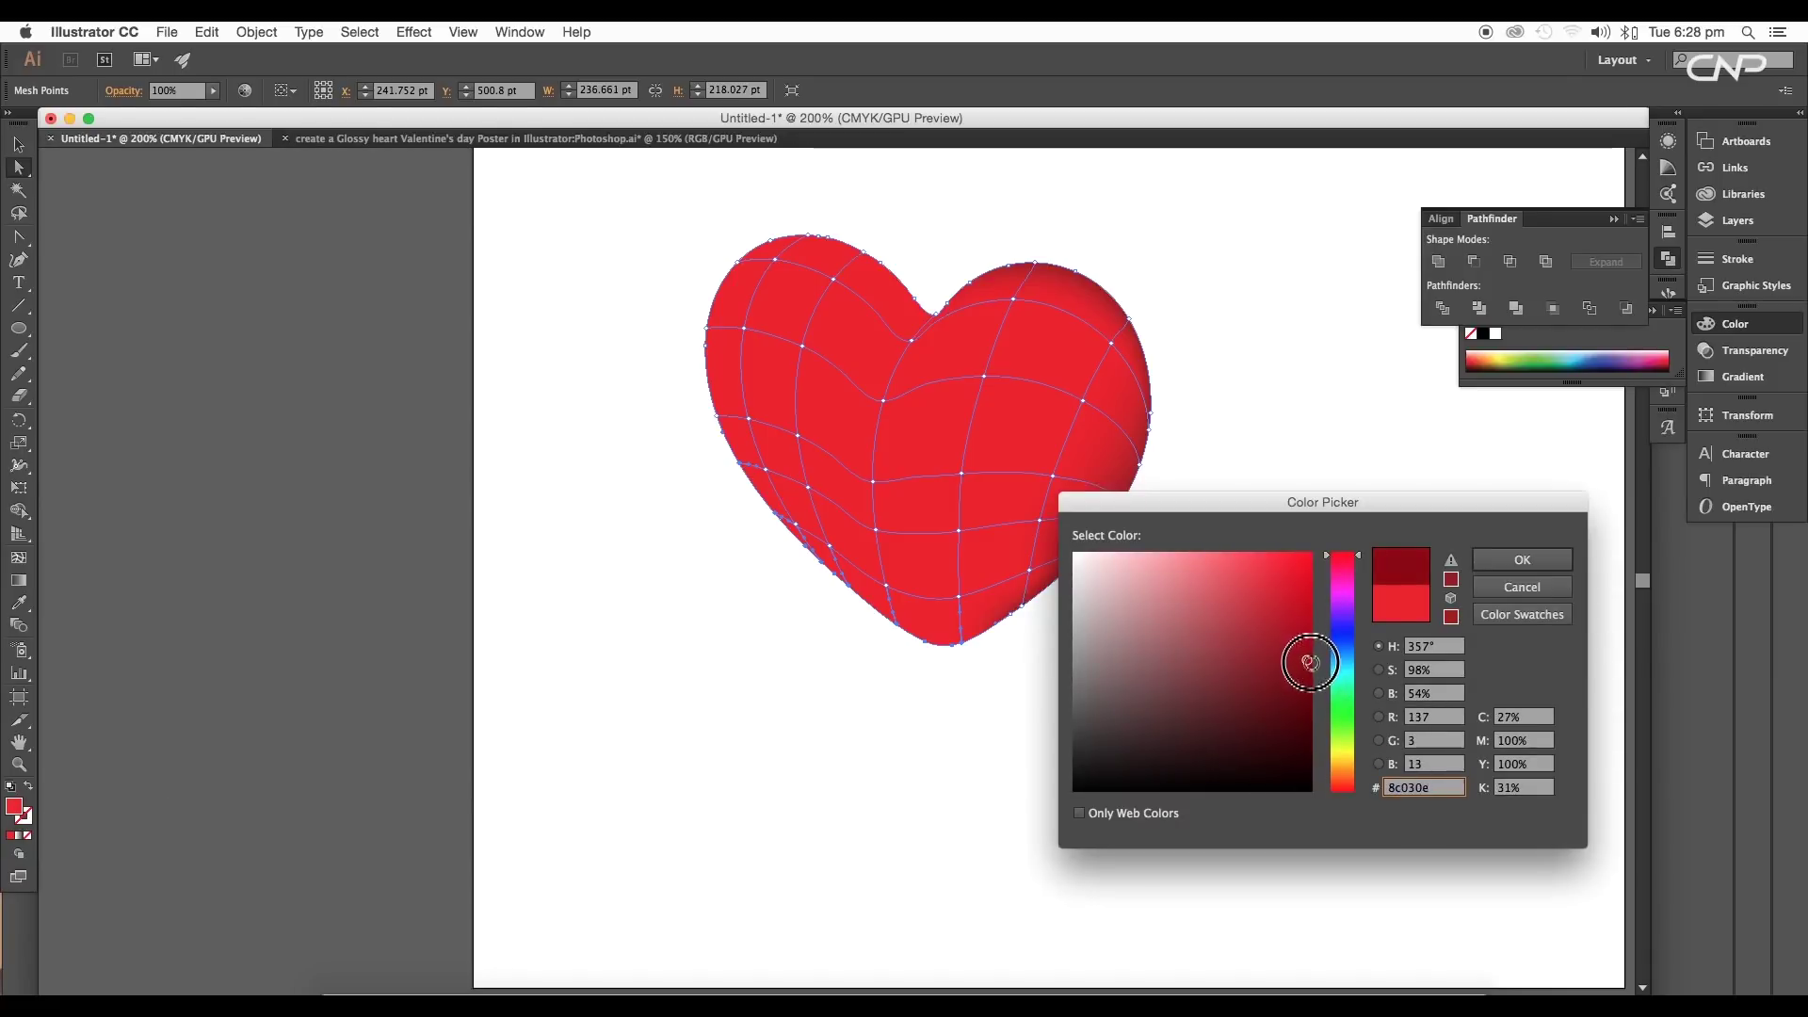
{"action": "left_click", "coordinate": [1486, 569]}
Select the mesh point missed on the heart's lower right edge and recolour it dark red to match its neighbours.
{"action": "left_click_drag", "start_coordinate": [1170, 688], "coordinate": [1155, 710]}
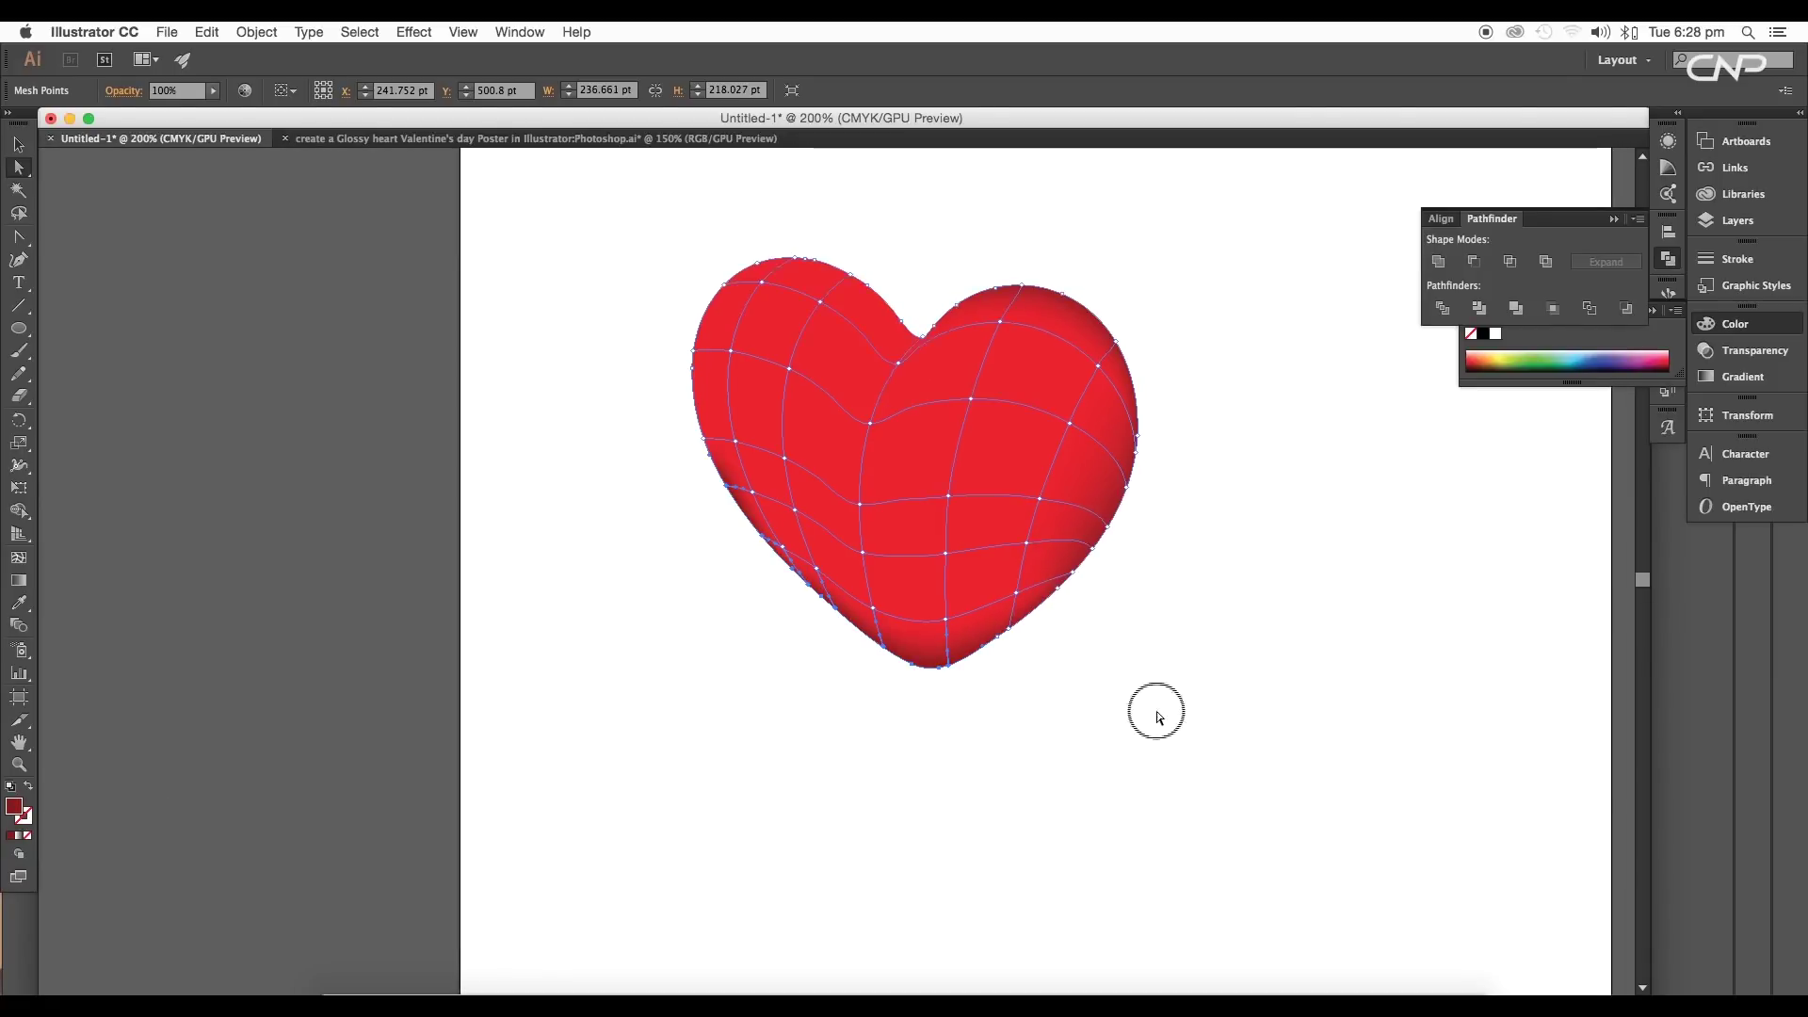
{"action": "left_click", "coordinate": [1155, 710]}
{"action": "scroll", "coordinate": [1014, 652], "scroll_direction": "up", "scroll_amount": 1}
{"action": "left_click_drag", "start_coordinate": [1241, 476], "coordinate": [1100, 684]}
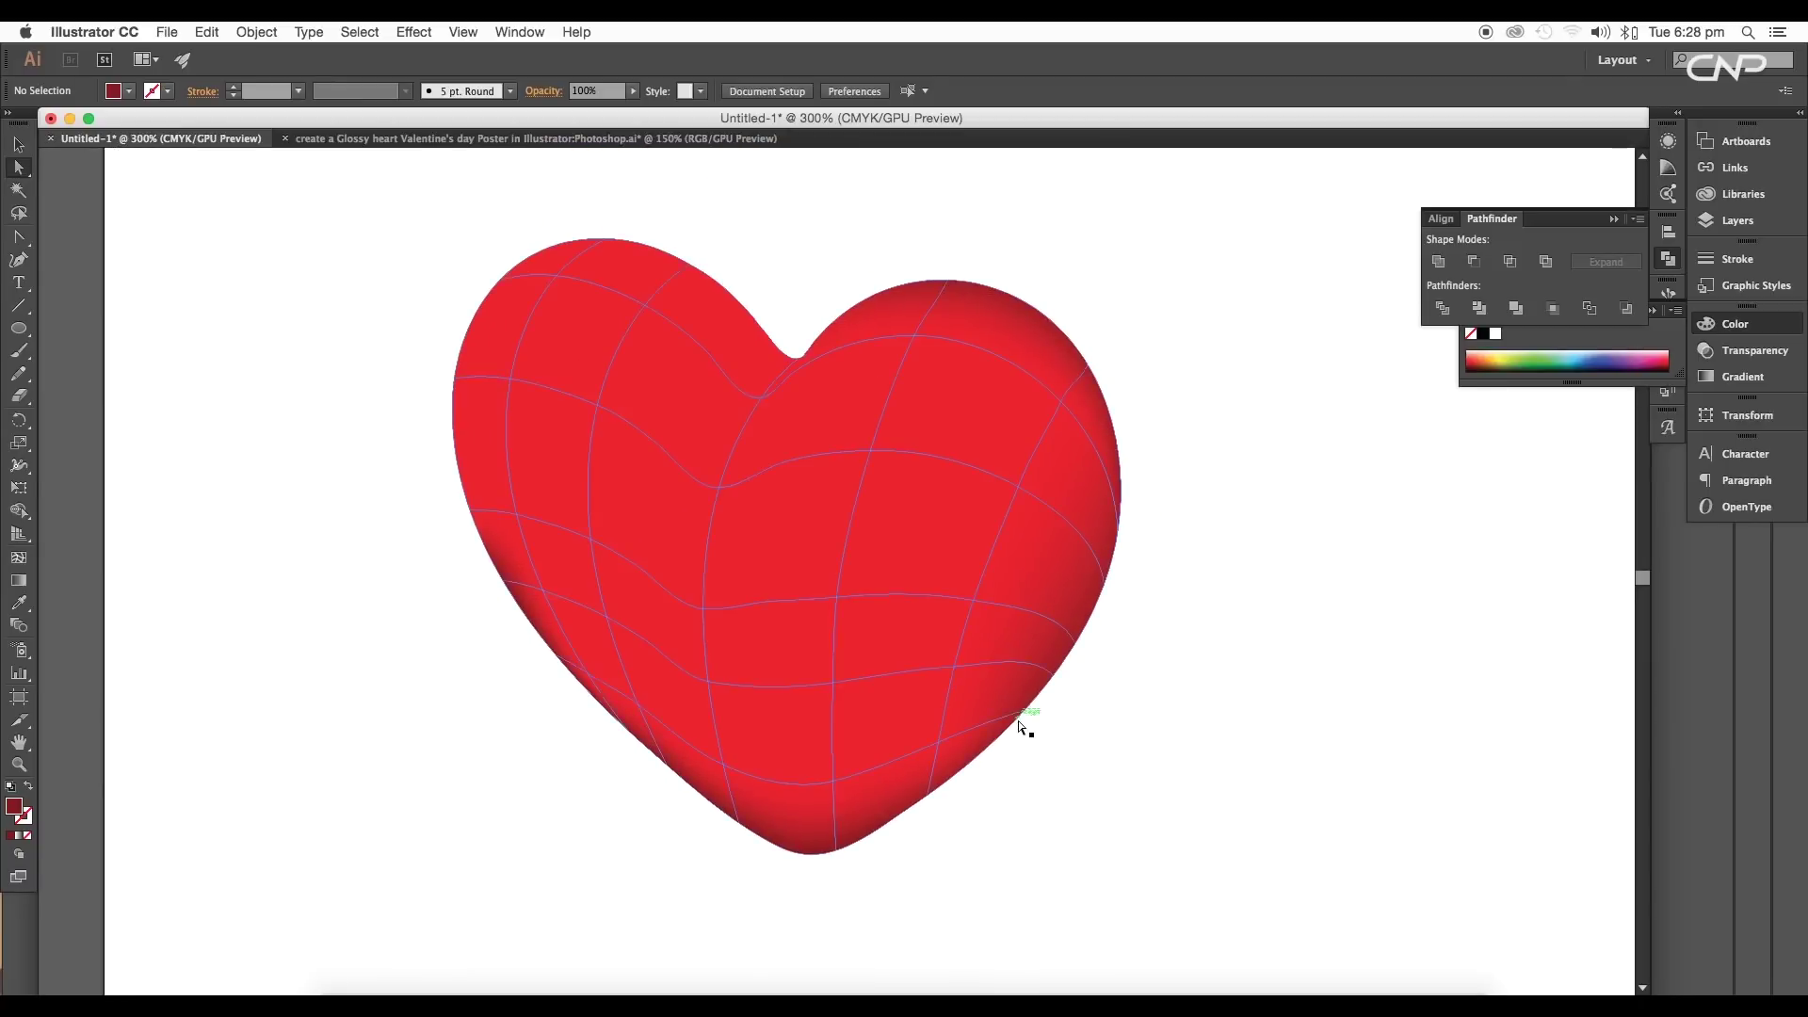
{"action": "left_click", "coordinate": [1022, 718]}
{"action": "left_click_drag", "start_coordinate": [1044, 776], "coordinate": [991, 708]}
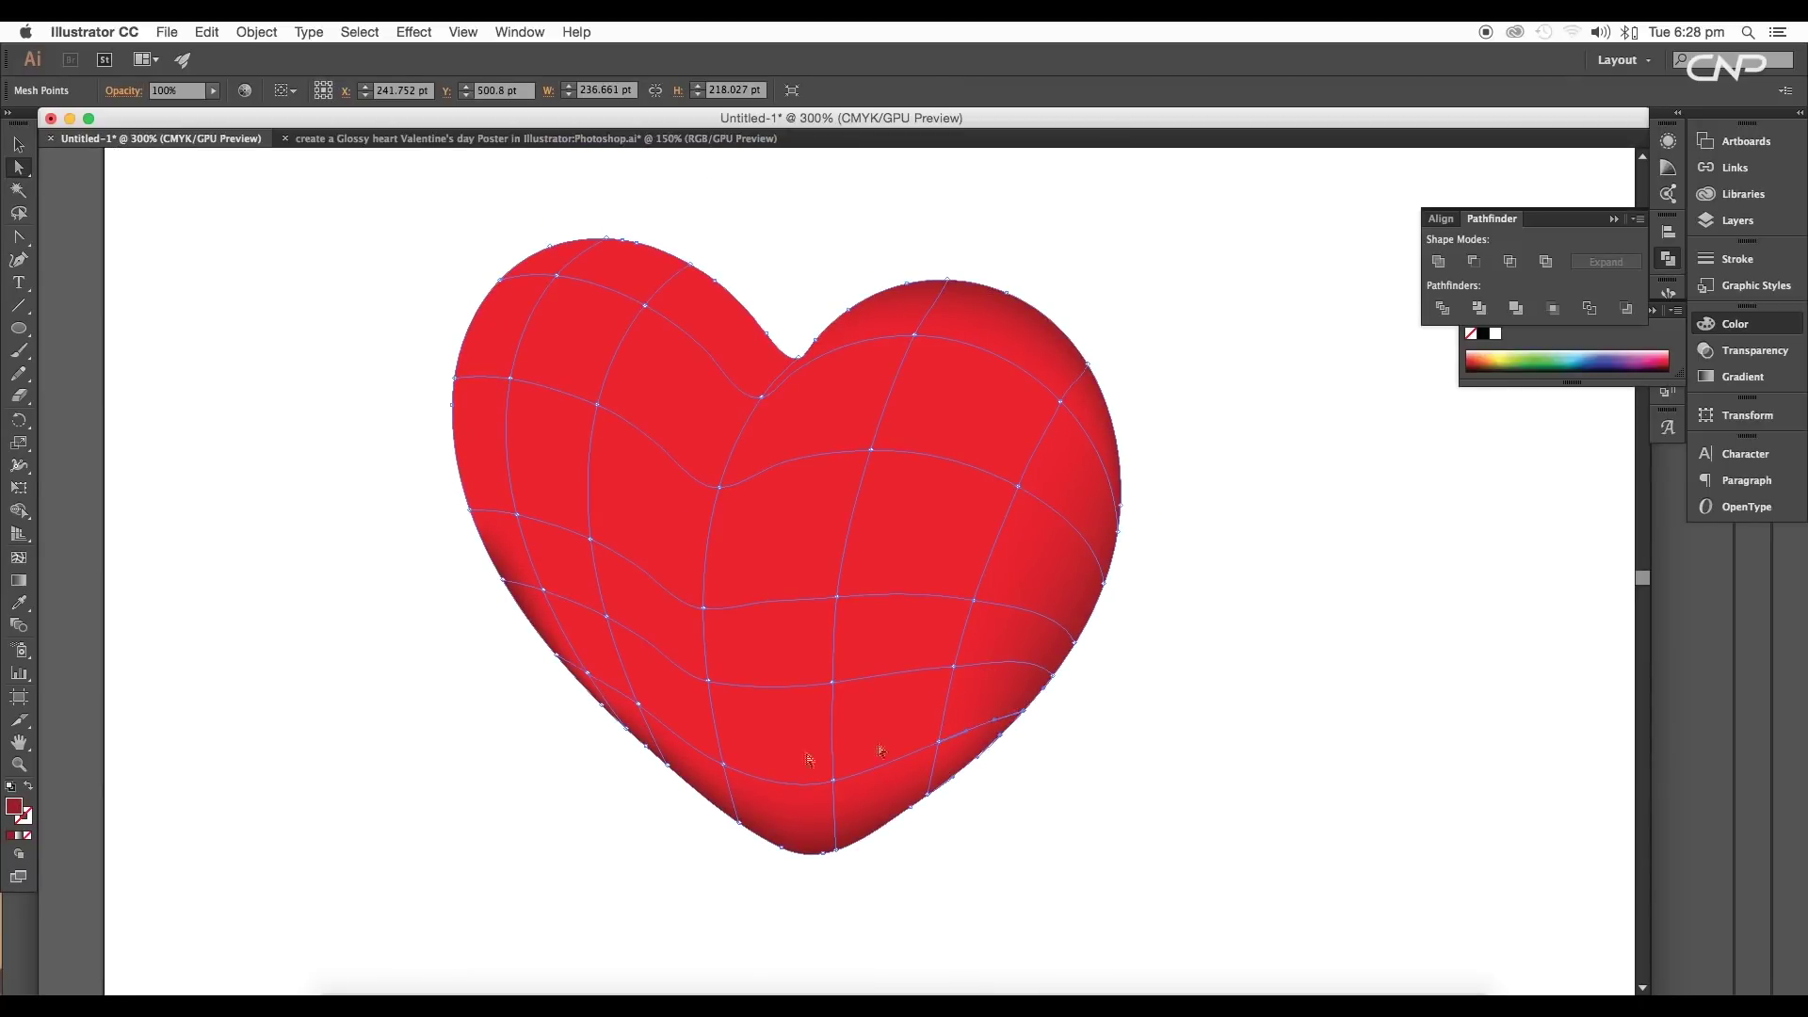
{"action": "double_click", "coordinate": [15, 807]}
{"action": "left_click_drag", "start_coordinate": [1275, 652], "coordinate": [1304, 645]}
{"action": "left_click", "coordinate": [1517, 560]}
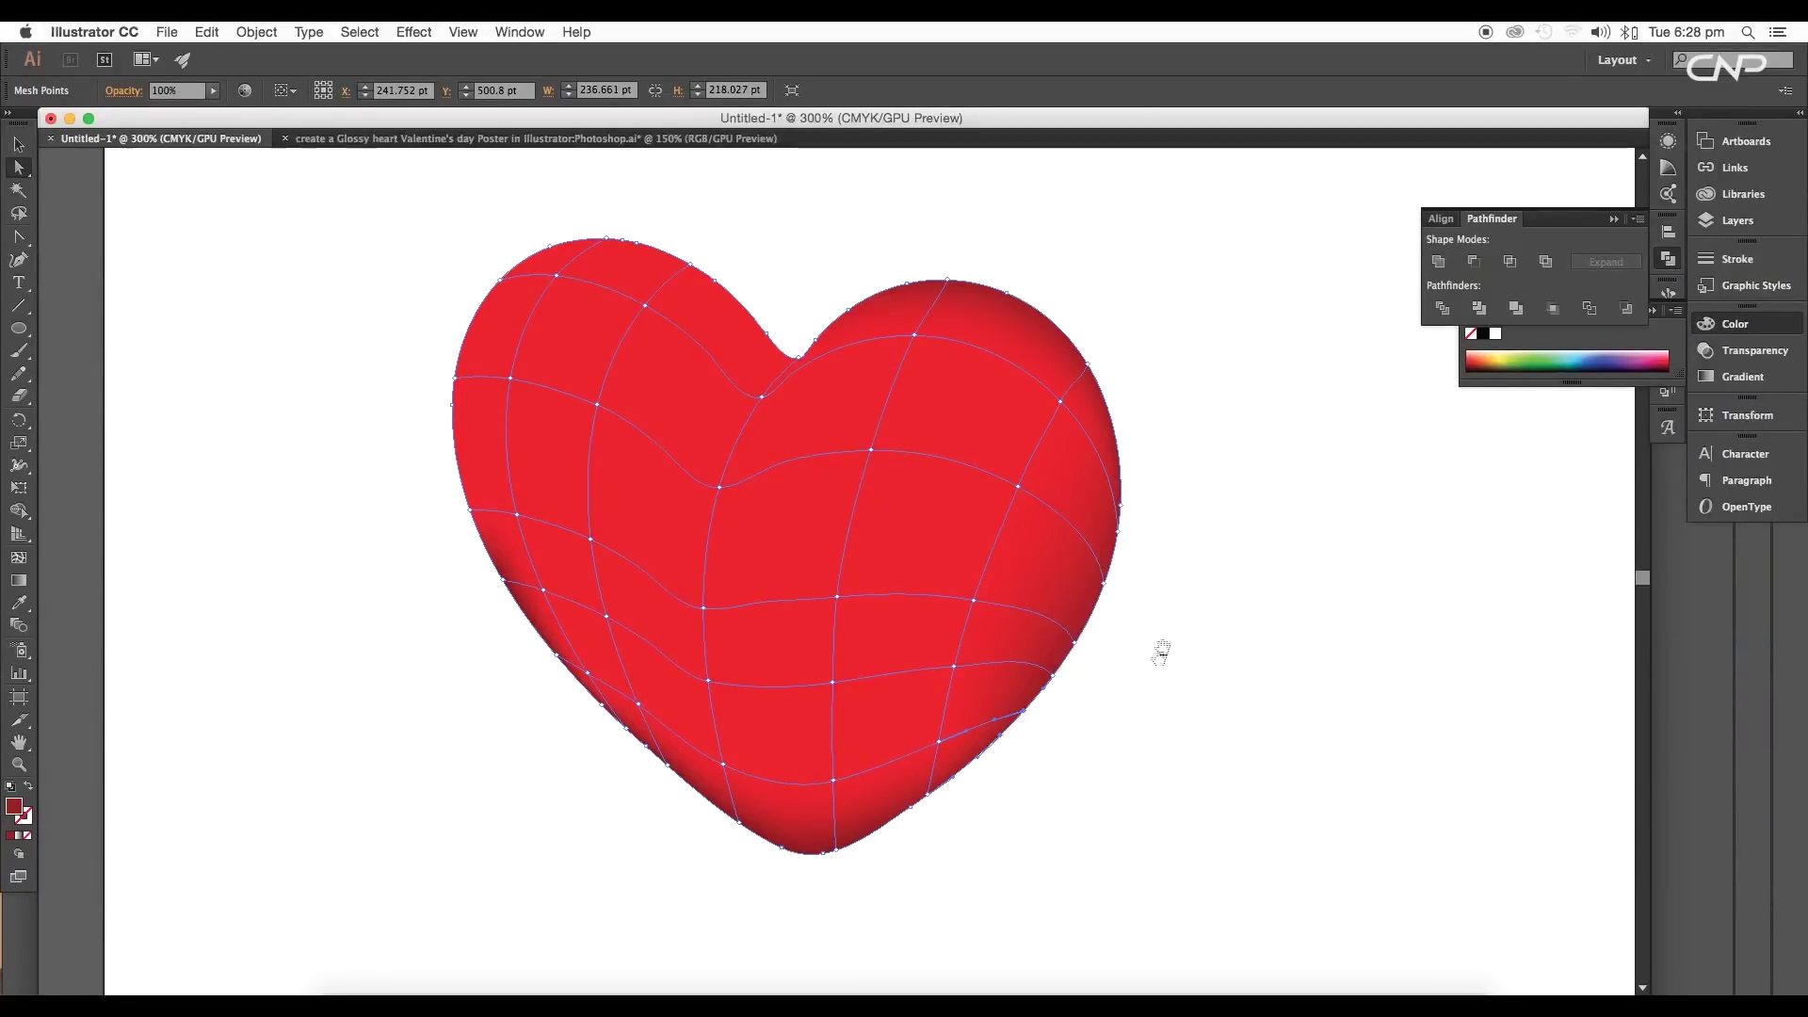
{"action": "left_click_drag", "start_coordinate": [1161, 652], "coordinate": [1170, 709]}
{"action": "left_click", "coordinate": [1300, 507]}
Colour the mesh points along the tops of both lobes and the cleft dark red, with hue 357° and 54% brightness.
{"action": "left_click_drag", "start_coordinate": [1141, 539], "coordinate": [1329, 600]}
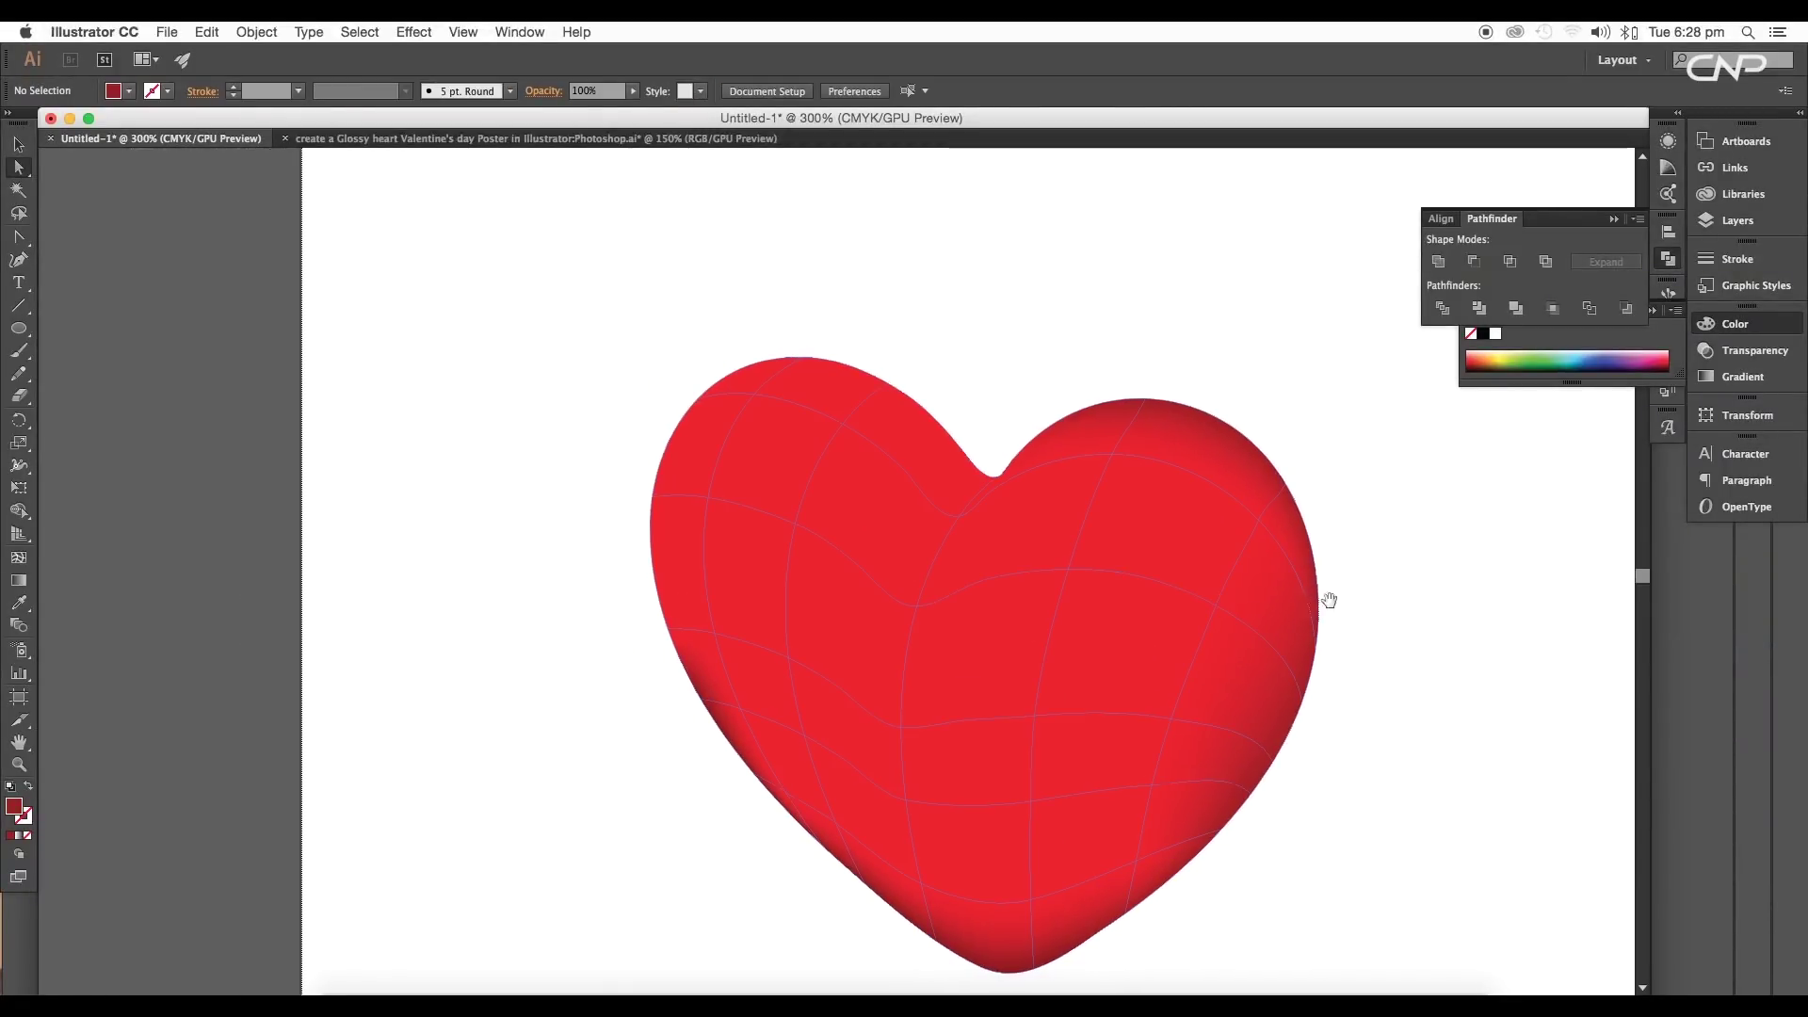
{"action": "left_click_drag", "start_coordinate": [701, 268], "coordinate": [998, 479]}
{"action": "left_click_drag", "start_coordinate": [1044, 391], "coordinate": [1119, 406]}
{"action": "left_click_drag", "start_coordinate": [1128, 365], "coordinate": [1160, 404]}
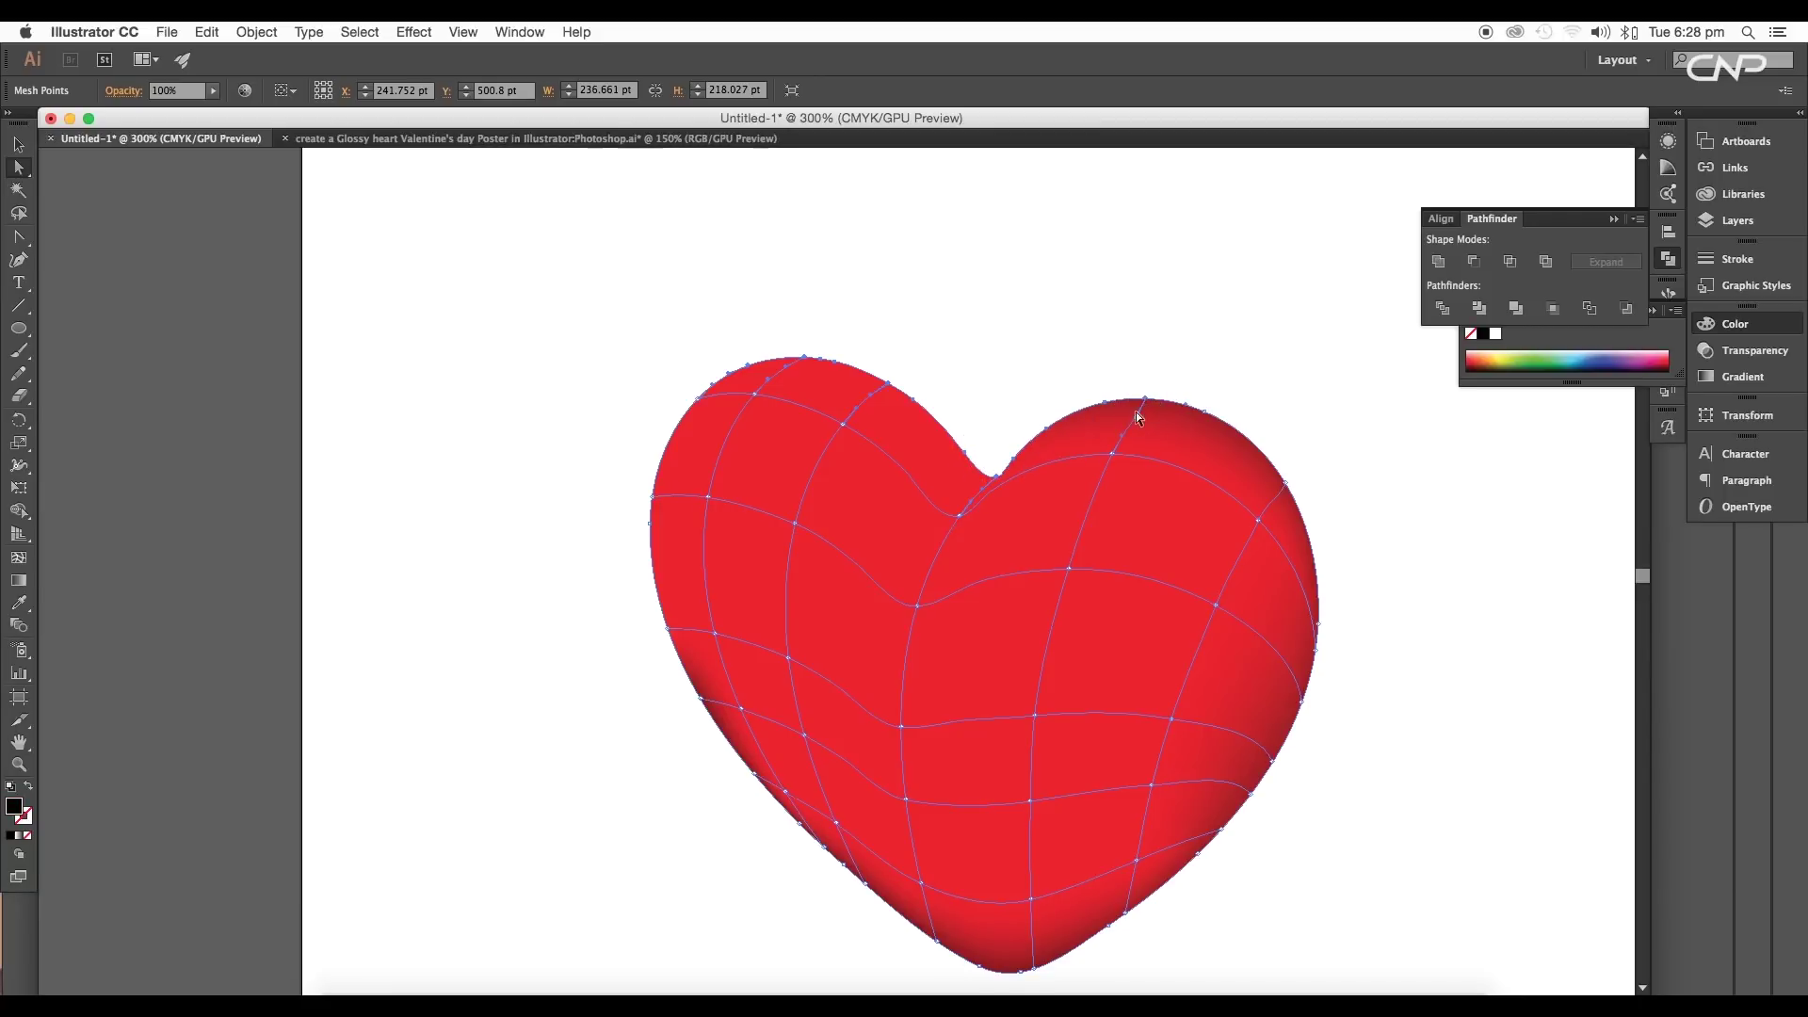
{"action": "double_click", "coordinate": [14, 806]}
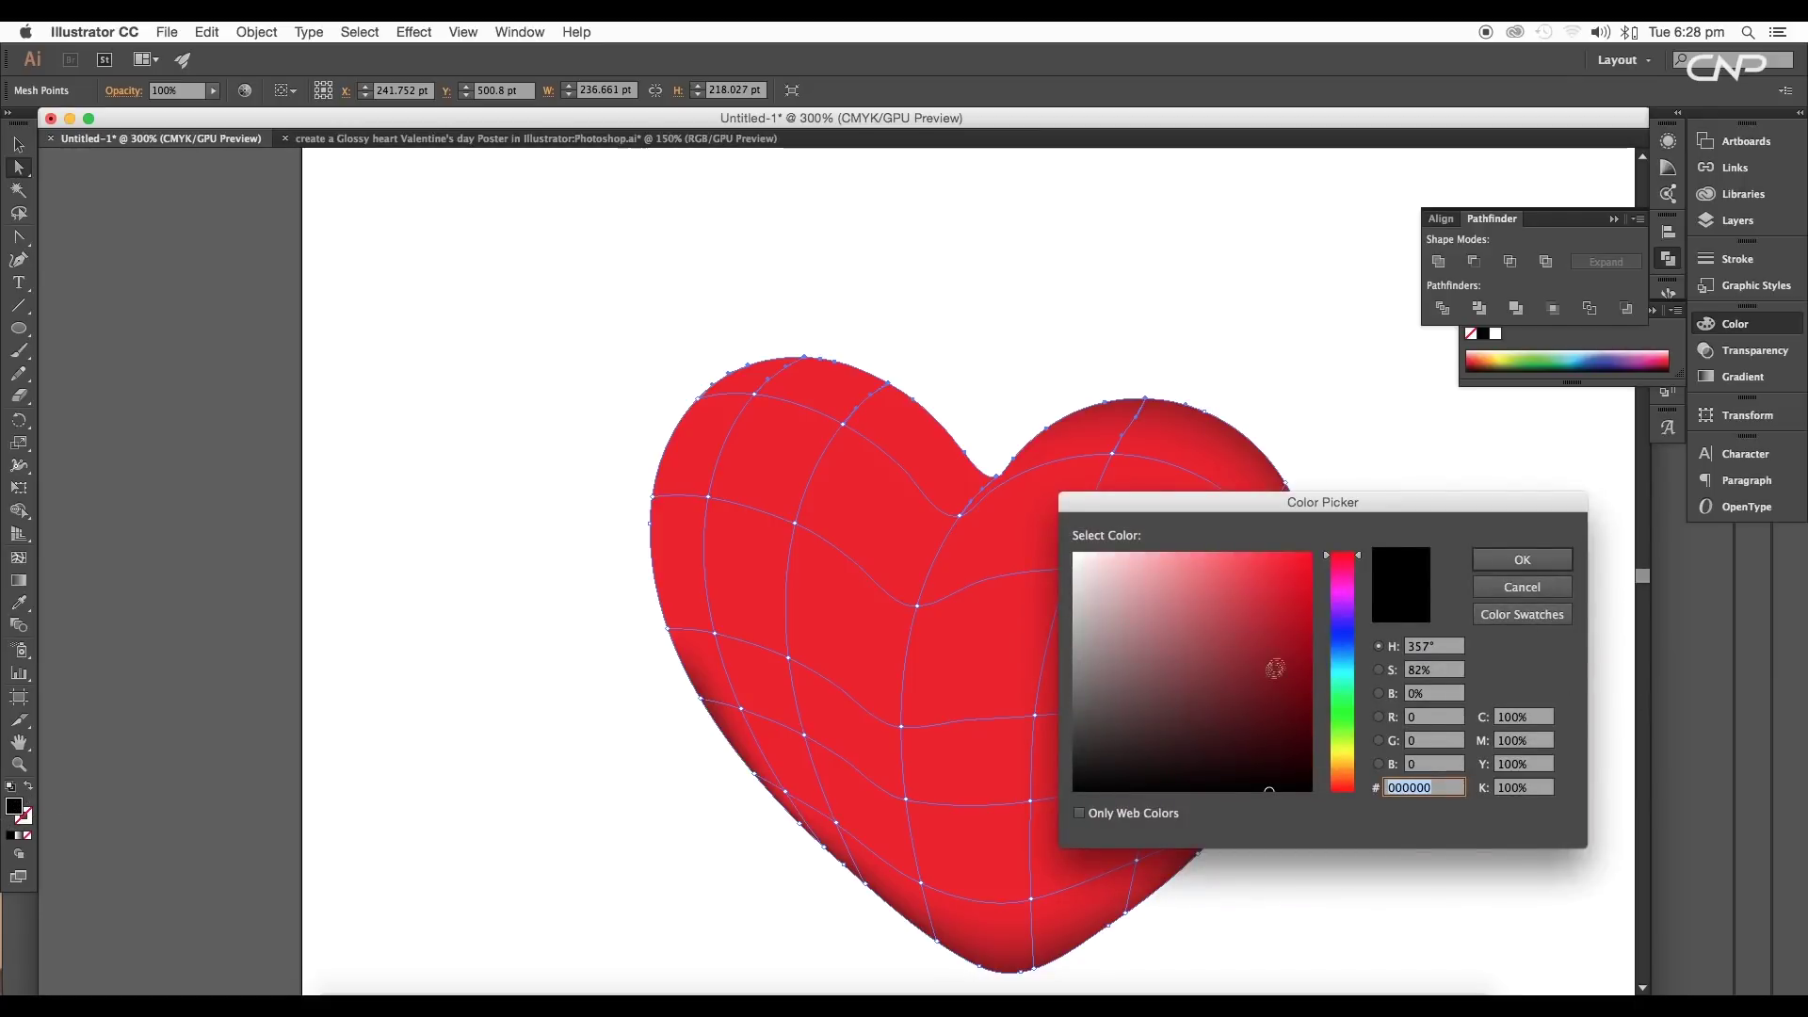
{"action": "left_click_drag", "start_coordinate": [1301, 646], "coordinate": [1312, 664]}
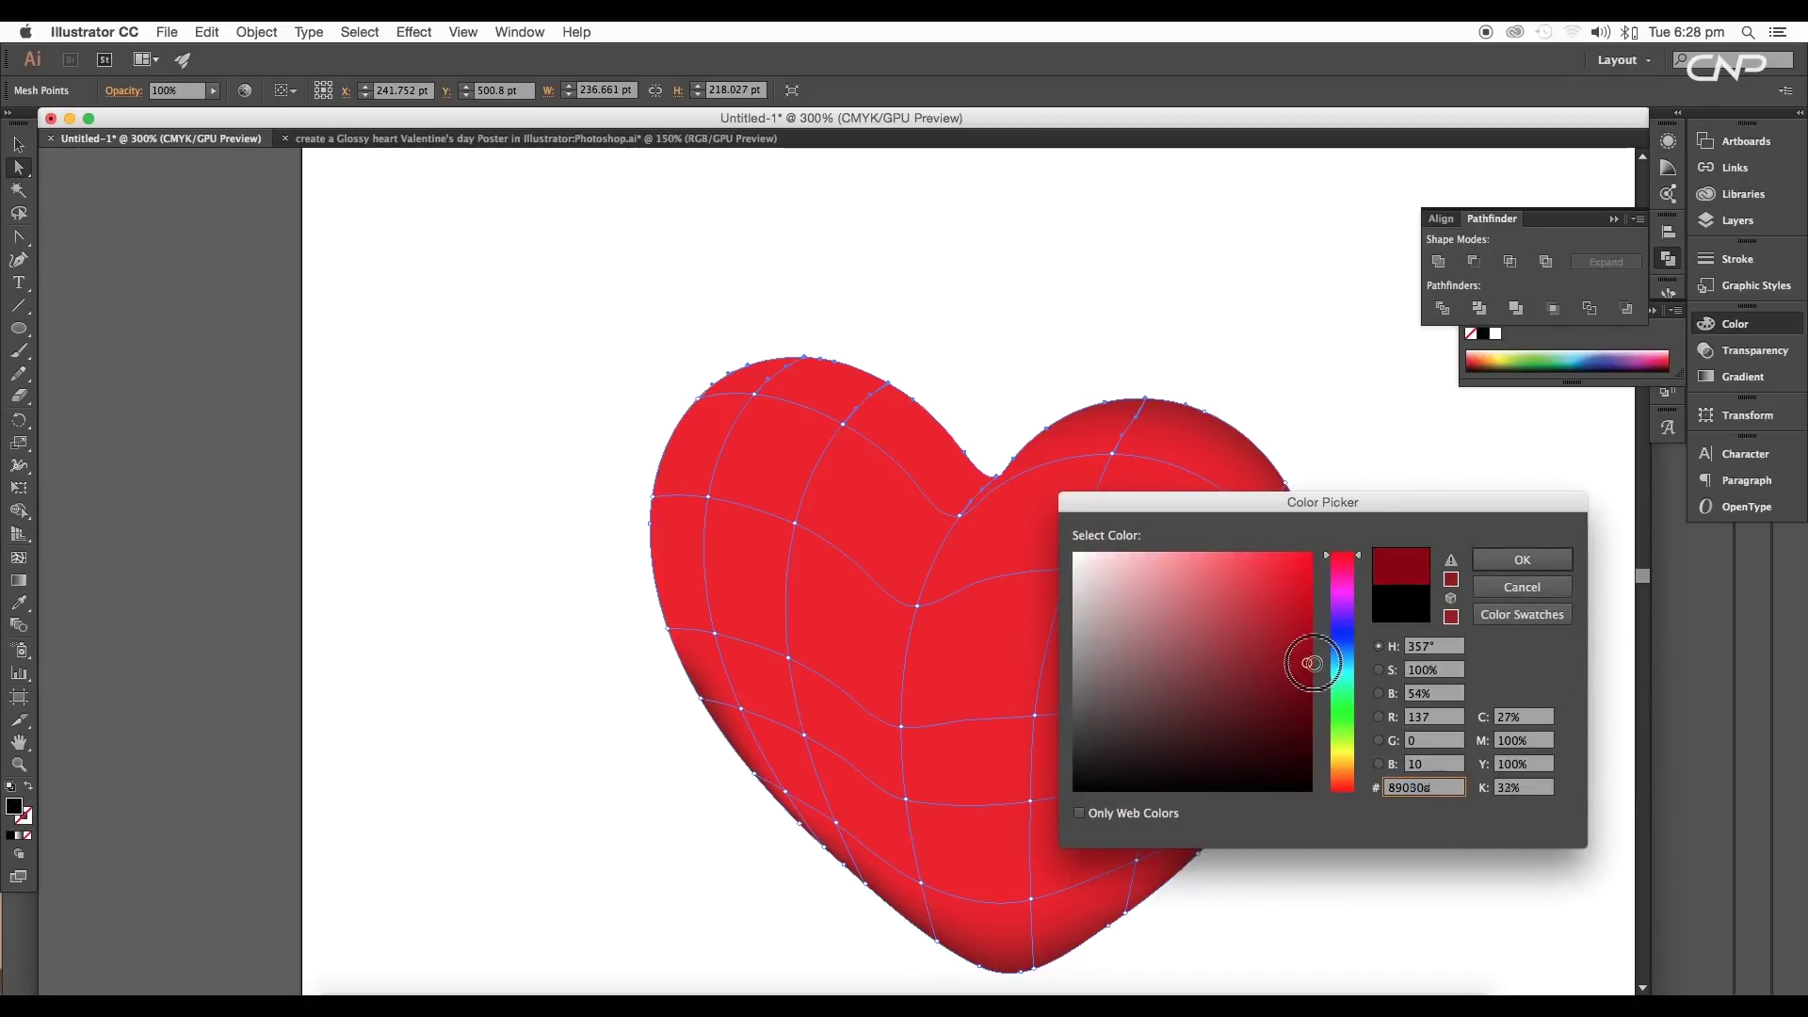
{"action": "left_click", "coordinate": [1522, 559]}
{"action": "scroll", "coordinate": [1167, 508], "scroll_direction": "right", "scroll_amount": 5}
{"action": "scroll", "coordinate": [1168, 508], "scroll_direction": "down", "scroll_amount": 2}
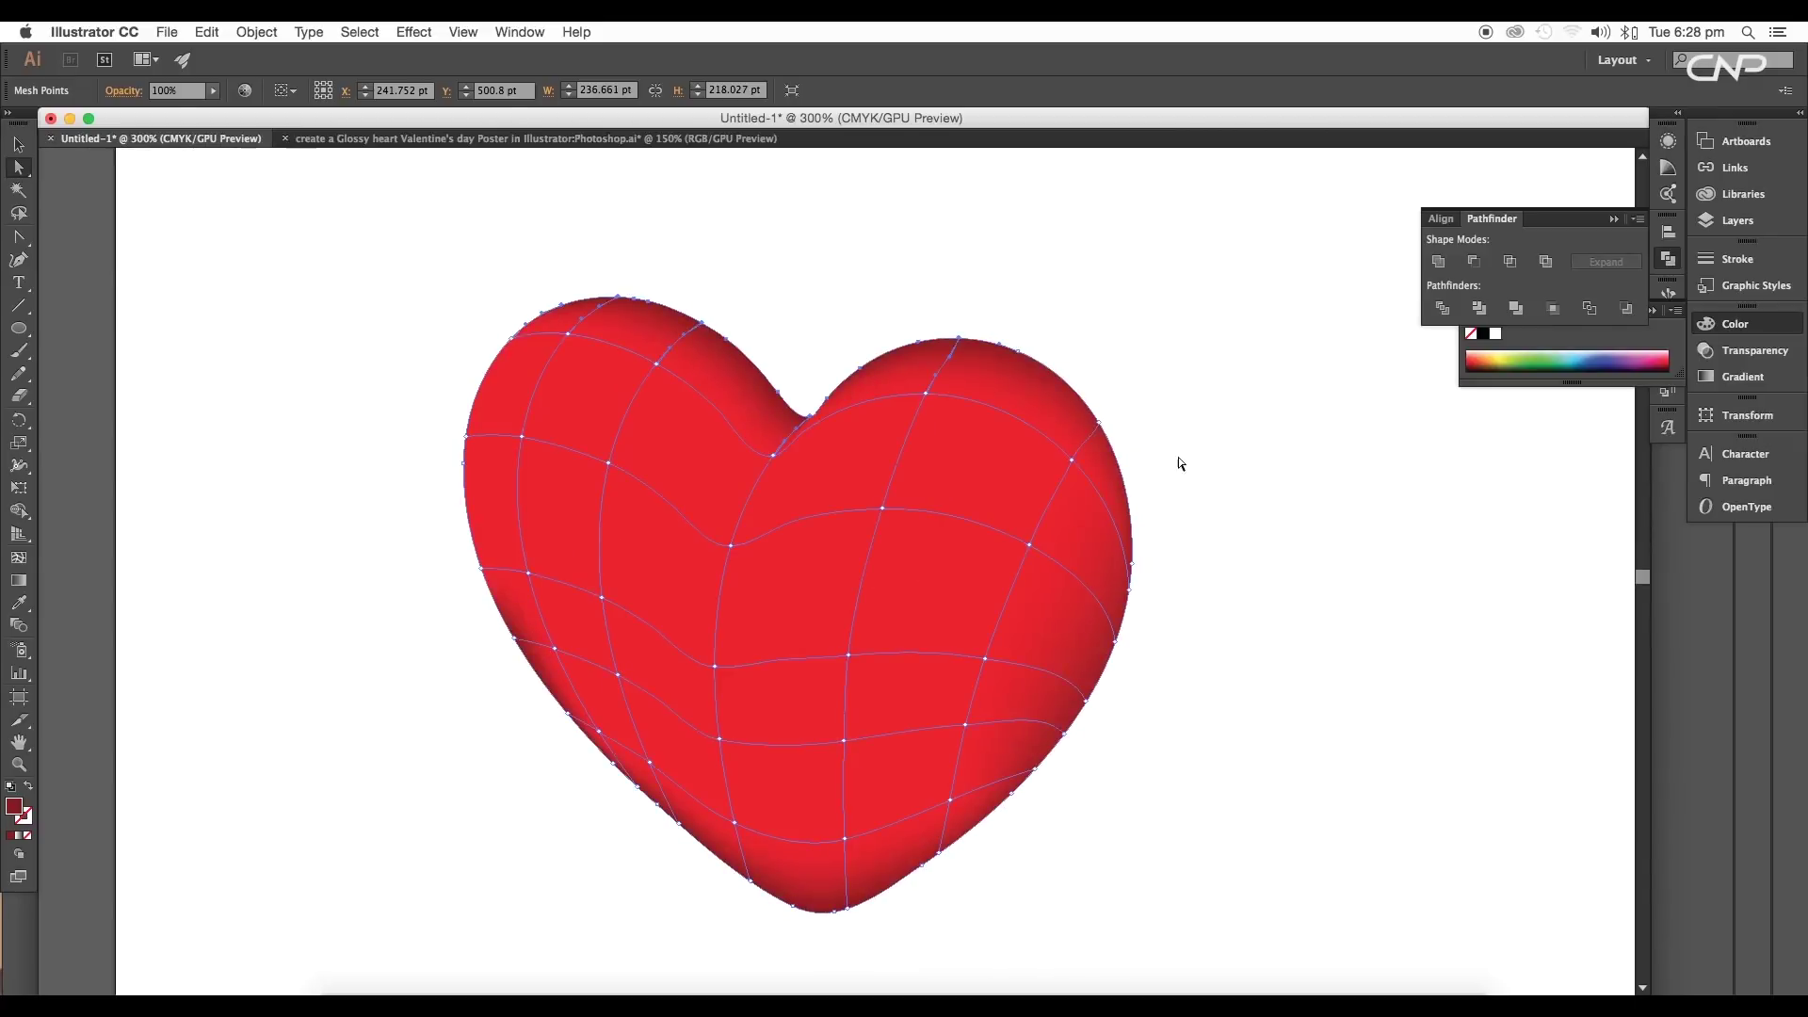
{"action": "left_click", "coordinate": [1180, 463]}
Select the mesh points along the heart's upper left edge, colour them dark red aa000d, and deselect the heart.
{"action": "left_click_drag", "start_coordinate": [826, 503], "coordinate": [1299, 557]}
{"action": "left_click", "coordinate": [938, 511]}
{"action": "left_click_drag", "start_coordinate": [866, 379], "coordinate": [937, 523]}
{"action": "left_click_drag", "start_coordinate": [919, 600], "coordinate": [974, 644]}
{"action": "double_click", "coordinate": [16, 815]}
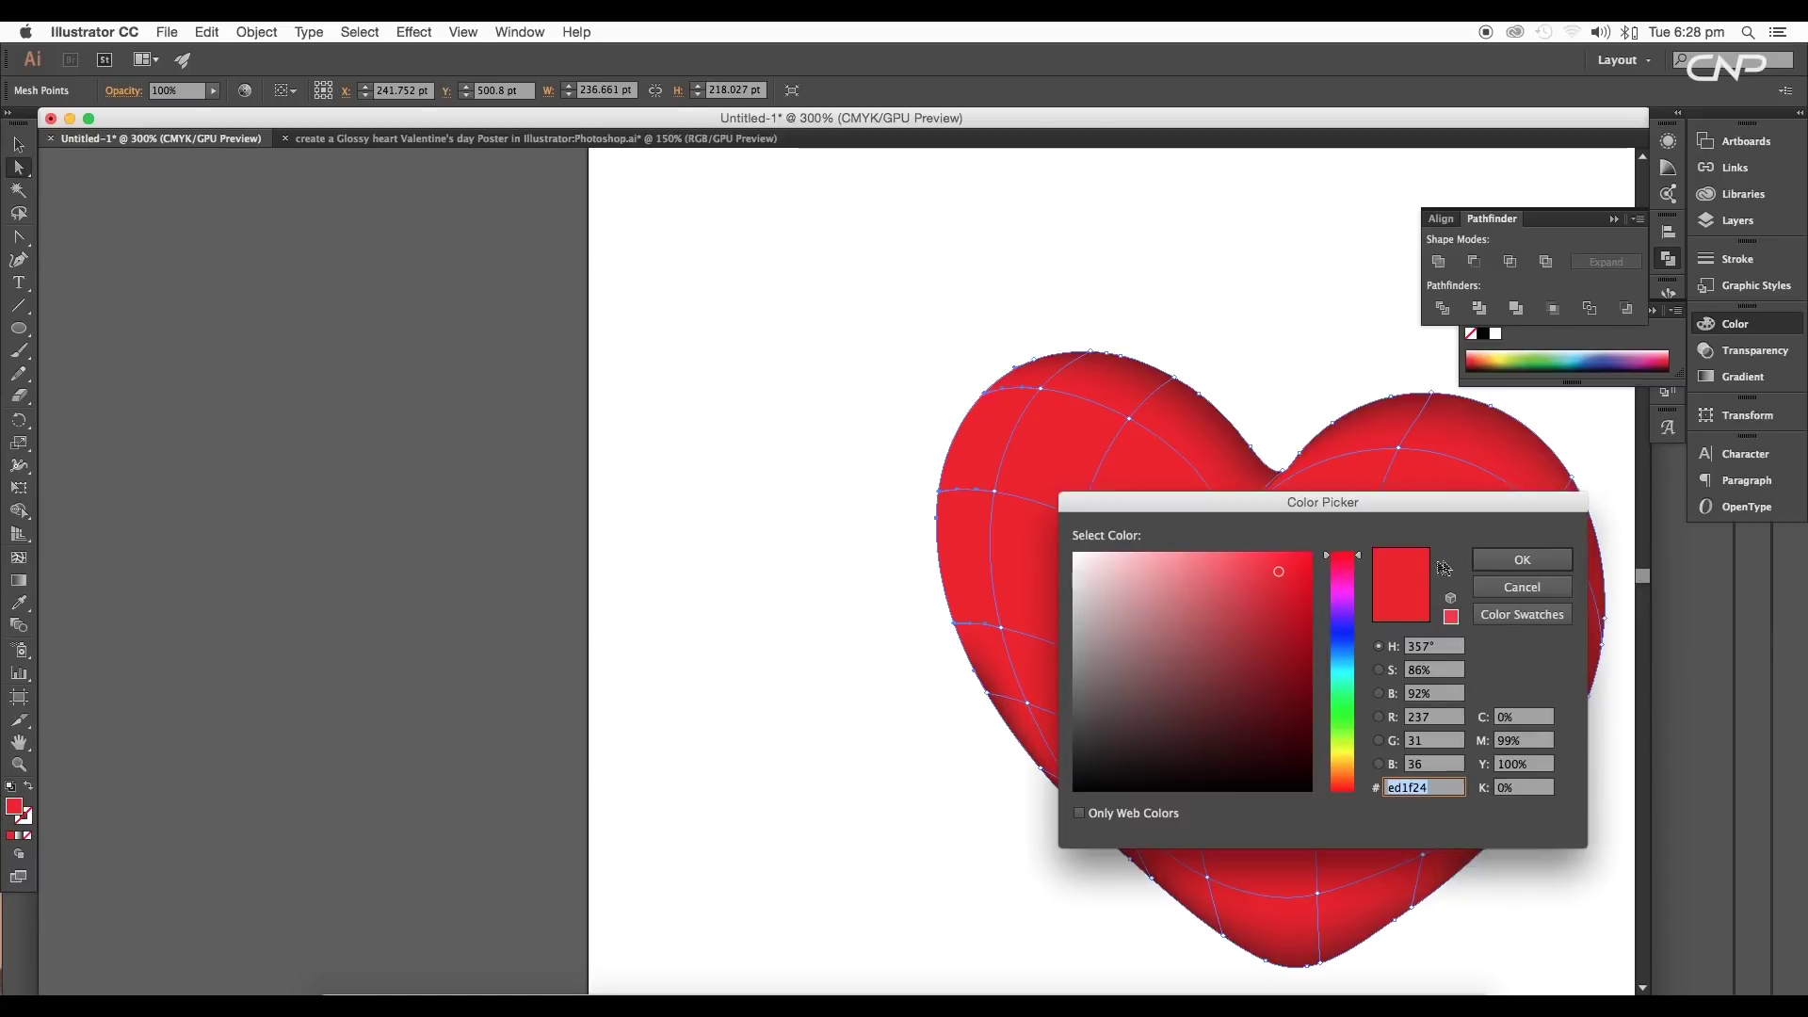
{"action": "left_click", "coordinate": [1311, 631]}
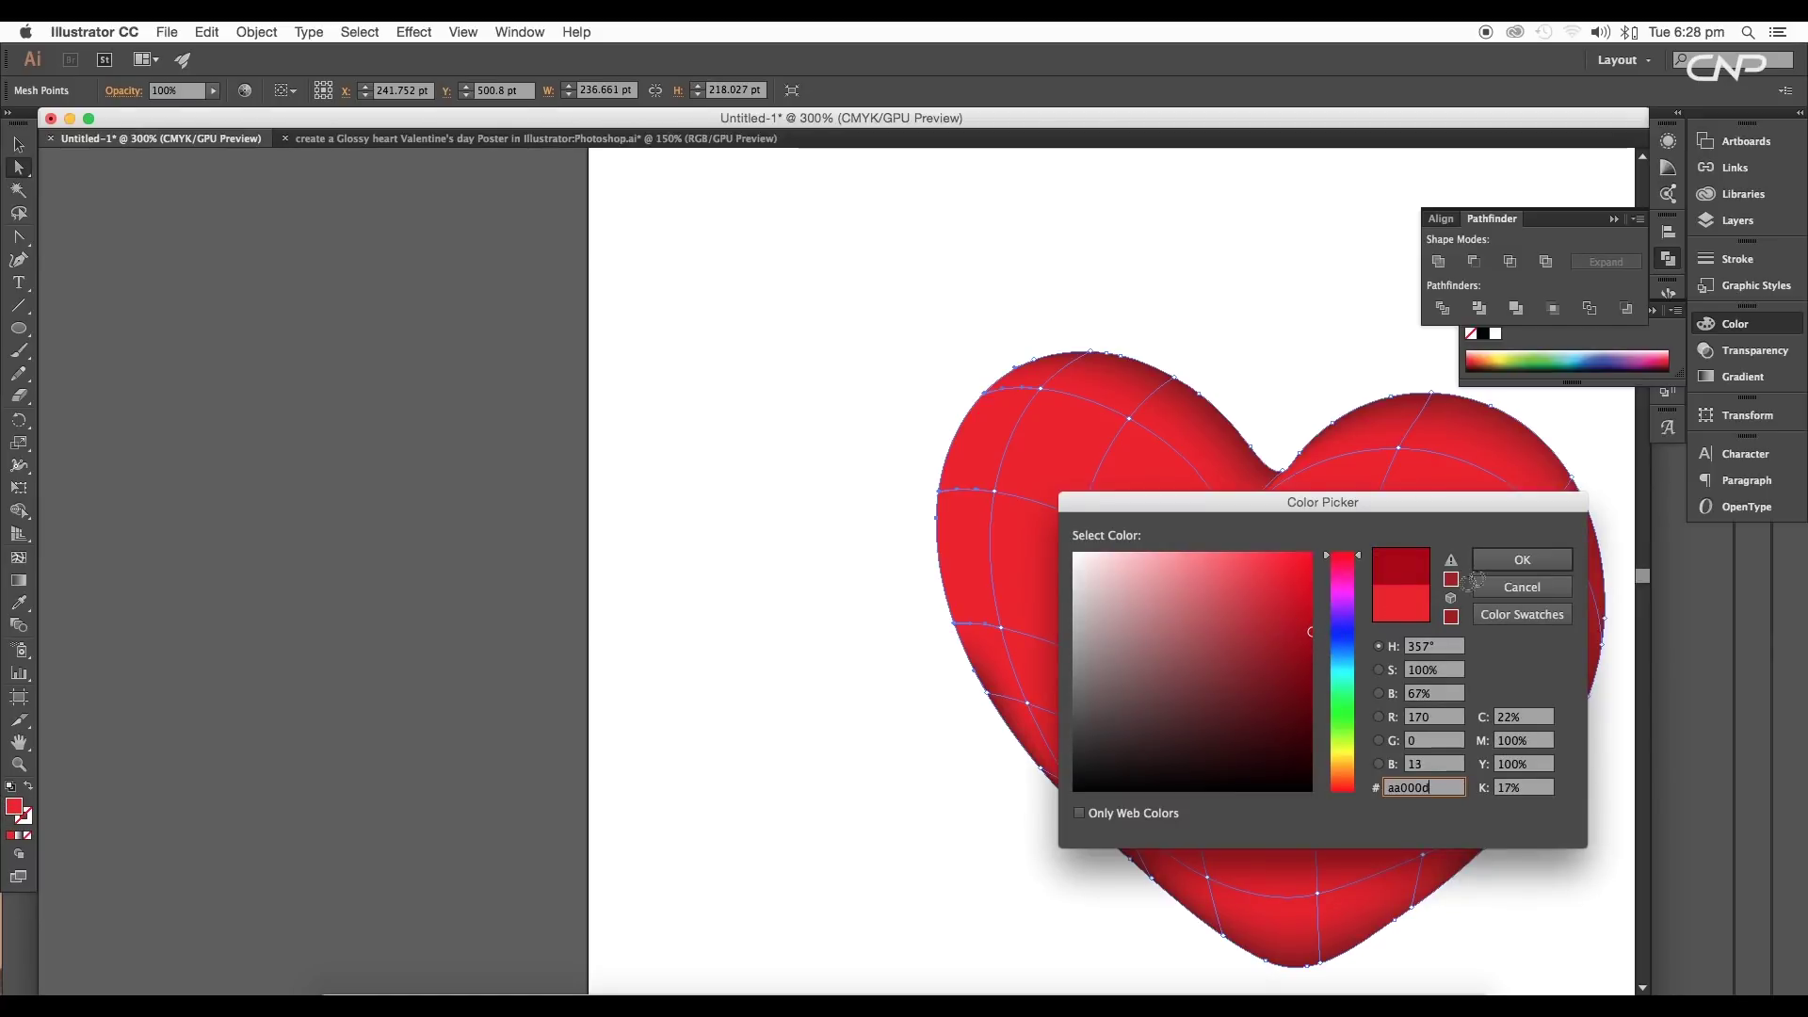
{"action": "left_click", "coordinate": [1500, 568]}
{"action": "left_click_drag", "start_coordinate": [1239, 614], "coordinate": [853, 559]}
{"action": "left_click", "coordinate": [17, 145]}
{"action": "left_click", "coordinate": [390, 350]}
{"action": "left_click_drag", "start_coordinate": [410, 363], "coordinate": [371, 399]}
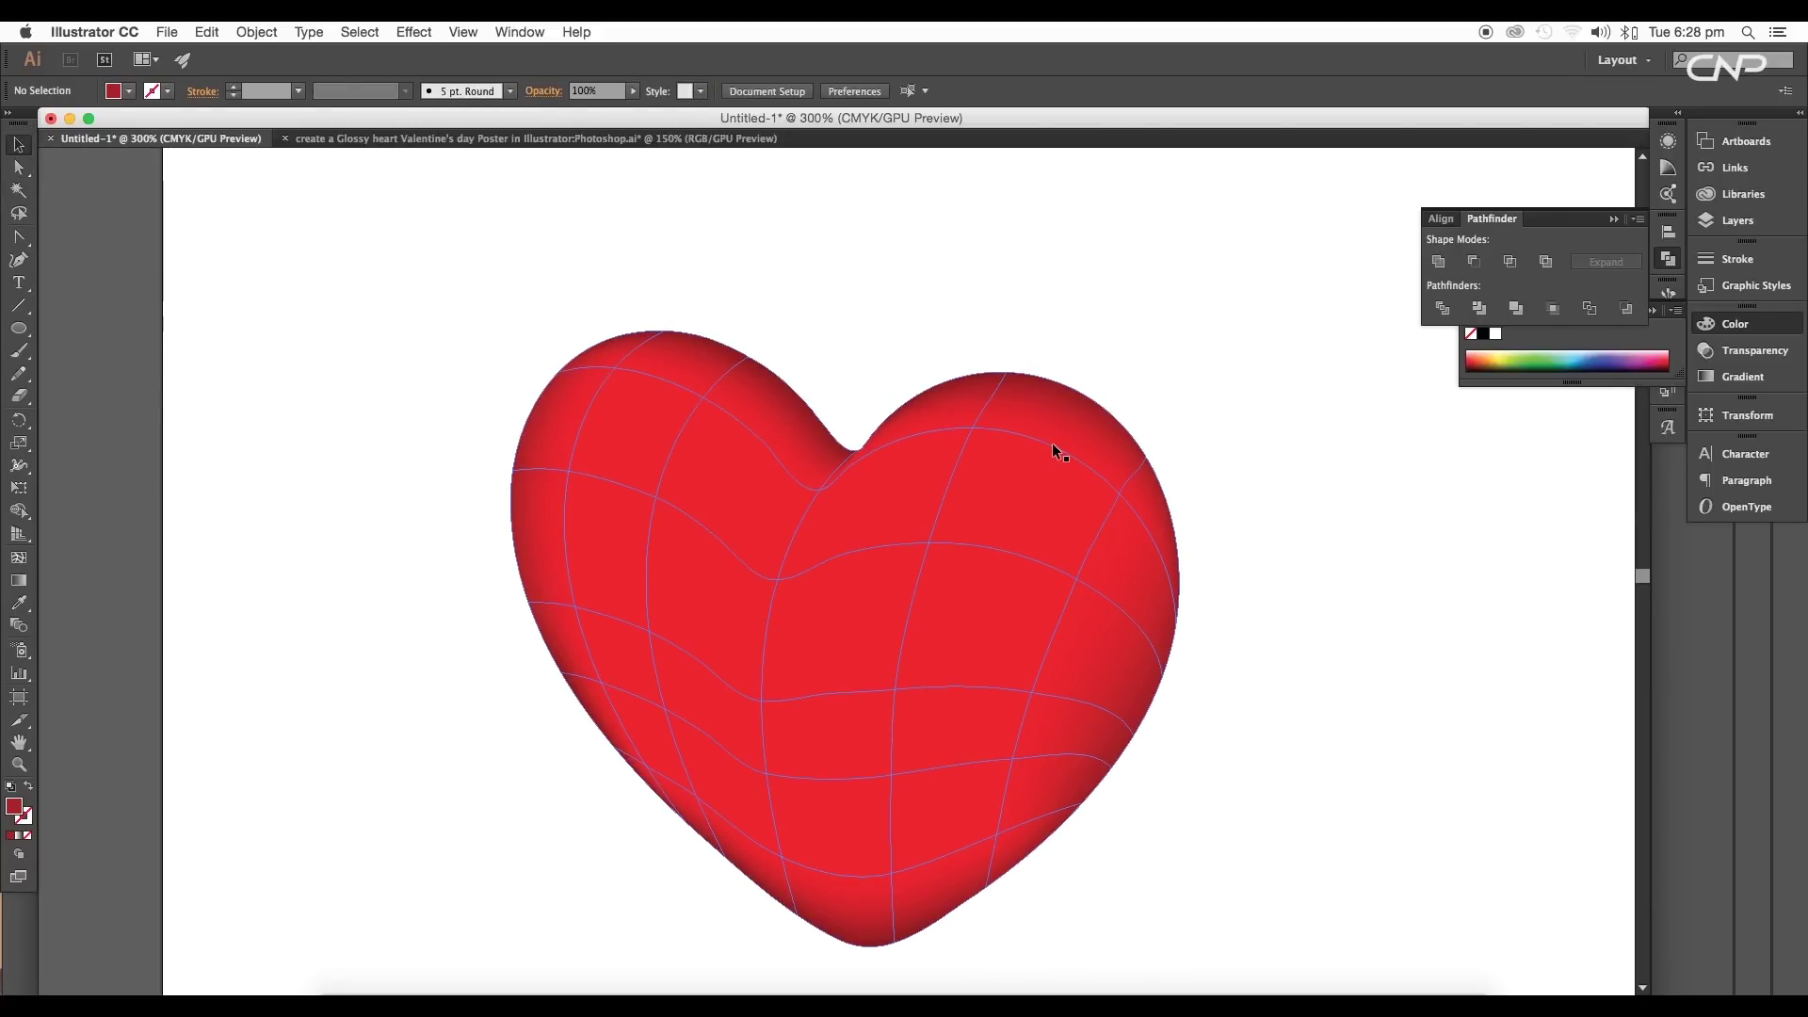
Select the two upper inner mesh points of the heart's right lobe and colour them light orange ffb24d.
{"action": "left_click", "coordinate": [951, 452]}
{"action": "left_click", "coordinate": [18, 167]}
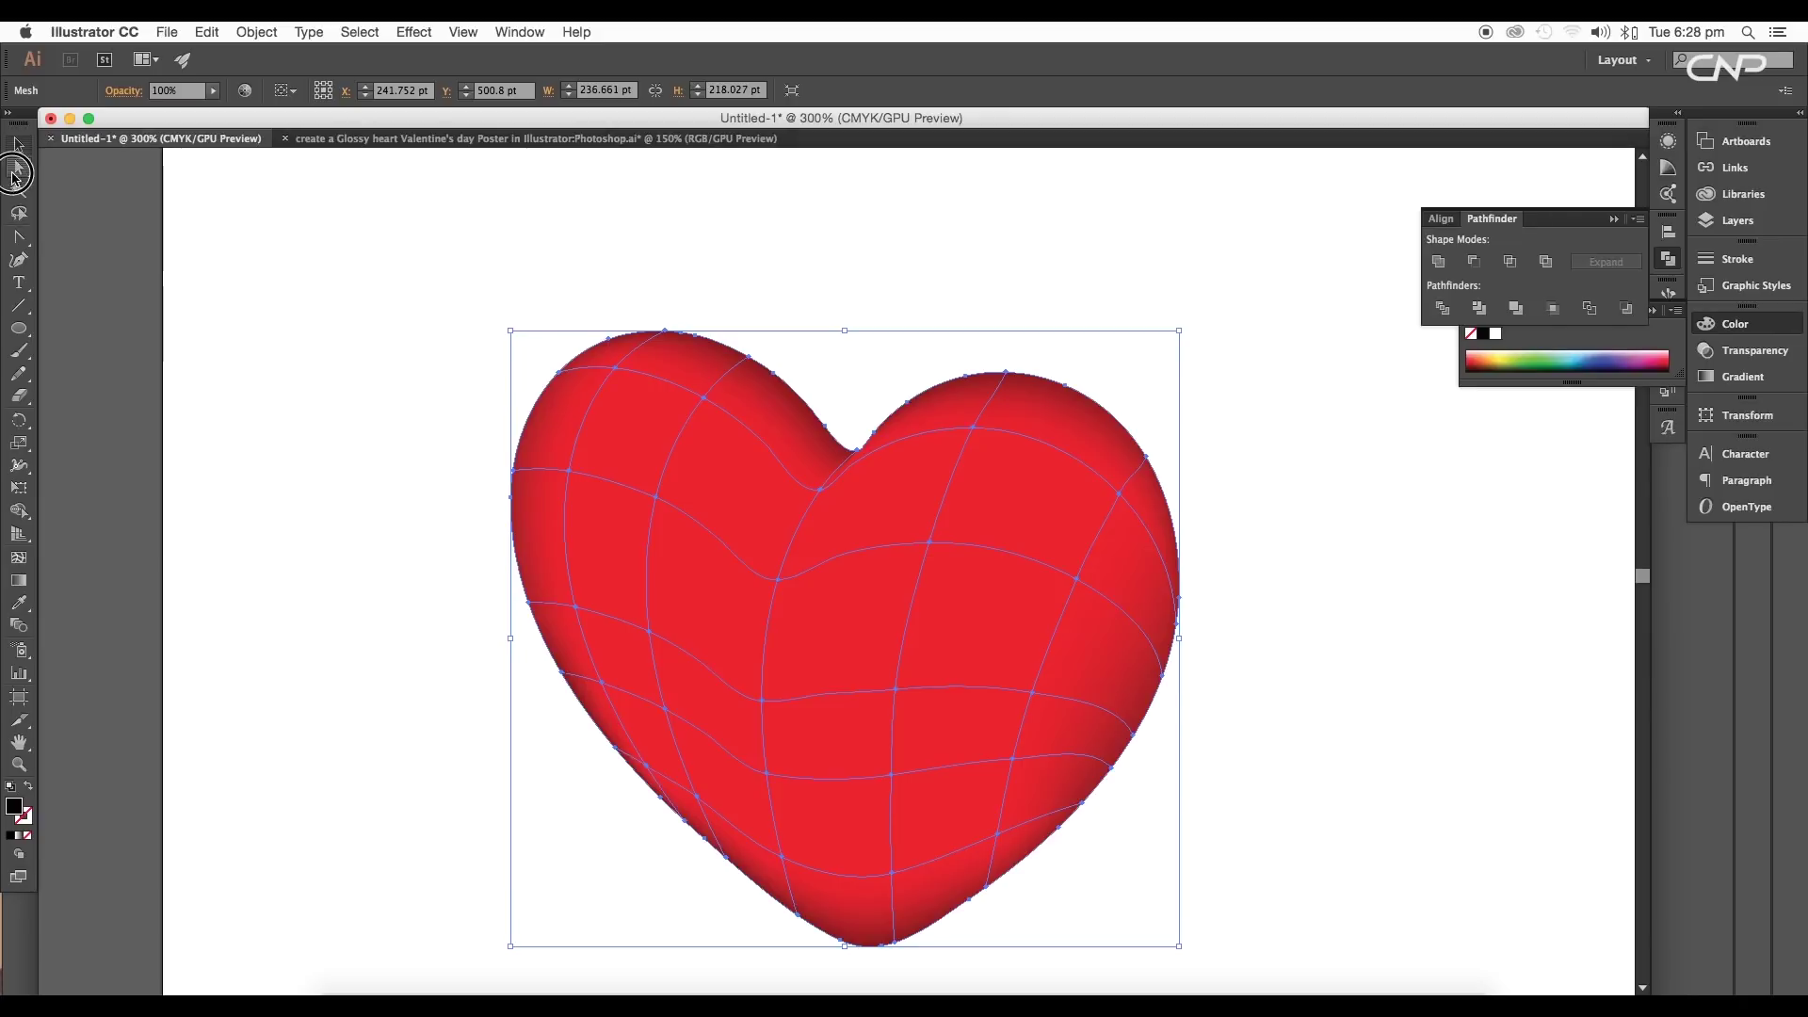
{"action": "left_click", "coordinate": [974, 430]}
{"action": "left_click", "coordinate": [1118, 496]}
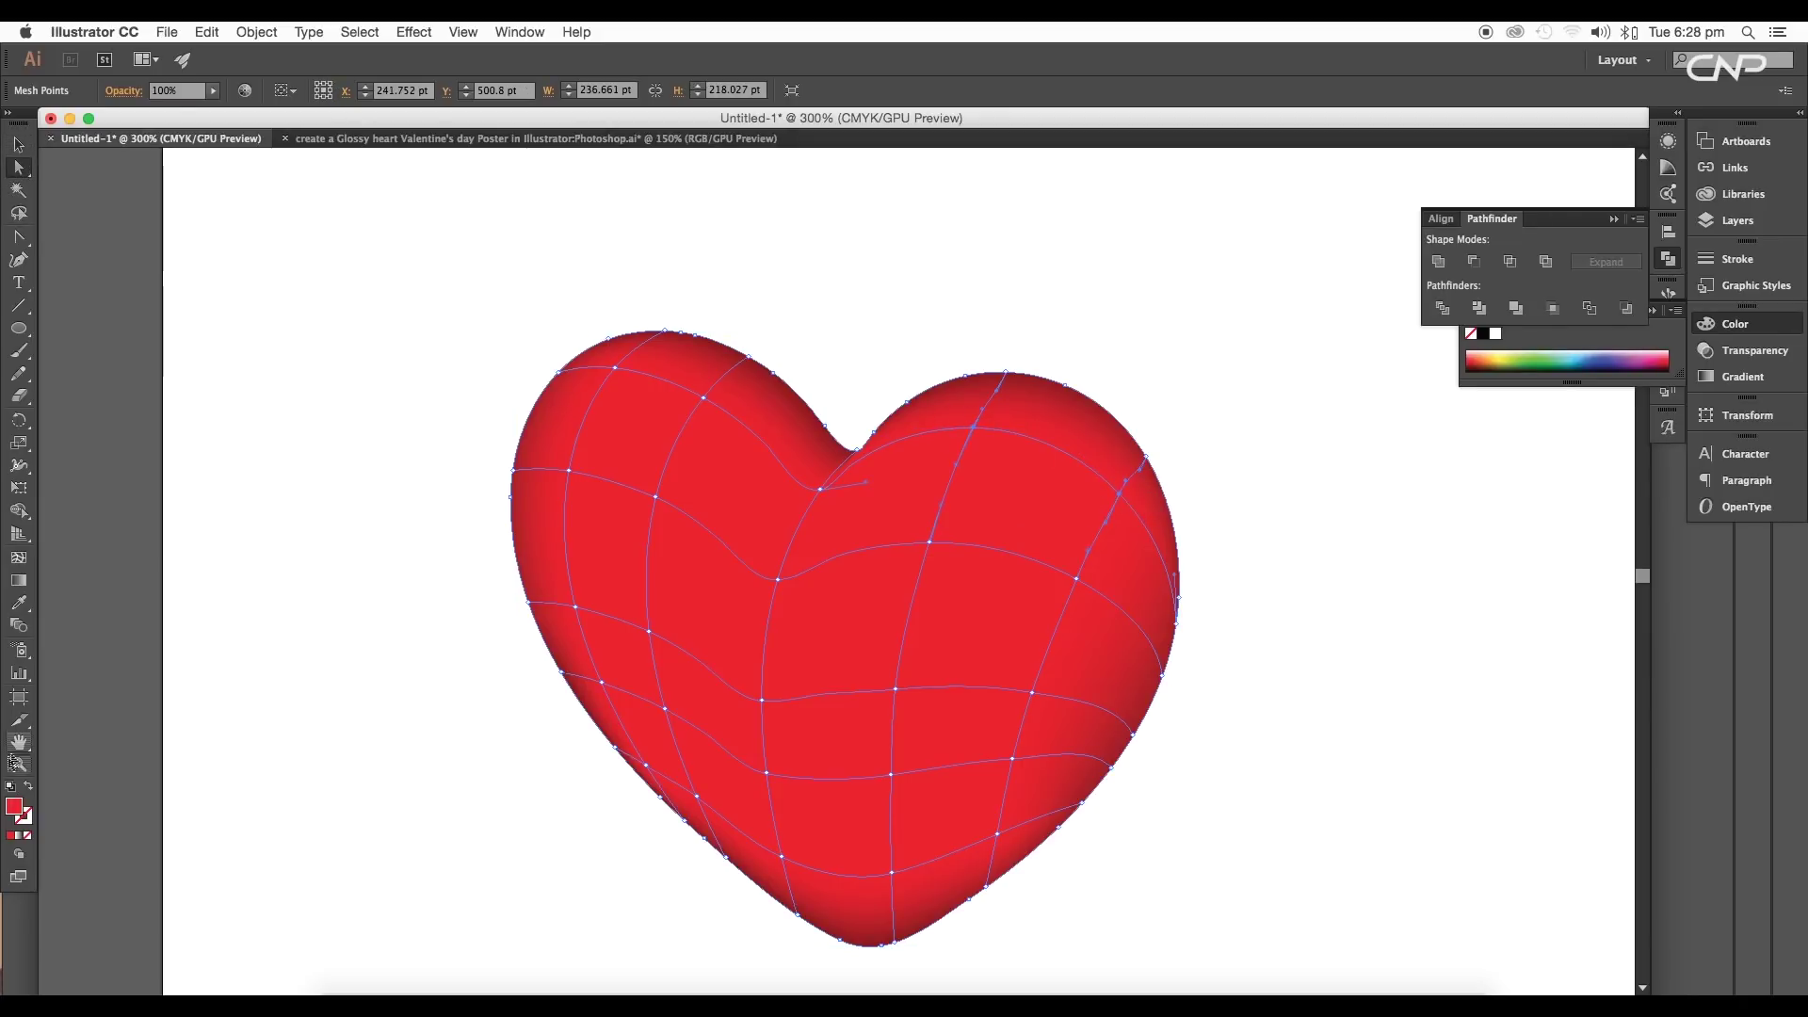
{"action": "double_click", "coordinate": [16, 815]}
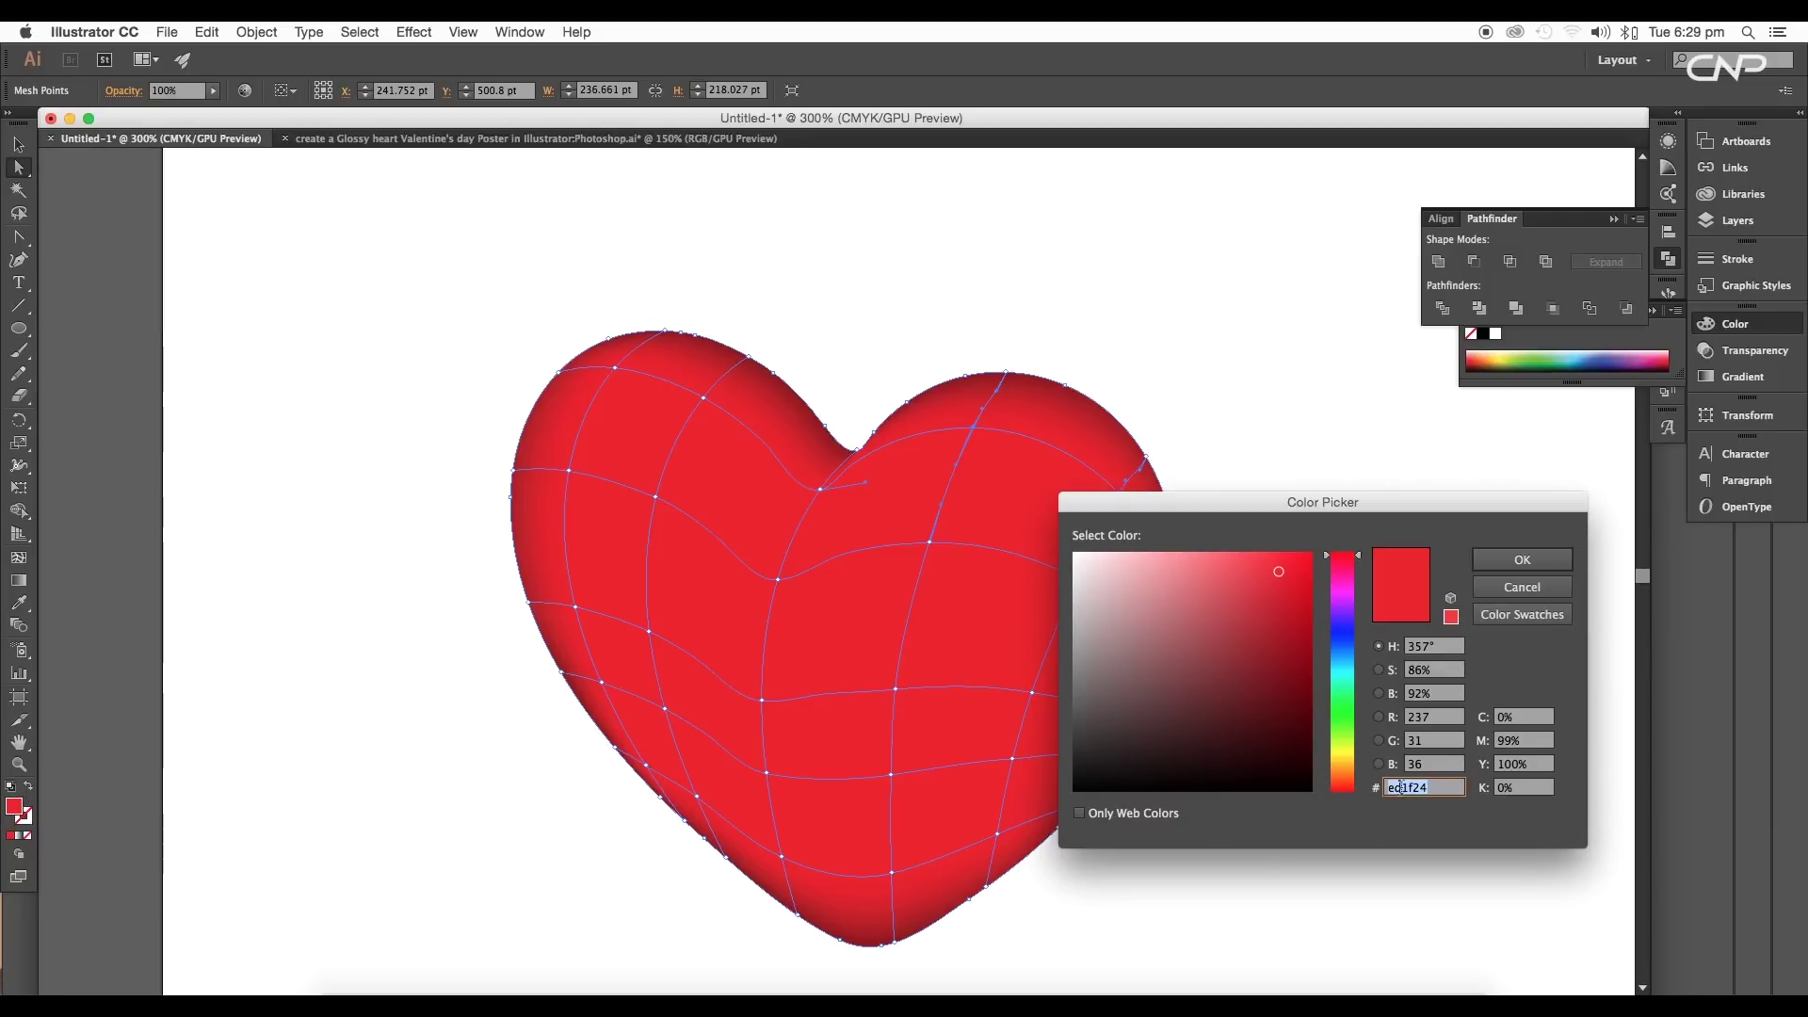
{"action": "left_click", "coordinate": [1348, 768]}
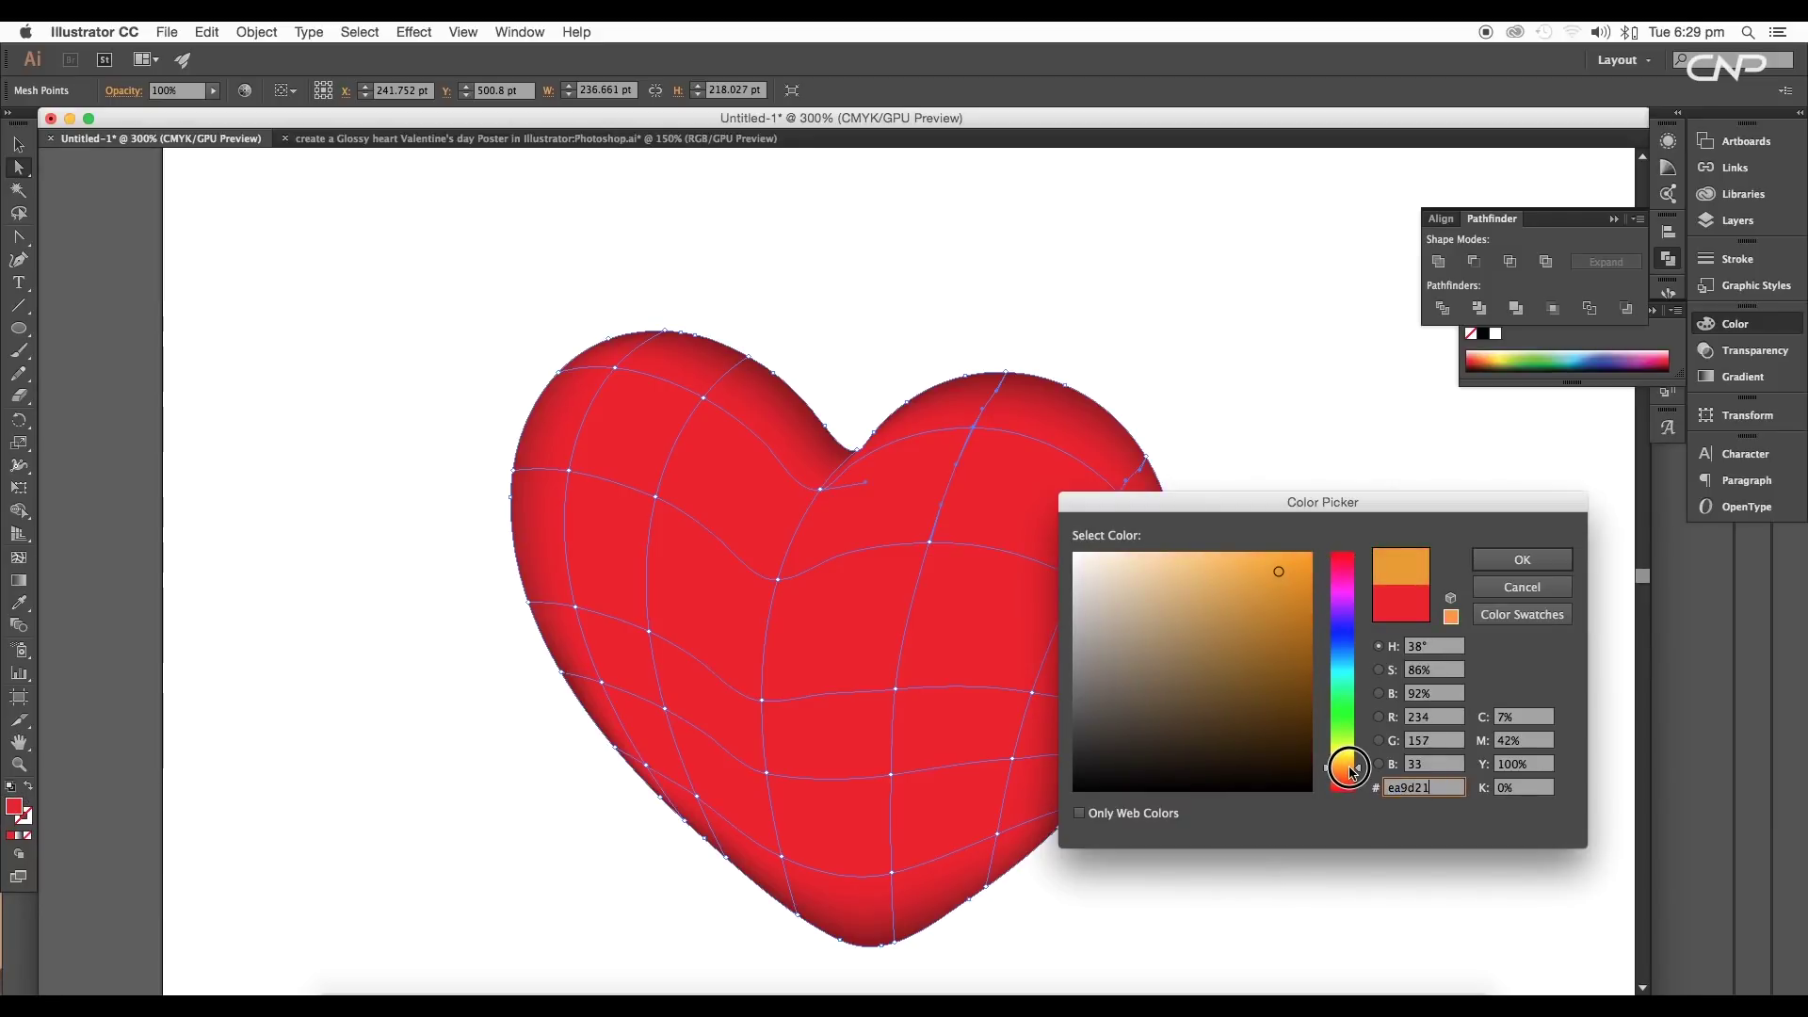
{"action": "left_click_drag", "start_coordinate": [1257, 584], "coordinate": [1241, 549]}
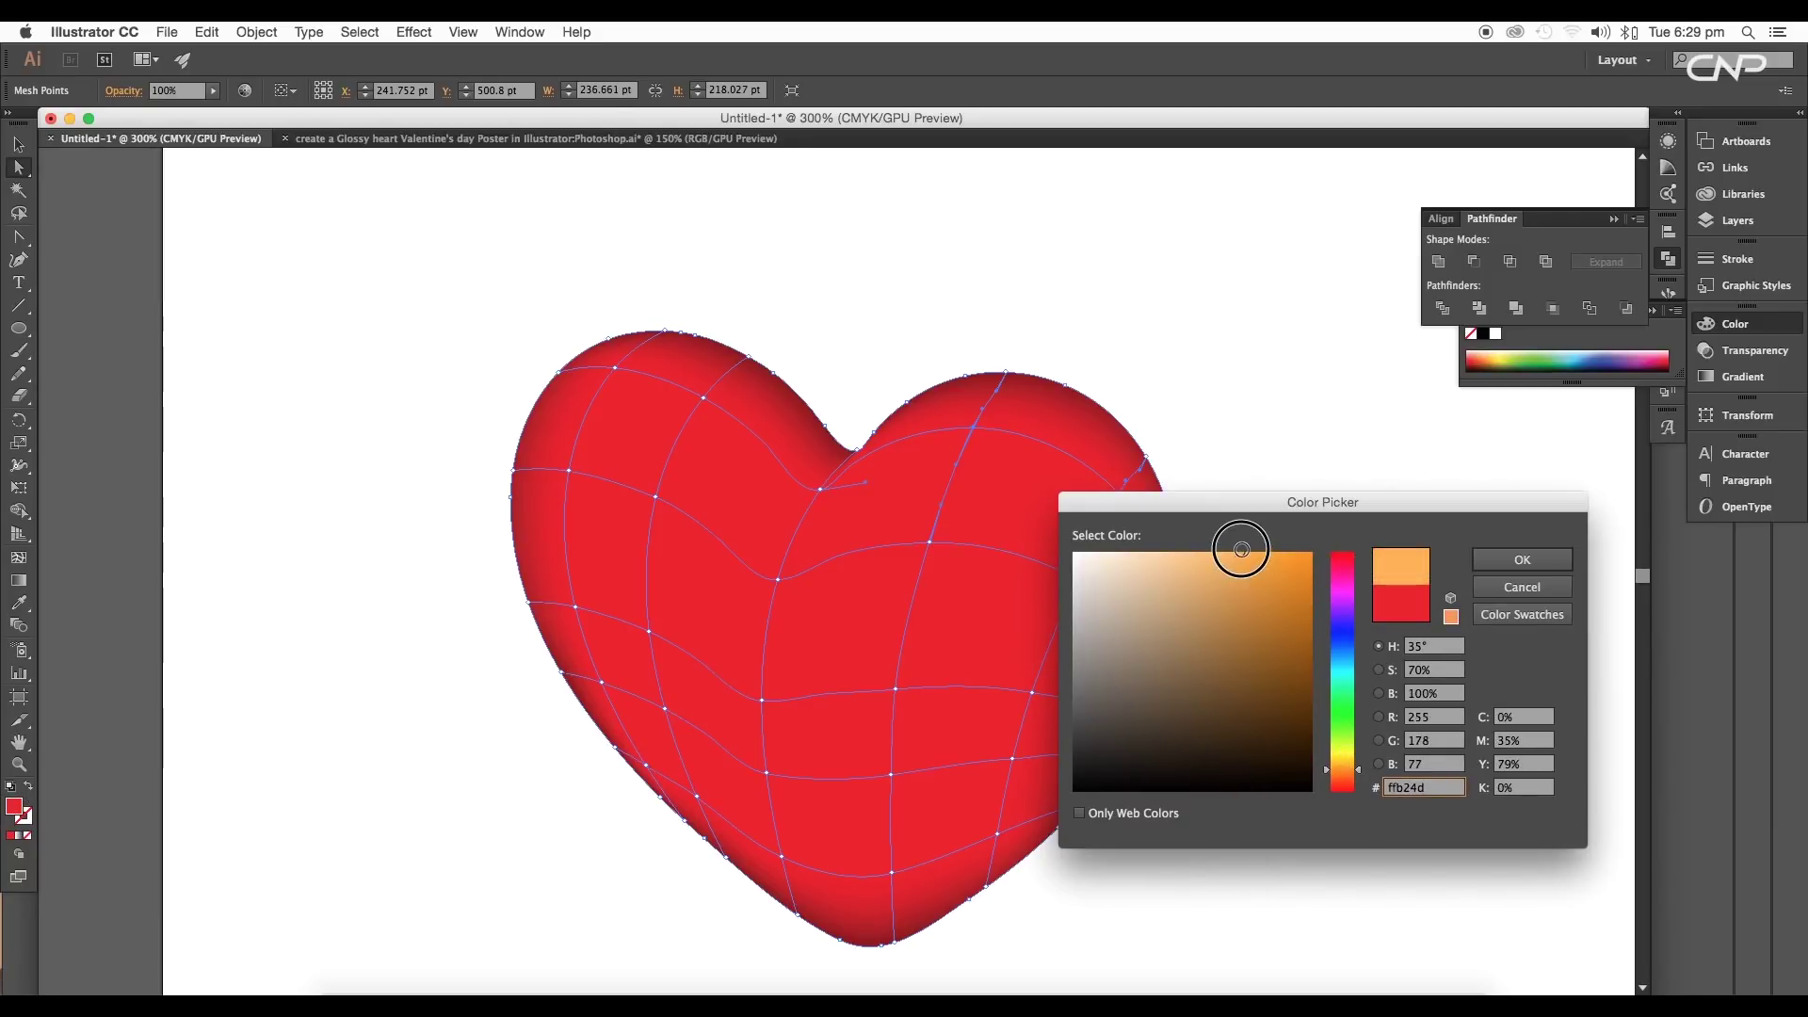
{"action": "left_click", "coordinate": [1521, 559]}
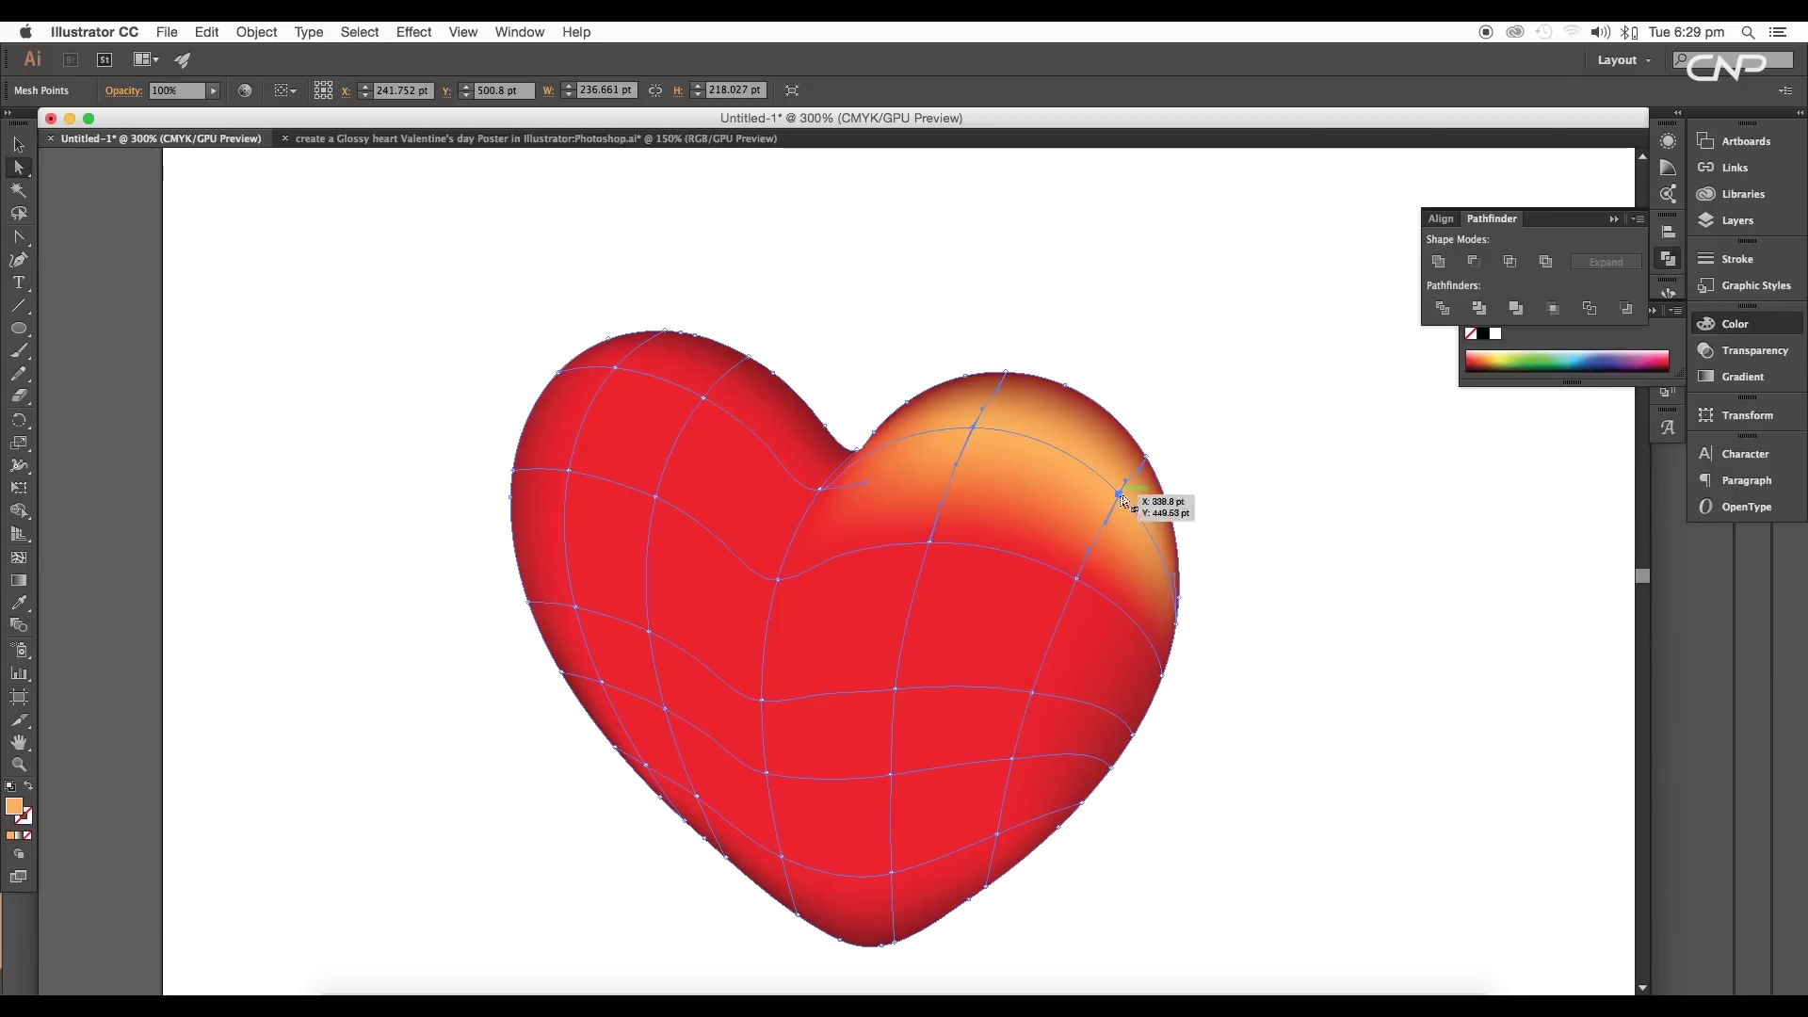
Select only the outer of the two orange mesh points and recolour it a deeper orange sampled from the nearby gradient.
{"action": "left_click_drag", "start_coordinate": [1120, 496], "coordinate": [1120, 495]}
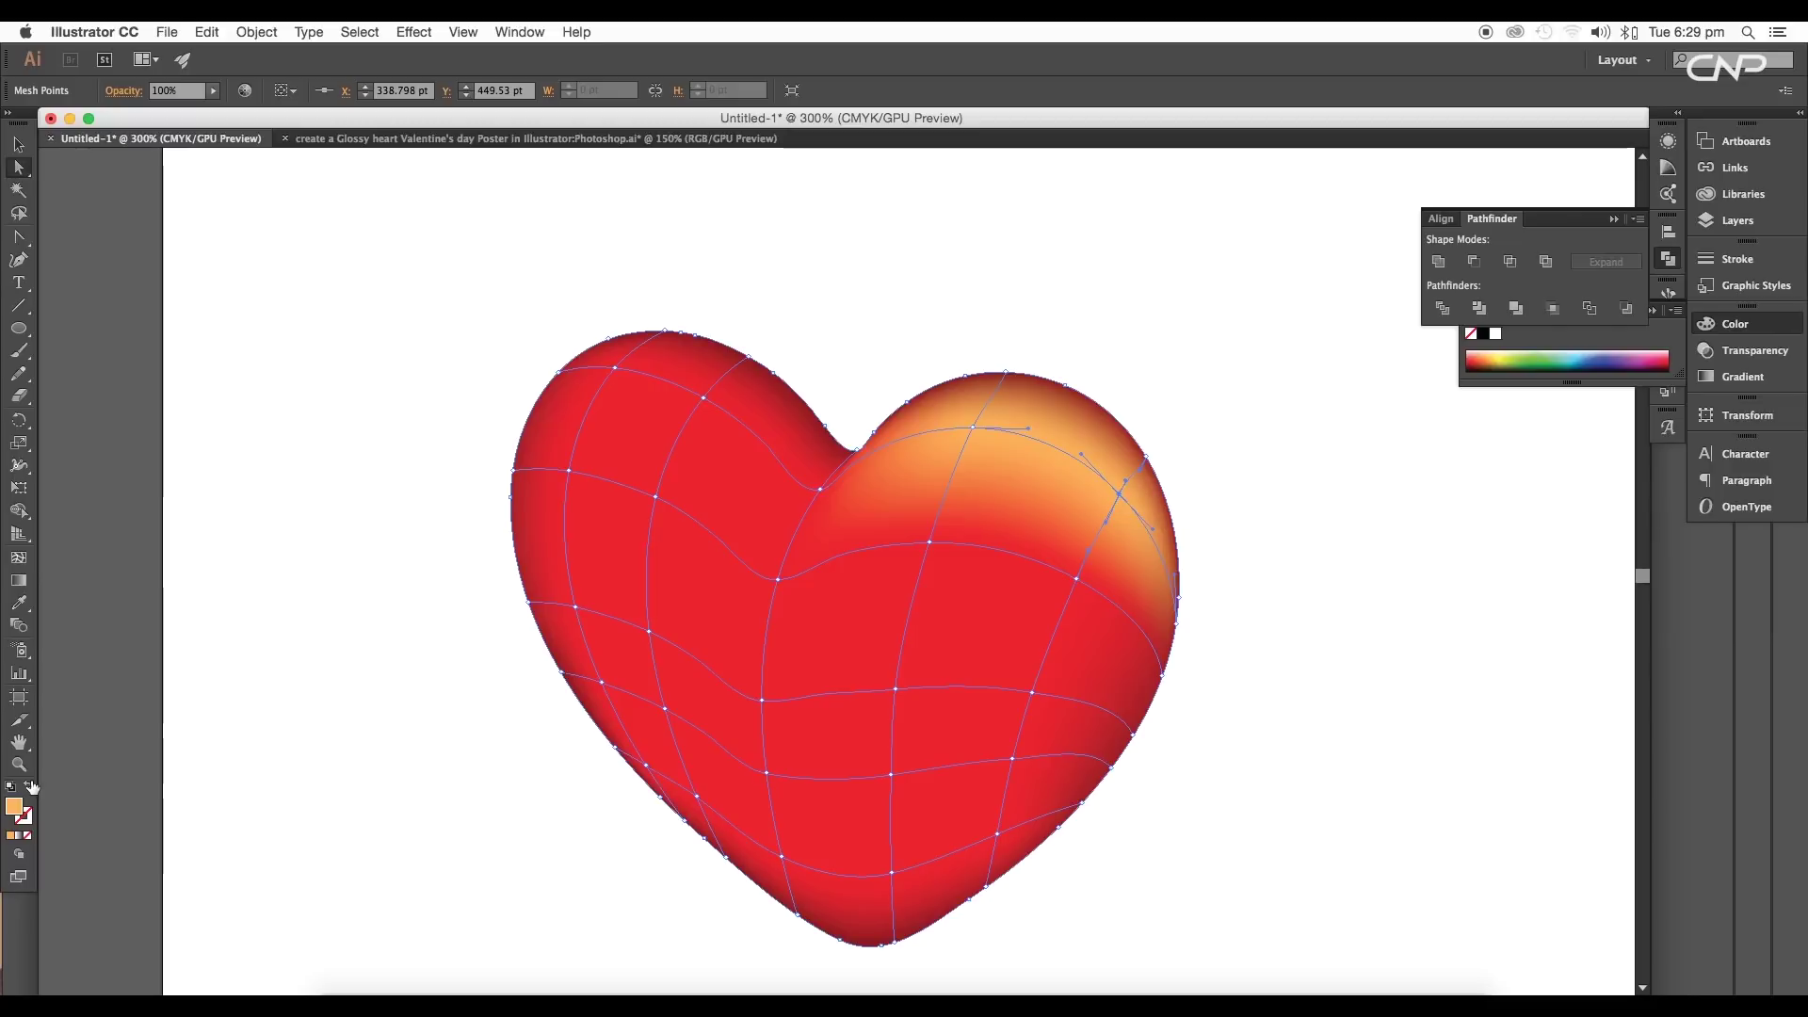
{"action": "key", "text": "i"}
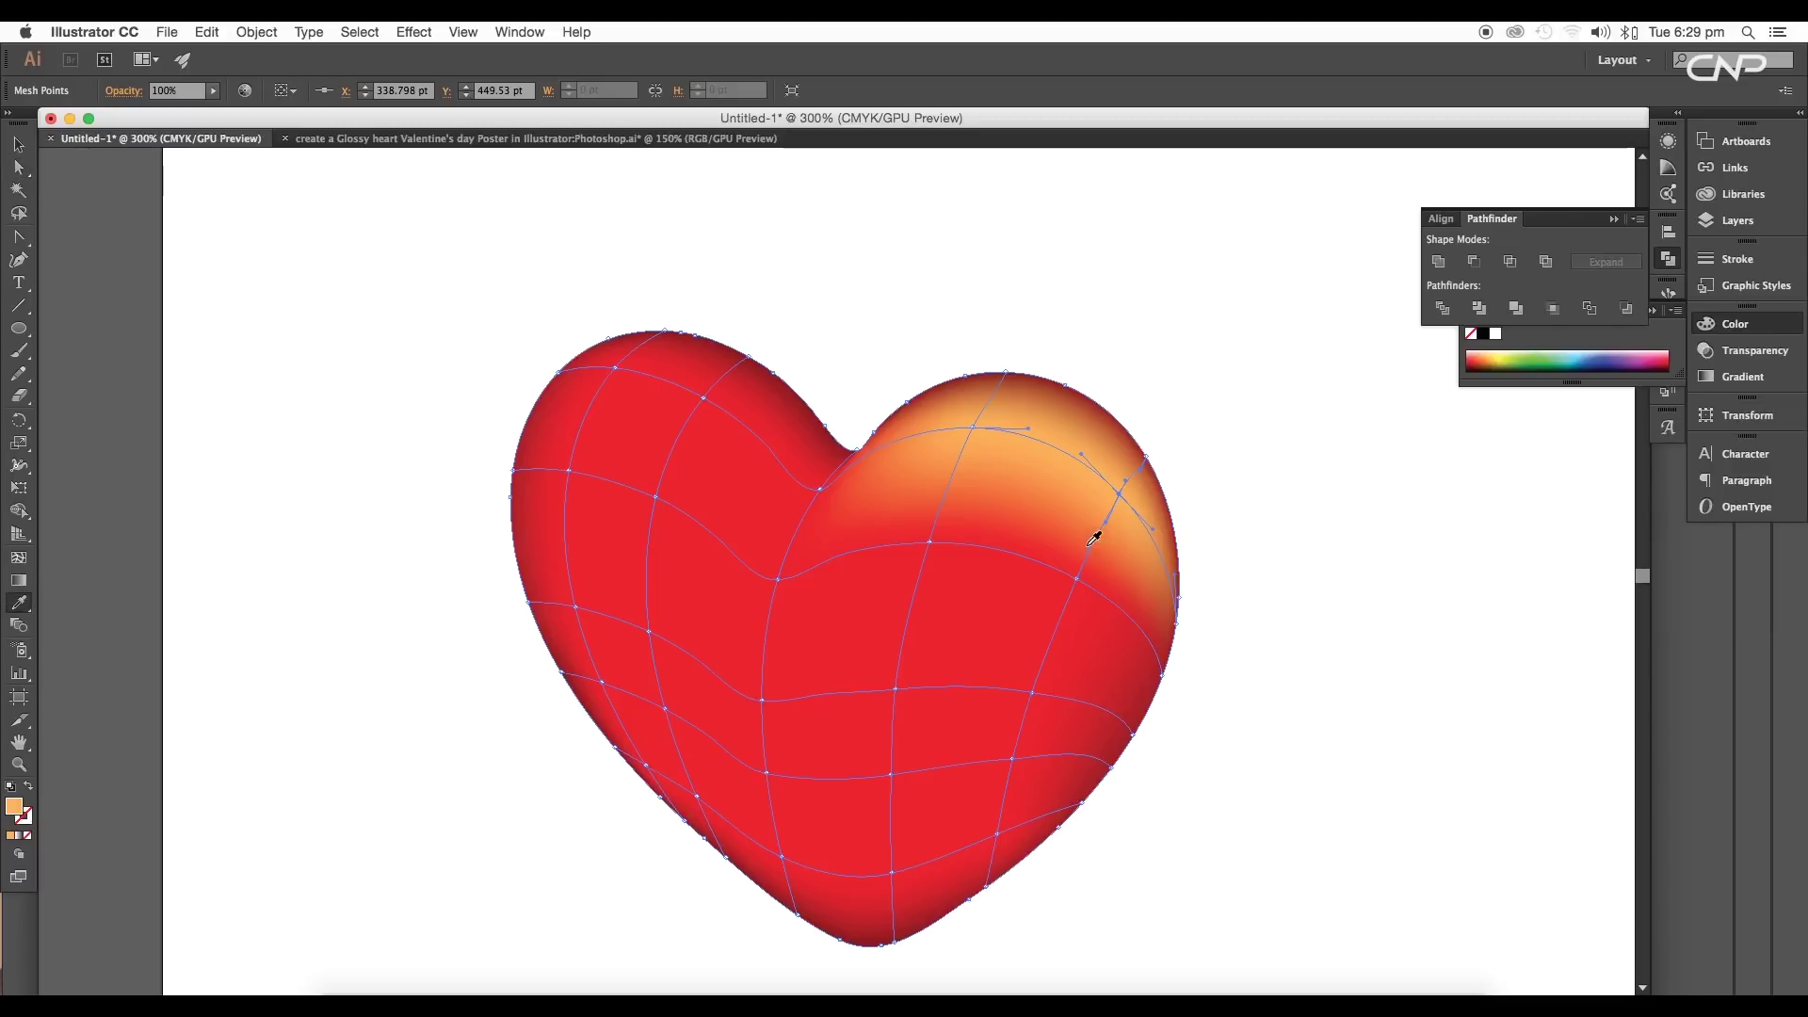
{"action": "left_click", "coordinate": [1097, 535]}
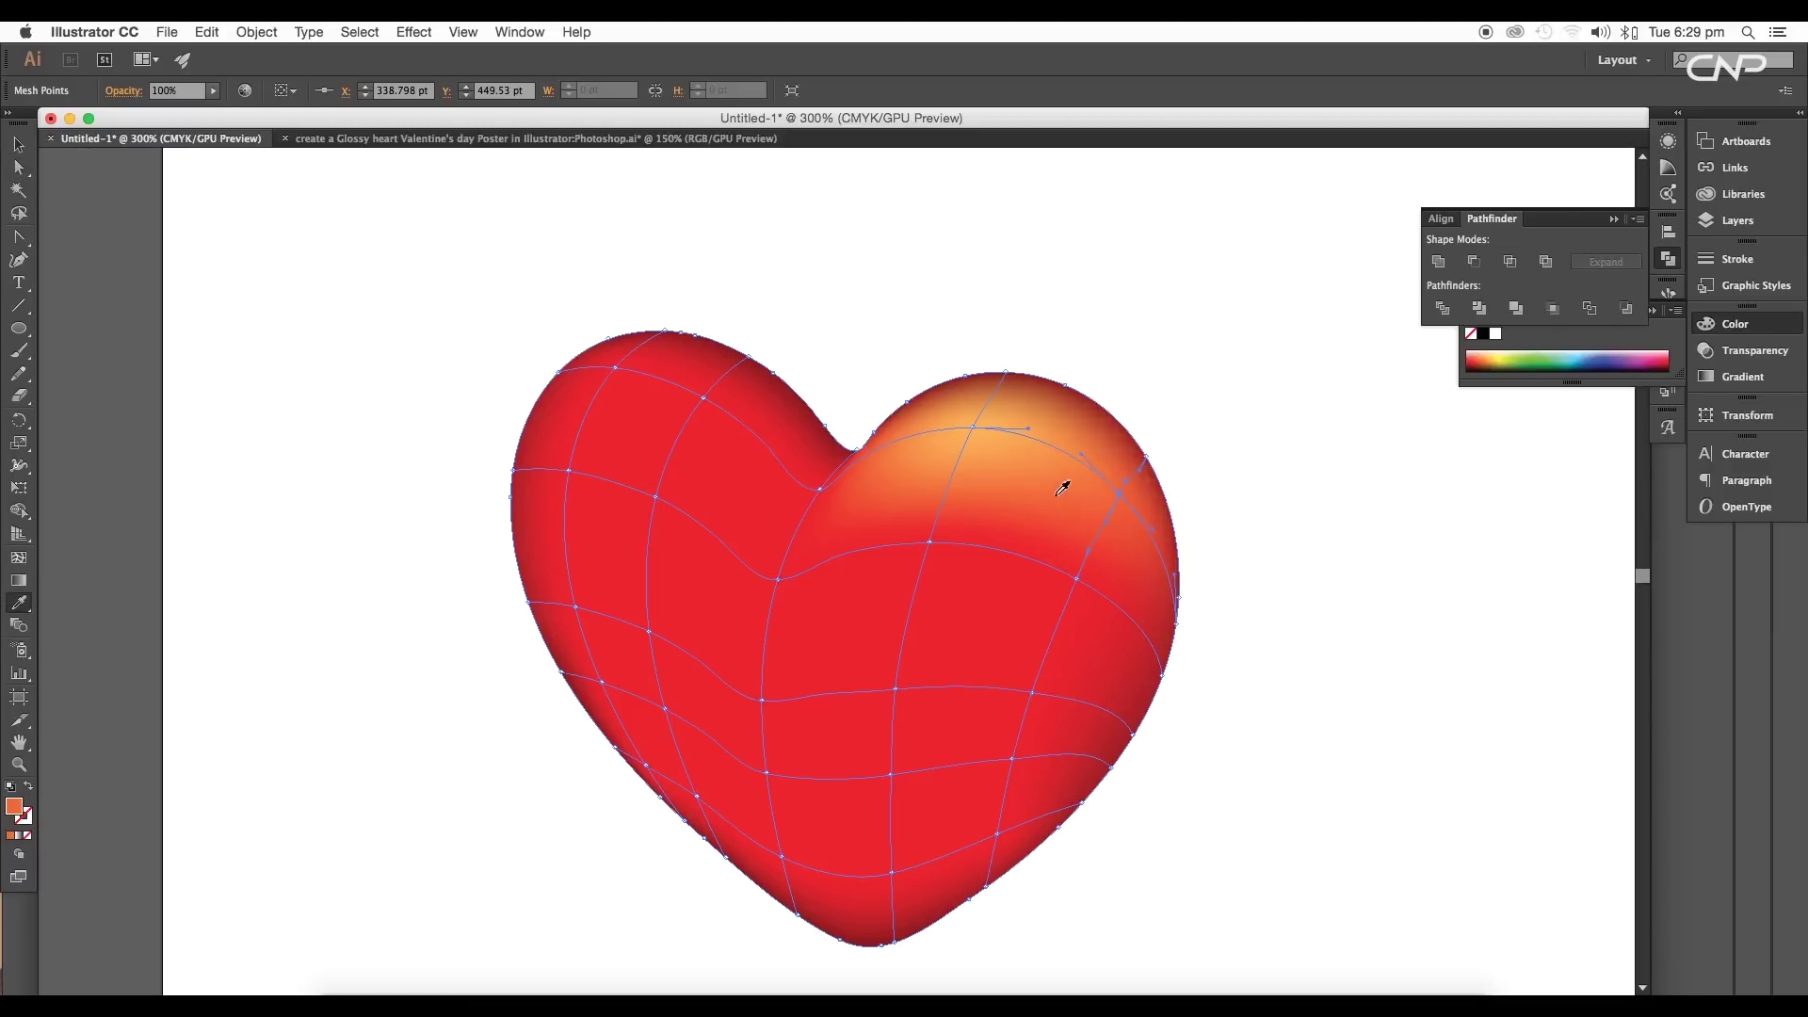
{"action": "left_click", "coordinate": [1062, 466]}
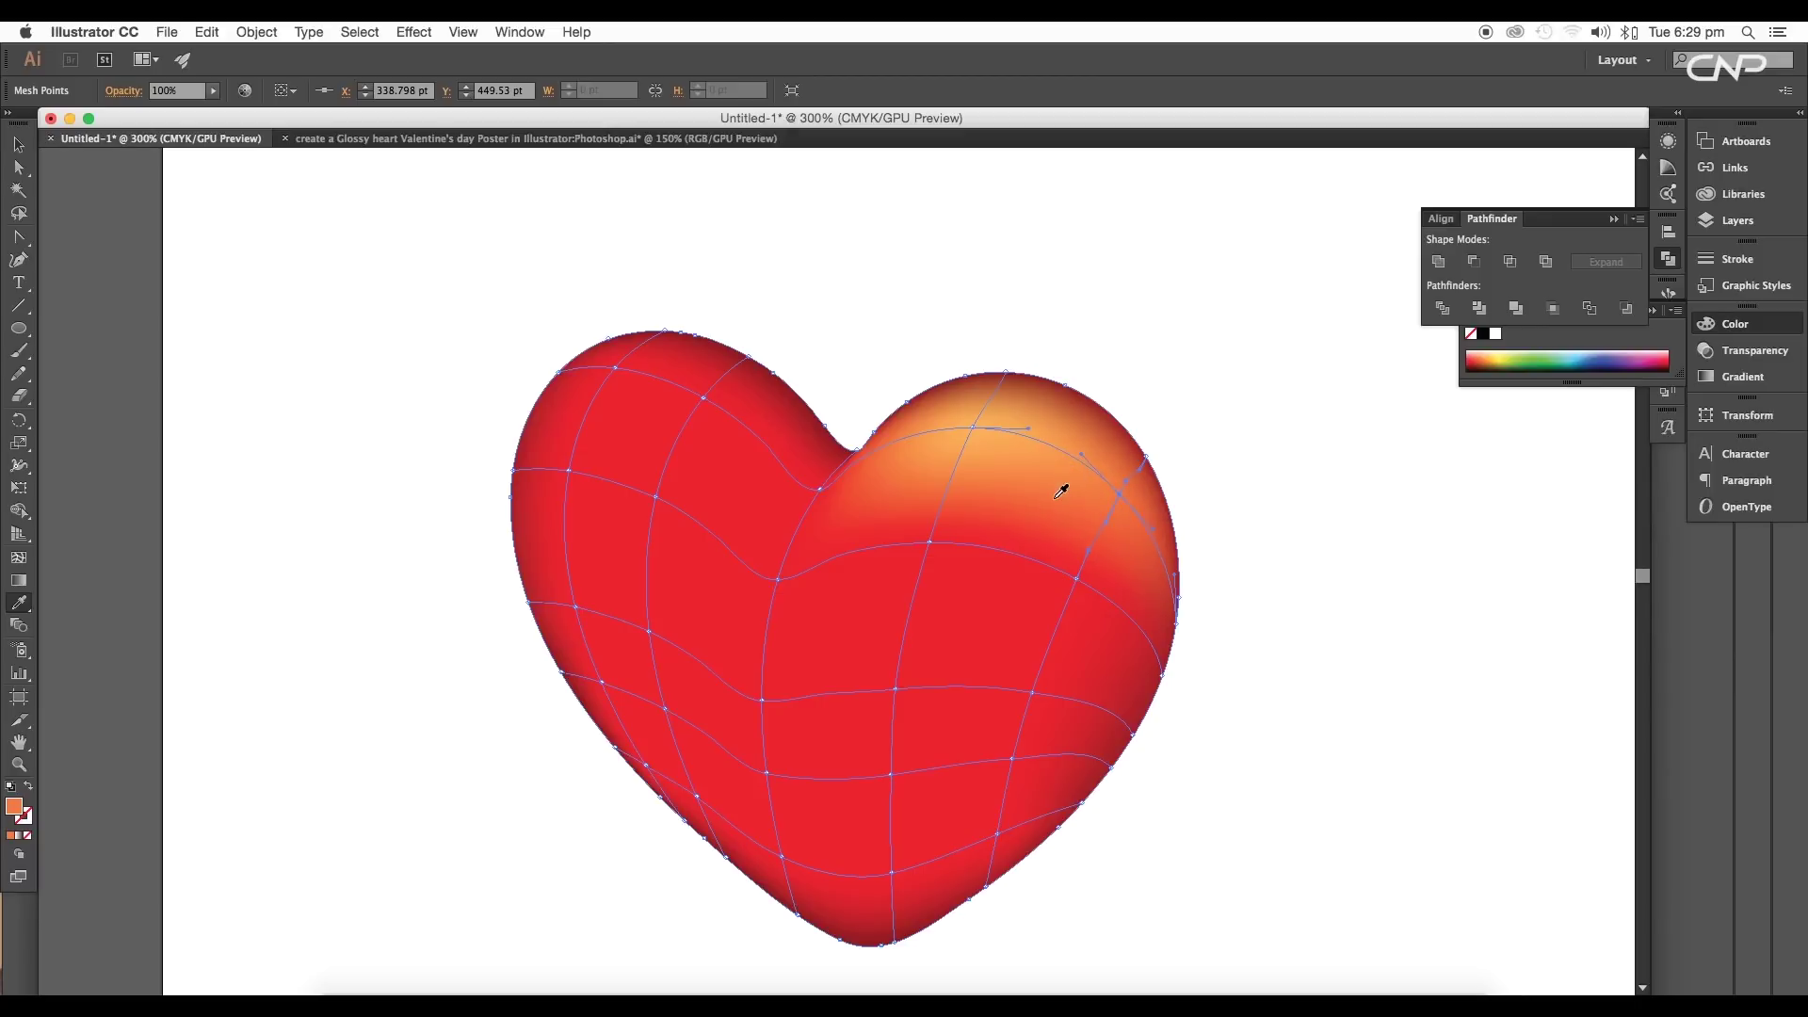
{"action": "left_click", "coordinate": [1062, 492]}
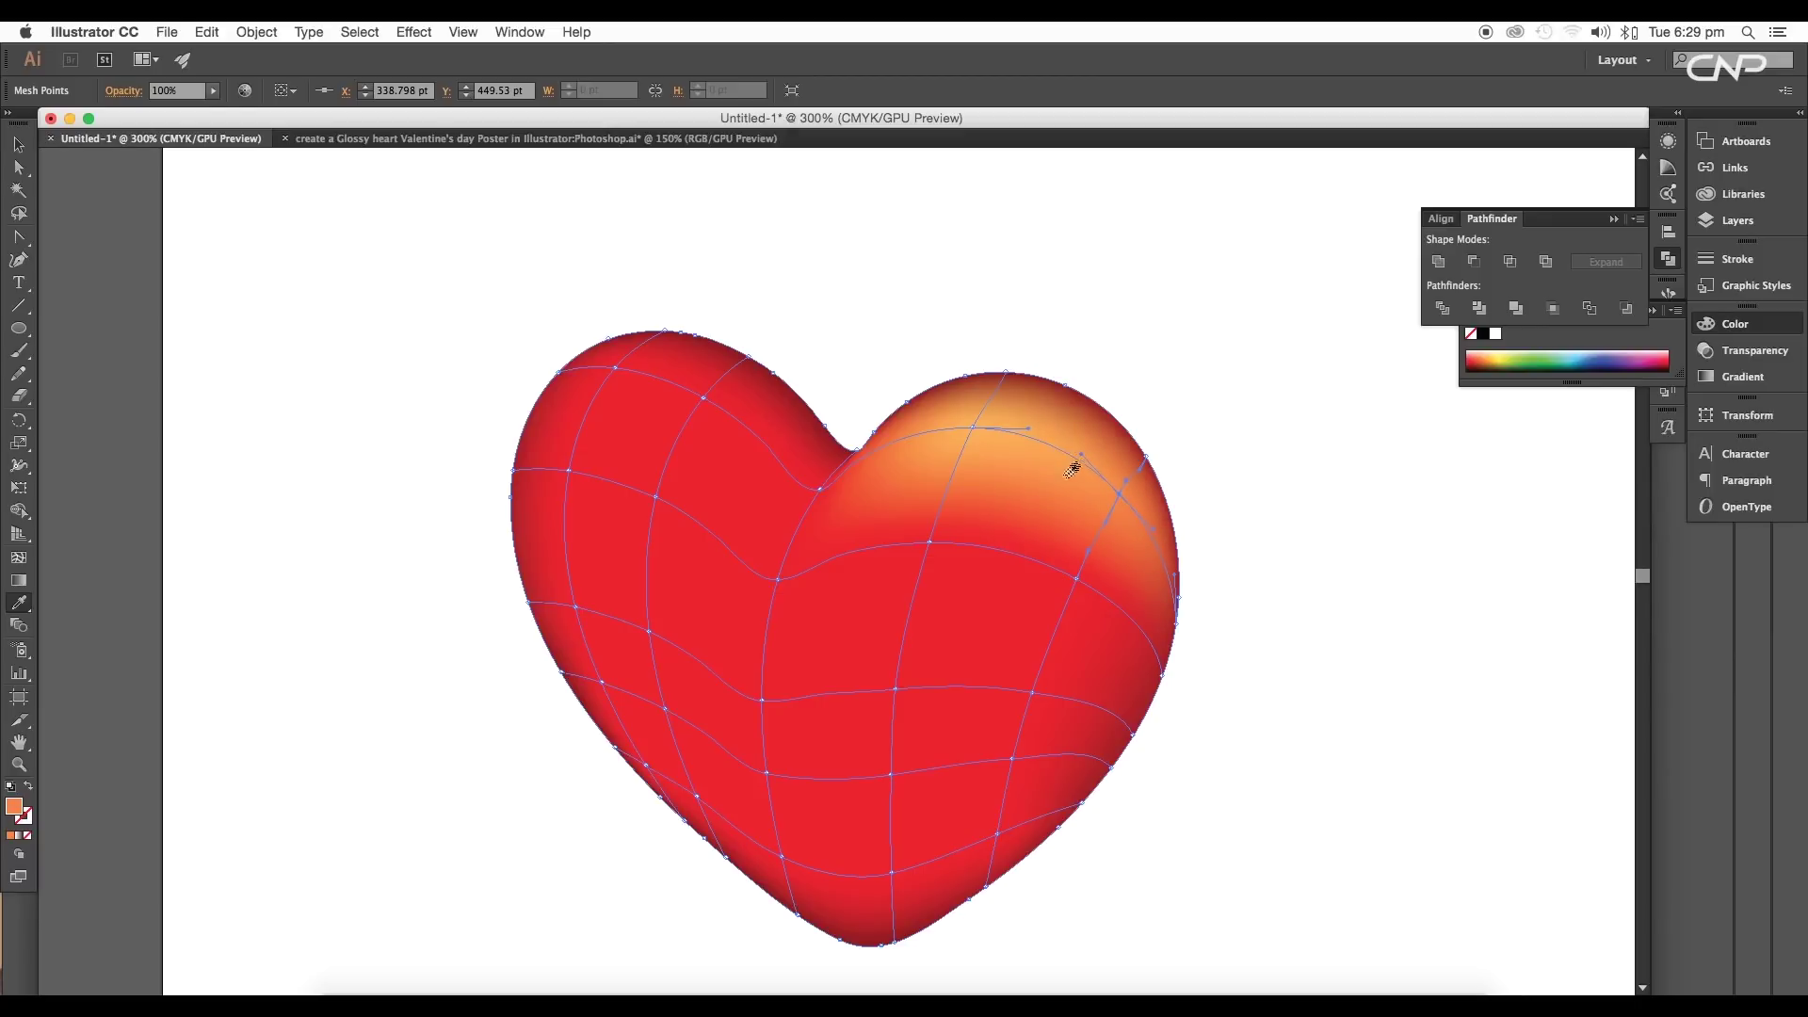
Colour the mesh point below the right lobe's outer highlight orange-red, sampling from the adjacent gradient with the Eyedropper.
{"action": "key", "text": "a"}
{"action": "left_click", "coordinate": [1079, 581]}
{"action": "key", "text": "i"}
{"action": "left_click", "coordinate": [1058, 500]}
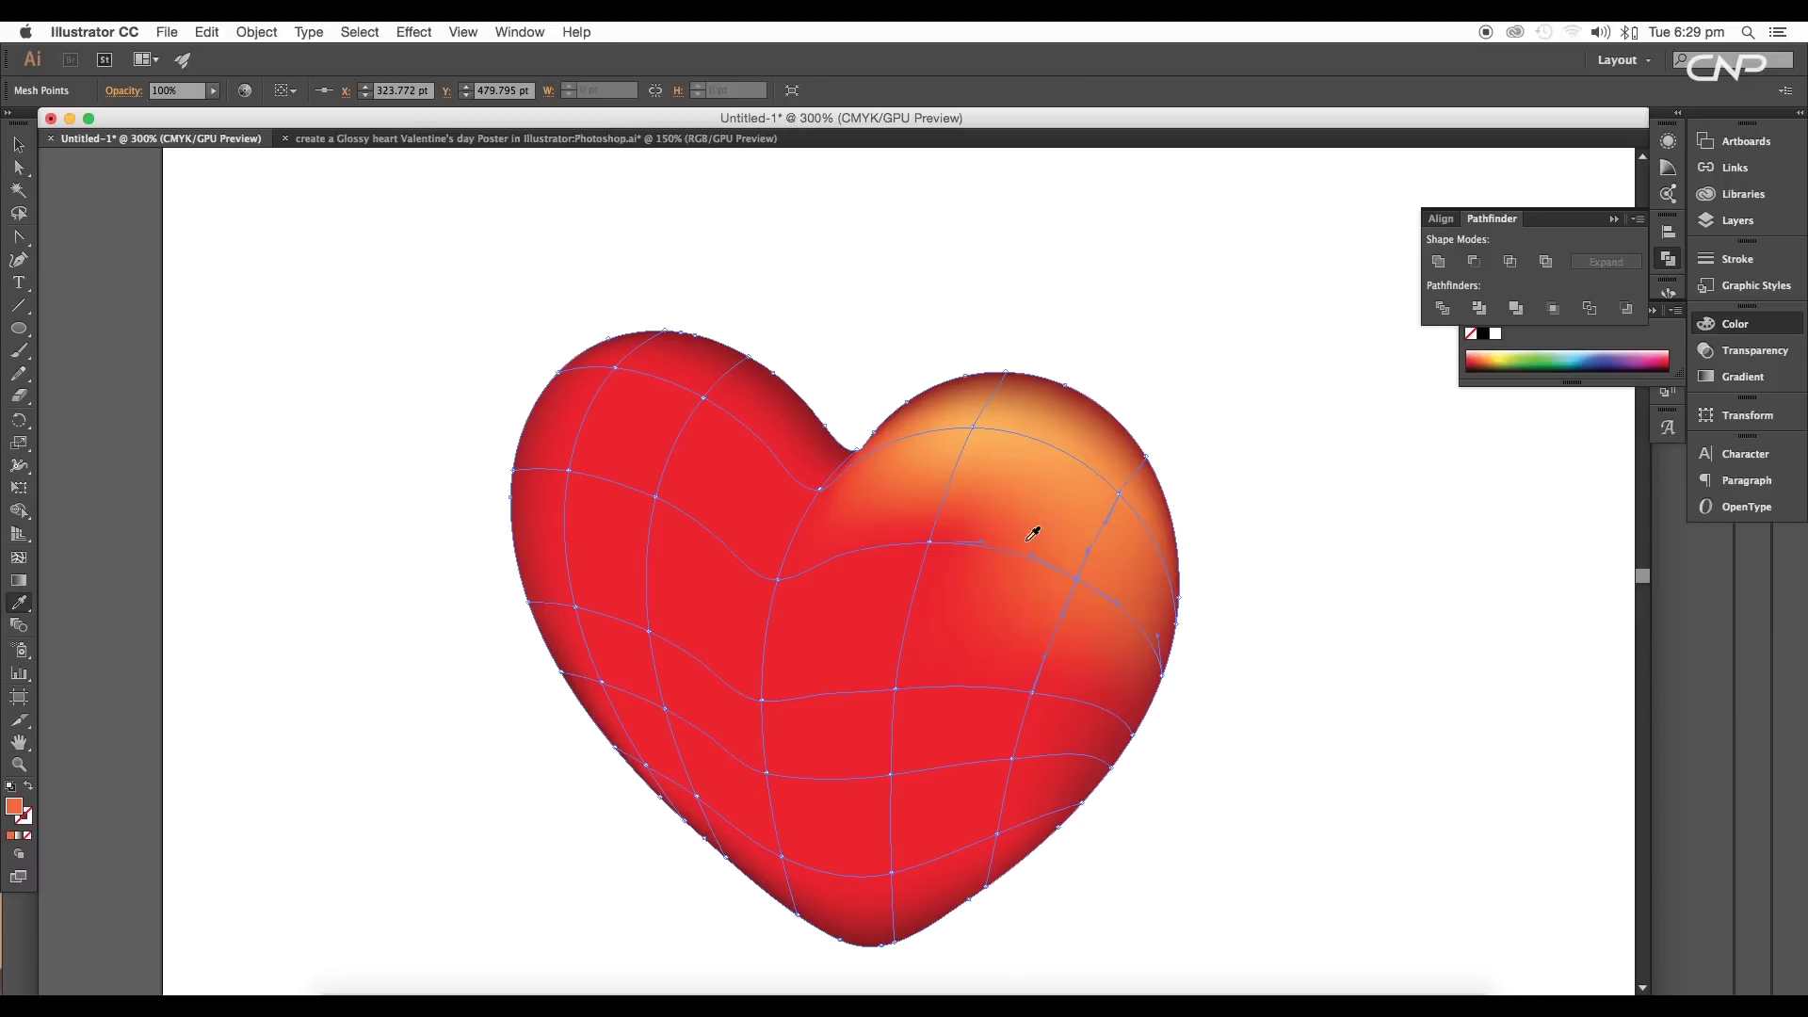
{"action": "left_click", "coordinate": [1039, 548]}
{"action": "left_click", "coordinate": [1038, 520]}
{"action": "left_click", "coordinate": [1057, 520]}
{"action": "left_click", "coordinate": [1033, 532]}
Colour the mesh point below the right lobe's inner highlight orange-red with a colour sampled from the gradient, and deselect the heart.
{"action": "key", "text": "a"}
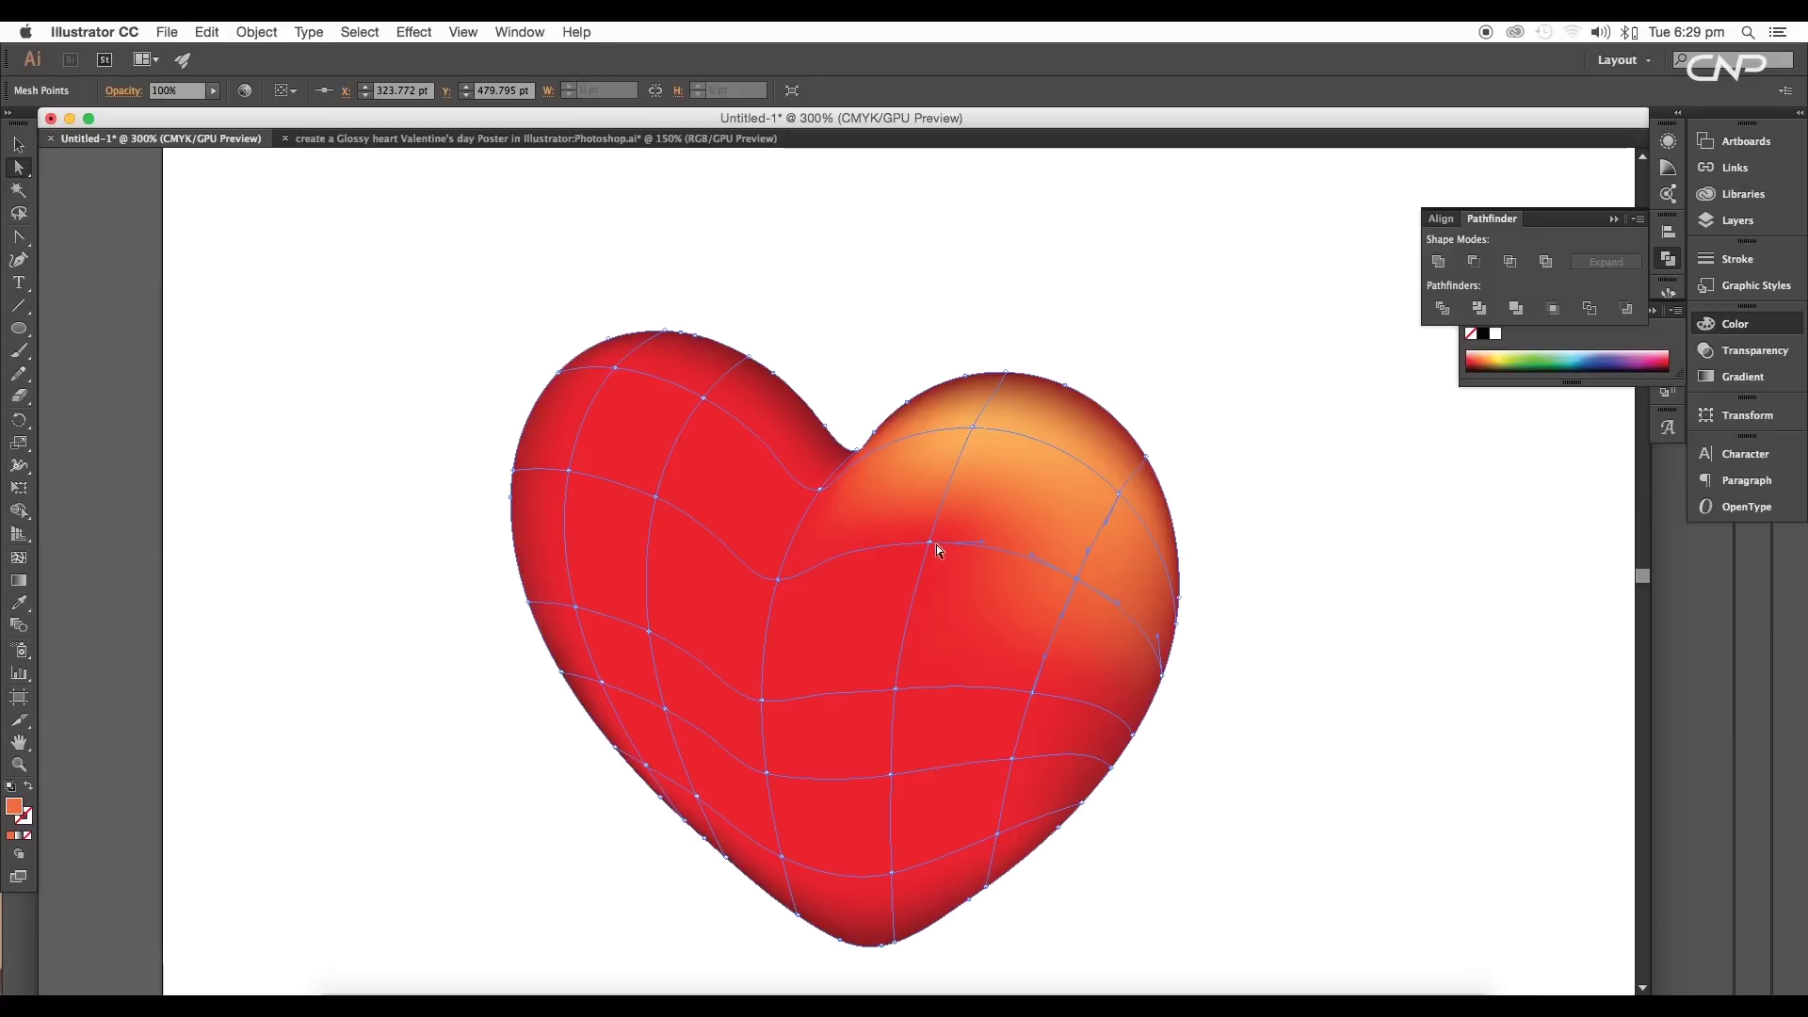
{"action": "key", "text": "i"}
{"action": "left_click", "coordinate": [990, 497]}
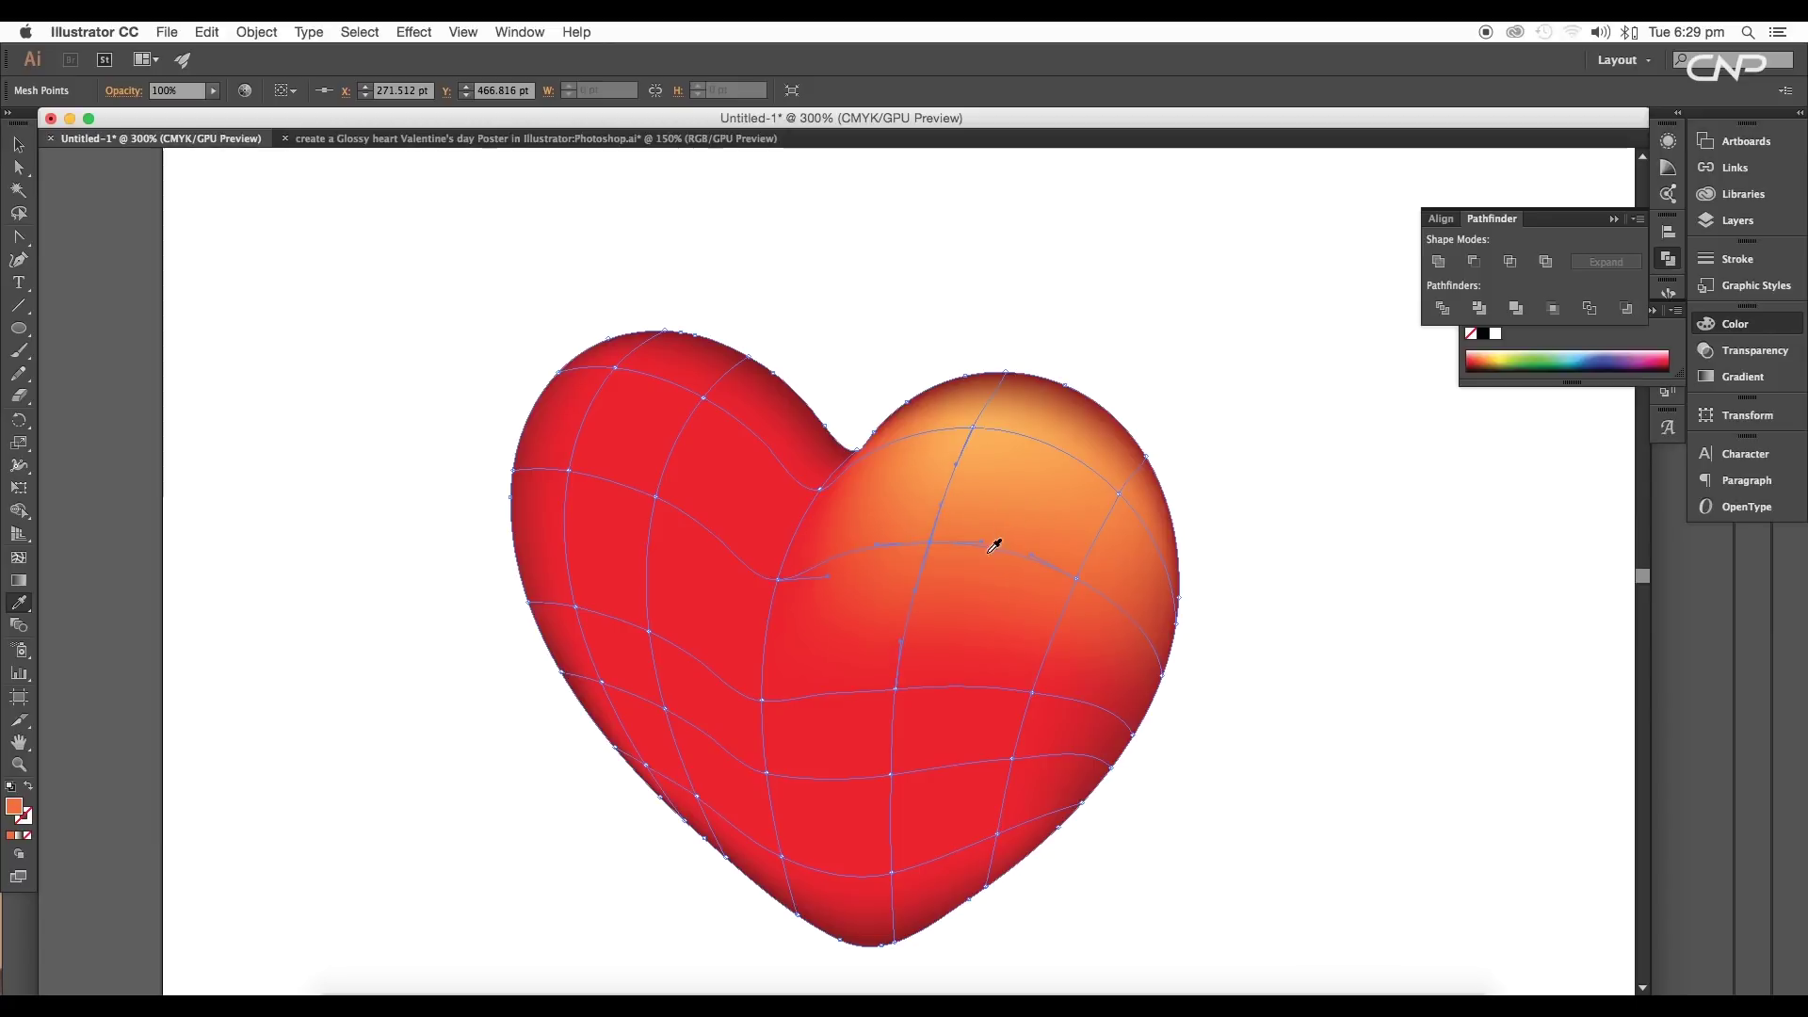
{"action": "left_click", "coordinate": [946, 581]}
{"action": "left_click", "coordinate": [904, 569]}
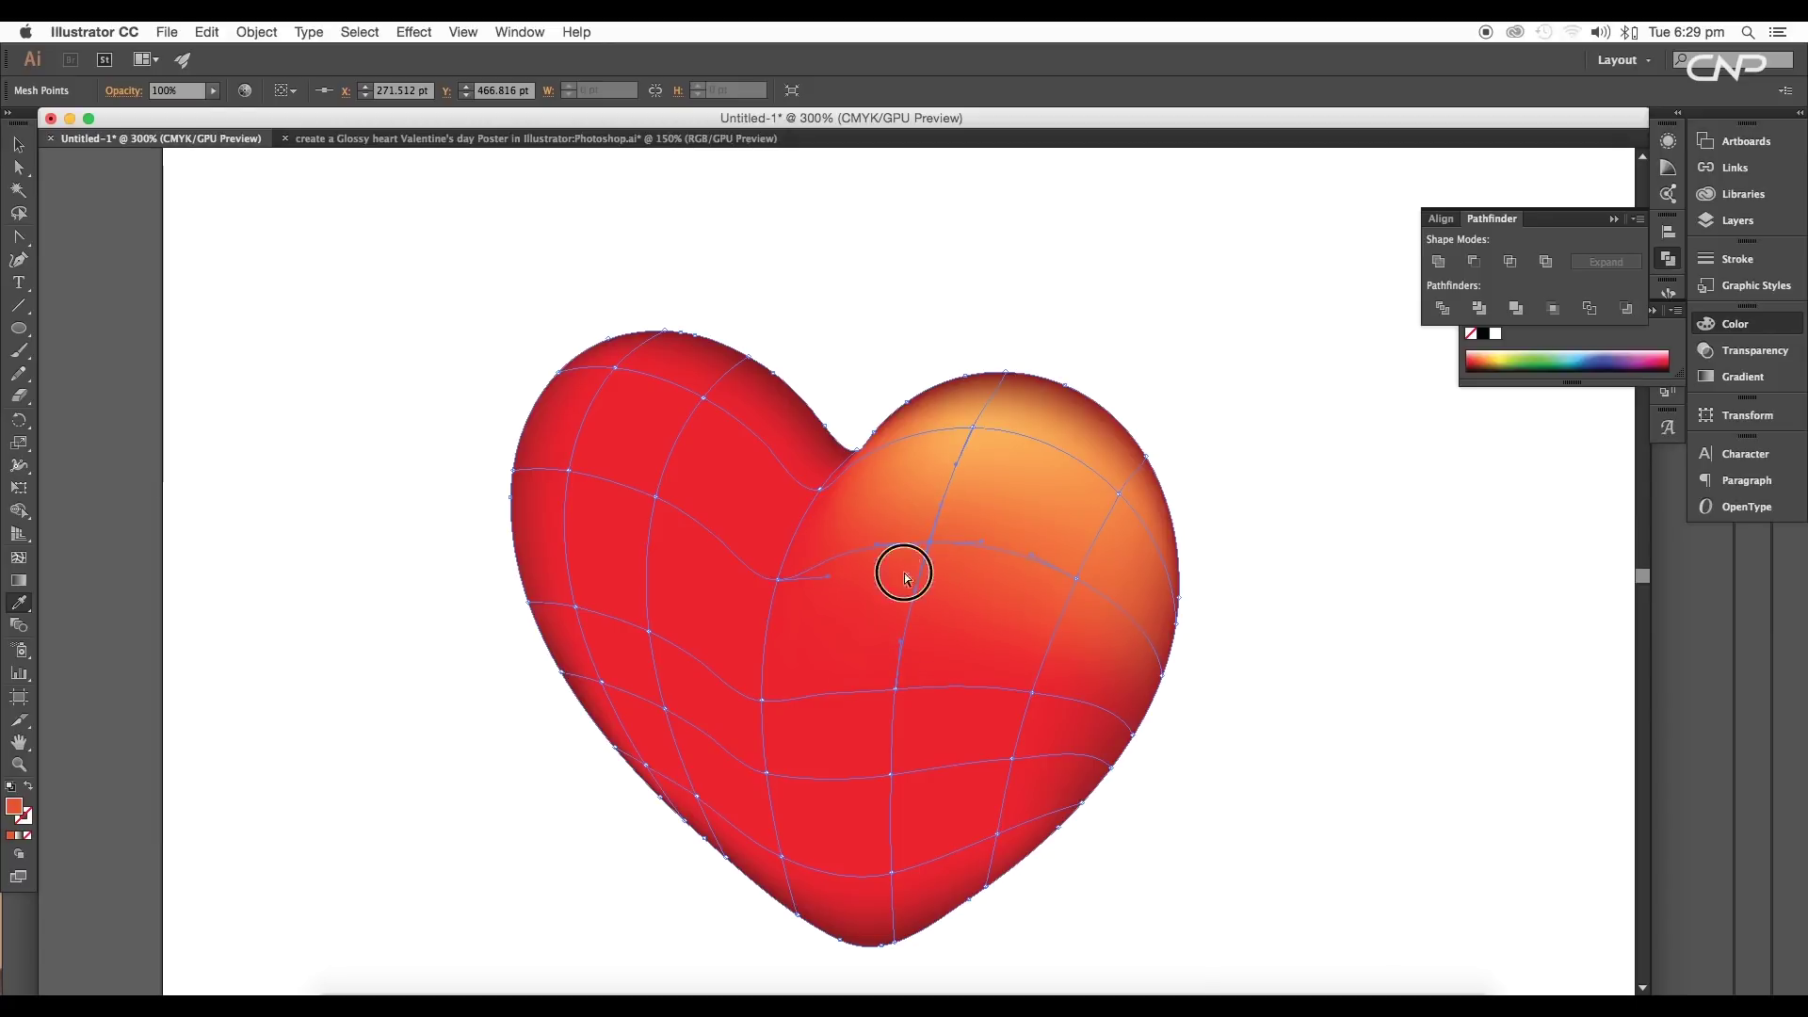
{"action": "left_click", "coordinate": [980, 534]}
{"action": "key", "text": "v"}
{"action": "left_click", "coordinate": [1334, 487]}
{"action": "left_click_drag", "start_coordinate": [1306, 695], "coordinate": [1130, 678]}
{"action": "scroll", "coordinate": [1127, 678], "scroll_direction": "down", "scroll_amount": 2}
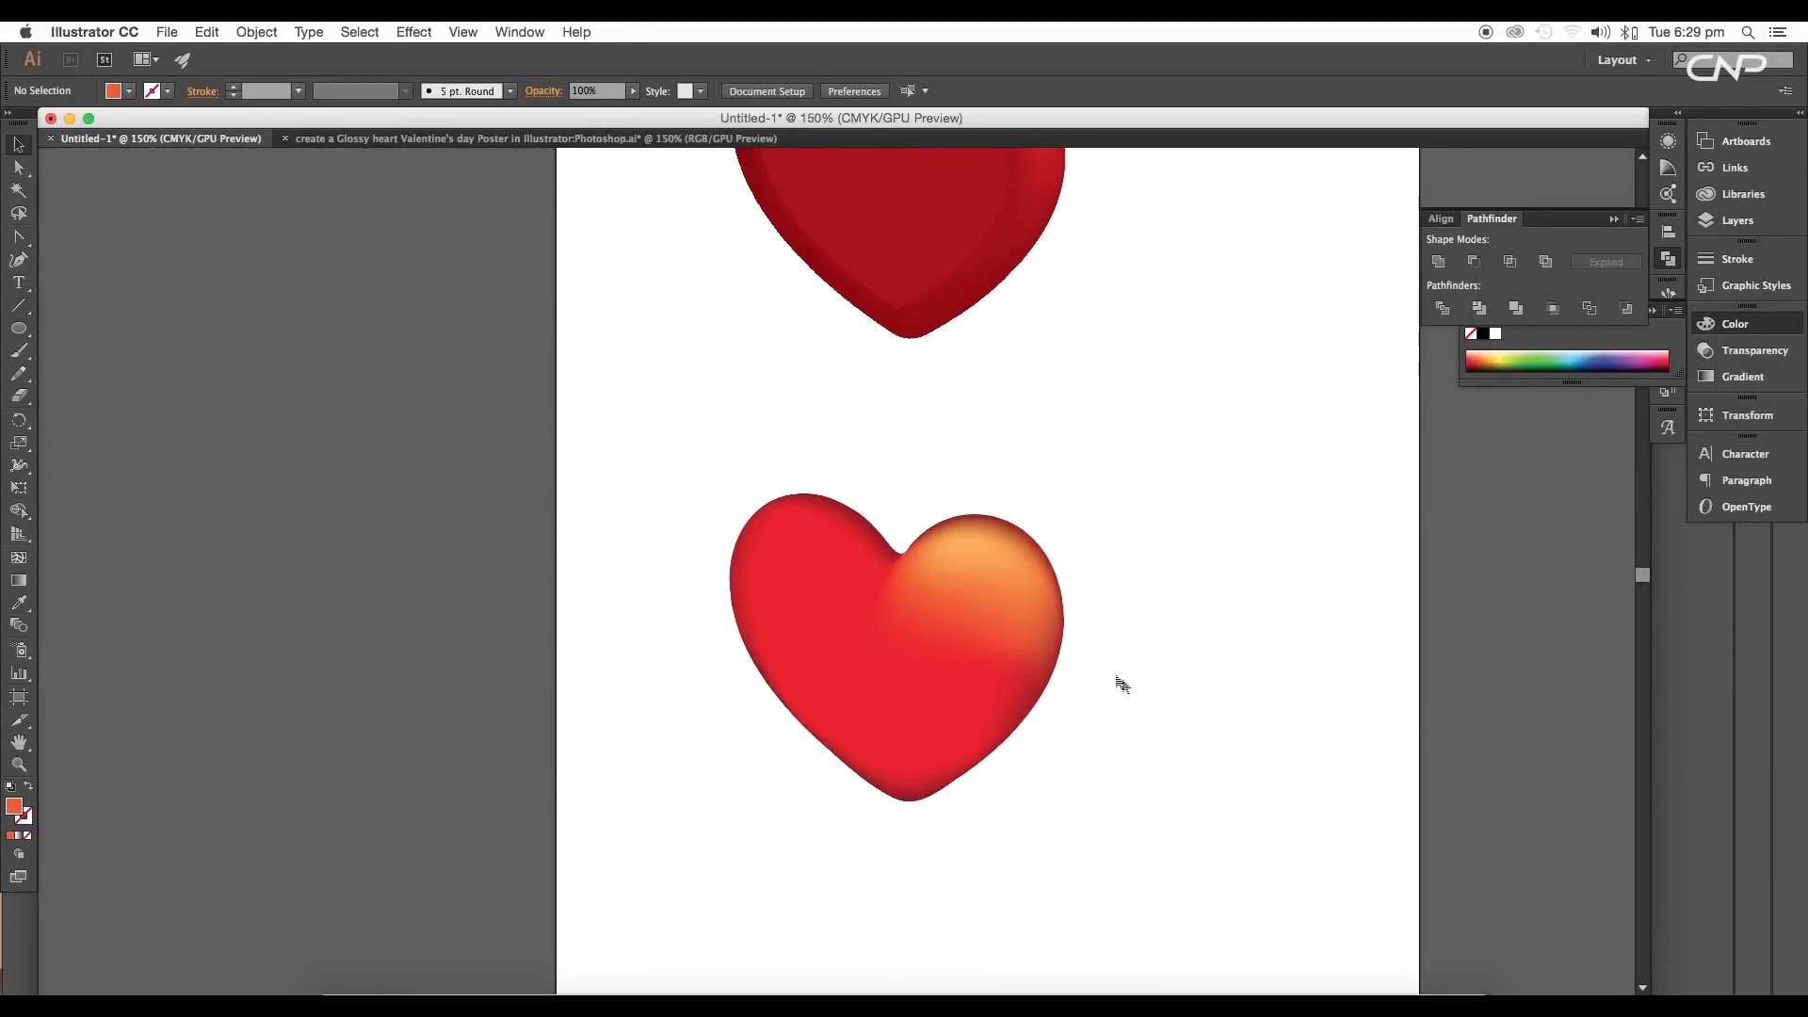
Select the three inner mesh points down the heart's lower right side and colour them a muted brownish red sampled from the nearby shading.
{"action": "key", "text": "super+plus"}
{"action": "key", "text": "super+plus"}
{"action": "key", "text": "super+plus"}
{"action": "key", "text": "super+plus"}
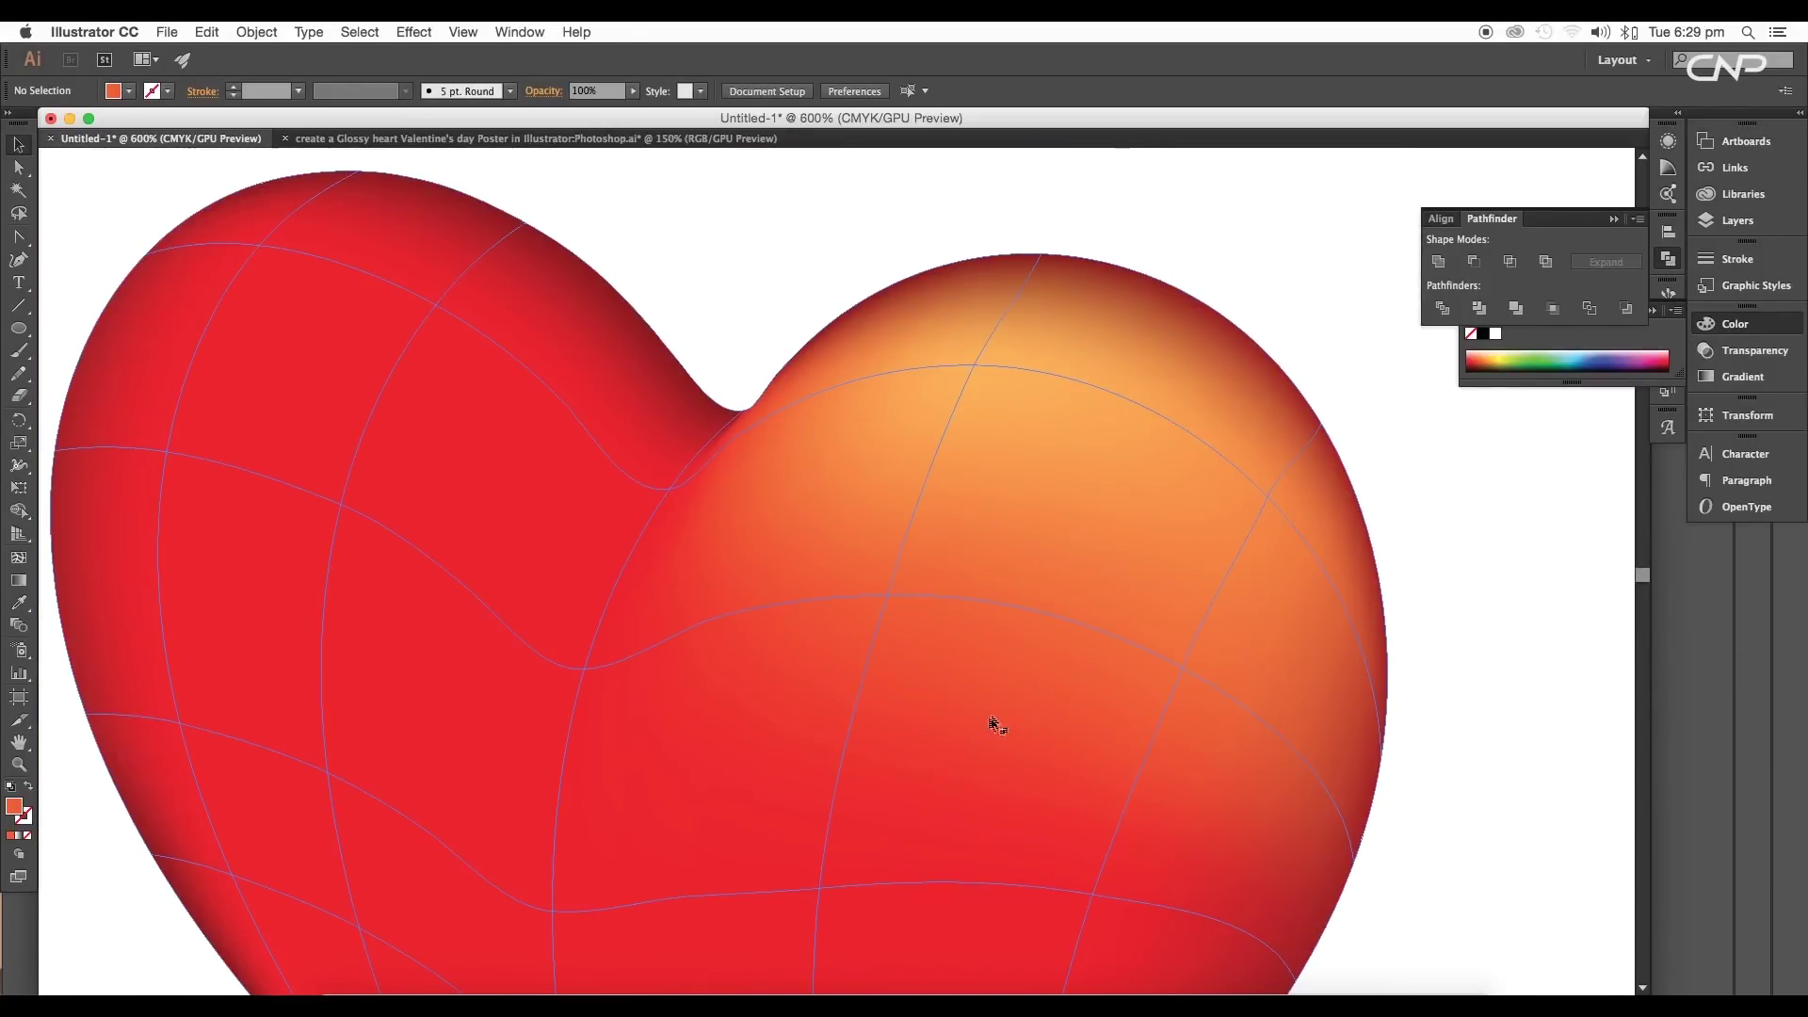
{"action": "key", "text": "super+minus"}
{"action": "left_click", "coordinate": [1036, 747]}
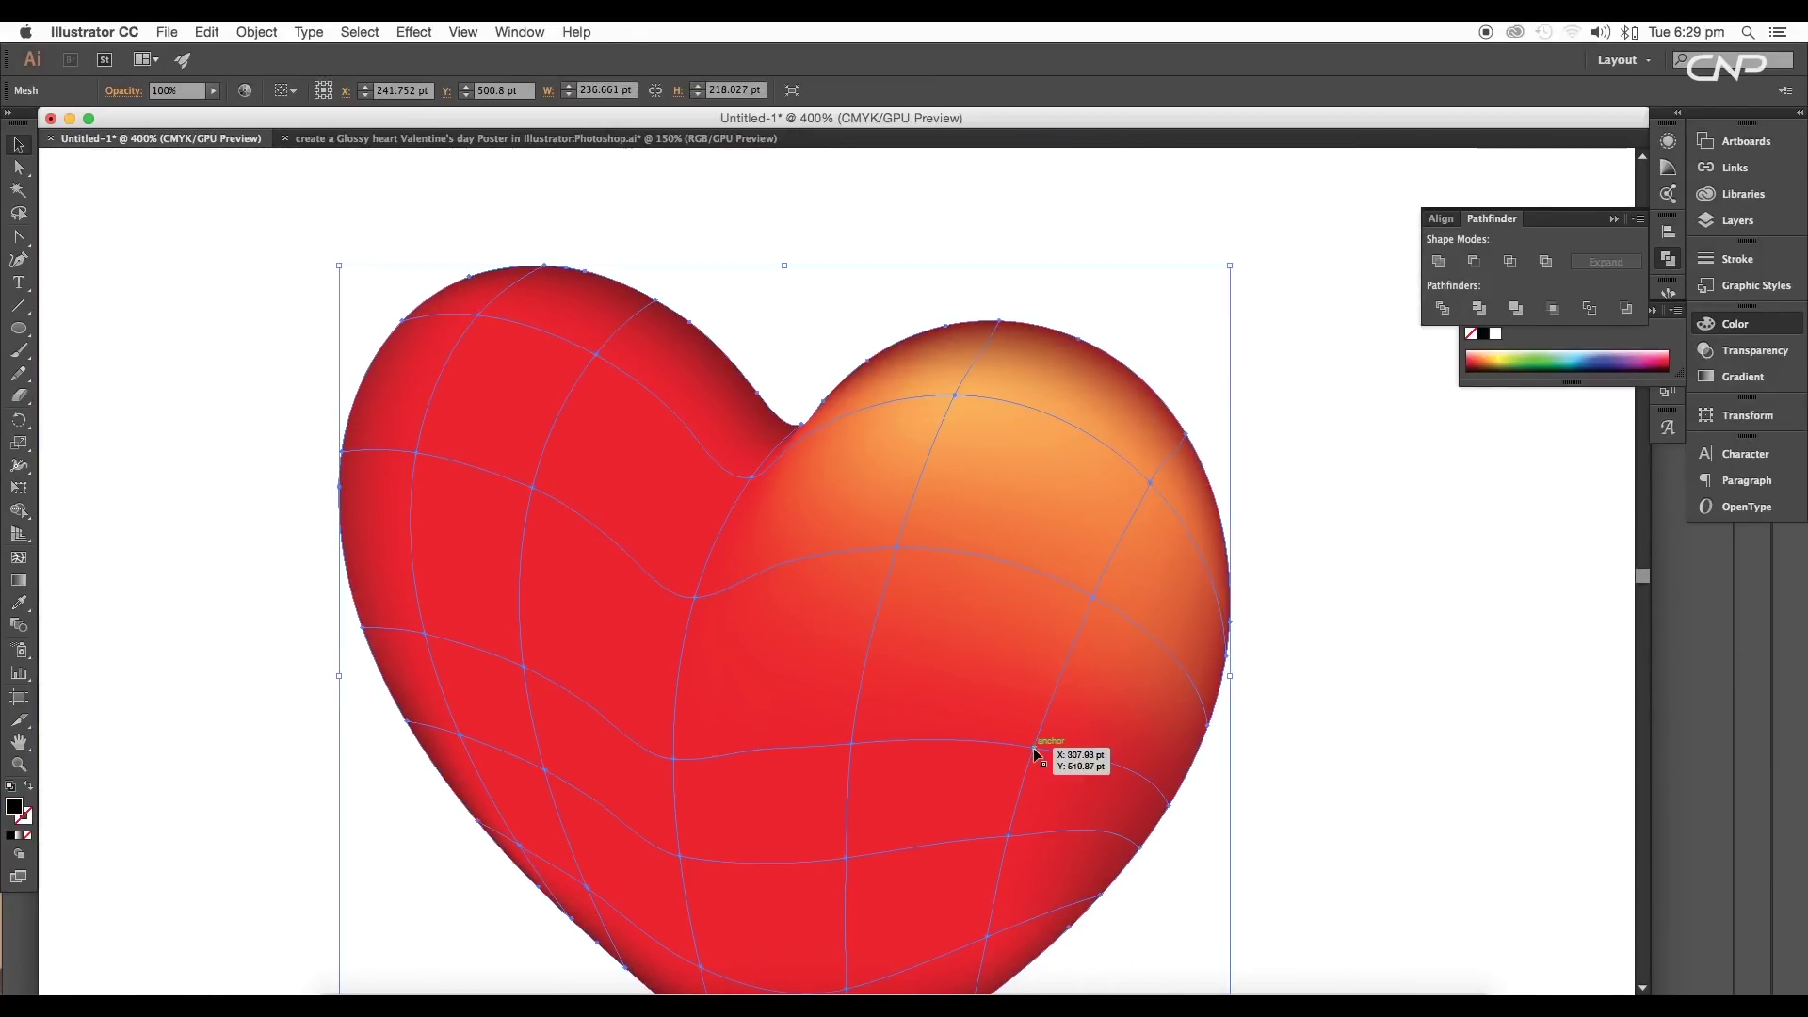
{"action": "scroll", "coordinate": [1082, 779], "scroll_direction": "down", "scroll_amount": 3}
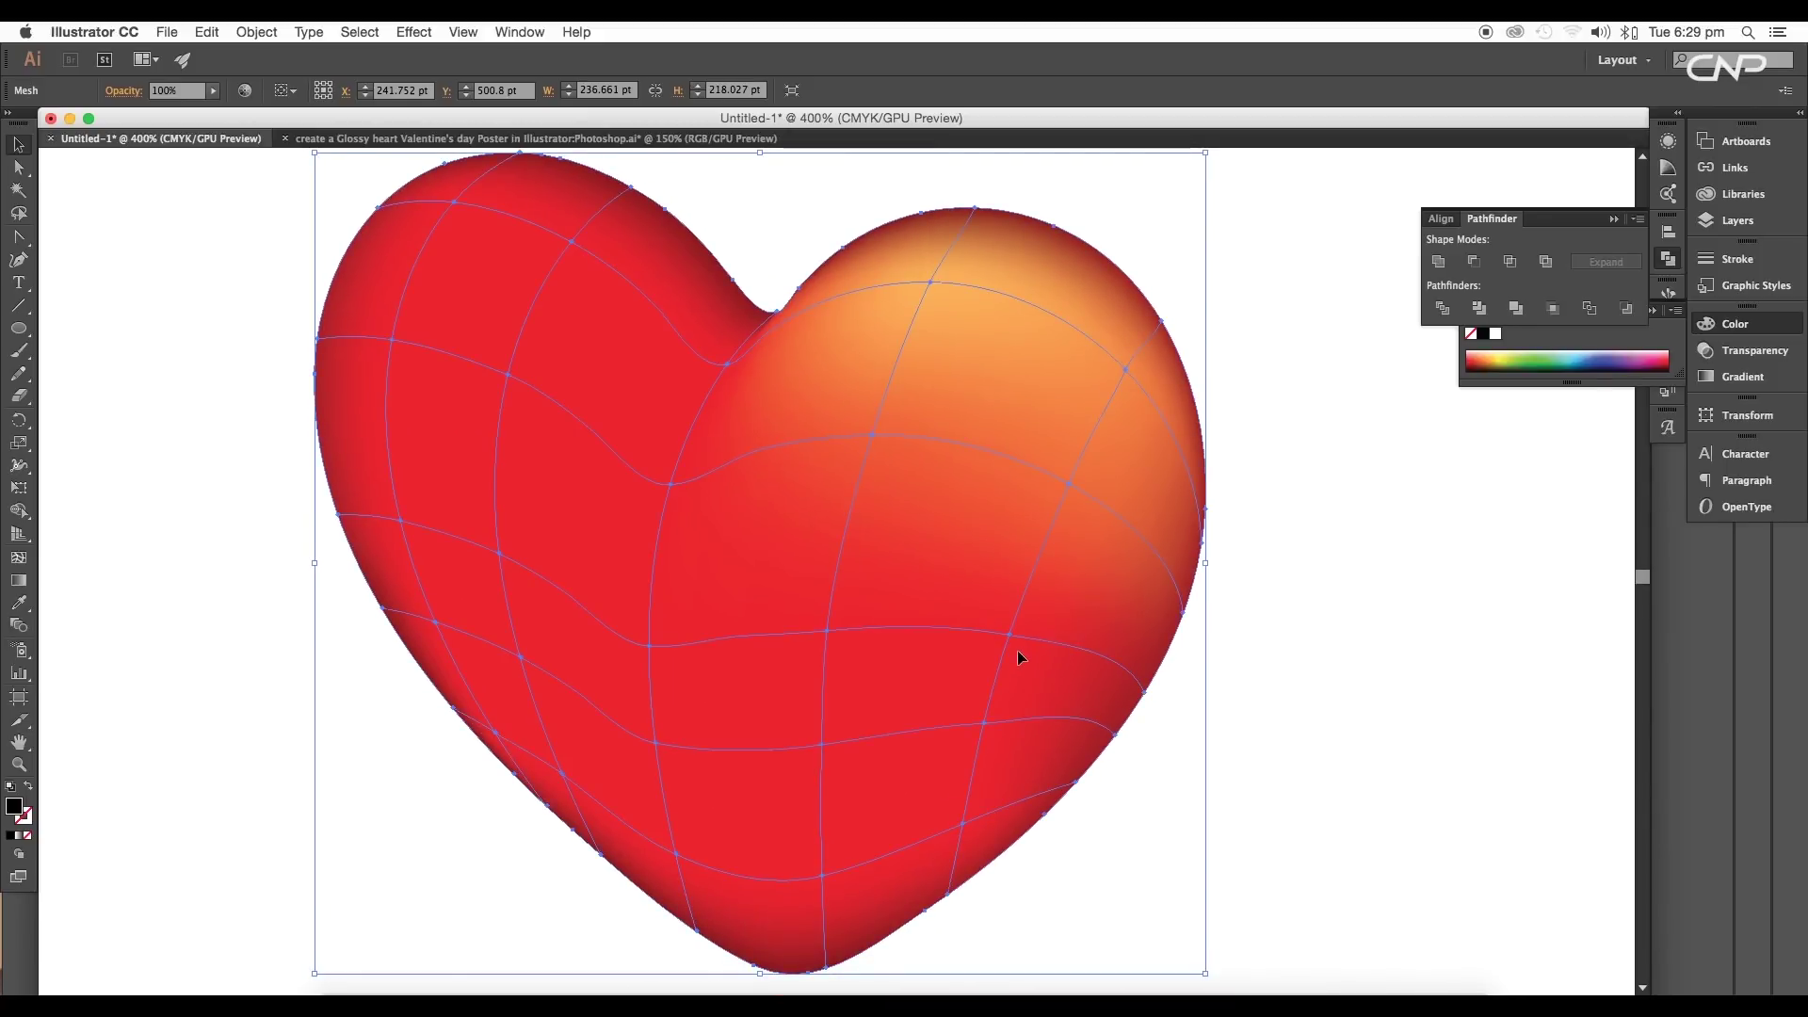
{"action": "key", "text": "a"}
{"action": "left_click", "coordinate": [986, 723]}
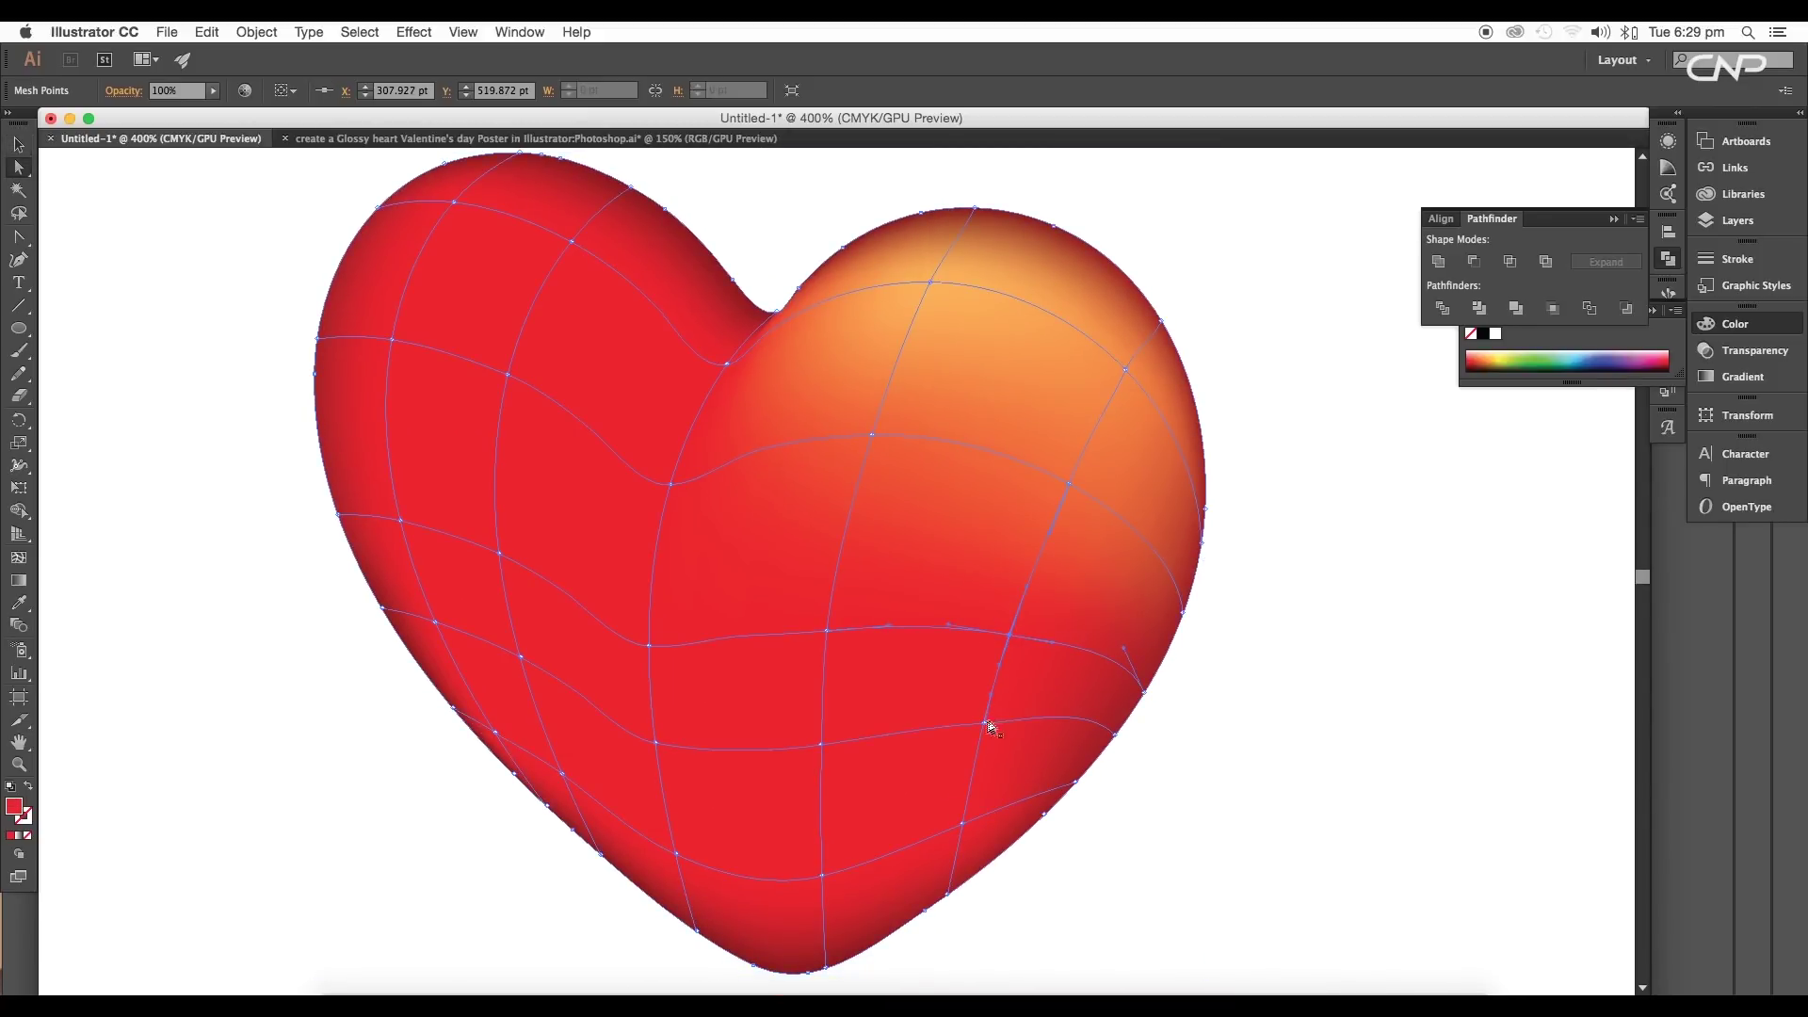
{"action": "left_click", "coordinate": [962, 823], "text": "shift"}
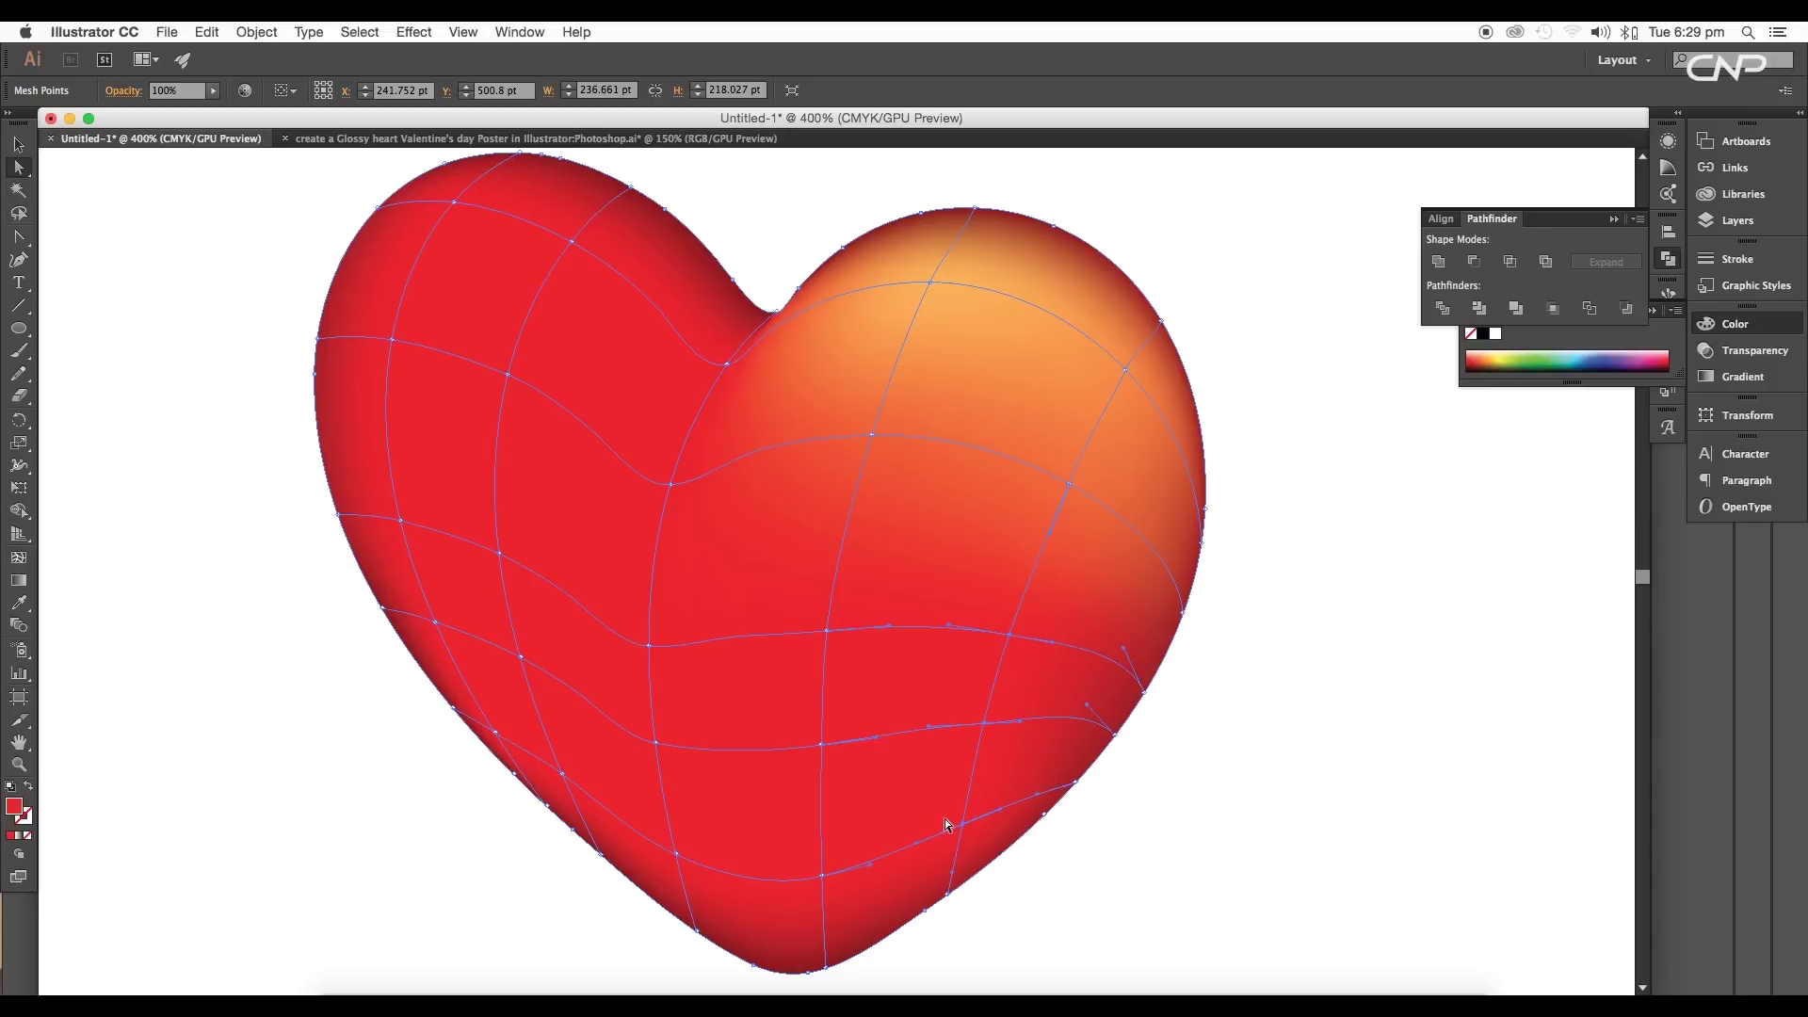
{"action": "key", "text": "i"}
{"action": "left_click", "coordinate": [1076, 663]}
{"action": "left_click", "coordinate": [1078, 562]}
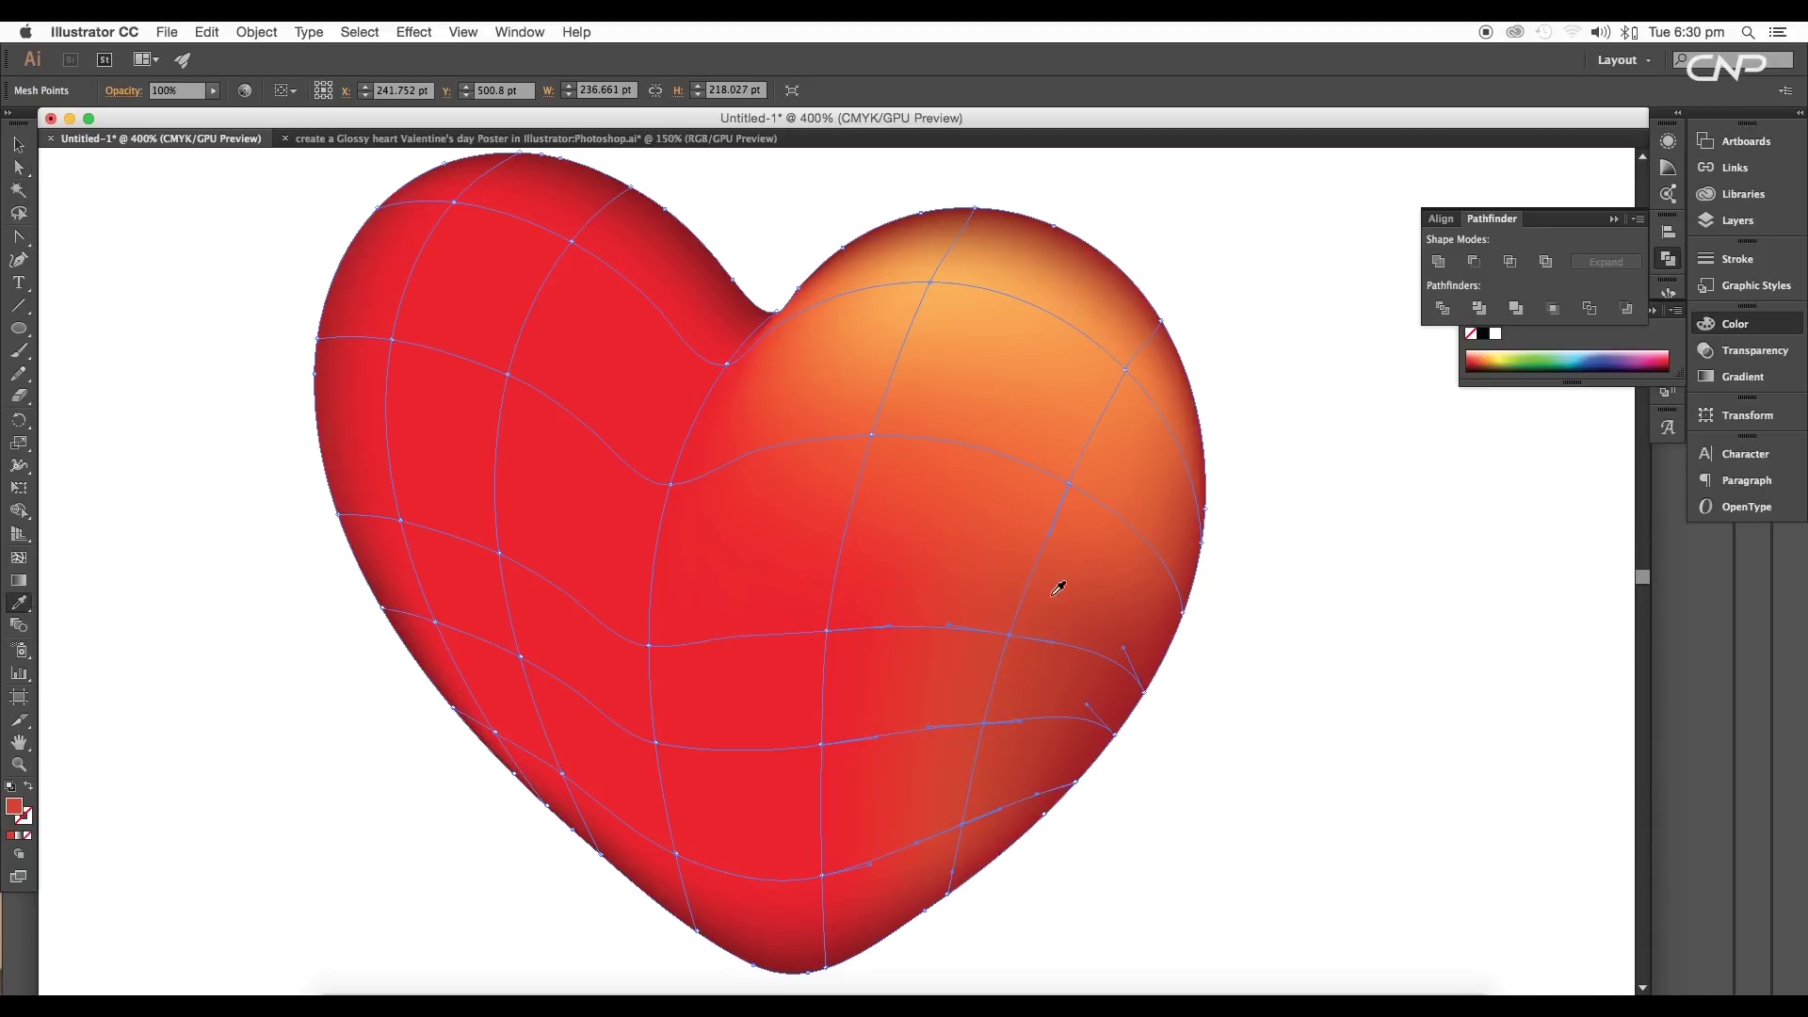
{"action": "left_click", "coordinate": [1052, 574]}
{"action": "left_click", "coordinate": [1034, 706]}
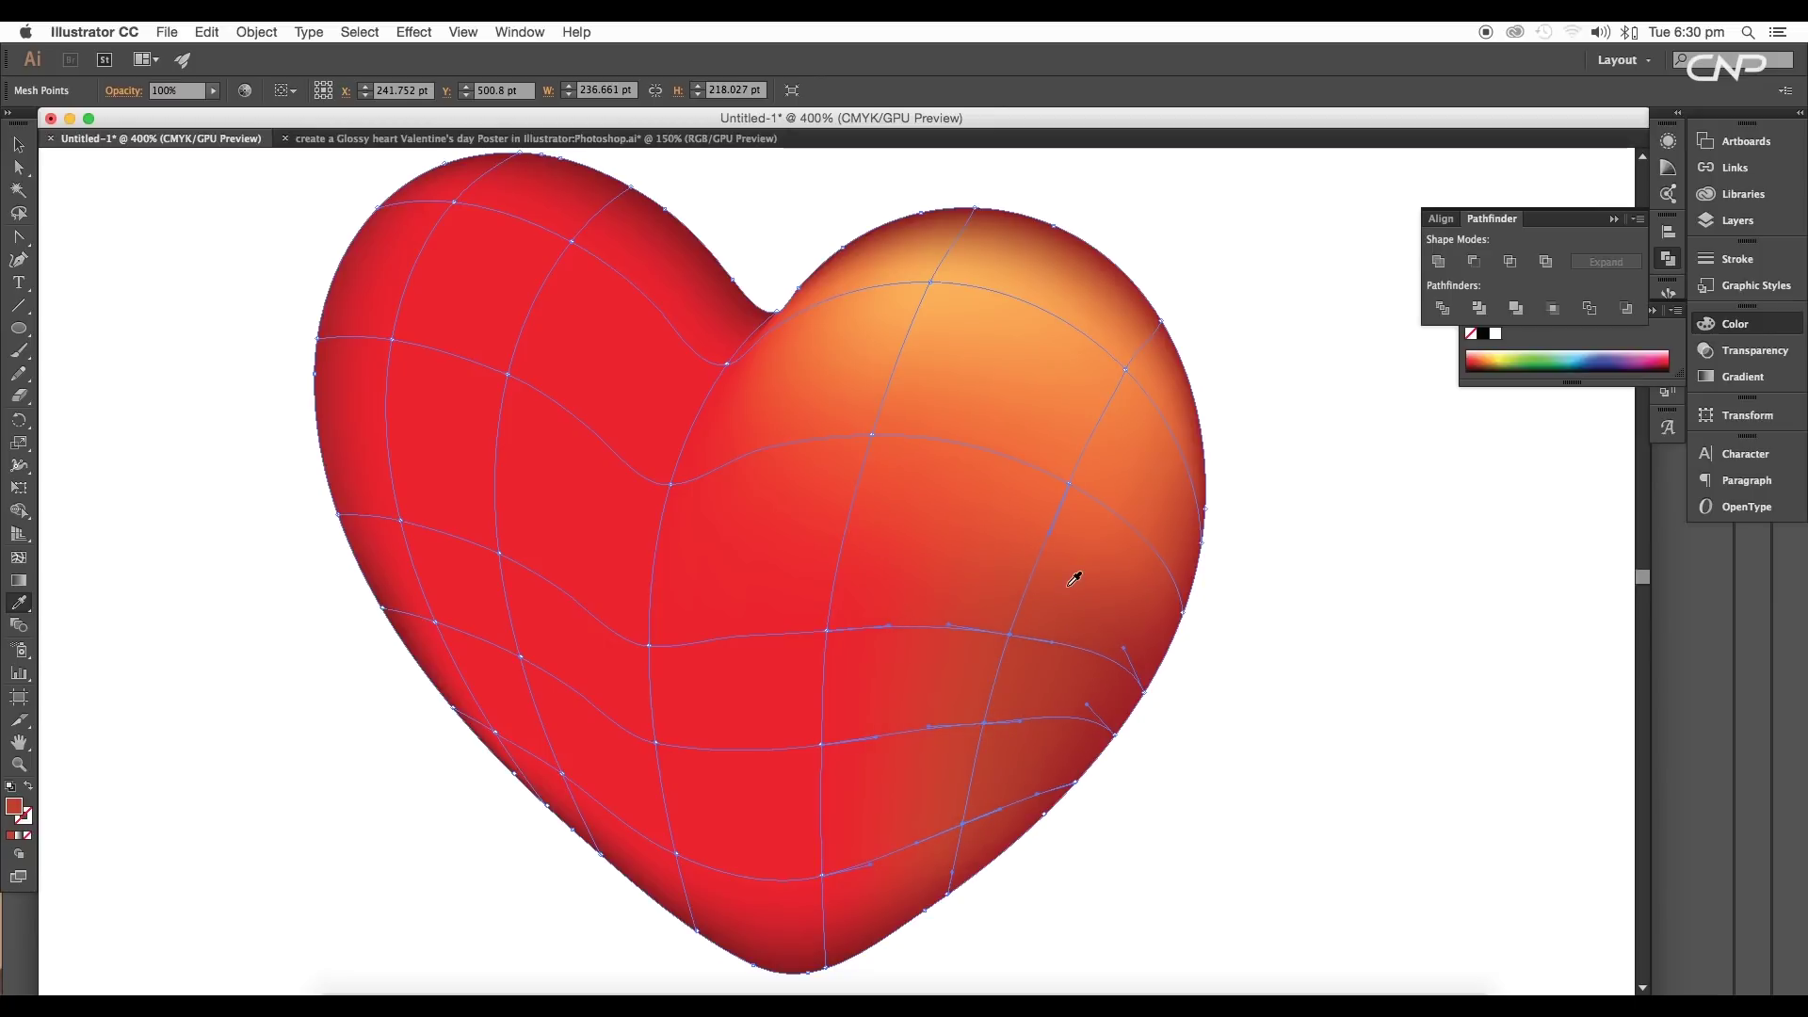
Select only the uppermost of those three lower right mesh points and recolour it a lighter orange-red sampled from above it.
{"action": "key", "text": "a"}
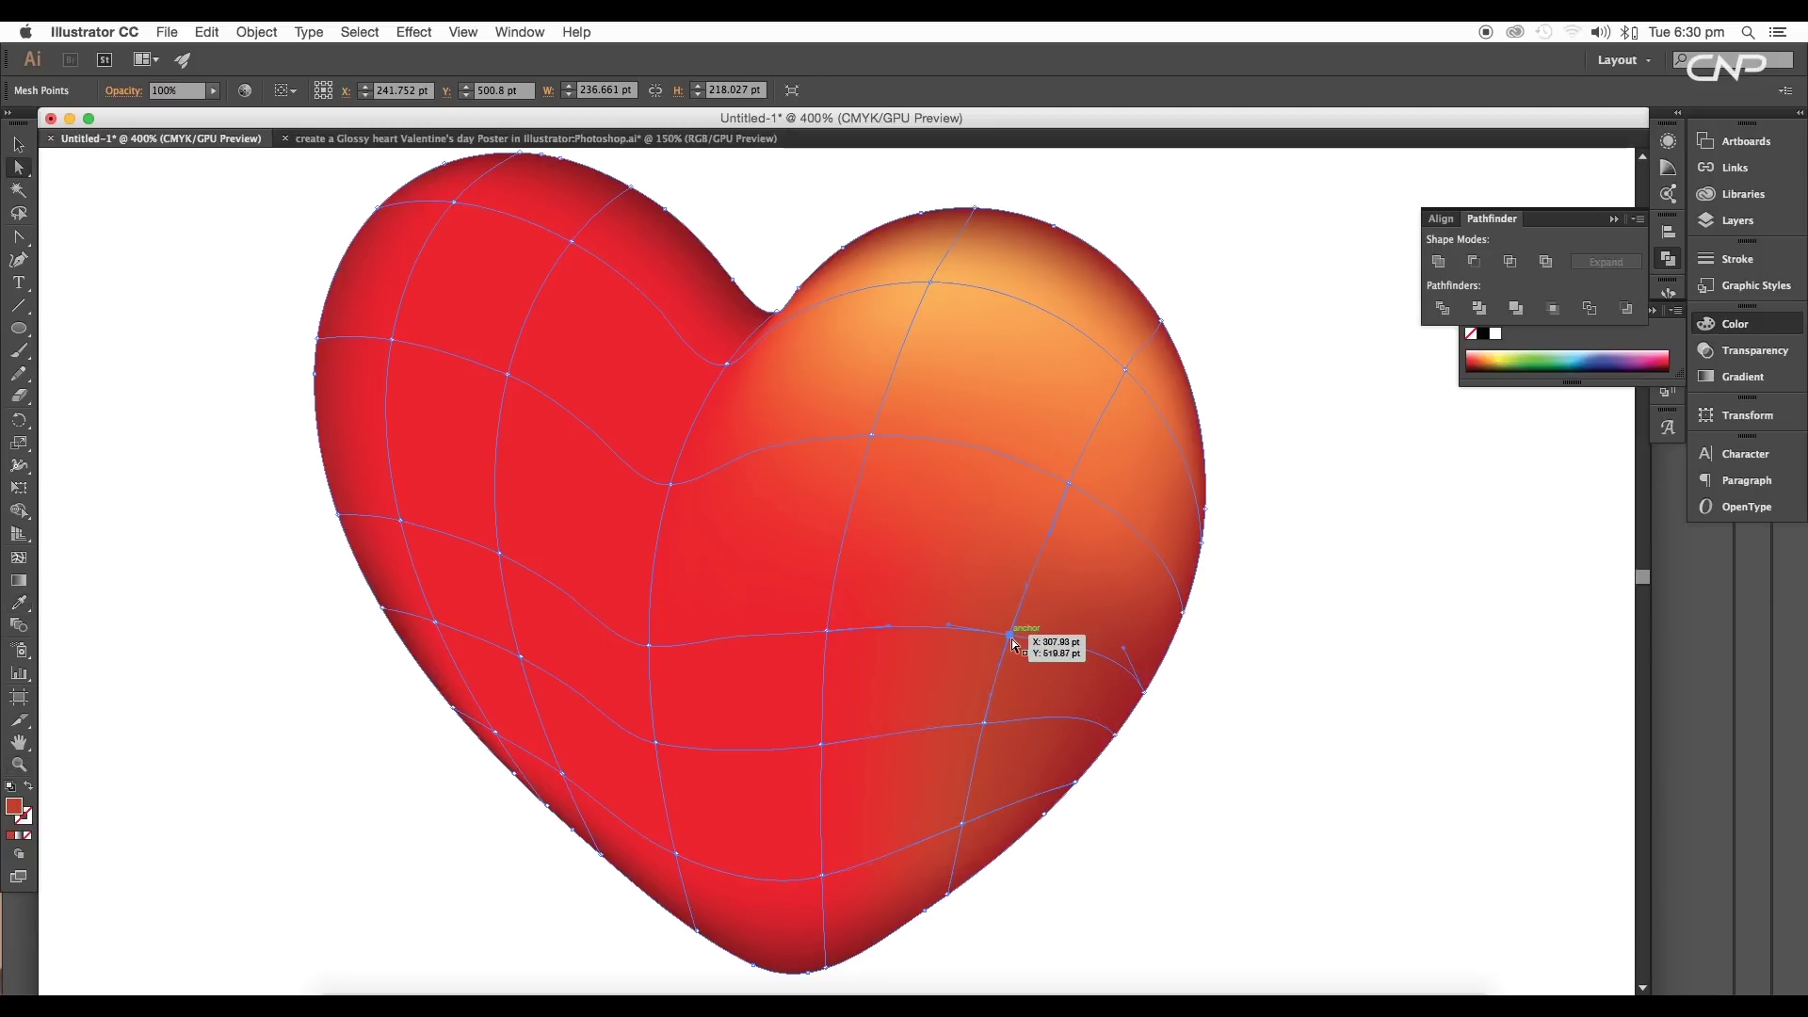
{"action": "left_click", "coordinate": [1012, 640]}
{"action": "key", "text": "i"}
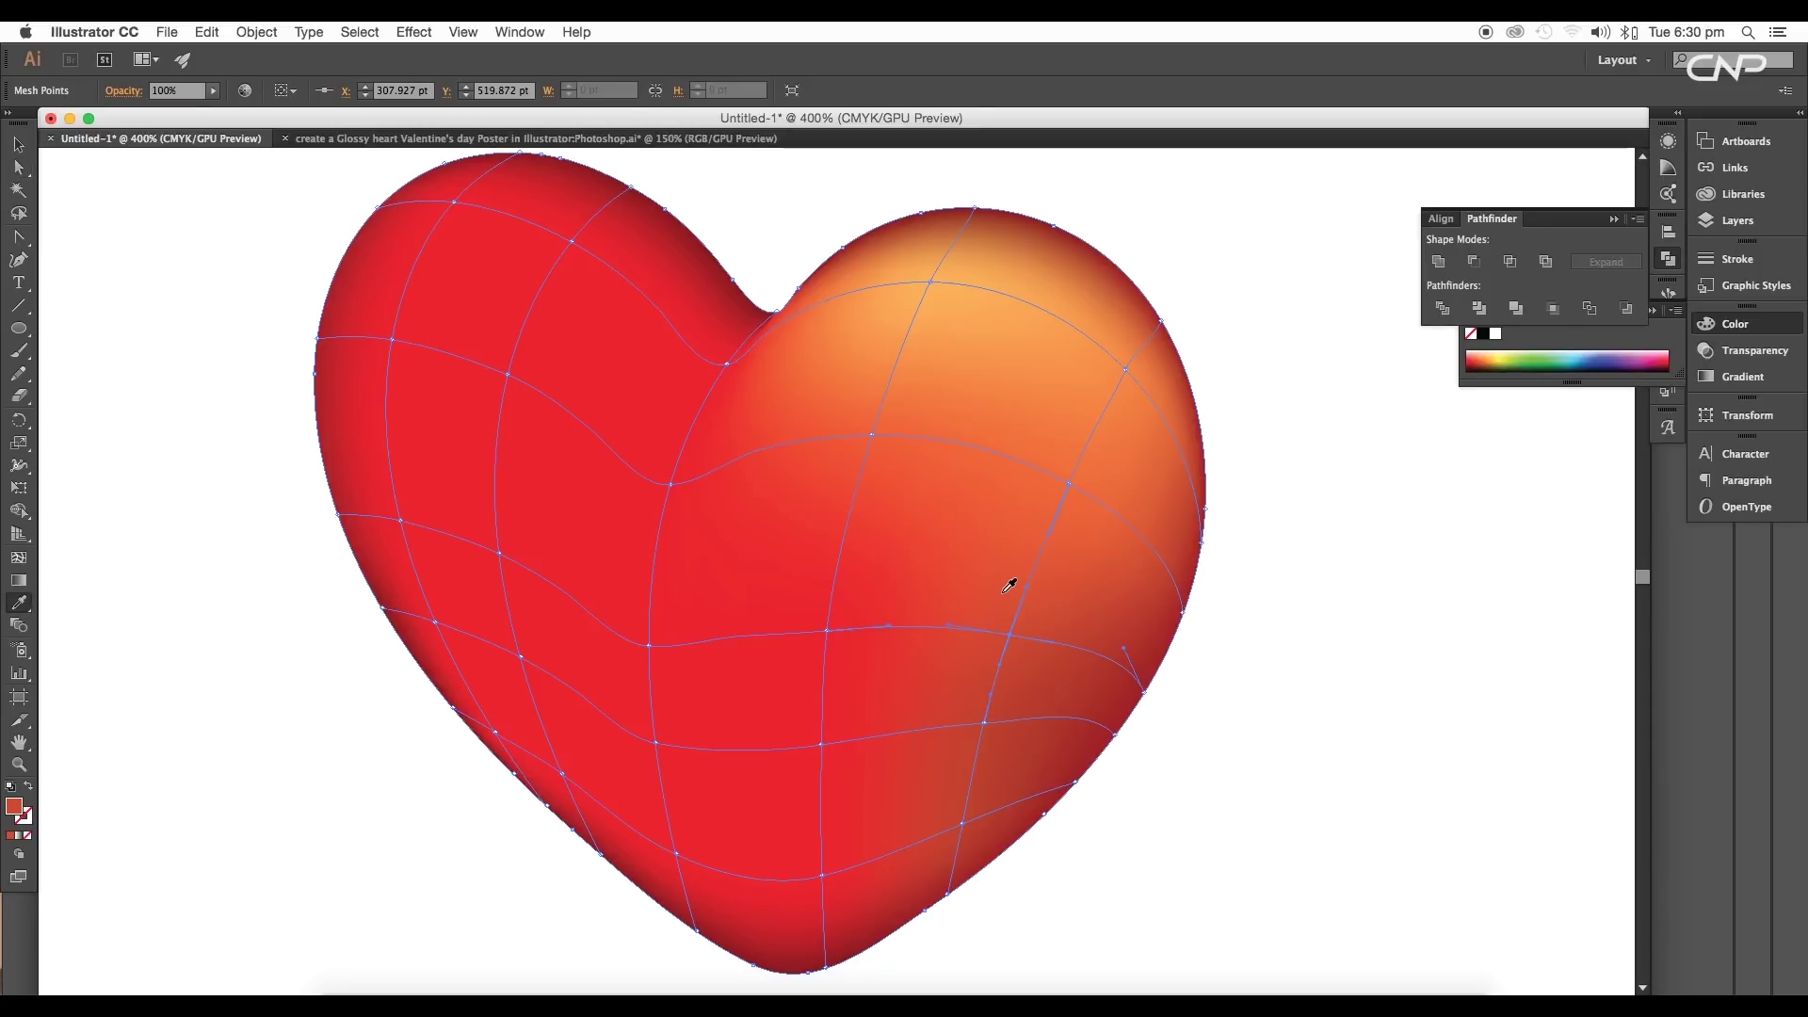
Select the two upper inner mesh points of the heart's left lobe and colour them pale pink f9b7bb as a highlight.
{"action": "key", "text": "a"}
{"action": "left_click_drag", "start_coordinate": [632, 638], "coordinate": [925, 695]}
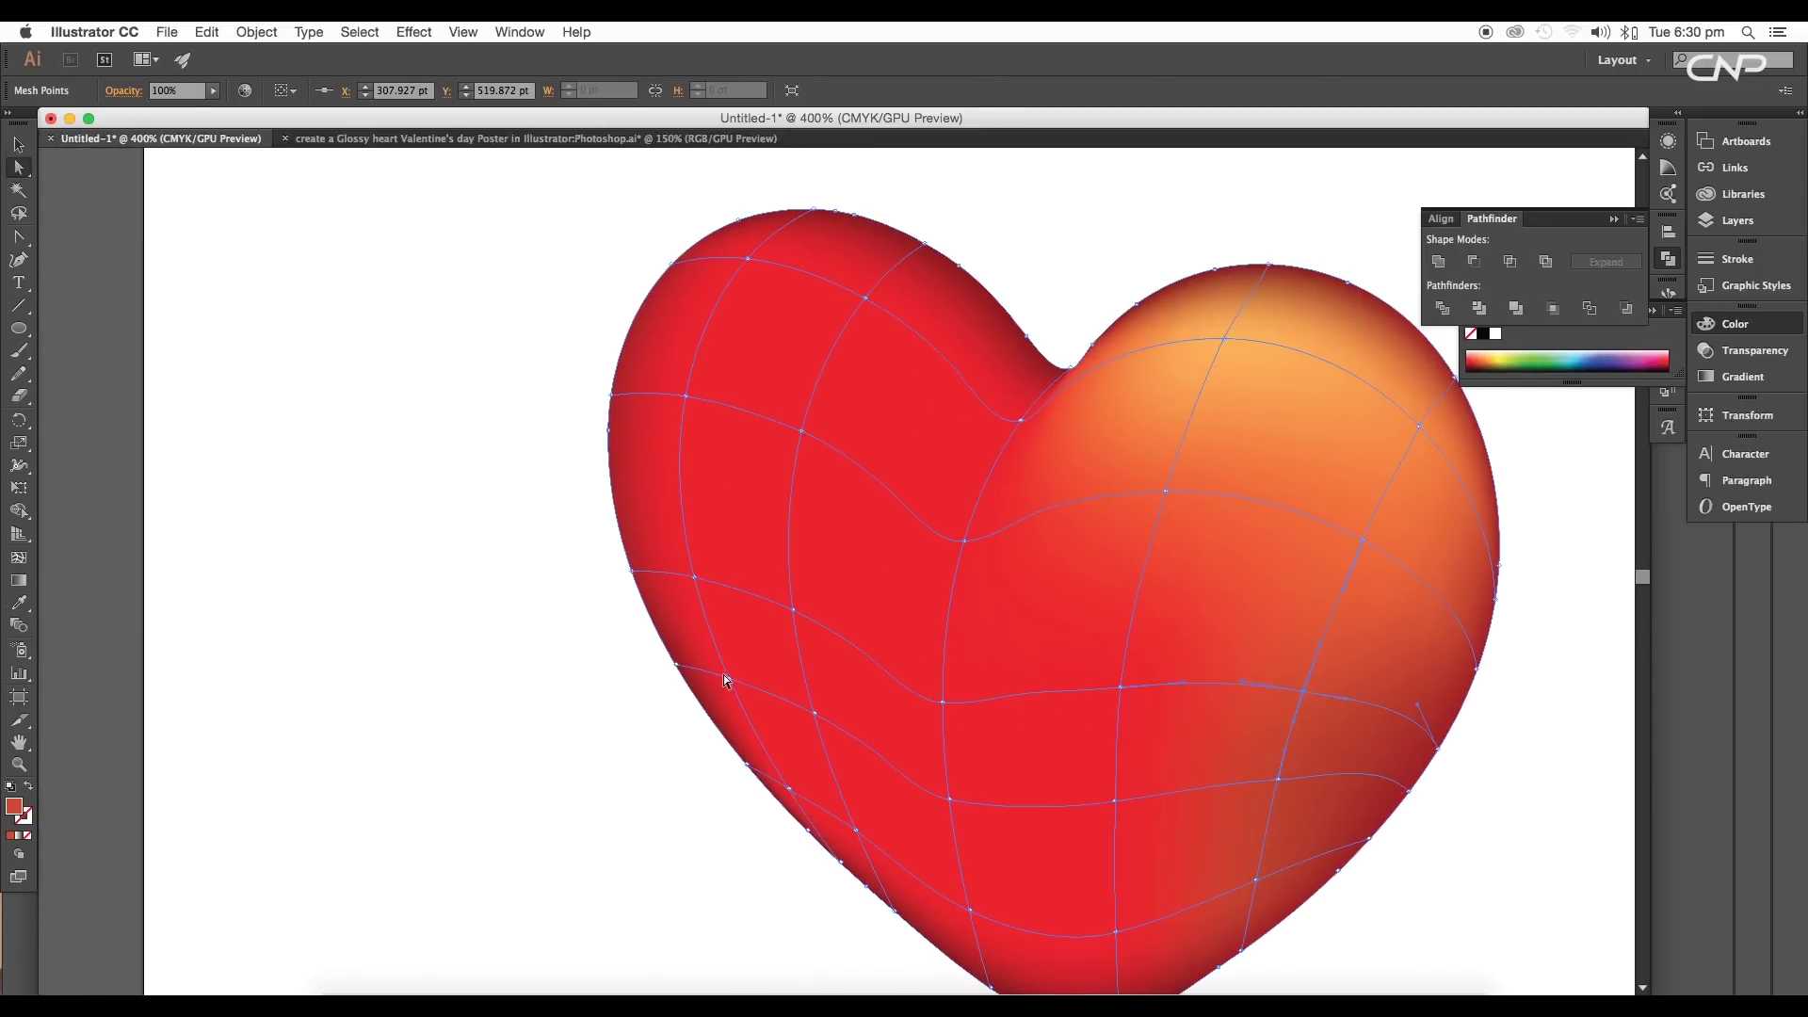
{"action": "left_click_drag", "start_coordinate": [803, 641], "coordinate": [758, 683]}
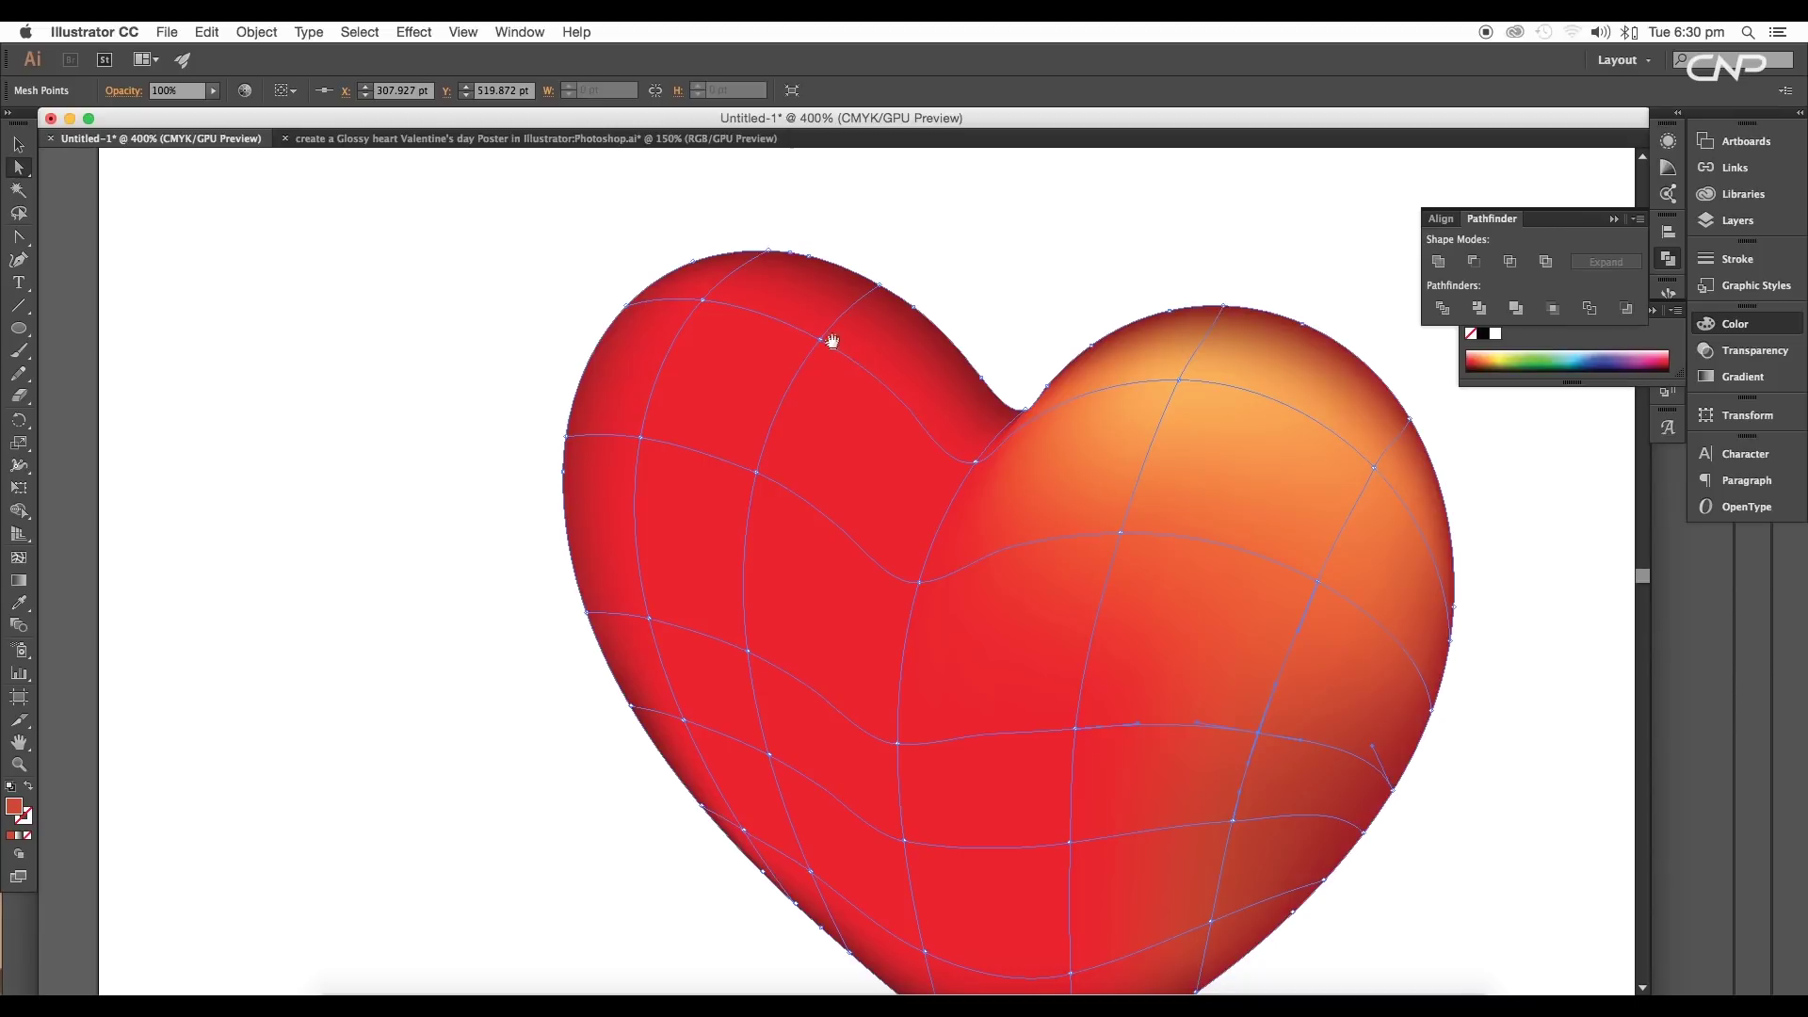
{"action": "left_click_drag", "start_coordinate": [832, 341], "coordinate": [792, 397]}
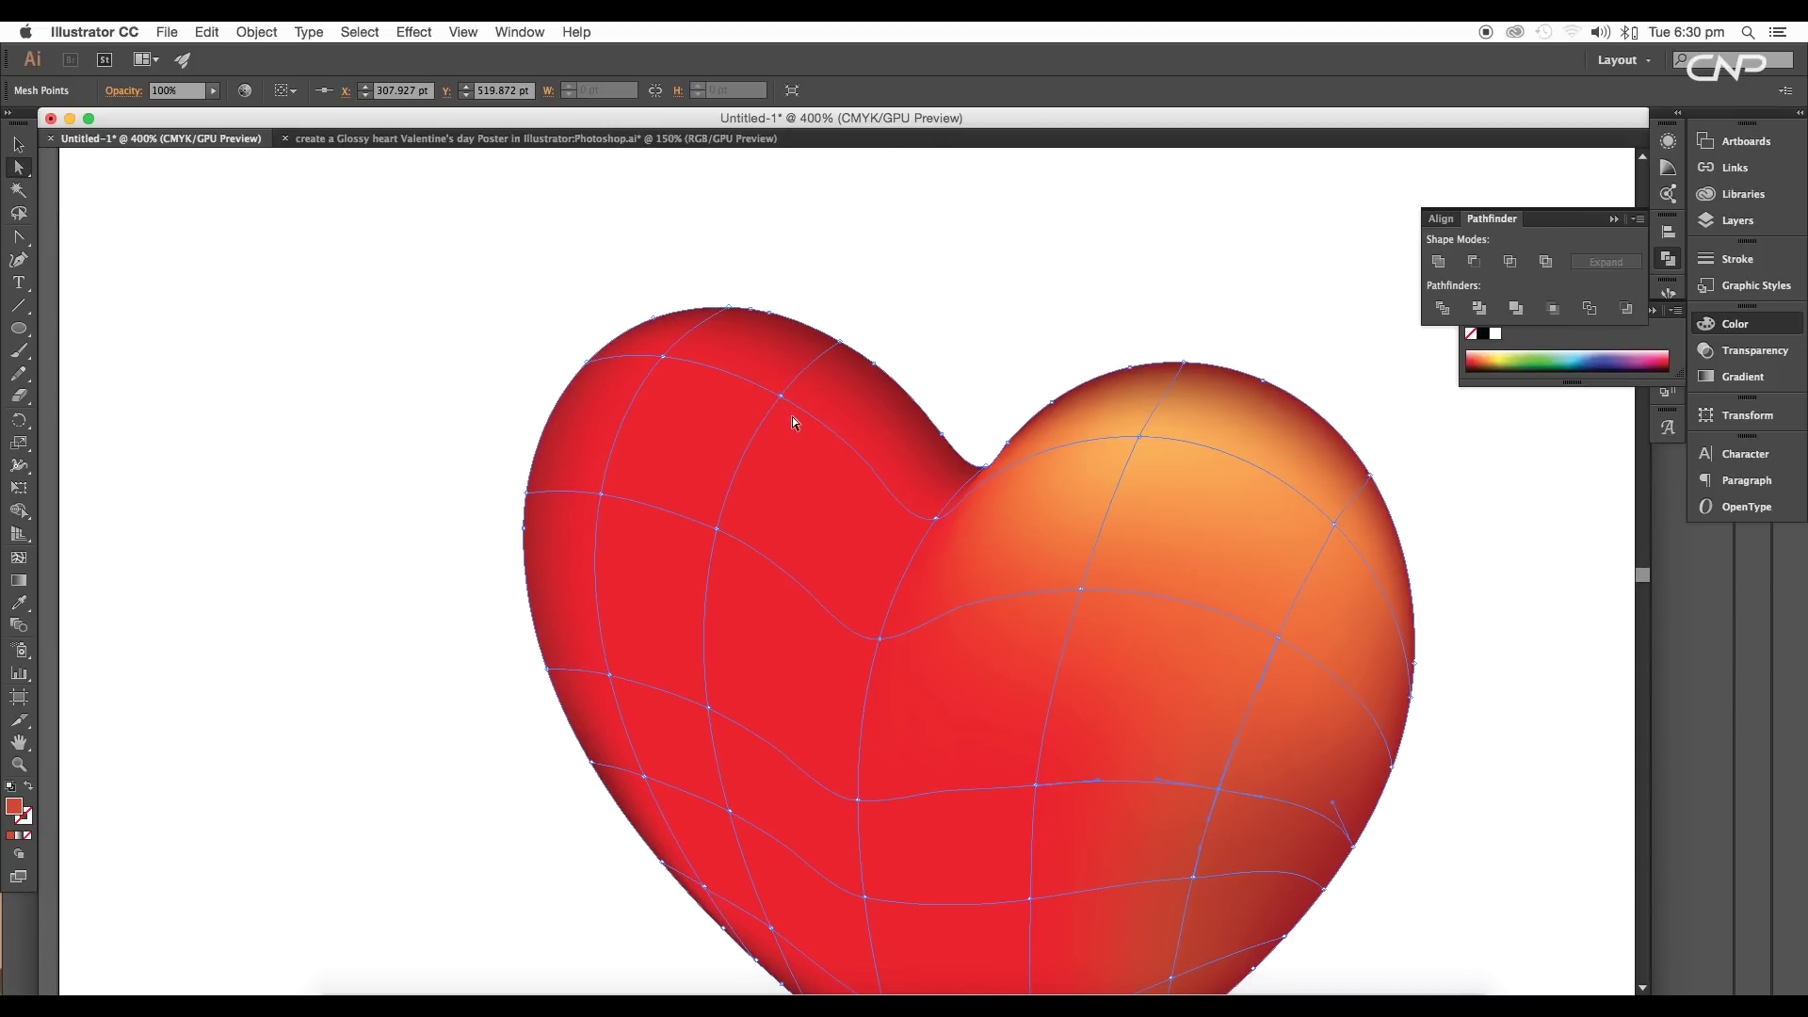
{"action": "left_click", "coordinate": [781, 396]}
{"action": "left_click", "coordinate": [663, 357], "text": "shift"}
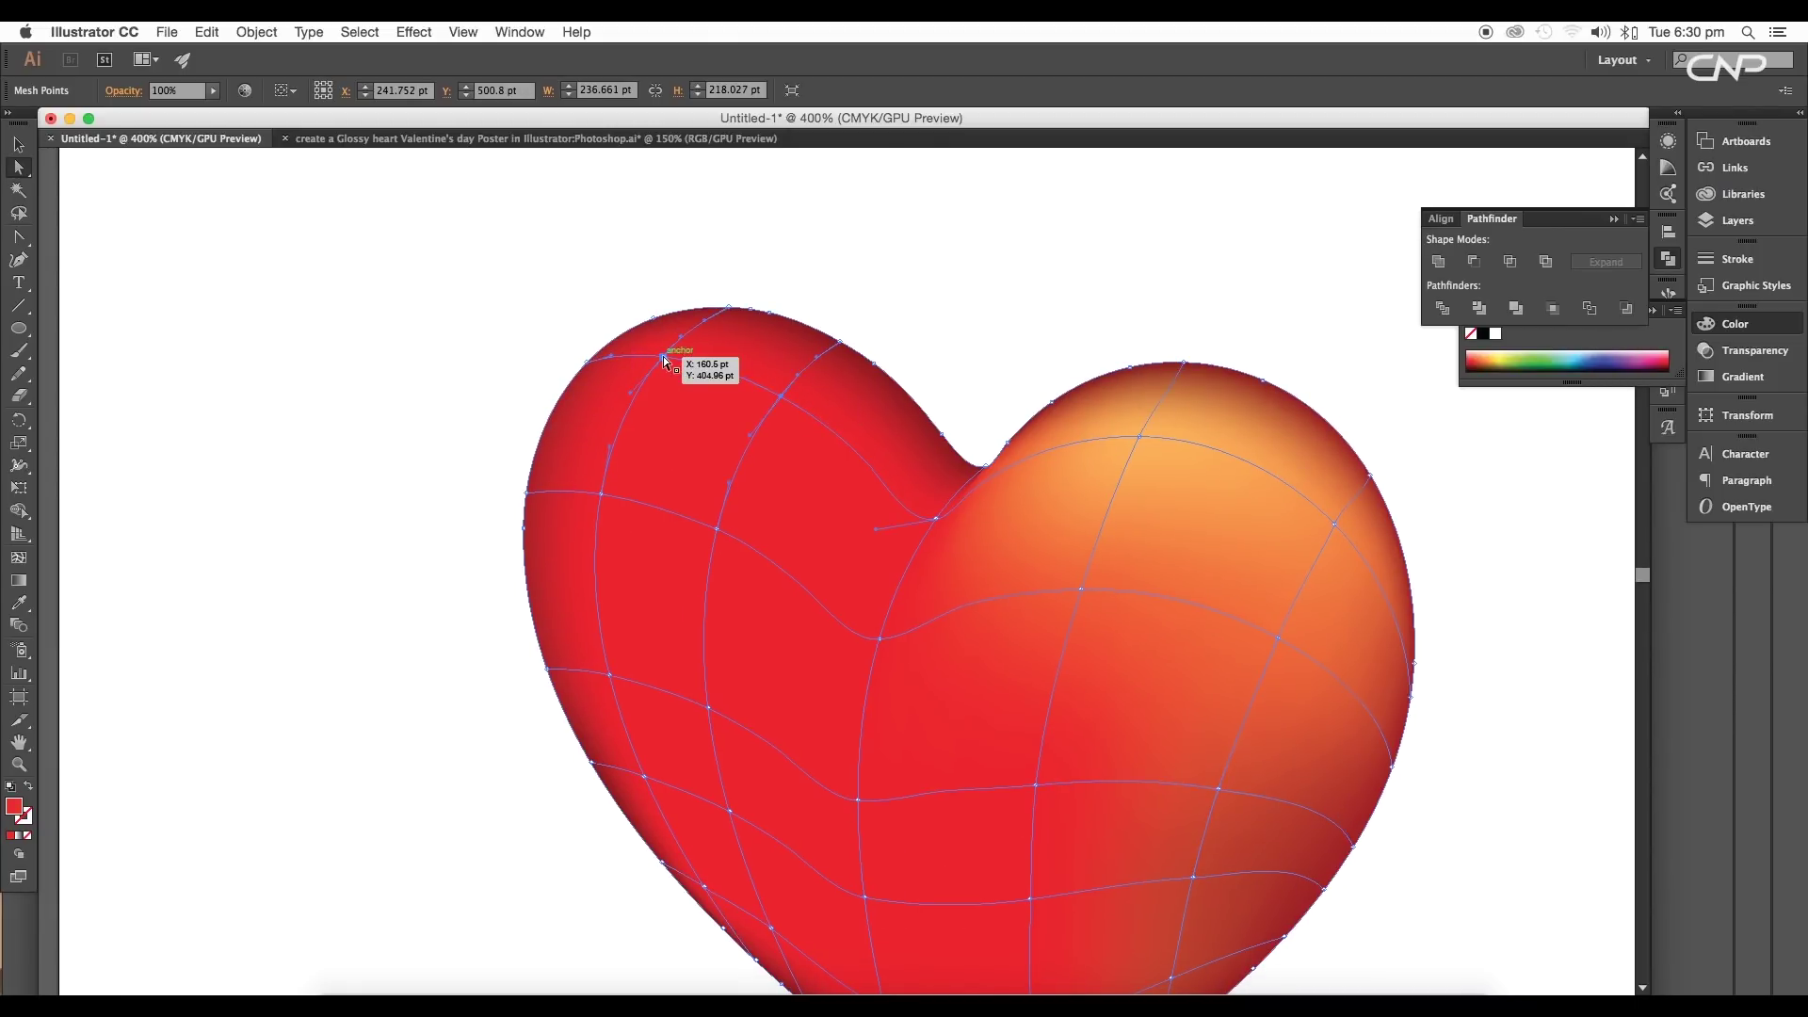
{"action": "key", "text": "i"}
{"action": "left_click", "coordinate": [867, 243]}
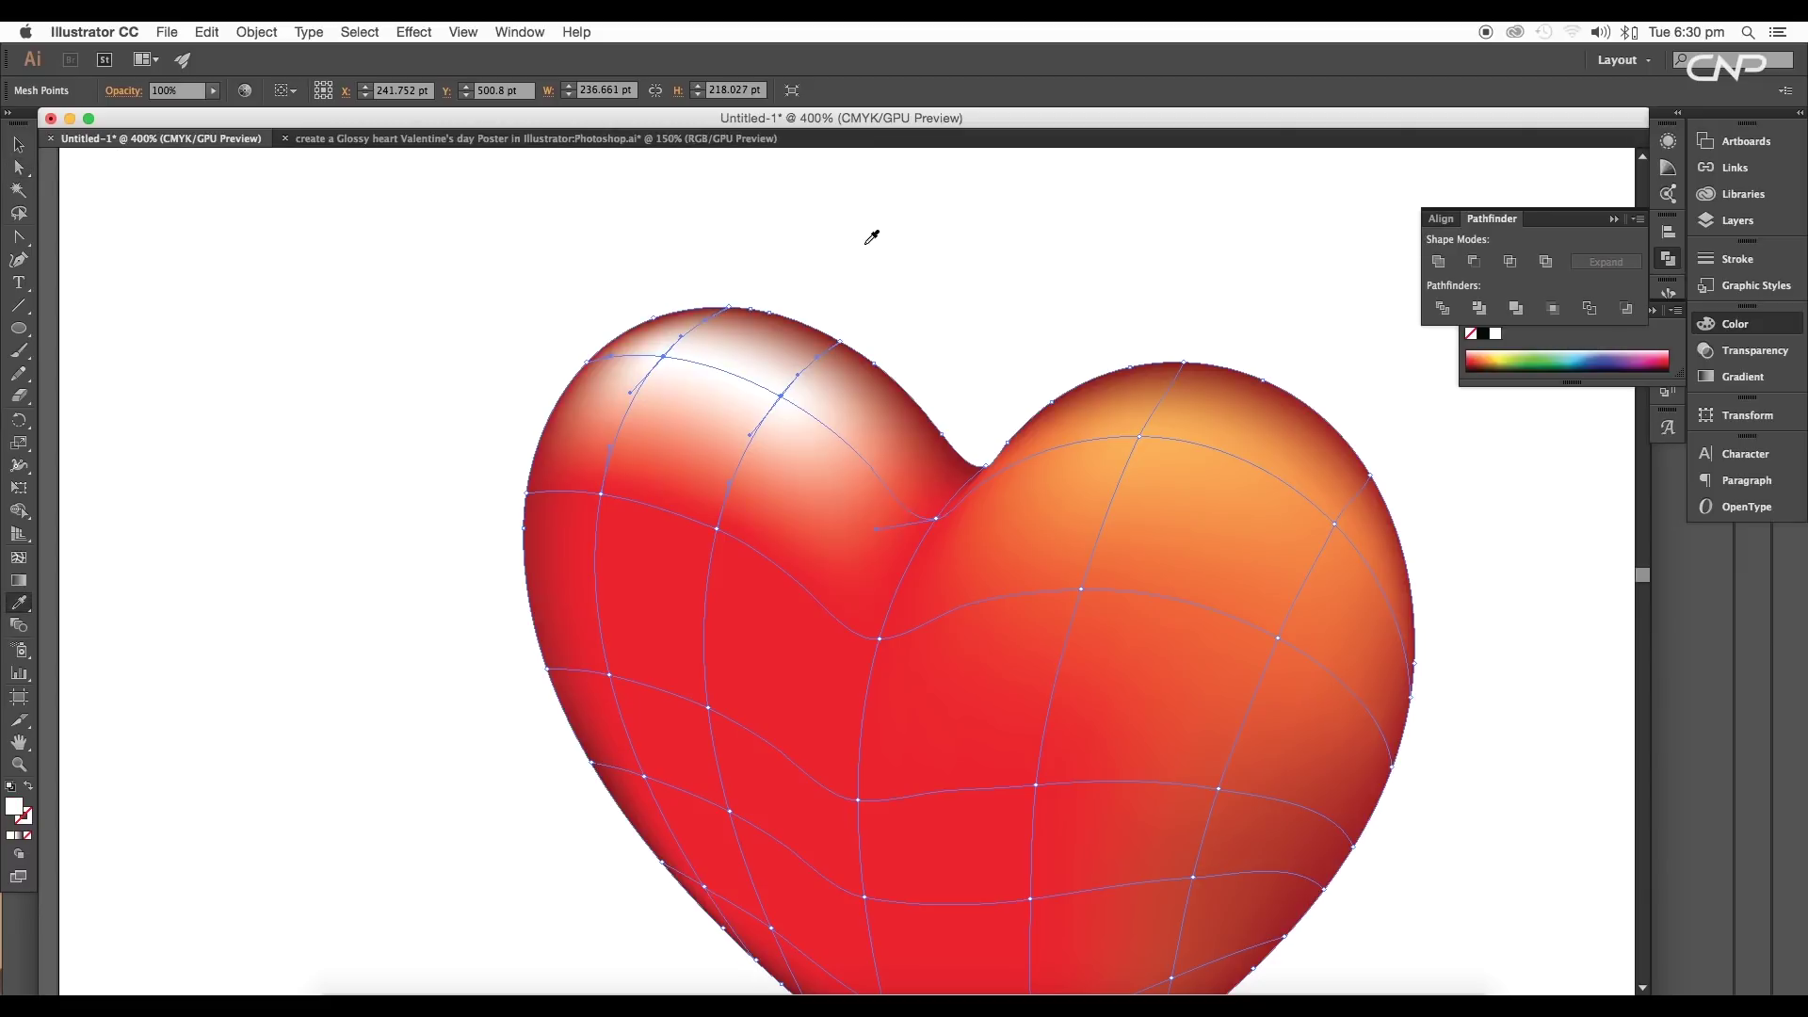
{"action": "double_click", "coordinate": [15, 806]}
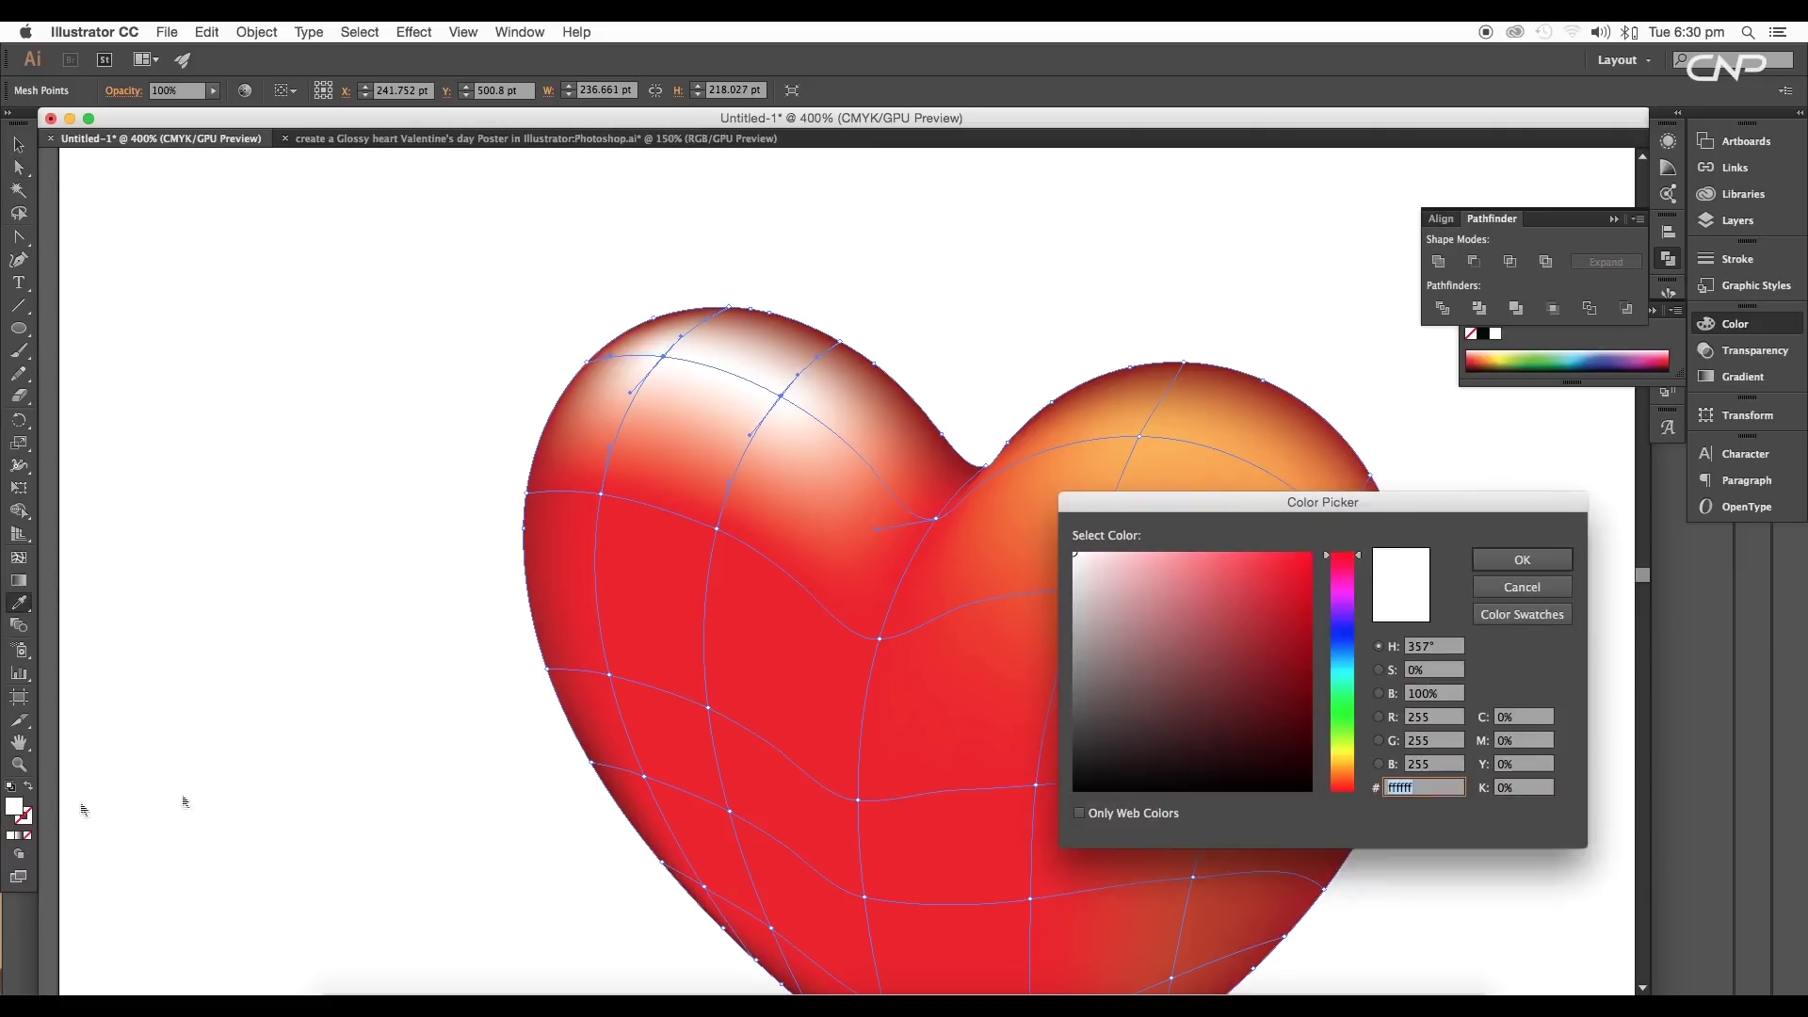
{"action": "mouse_move", "coordinate": [1117, 582]}
{"action": "left_mouse_down"}
{"action": "mouse_move", "coordinate": [1110, 561]}
{"action": "mouse_move", "coordinate": [1137, 557]}
{"action": "left_mouse_up"}
{"action": "left_click", "coordinate": [1501, 563]}
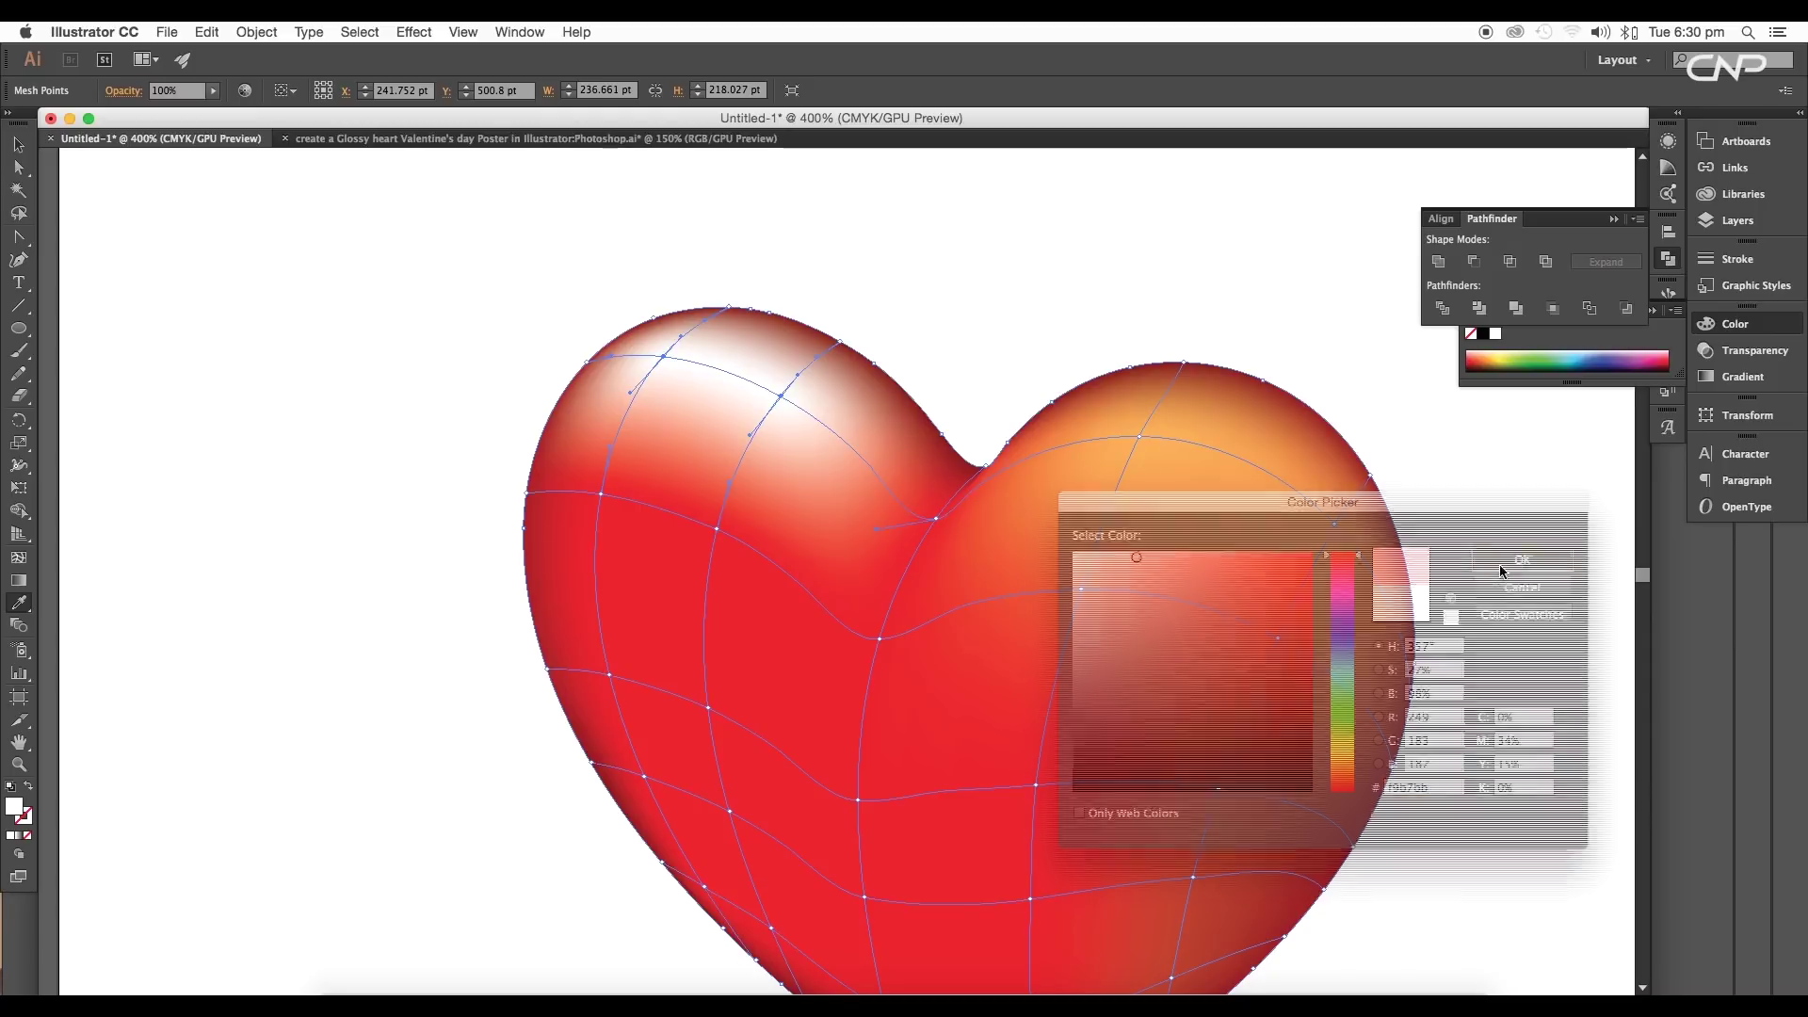
Select the outer upper mesh point of the left lobe and recolour it a deeper pink sampled from the shading nearby.
{"action": "left_click_drag", "start_coordinate": [923, 452], "coordinate": [794, 446]}
{"action": "left_click", "coordinate": [19, 166]}
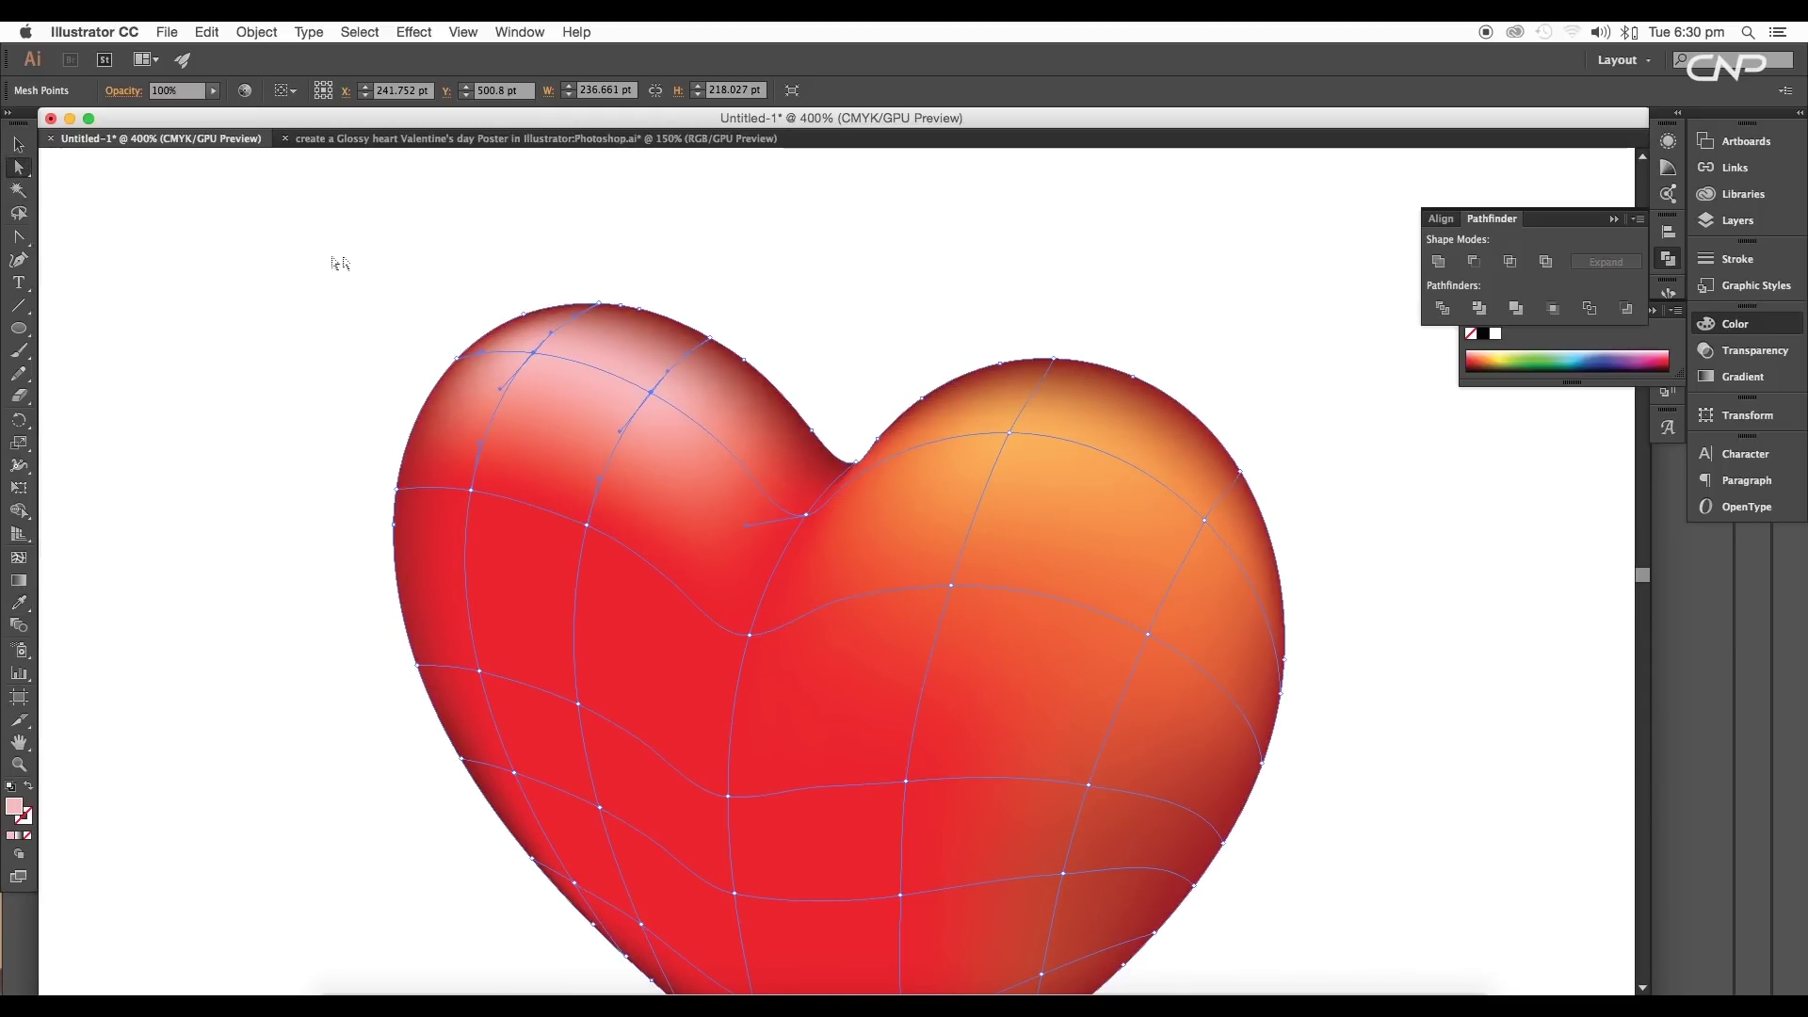
{"action": "left_click", "coordinate": [335, 258]}
{"action": "left_click", "coordinate": [532, 353]}
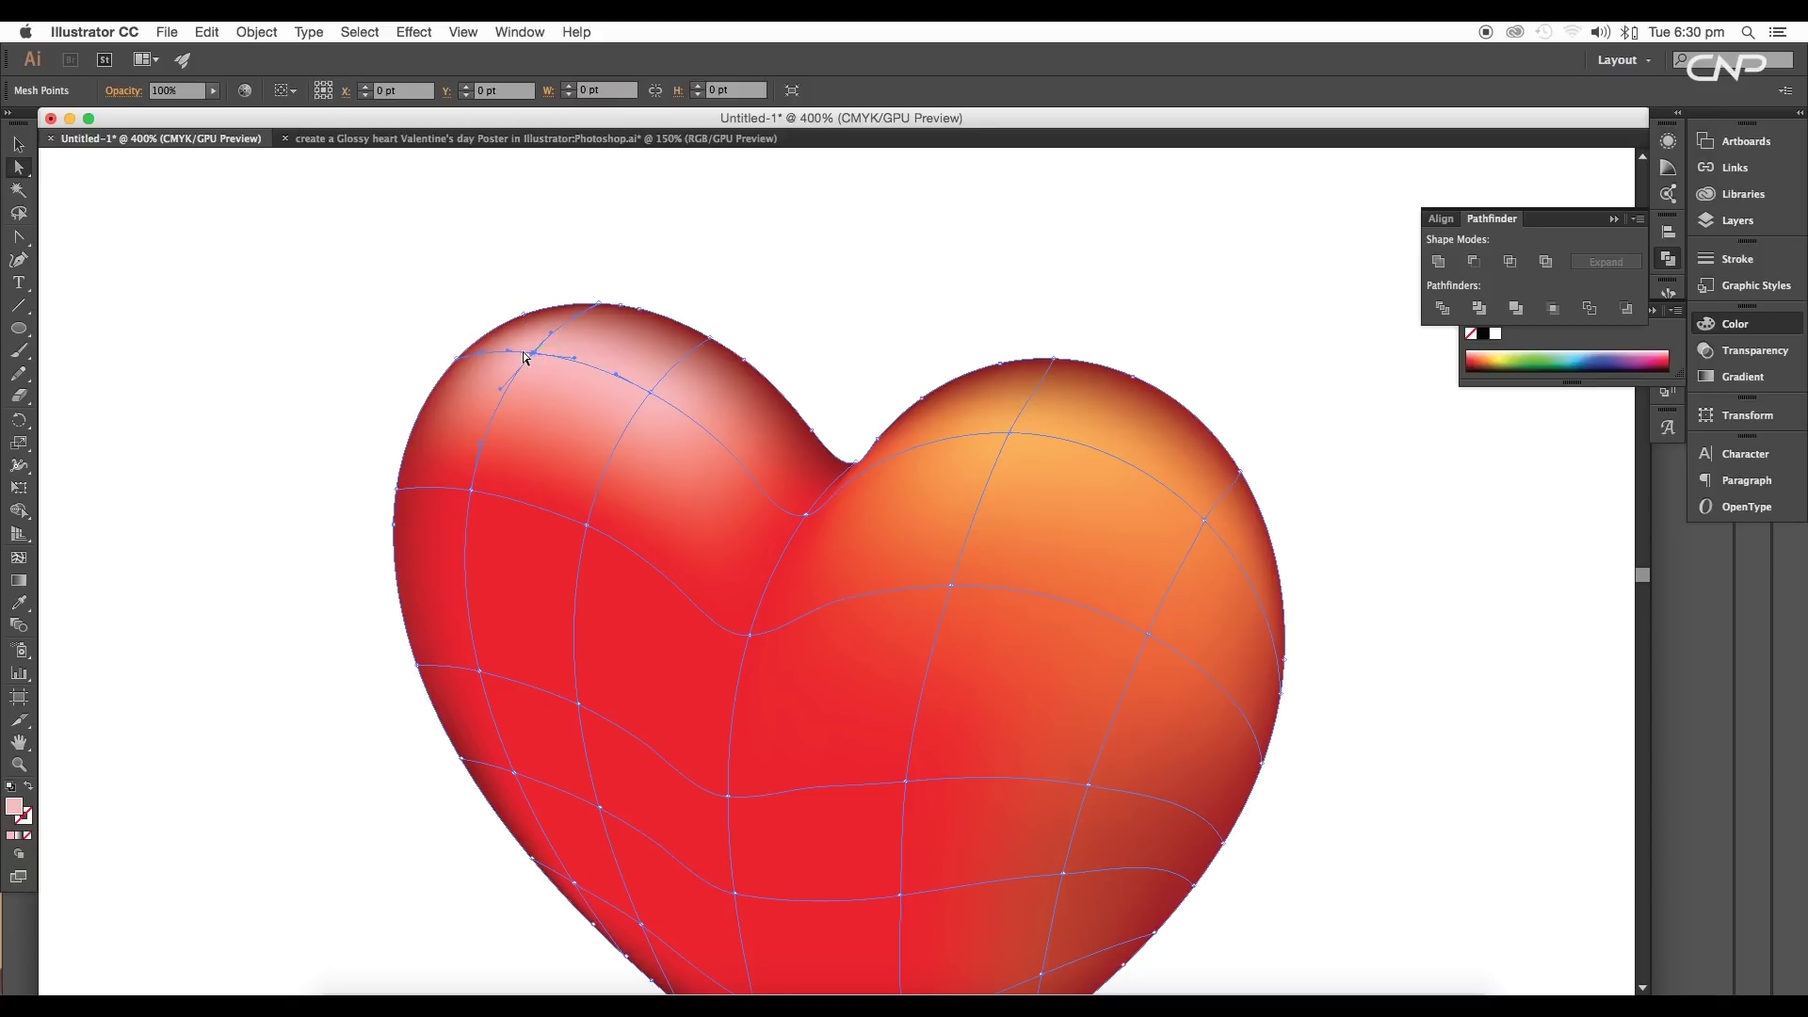
{"action": "key", "text": "i"}
{"action": "left_click", "coordinate": [519, 392]}
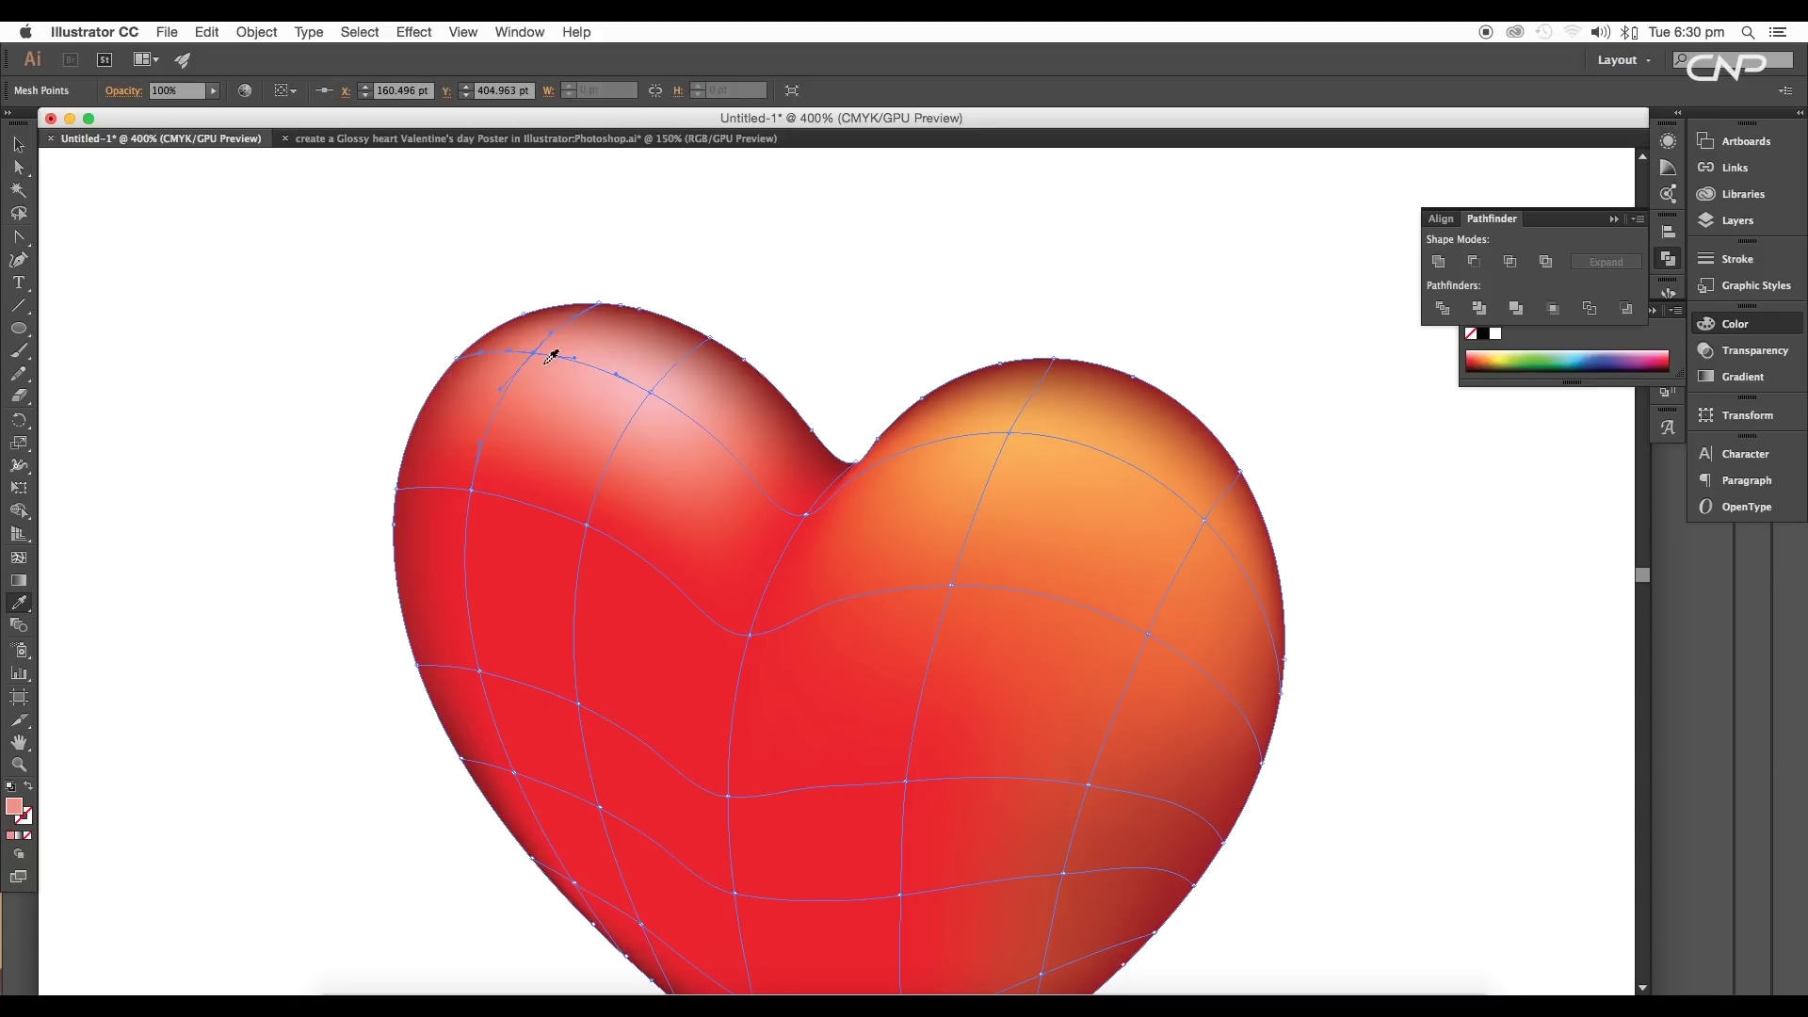
{"action": "left_click", "coordinate": [568, 347]}
{"action": "left_click", "coordinate": [589, 359]}
{"action": "key", "text": "c"}
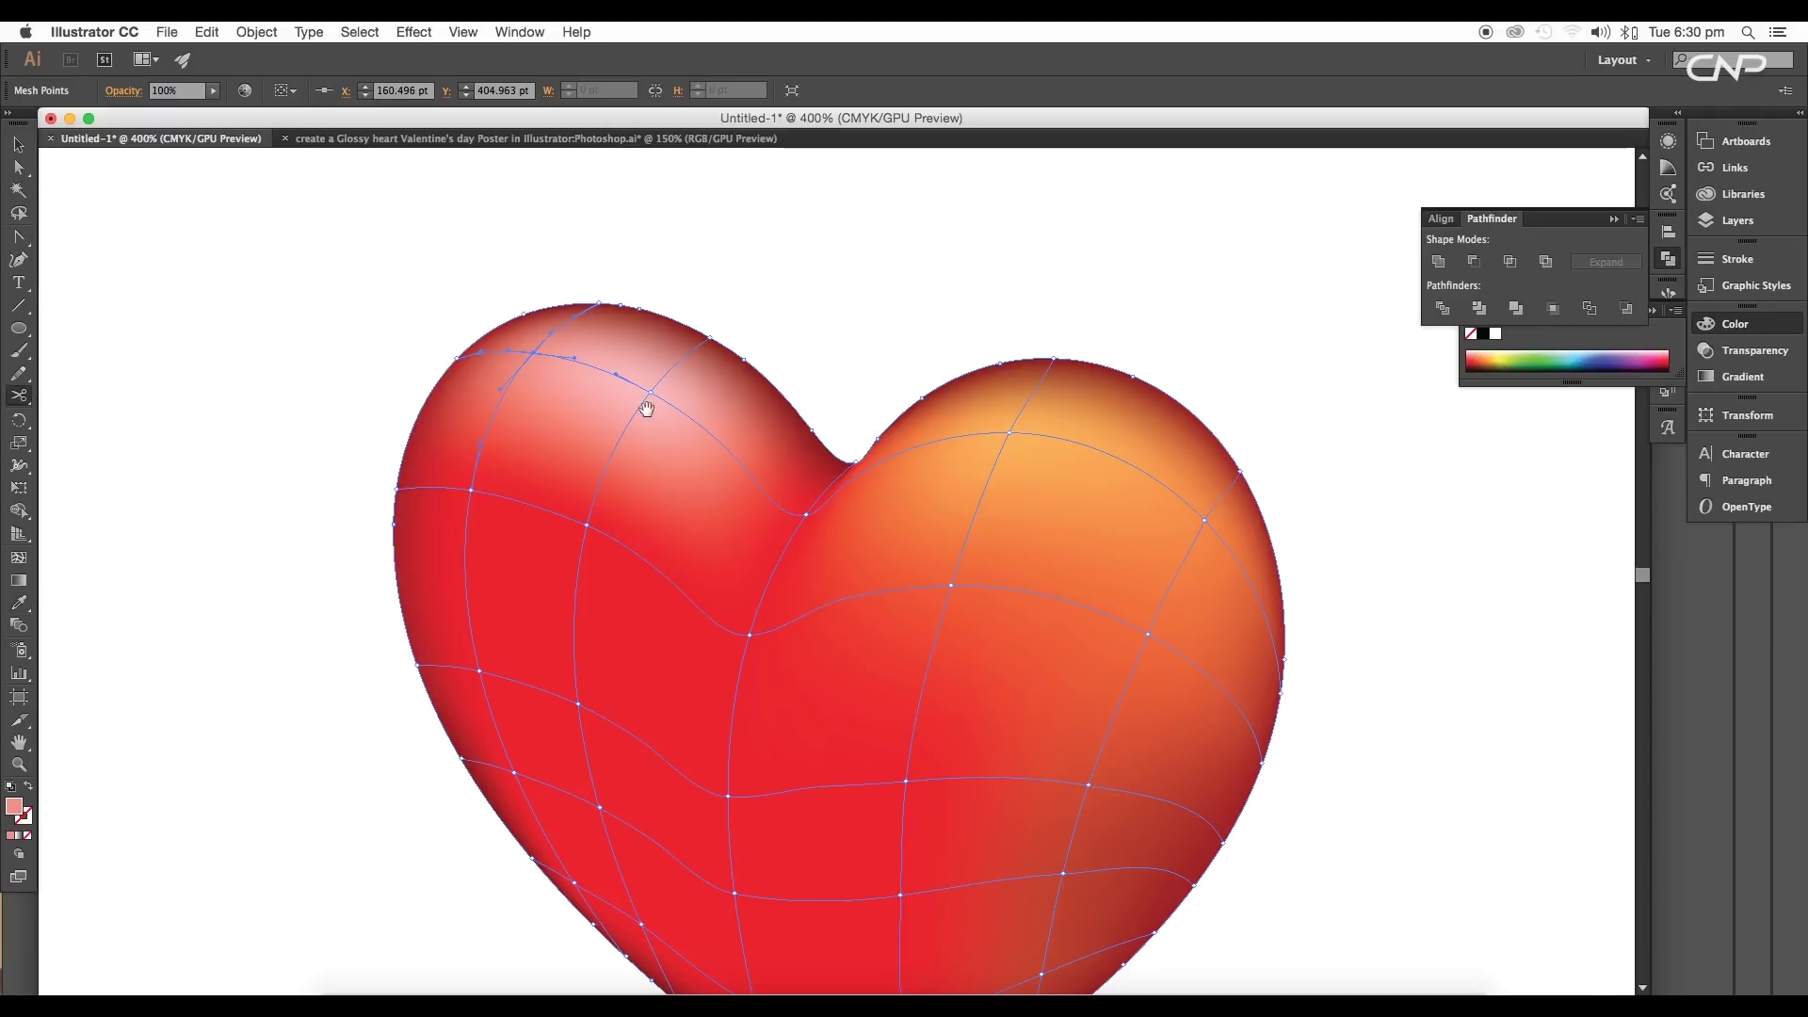
{"action": "scroll", "coordinate": [748, 484], "scroll_direction": "down", "scroll_amount": 2}
{"action": "scroll", "coordinate": [748, 485], "scroll_direction": "right", "scroll_amount": 2}
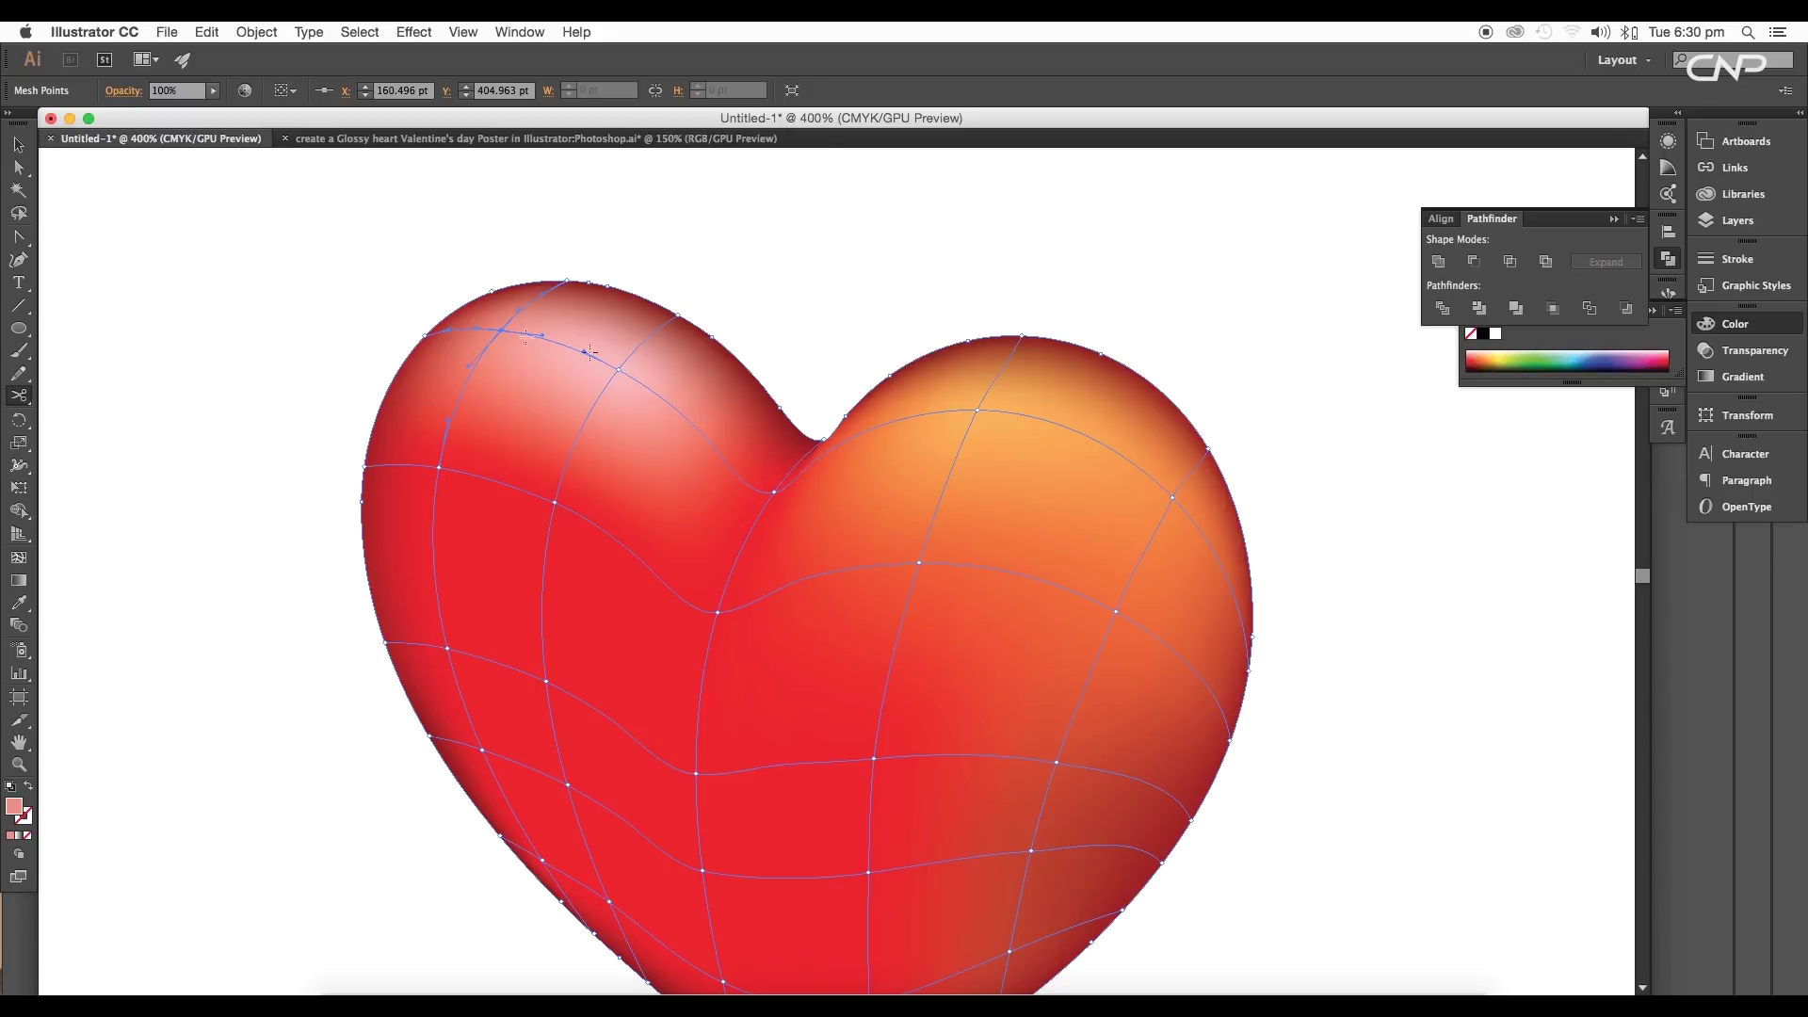
Select the two central mesh points below the heart's cleft and colour them dark red sampled from the finished reference heart.
{"action": "left_click", "coordinate": [19, 167]}
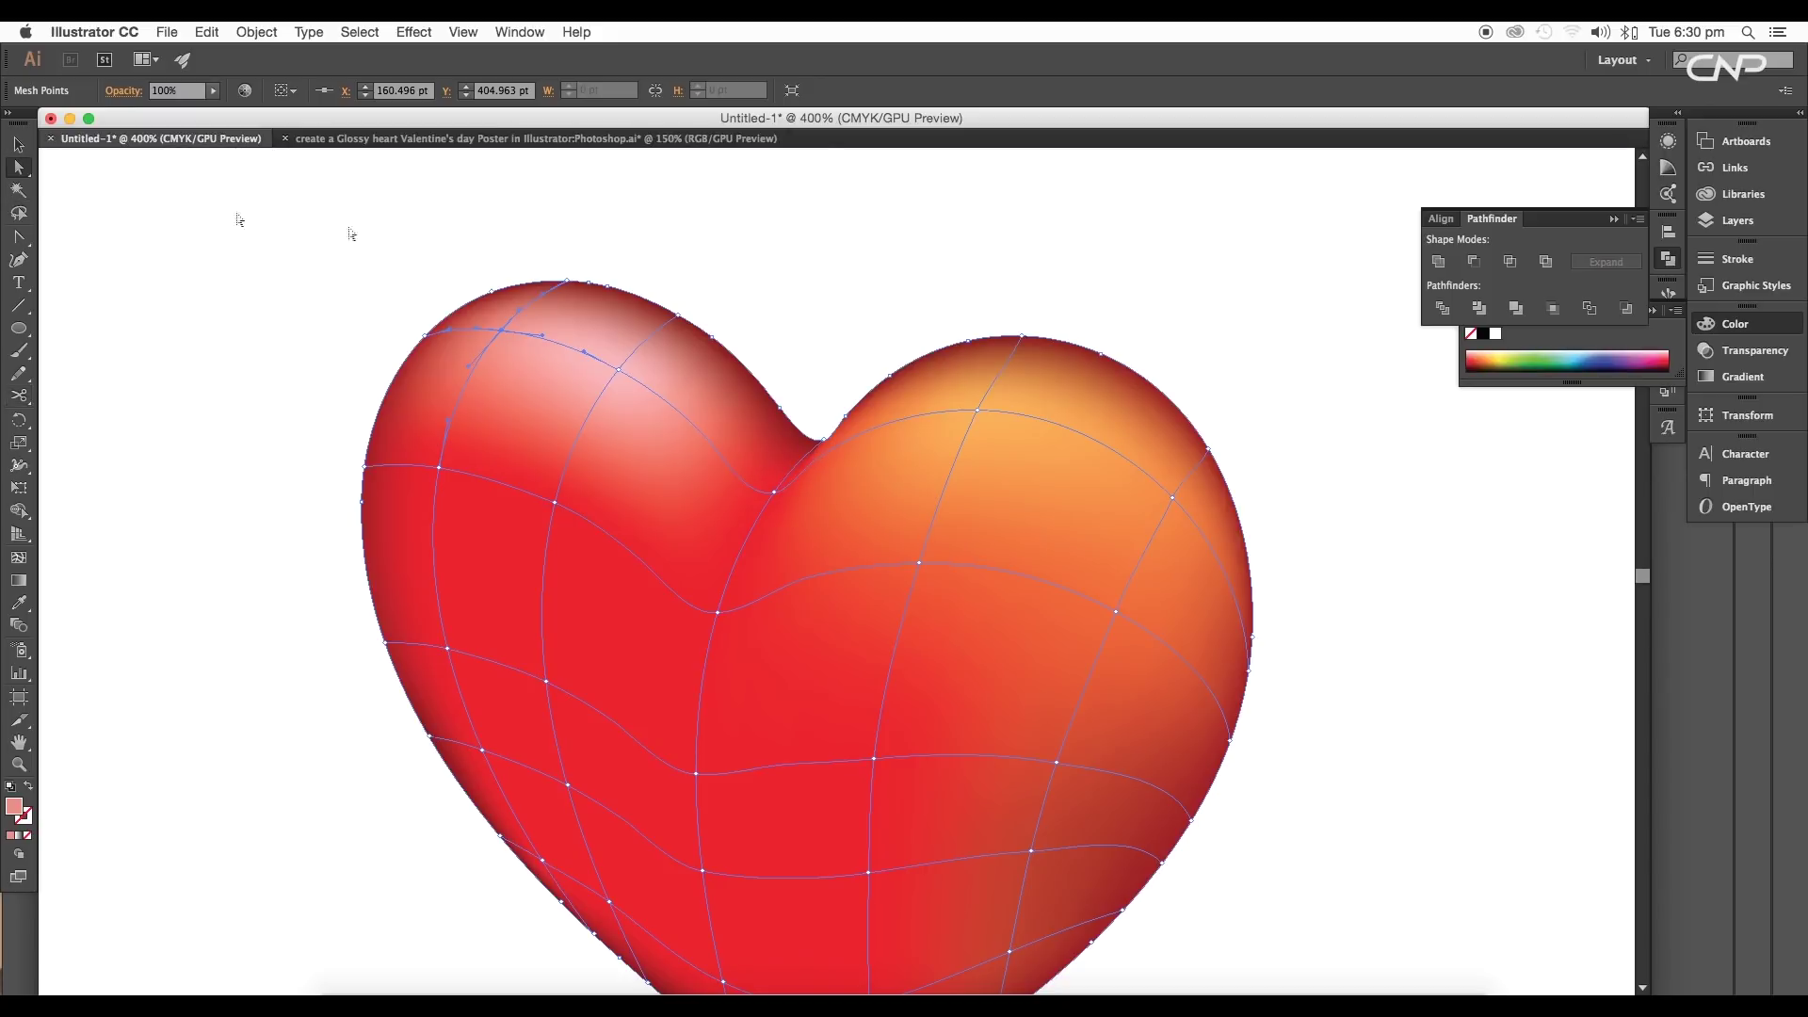
{"action": "left_click", "coordinate": [774, 494]}
{"action": "left_click", "coordinate": [718, 612], "text": "shift"}
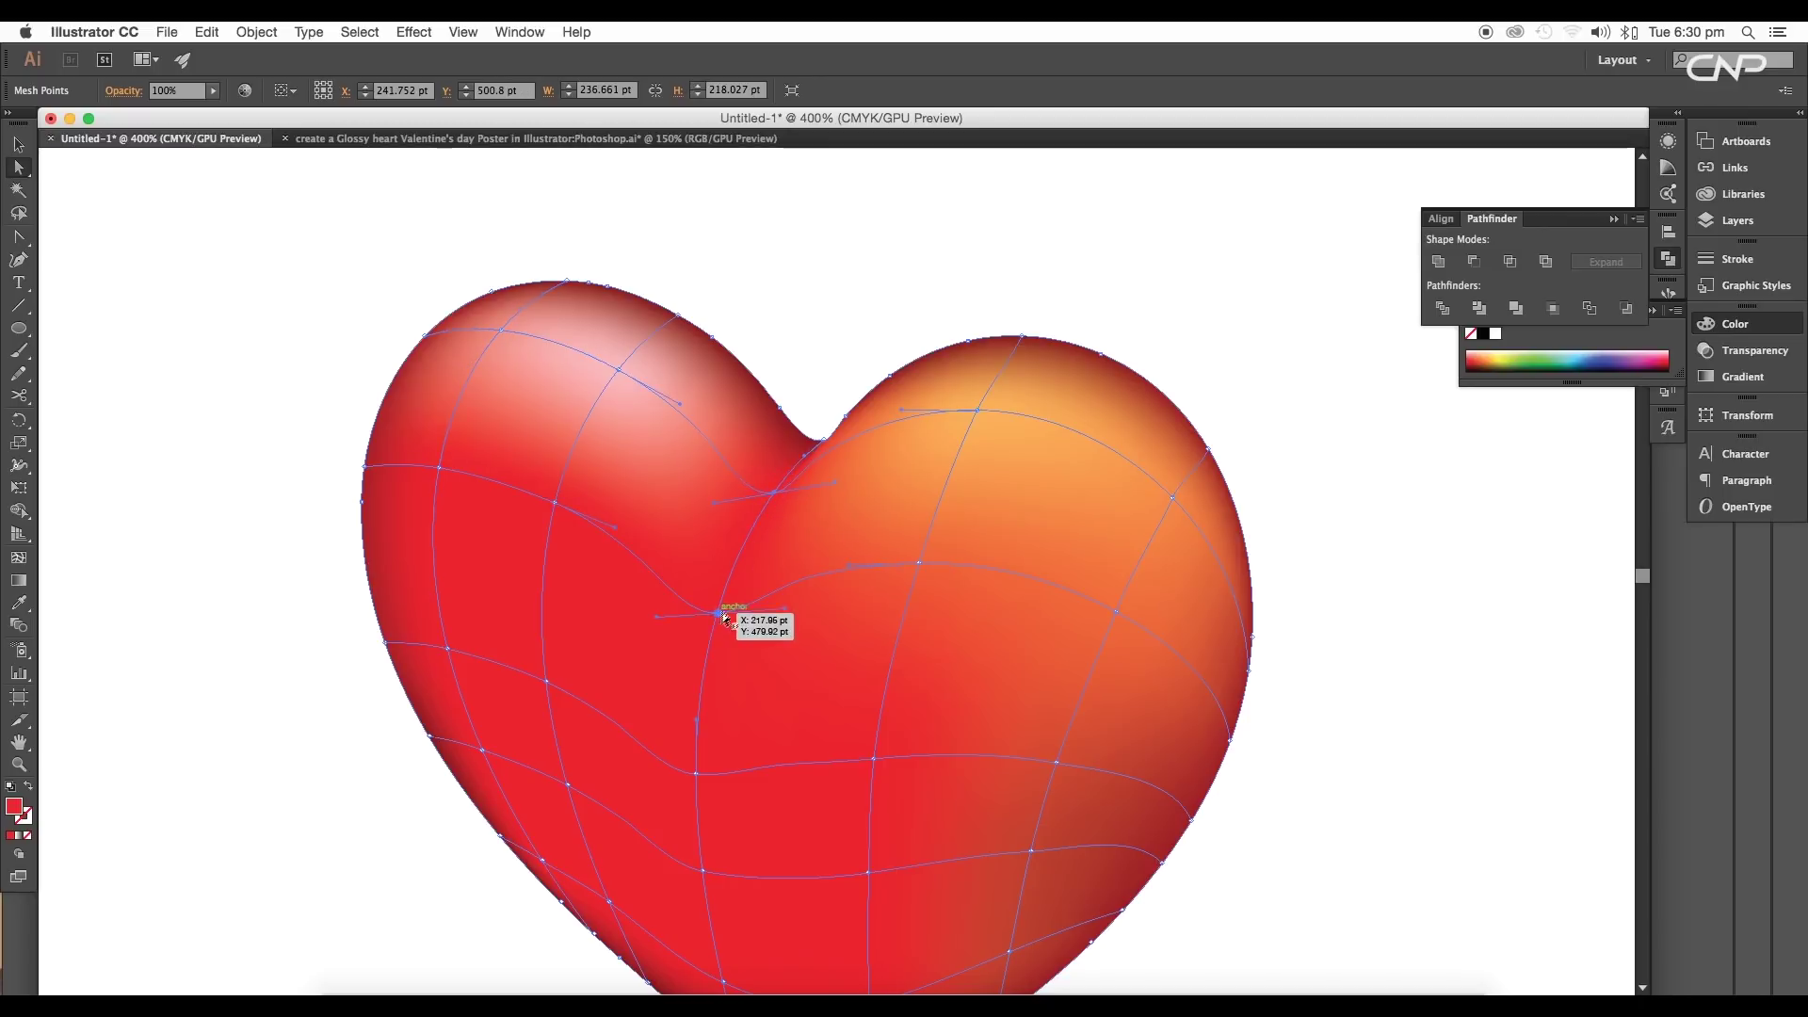
{"action": "key", "text": "i"}
{"action": "left_click", "coordinate": [808, 435]}
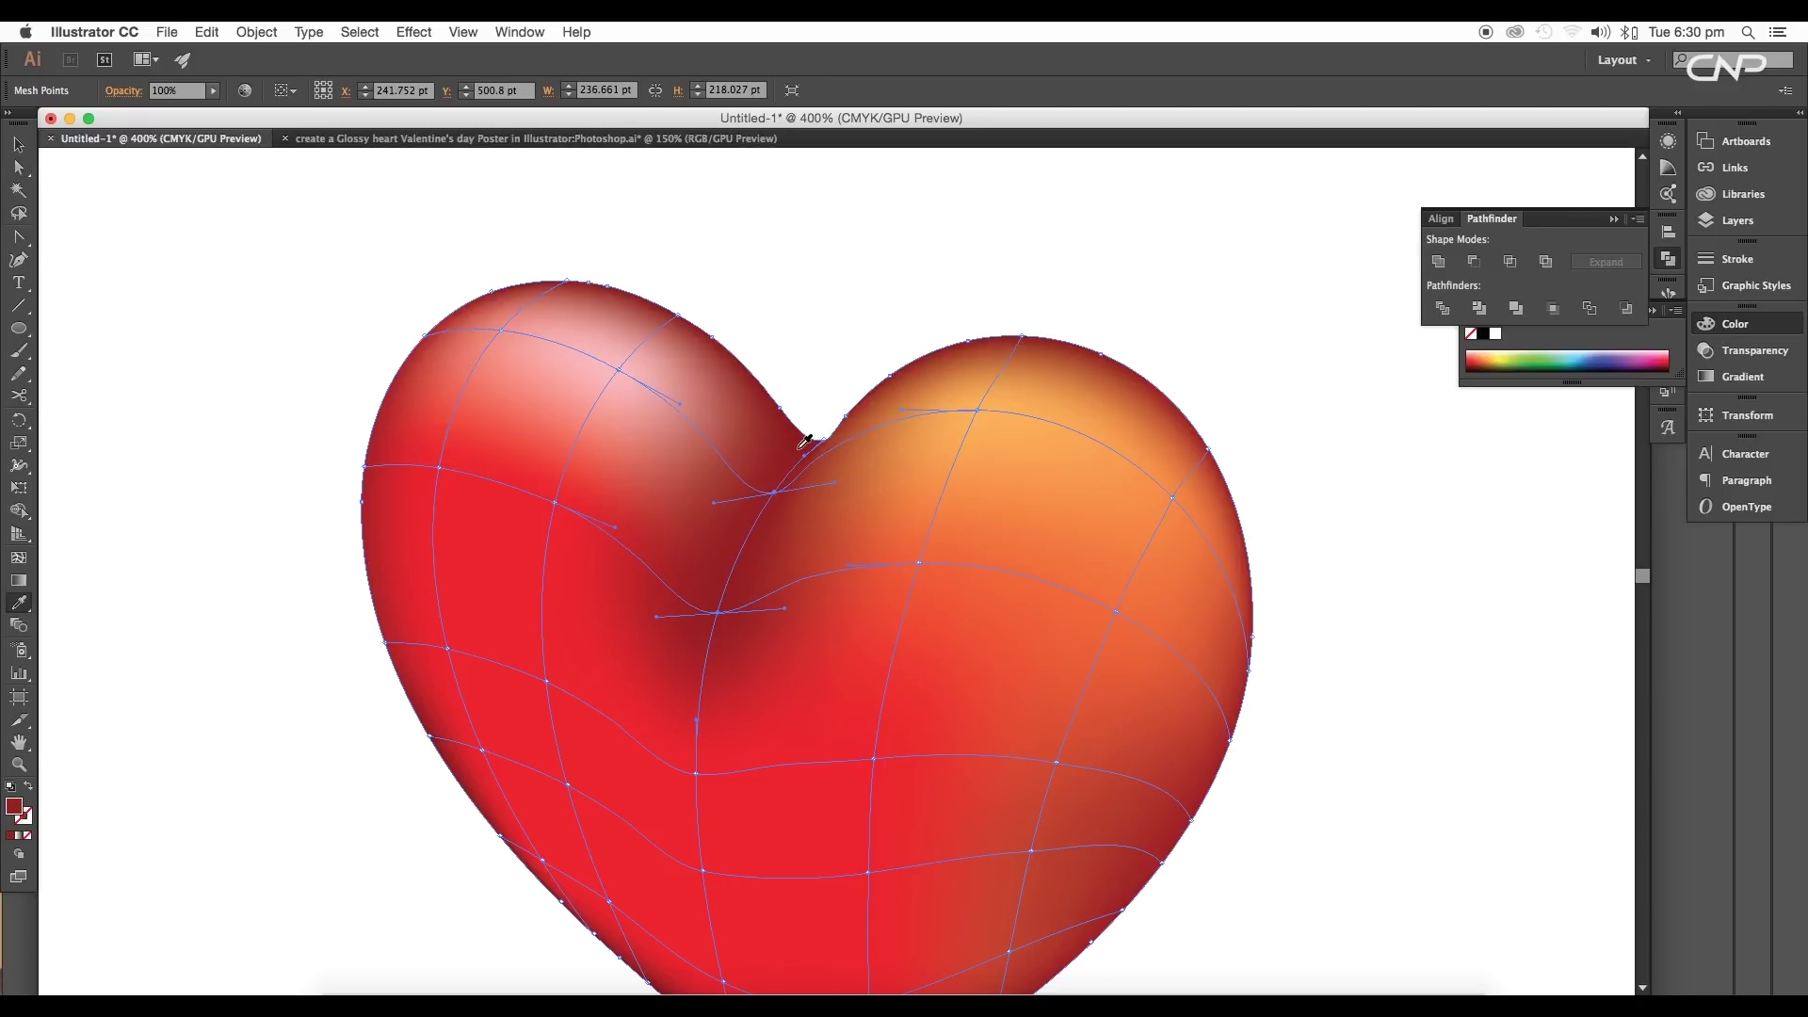
{"action": "scroll", "coordinate": [801, 456], "scroll_direction": "down", "scroll_amount": 1}
{"action": "mouse_move", "coordinate": [811, 421]}
{"action": "left_mouse_down"}
{"action": "mouse_move", "coordinate": [859, 611]}
{"action": "mouse_move", "coordinate": [825, 427]}
{"action": "left_mouse_up"}
{"action": "scroll", "coordinate": [939, 464], "scroll_direction": "down", "scroll_amount": 1}
{"action": "scroll", "coordinate": [906, 677], "scroll_direction": "up", "scroll_amount": 5}
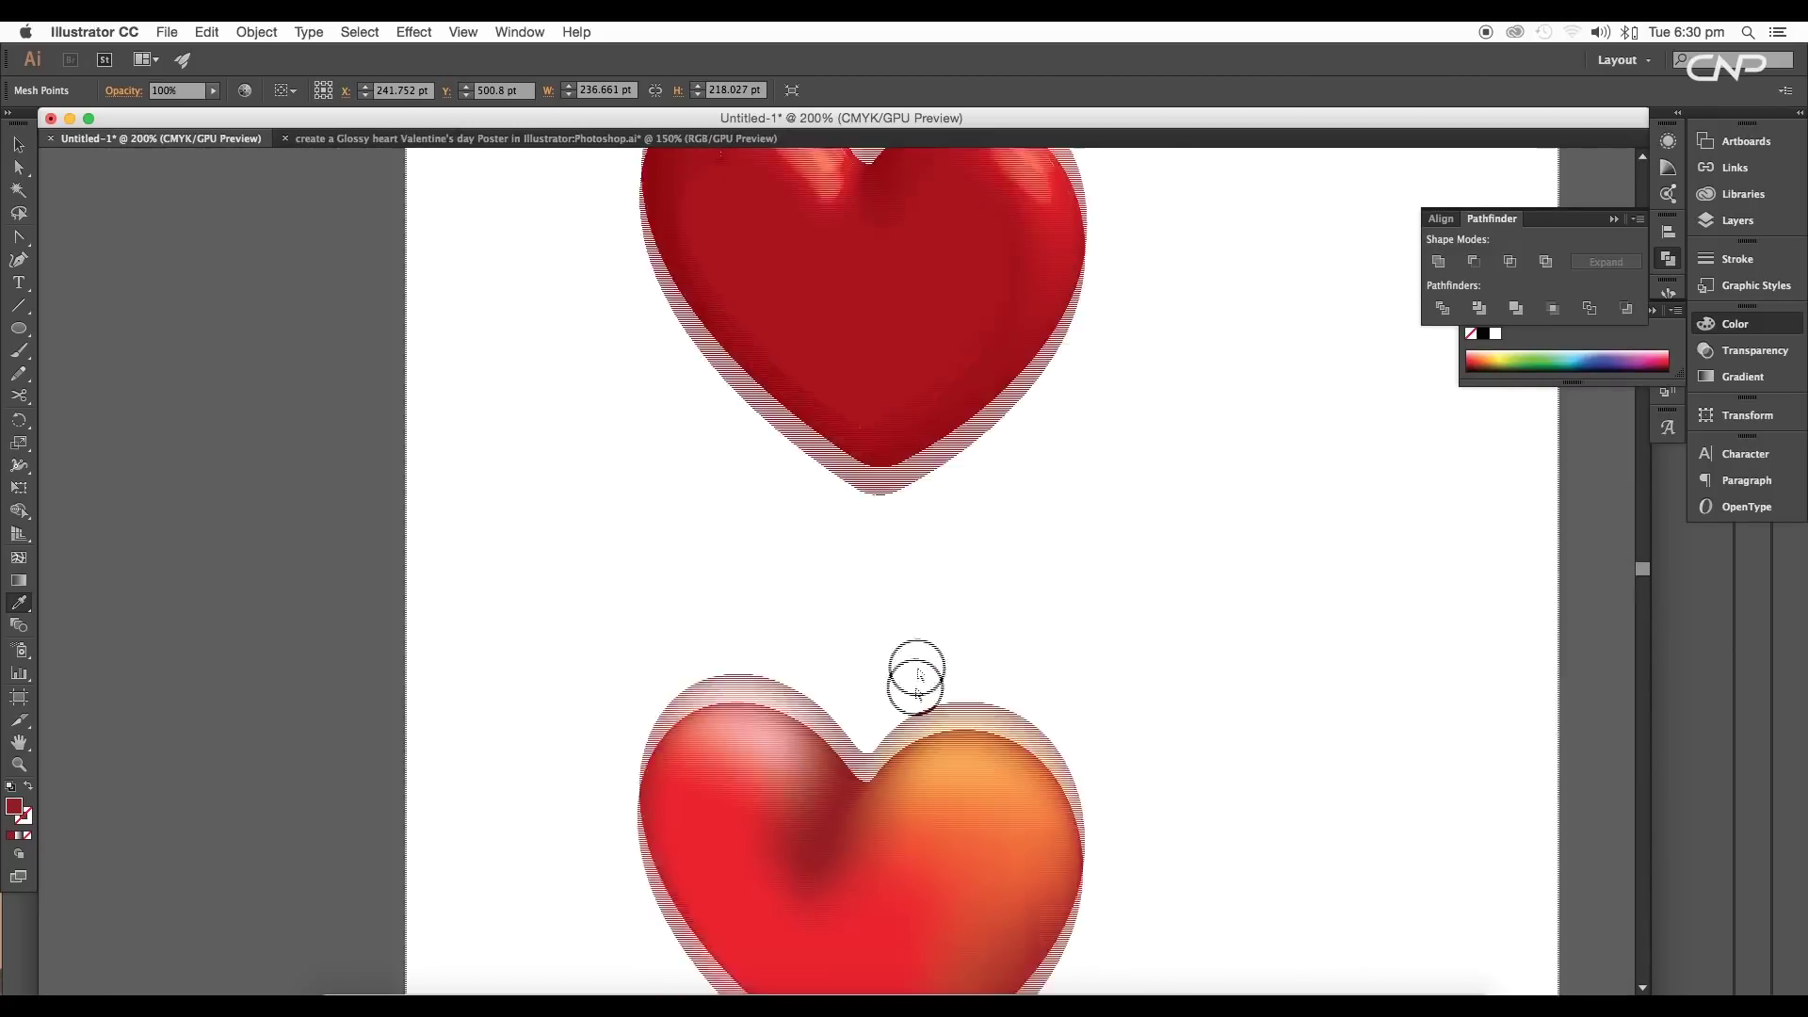
{"action": "scroll", "coordinate": [873, 391], "scroll_direction": "down", "scroll_amount": 3}
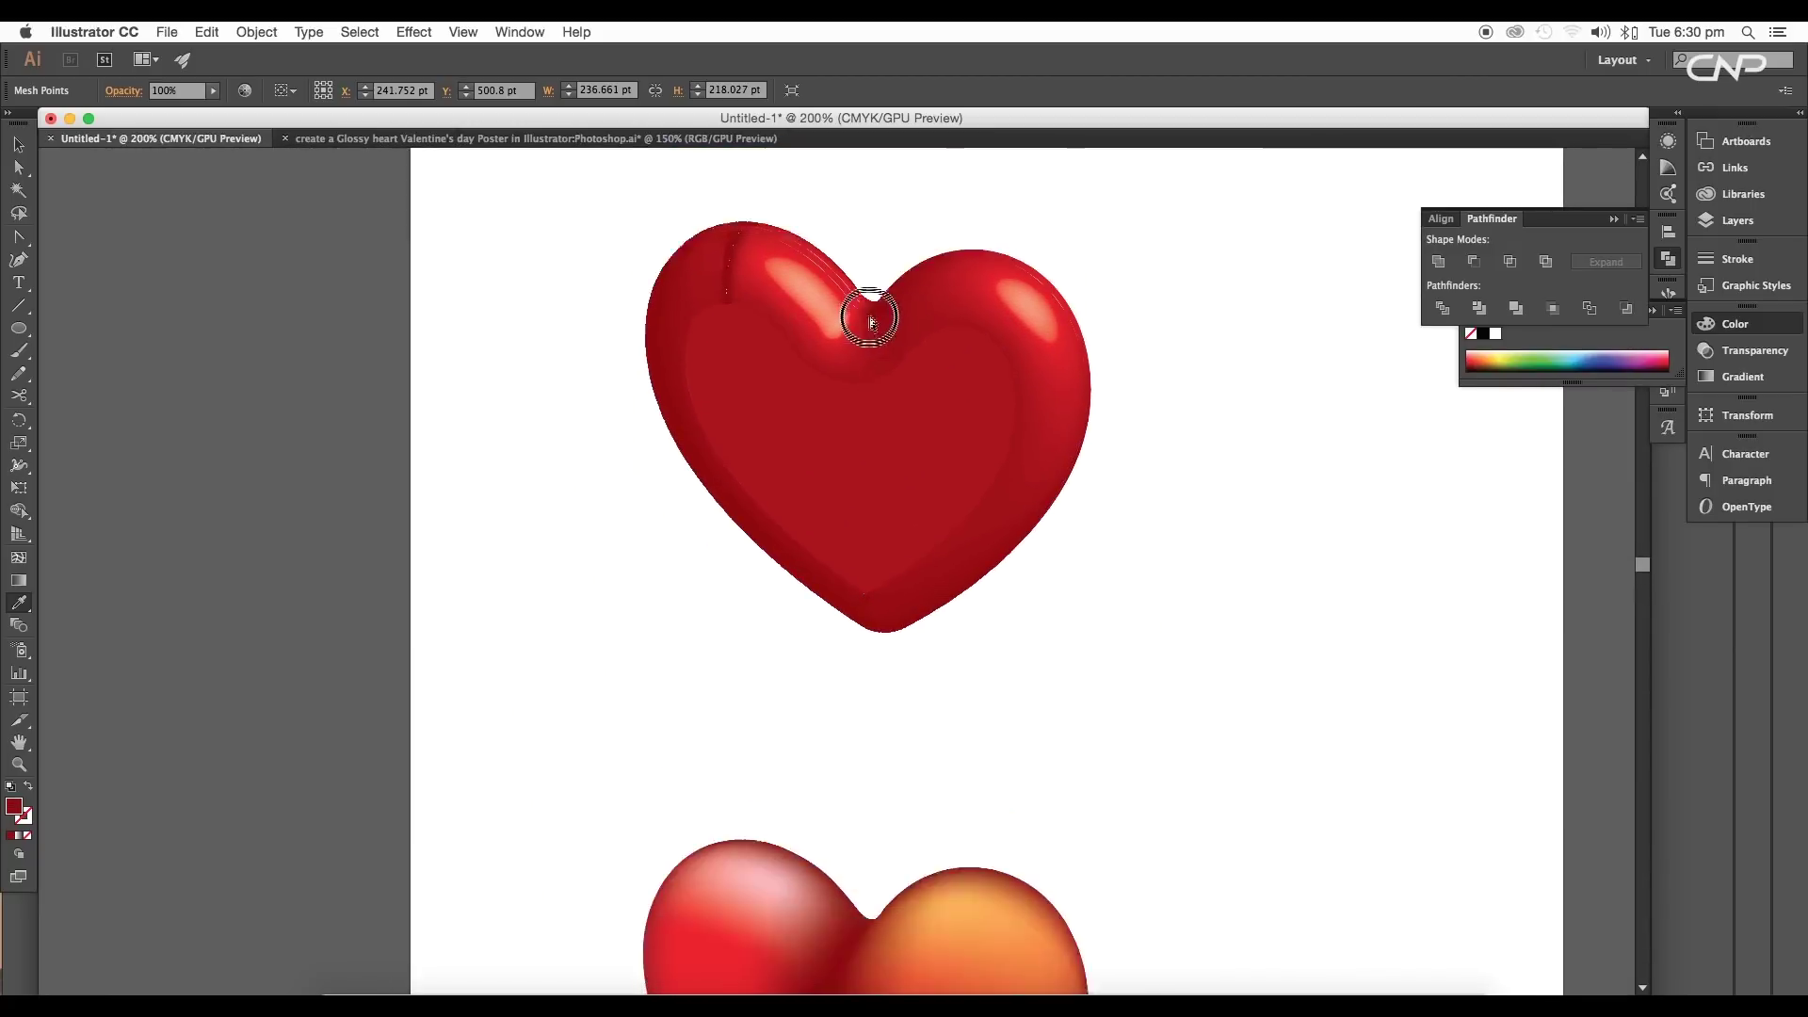
Select only the lower of the two cleft mesh points, recolour it a softer brownish red sampled beside the cleft, and deselect the heart.
{"action": "left_click", "coordinate": [851, 730], "text": "super"}
{"action": "left_click", "coordinate": [851, 730], "text": "super"}
{"action": "left_click", "coordinate": [851, 730], "text": "super"}
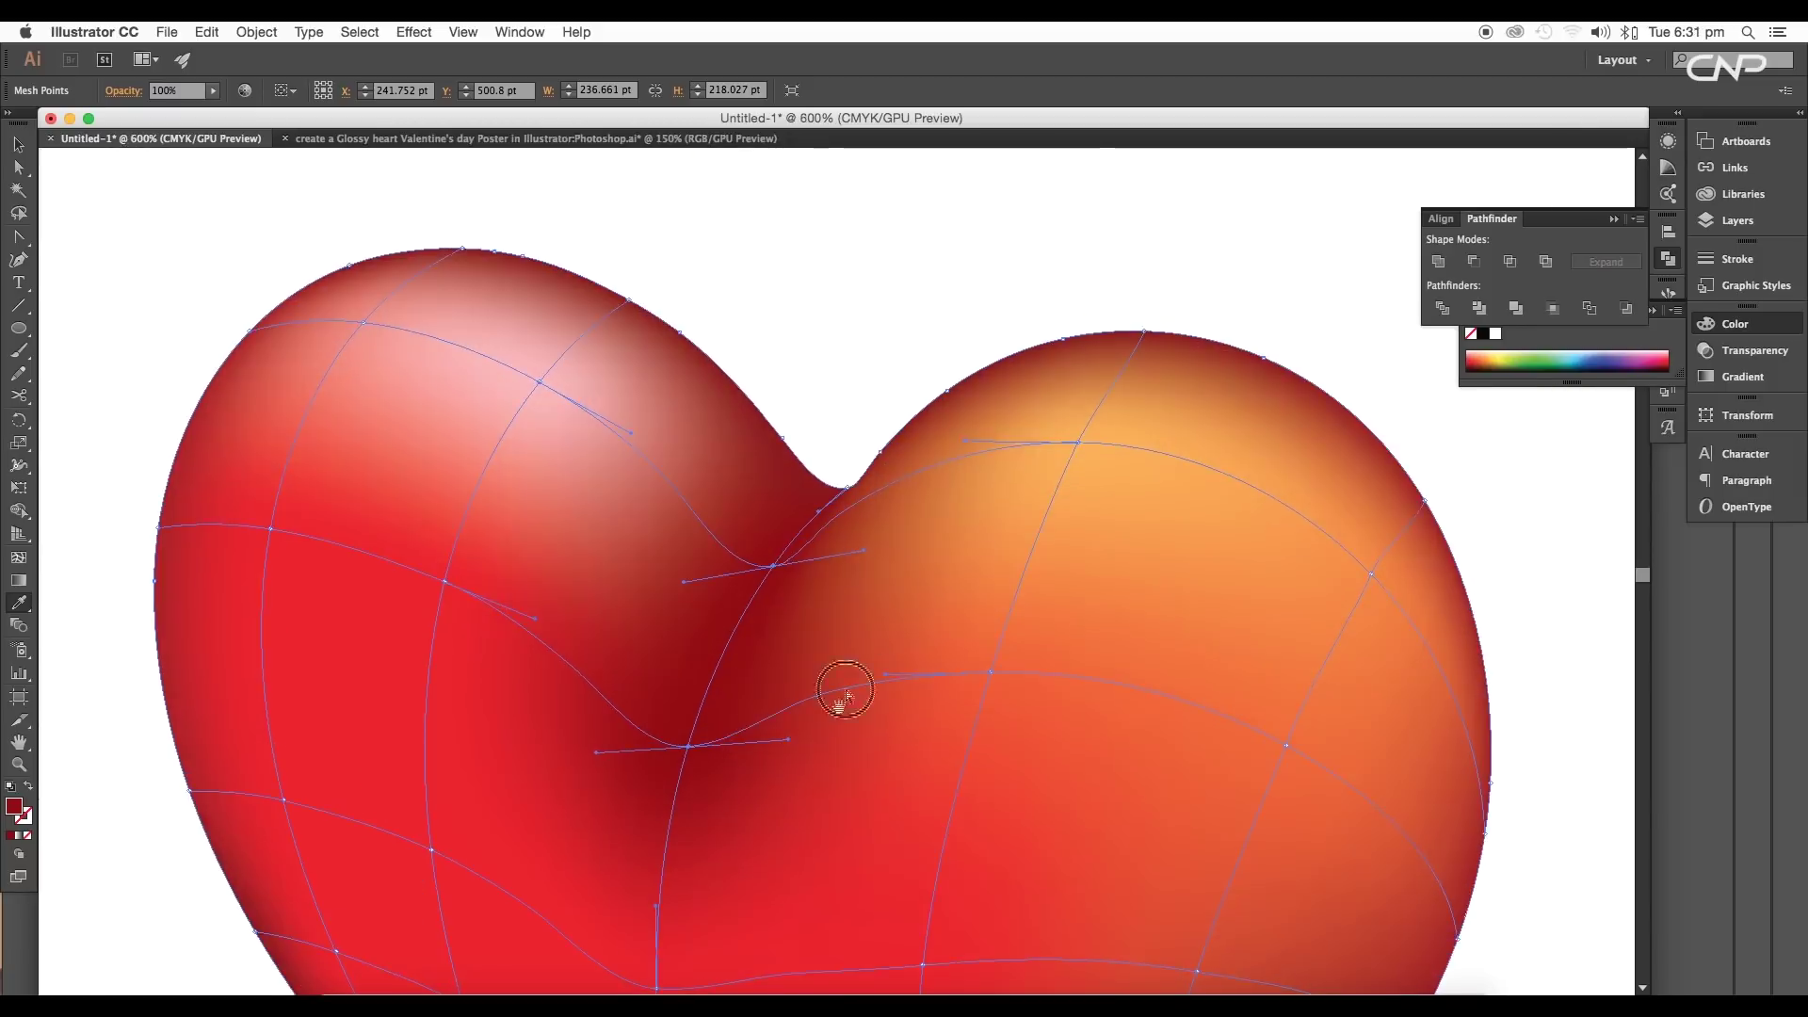
{"action": "left_click_drag", "start_coordinate": [843, 697], "coordinate": [944, 497]}
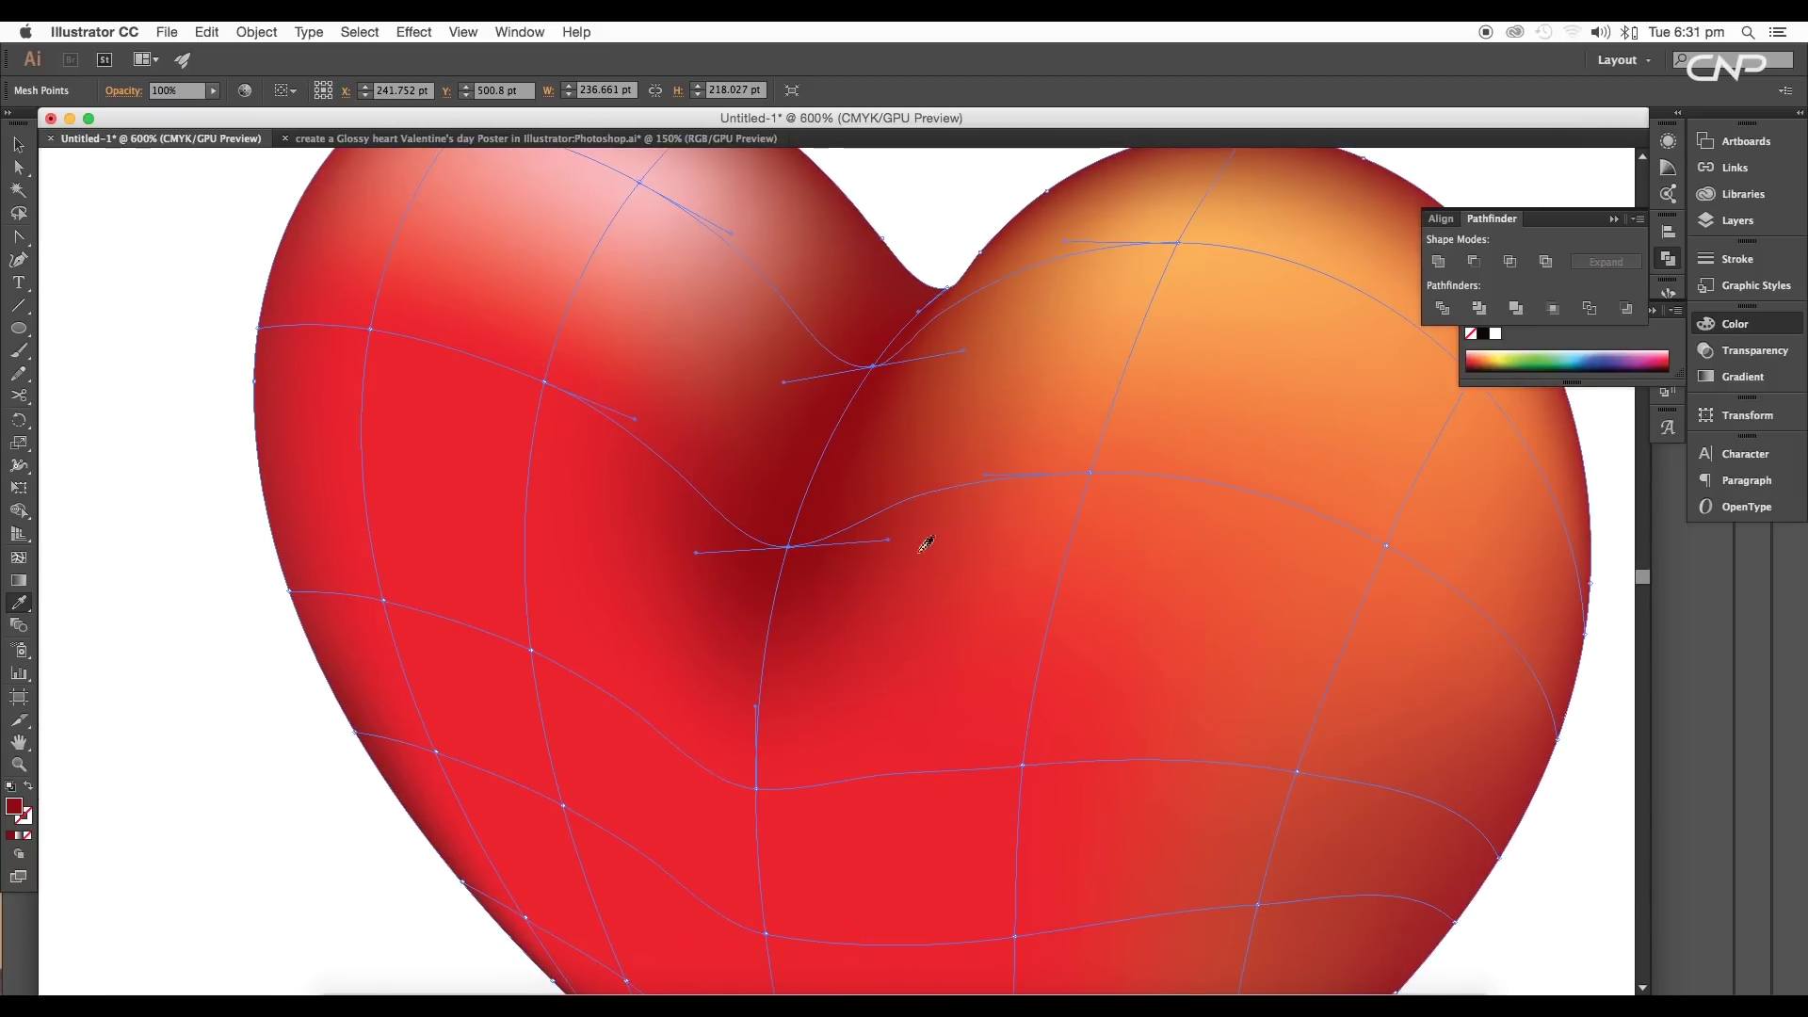
{"action": "left_click", "coordinate": [789, 546], "text": "ctrl"}
{"action": "left_click", "coordinate": [891, 495]}
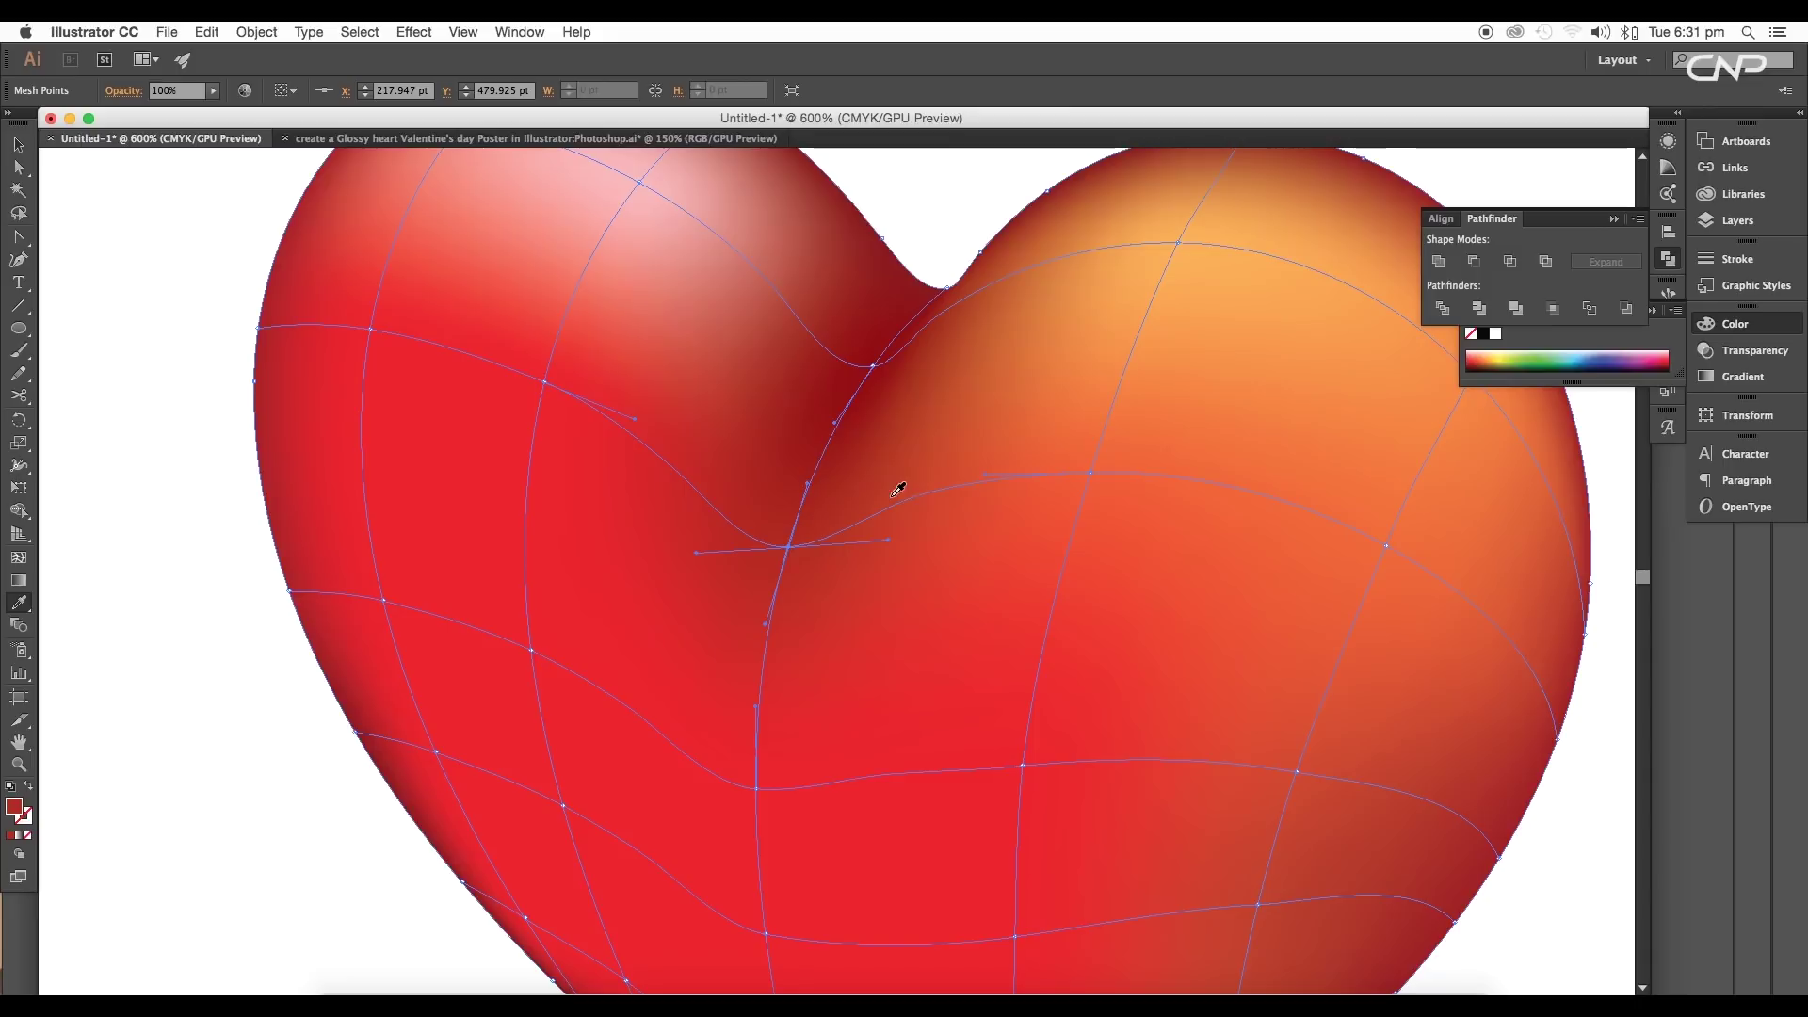
{"action": "left_click", "coordinate": [904, 443]}
{"action": "scroll", "coordinate": [864, 480], "scroll_direction": "down", "scroll_amount": 1}
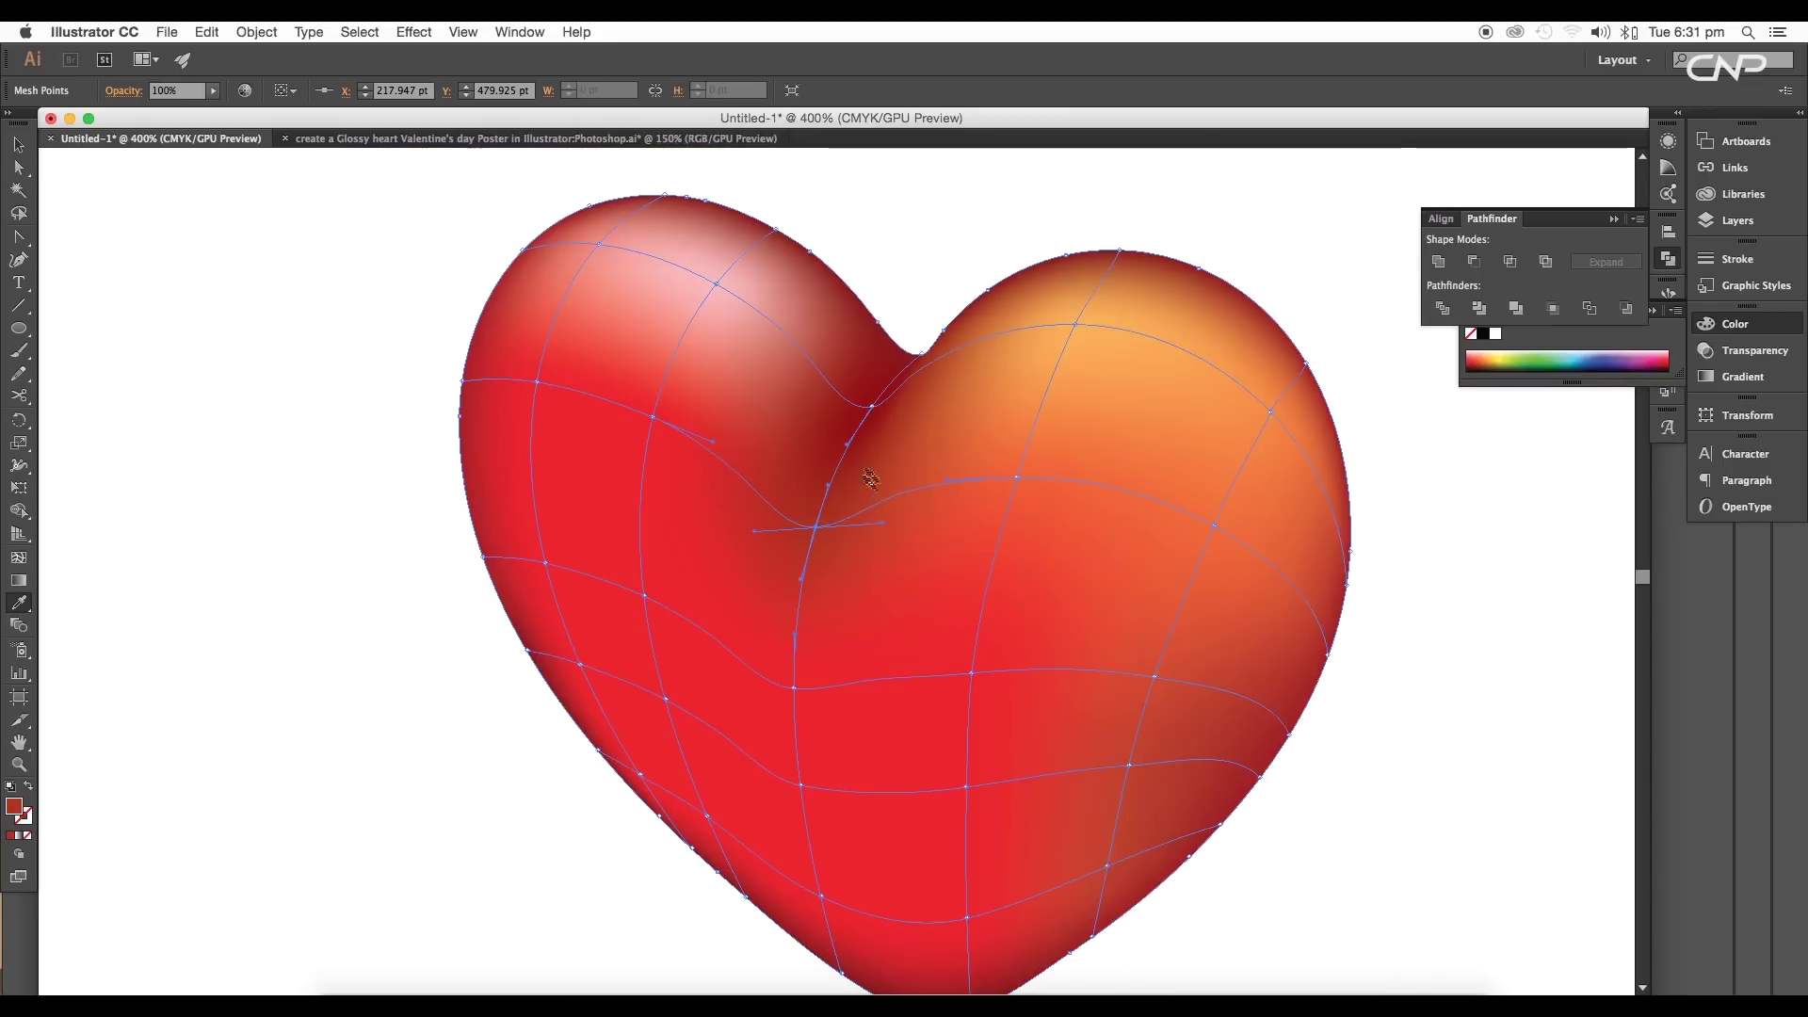
{"action": "left_click", "coordinate": [18, 144]}
{"action": "left_click", "coordinate": [375, 400]}
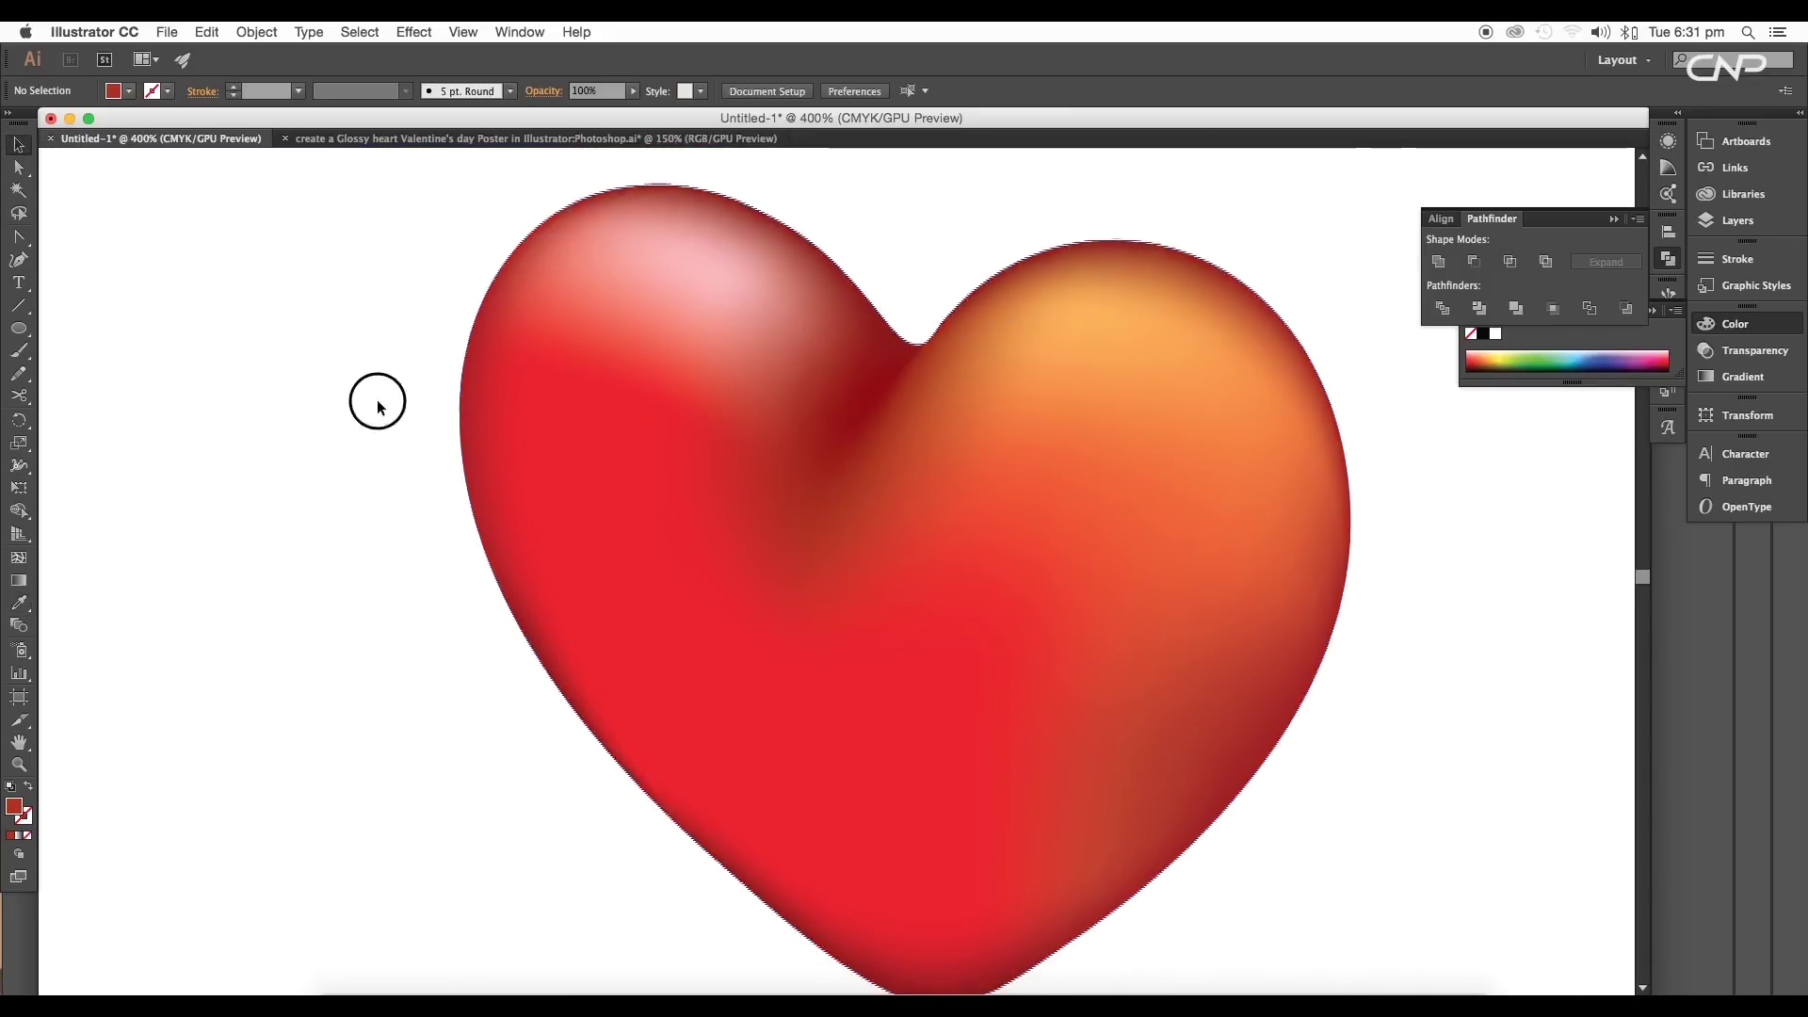
Reselect the lower cleft mesh point and refine its brownish red with a colour sampled just beneath it.
{"action": "scroll", "coordinate": [565, 513], "scroll_direction": "down", "scroll_amount": 4}
{"action": "left_click", "coordinate": [804, 701]}
{"action": "scroll", "coordinate": [759, 519], "scroll_direction": "up", "scroll_amount": 2}
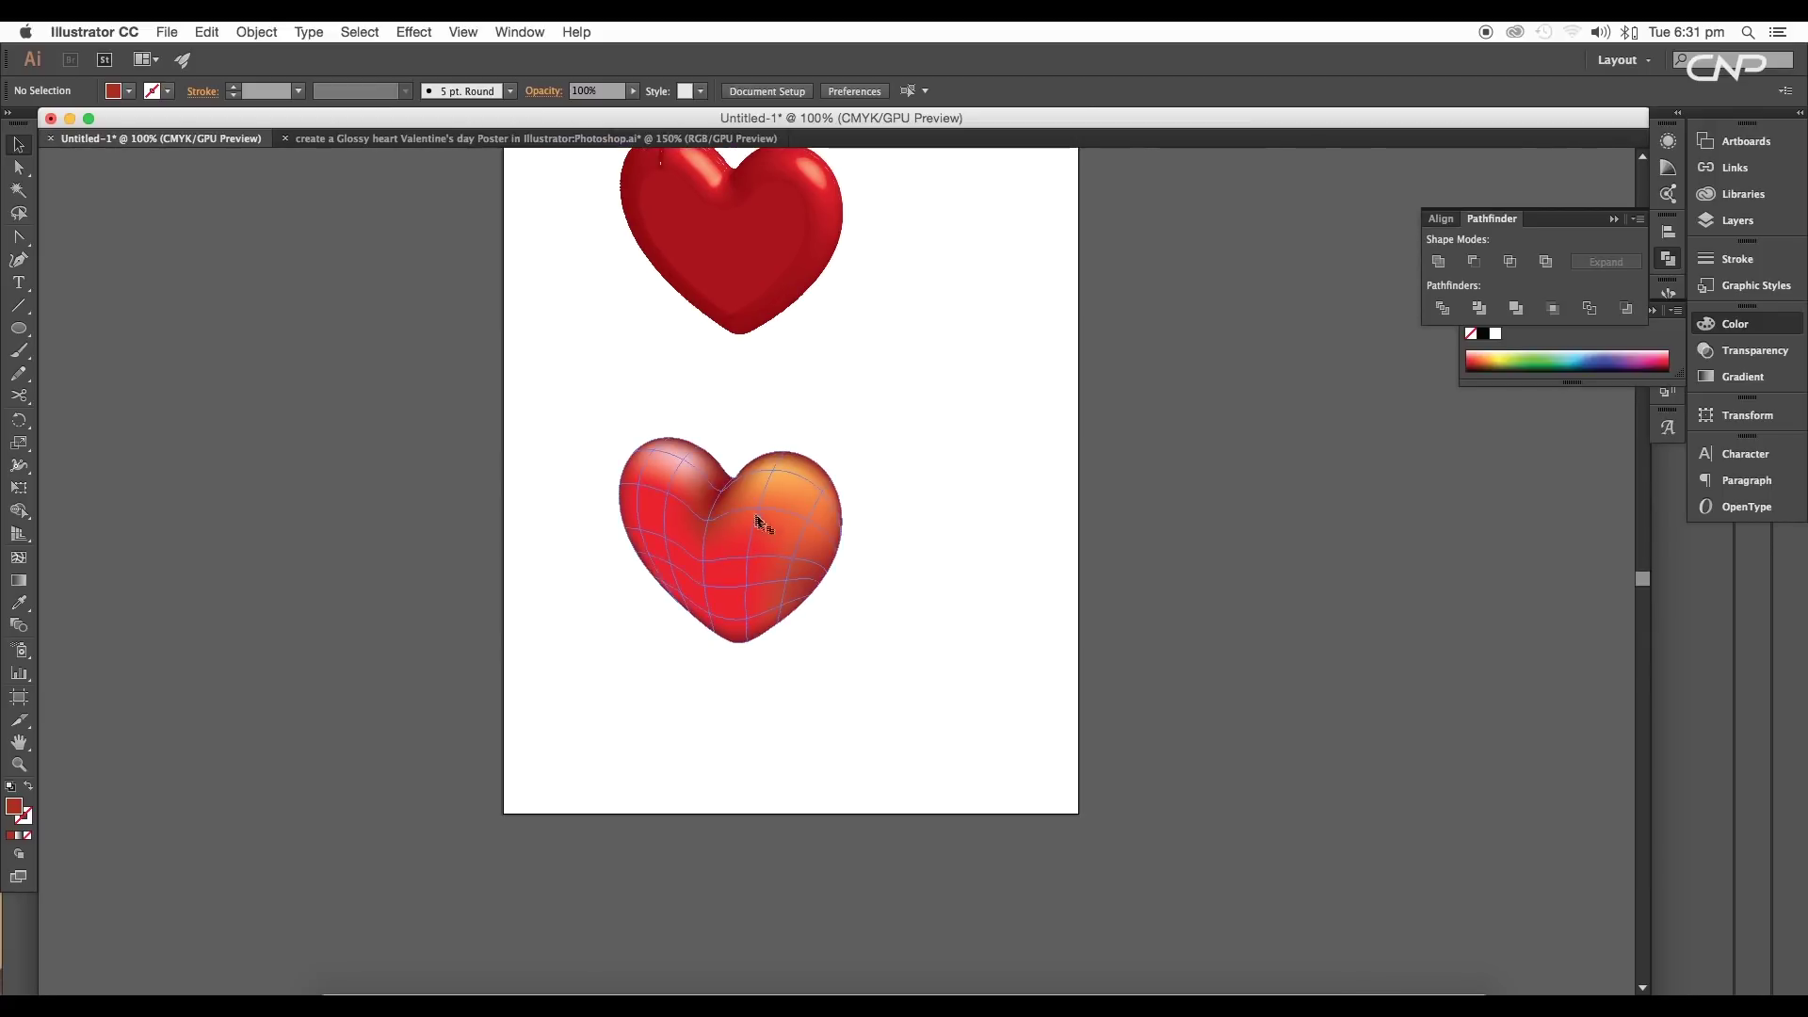
{"action": "left_click", "coordinate": [730, 611]}
{"action": "scroll", "coordinate": [718, 578], "scroll_direction": "up", "scroll_amount": 3}
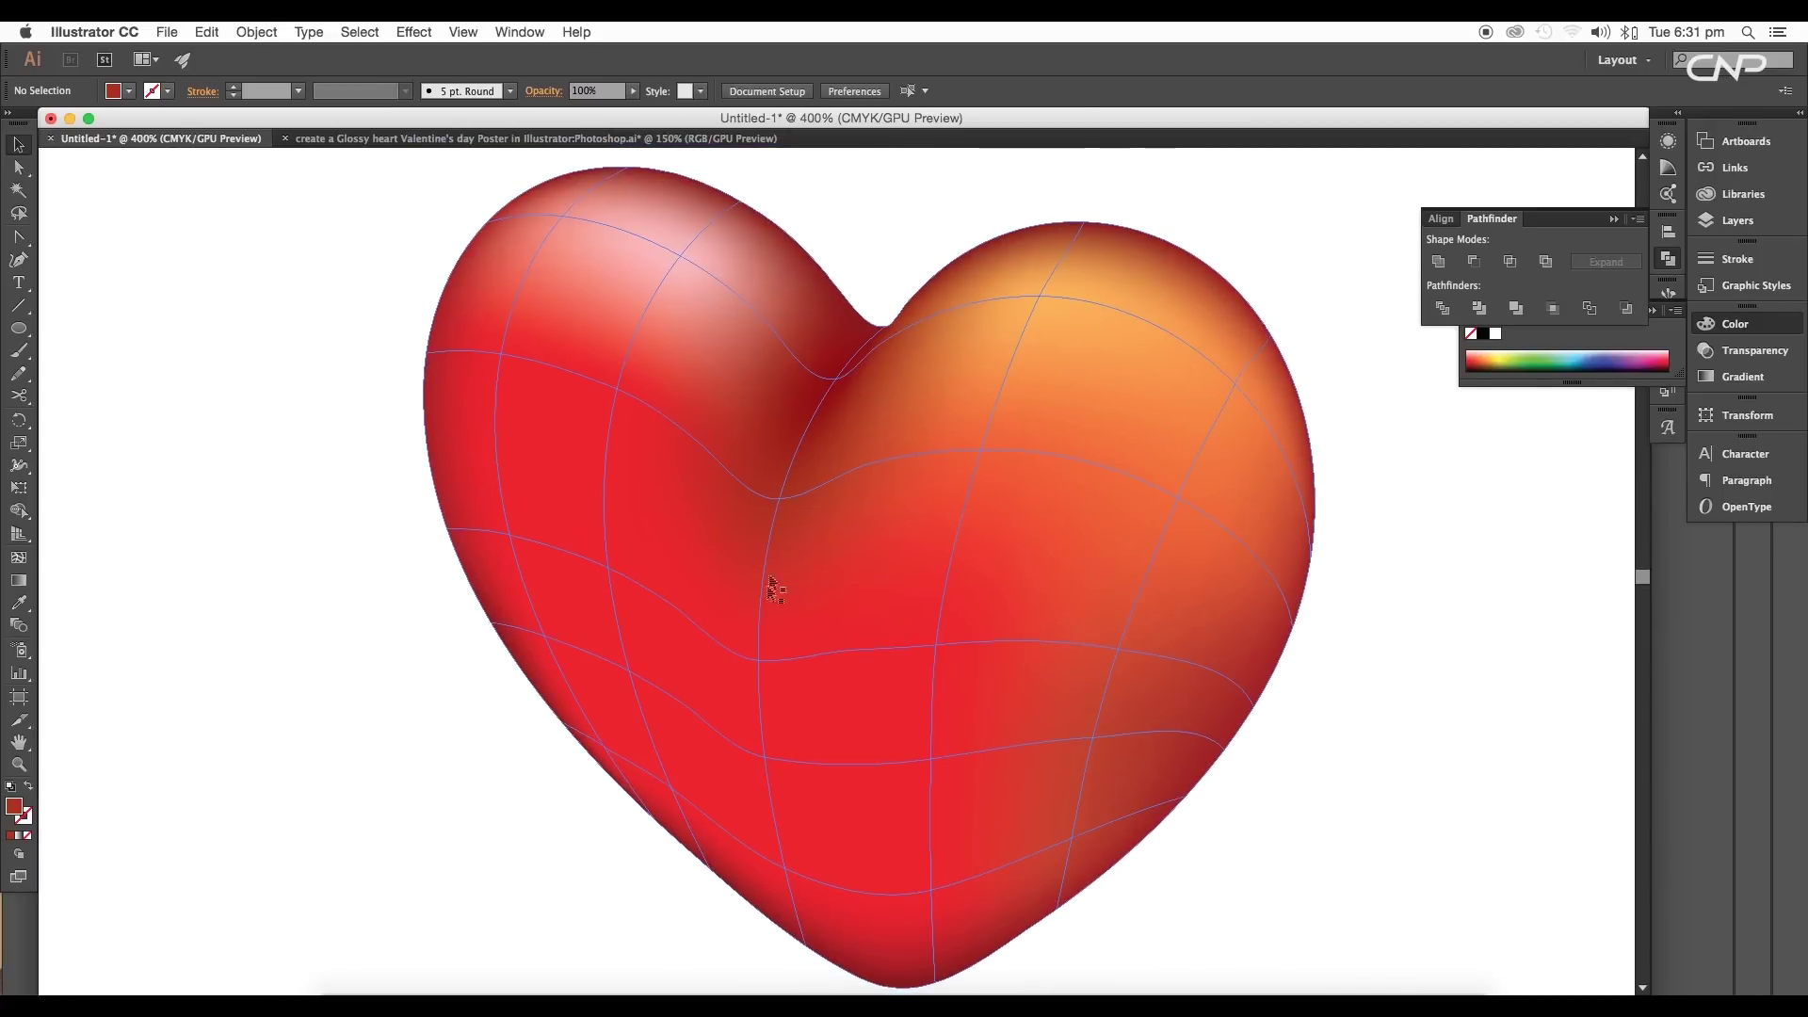
{"action": "key", "text": "a"}
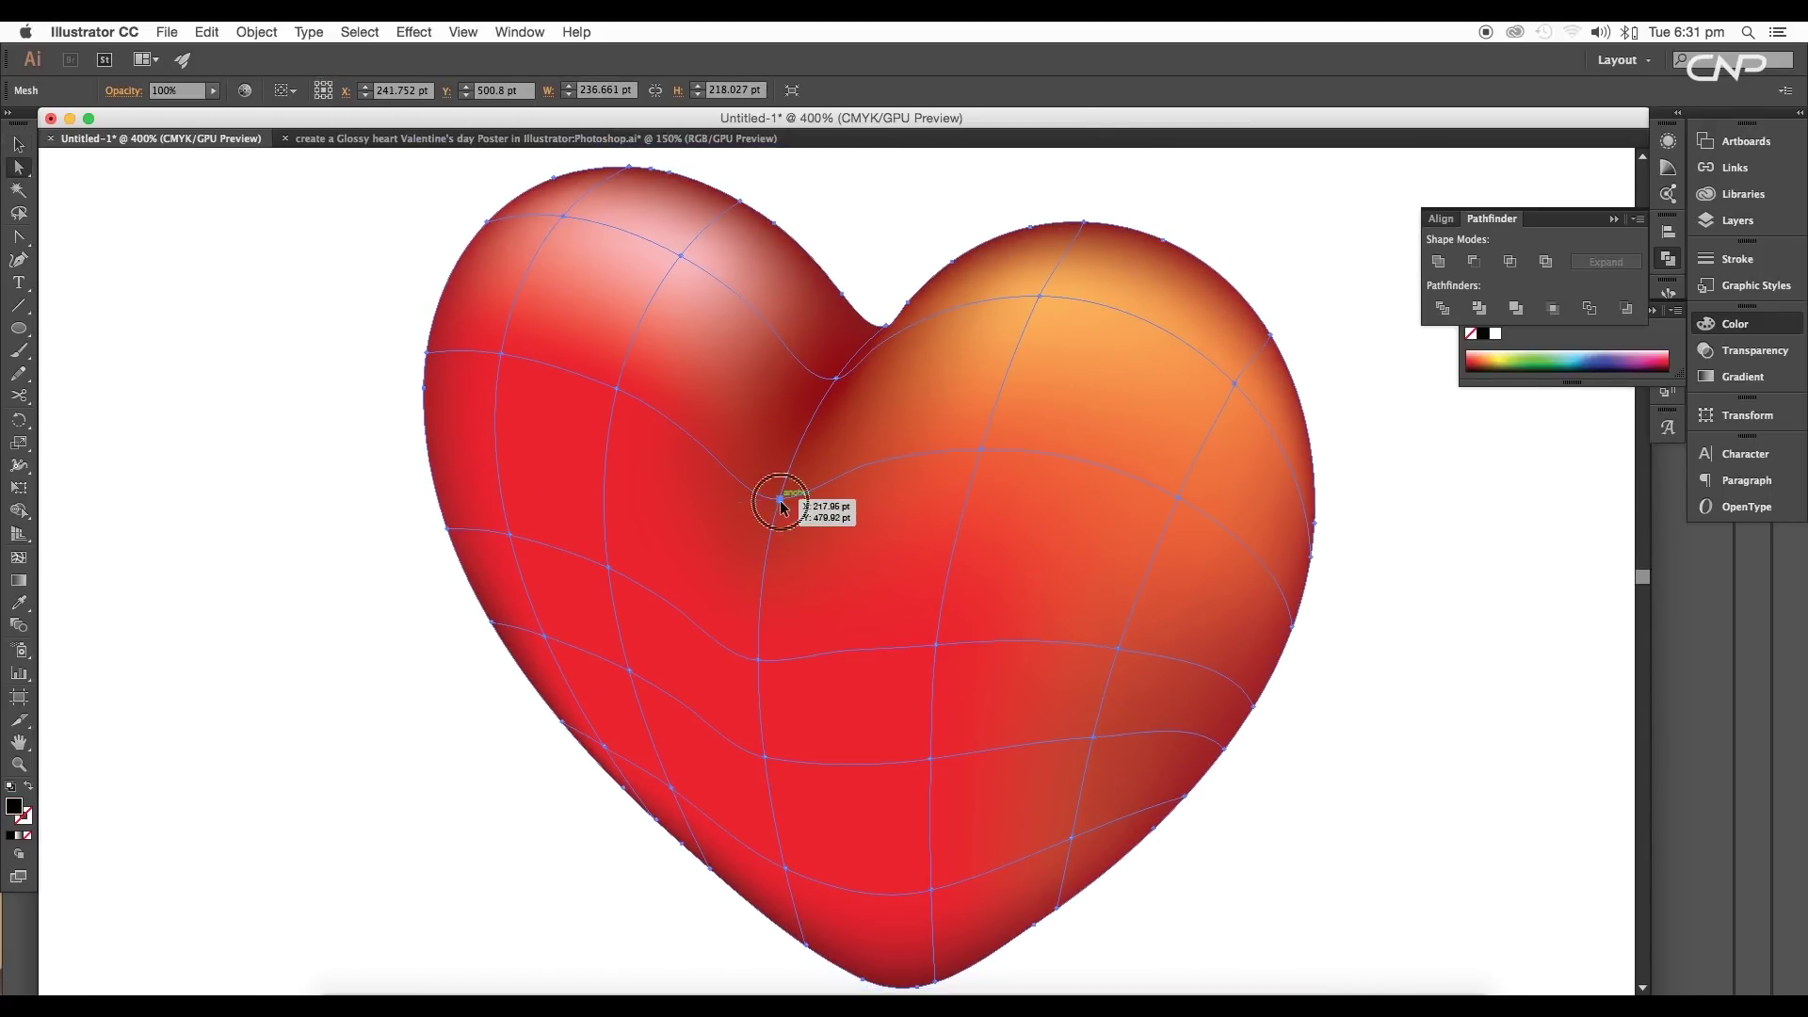
{"action": "left_click", "coordinate": [781, 500]}
{"action": "key", "text": "i"}
{"action": "left_click", "coordinate": [769, 522]}
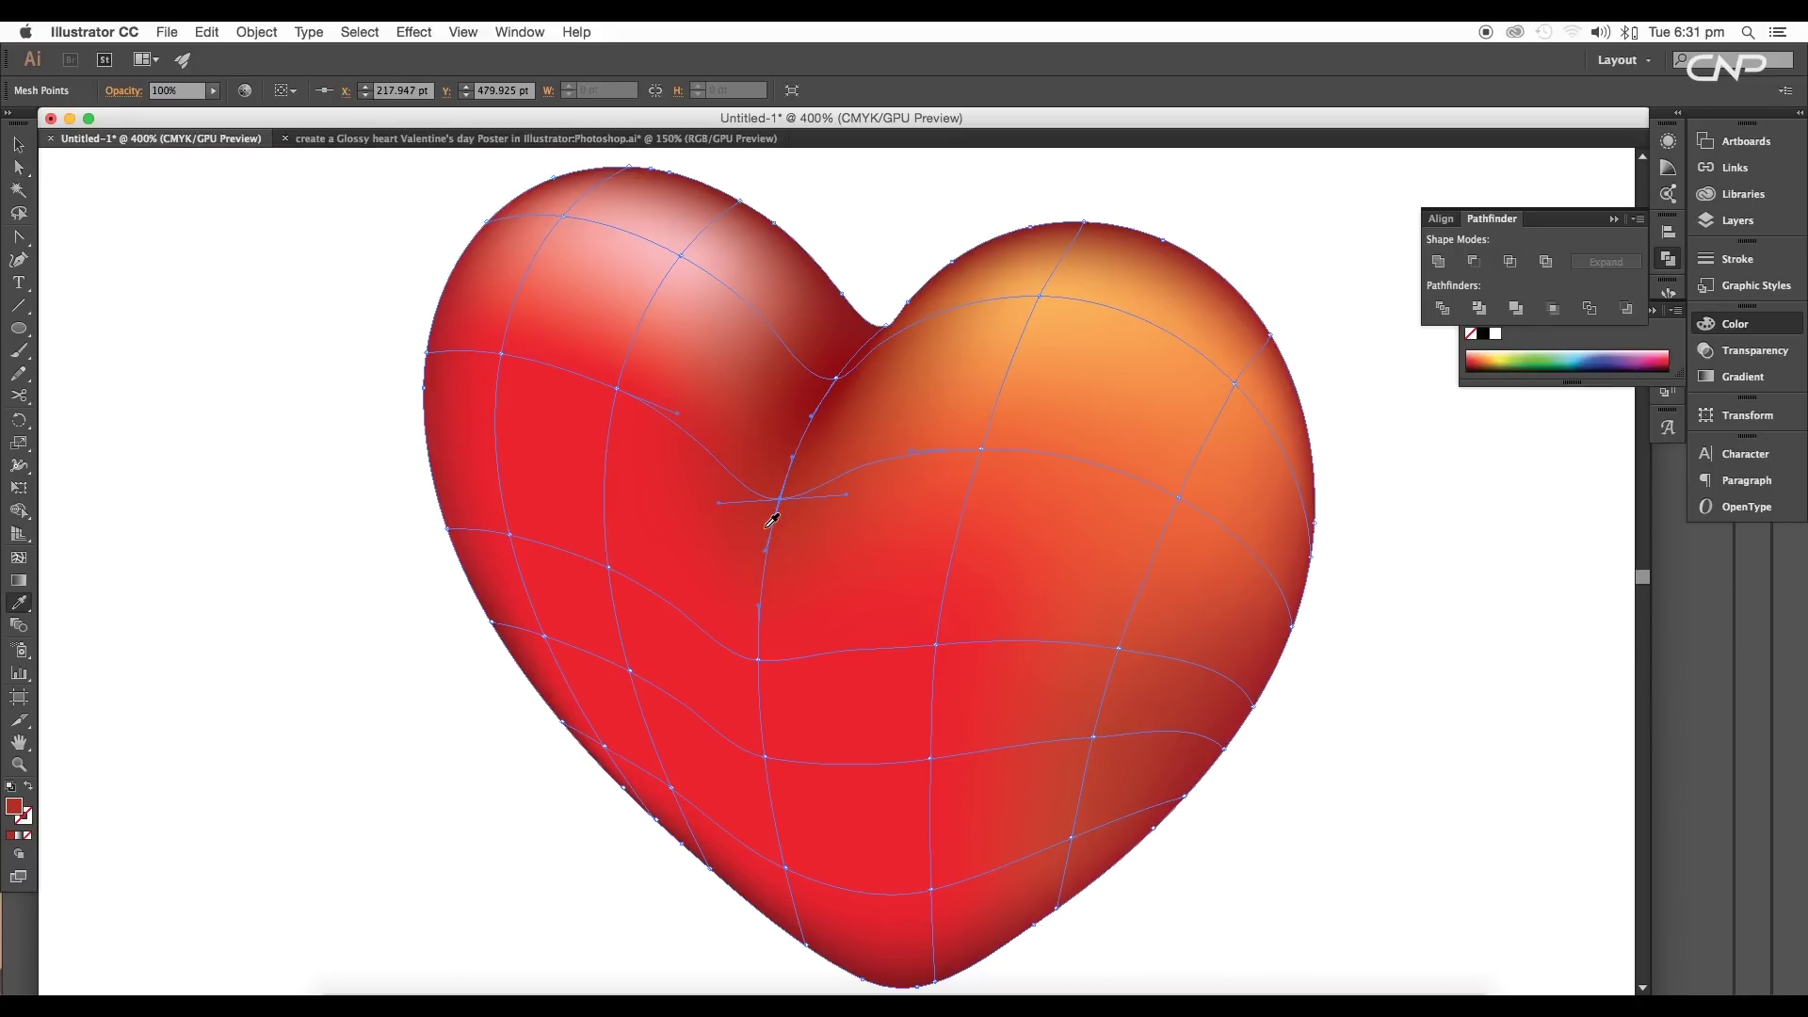
Select the inner mesh point midway down the heart's left half and colour it red sampled from the nearby shading.
{"action": "key", "text": "c"}
{"action": "left_click_drag", "start_coordinate": [868, 609], "coordinate": [741, 660]}
{"action": "key", "text": "i"}
{"action": "scroll", "coordinate": [744, 612], "scroll_direction": "down", "scroll_amount": 4}
{"action": "scroll", "coordinate": [744, 612], "scroll_direction": "left", "scroll_amount": 2}
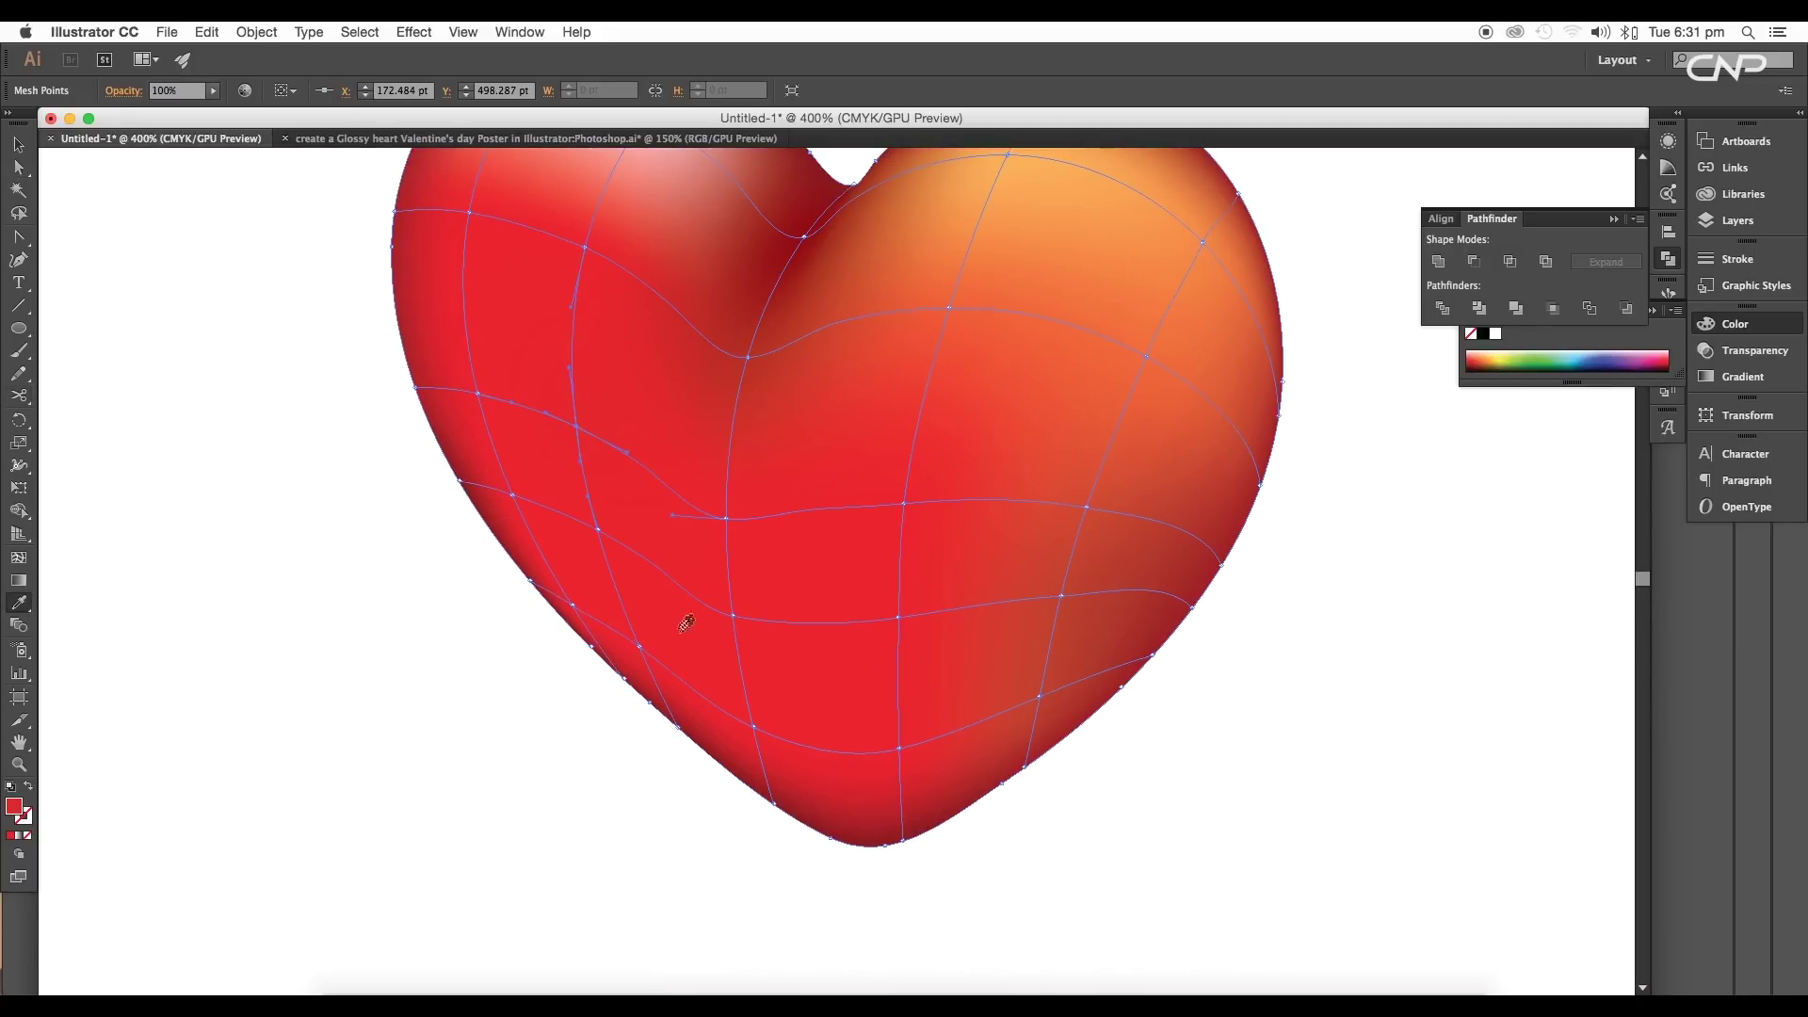
Select the three inner mesh points along the heart's lower left and bottom and colour them a brownish red sampled from the existing shading.
{"action": "key", "text": "a"}
{"action": "left_click", "coordinate": [754, 729]}
{"action": "left_click", "coordinate": [899, 750]}
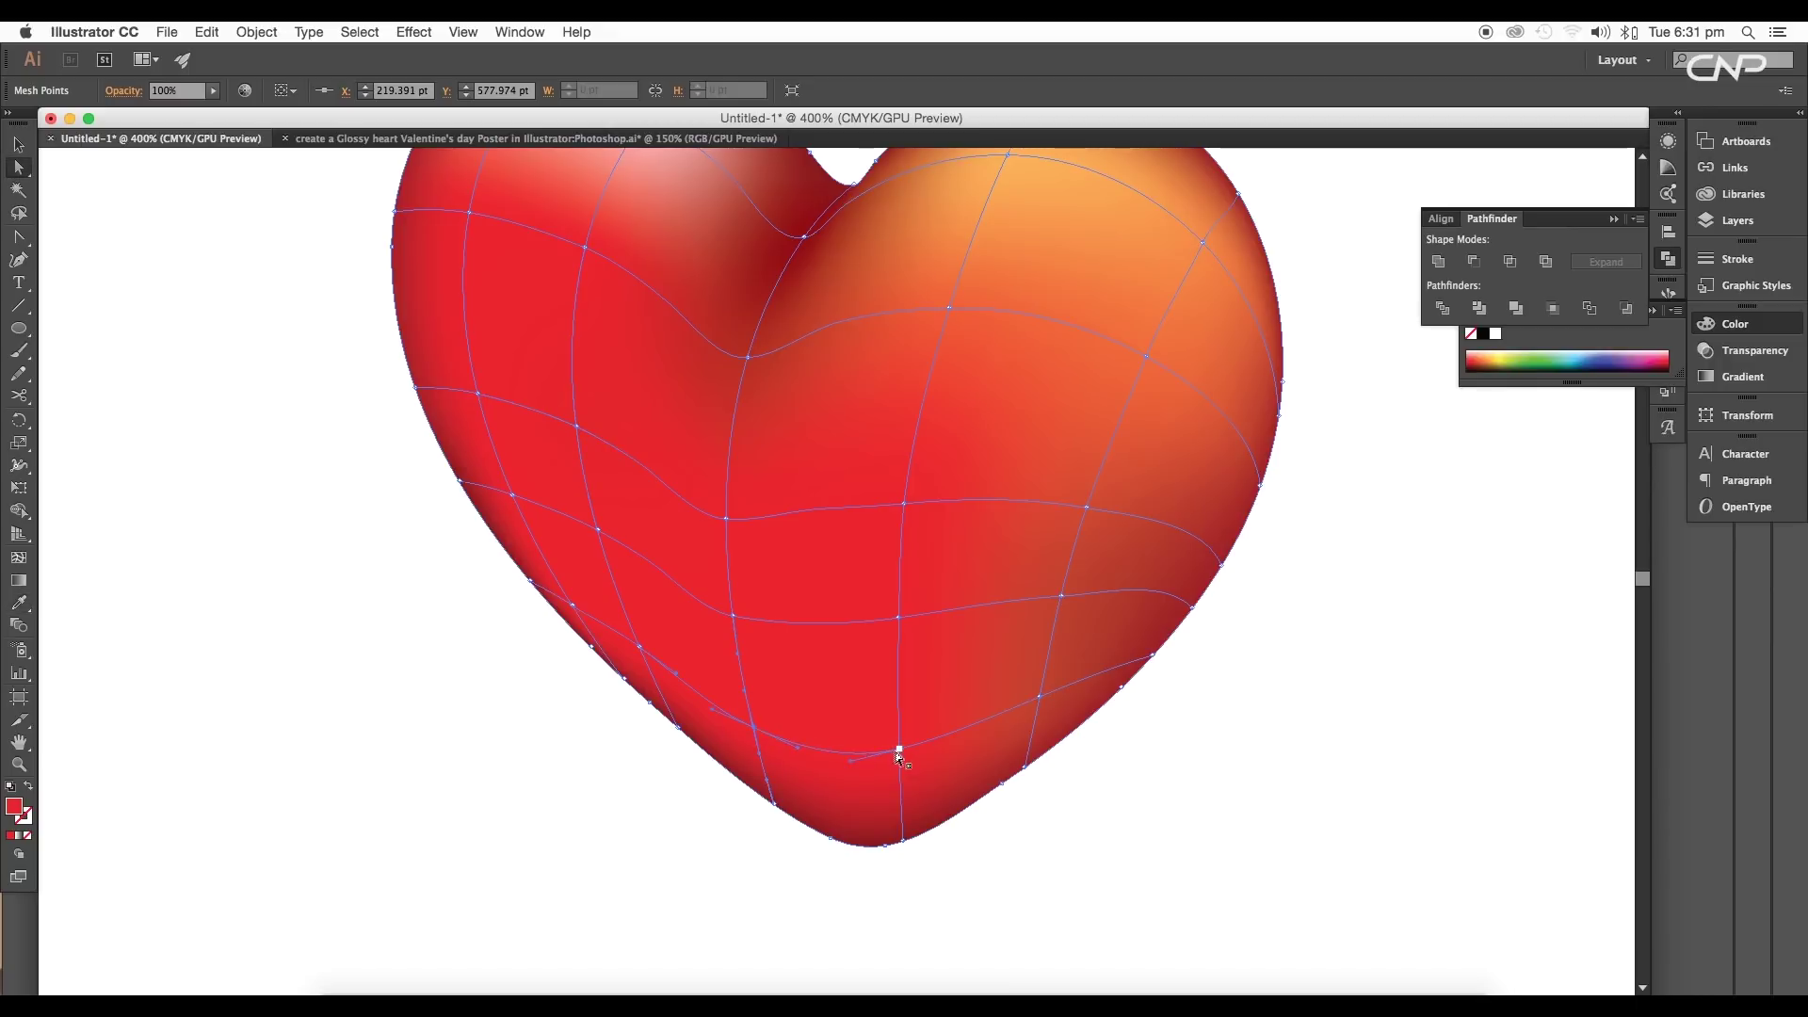
{"action": "left_click", "coordinate": [713, 707]}
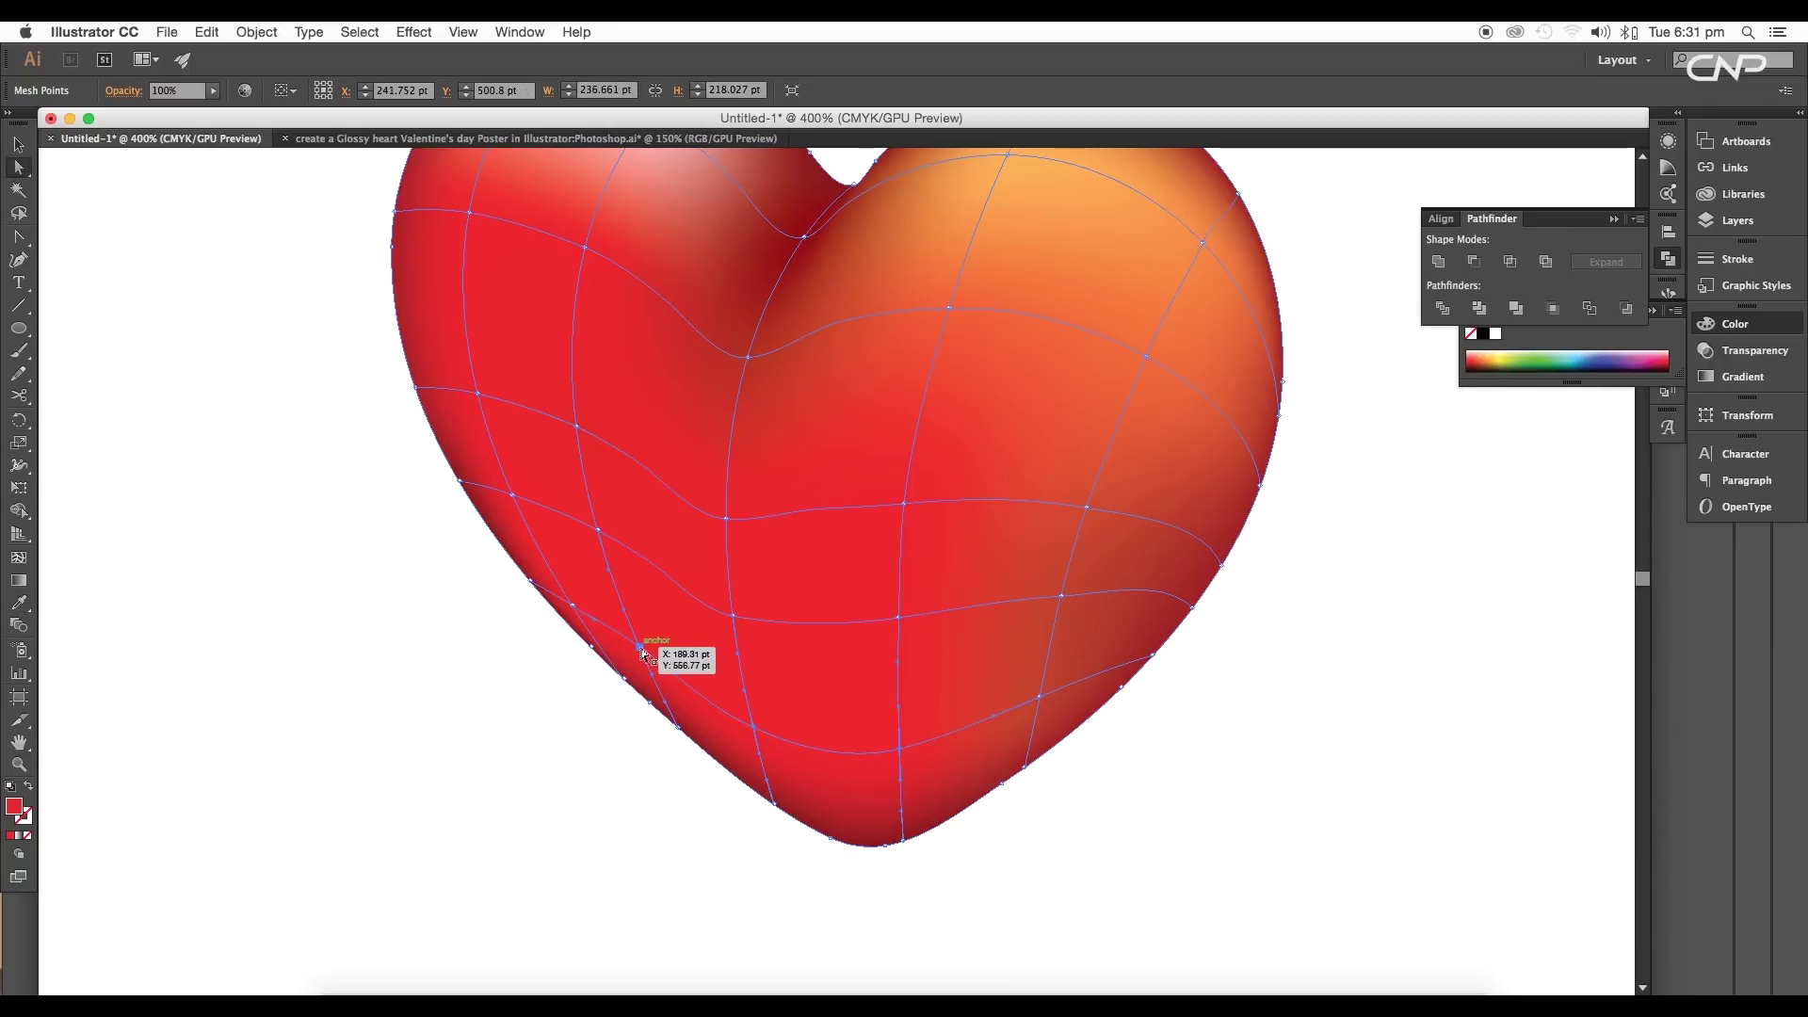
{"action": "key", "text": "i"}
{"action": "left_click", "coordinate": [1042, 669]}
{"action": "left_click", "coordinate": [1004, 665]}
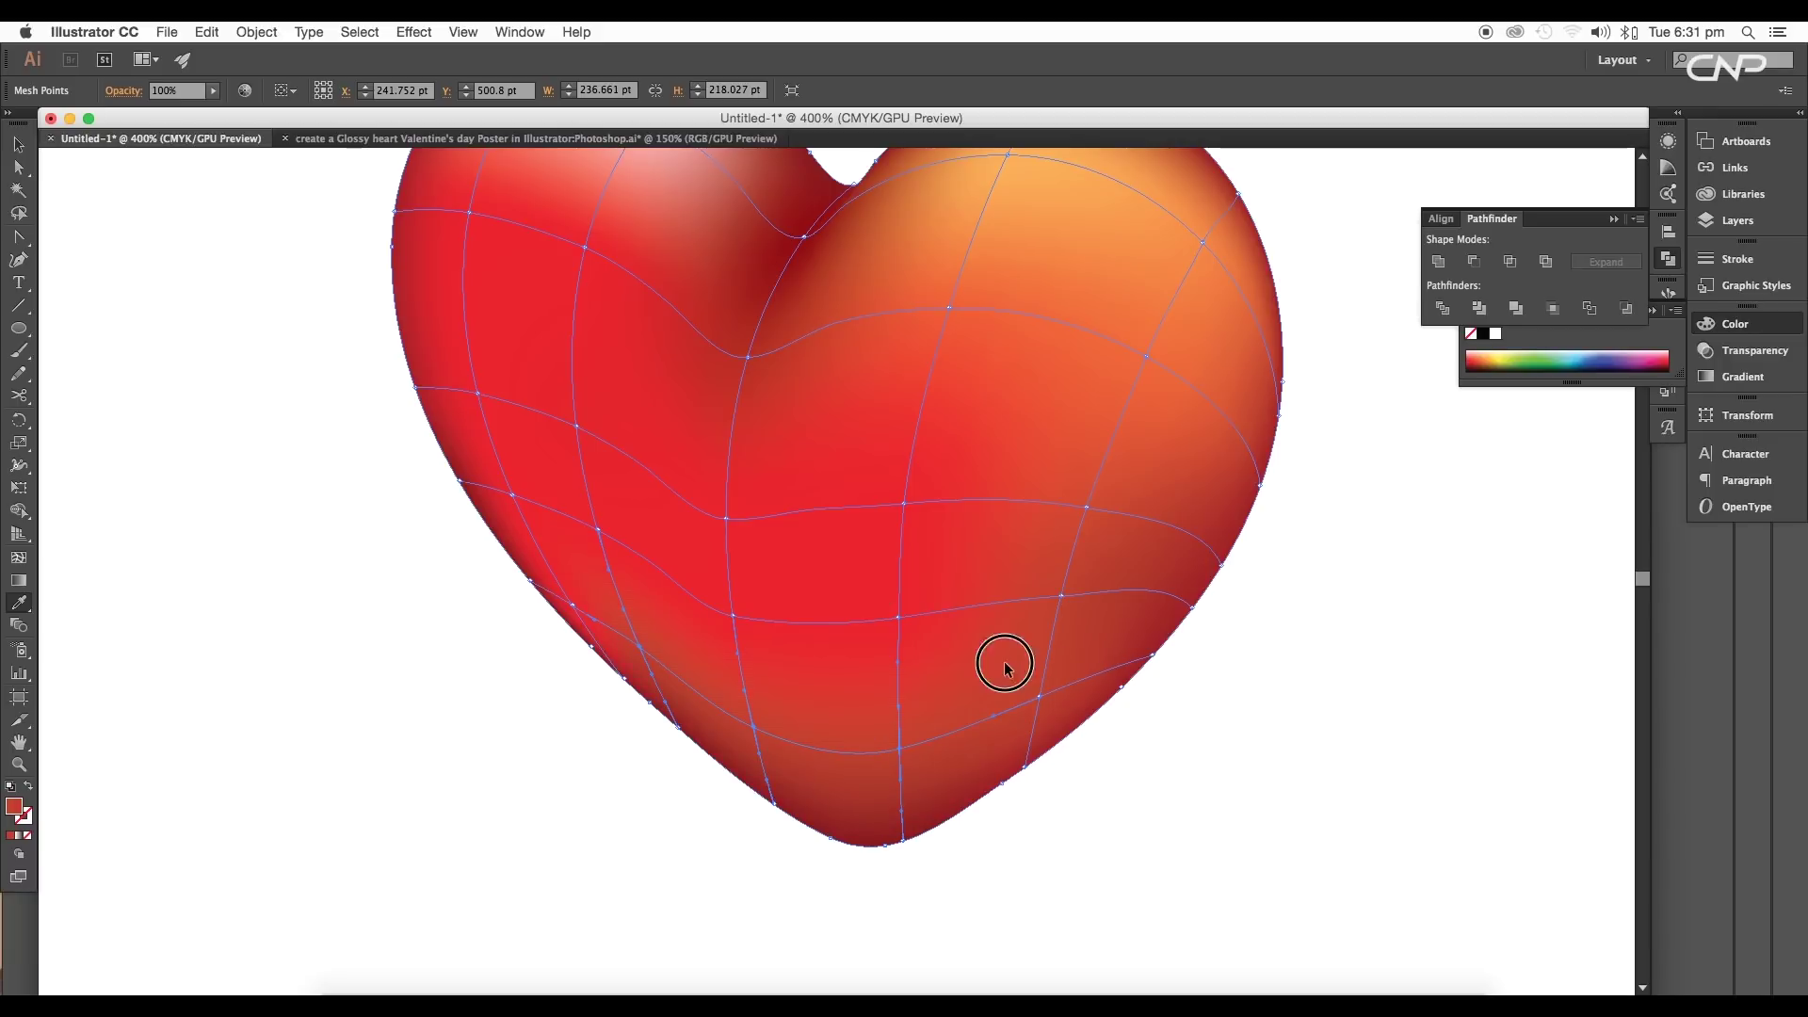
{"action": "left_click", "coordinate": [791, 301]}
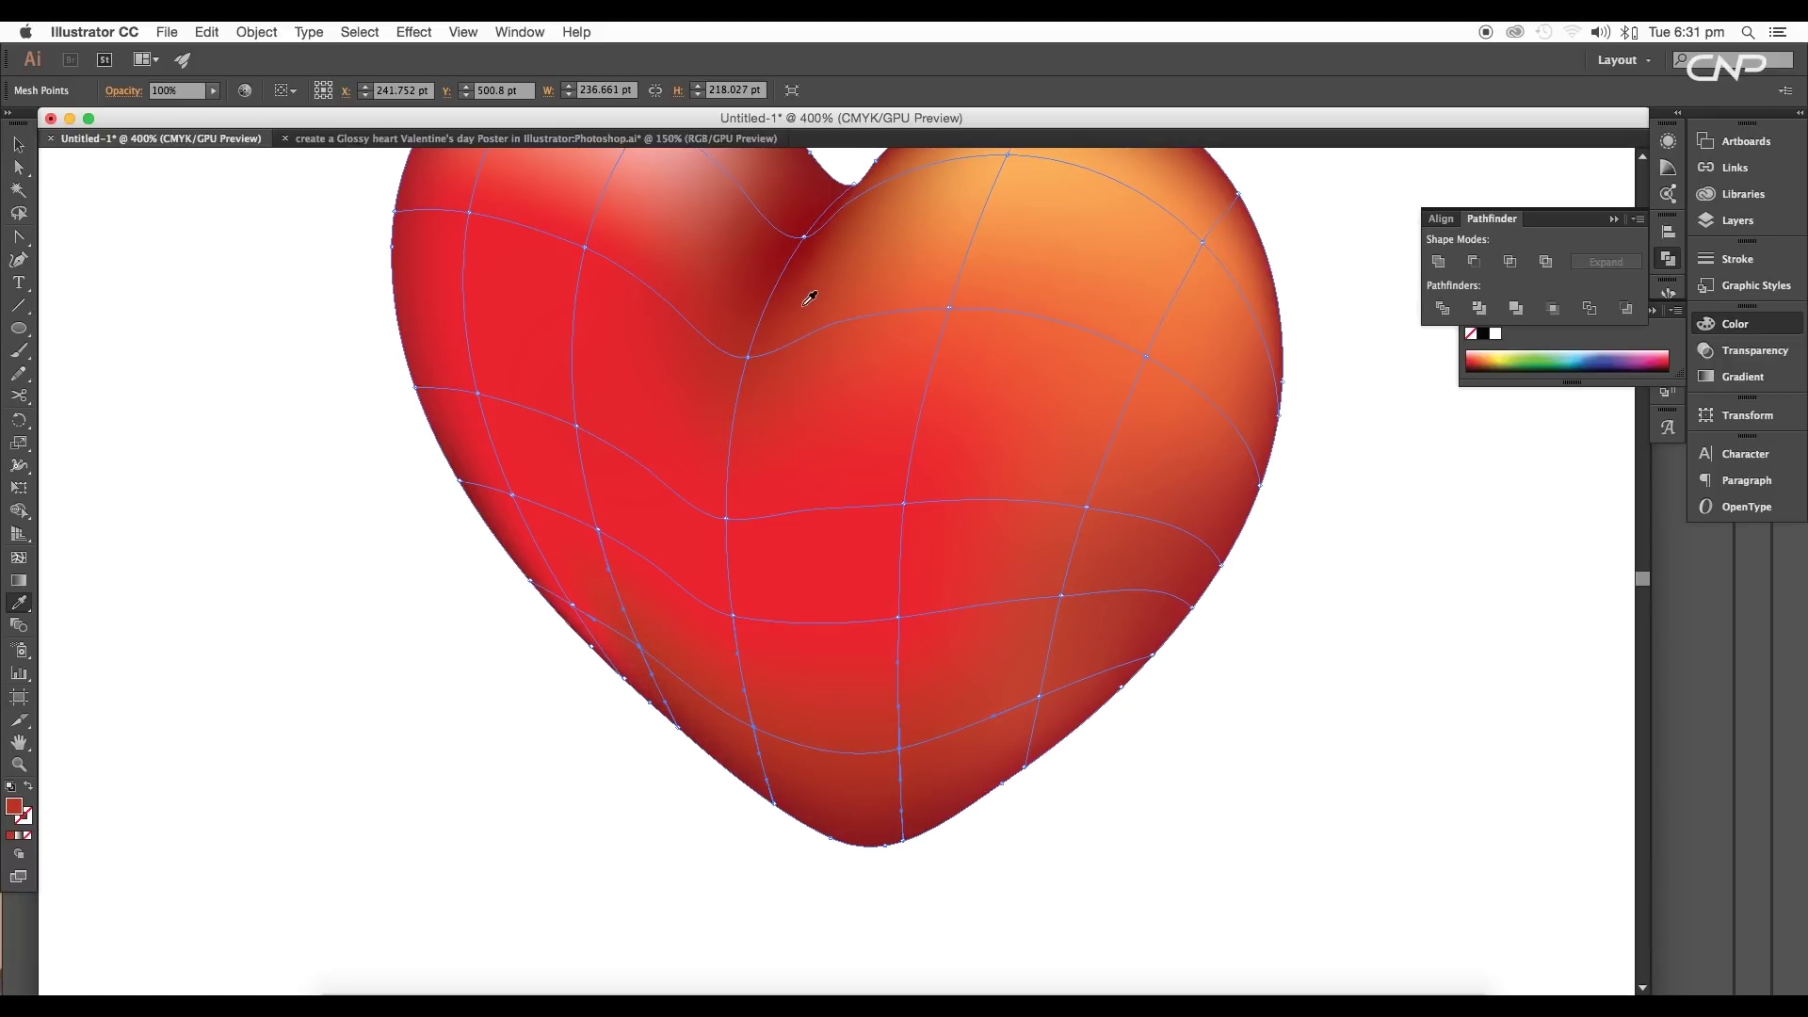
{"action": "left_click", "coordinate": [802, 291]}
{"action": "left_click_drag", "start_coordinate": [812, 562], "coordinate": [820, 627]}
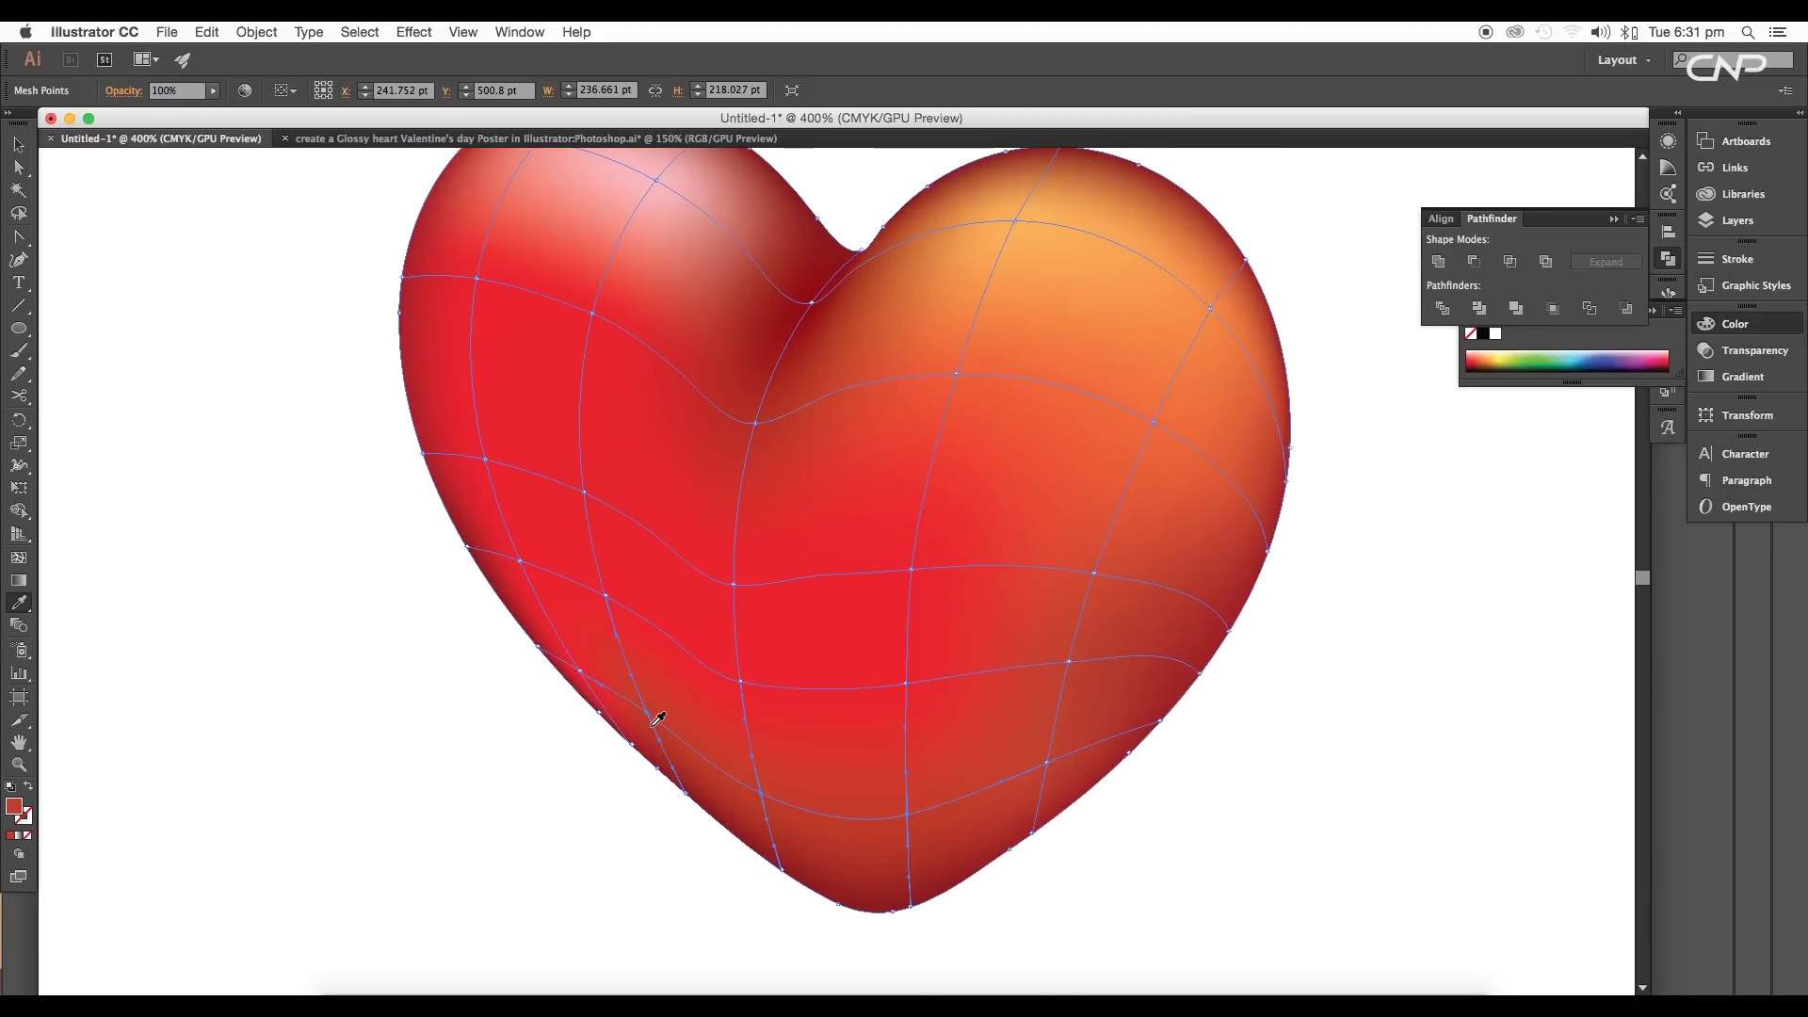
Colour the adjacent inner mesh point on the lower left edge a brownish red sampled beside it, and deselect the heart.
{"action": "key", "text": "a"}
{"action": "left_click", "coordinate": [583, 671]}
{"action": "key", "text": "i"}
{"action": "left_click", "coordinate": [630, 690]}
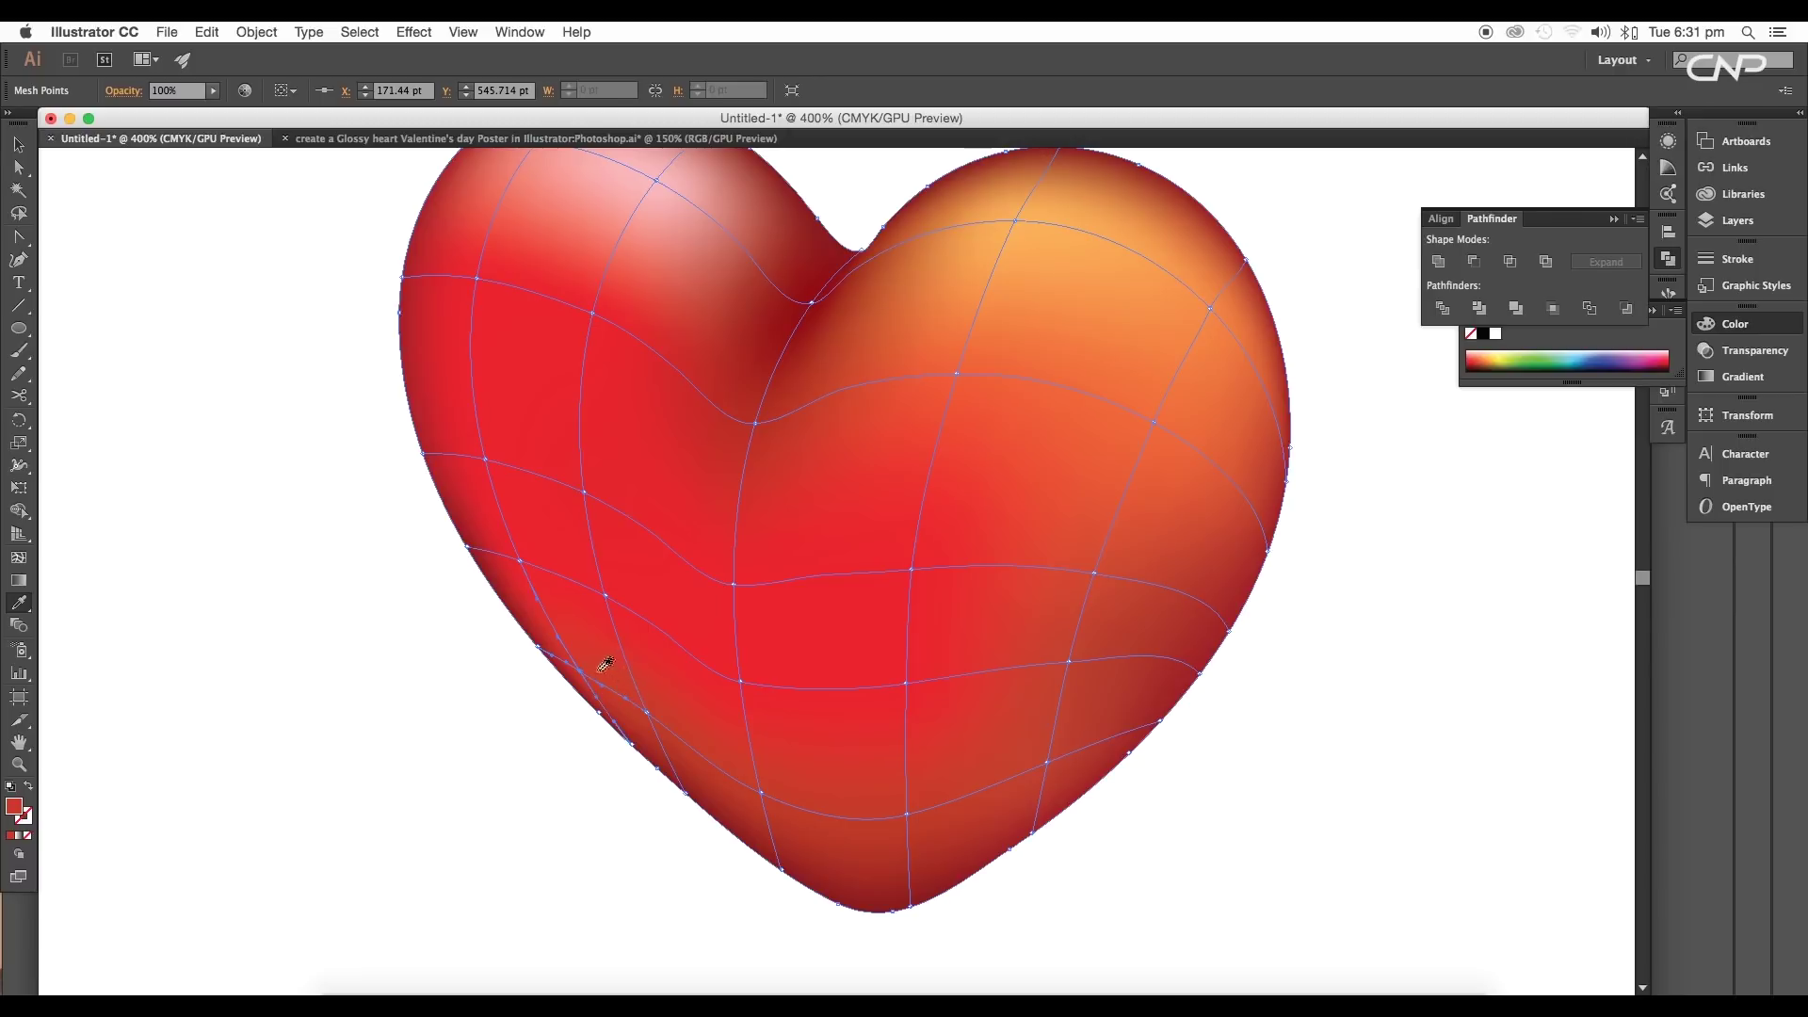
{"action": "left_click_drag", "start_coordinate": [591, 593], "coordinate": [889, 709]}
{"action": "left_click", "coordinate": [19, 145]}
{"action": "left_click", "coordinate": [235, 412]}
{"action": "scroll", "coordinate": [367, 526], "scroll_direction": "down", "scroll_amount": 5}
{"action": "scroll", "coordinate": [656, 573], "scroll_direction": "up", "scroll_amount": 3}
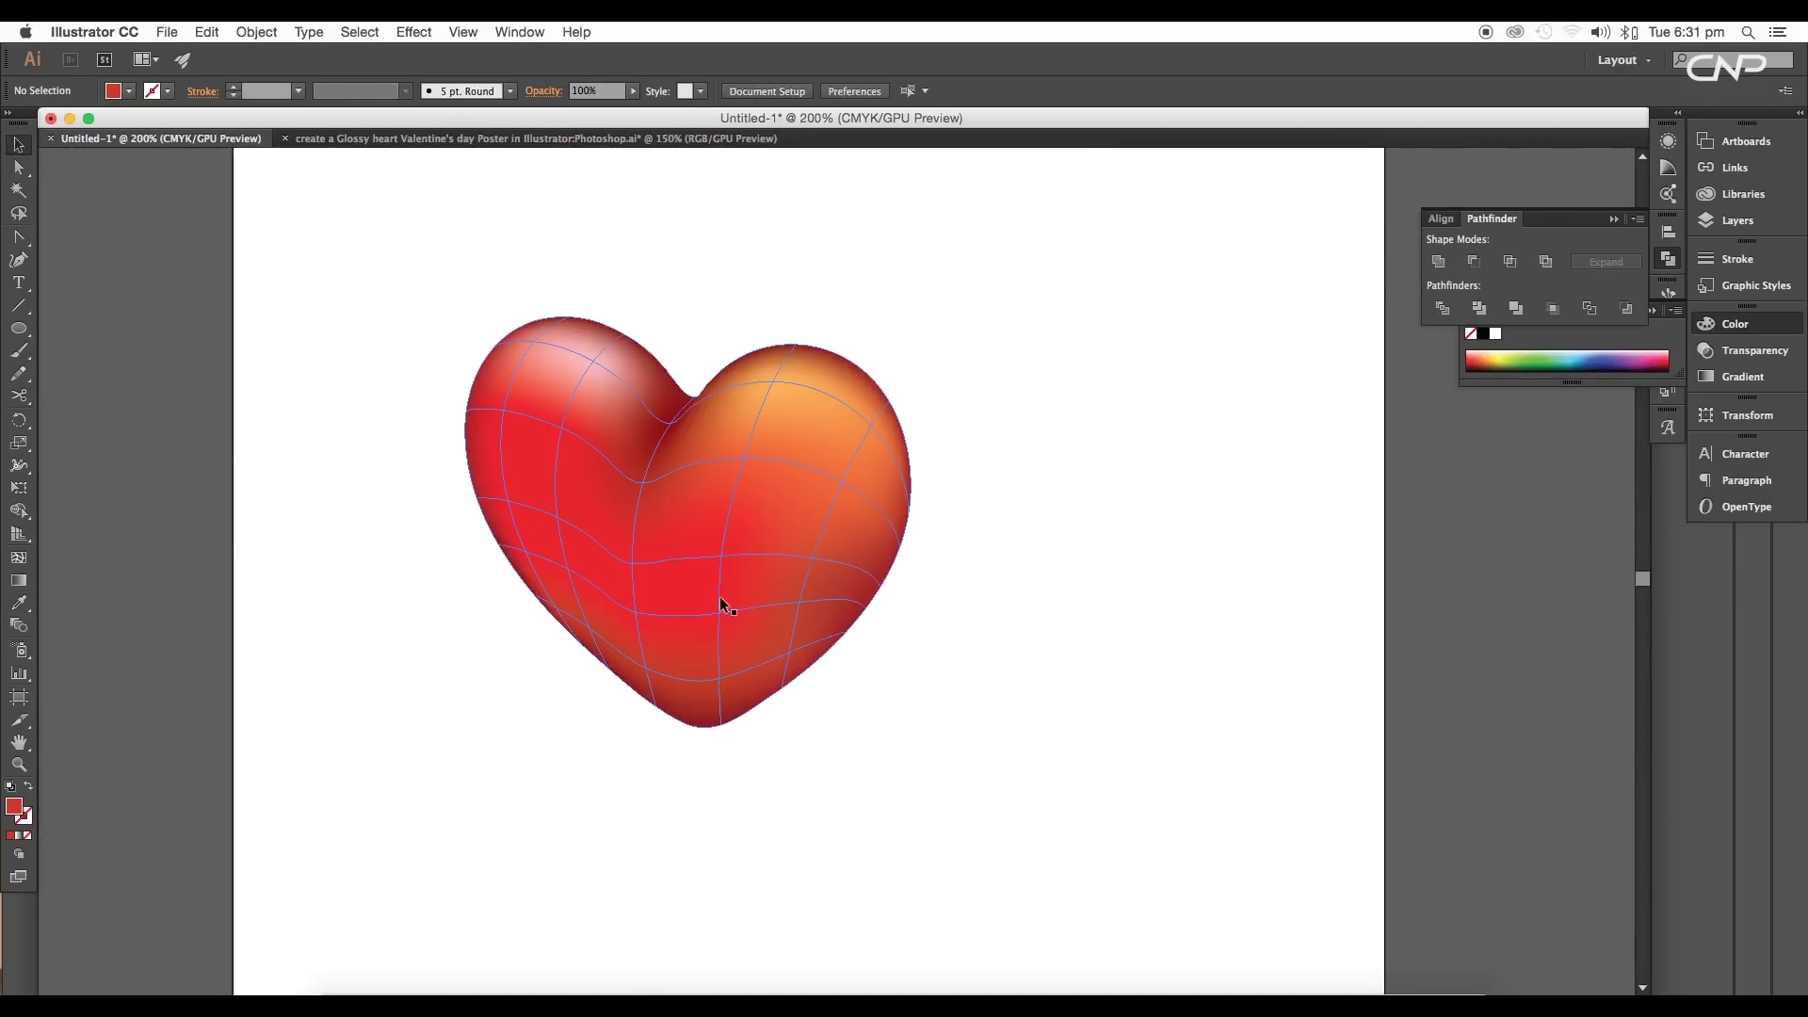
Darken the inner mesh point on the heart's lower left edge with a deeper red to strengthen the edge shading.
{"action": "scroll", "coordinate": [723, 603], "scroll_direction": "up", "scroll_amount": 1}
{"action": "left_click_drag", "start_coordinate": [735, 598], "coordinate": [896, 596]}
{"action": "key", "text": "a"}
{"action": "left_click", "coordinate": [646, 622]}
{"action": "mouse_move", "coordinate": [525, 617]}
{"action": "left_mouse_down"}
{"action": "mouse_move", "coordinate": [551, 574]}
{"action": "mouse_move", "coordinate": [691, 638]}
{"action": "left_mouse_up"}
{"action": "double_click", "coordinate": [14, 807]}
{"action": "left_click", "coordinate": [1520, 559]}
{"action": "key", "text": "i"}
{"action": "left_click", "coordinate": [717, 676]}
{"action": "key", "text": "v"}
{"action": "left_click", "coordinate": [1069, 868]}
{"action": "scroll", "coordinate": [1070, 867], "scroll_direction": "down", "scroll_amount": 4}
{"action": "scroll", "coordinate": [951, 781], "scroll_direction": "up", "scroll_amount": 5}
{"action": "left_click", "coordinate": [927, 706]}
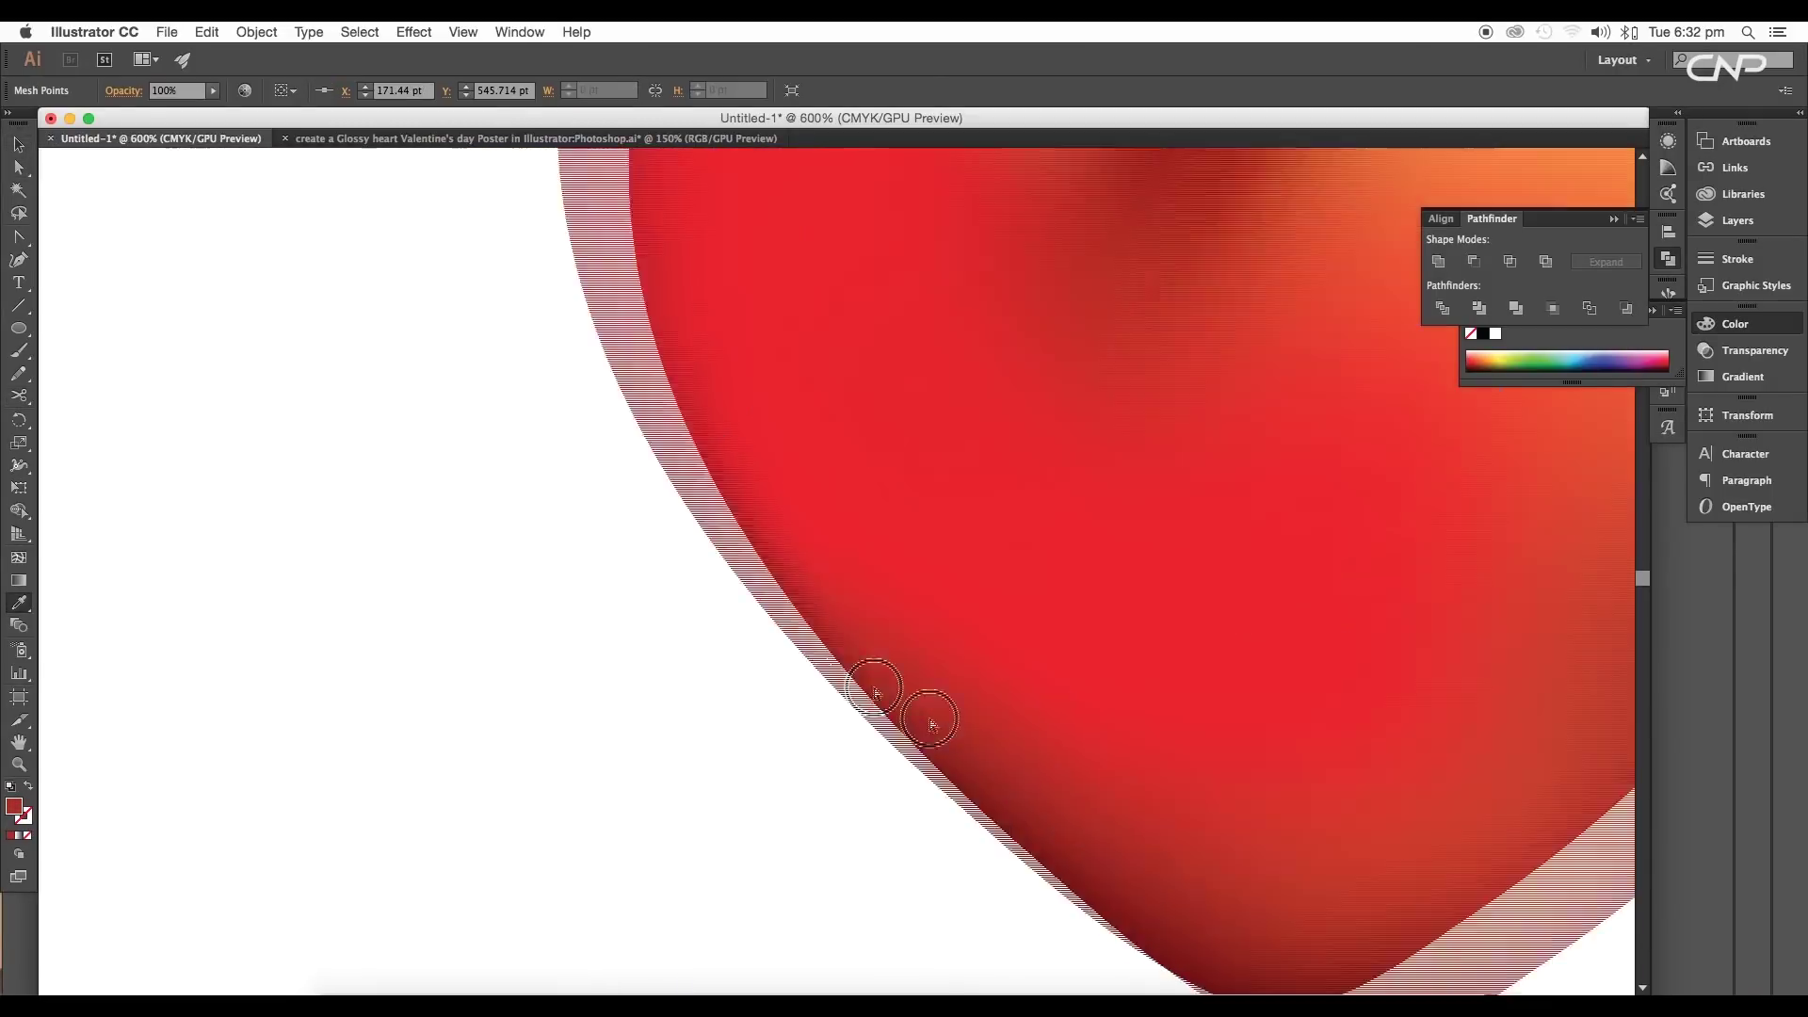
Select the lowest inner mesh point on the heart's right side and recolour it a darker red.
{"action": "scroll", "coordinate": [990, 706], "scroll_direction": "down", "scroll_amount": 1}
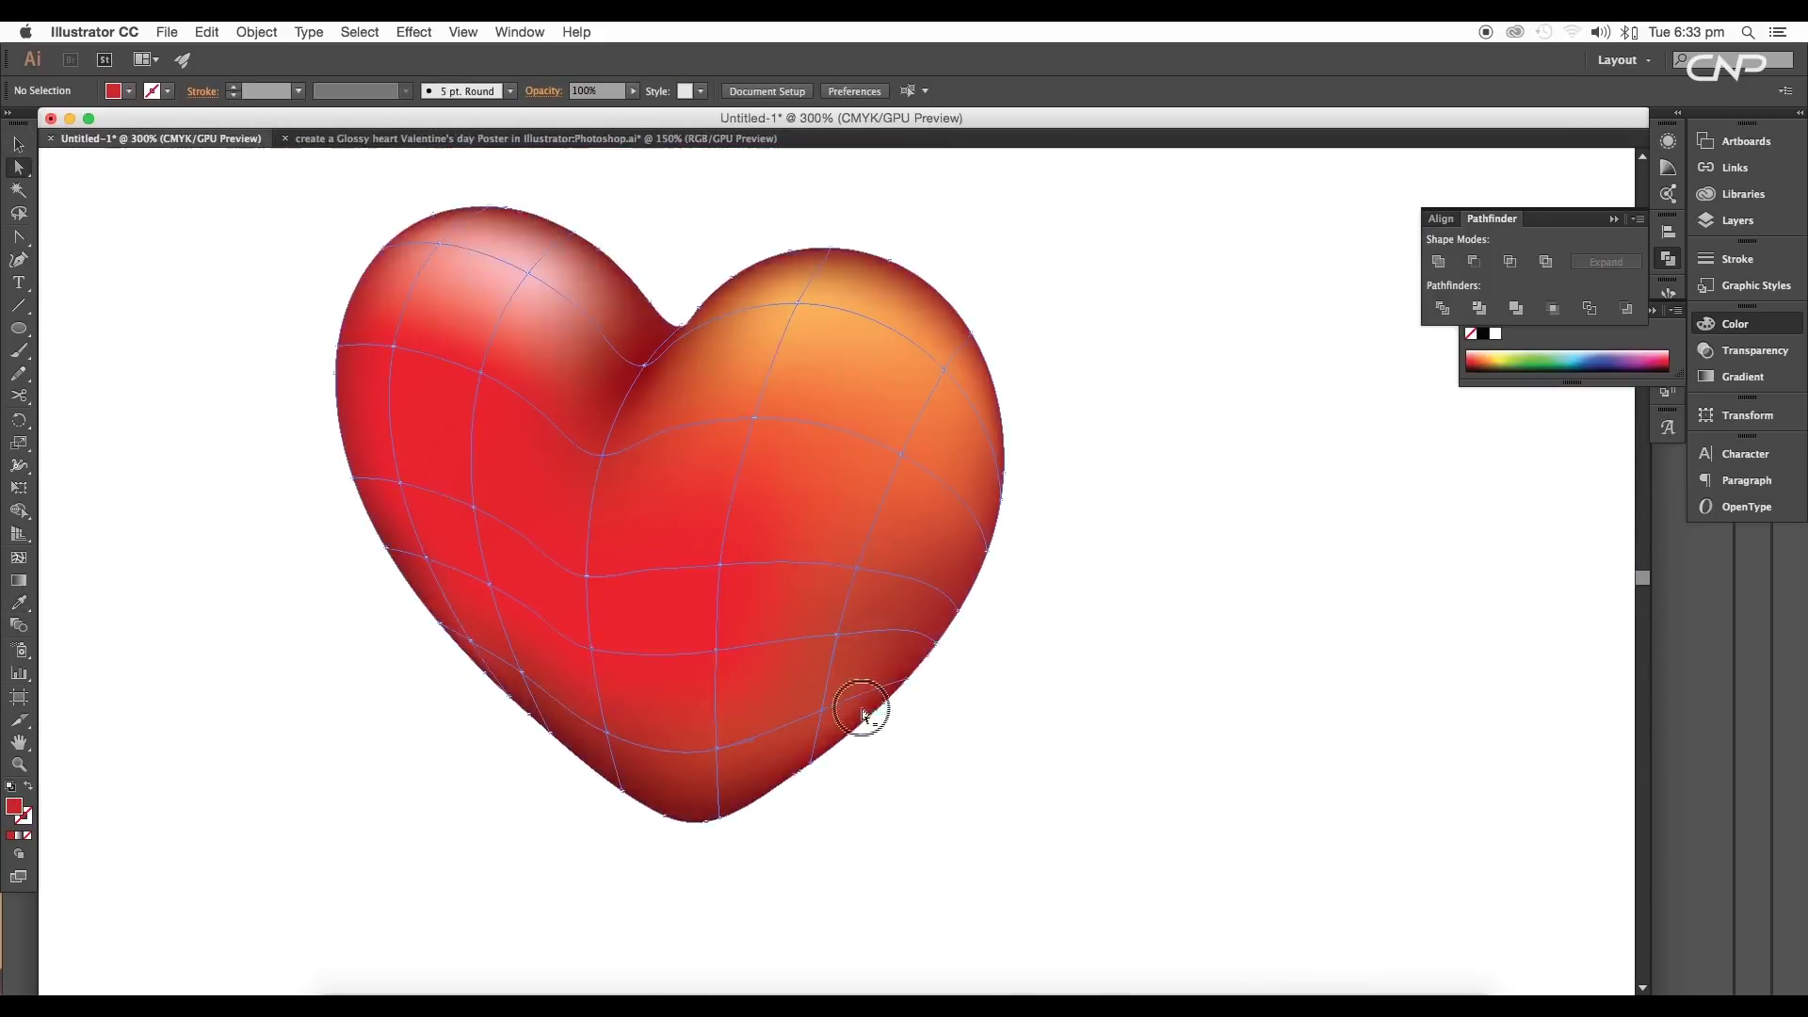
{"action": "left_click", "coordinate": [815, 716]}
{"action": "key", "text": "i"}
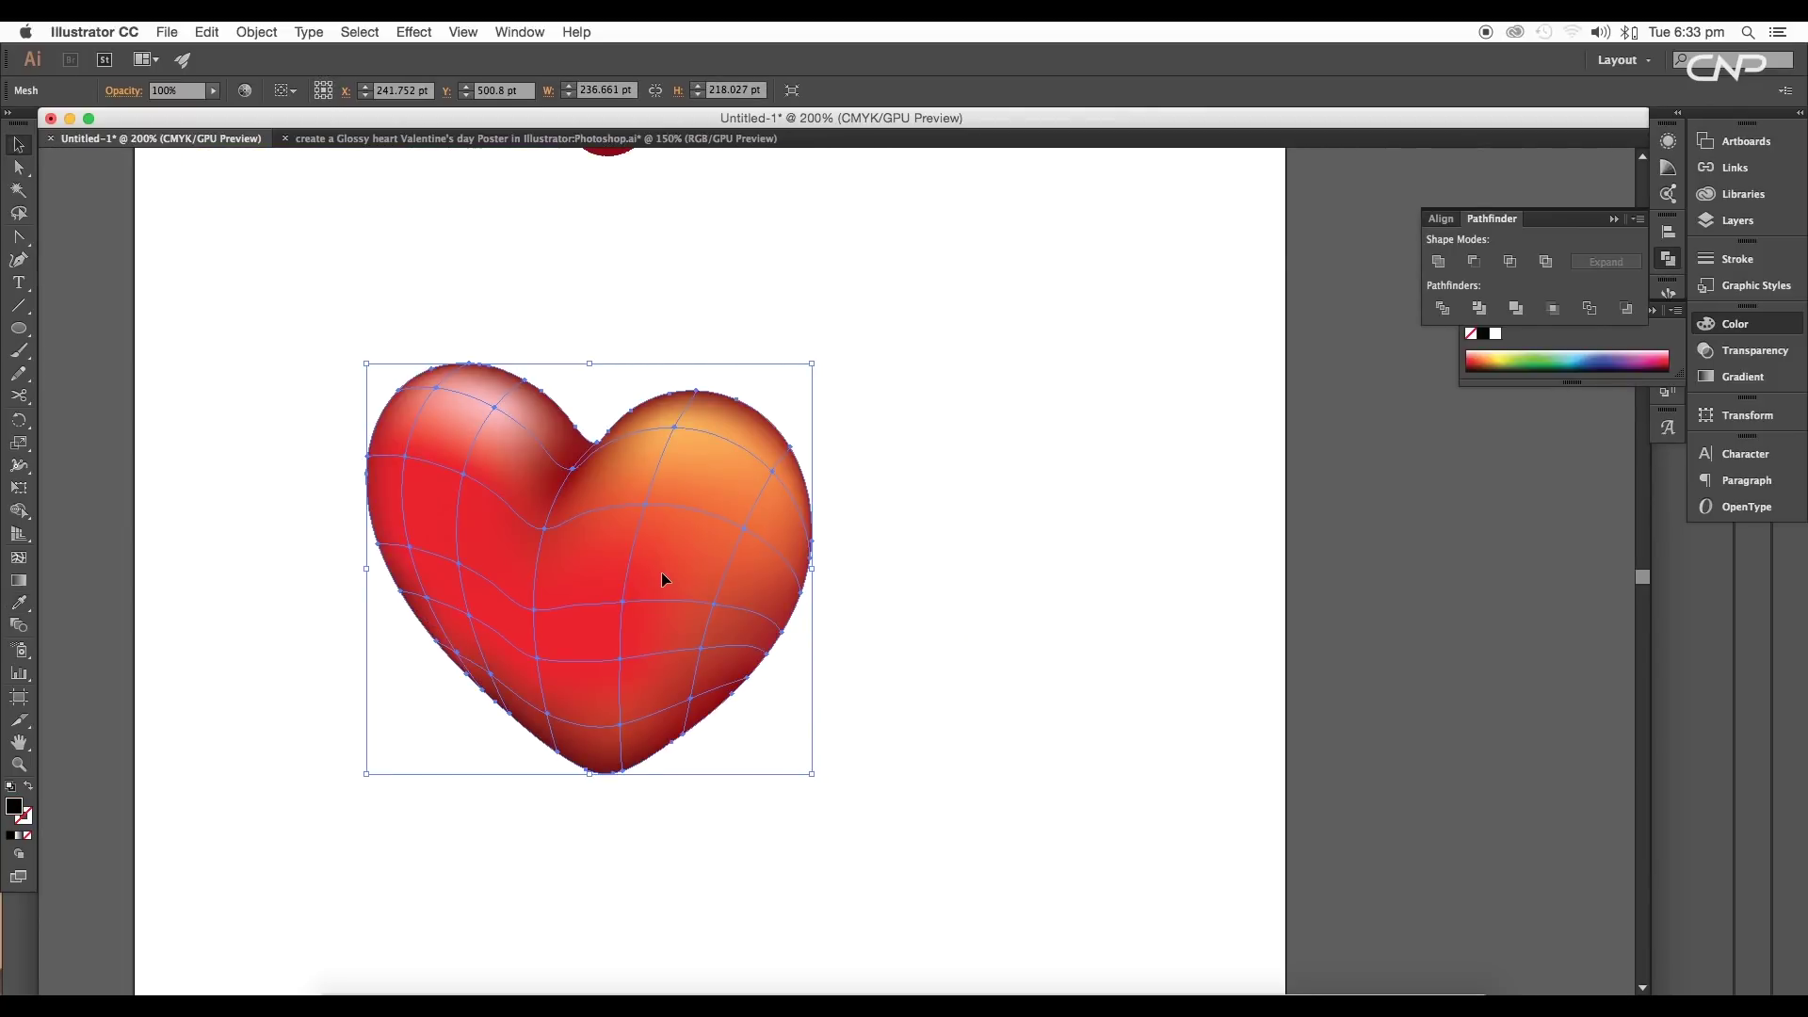
{"action": "left_click", "coordinate": [1110, 597]}
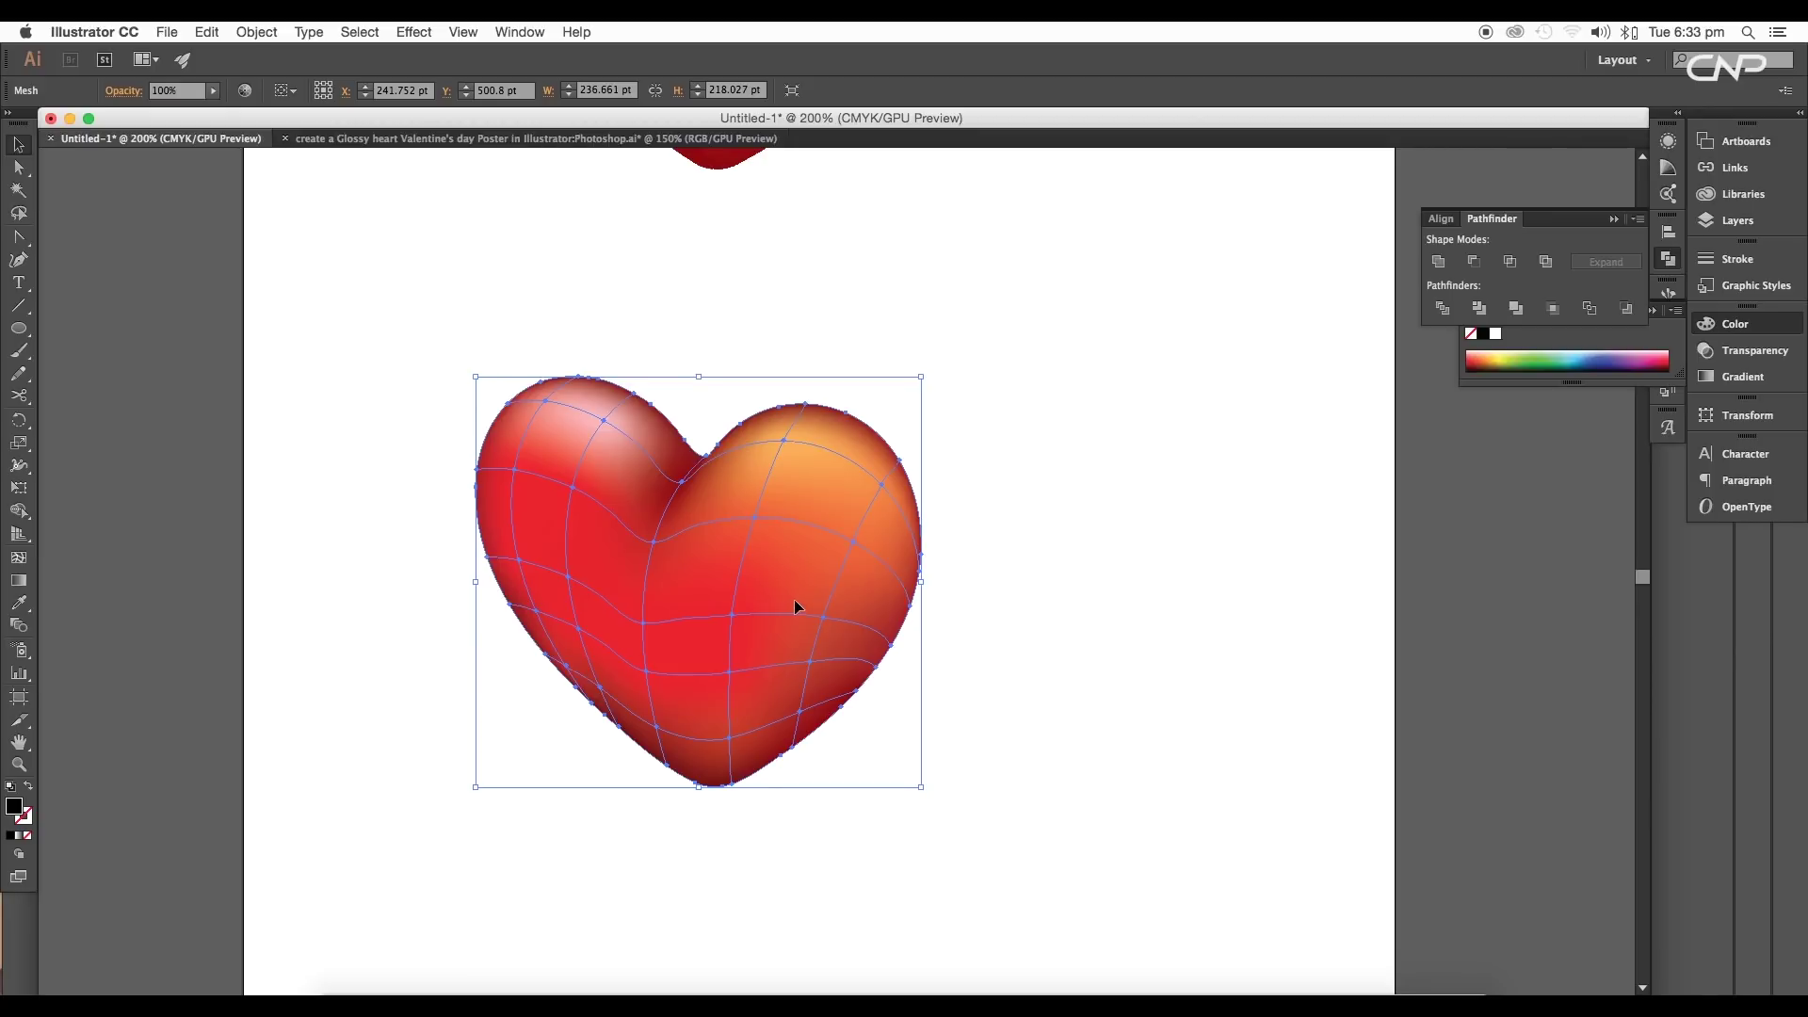
Switch to Photoshop and create a 2000 x 1200 pixel RGB document at 72 pixels/inch with a white background.
{"action": "left_click", "coordinate": [1125, 988]}
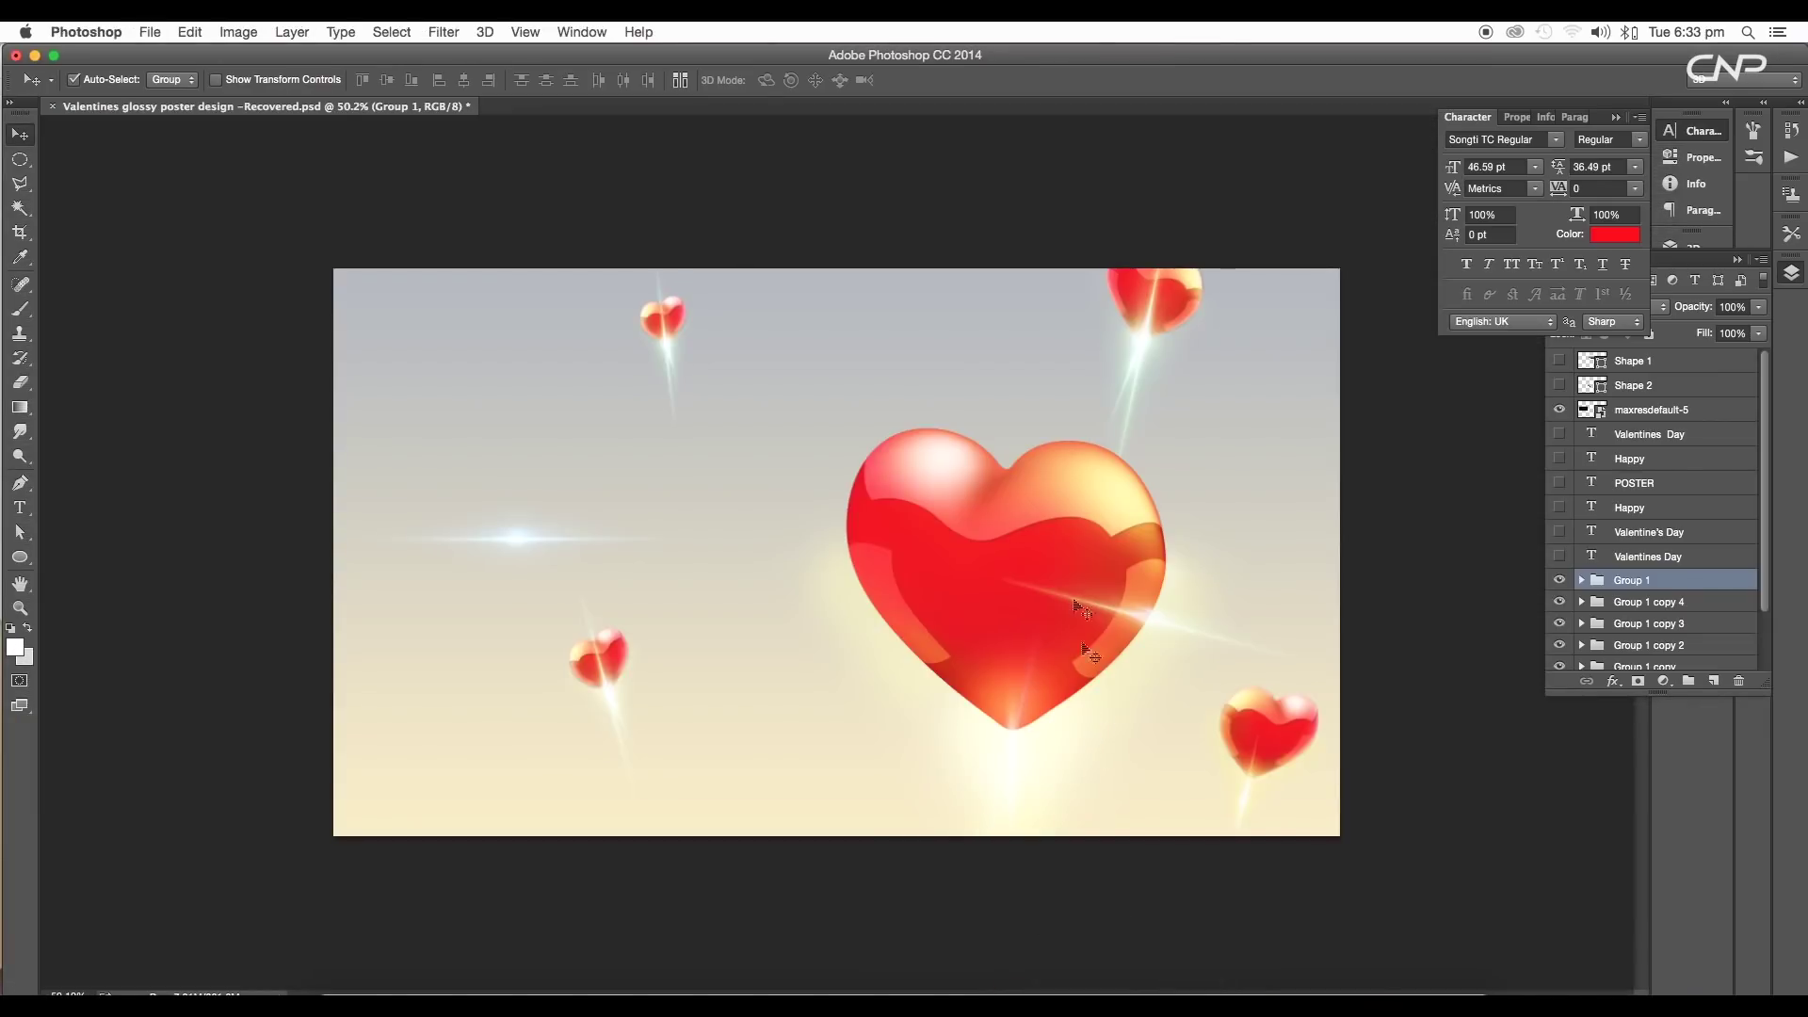
{"action": "left_click", "coordinate": [150, 32]}
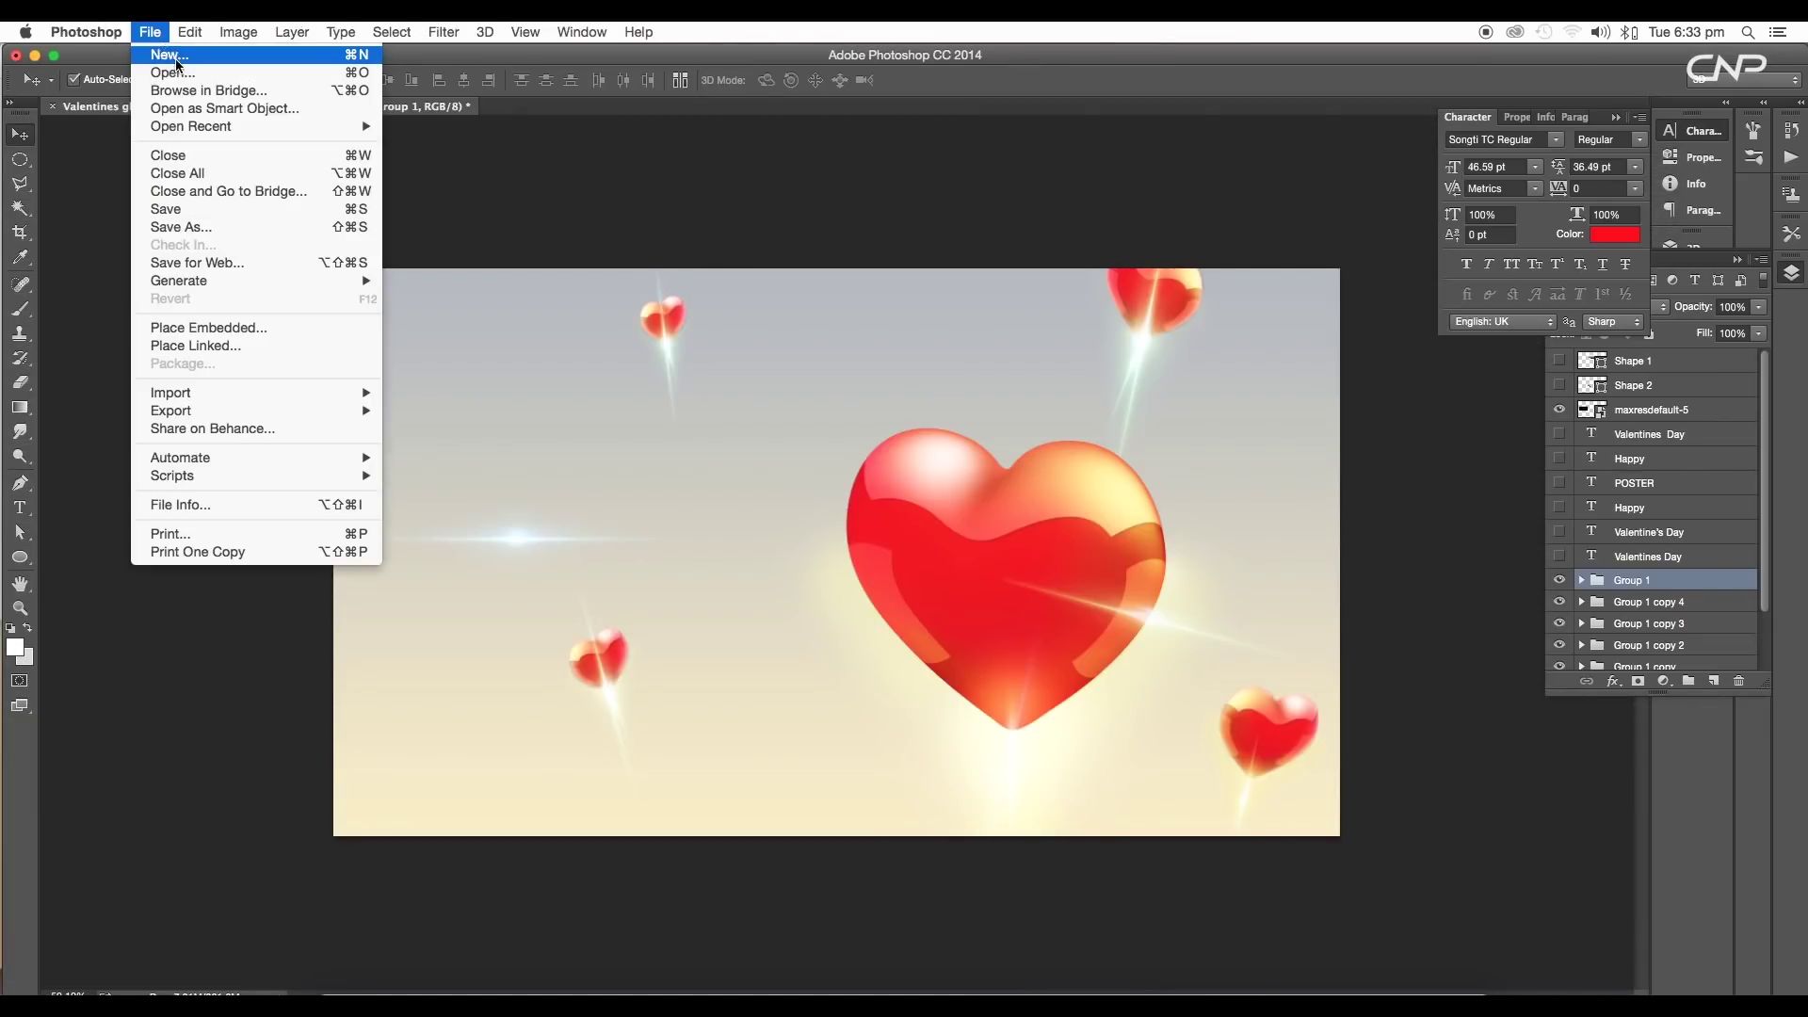
{"action": "left_click", "coordinate": [177, 52]}
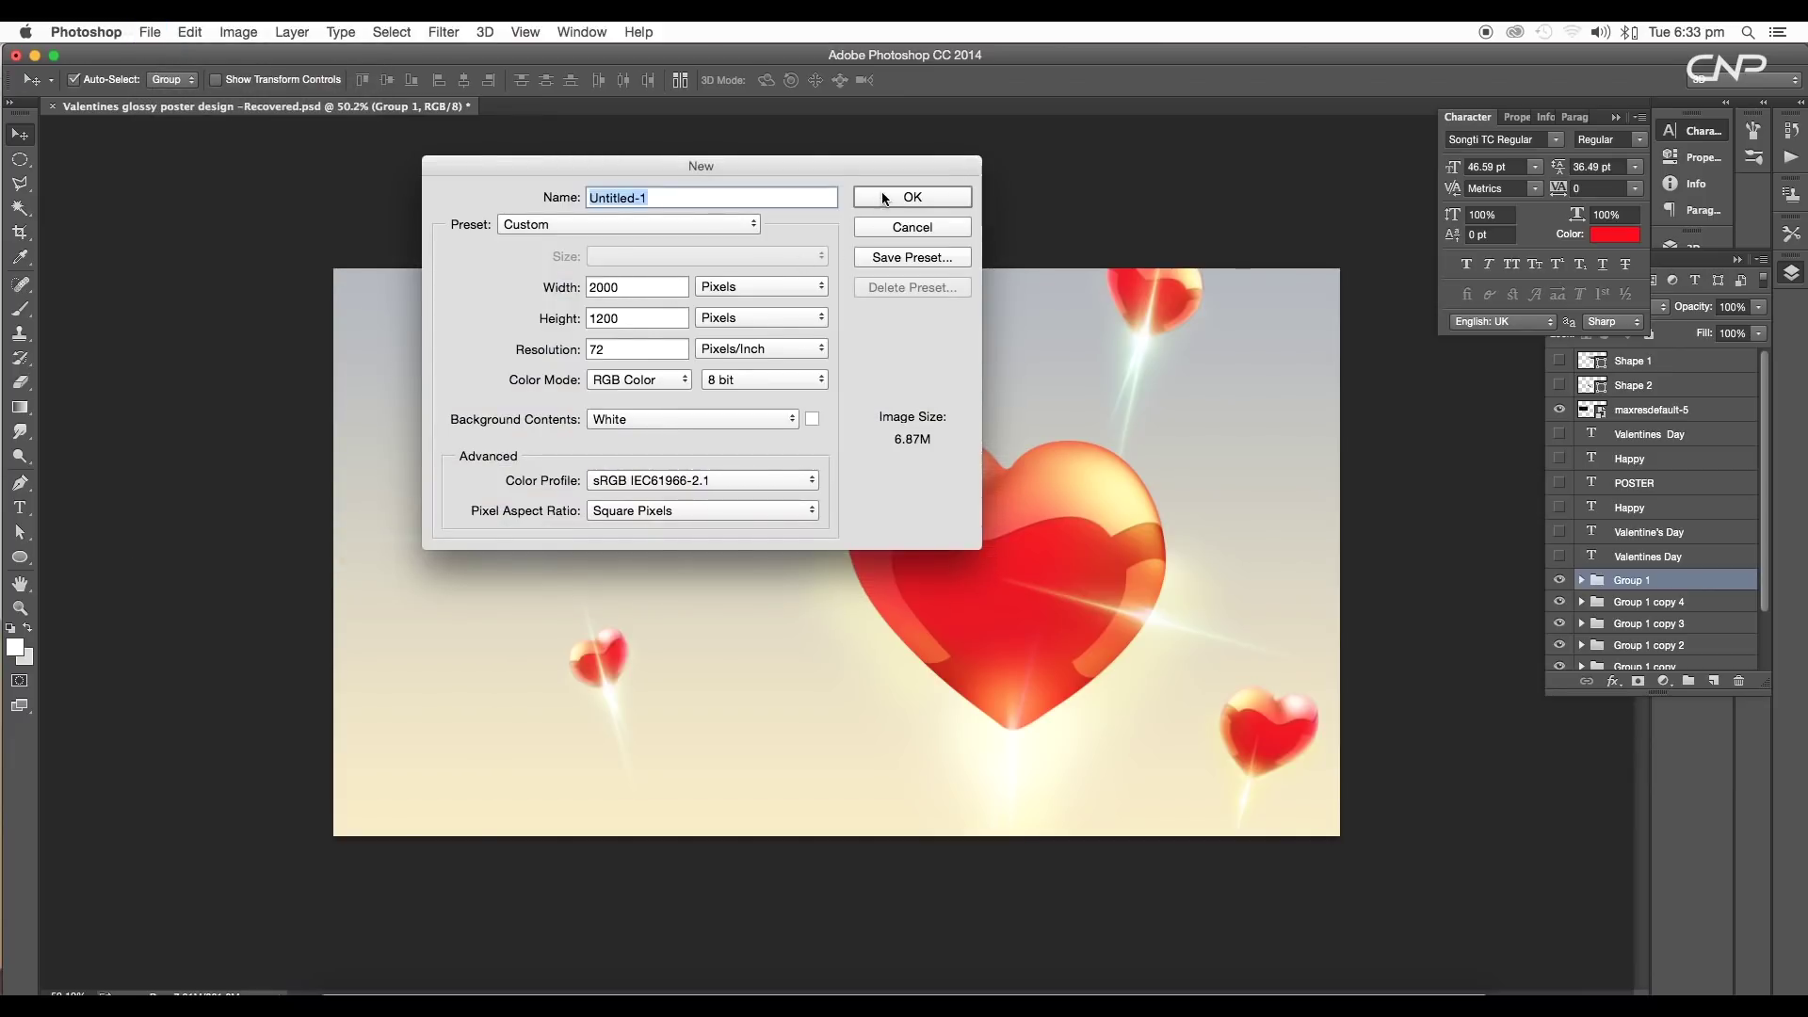
{"action": "left_click", "coordinate": [884, 198]}
{"action": "mouse_move", "coordinate": [455, 987]}
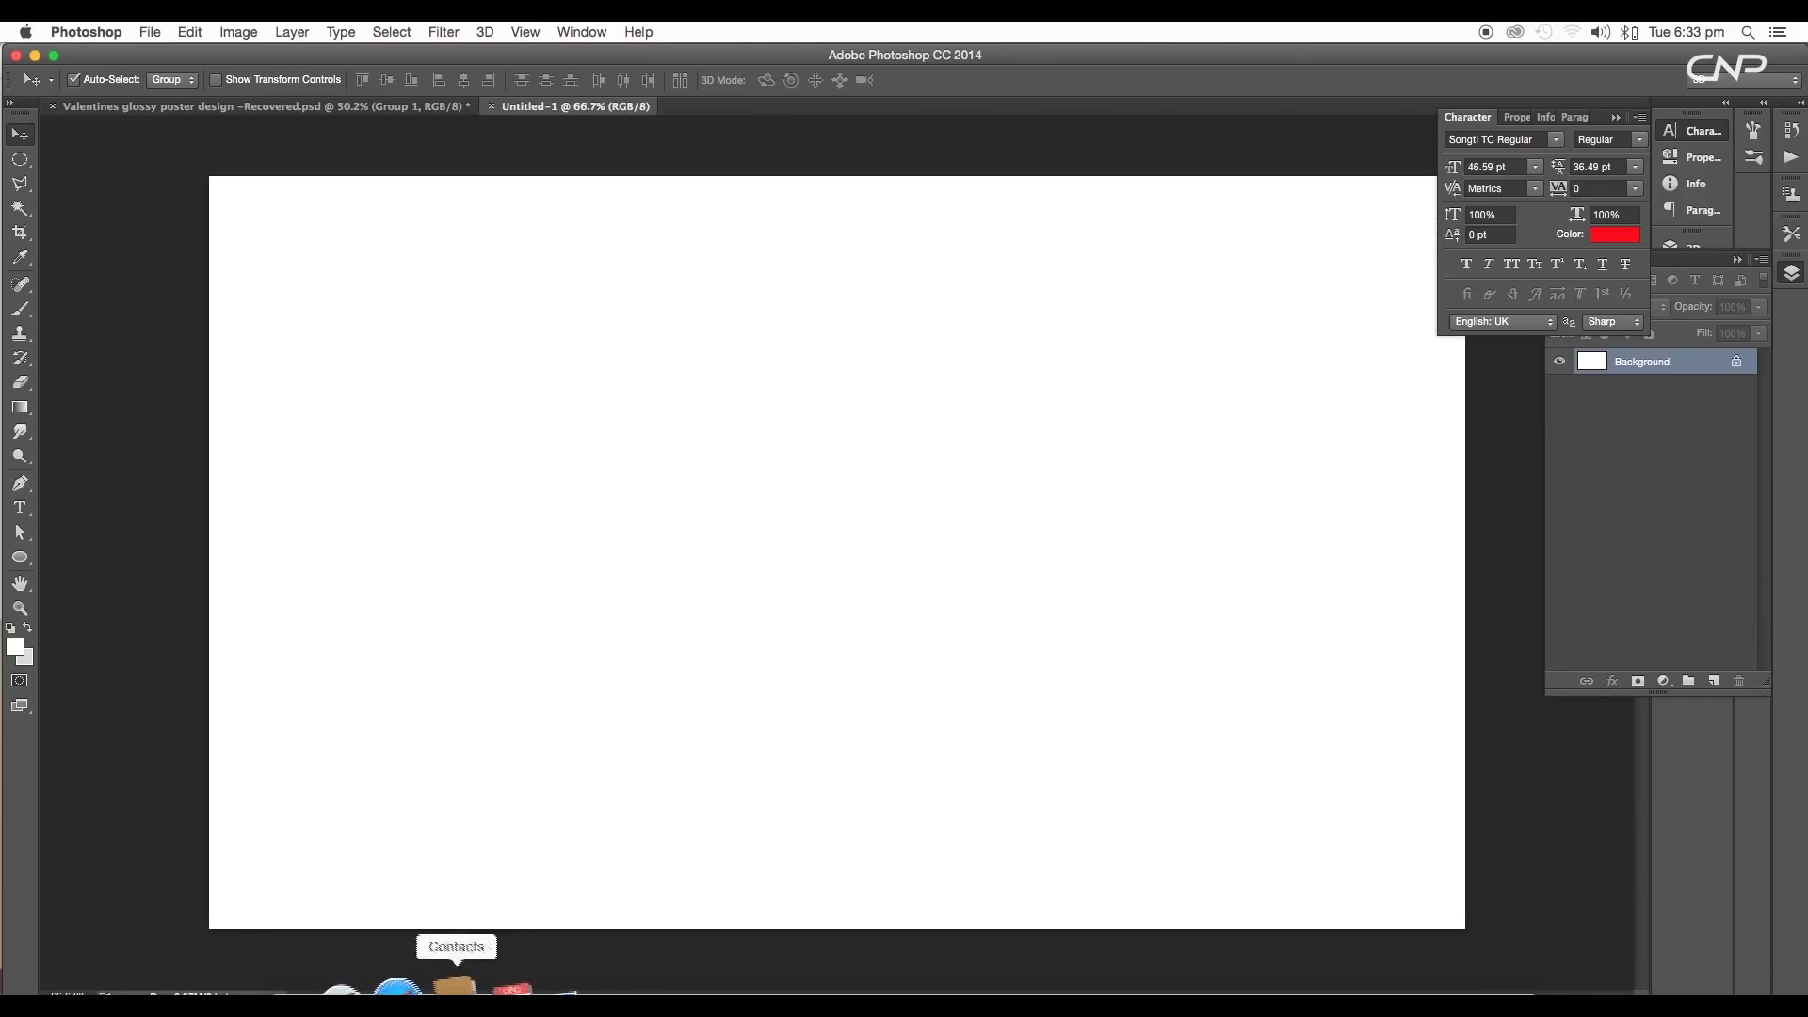
Bring the mesh heart from Illustrator into the blank Photoshop document as a smart object and shift it toward the canvas centre.
{"action": "left_click", "coordinate": [1071, 989]}
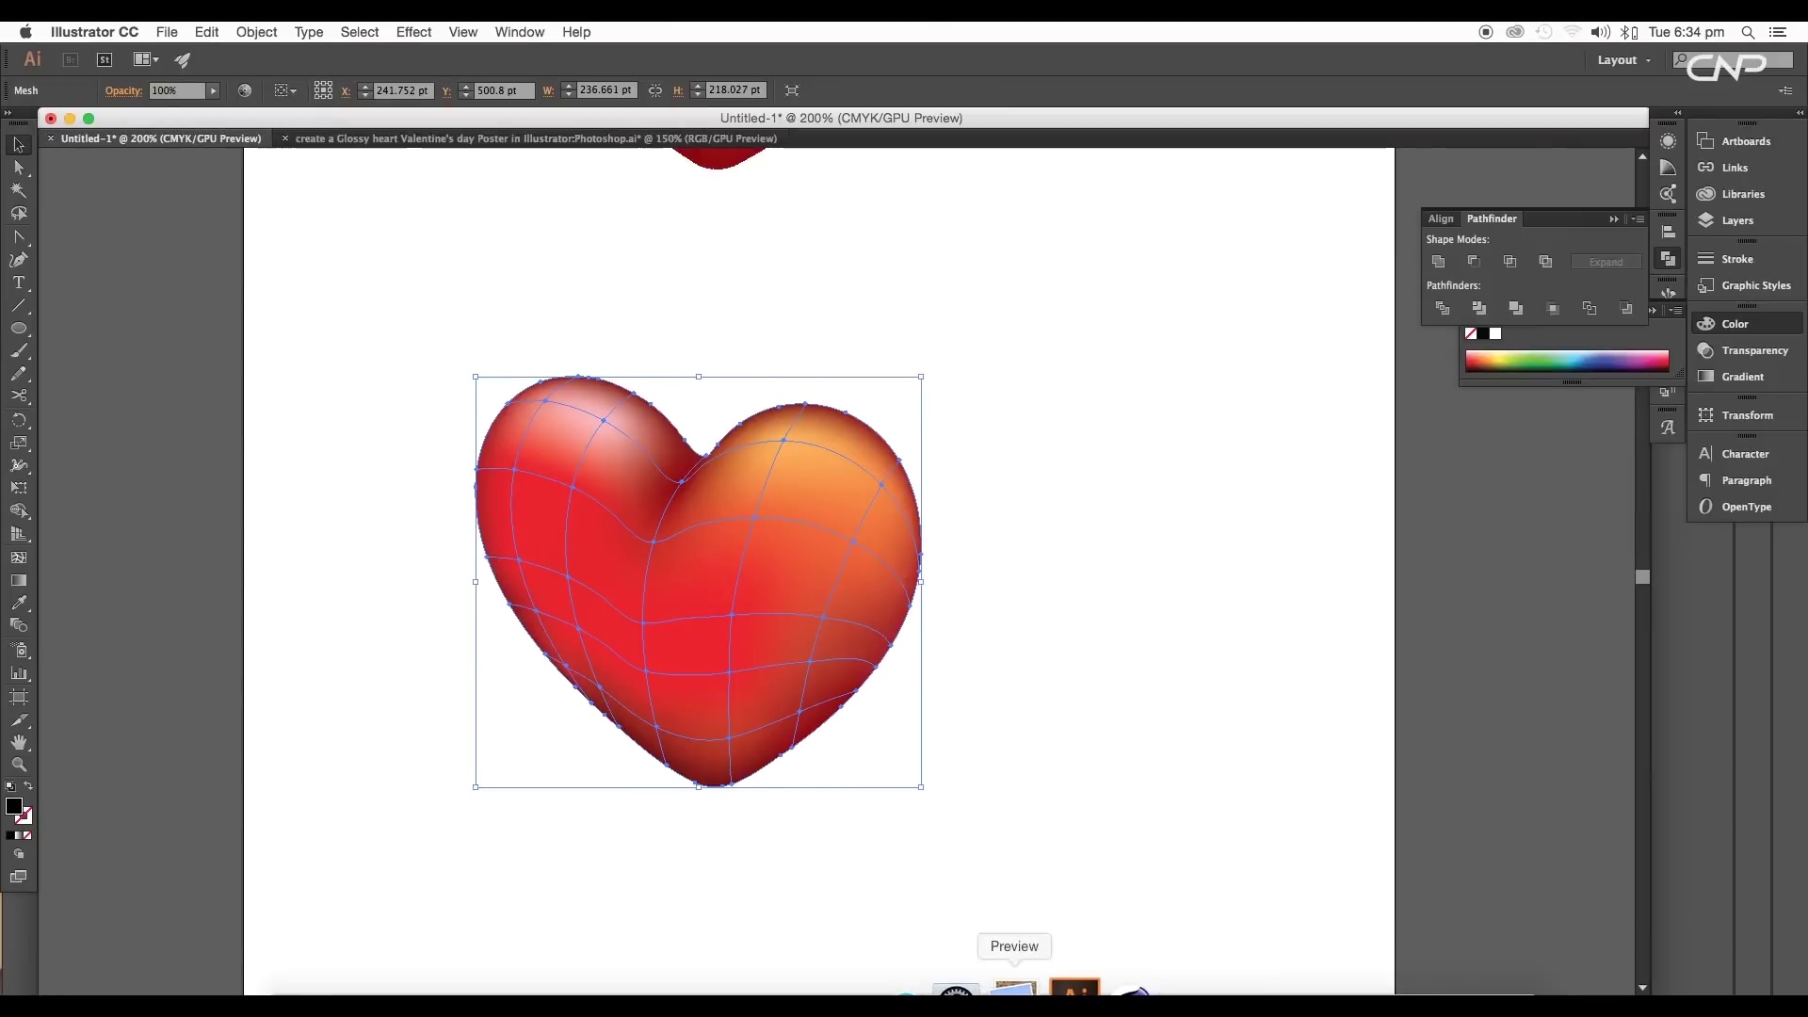
{"action": "left_click", "coordinate": [982, 600]}
{"action": "left_click", "coordinate": [886, 599]}
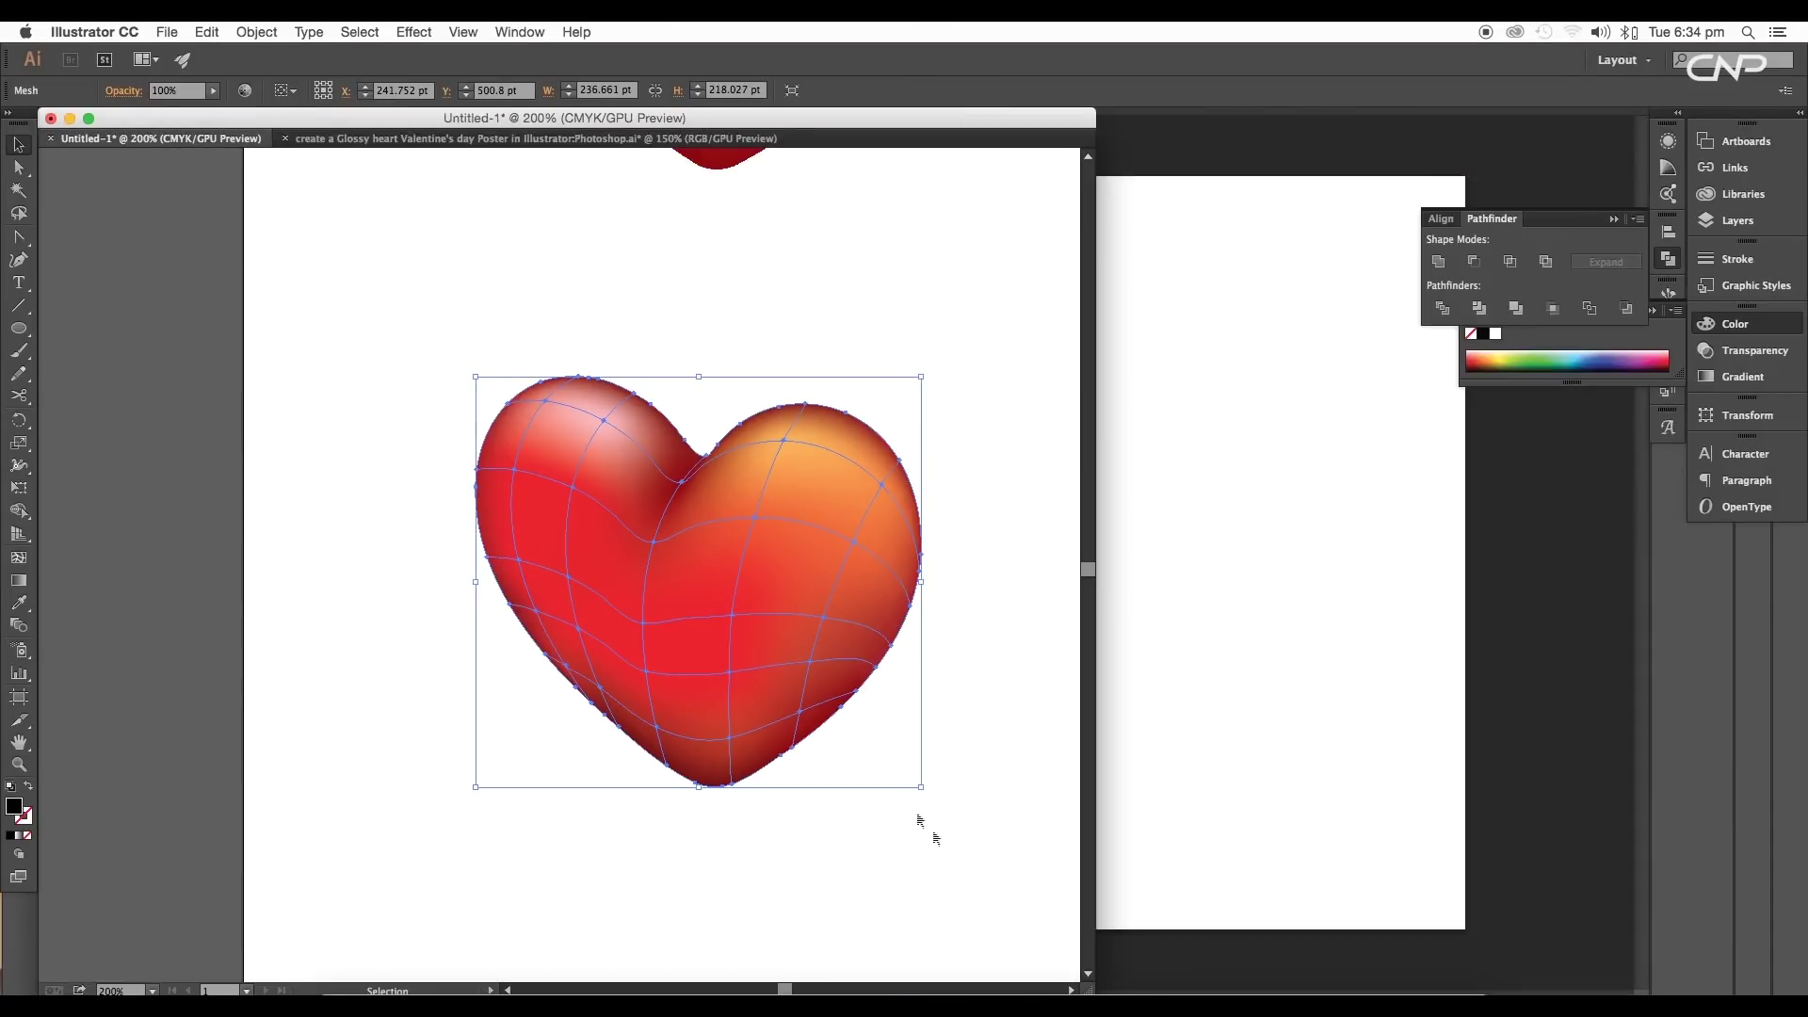
{"action": "left_click_drag", "start_coordinate": [837, 675], "coordinate": [1227, 670]}
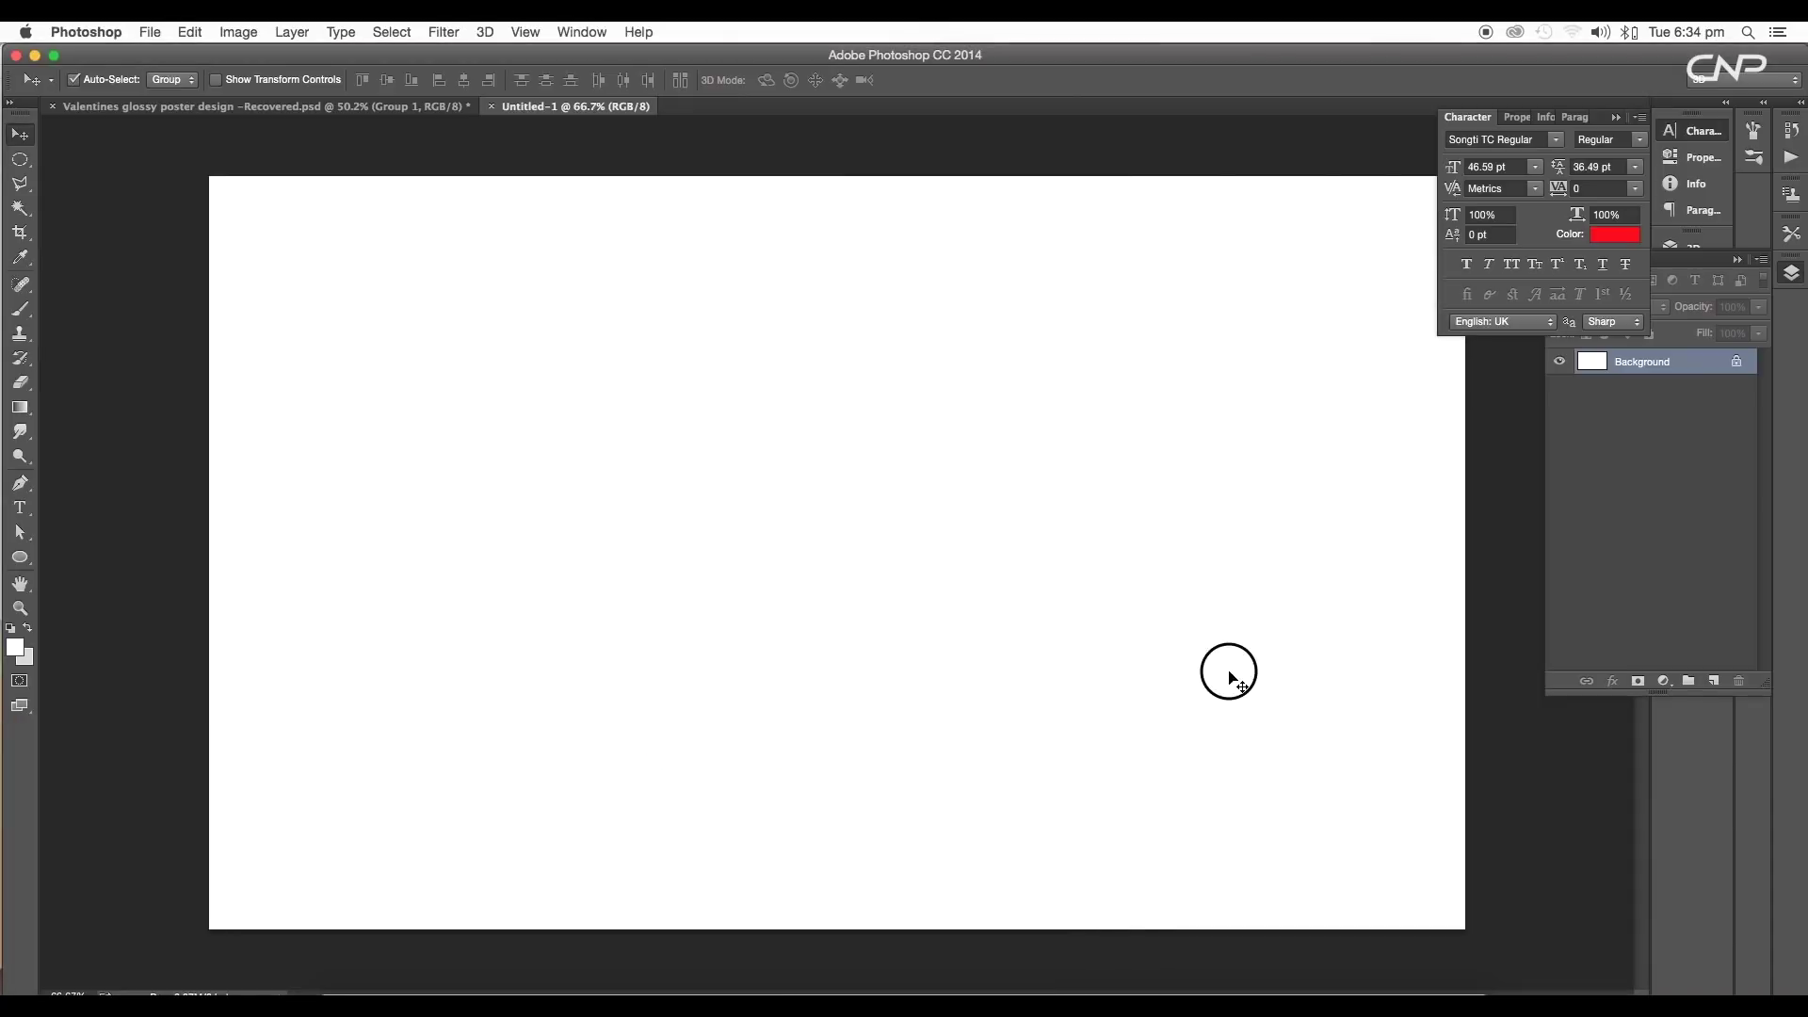
{"action": "left_click_drag", "start_coordinate": [968, 590], "coordinate": [1090, 674]}
{"action": "key", "text": "Return"}
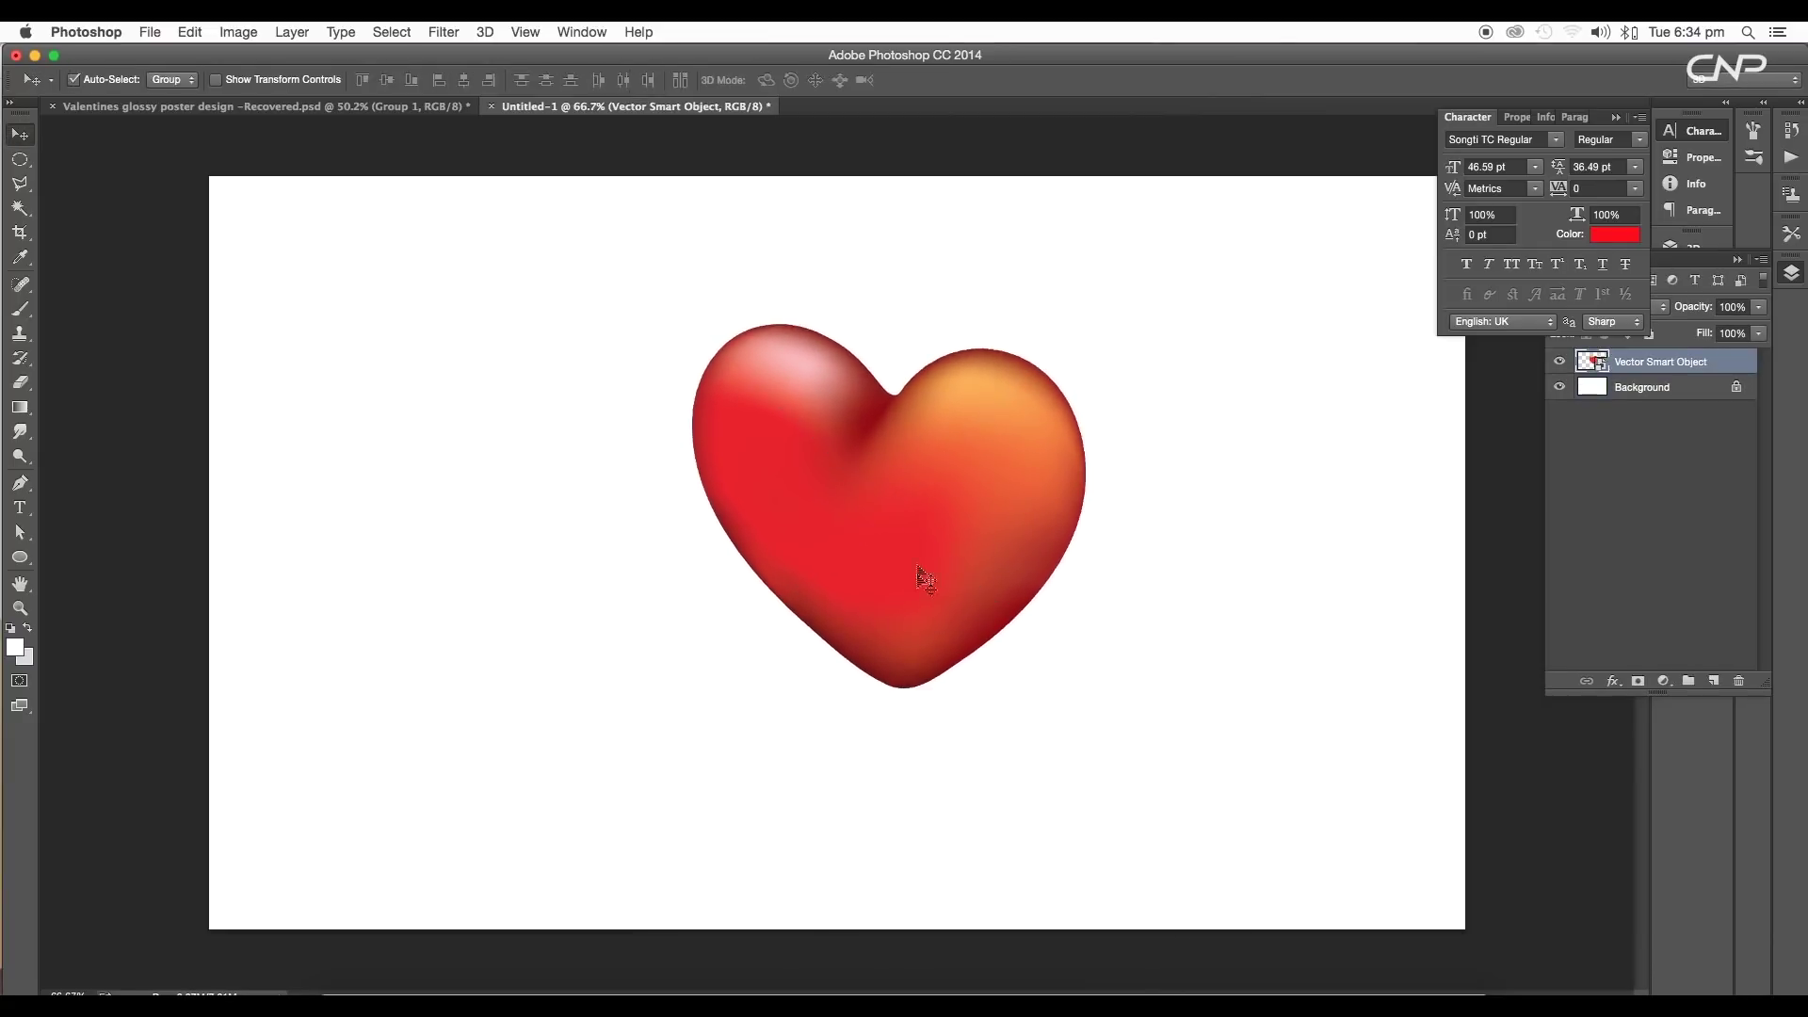
{"action": "left_click_drag", "start_coordinate": [924, 577], "coordinate": [880, 582]}
Convert the locked Background to a regular layer named Layer 0 and add a Gradient Overlay to it.
{"action": "scroll", "coordinate": [859, 634], "scroll_direction": "down", "scroll_amount": 3}
{"action": "scroll", "coordinate": [859, 633], "scroll_direction": "up", "scroll_amount": 5}
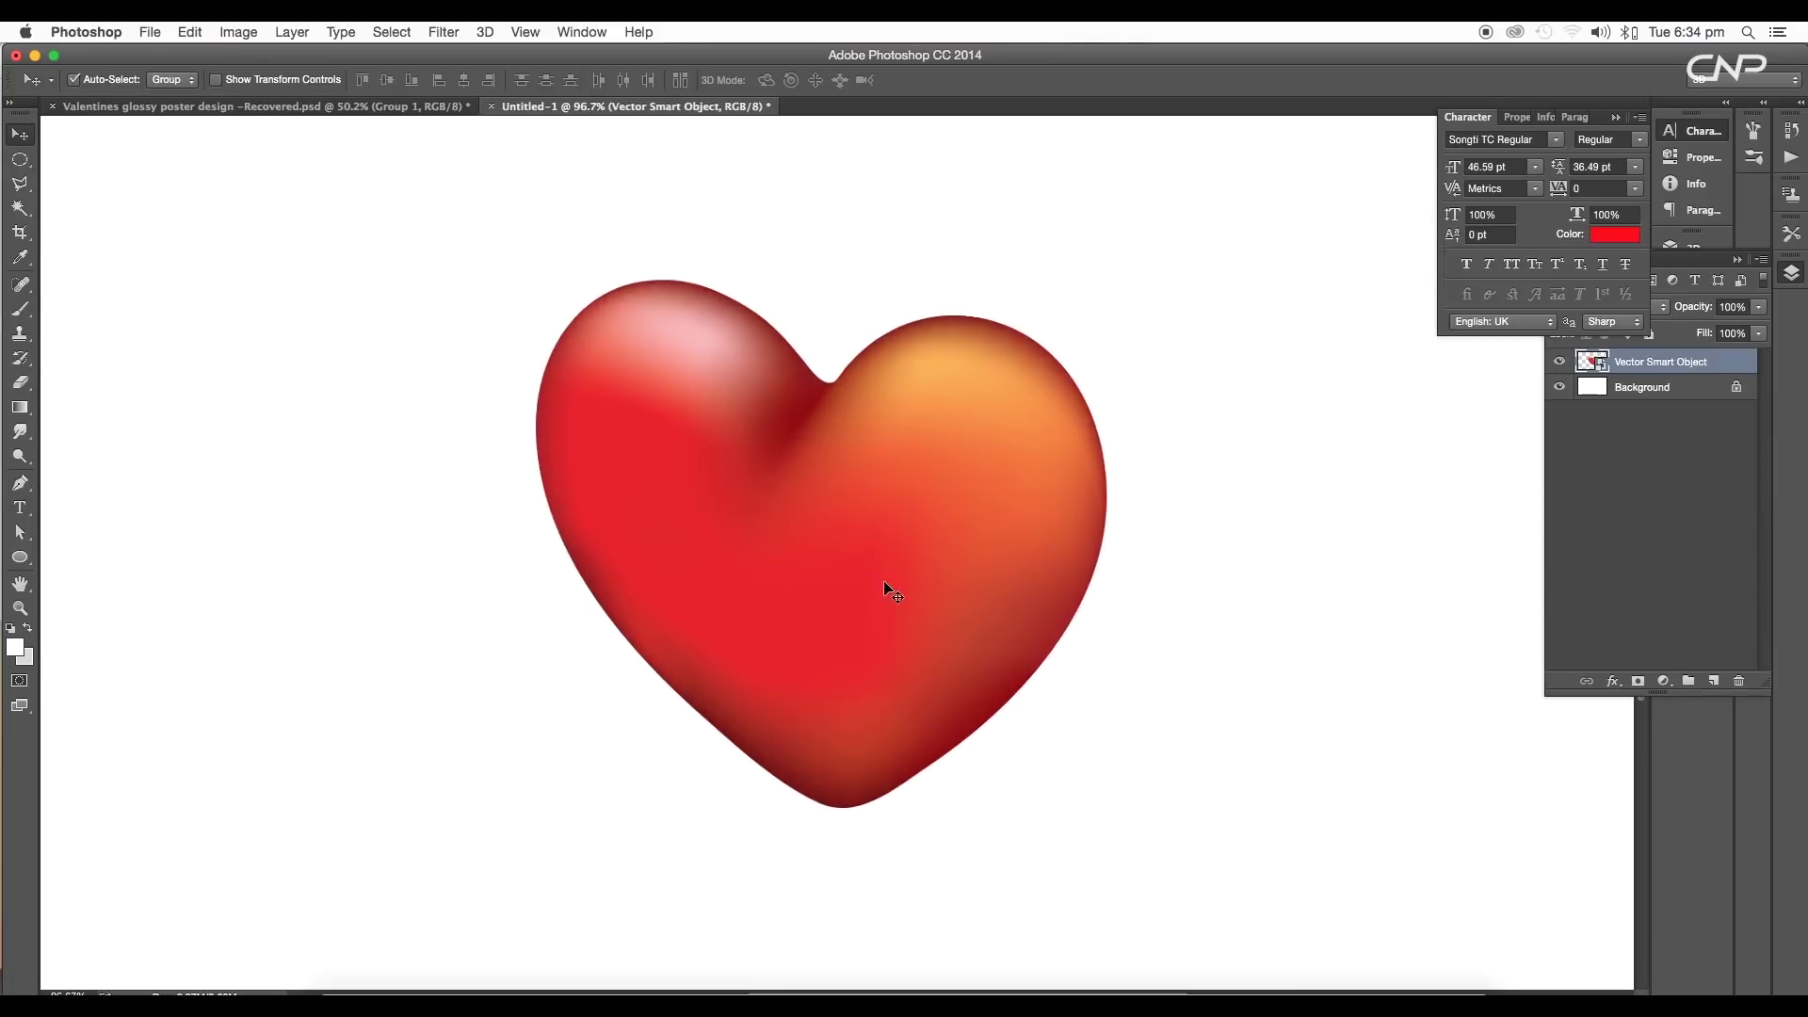
{"action": "scroll", "coordinate": [873, 593], "scroll_direction": "down", "scroll_amount": 3}
{"action": "double_click", "coordinate": [1589, 387]}
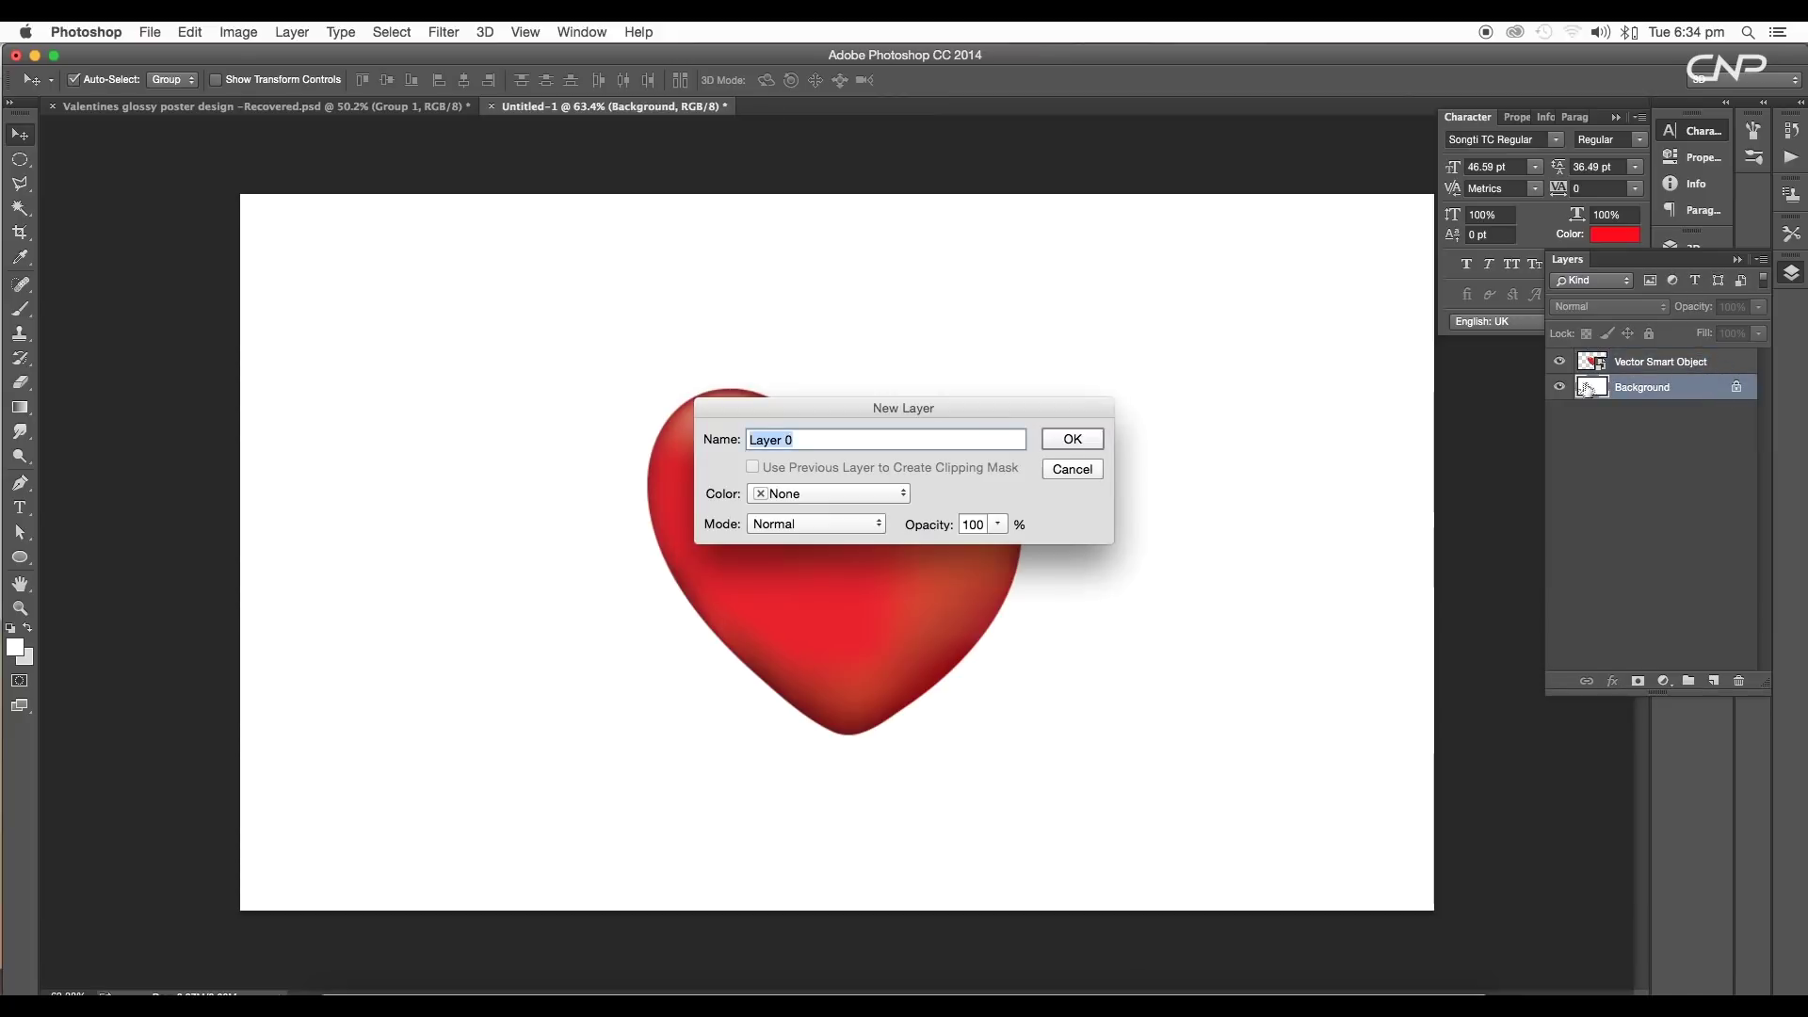
{"action": "left_click", "coordinate": [1095, 438]}
{"action": "double_click", "coordinate": [1704, 397]}
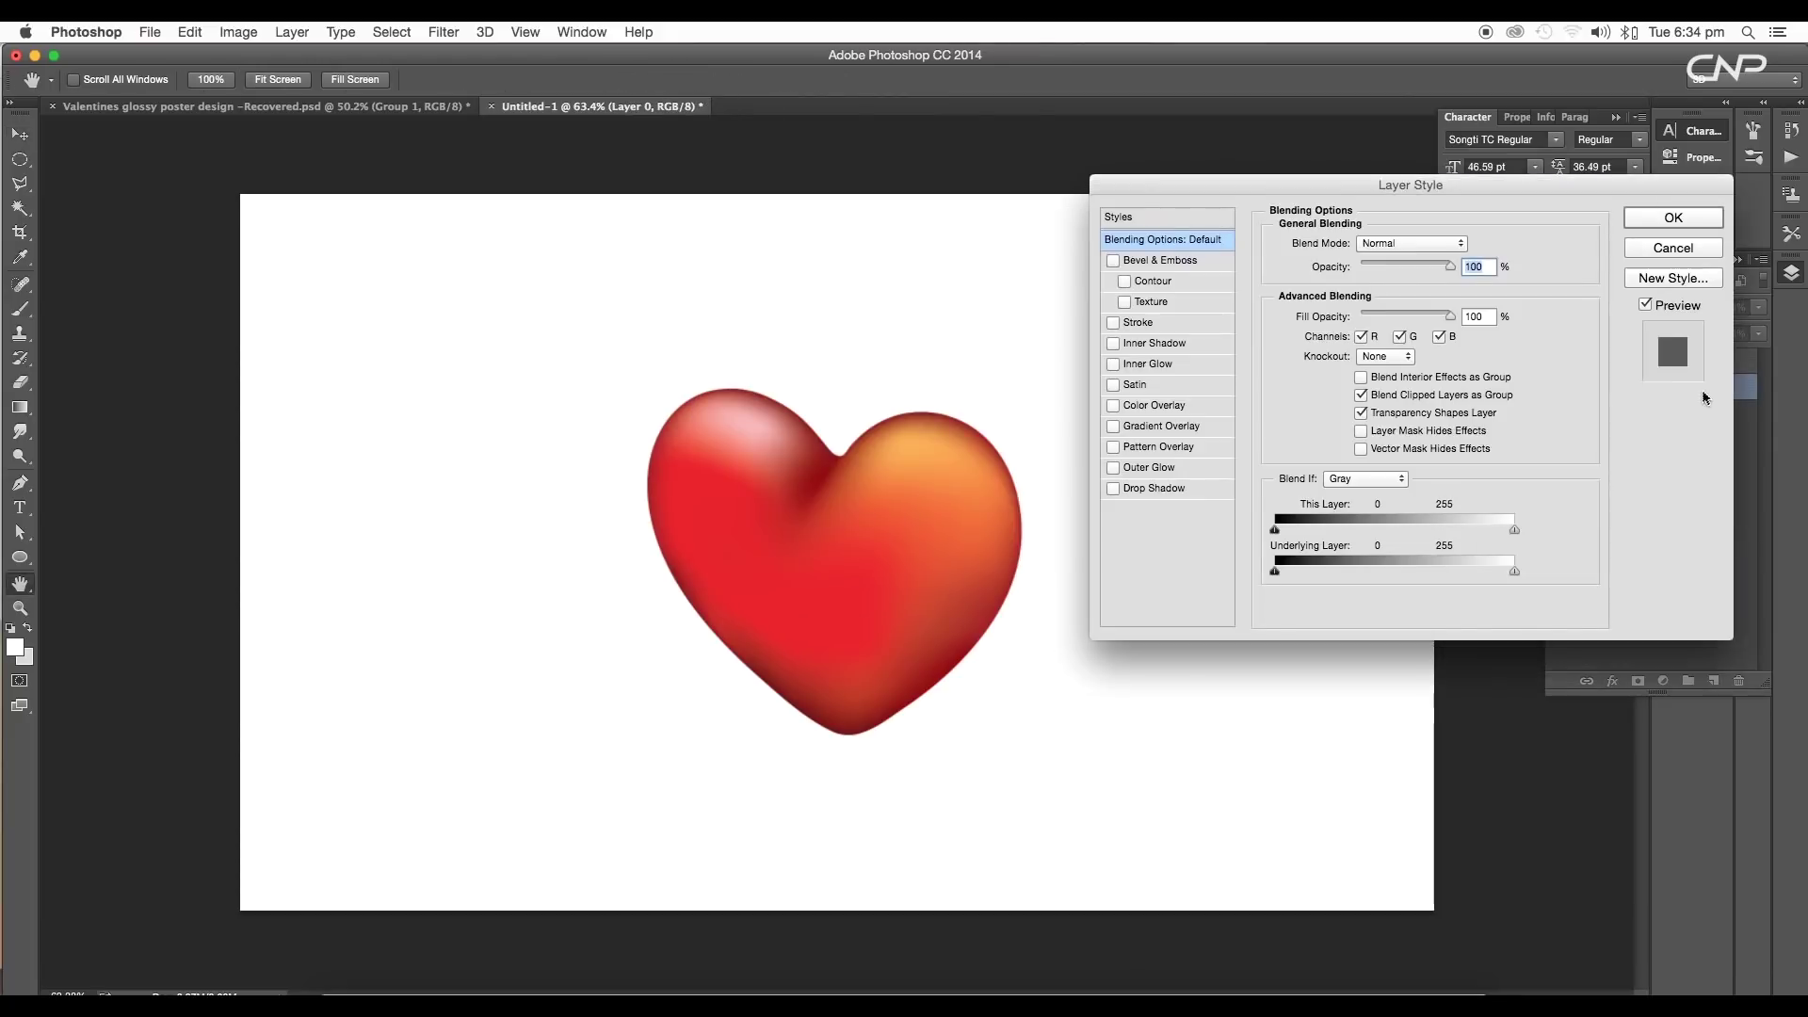
{"action": "left_click", "coordinate": [1154, 427]}
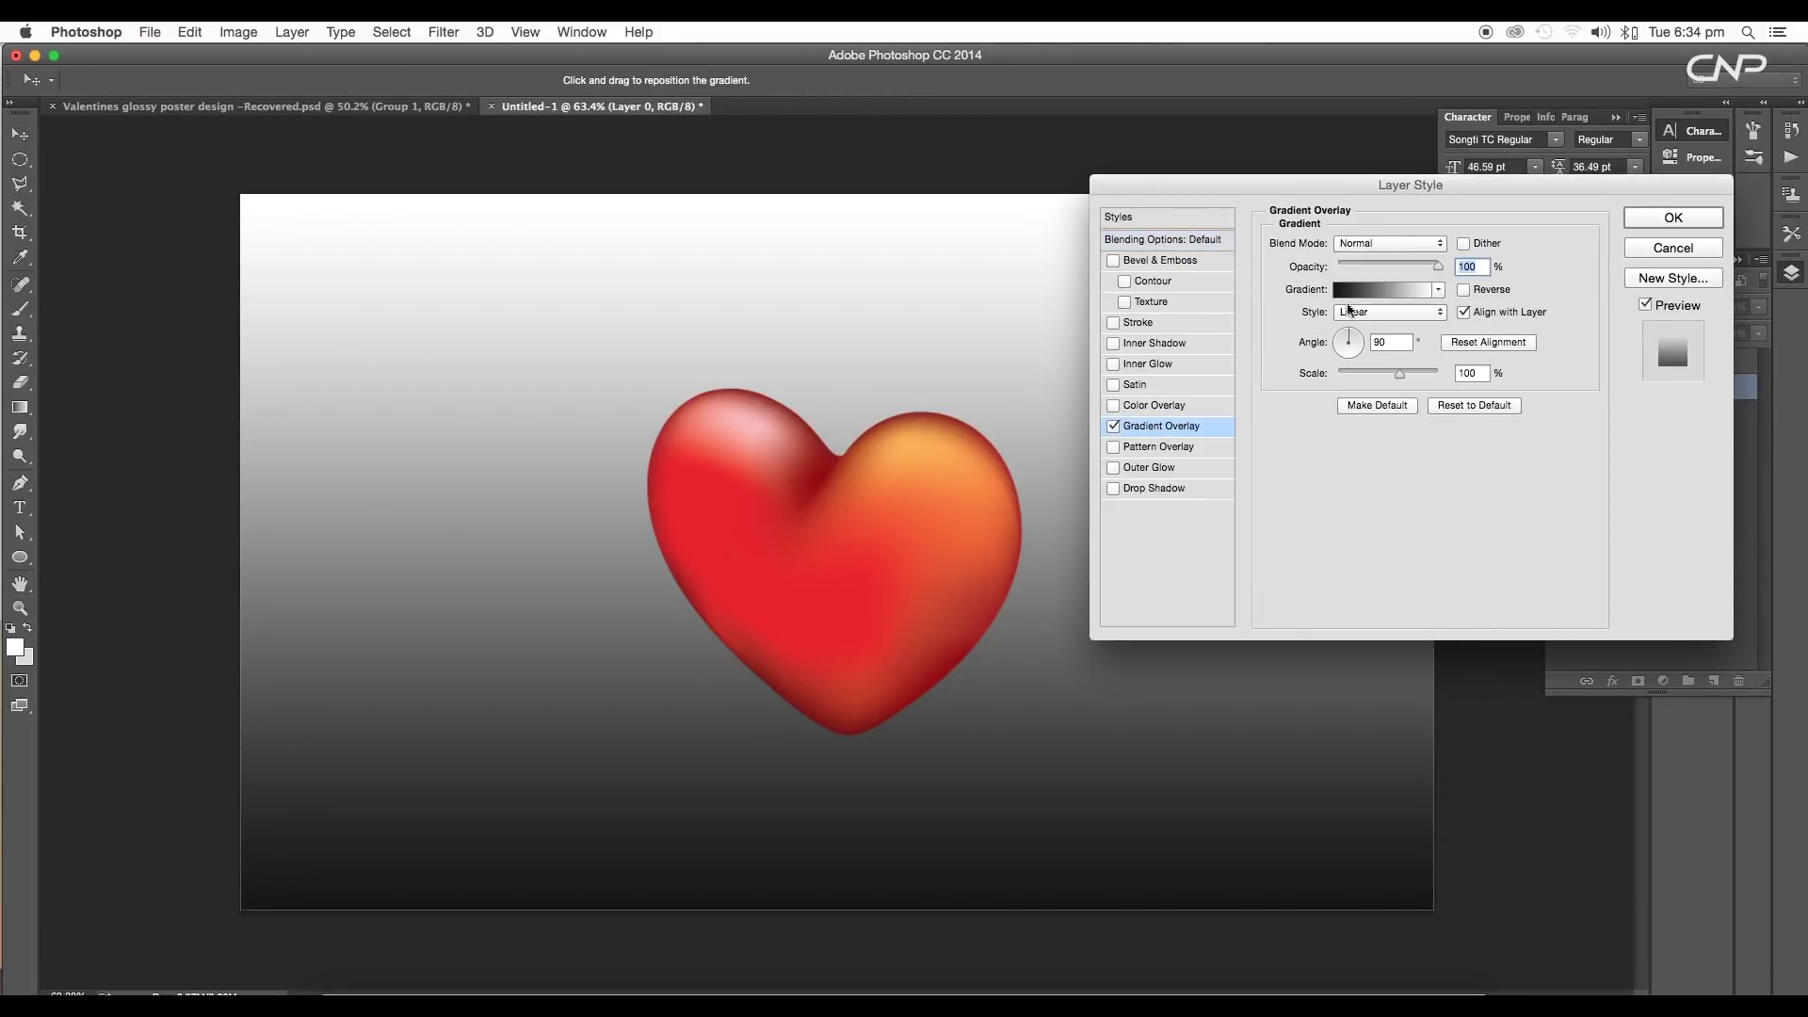
Set the starting colour stop of the Gradient Overlay to white (ffffff).
{"action": "left_click", "coordinate": [1360, 290]}
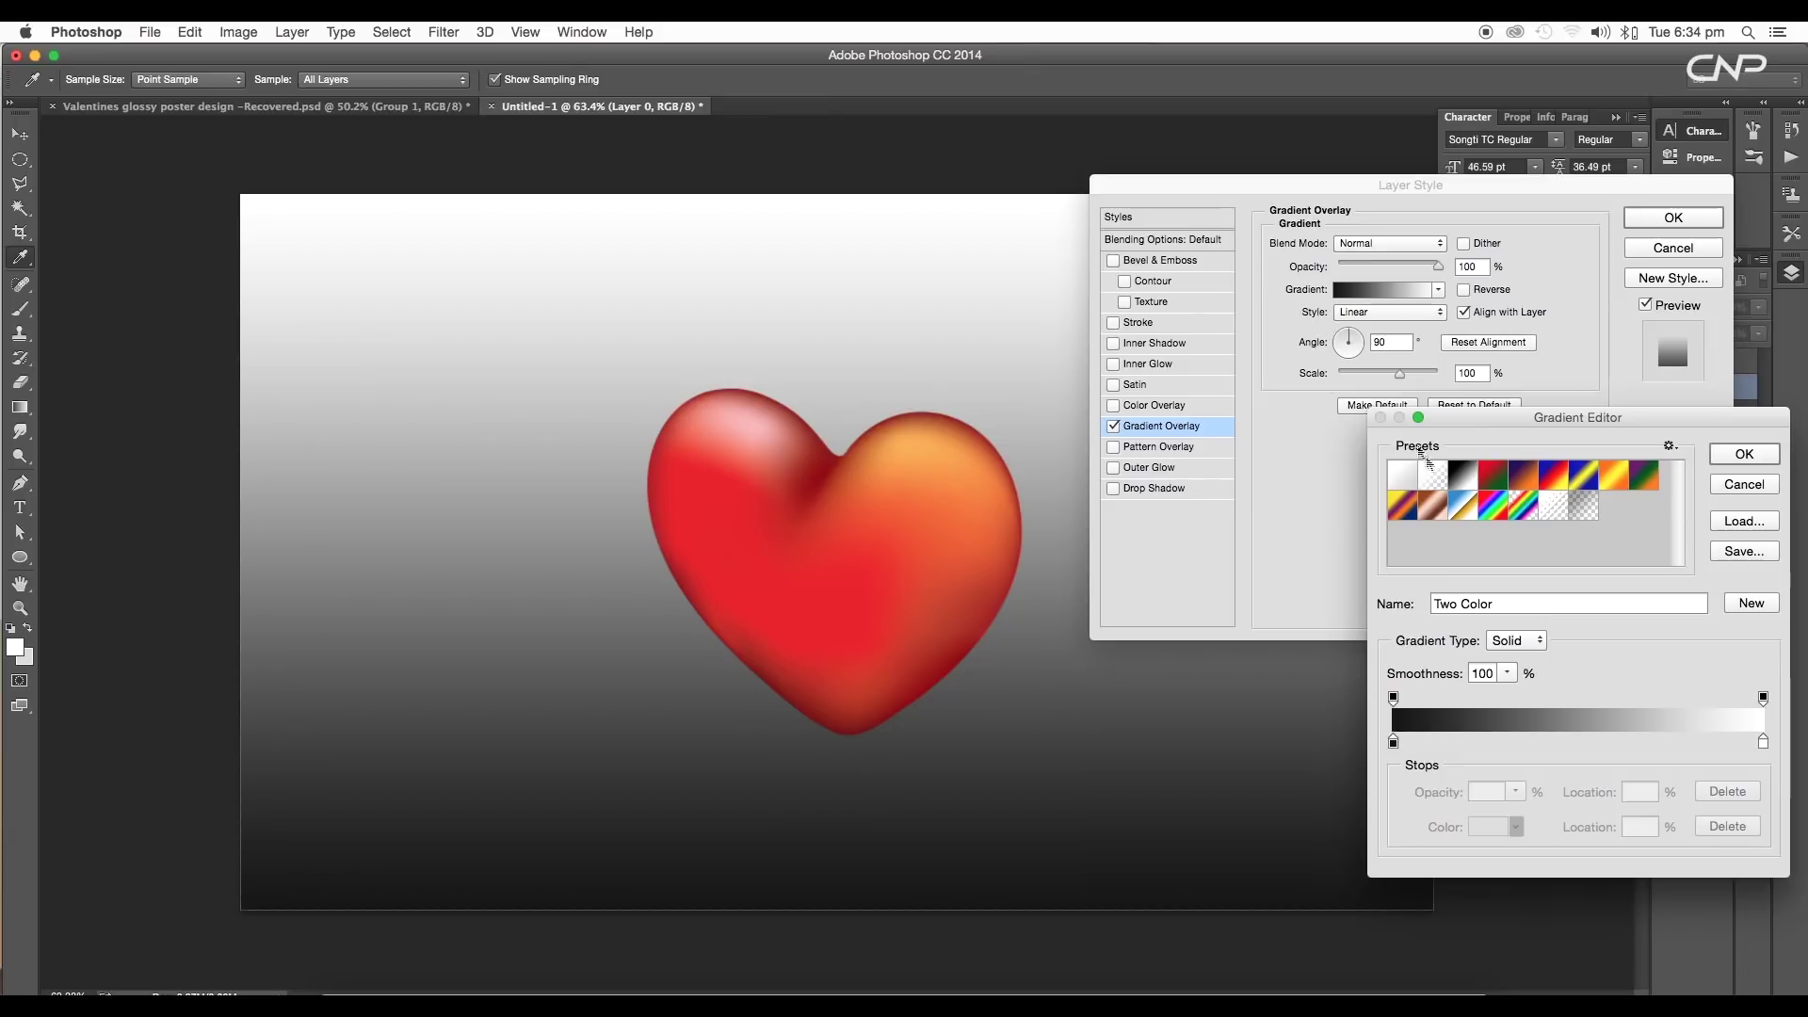
{"action": "double_click", "coordinate": [1393, 742]}
{"action": "left_click_drag", "start_coordinate": [1365, 466], "coordinate": [1200, 172]}
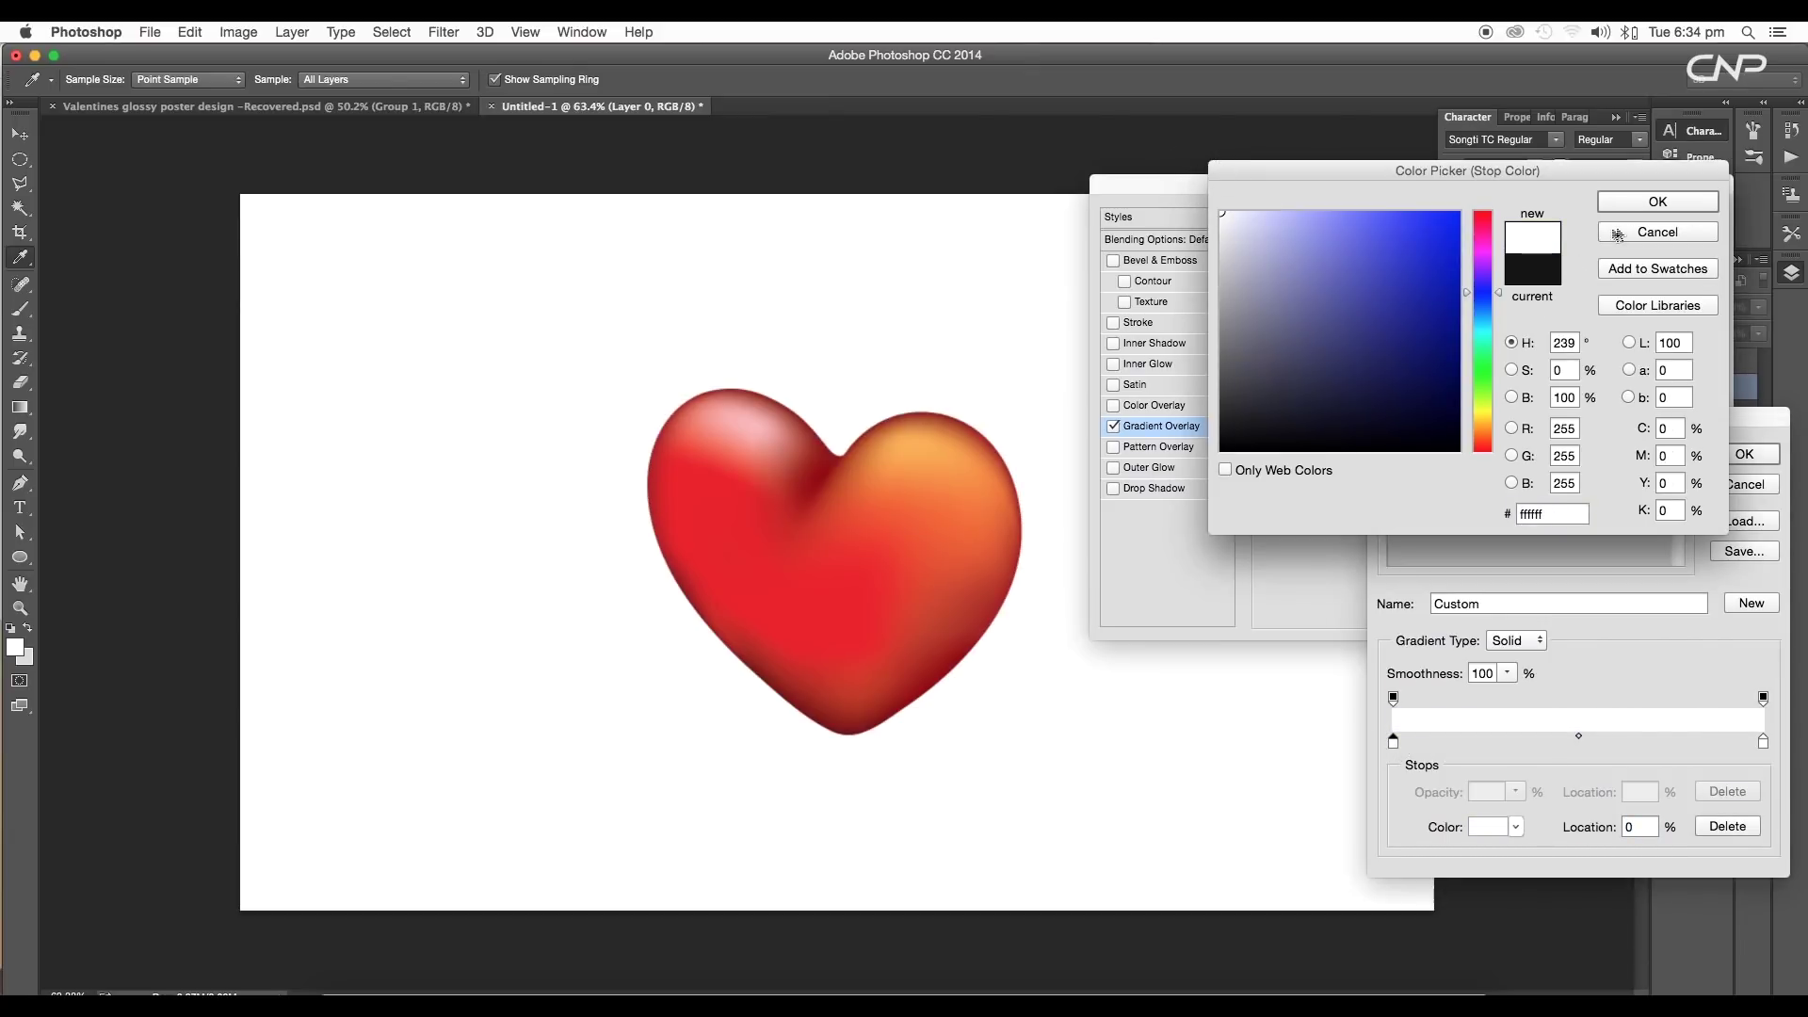
{"action": "left_click", "coordinate": [1644, 207]}
Set the ending stop of the background gradient to a greyish blue (9aa7ac) and apply the overlay.
{"action": "double_click", "coordinate": [1762, 743]}
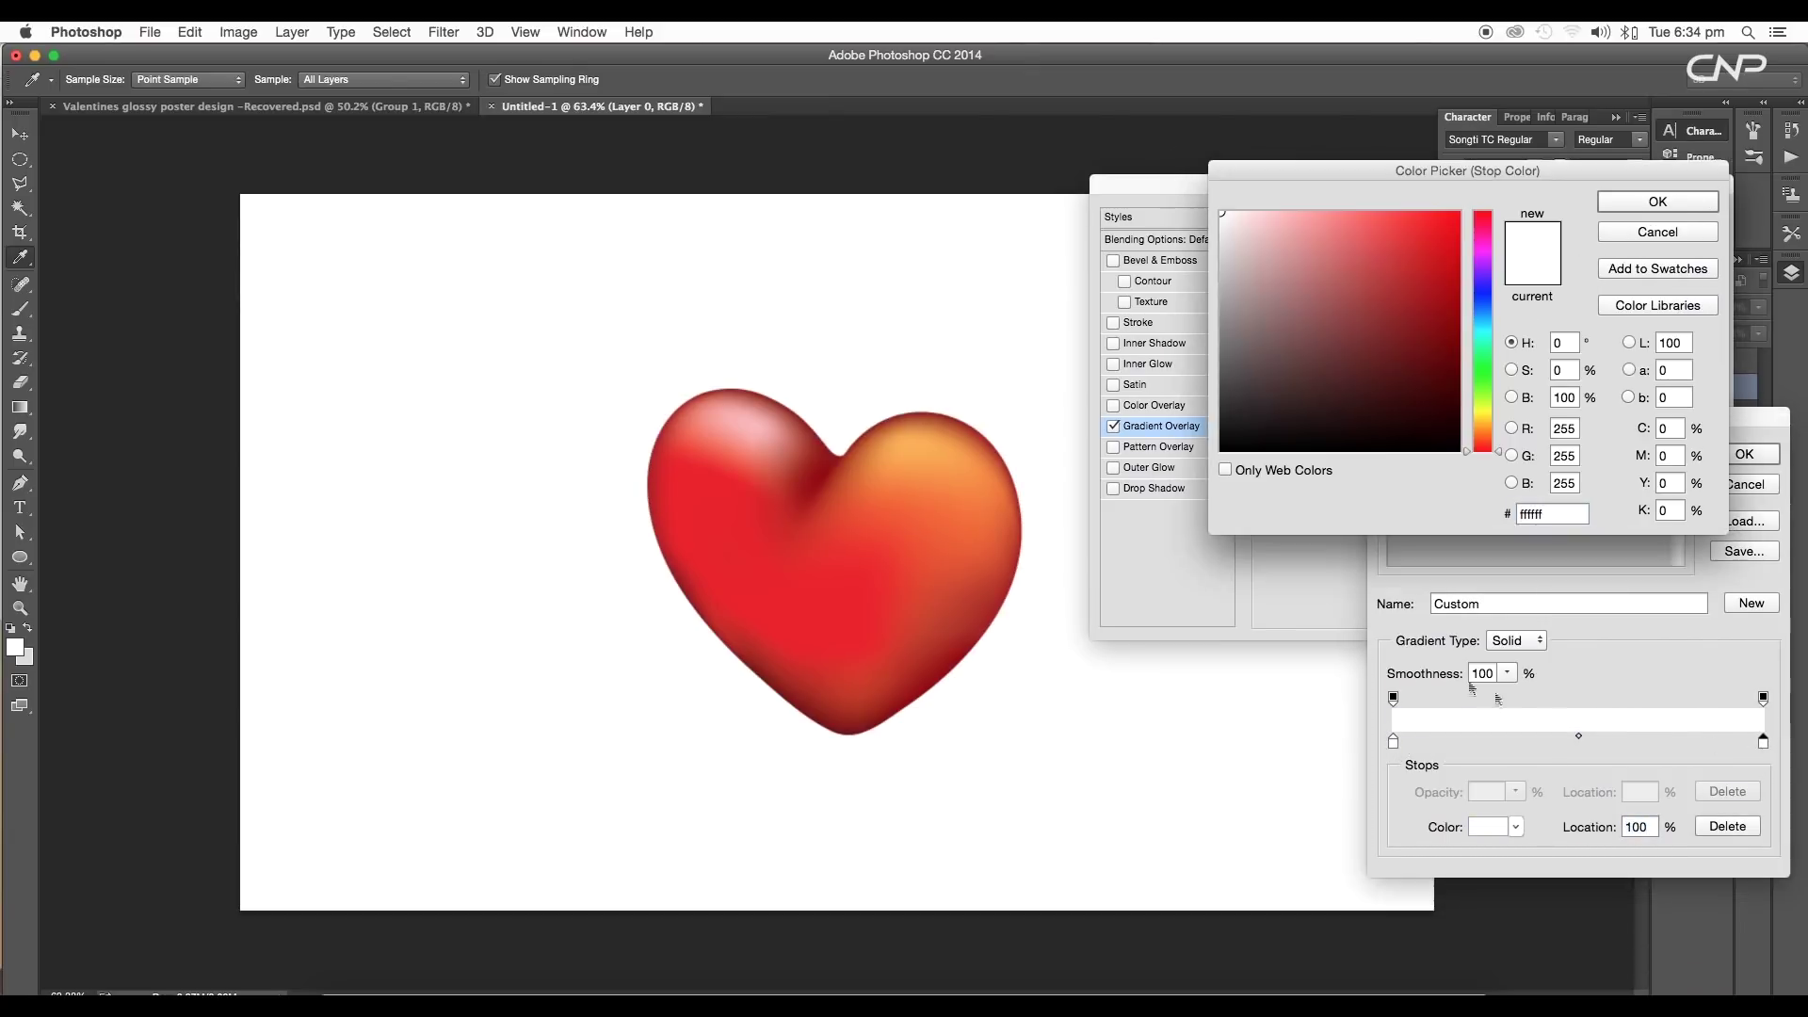
{"action": "left_click", "coordinate": [1221, 305]}
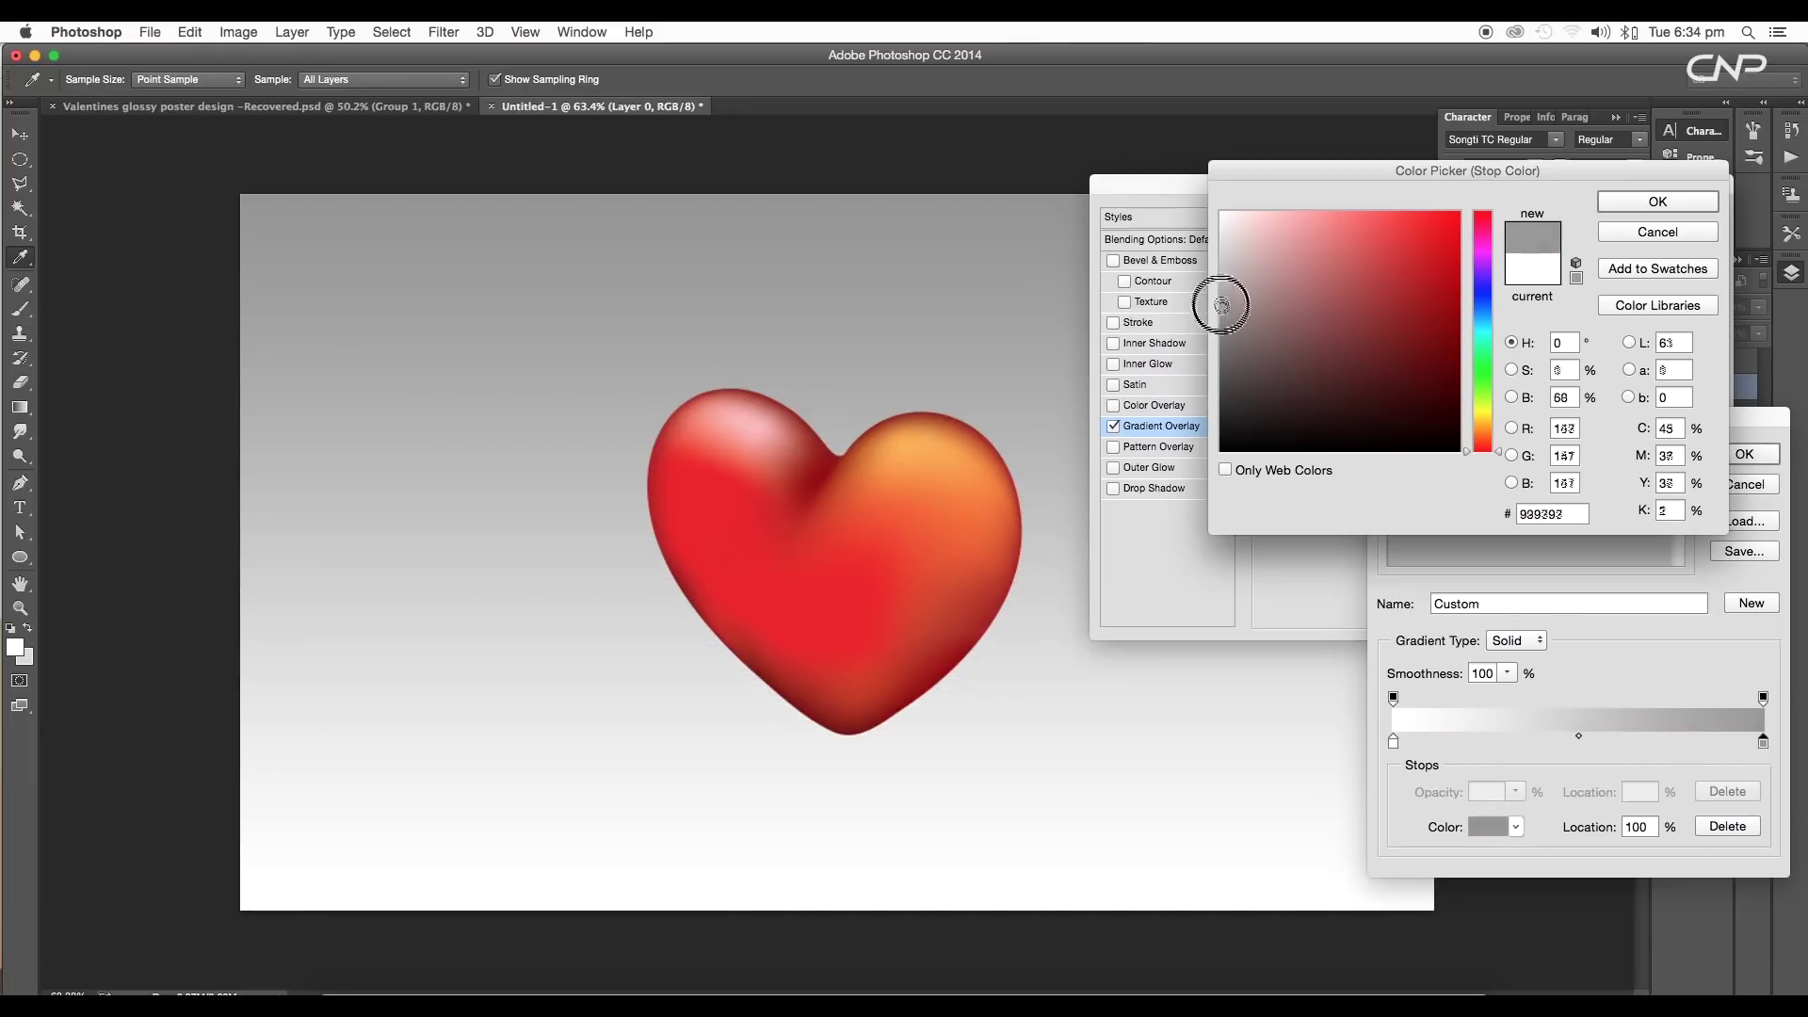
{"action": "left_click_drag", "start_coordinate": [1221, 305], "coordinate": [1221, 290]}
{"action": "left_click_drag", "start_coordinate": [1460, 312], "coordinate": [1481, 319]}
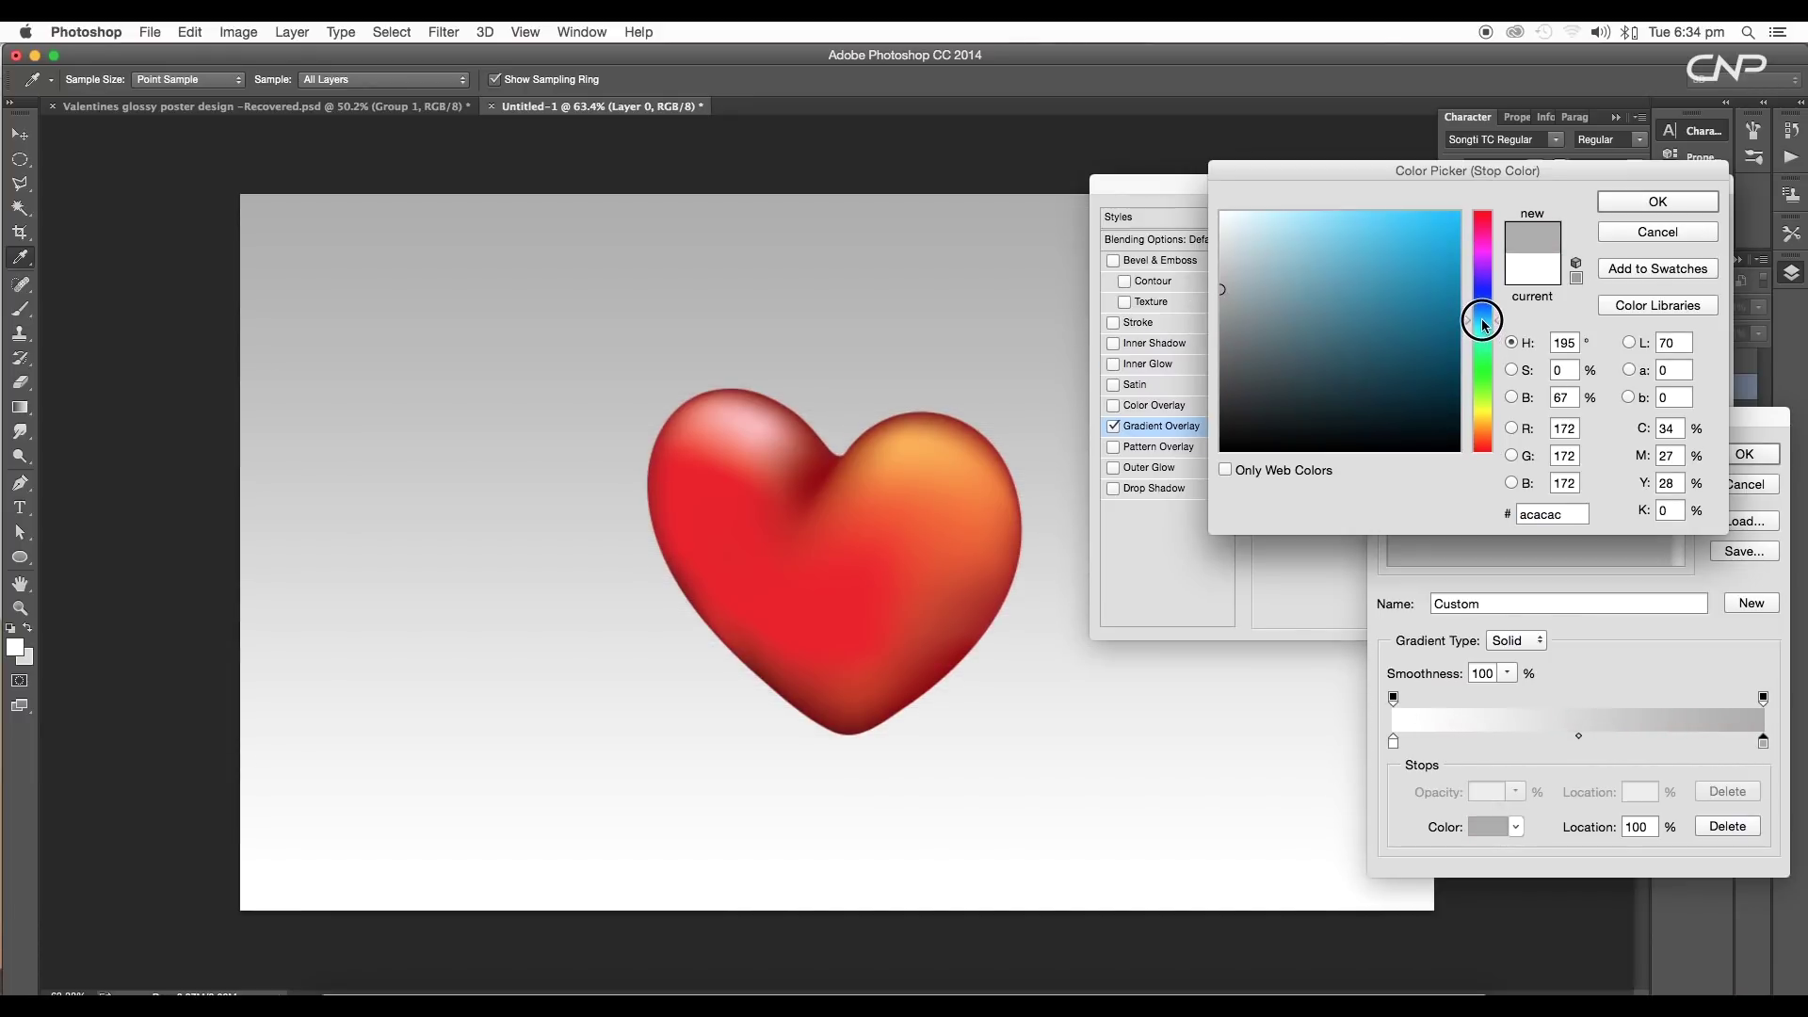
{"action": "left_click", "coordinate": [1250, 313]}
{"action": "left_click_drag", "start_coordinate": [1250, 314], "coordinate": [1246, 290]}
{"action": "left_click", "coordinate": [1630, 202]}
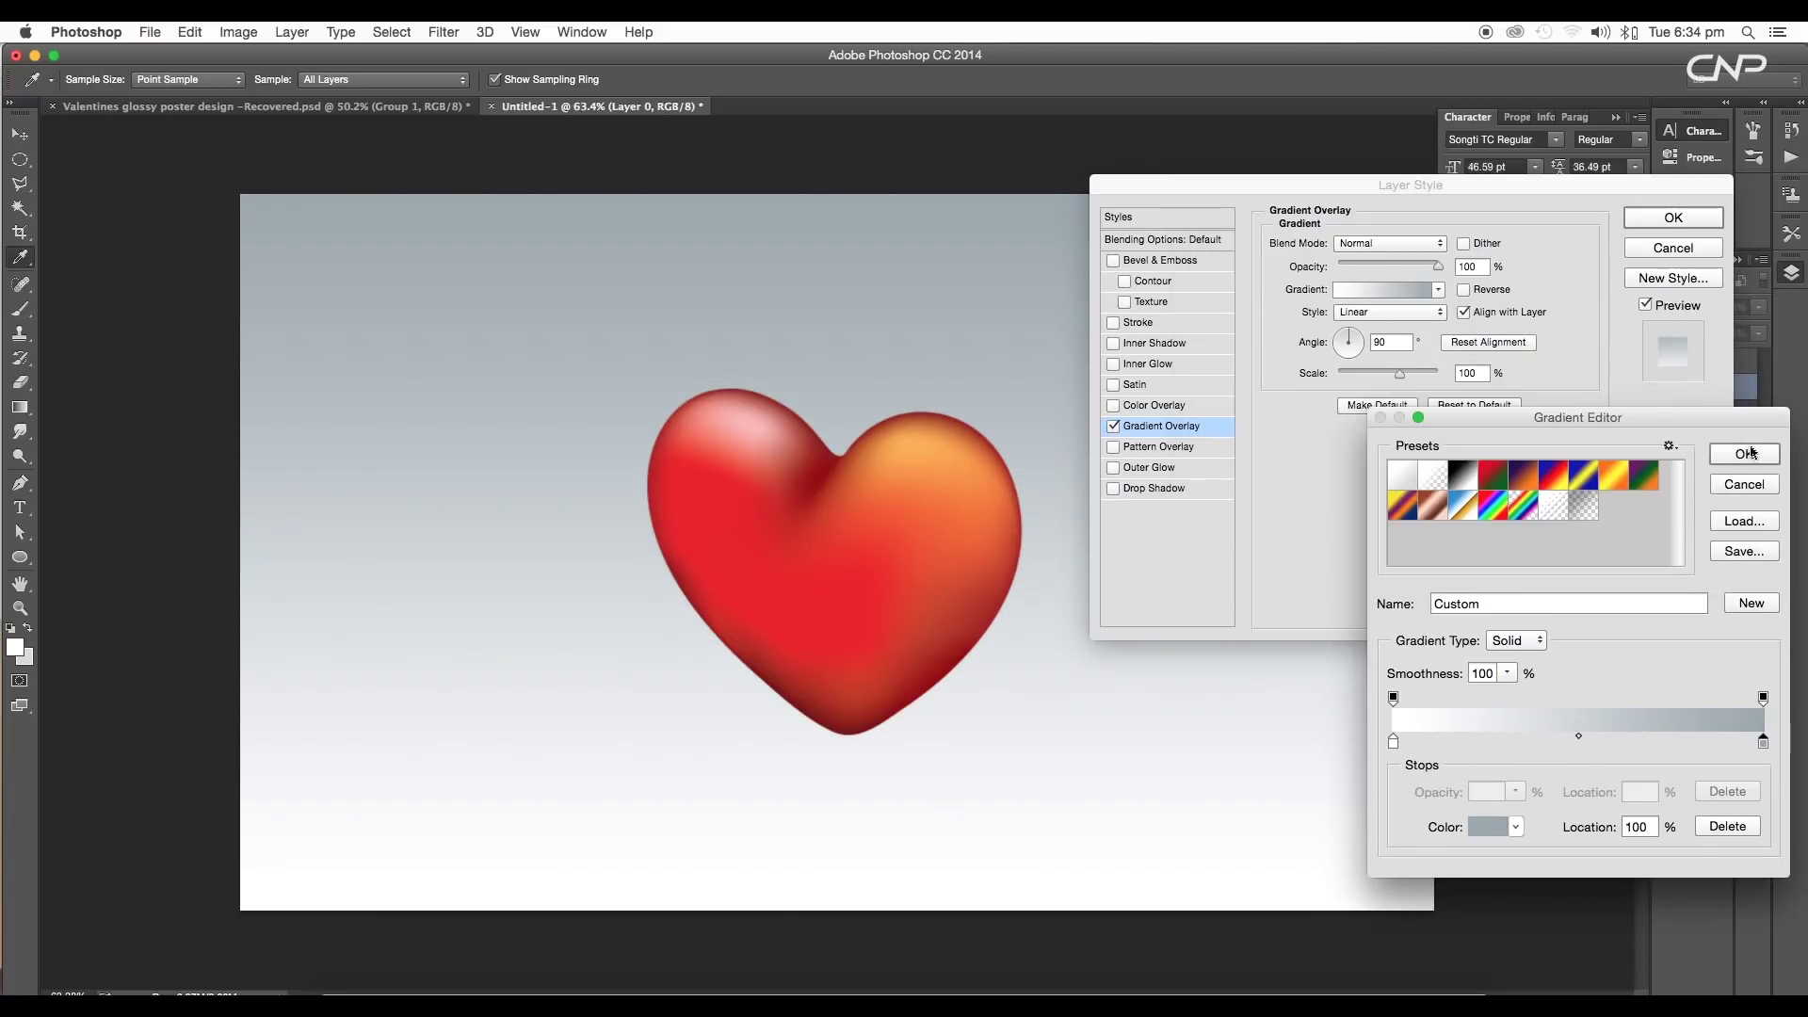
{"action": "left_click", "coordinate": [1746, 454]}
{"action": "left_click", "coordinate": [1664, 219]}
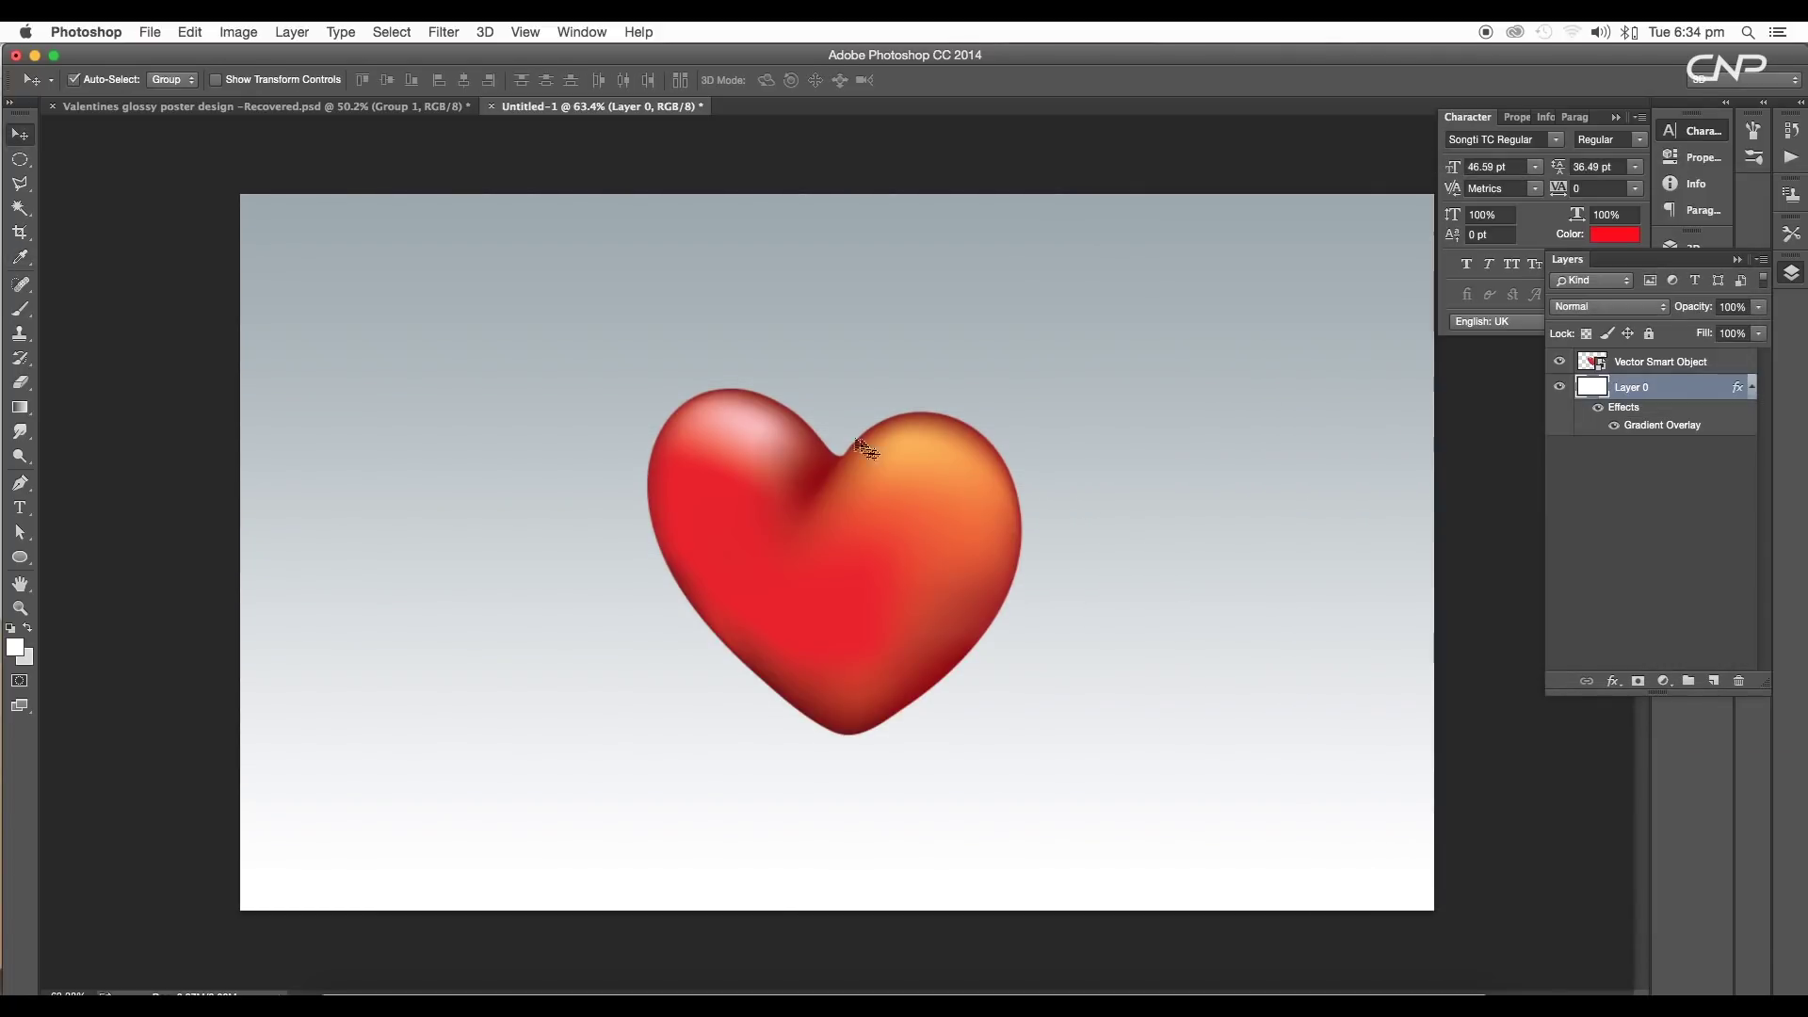
Examine the background colours of the finished Valentines glossy poster design document for reference.
{"action": "left_click", "coordinate": [320, 107]}
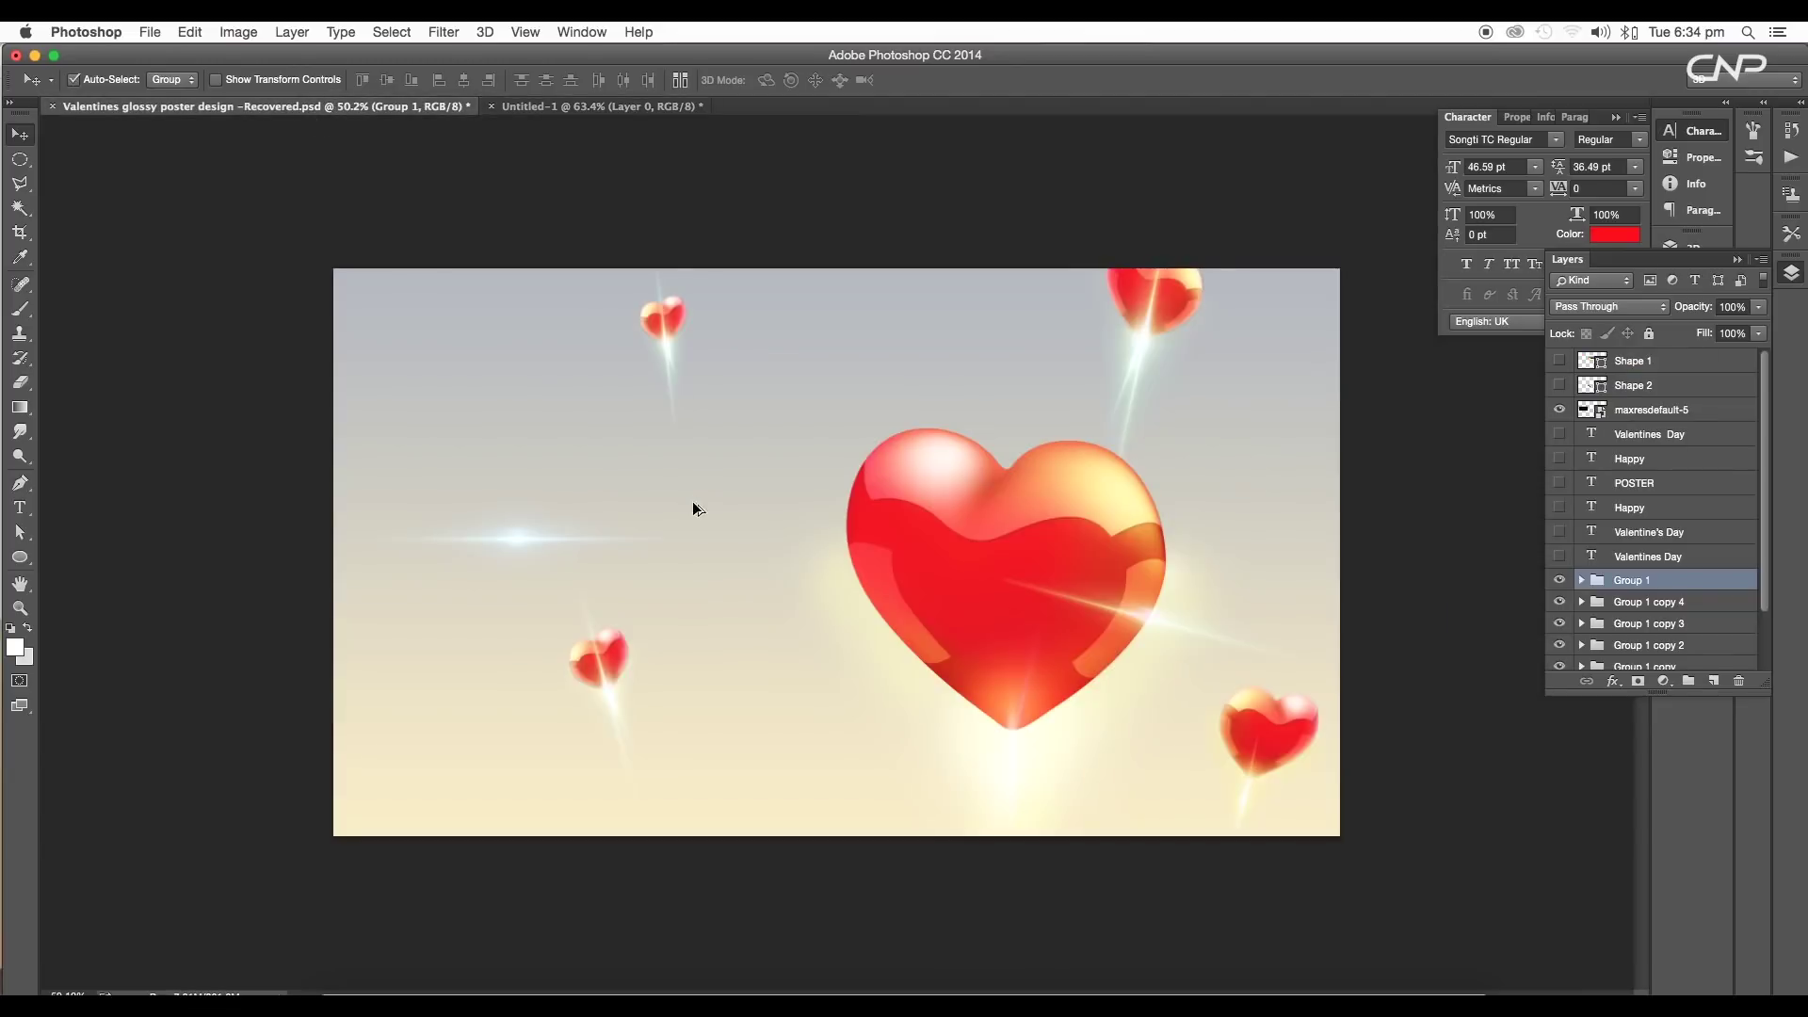
{"action": "scroll", "coordinate": [801, 366], "scroll_direction": "up", "scroll_amount": 3}
{"action": "scroll", "coordinate": [801, 367], "scroll_direction": "down", "scroll_amount": 2}
{"action": "scroll", "coordinate": [834, 369], "scroll_direction": "up", "scroll_amount": 1}
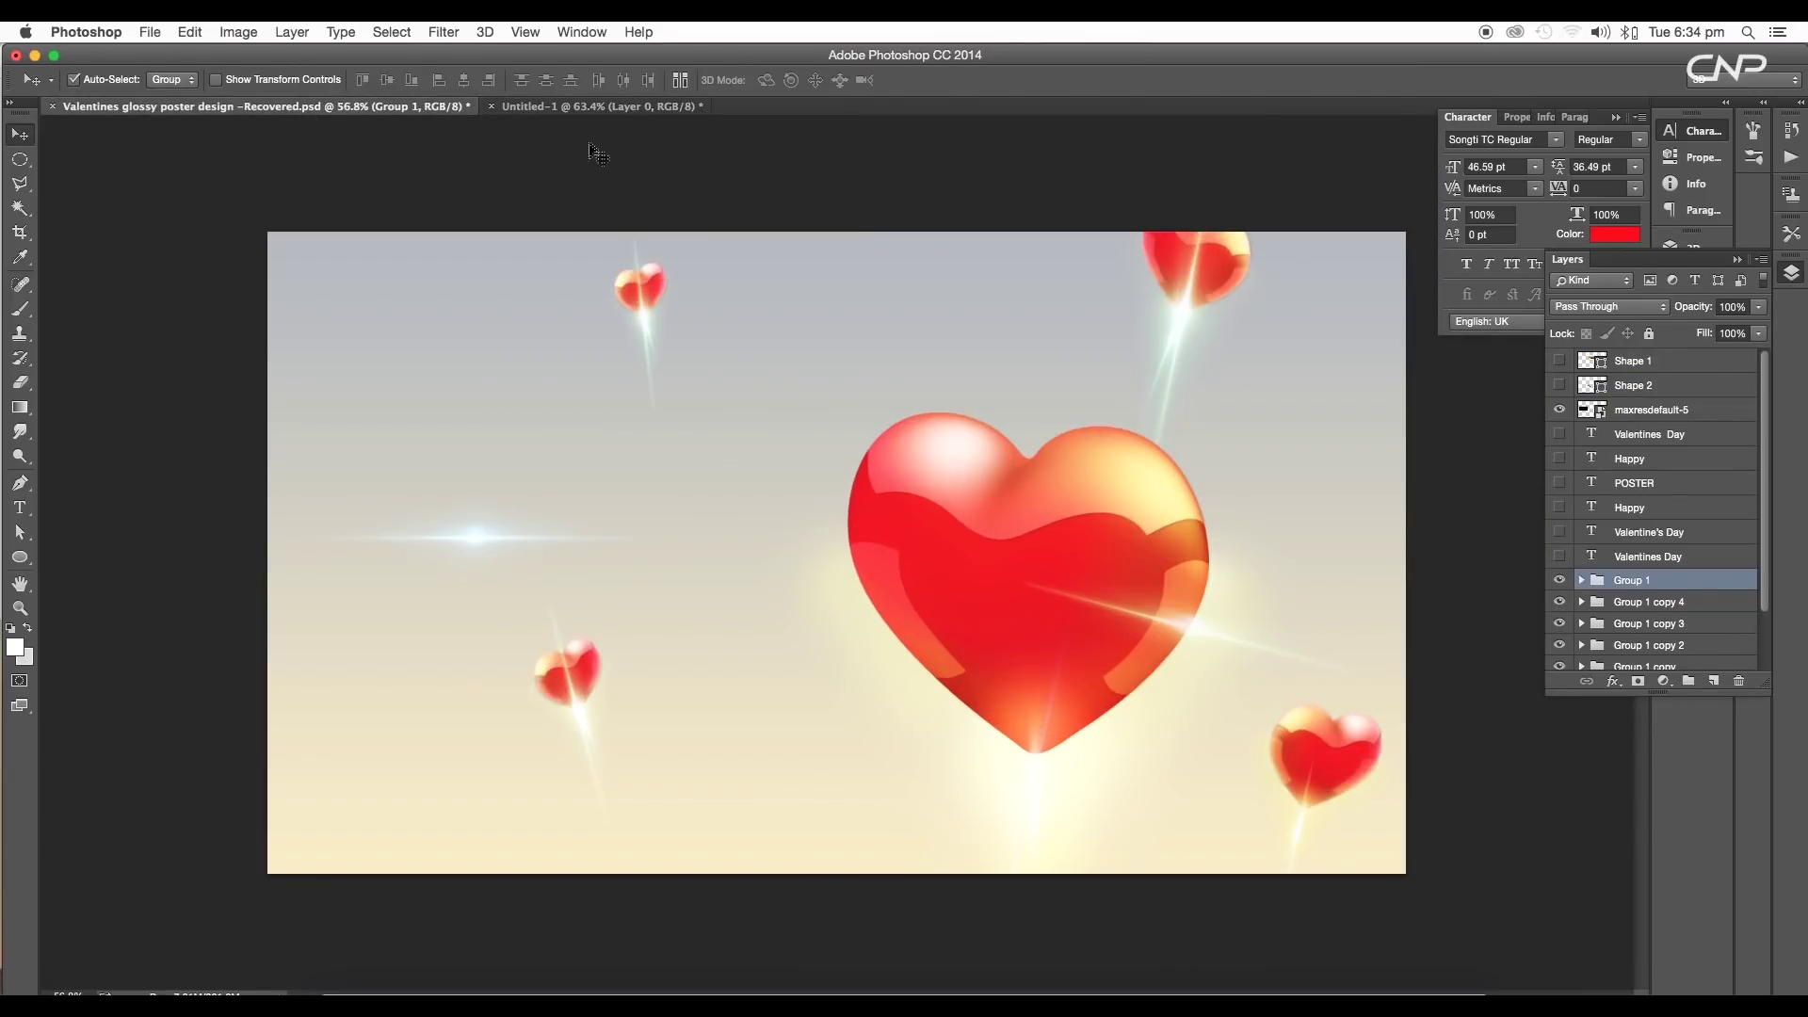
Back in the new poster document, recolour the starting stop of Layer 0's Gradient Overlay to warm cream (fae8c0).
{"action": "left_click", "coordinate": [593, 106]}
{"action": "left_click", "coordinate": [1636, 426]}
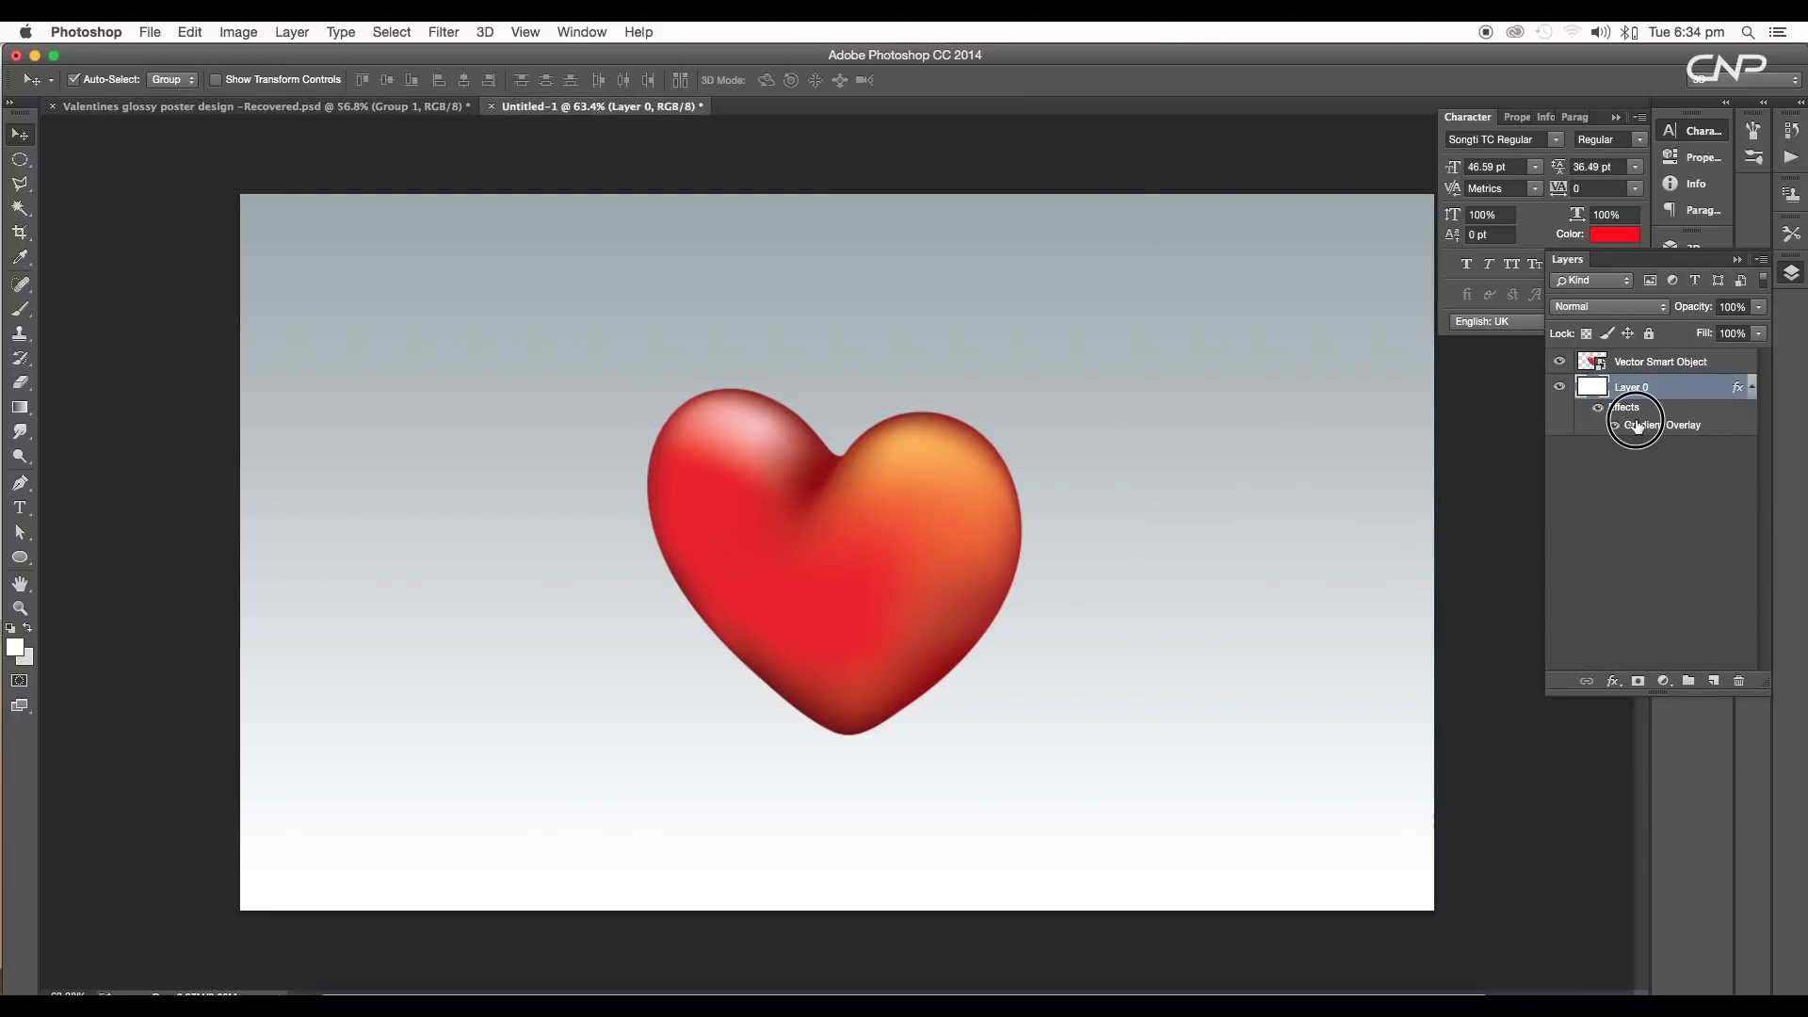
{"action": "double_click", "coordinate": [1636, 426]}
{"action": "left_click", "coordinate": [1380, 292]}
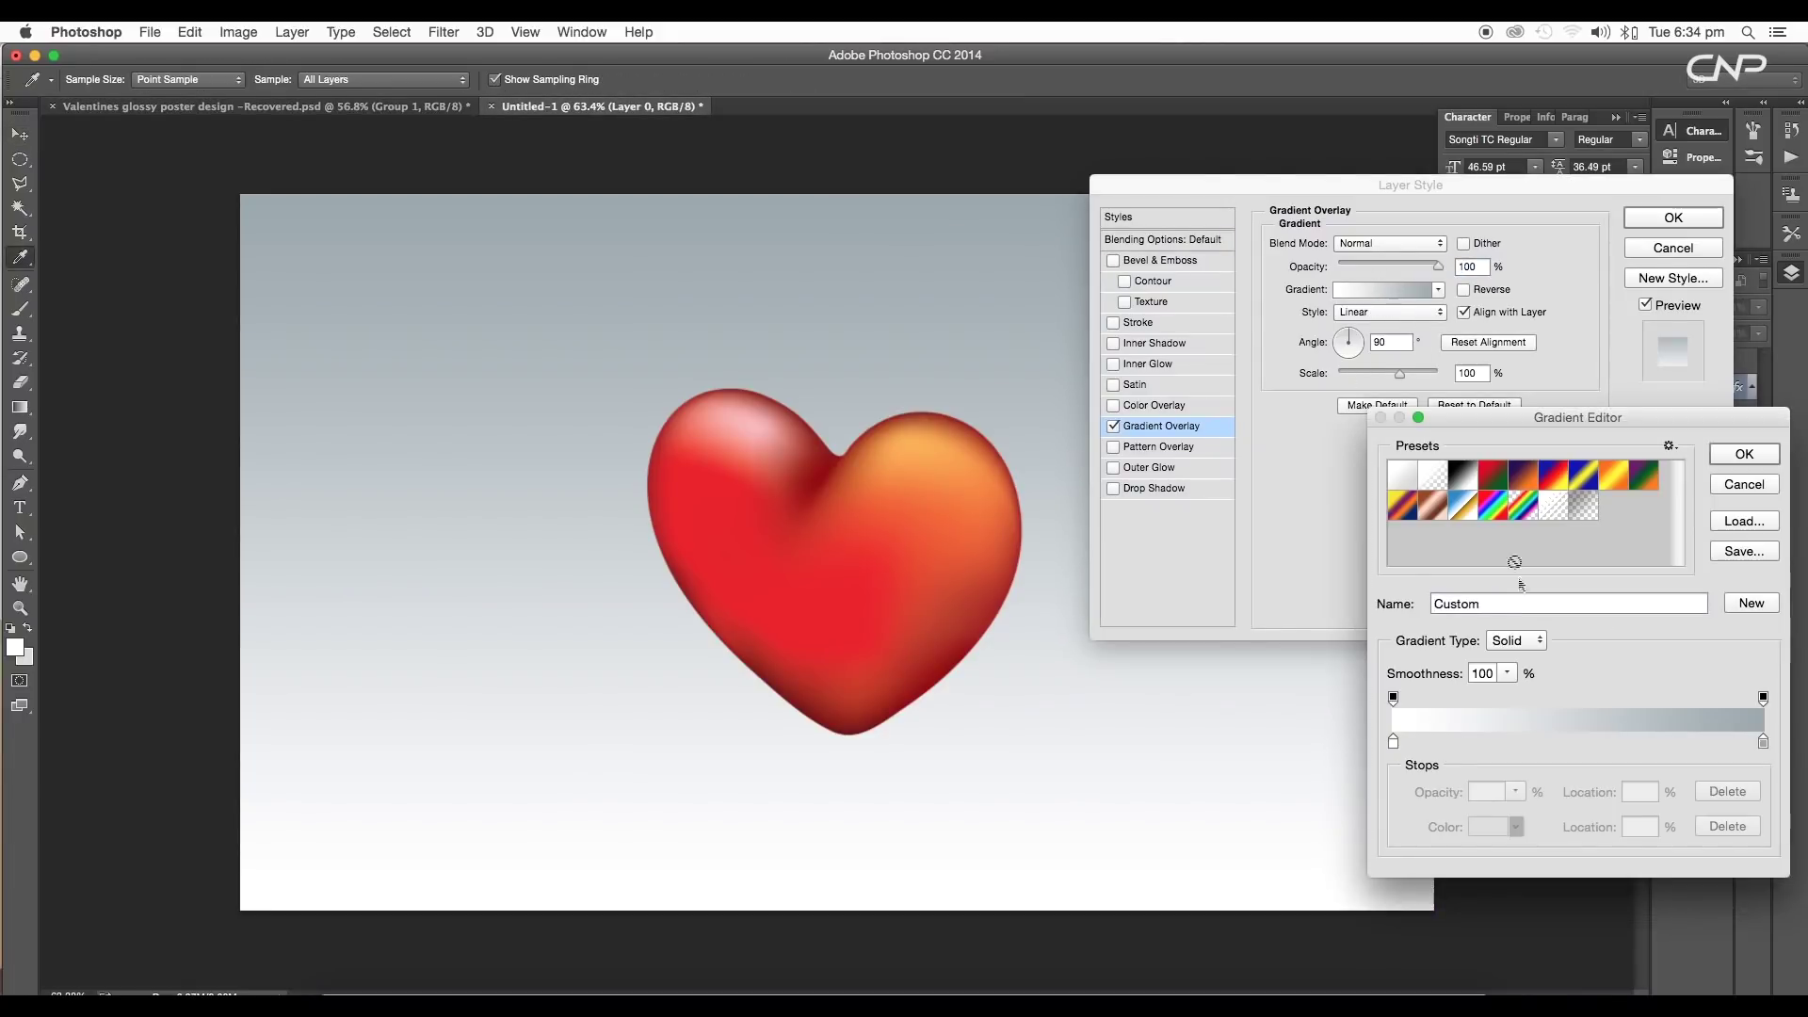
{"action": "double_click", "coordinate": [1393, 743]}
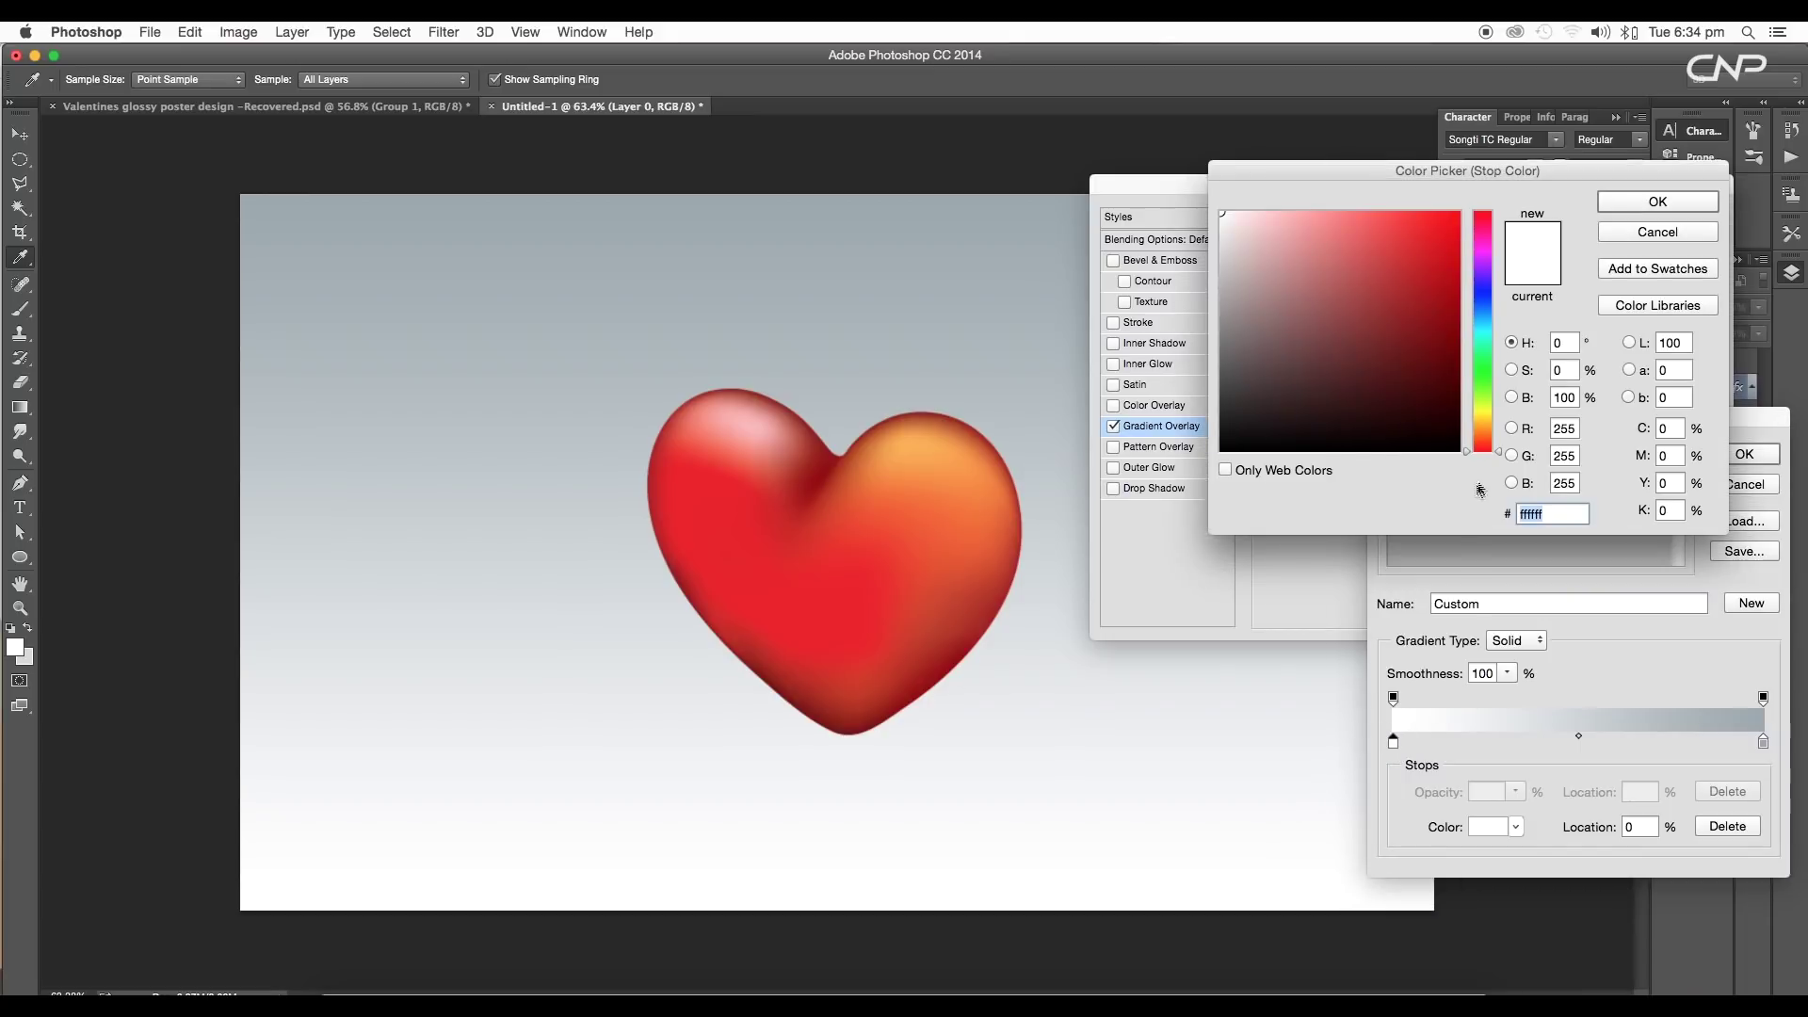
{"action": "left_click_drag", "start_coordinate": [1486, 462], "coordinate": [1486, 424]}
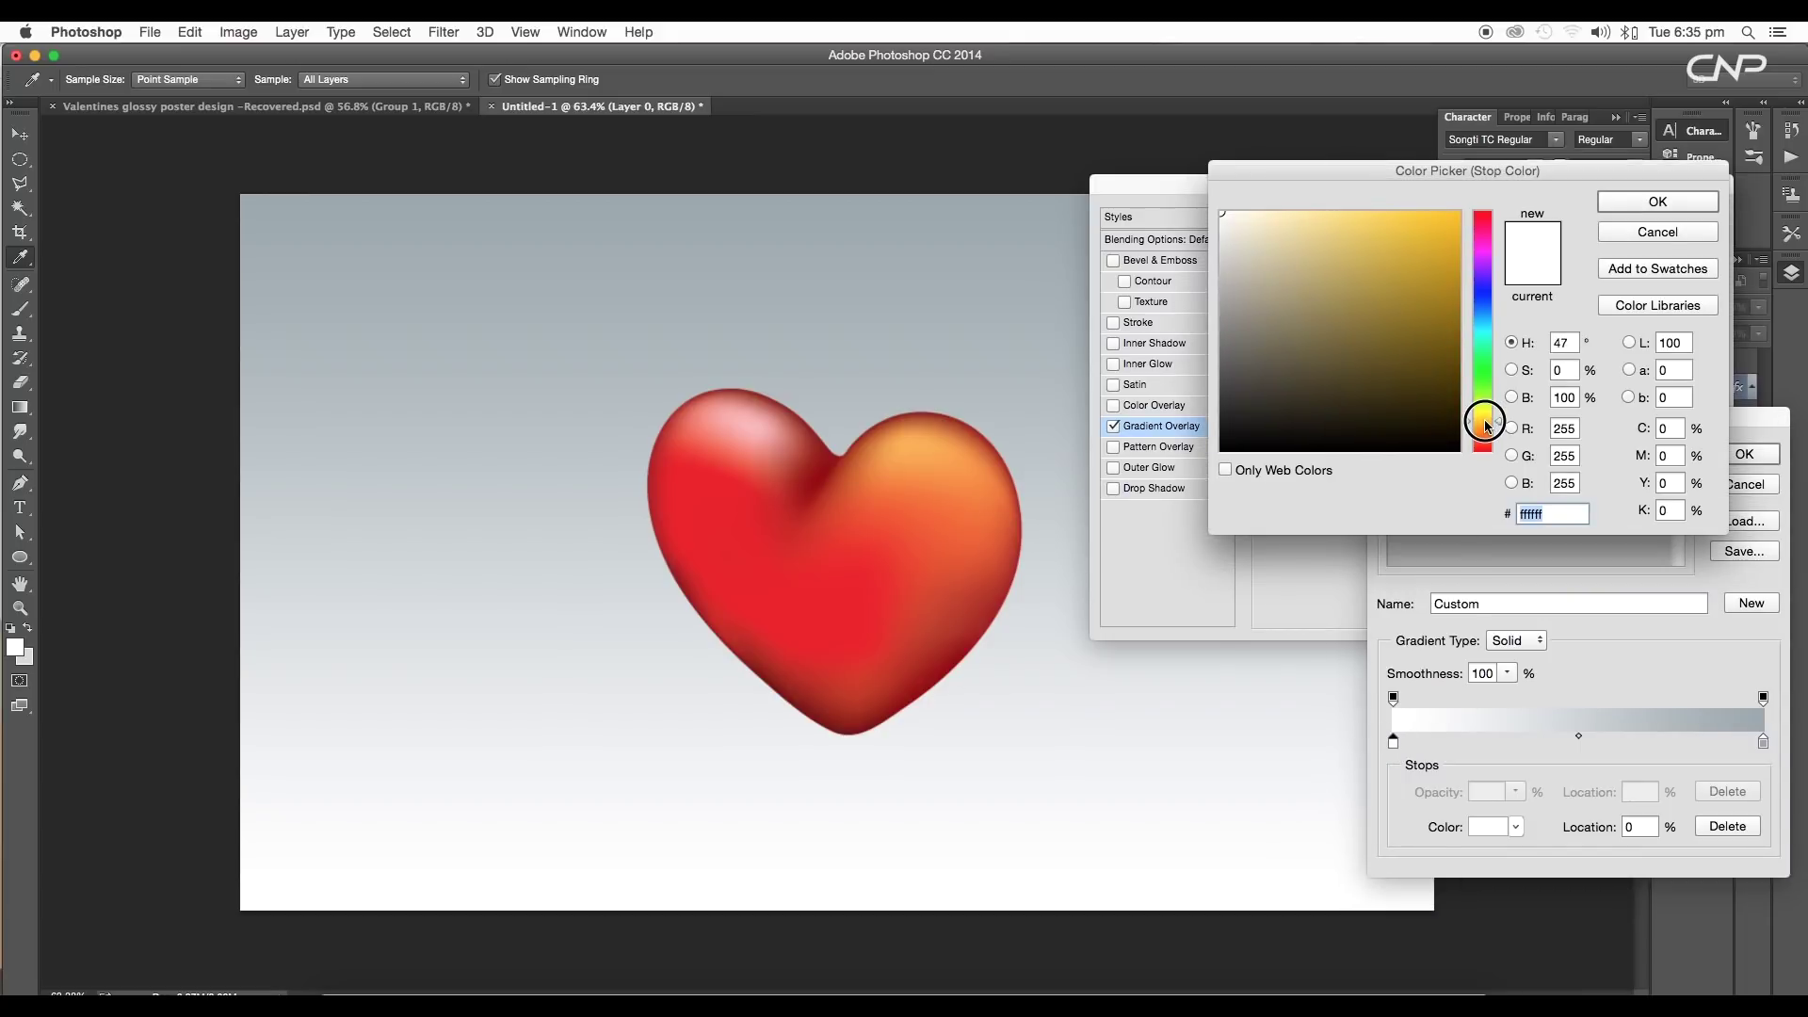
{"action": "left_click", "coordinate": [1274, 216]}
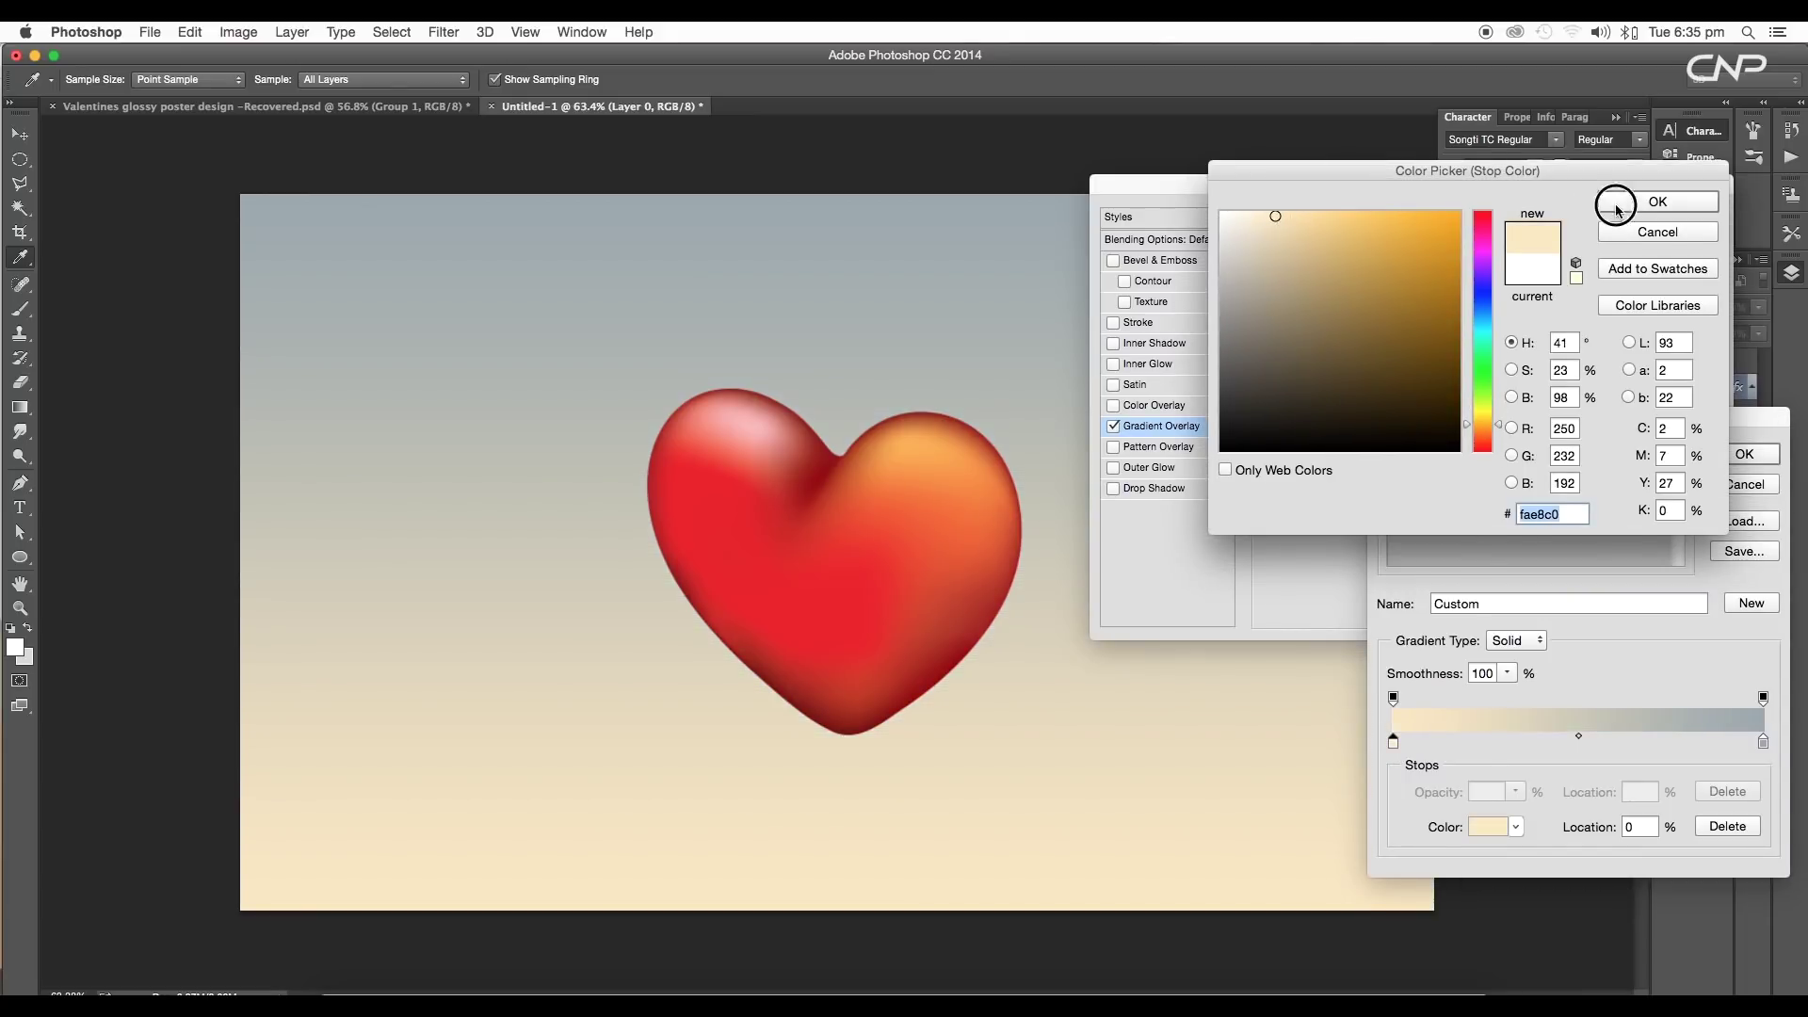
{"action": "left_click", "coordinate": [1649, 201]}
Lighten the ending stop of the background gradient to pale blue-grey (b2bec3) and apply the layer style.
{"action": "double_click", "coordinate": [1763, 742]}
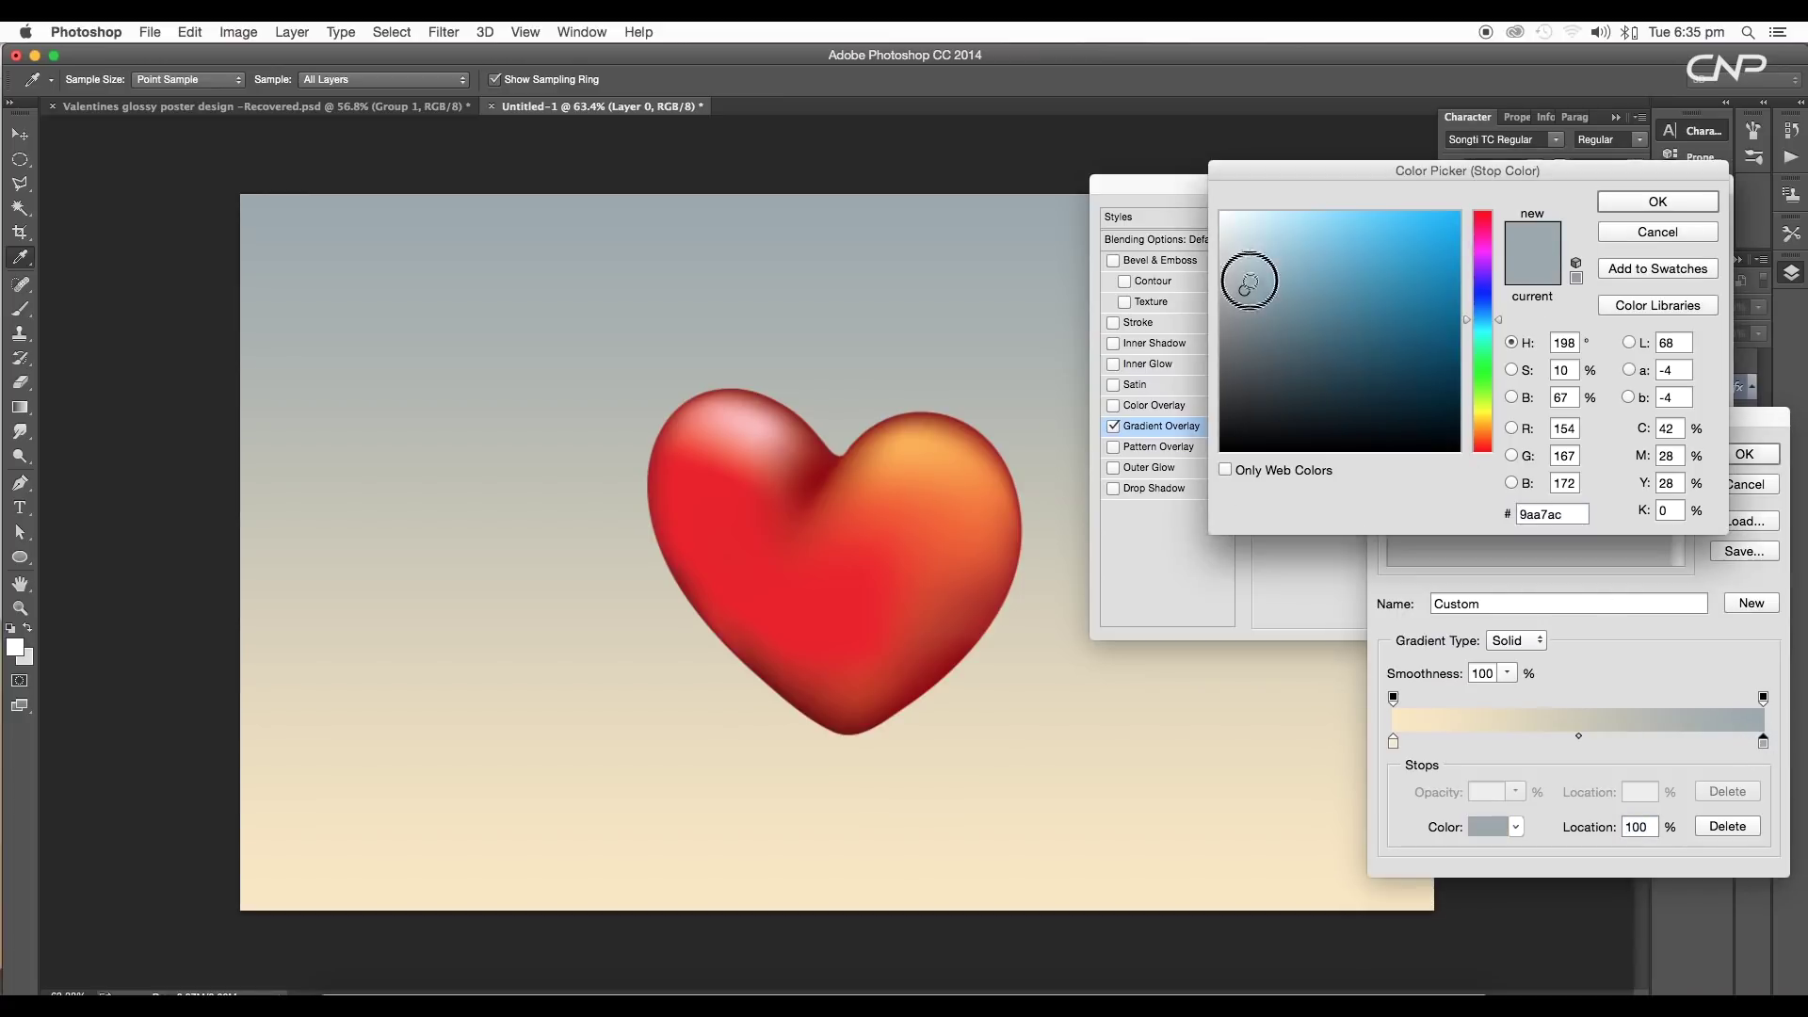
{"action": "left_click_drag", "start_coordinate": [1246, 274], "coordinate": [1242, 269]}
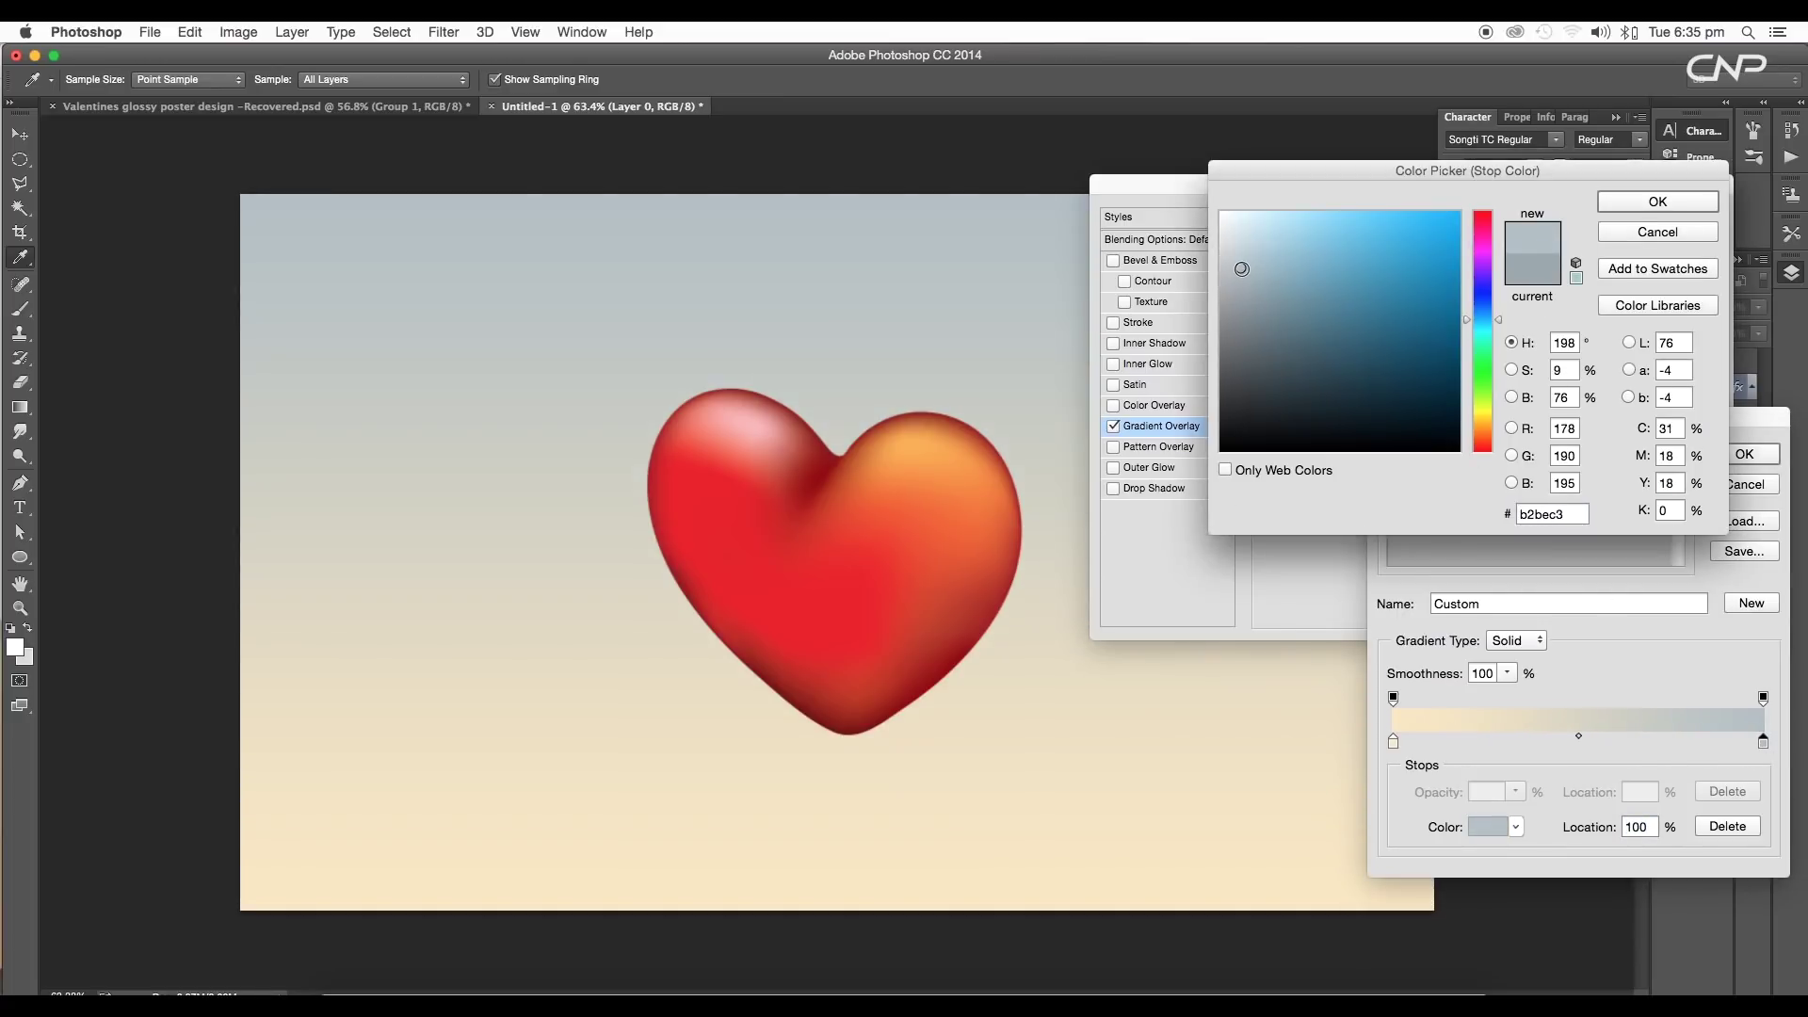
{"action": "left_click", "coordinate": [1664, 205]}
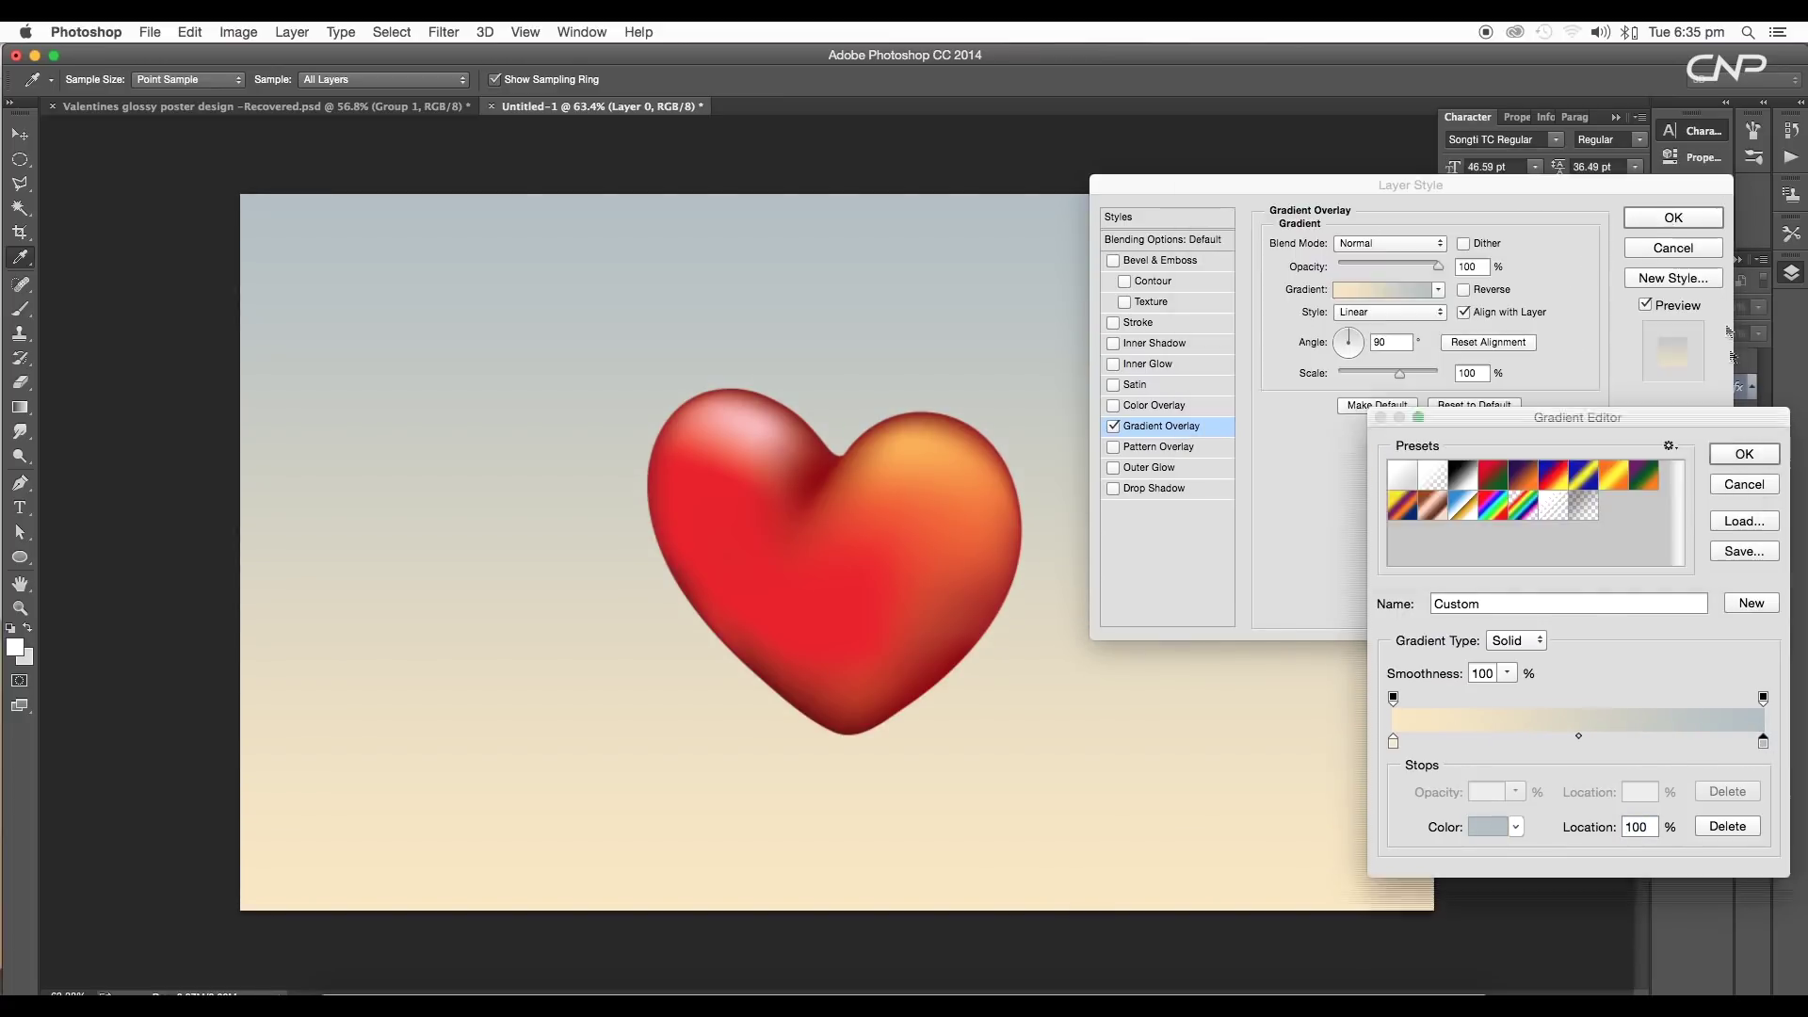
{"action": "left_click", "coordinate": [1745, 454]}
{"action": "left_click", "coordinate": [1672, 223]}
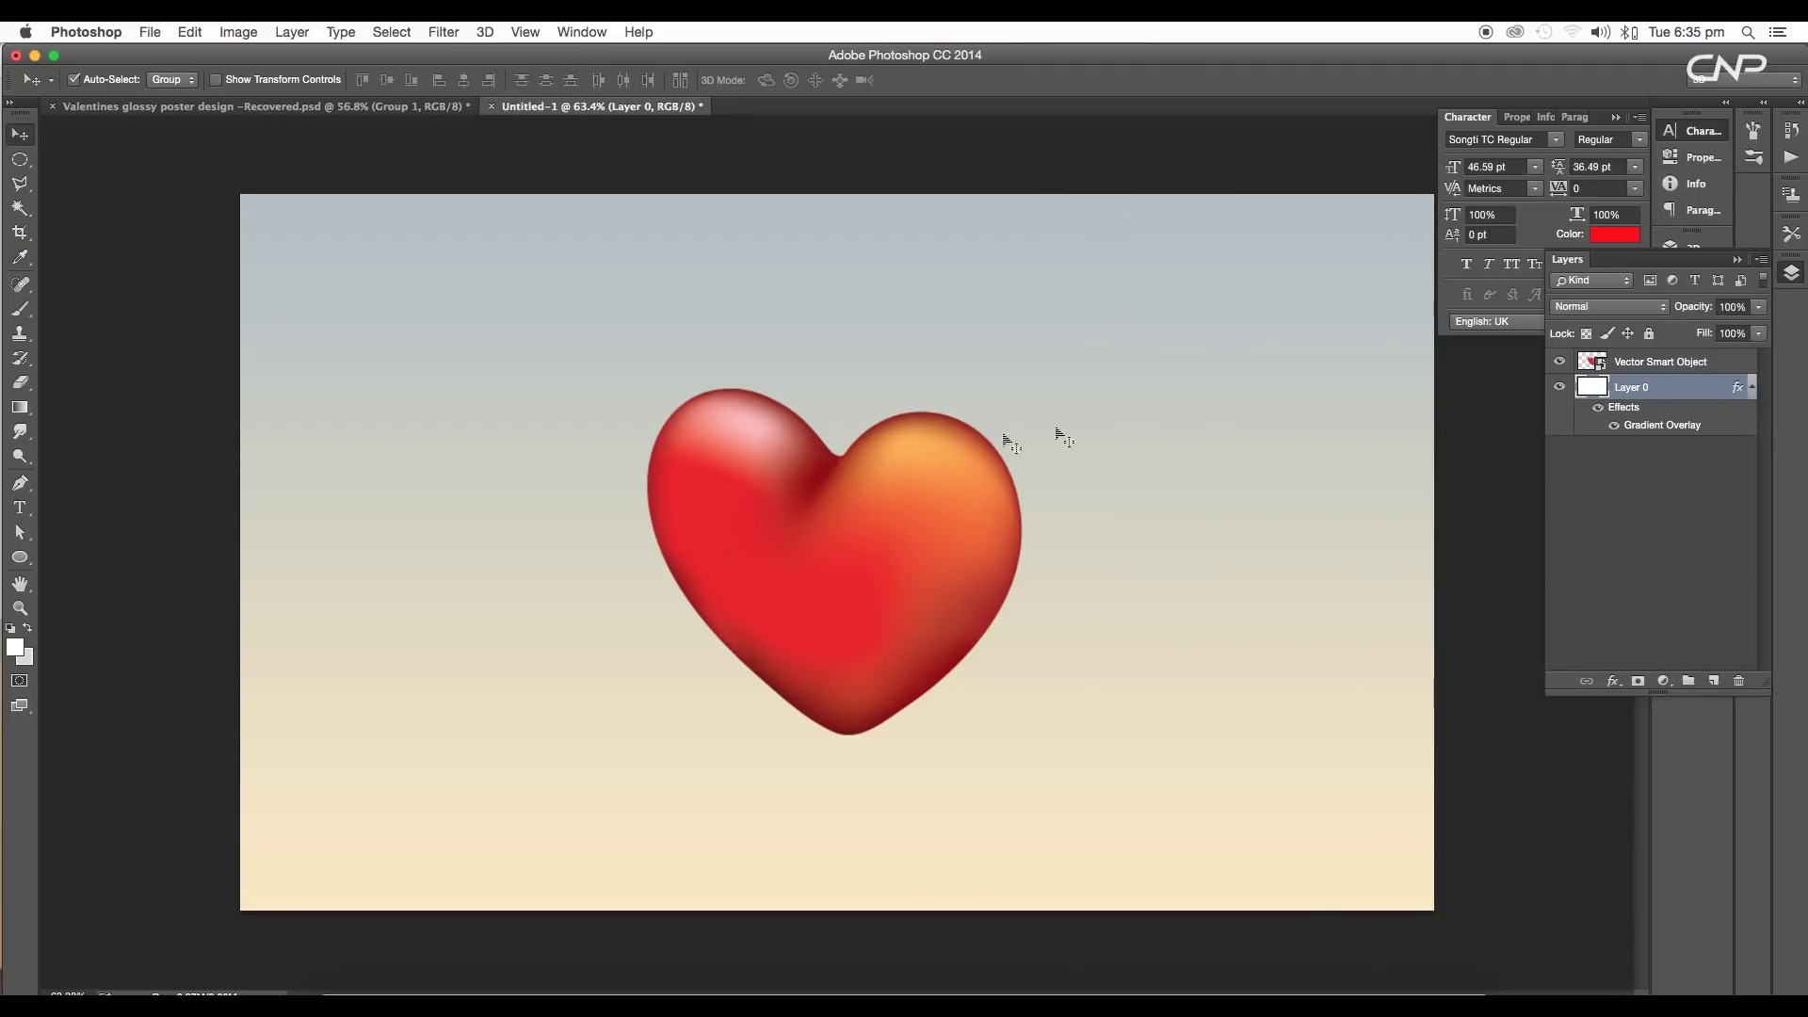
Select the heart's smart object above the gradient background.
{"action": "scroll", "coordinate": [941, 493], "scroll_direction": "down", "scroll_amount": 5}
{"action": "scroll", "coordinate": [936, 499], "scroll_direction": "up", "scroll_amount": 7}
{"action": "left_click", "coordinate": [891, 571]}
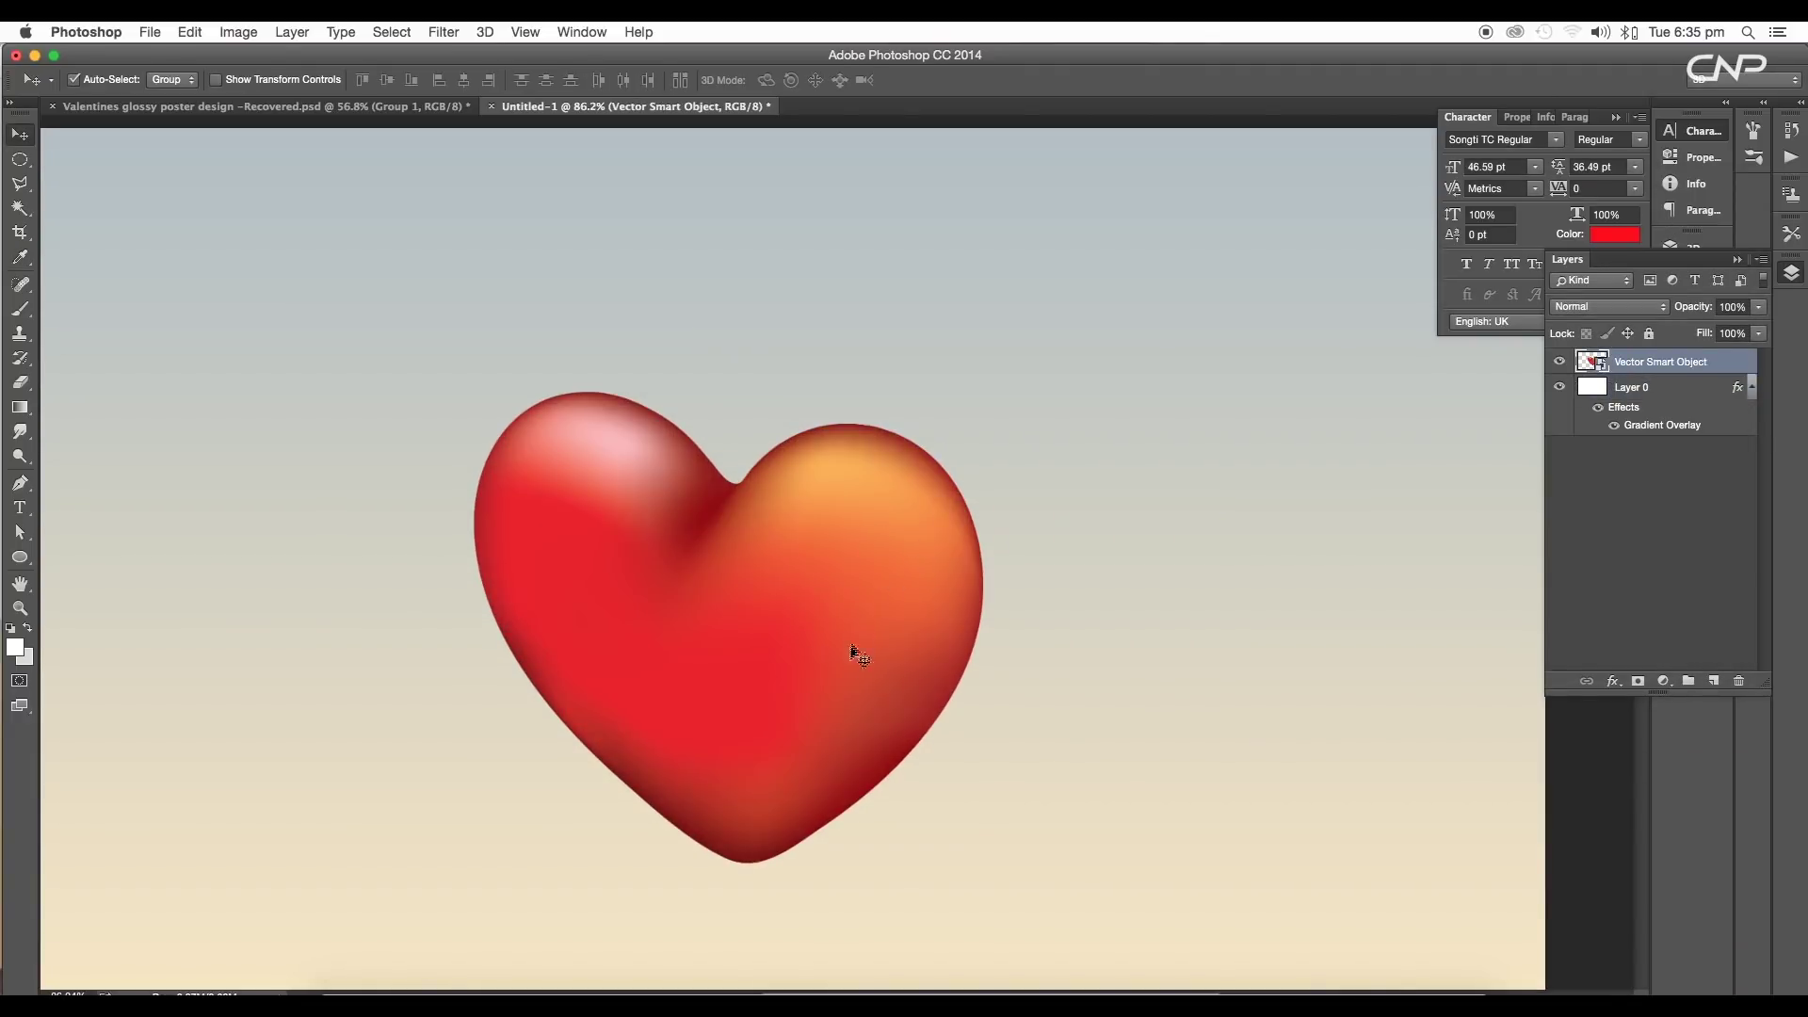
{"action": "scroll", "coordinate": [859, 654], "scroll_direction": "down", "scroll_amount": 3}
Expand Group 1 in the finished poster document and examine the stack of layers building the large glossy heart.
{"action": "left_click", "coordinate": [189, 105]}
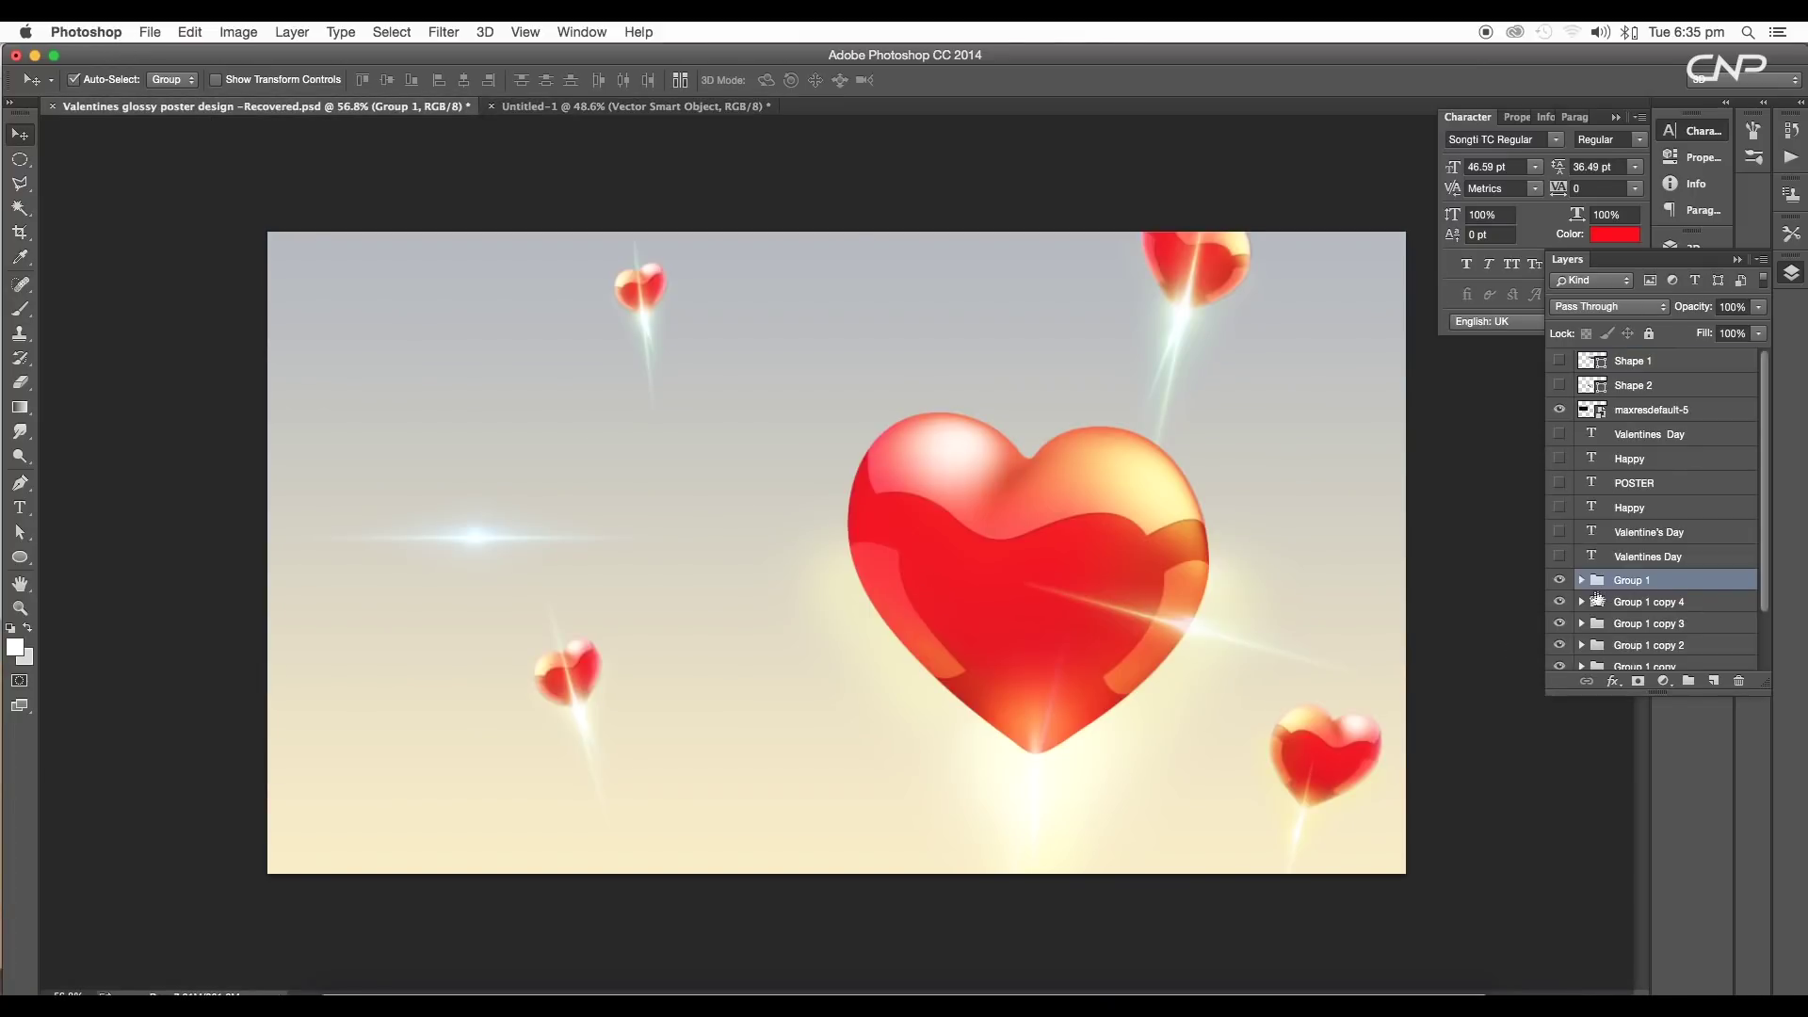
{"action": "left_click", "coordinate": [1582, 581]}
{"action": "scroll", "coordinate": [1585, 586], "scroll_direction": "down", "scroll_amount": 10}
{"action": "left_click", "coordinate": [1643, 597]}
{"action": "scroll", "coordinate": [1060, 480], "scroll_direction": "up", "scroll_amount": 5}
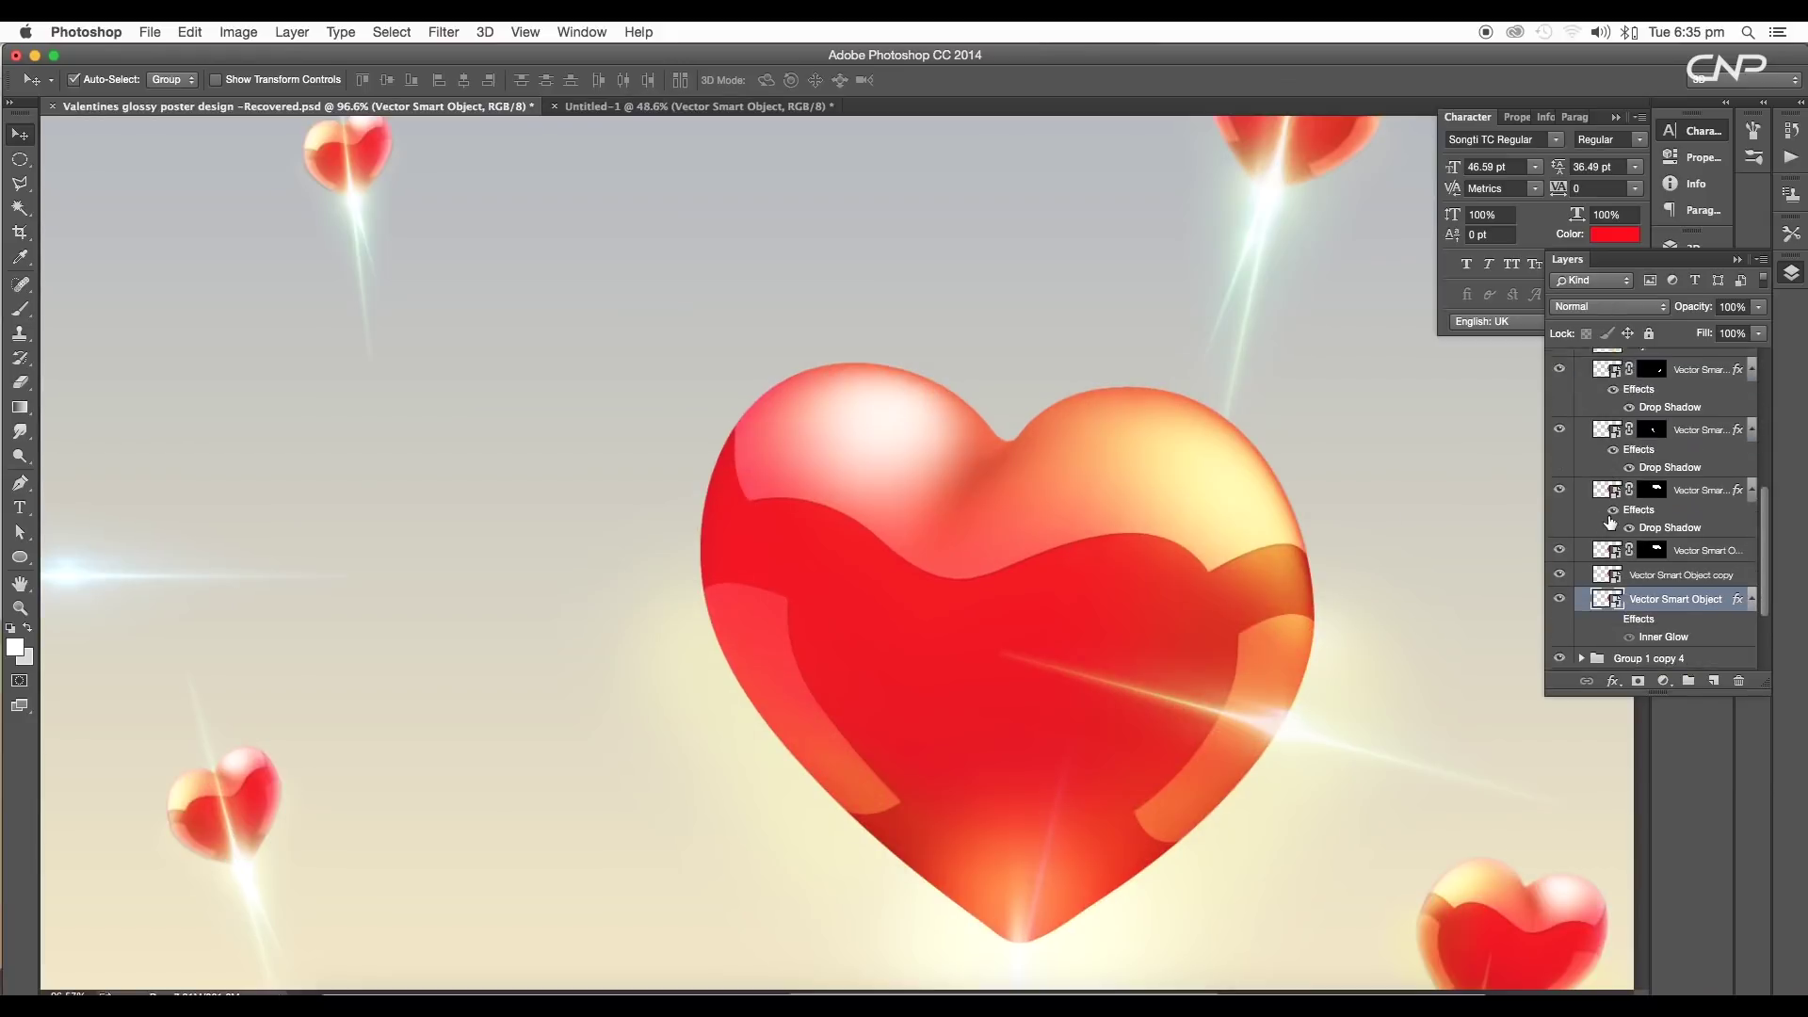
{"action": "scroll", "coordinate": [1625, 551], "scroll_direction": "down", "scroll_amount": 3}
{"action": "scroll", "coordinate": [1629, 546], "scroll_direction": "up", "scroll_amount": 5}
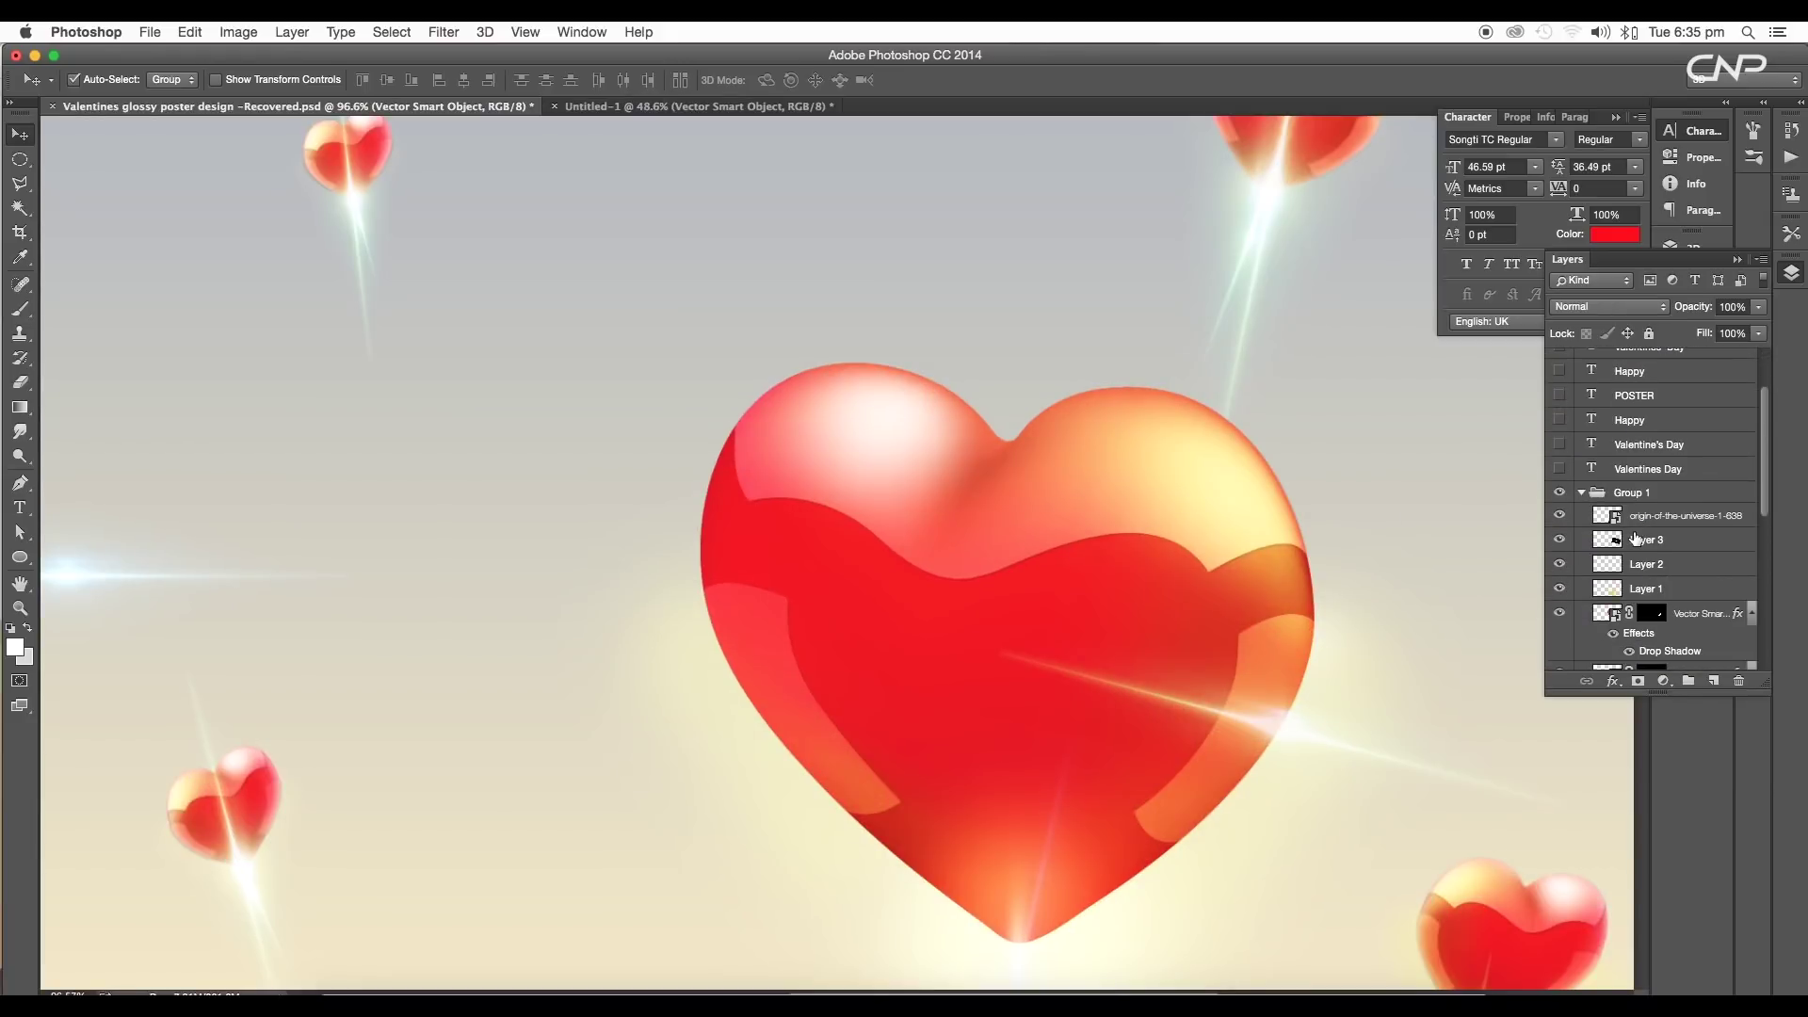
{"action": "scroll", "coordinate": [1636, 543], "scroll_direction": "down", "scroll_amount": 7}
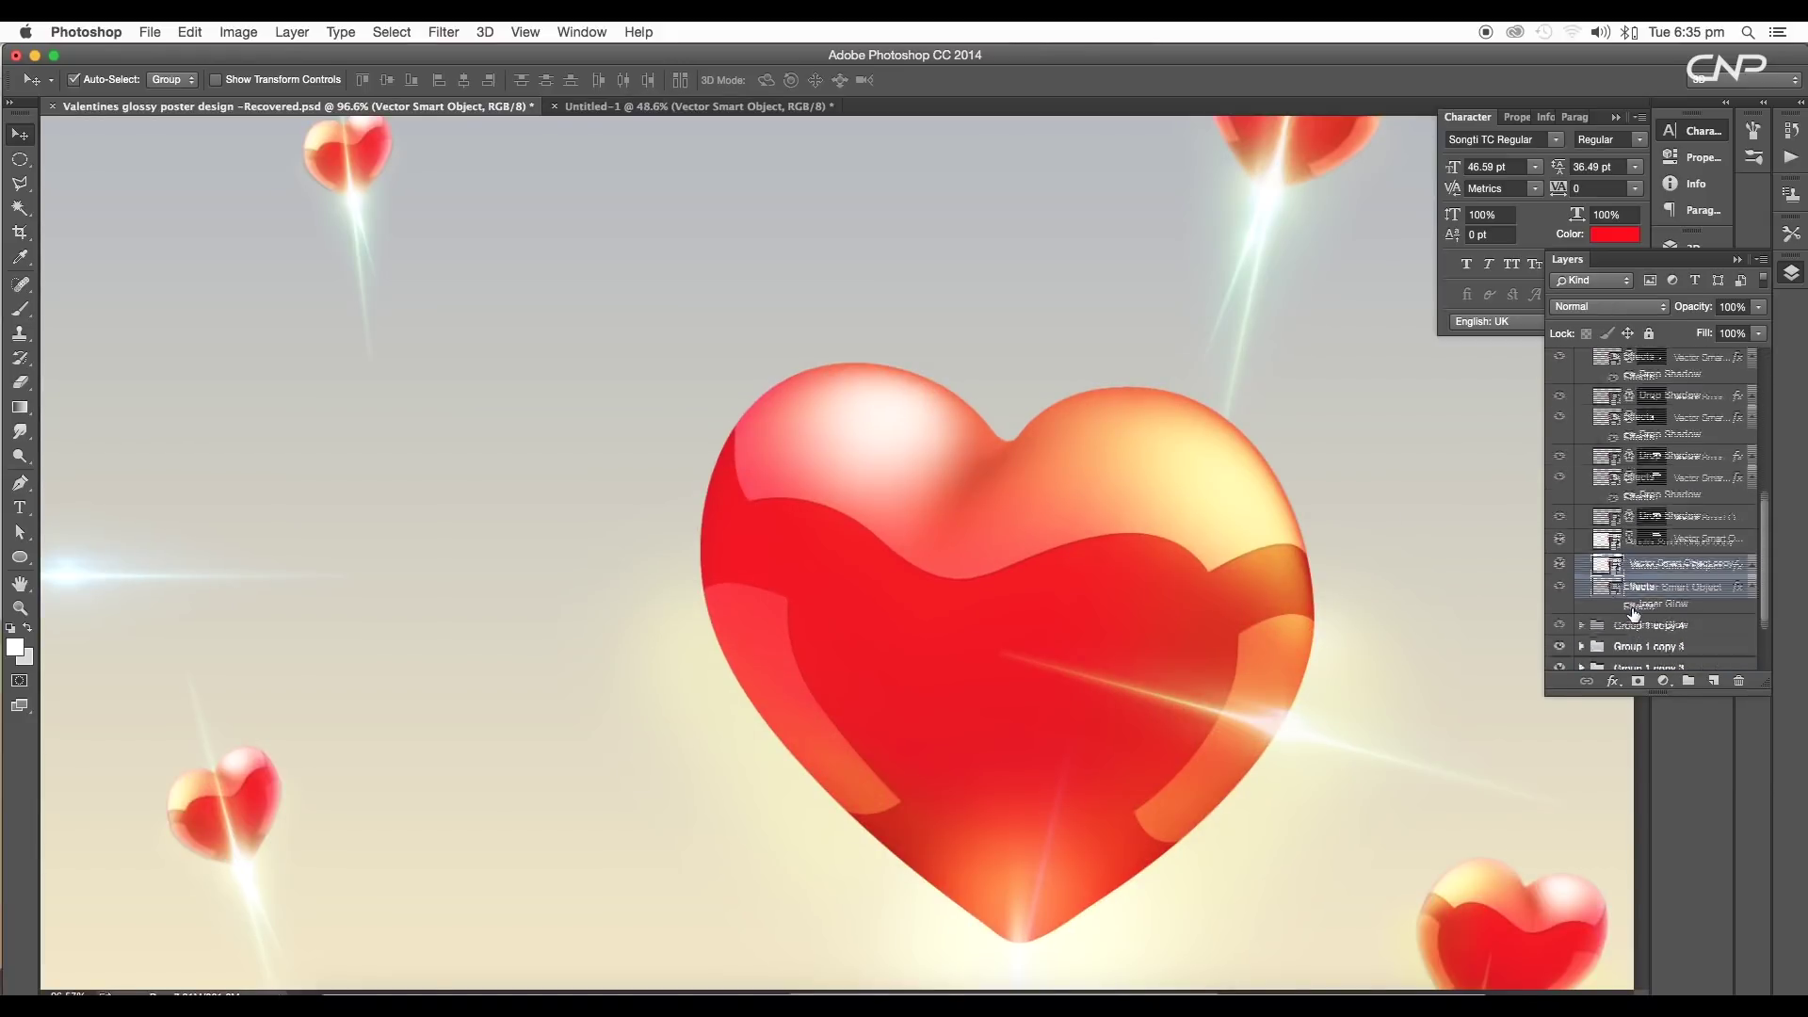
Toggle the base heart and its copy off and on, and check the blending of the masked highlight layers above.
{"action": "left_click", "coordinate": [1559, 548]}
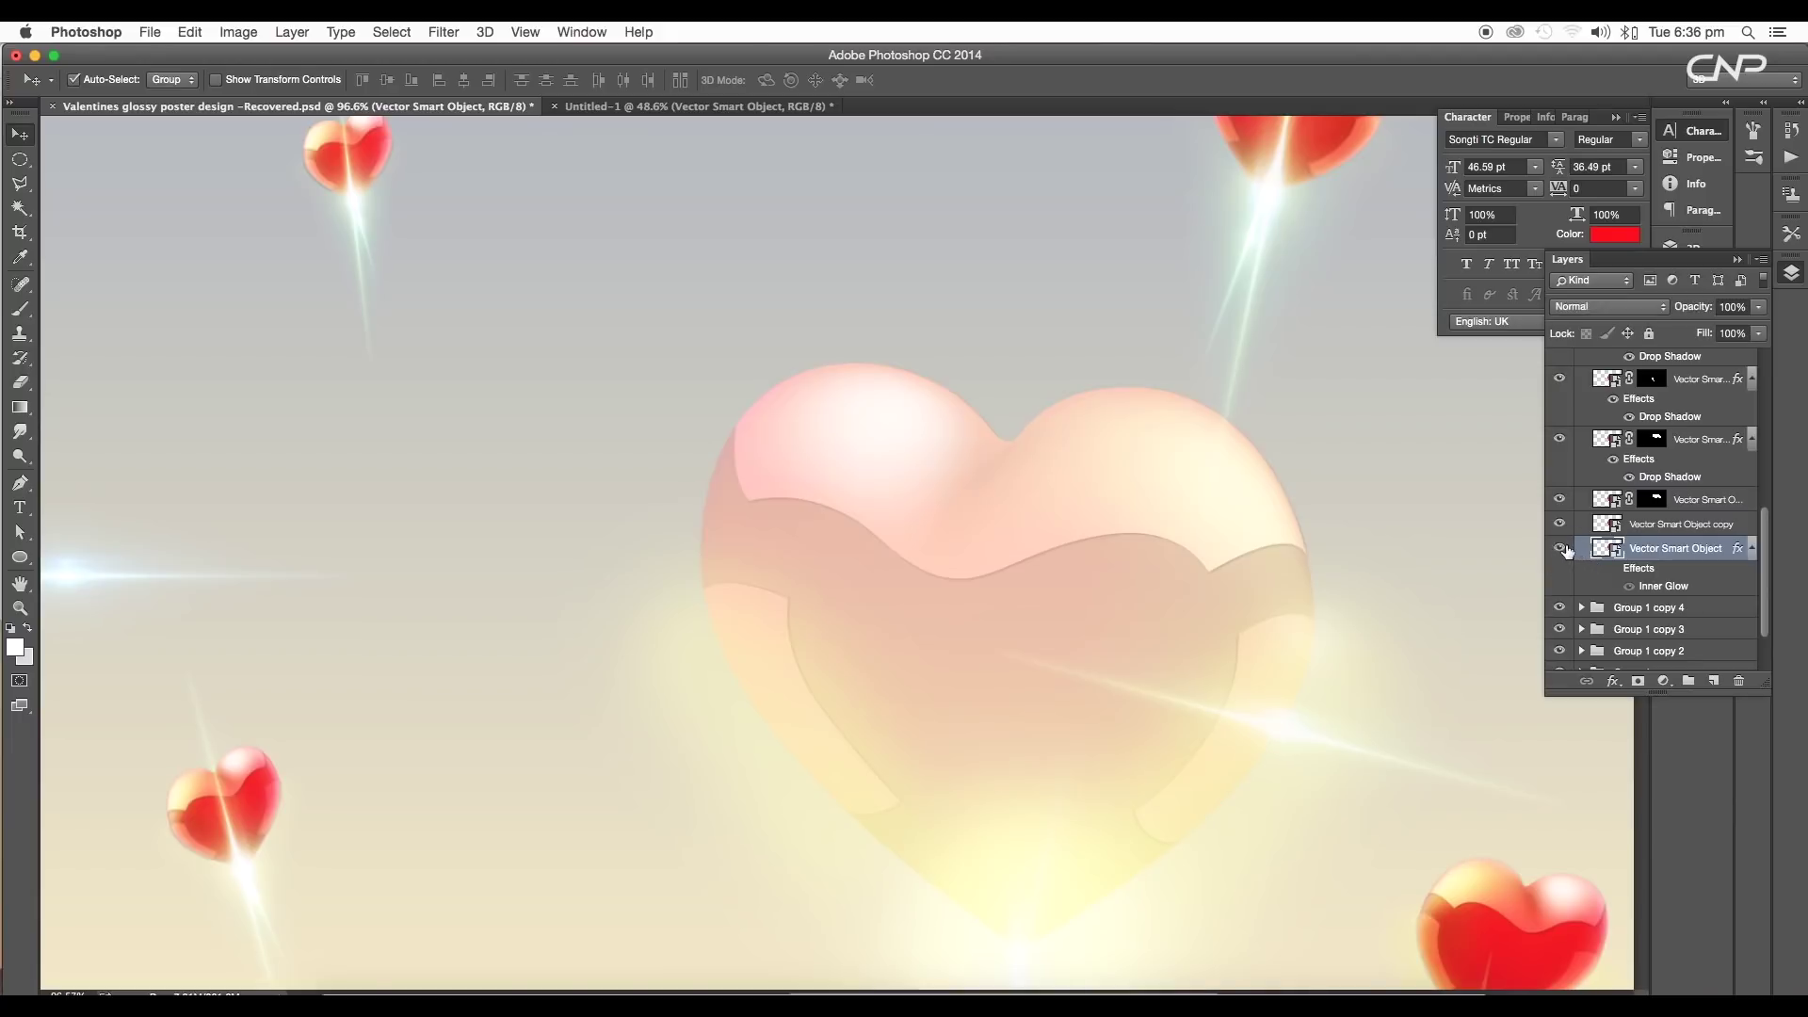
{"action": "left_click", "coordinate": [1559, 548]}
{"action": "left_click", "coordinate": [1655, 524]}
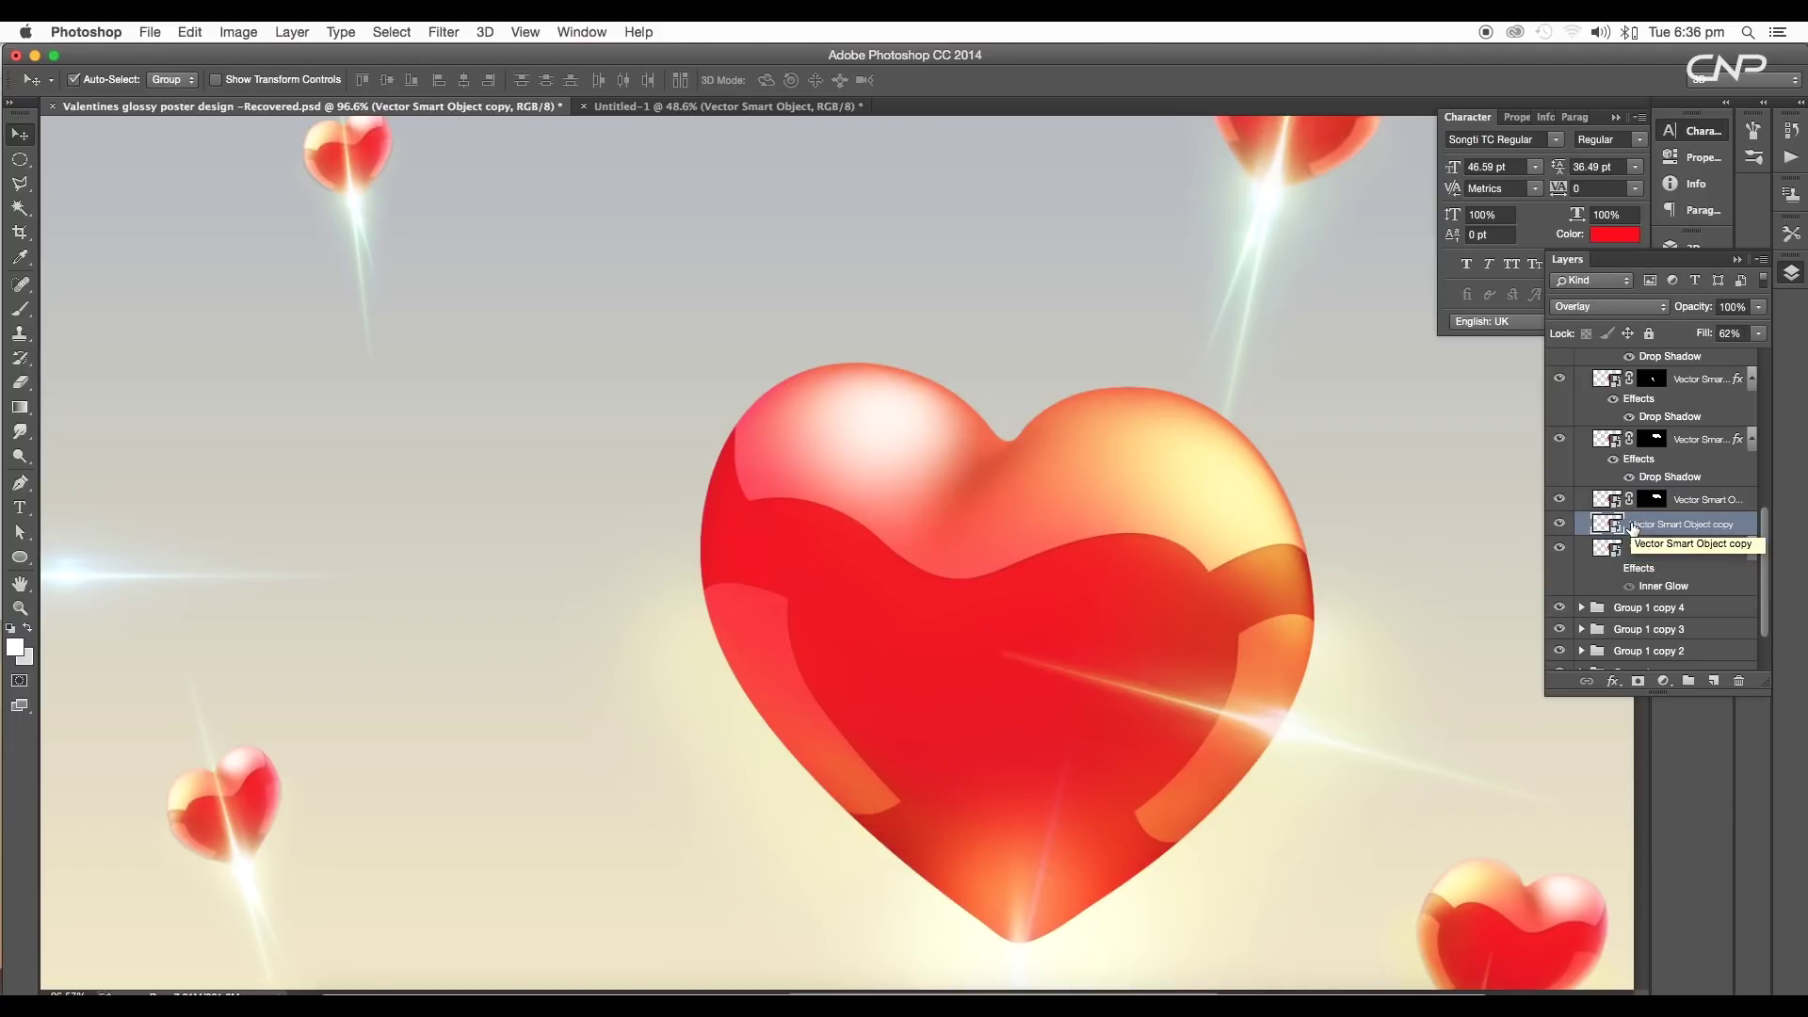
{"action": "left_click", "coordinate": [1559, 525]}
{"action": "left_click", "coordinate": [1559, 524]}
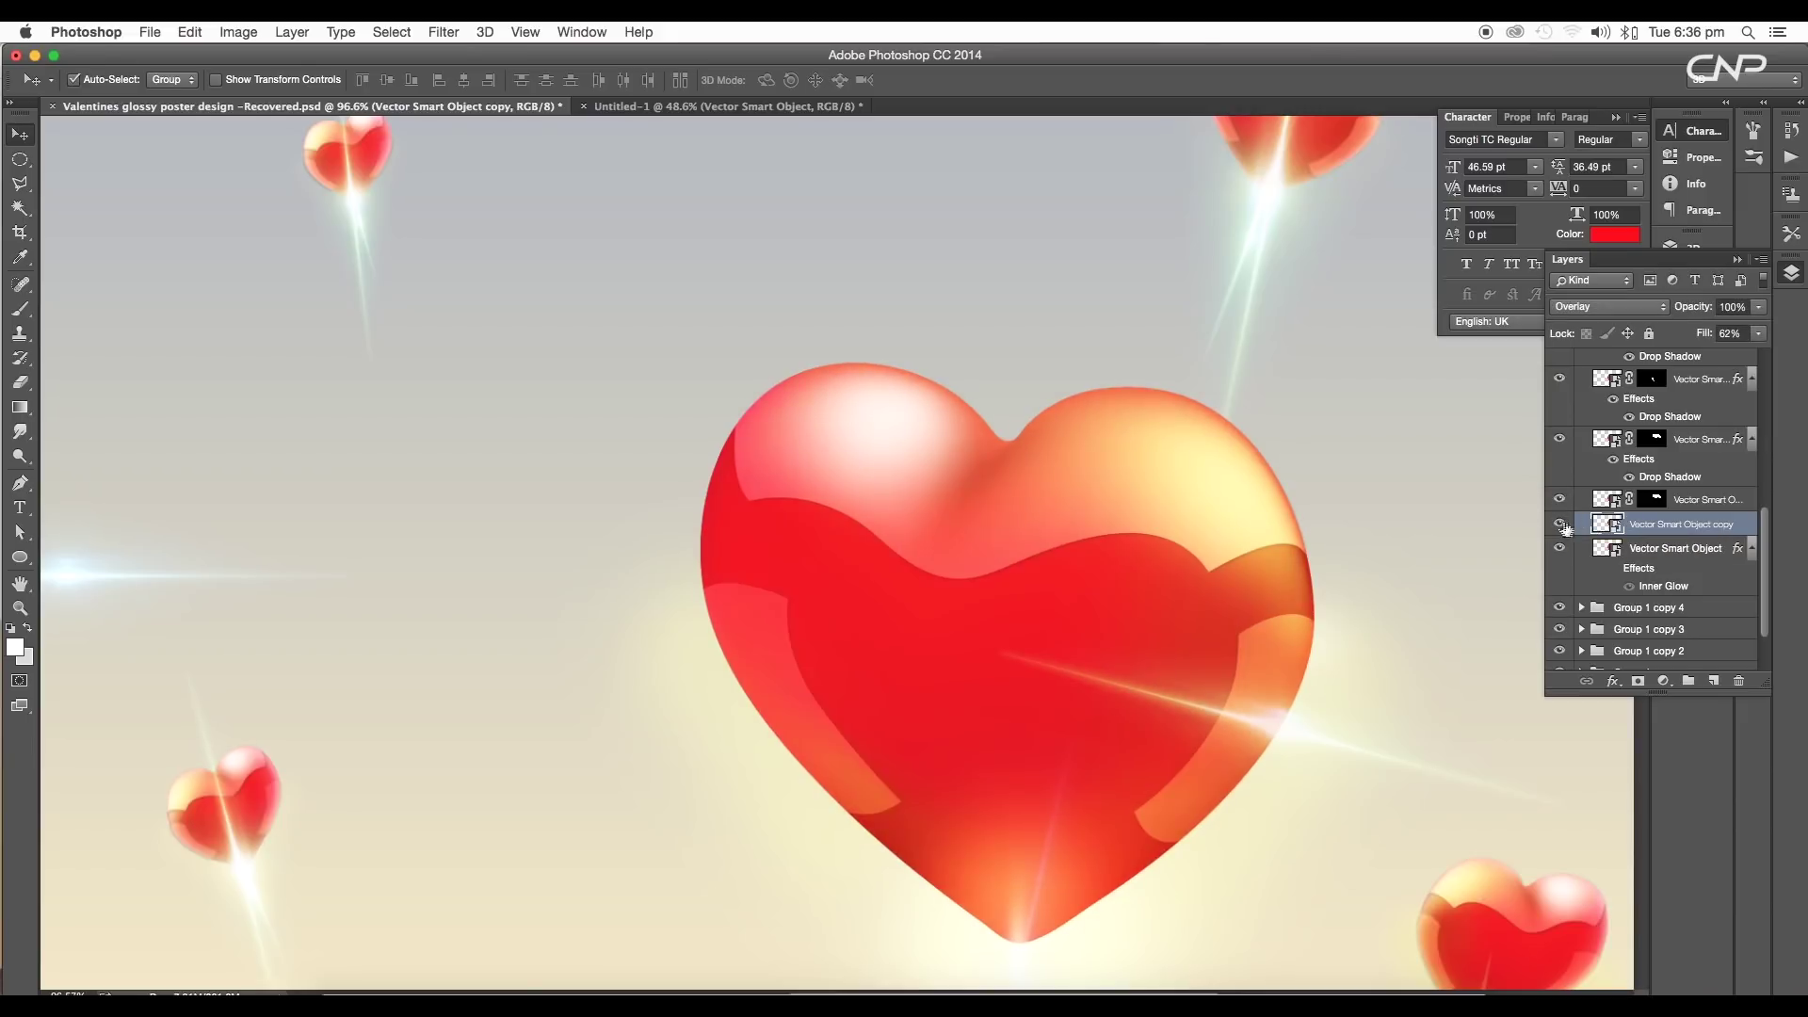
{"action": "left_click", "coordinate": [1609, 504]}
{"action": "left_click", "coordinate": [1611, 441]}
{"action": "scroll", "coordinate": [1611, 441], "scroll_direction": "up", "scroll_amount": 1}
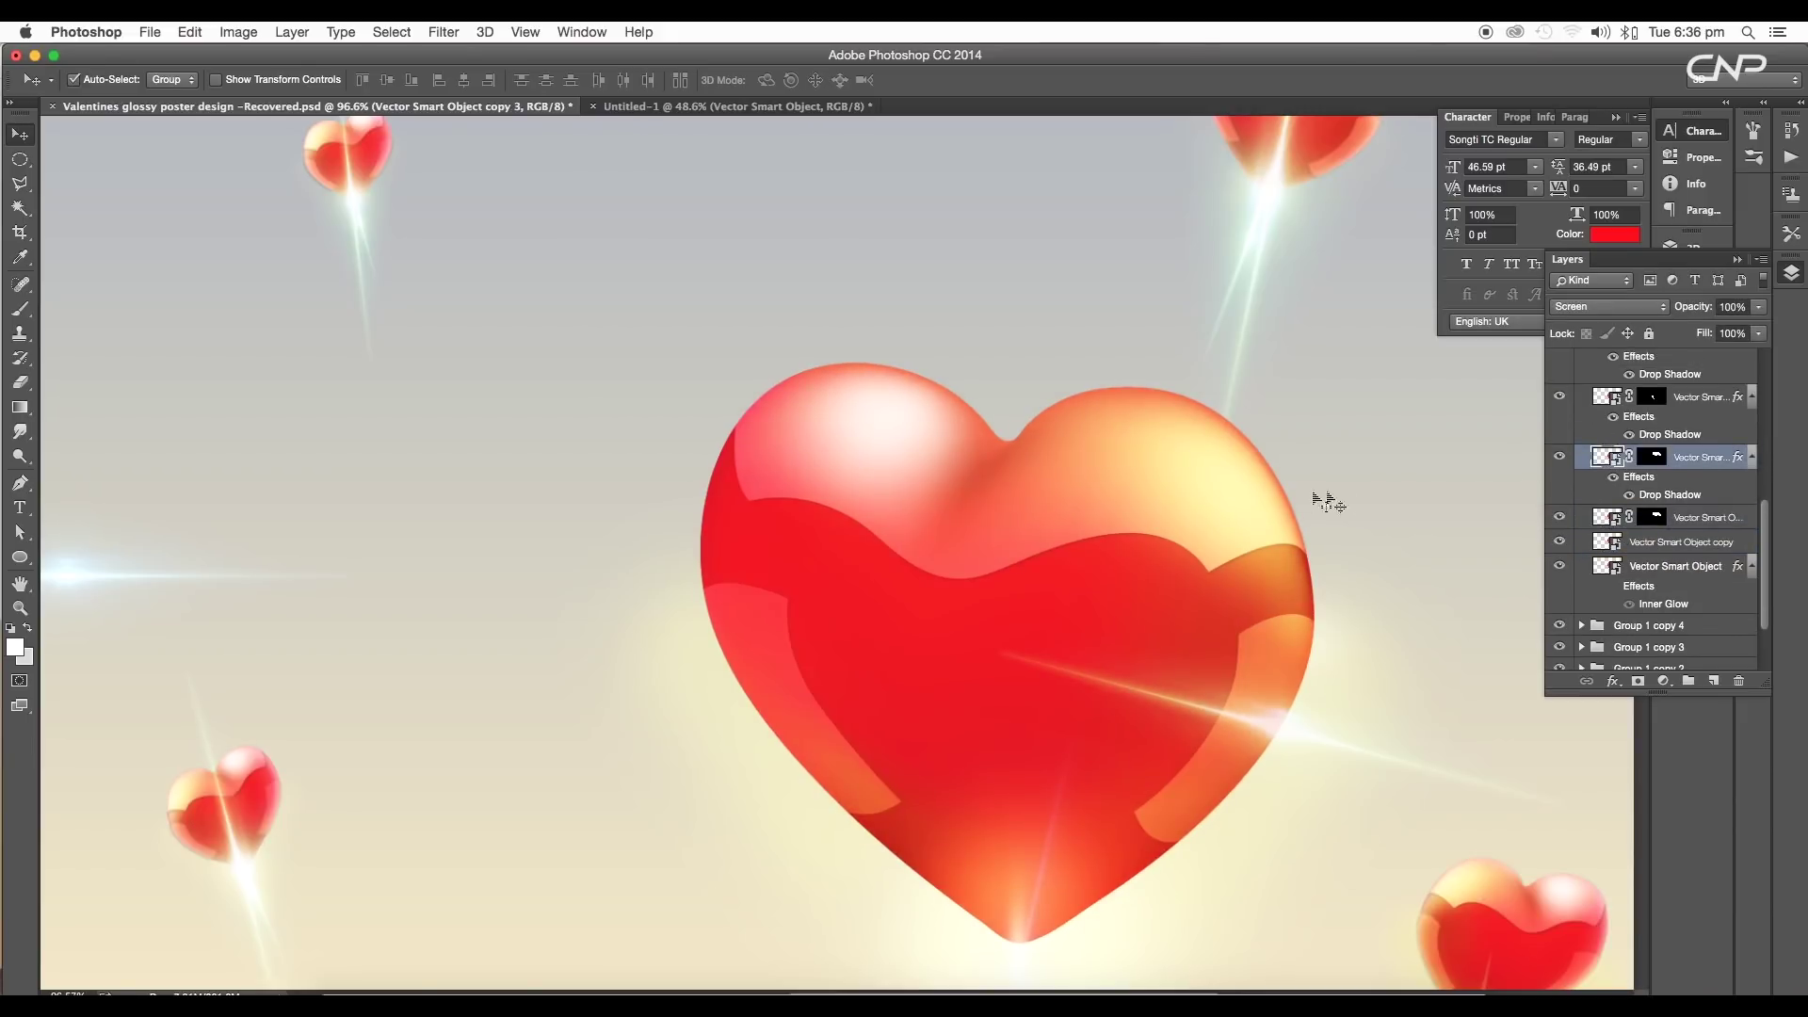
Toggle Layer 1, Layer 2, Layer 3 and the origin-of-the-universe layer off and on in the finished poster to examine each glow's effect.
{"action": "left_click", "coordinate": [1651, 396]}
{"action": "scroll", "coordinate": [1643, 428], "scroll_direction": "up", "scroll_amount": 5}
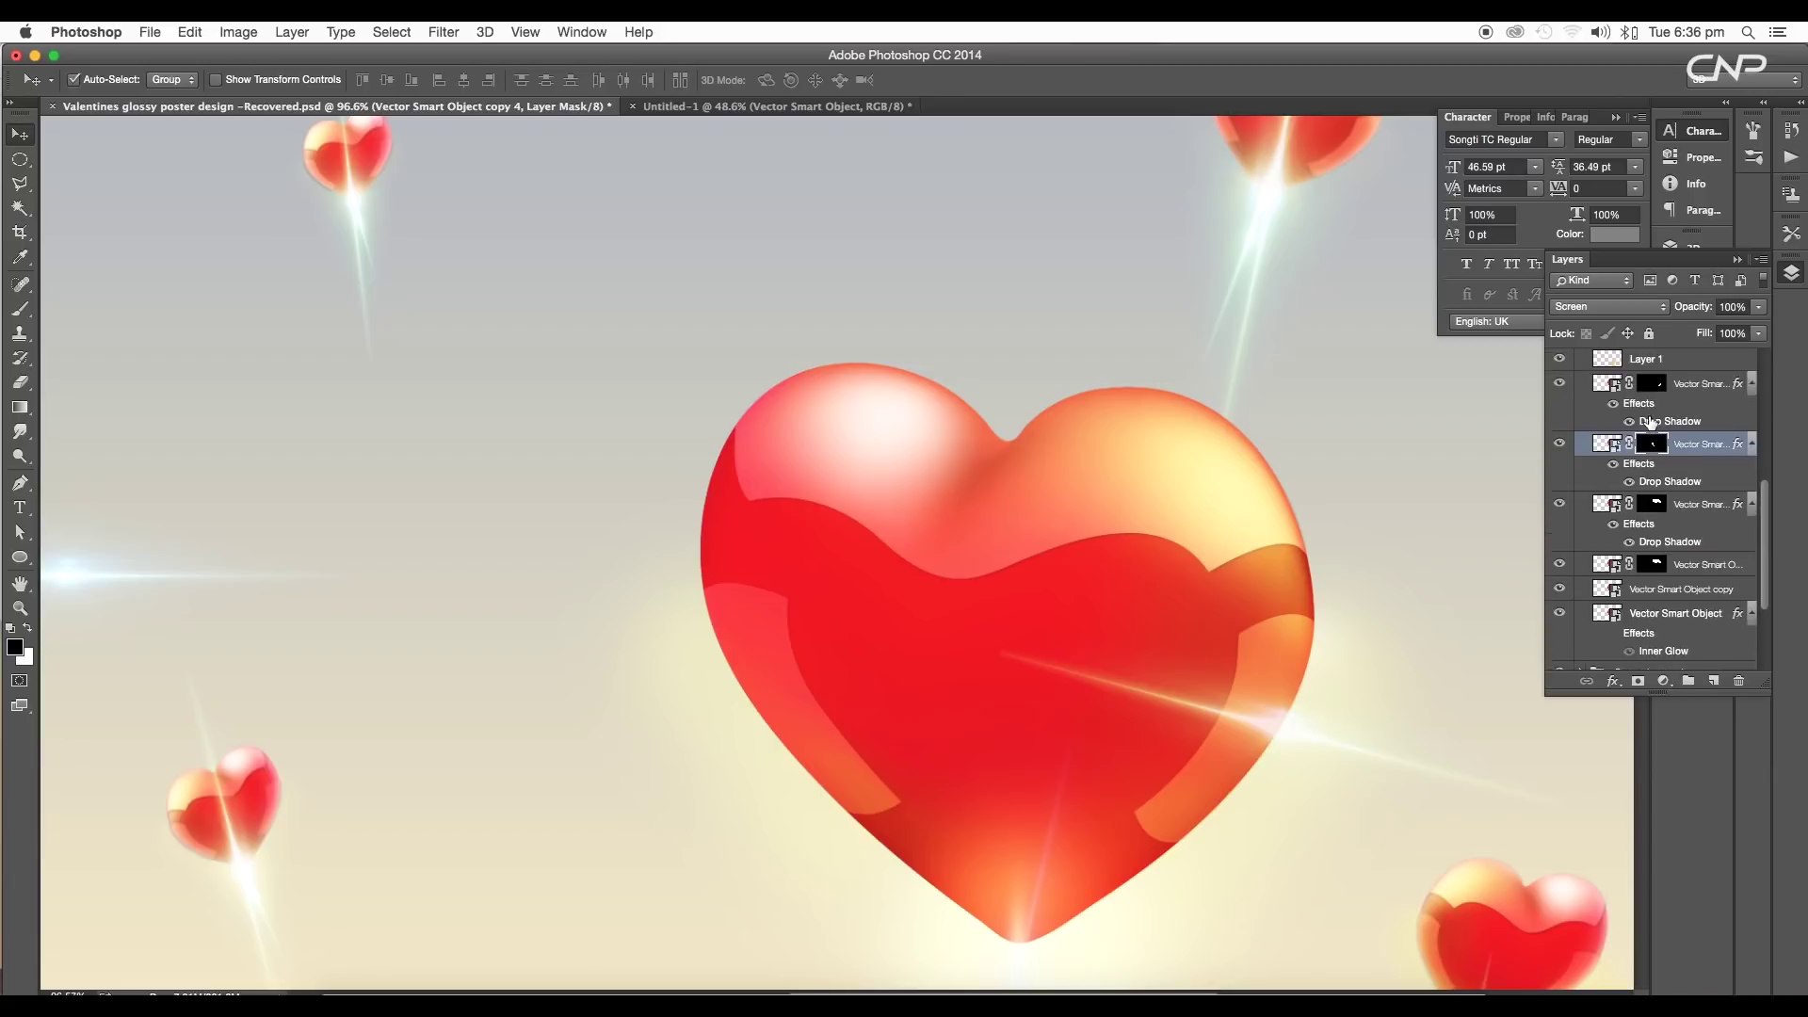
{"action": "left_click", "coordinate": [1615, 446]}
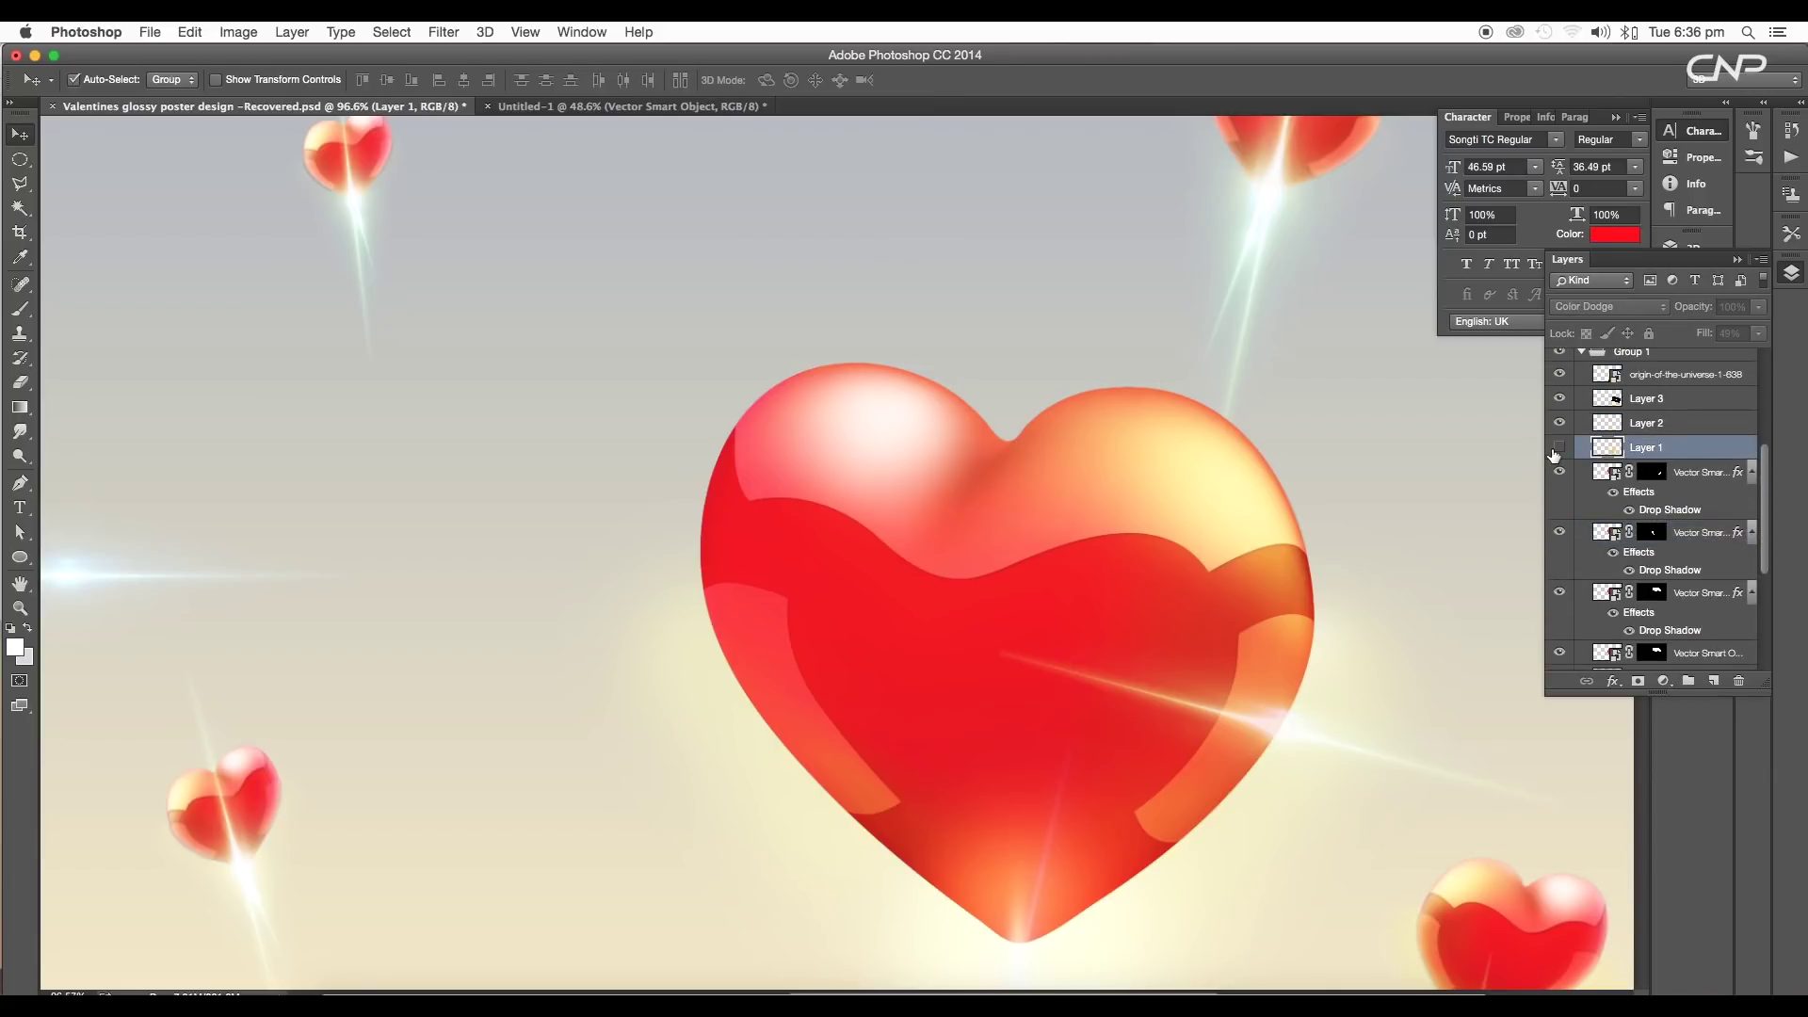
{"action": "left_click", "coordinate": [1558, 448]}
{"action": "left_click", "coordinate": [1558, 448]}
{"action": "left_click", "coordinate": [1559, 425]}
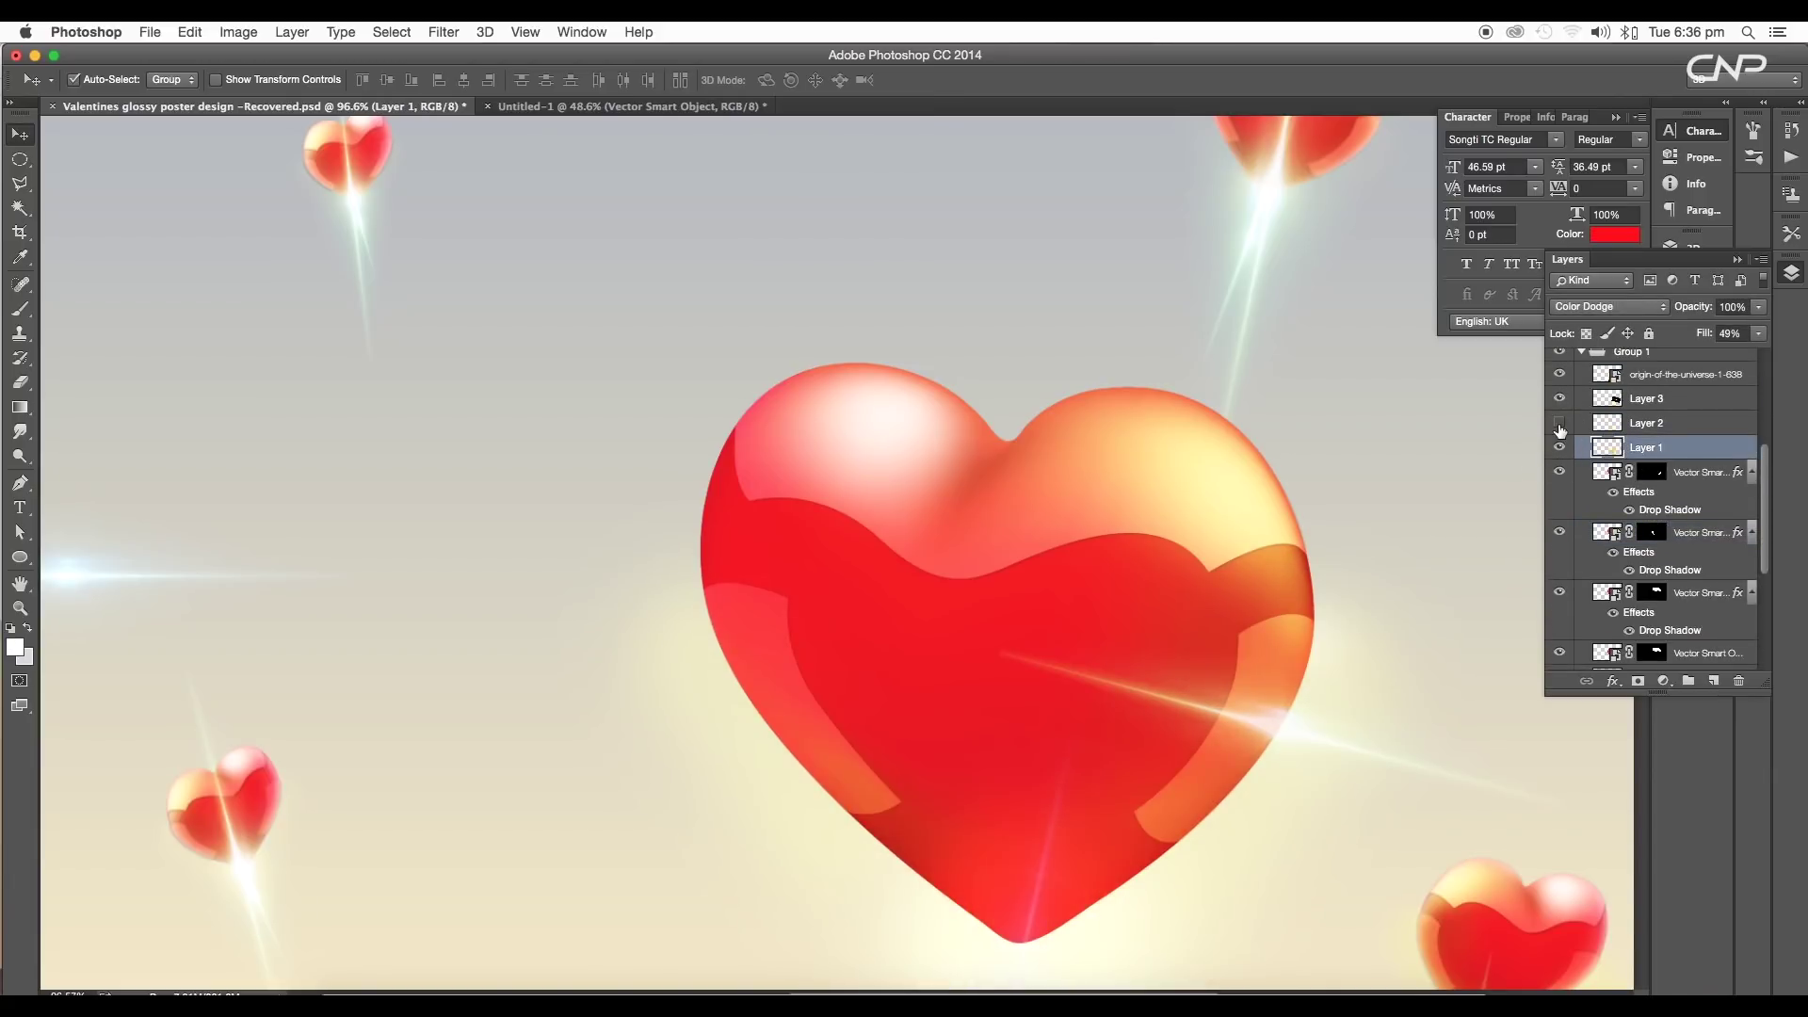
{"action": "left_click", "coordinate": [1559, 425]}
{"action": "left_click", "coordinate": [1559, 399]}
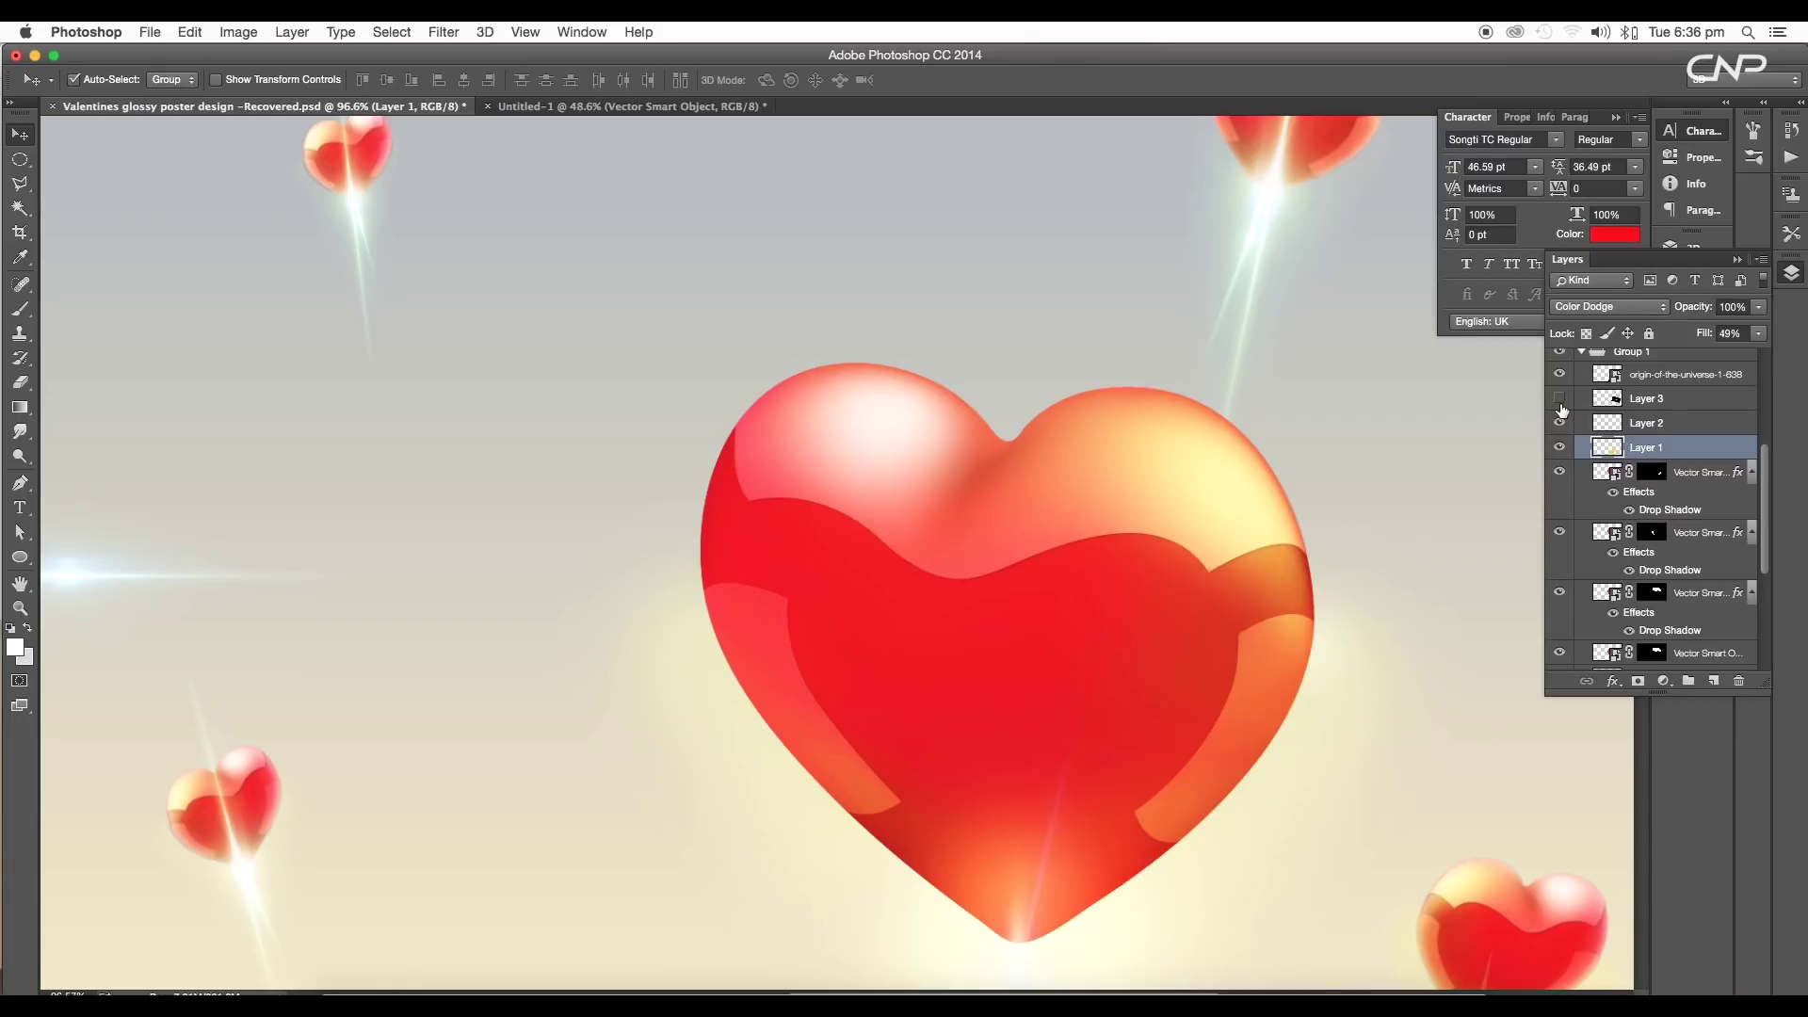
{"action": "left_click", "coordinate": [1560, 398]}
{"action": "left_click", "coordinate": [1559, 374]}
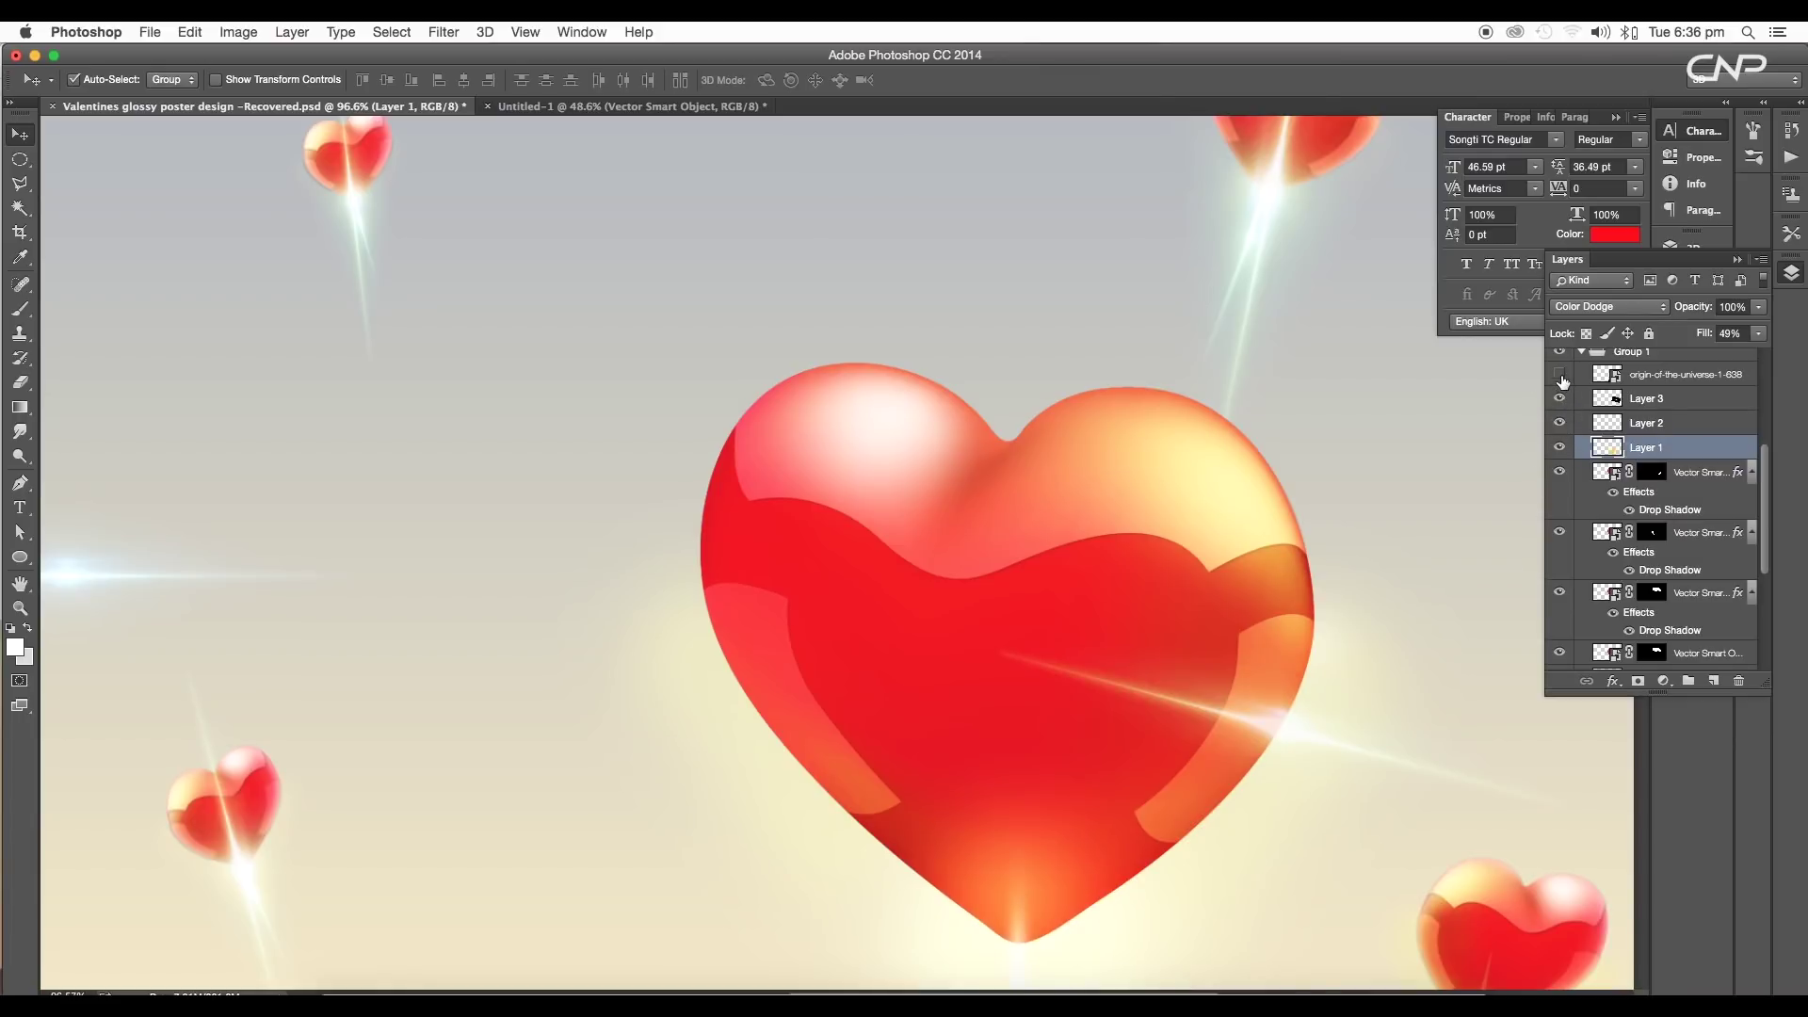
{"action": "left_click", "coordinate": [1559, 374]}
{"action": "scroll", "coordinate": [1142, 682], "scroll_direction": "down", "scroll_amount": 5}
{"action": "scroll", "coordinate": [1142, 682], "scroll_direction": "up", "scroll_amount": 2}
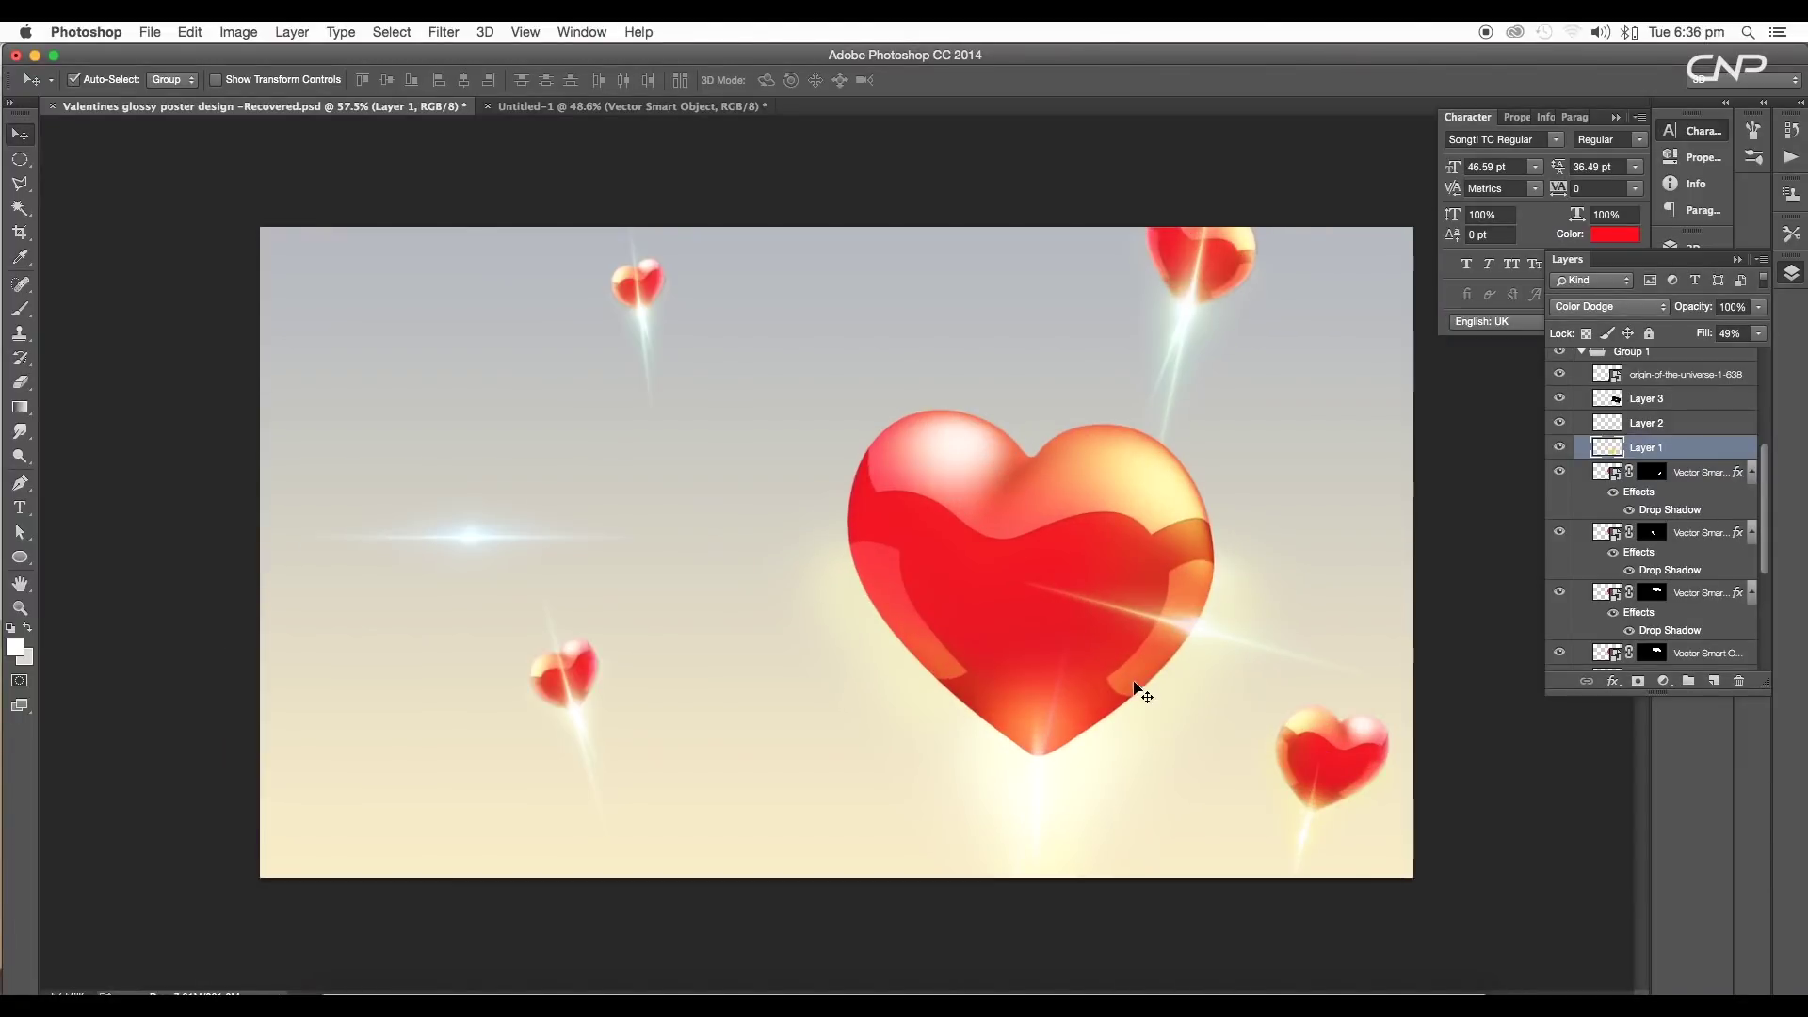
Switch to the Untitled-1 document and scale the heart smart object up slightly.
{"action": "left_click", "coordinate": [554, 110]}
{"action": "key", "text": "super+t"}
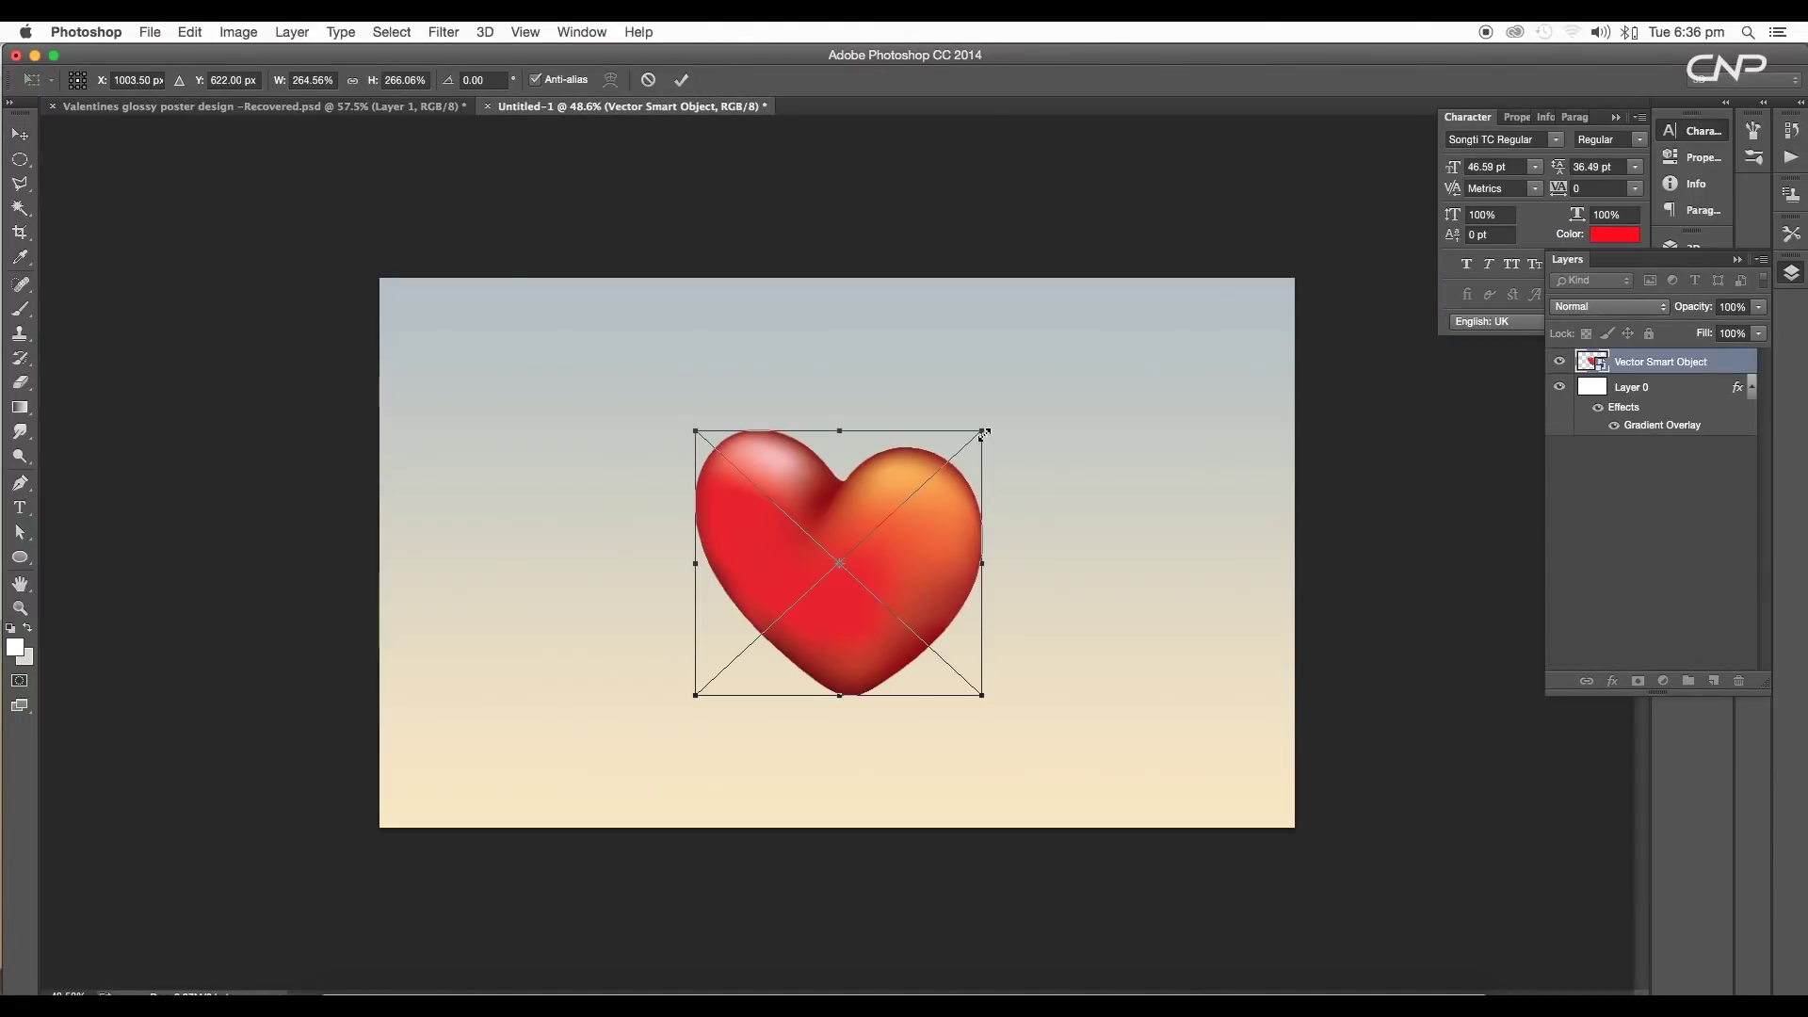
{"action": "left_click_drag", "start_coordinate": [984, 432], "coordinate": [998, 422]}
{"action": "key", "text": "Return"}
Duplicate the heart smart object and set the copy's blending mode to Overlay.
{"action": "left_click_drag", "start_coordinate": [1660, 363], "coordinate": [1712, 682]}
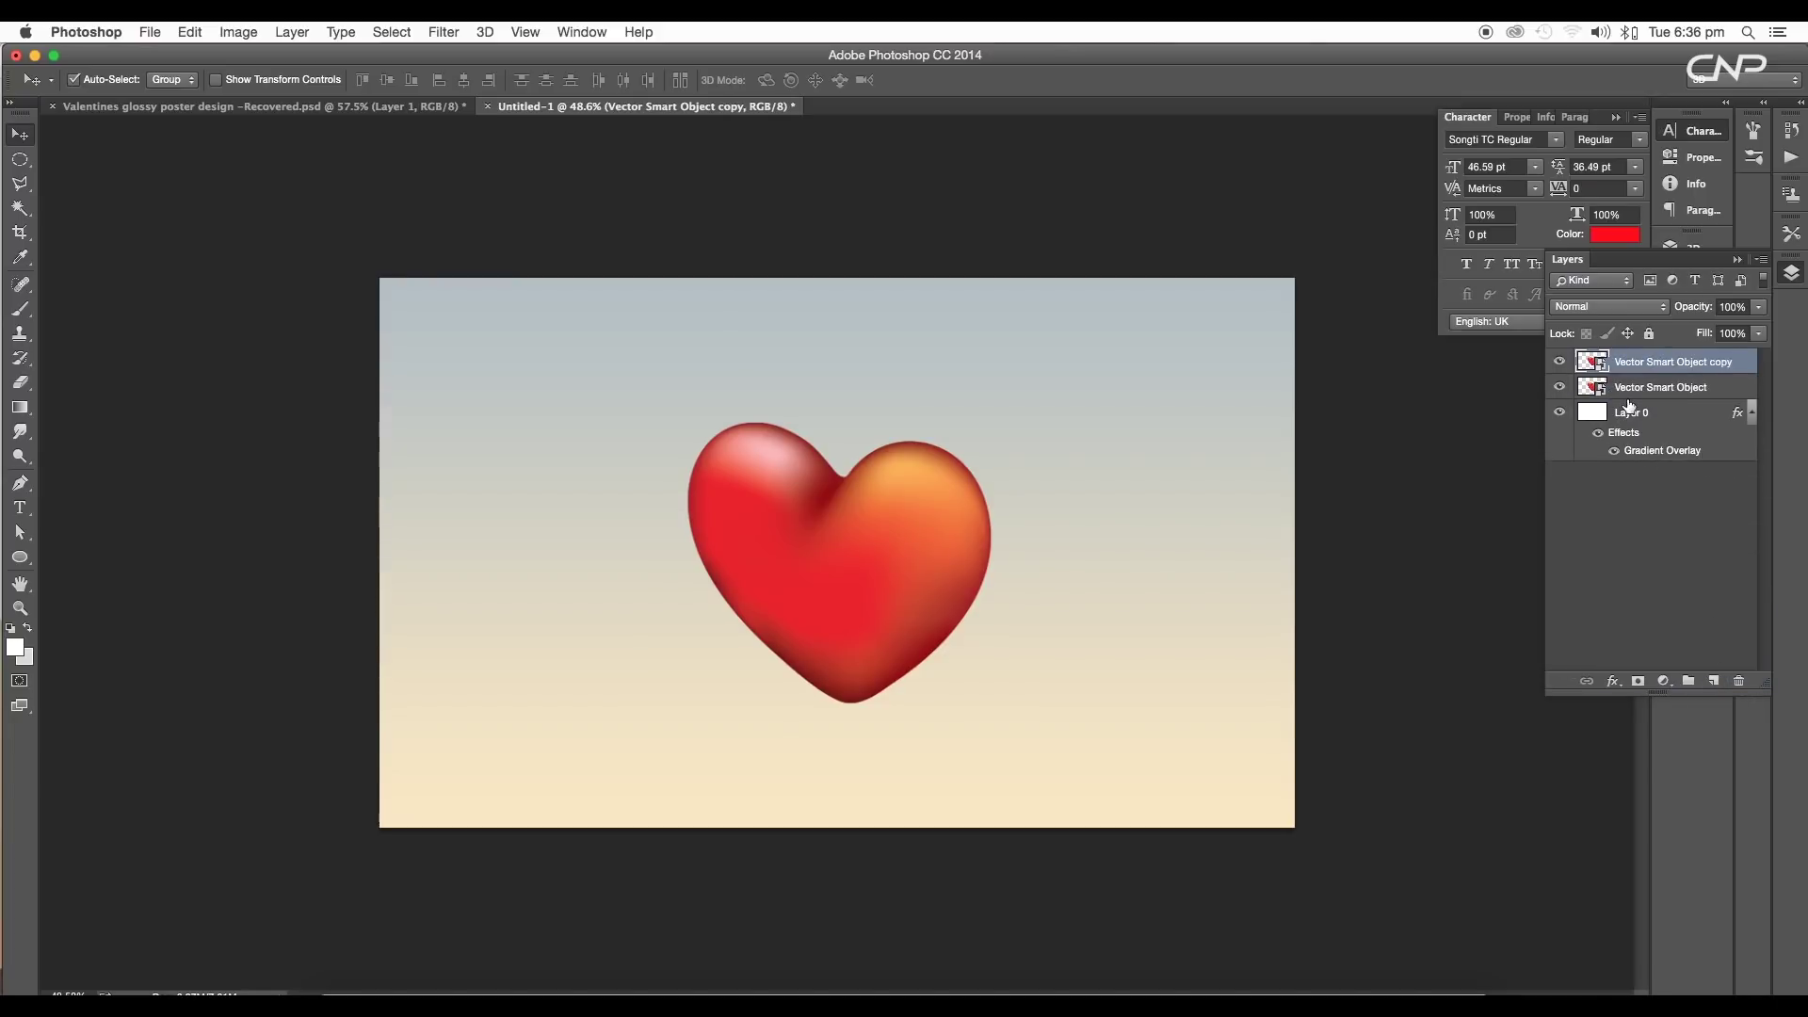
{"action": "left_click", "coordinate": [1648, 307]}
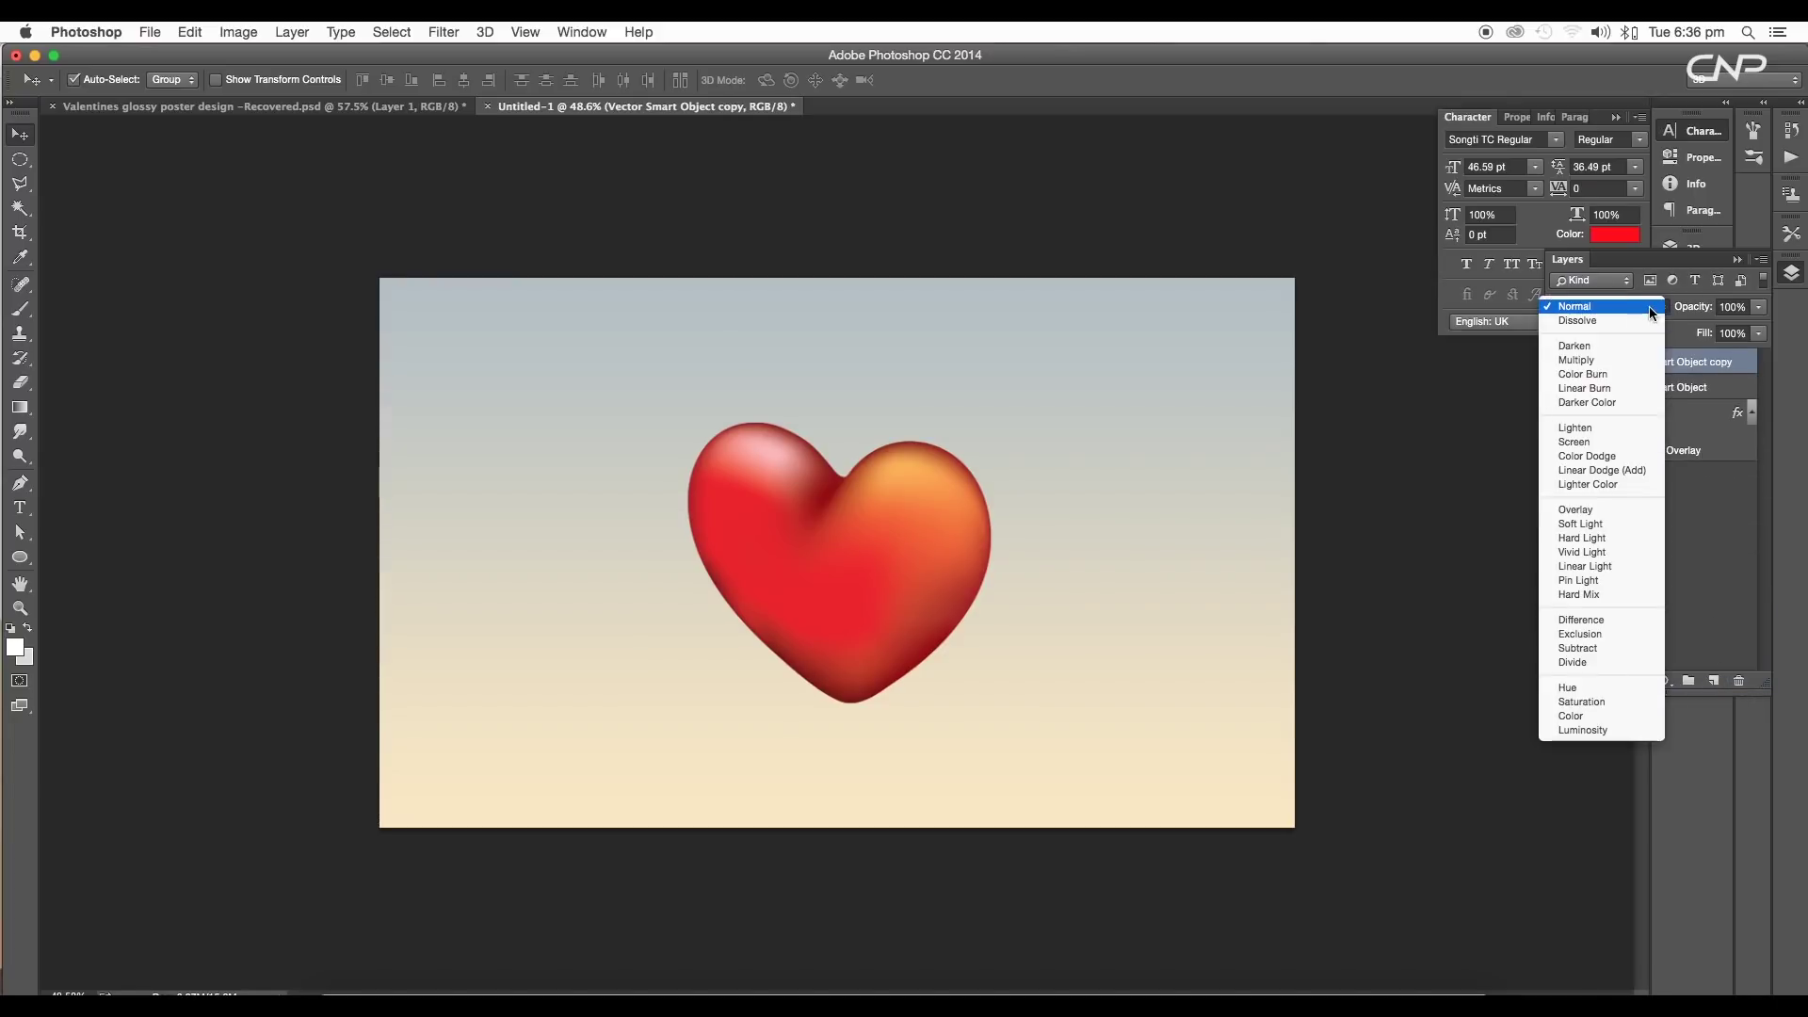
{"action": "left_click", "coordinate": [1597, 513]}
{"action": "scroll", "coordinate": [847, 591], "scroll_direction": "up", "scroll_amount": 5}
{"action": "scroll", "coordinate": [847, 591], "scroll_direction": "down", "scroll_amount": 5}
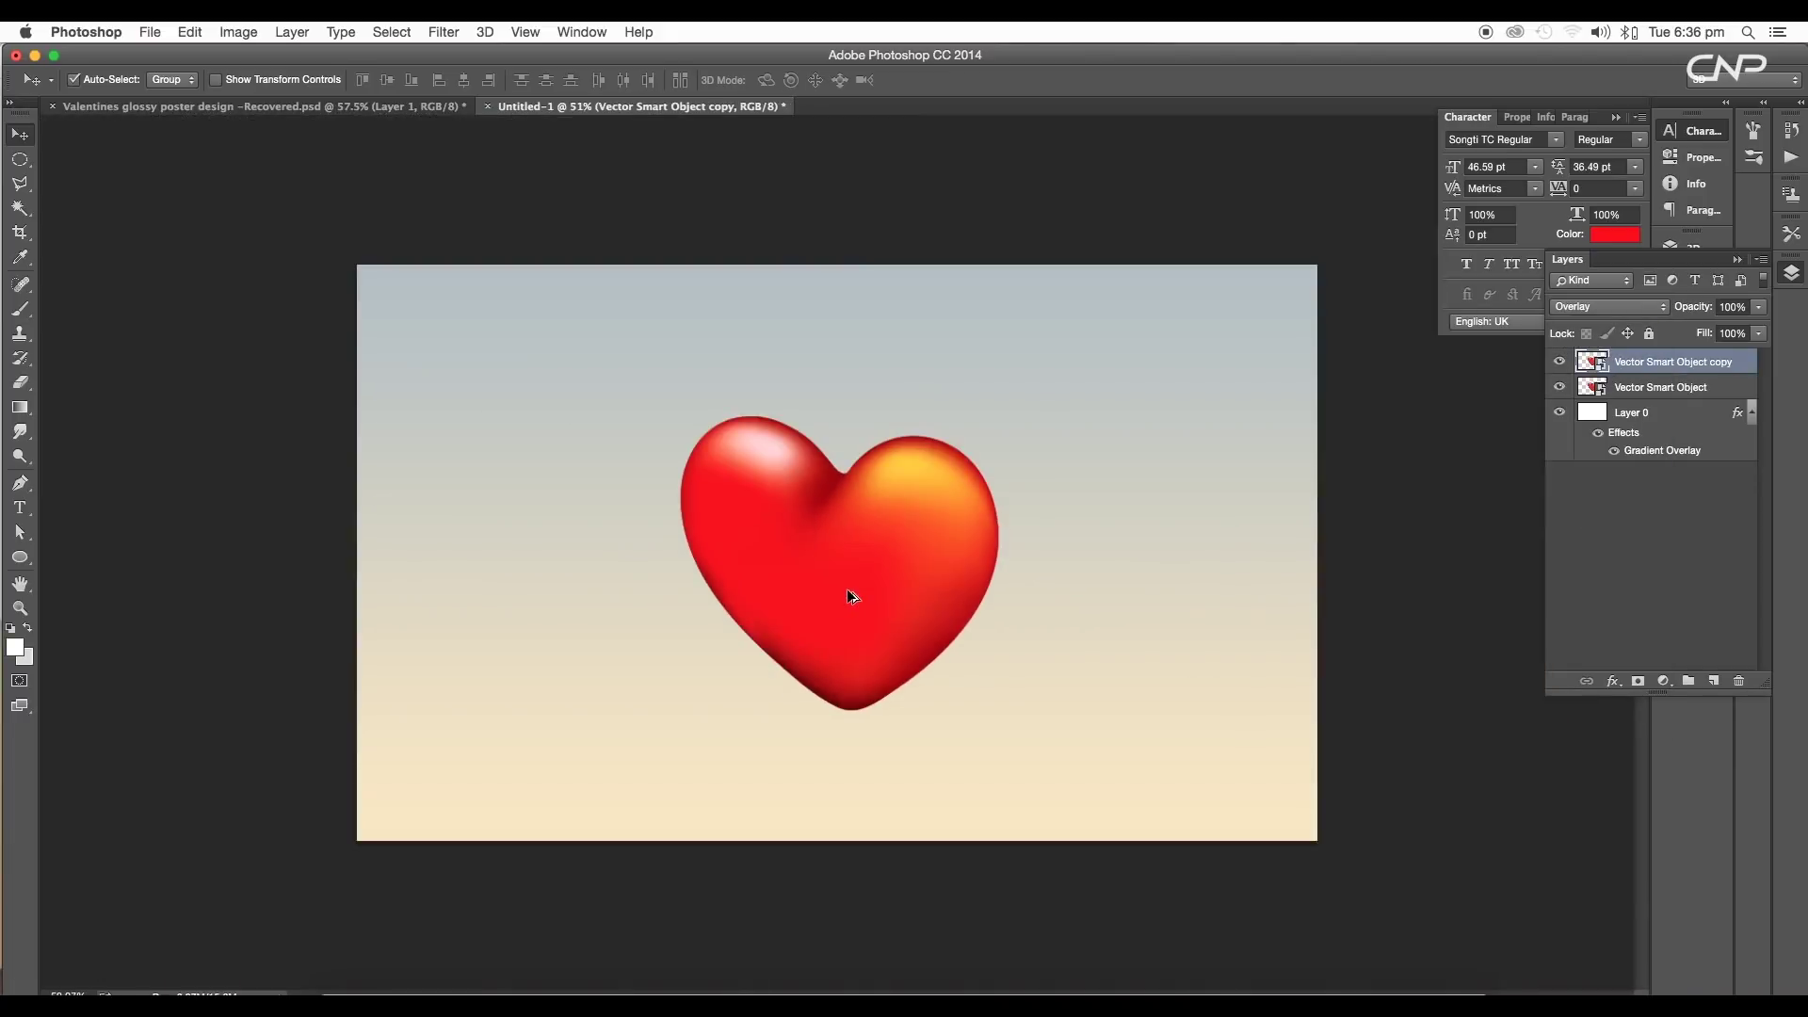
{"action": "scroll", "coordinate": [847, 591], "scroll_direction": "up", "scroll_amount": 5}
Lower the Overlay heart's fill to 79%, and duplicate it with the new copy's blending mode set to Screen.
{"action": "left_click_drag", "start_coordinate": [1755, 337], "coordinate": [1713, 680]}
{"action": "scroll", "coordinate": [998, 482], "scroll_direction": "down", "scroll_amount": 5}
{"action": "scroll", "coordinate": [986, 489], "scroll_direction": "up", "scroll_amount": 2}
{"action": "left_click", "coordinate": [1650, 366]}
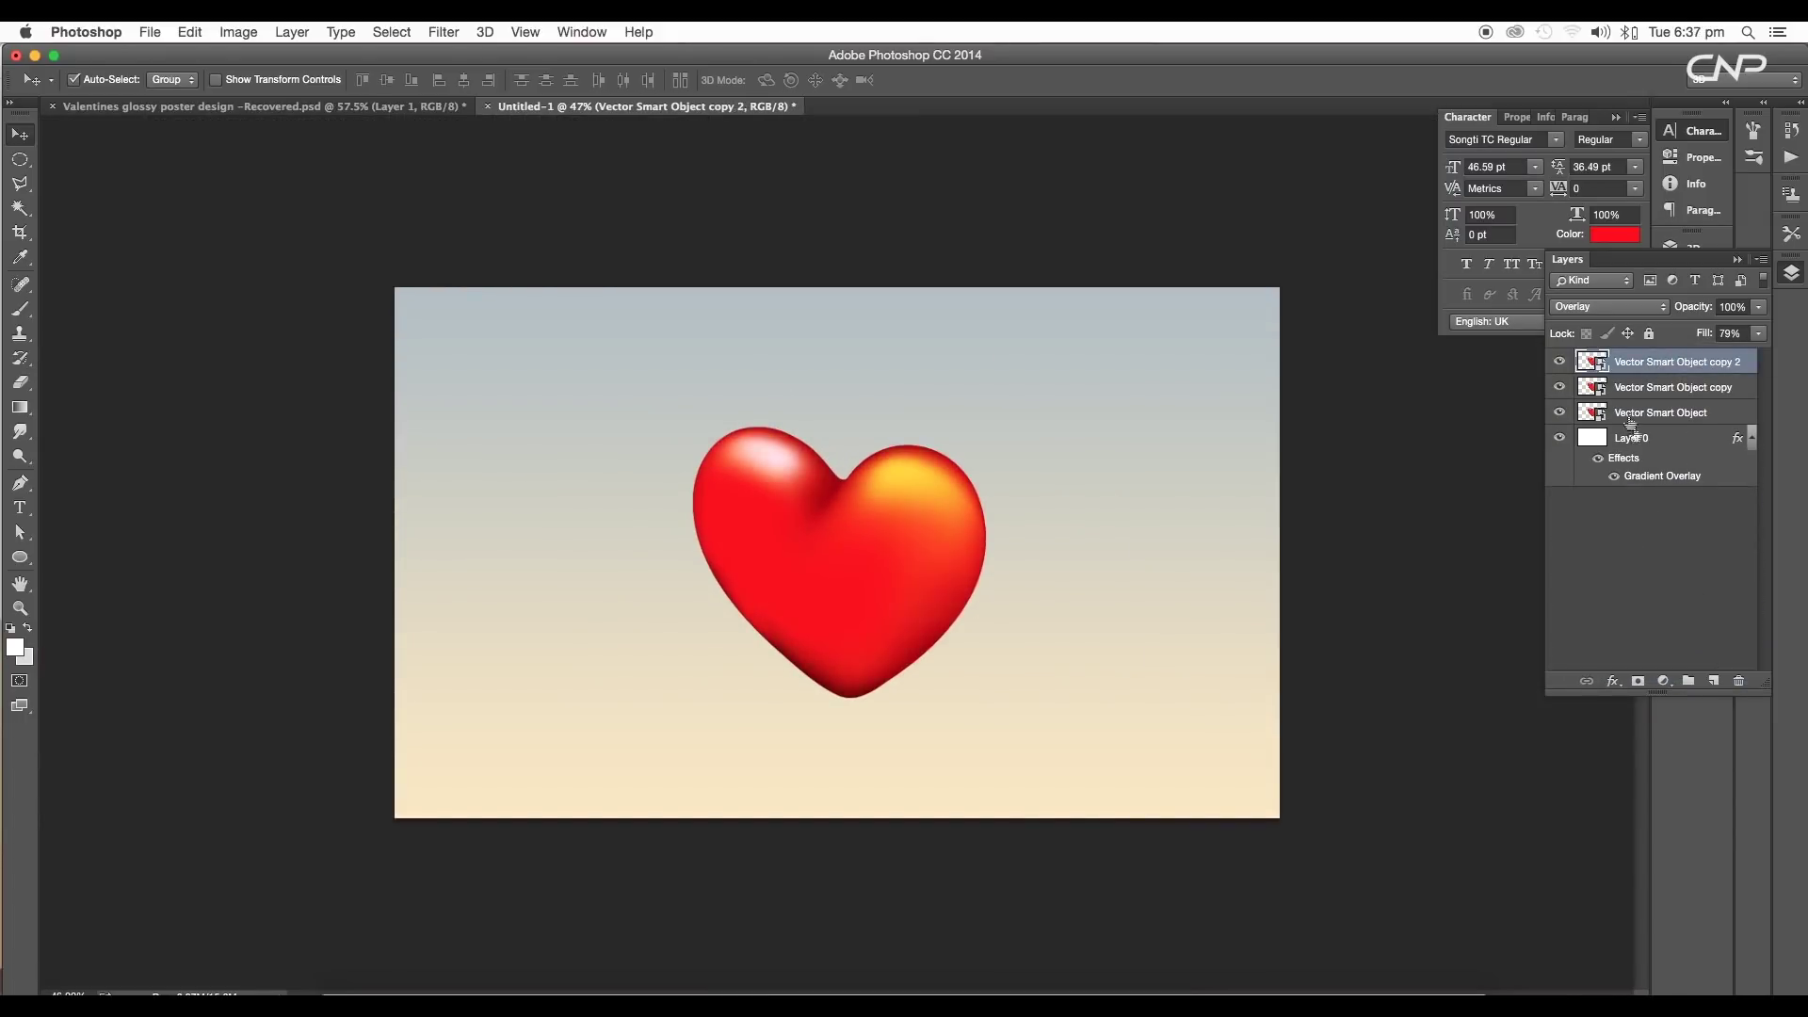
{"action": "left_click", "coordinate": [1620, 311]}
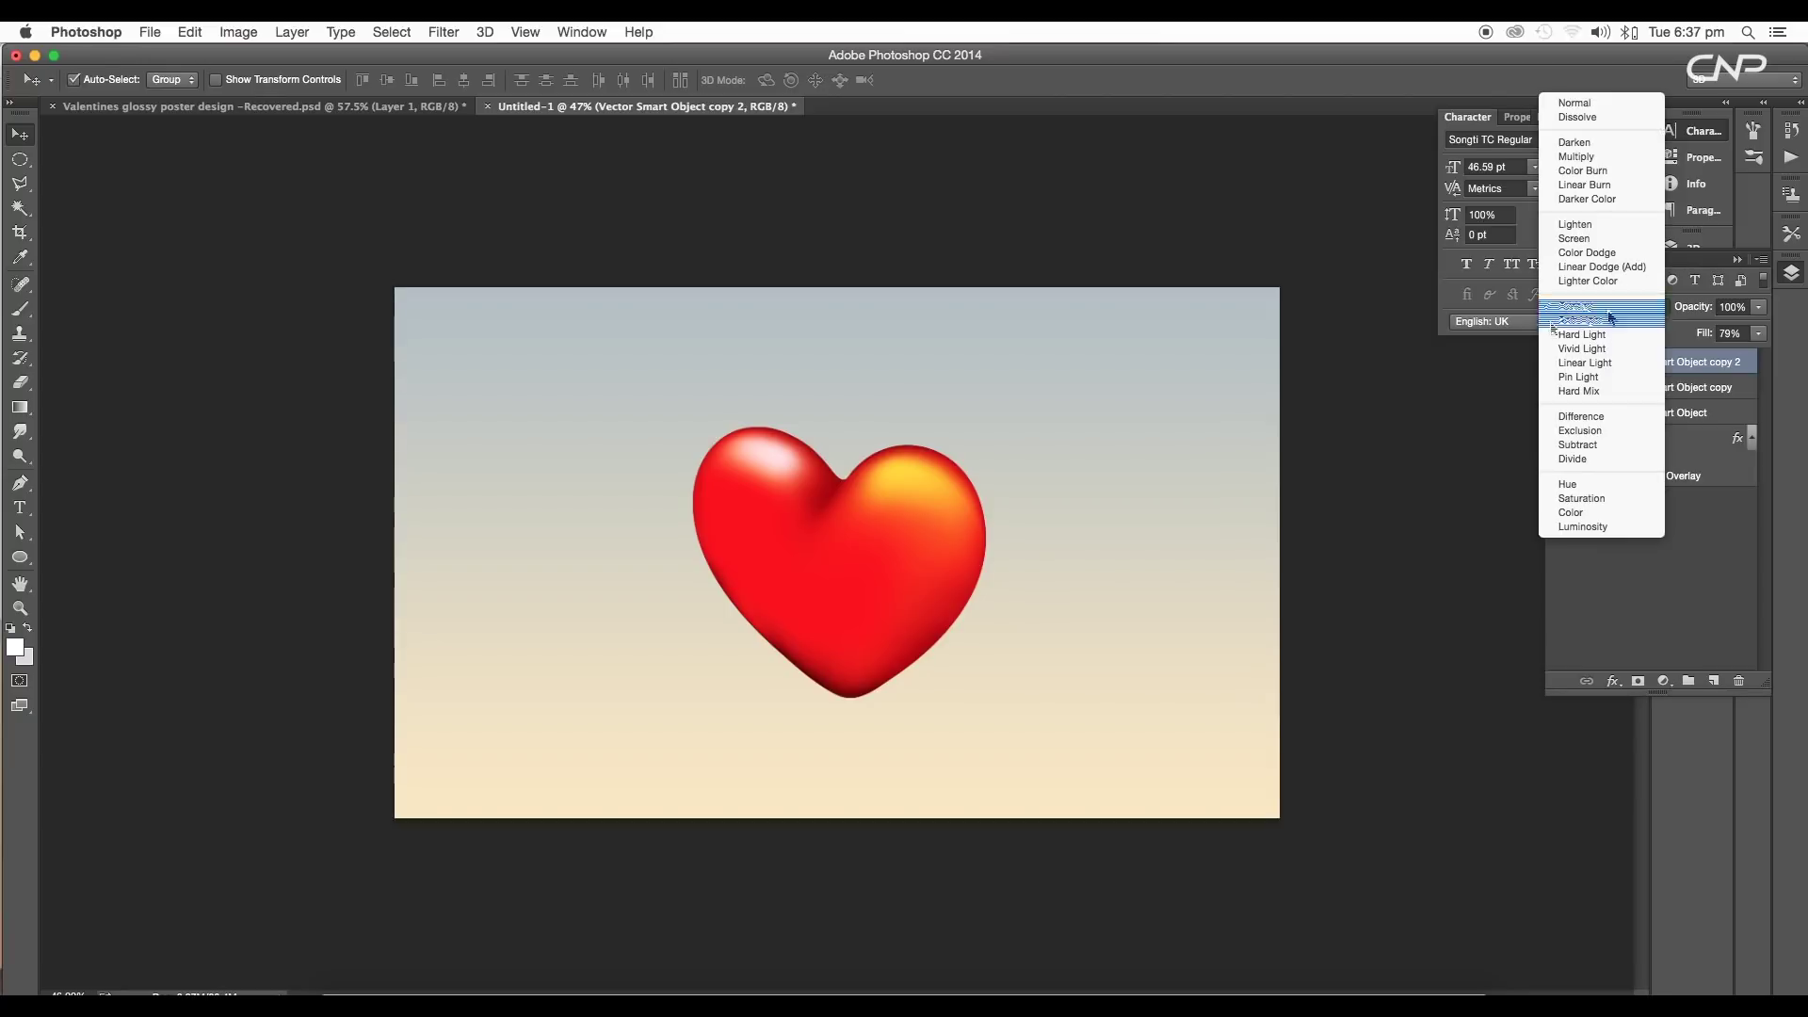
{"action": "left_click", "coordinate": [1607, 241]}
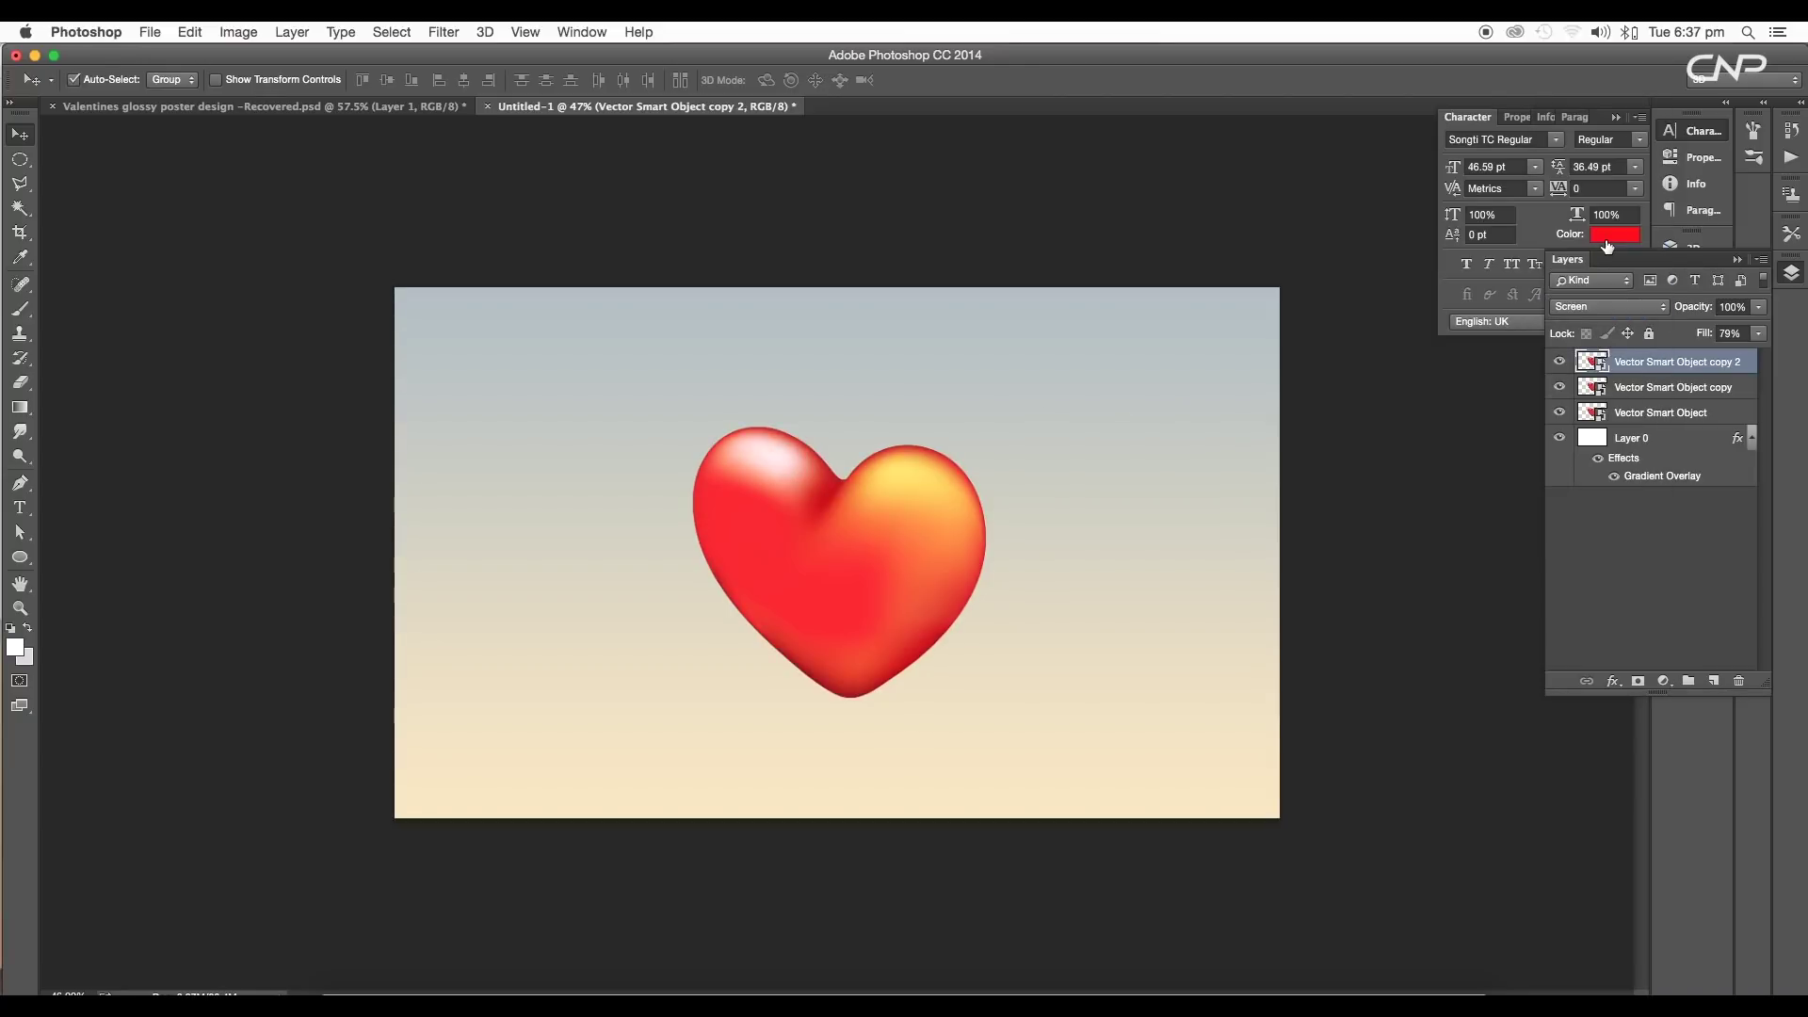
{"action": "scroll", "coordinate": [885, 512], "scroll_direction": "up", "scroll_amount": 3}
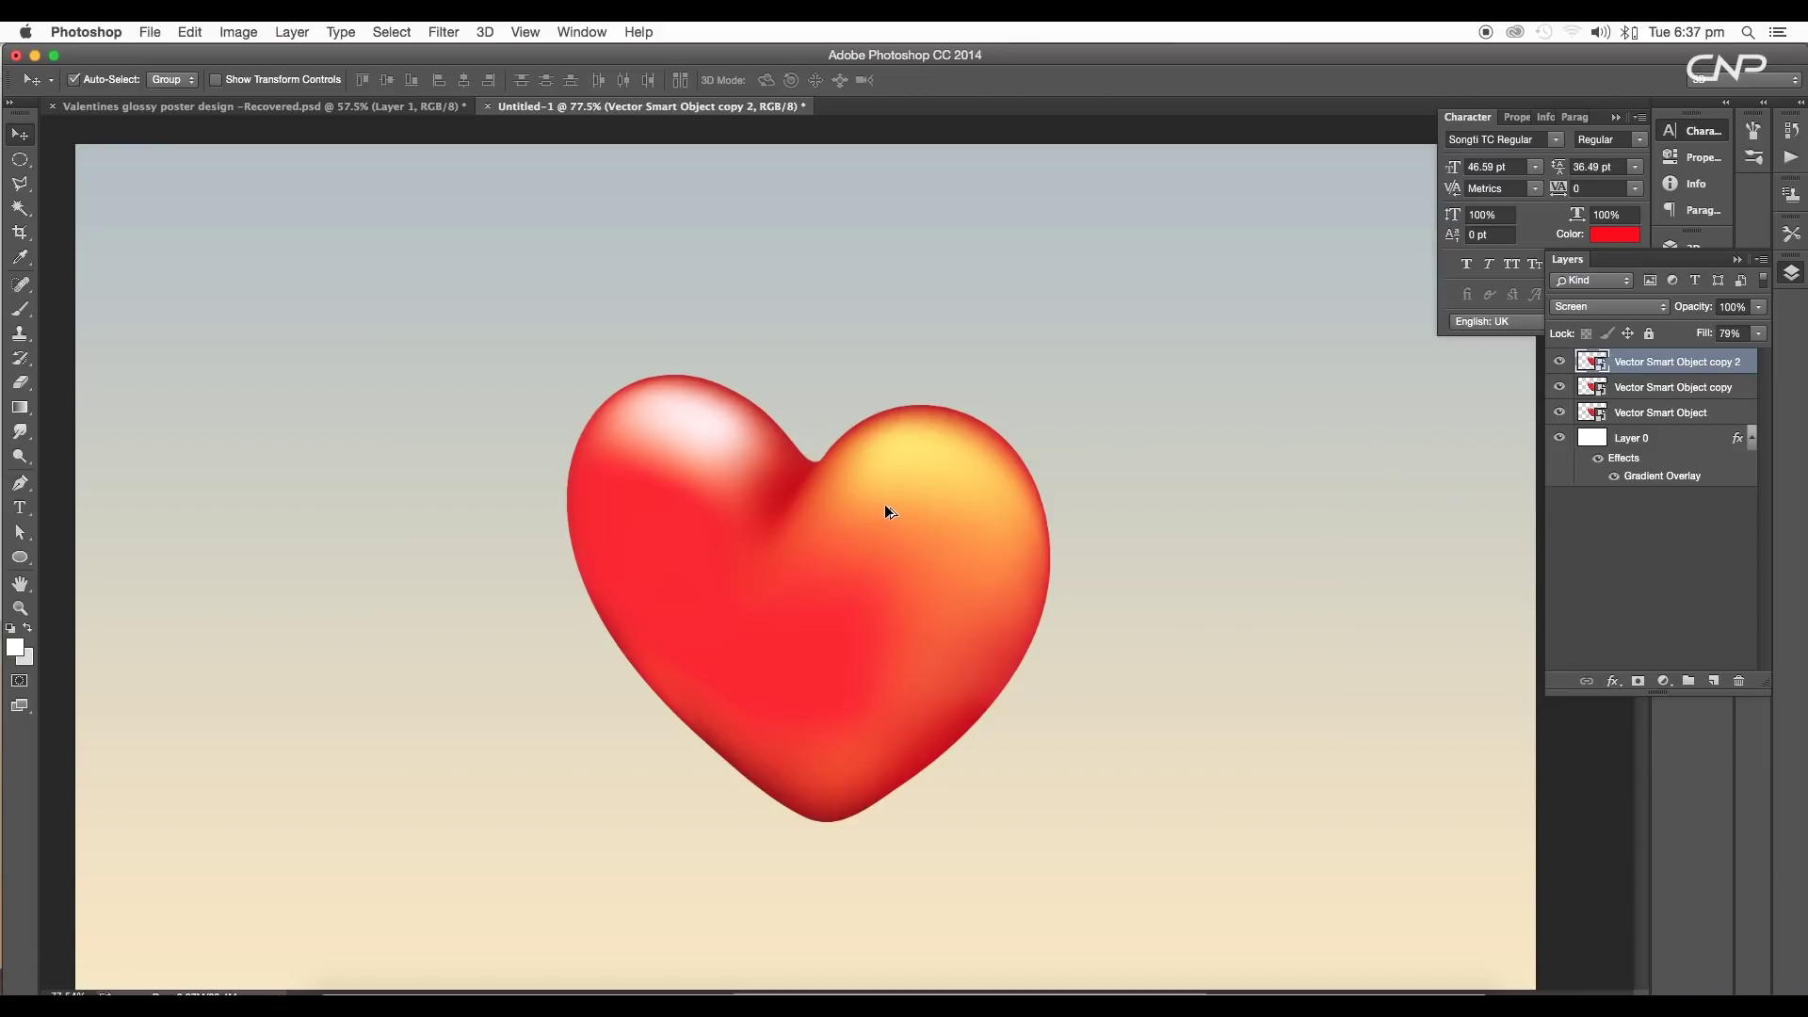
Check the blending mode of a masked highlight layer in the finished poster and return to the Untitled-1 document.
{"action": "left_click", "coordinate": [298, 106]}
{"action": "scroll", "coordinate": [1657, 565], "scroll_direction": "down", "scroll_amount": 5}
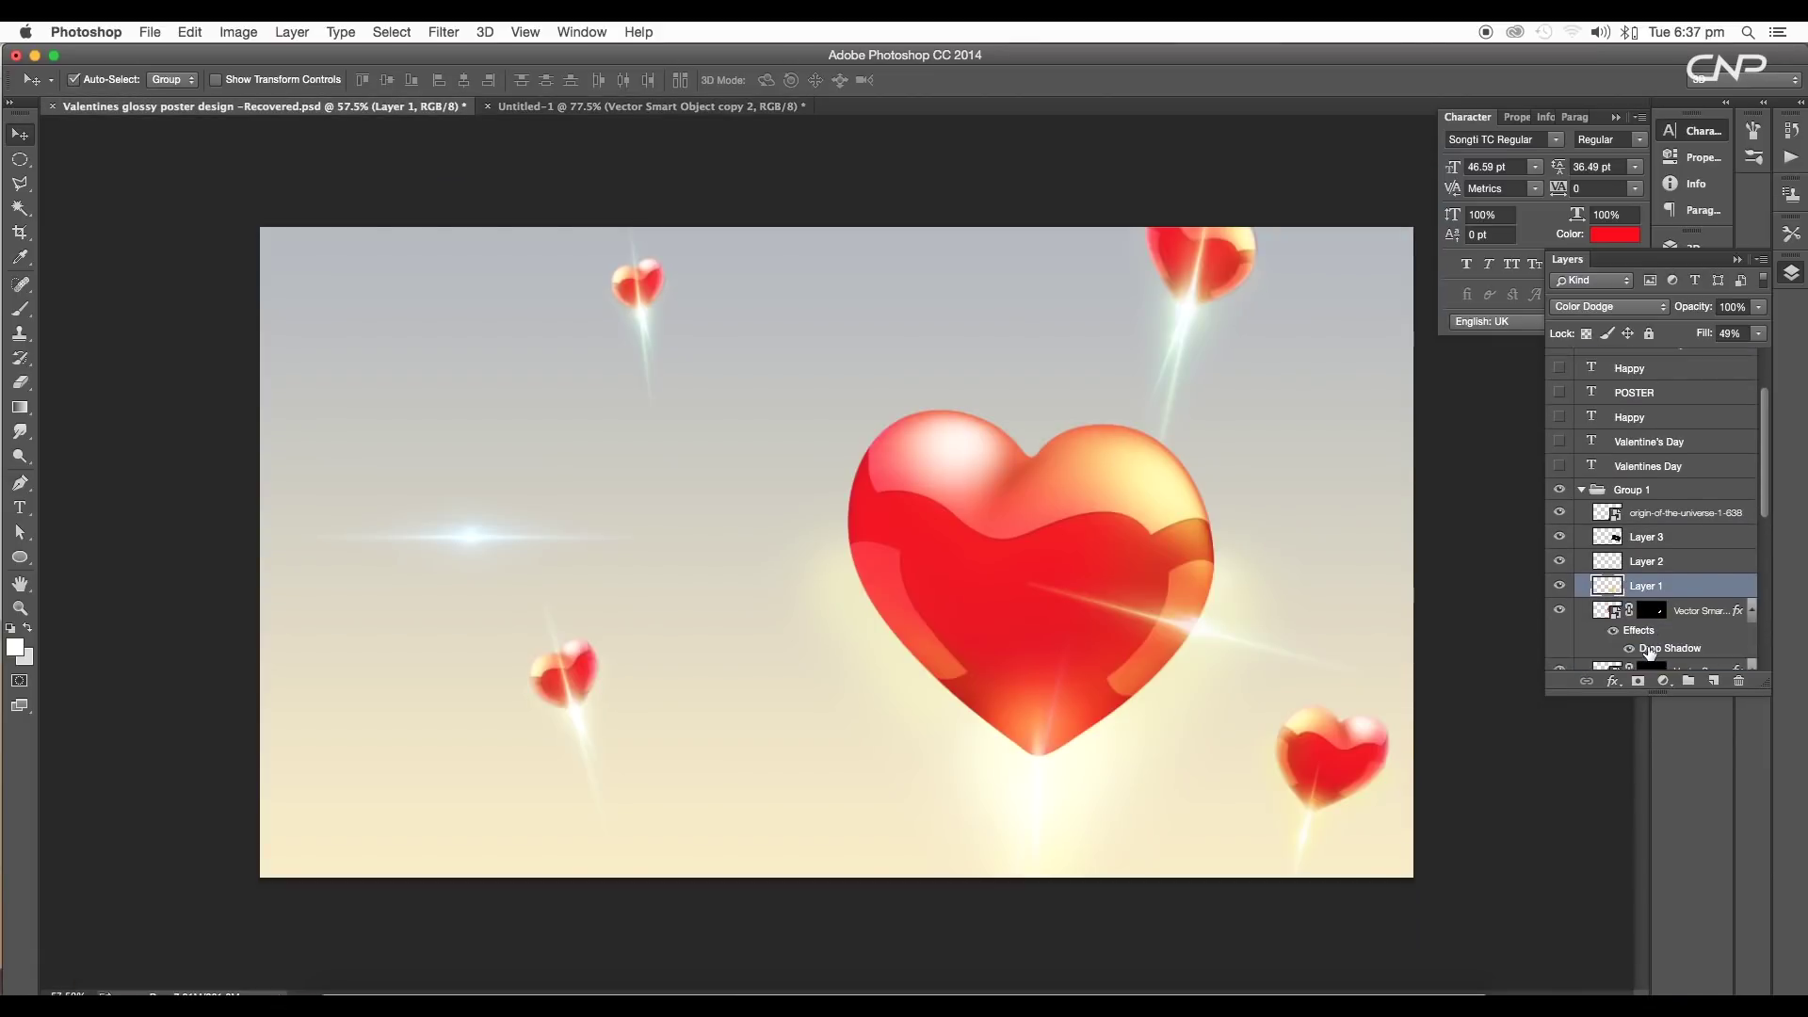
{"action": "left_click", "coordinate": [1621, 646]}
{"action": "left_click", "coordinate": [1657, 306]}
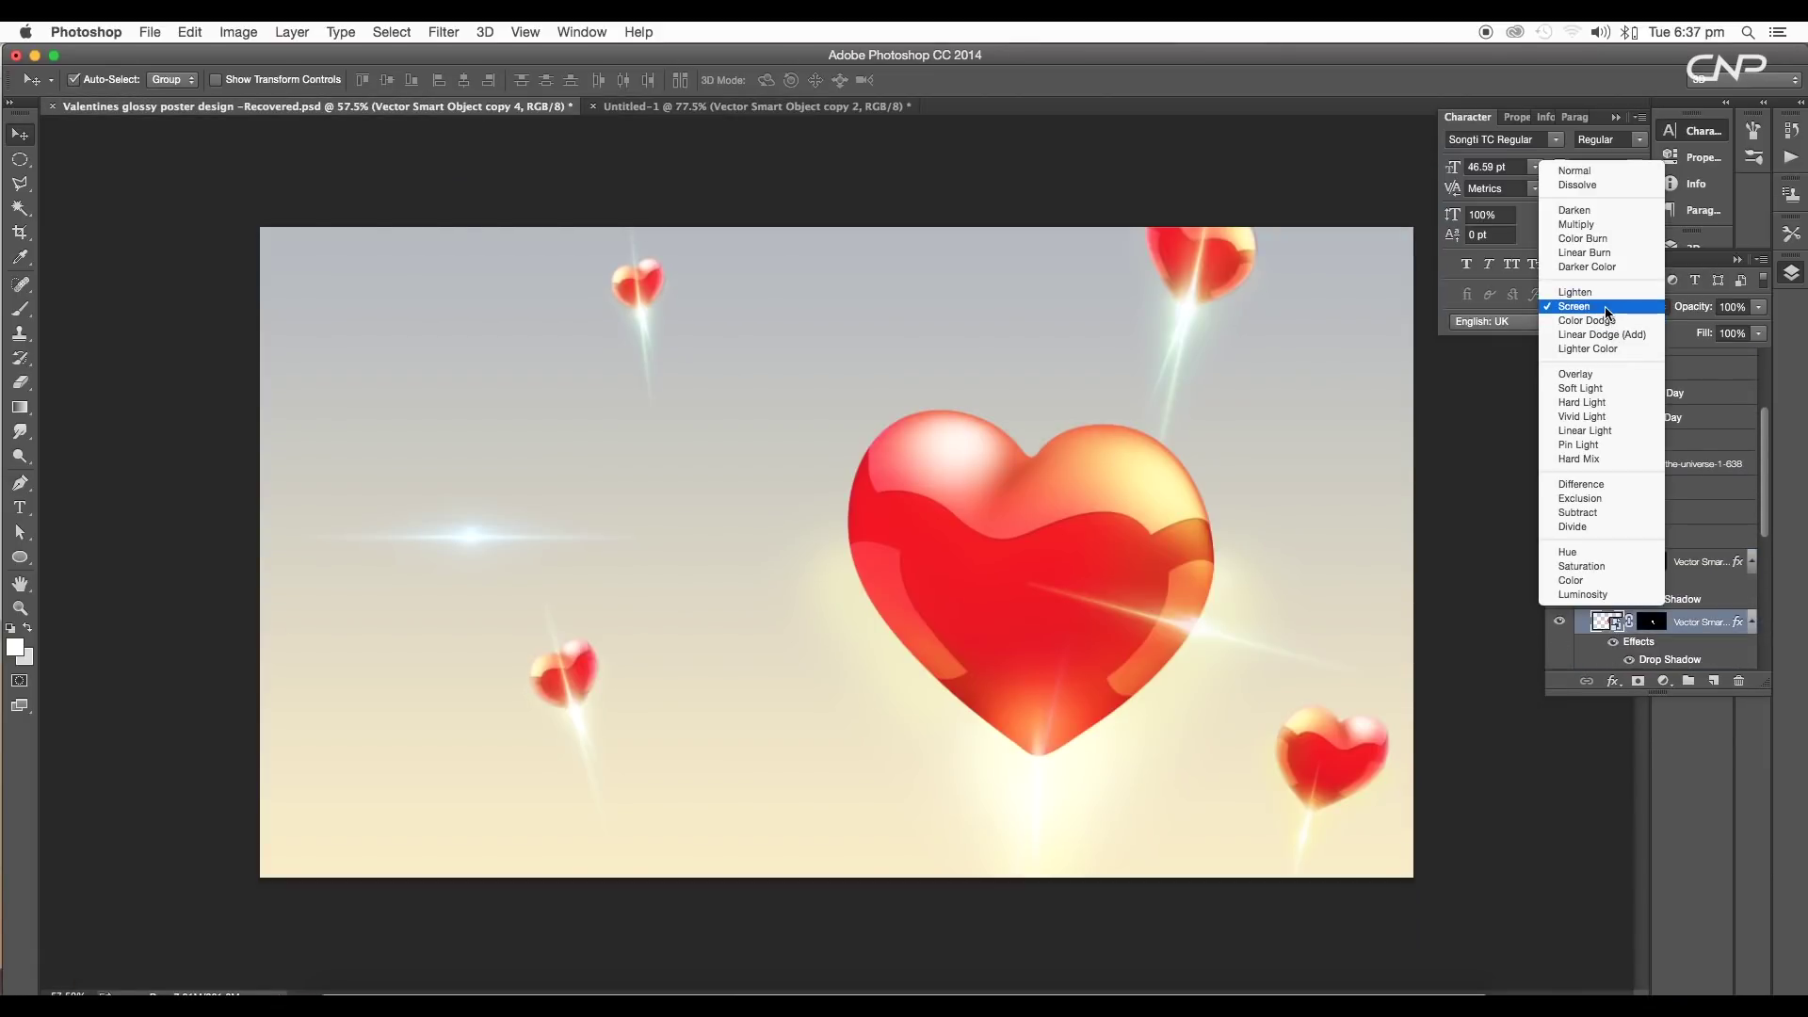
{"action": "left_click", "coordinate": [1684, 316]}
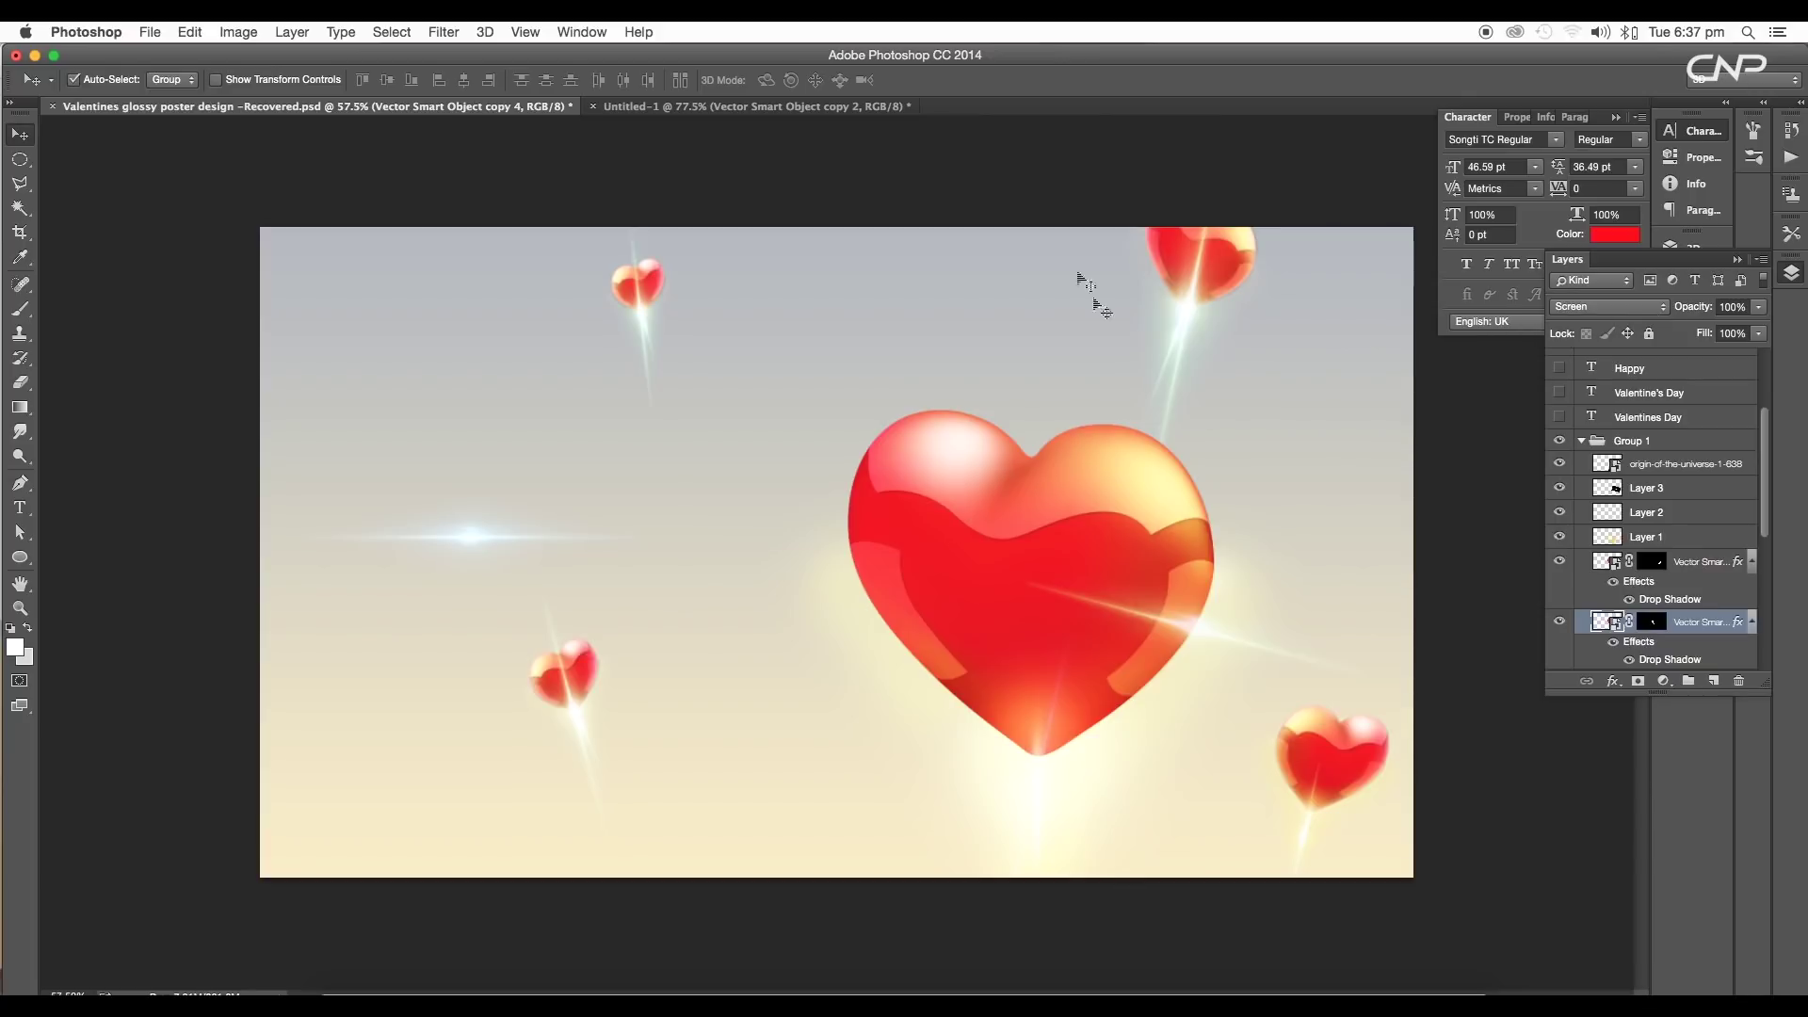
{"action": "left_click", "coordinate": [787, 107]}
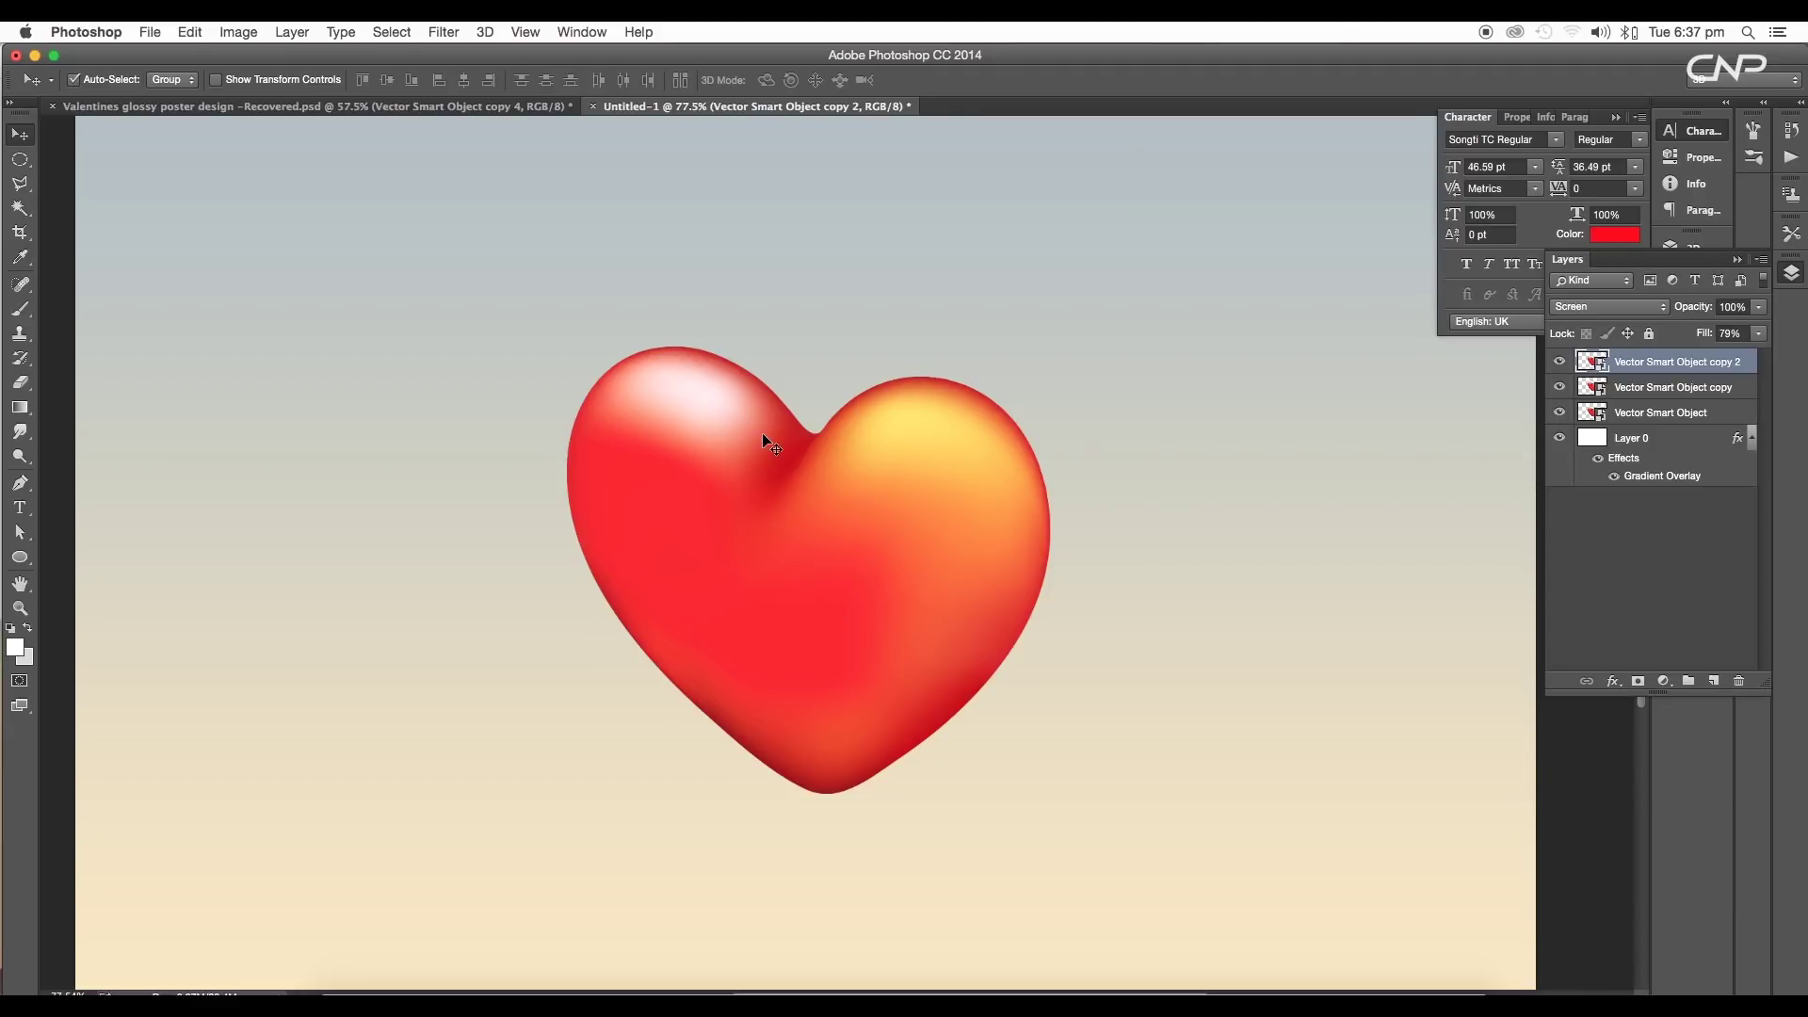
Begin a Pen tool outline in Shape mode at the heart's upper left edge, with the fill set to none.
{"action": "key", "text": "p"}
{"action": "left_click", "coordinate": [129, 81]}
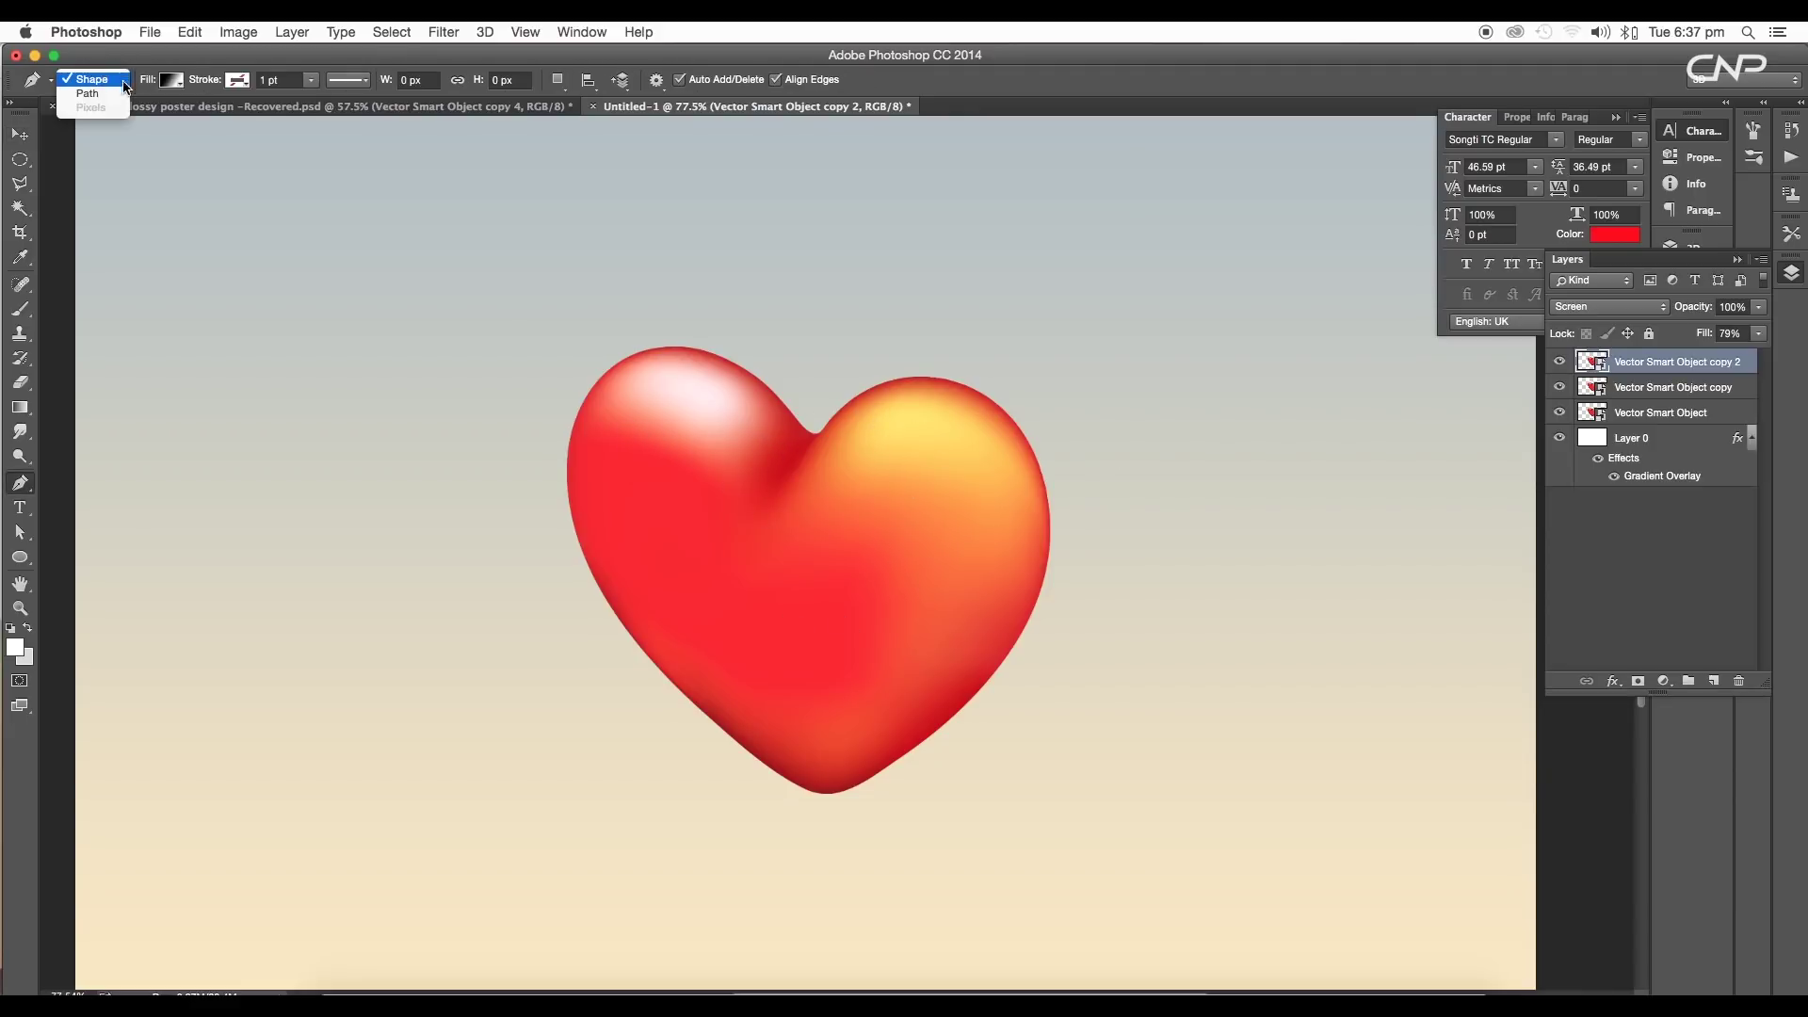
{"action": "left_click", "coordinate": [122, 80]}
{"action": "scroll", "coordinate": [825, 493], "scroll_direction": "up", "scroll_amount": 5}
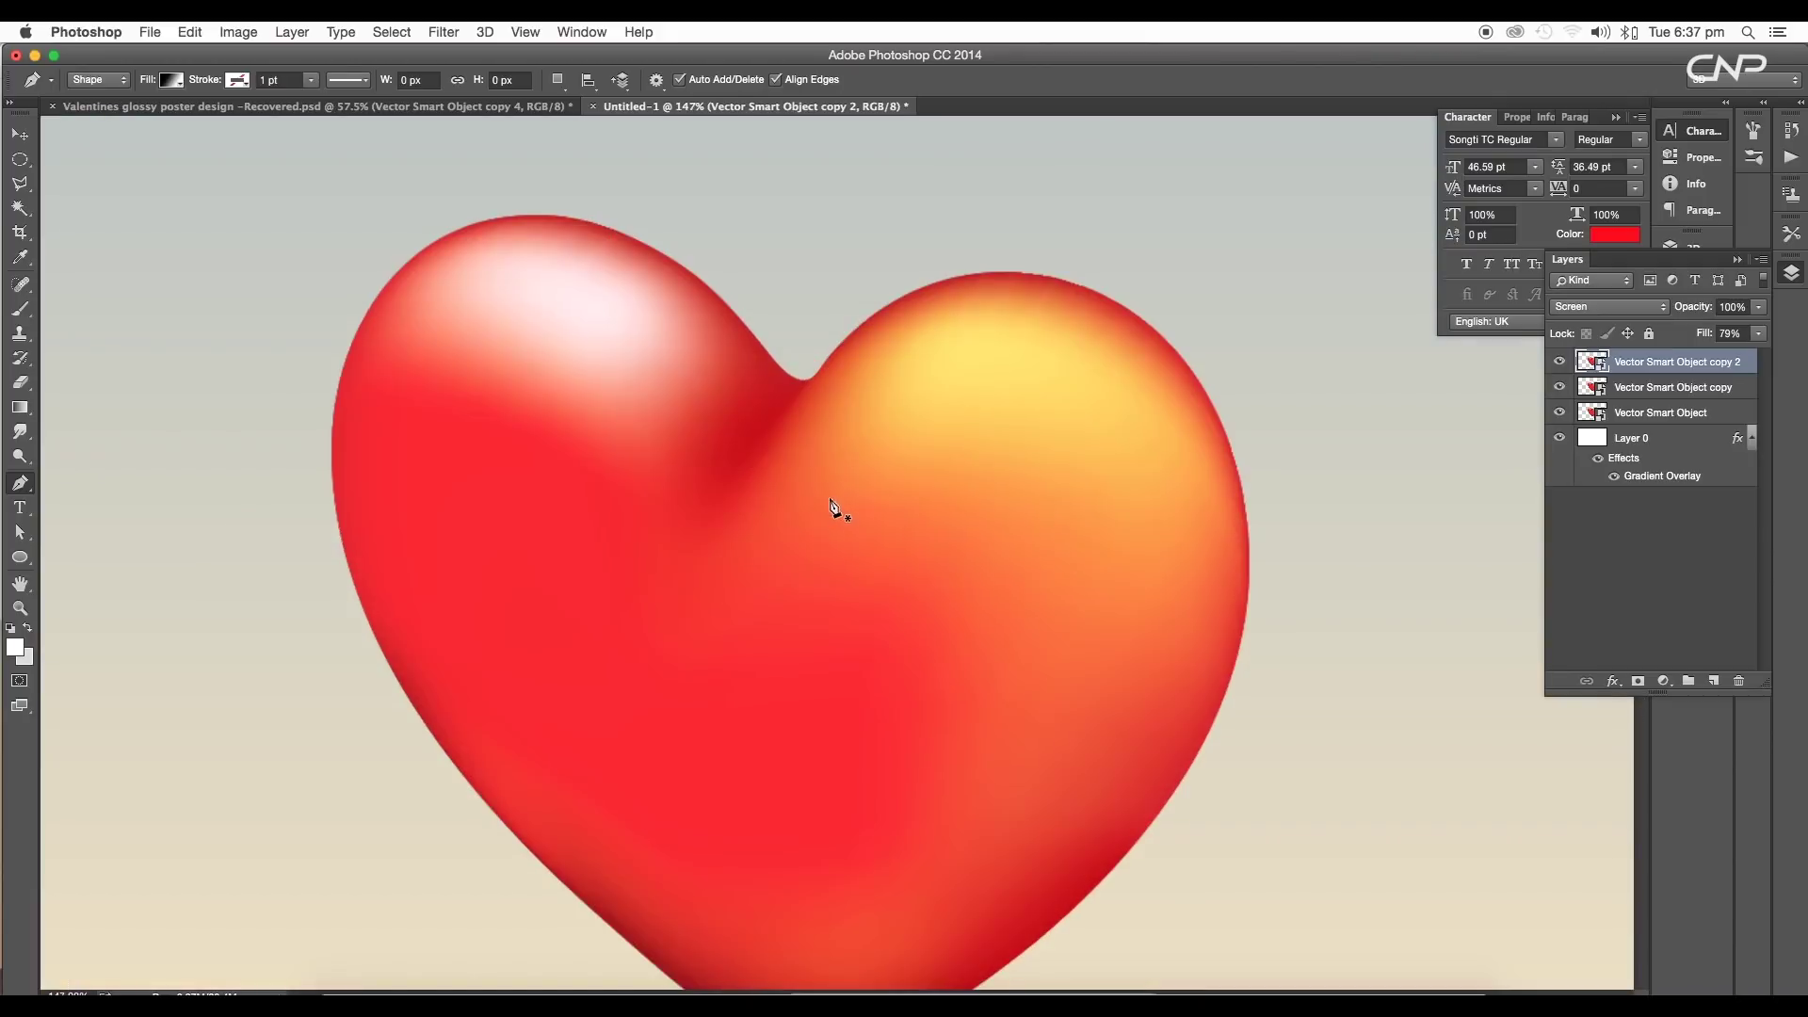
{"action": "left_click_drag", "start_coordinate": [869, 470], "coordinate": [945, 546]}
{"action": "left_click_drag", "start_coordinate": [498, 430], "coordinate": [549, 453]}
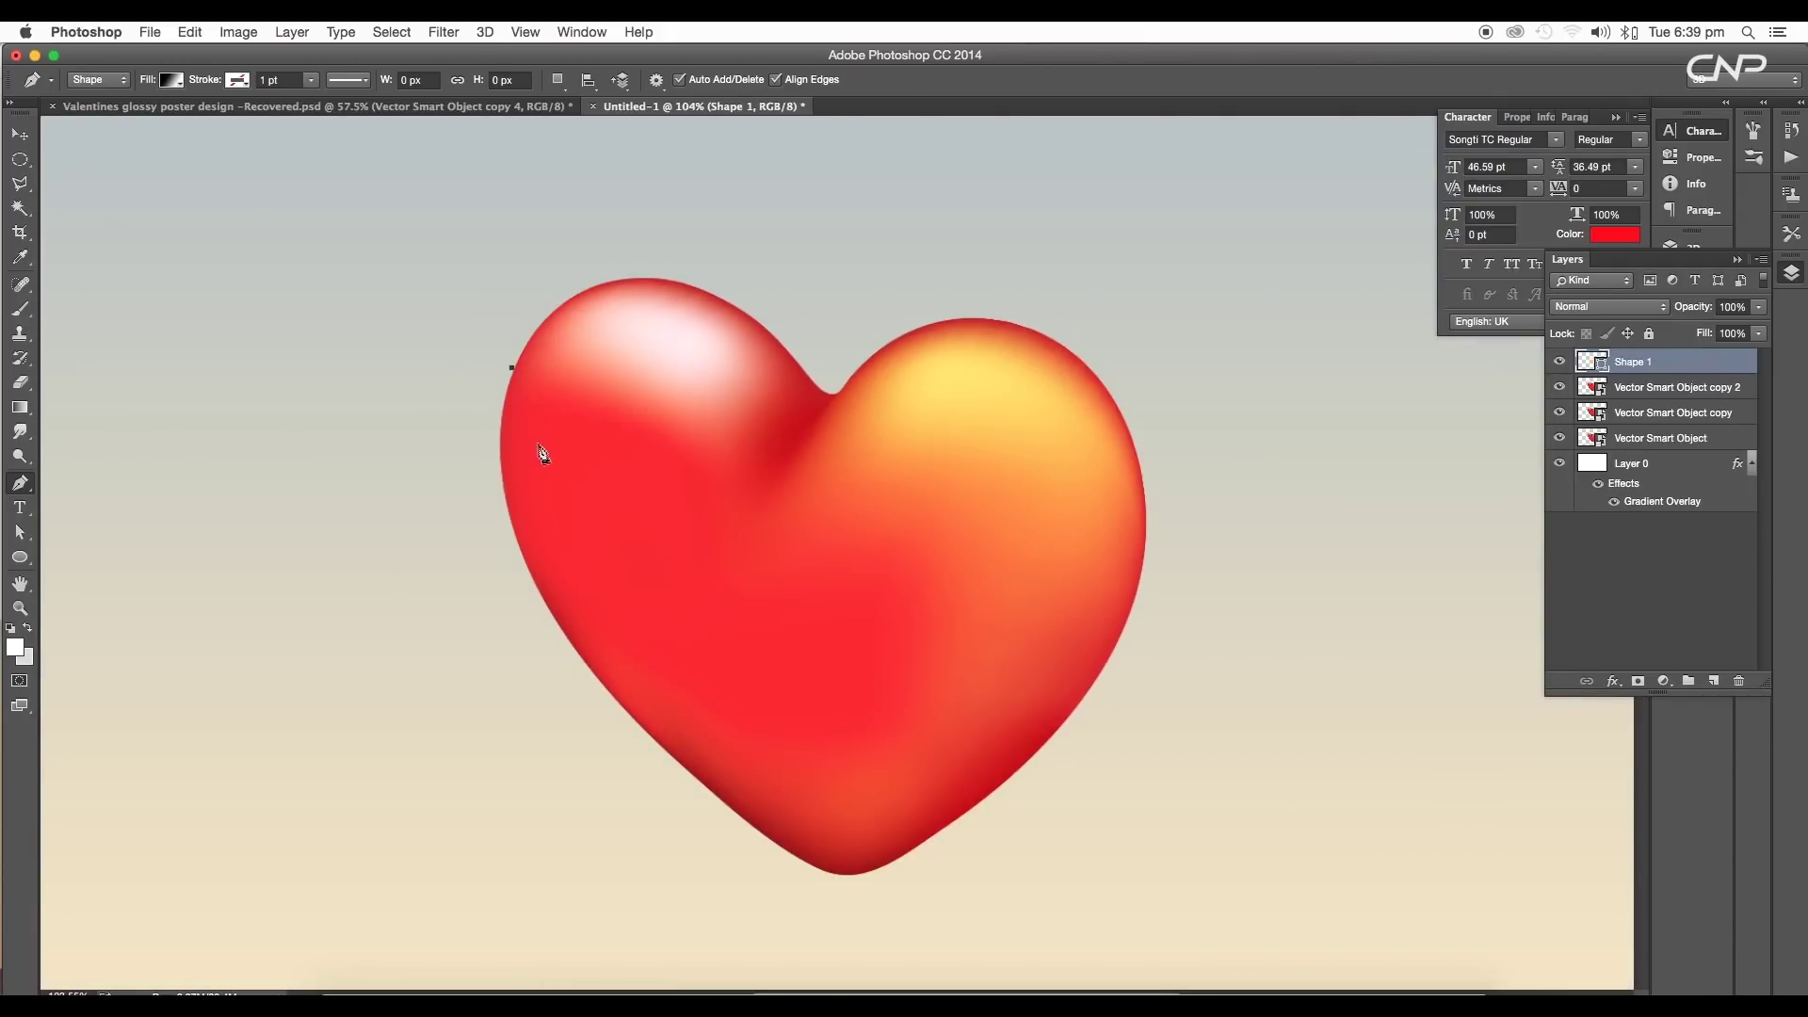
{"action": "left_click", "coordinate": [171, 80]}
Draw a wavy edge across the heart's upper half and close the outline around the outside of both lobes.
{"action": "left_click_drag", "start_coordinate": [641, 399], "coordinate": [686, 402]}
{"action": "left_click_drag", "start_coordinate": [787, 515], "coordinate": [845, 517]}
{"action": "left_click_drag", "start_coordinate": [960, 433], "coordinate": [1093, 444]}
{"action": "scroll", "coordinate": [988, 471], "scroll_direction": "right", "scroll_amount": 2}
{"action": "left_click", "coordinate": [976, 489]}
{"action": "left_click", "coordinate": [1012, 278]}
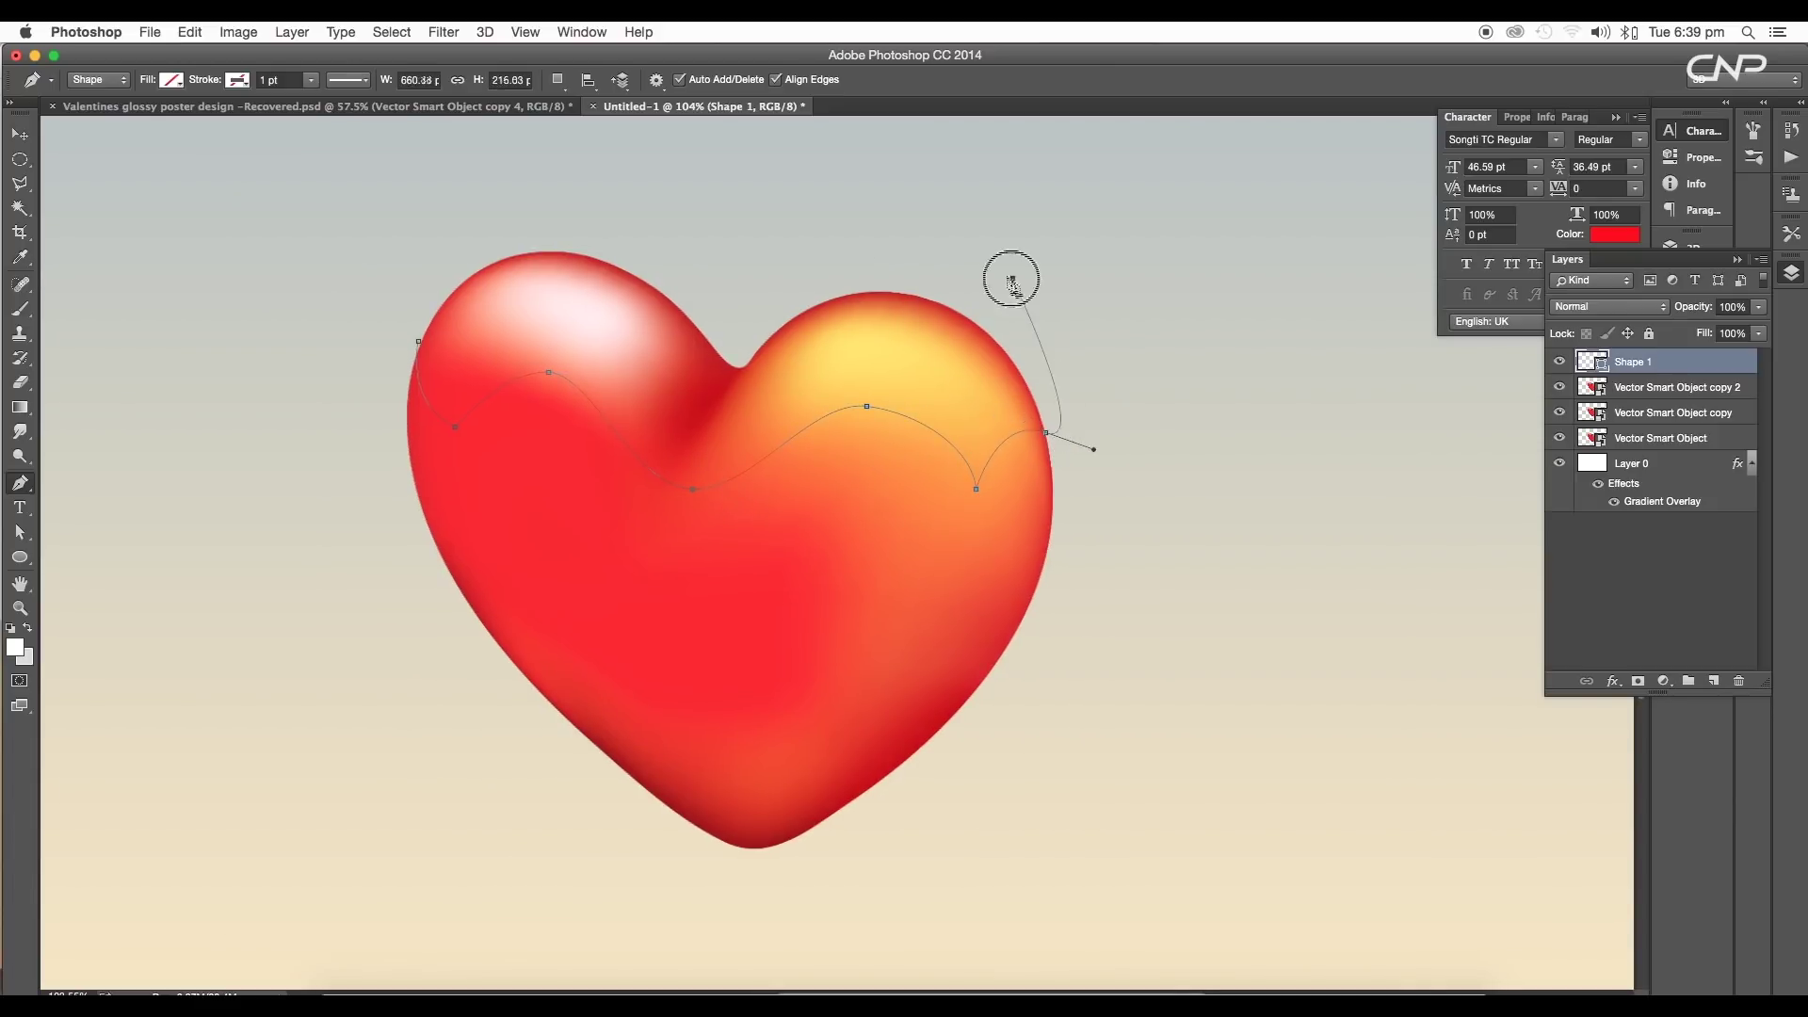
{"action": "left_click", "coordinate": [831, 232]}
{"action": "left_click", "coordinate": [557, 212]}
{"action": "left_click", "coordinate": [380, 252]}
{"action": "left_click", "coordinate": [418, 341]}
Compare with the finished poster and adjust the shape's anchor points to refine the wavy lower edge across the heart.
{"action": "left_click", "coordinate": [316, 106]}
{"action": "left_click", "coordinate": [698, 106]}
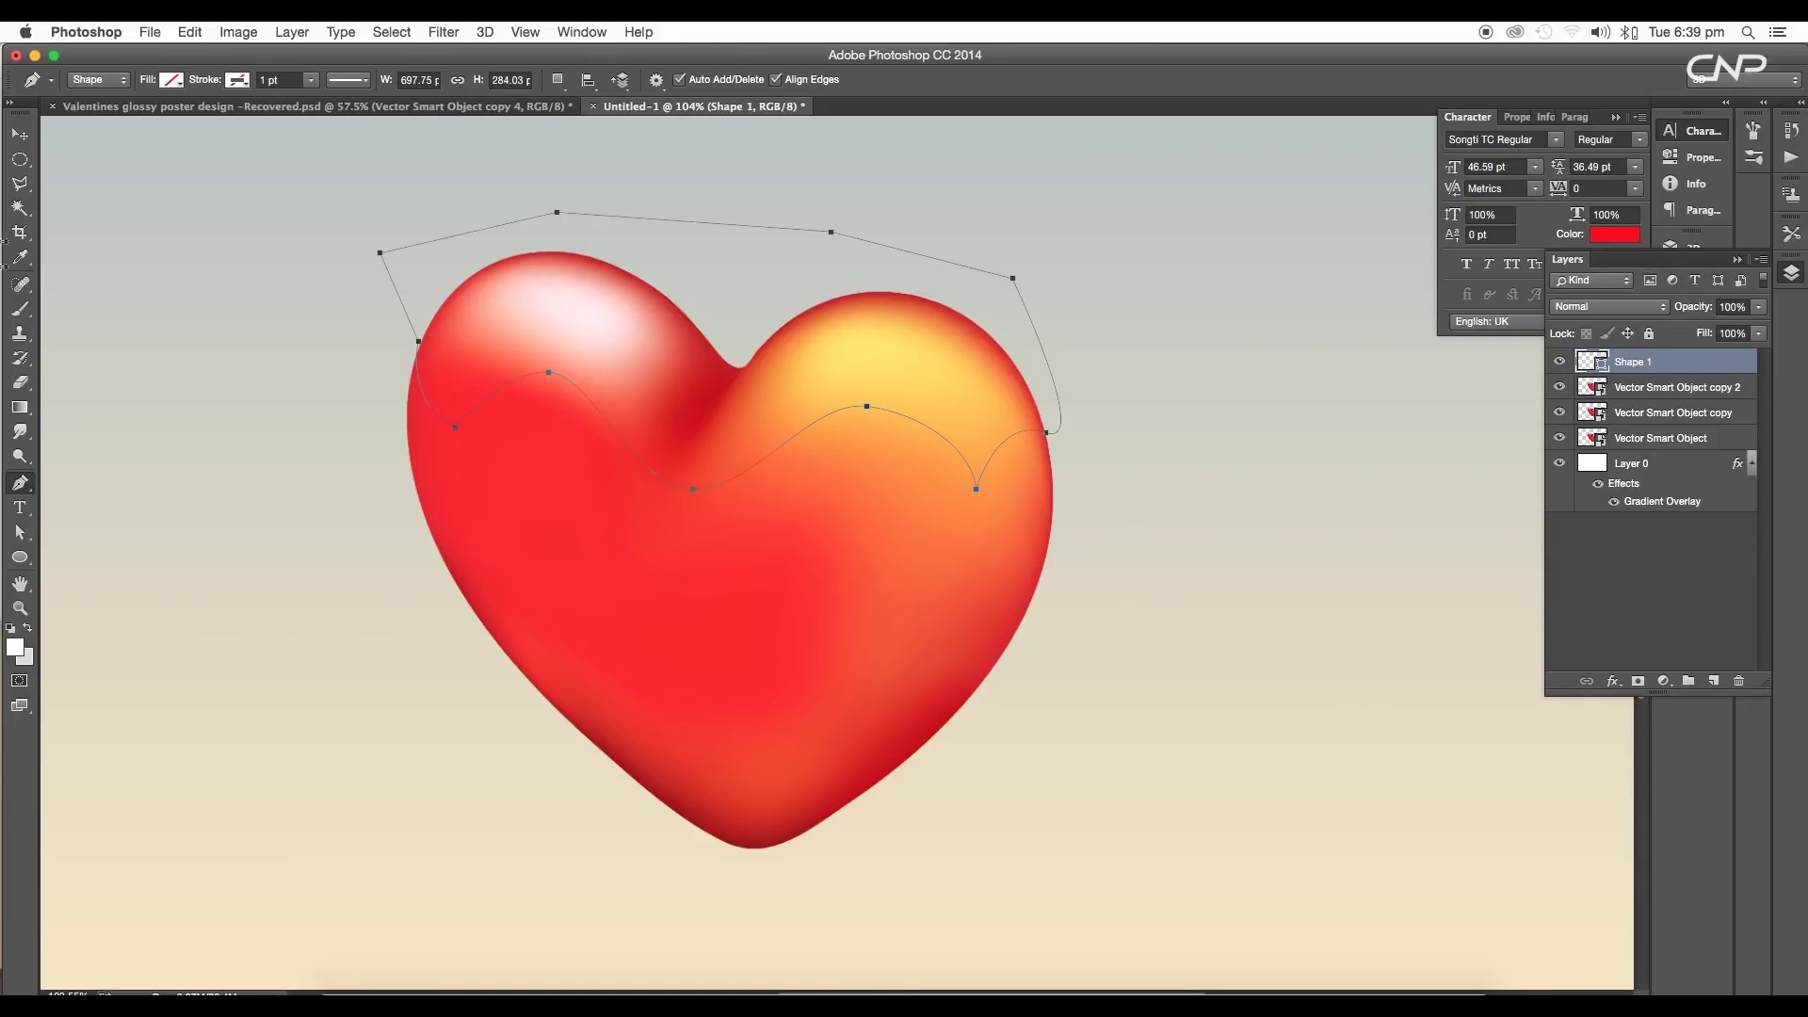
{"action": "left_click", "coordinate": [20, 532]}
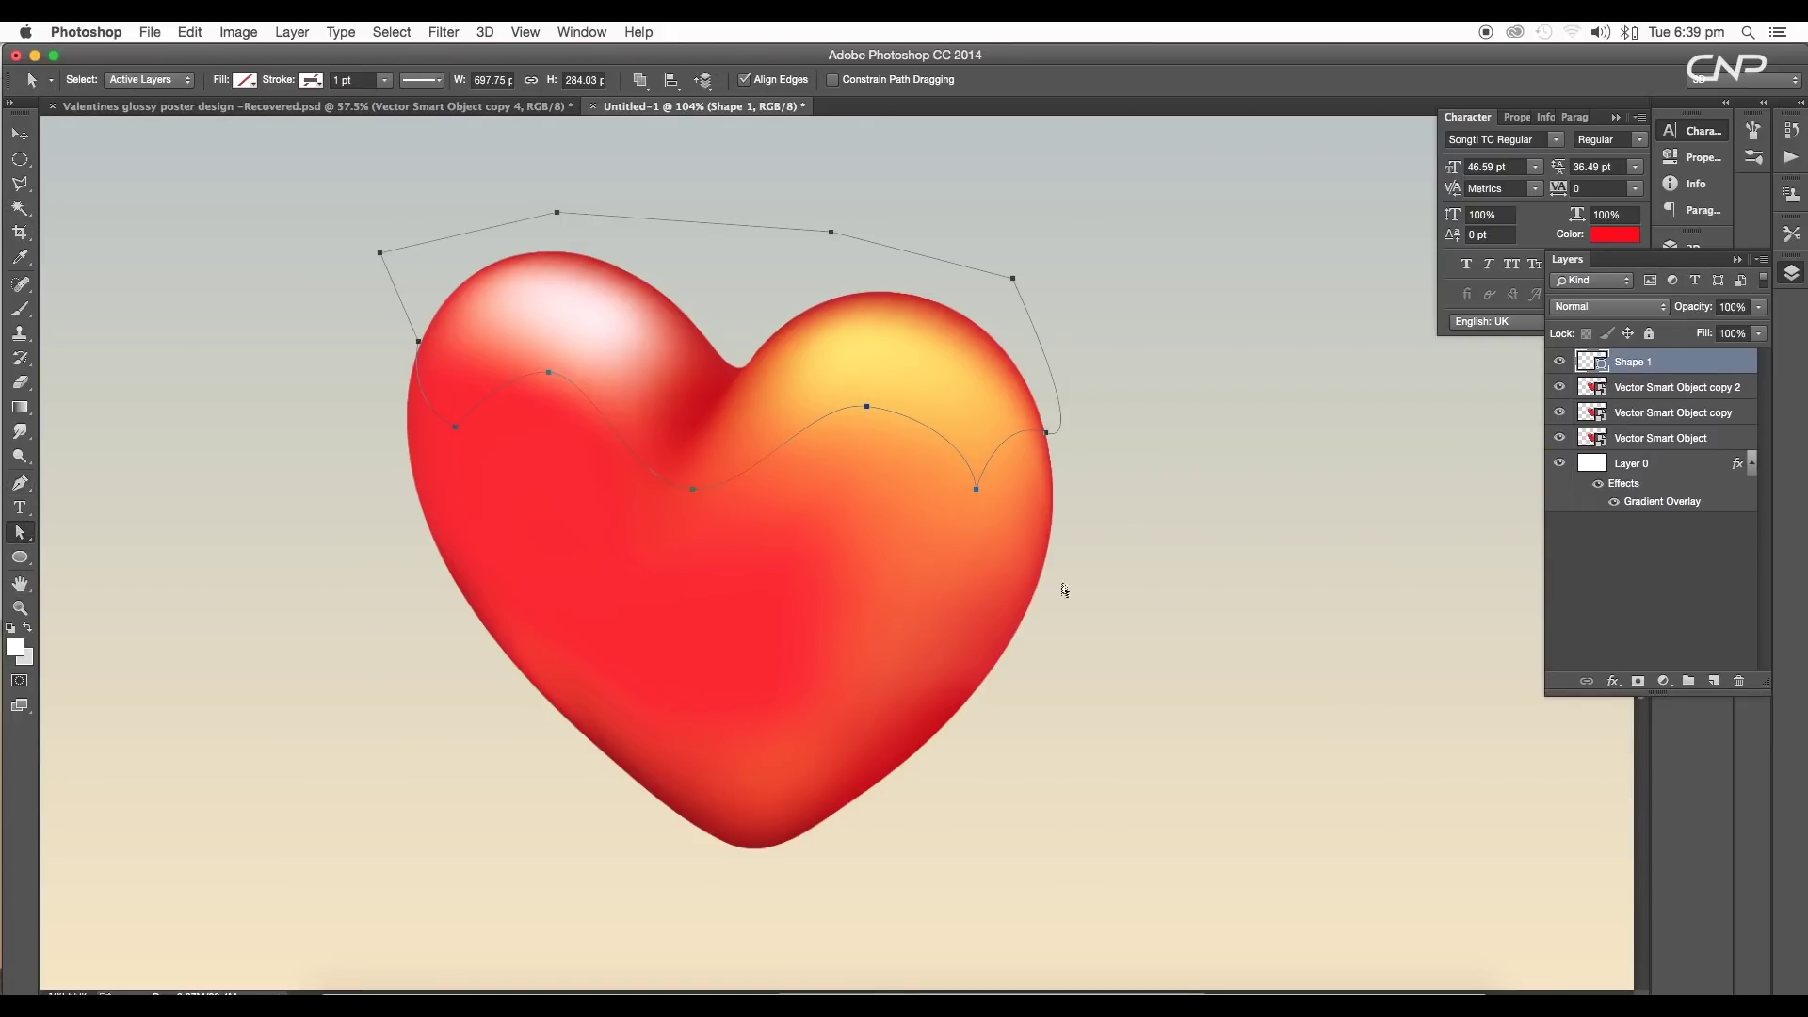
{"action": "left_click_drag", "start_coordinate": [1046, 434], "coordinate": [957, 488]}
{"action": "left_click_drag", "start_coordinate": [921, 412], "coordinate": [866, 414]}
{"action": "left_click_drag", "start_coordinate": [456, 427], "coordinate": [453, 440]}
{"action": "left_click", "coordinate": [751, 496]}
{"action": "left_click_drag", "start_coordinate": [751, 496], "coordinate": [772, 492]}
Load the wavy shape's outline as a selection and use it as a layer mask on the Screen heart copy.
{"action": "left_click", "coordinate": [21, 133]}
{"action": "key", "text": "super"}
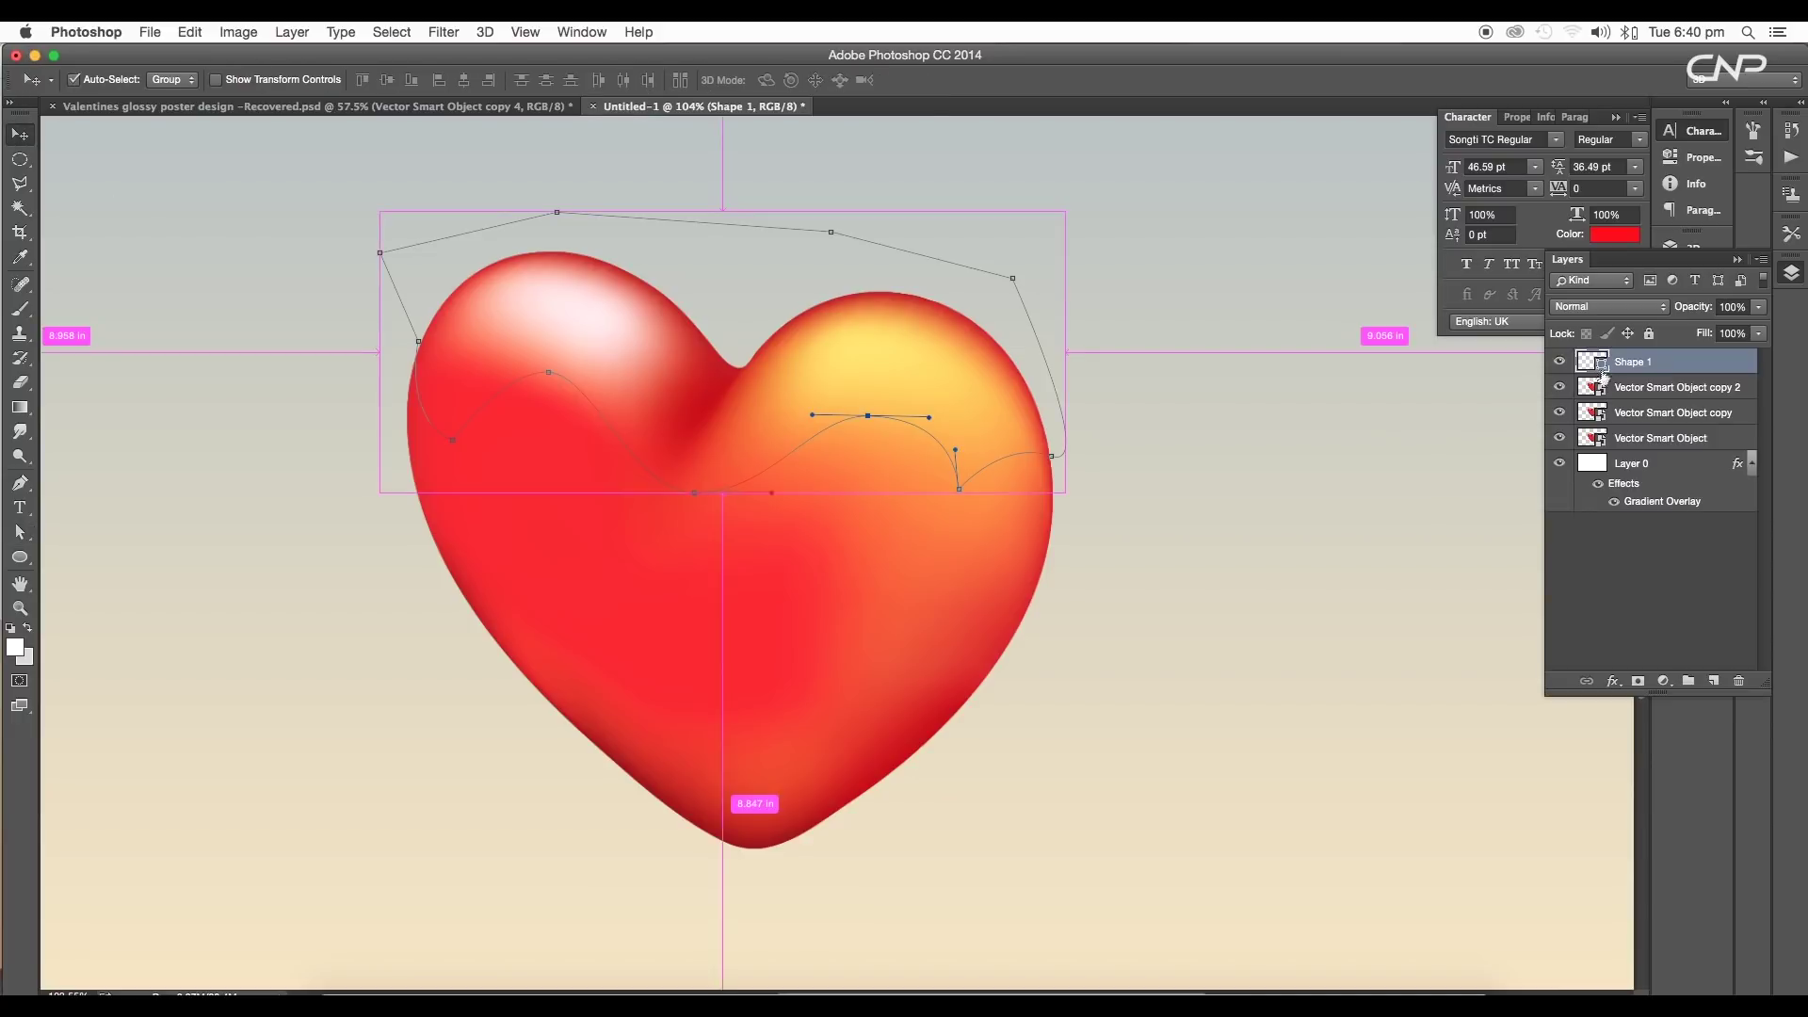
{"action": "left_click", "coordinate": [1598, 364], "text": "super"}
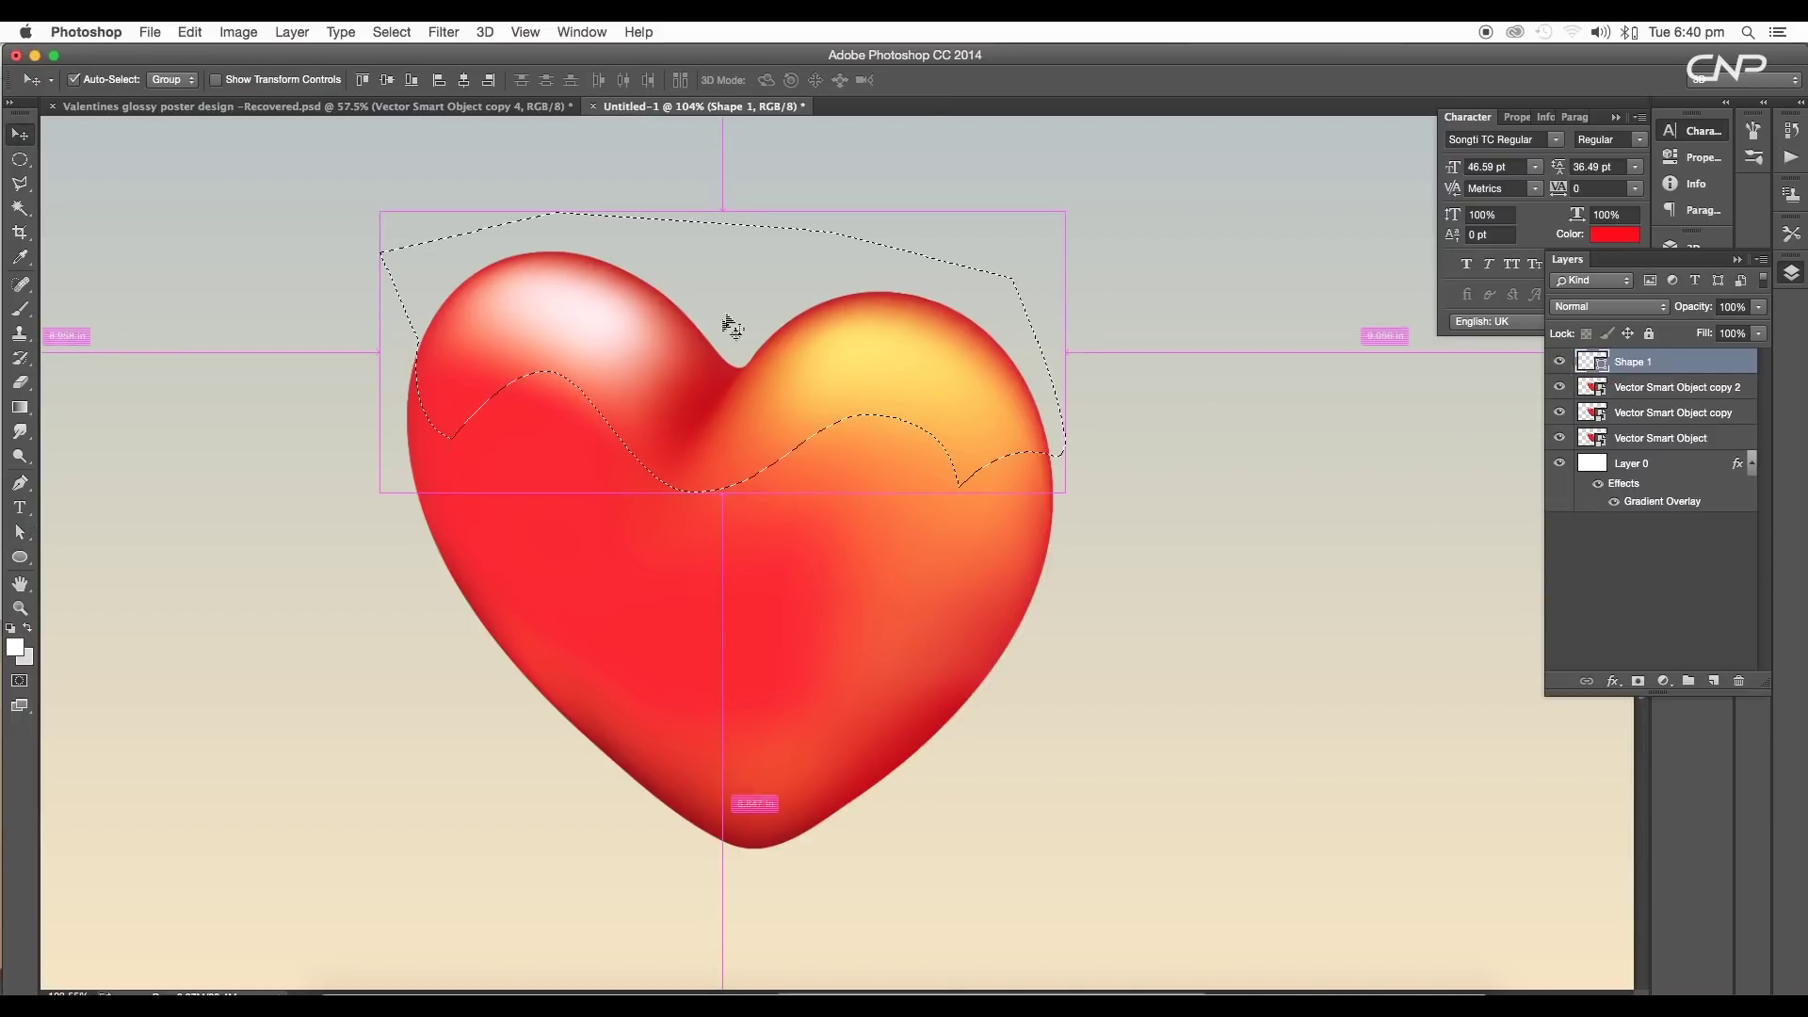
{"action": "left_click", "coordinate": [1664, 389]}
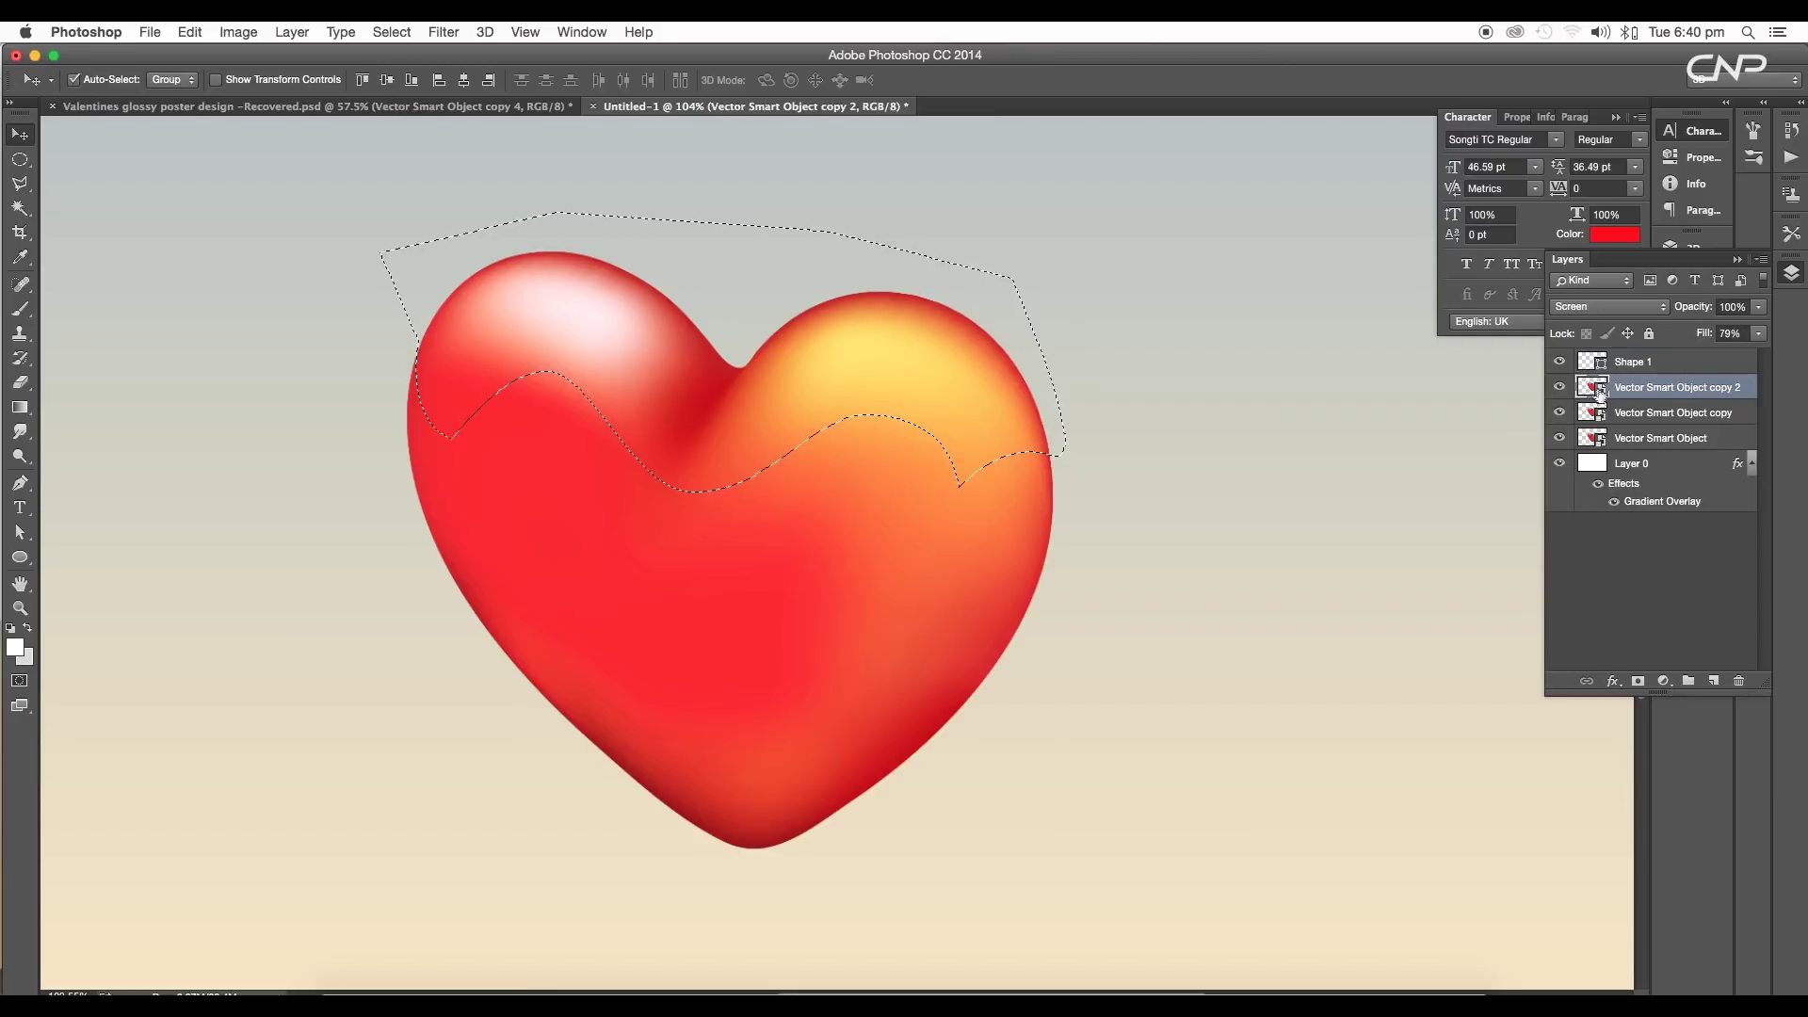
{"action": "left_click", "coordinate": [1638, 682]}
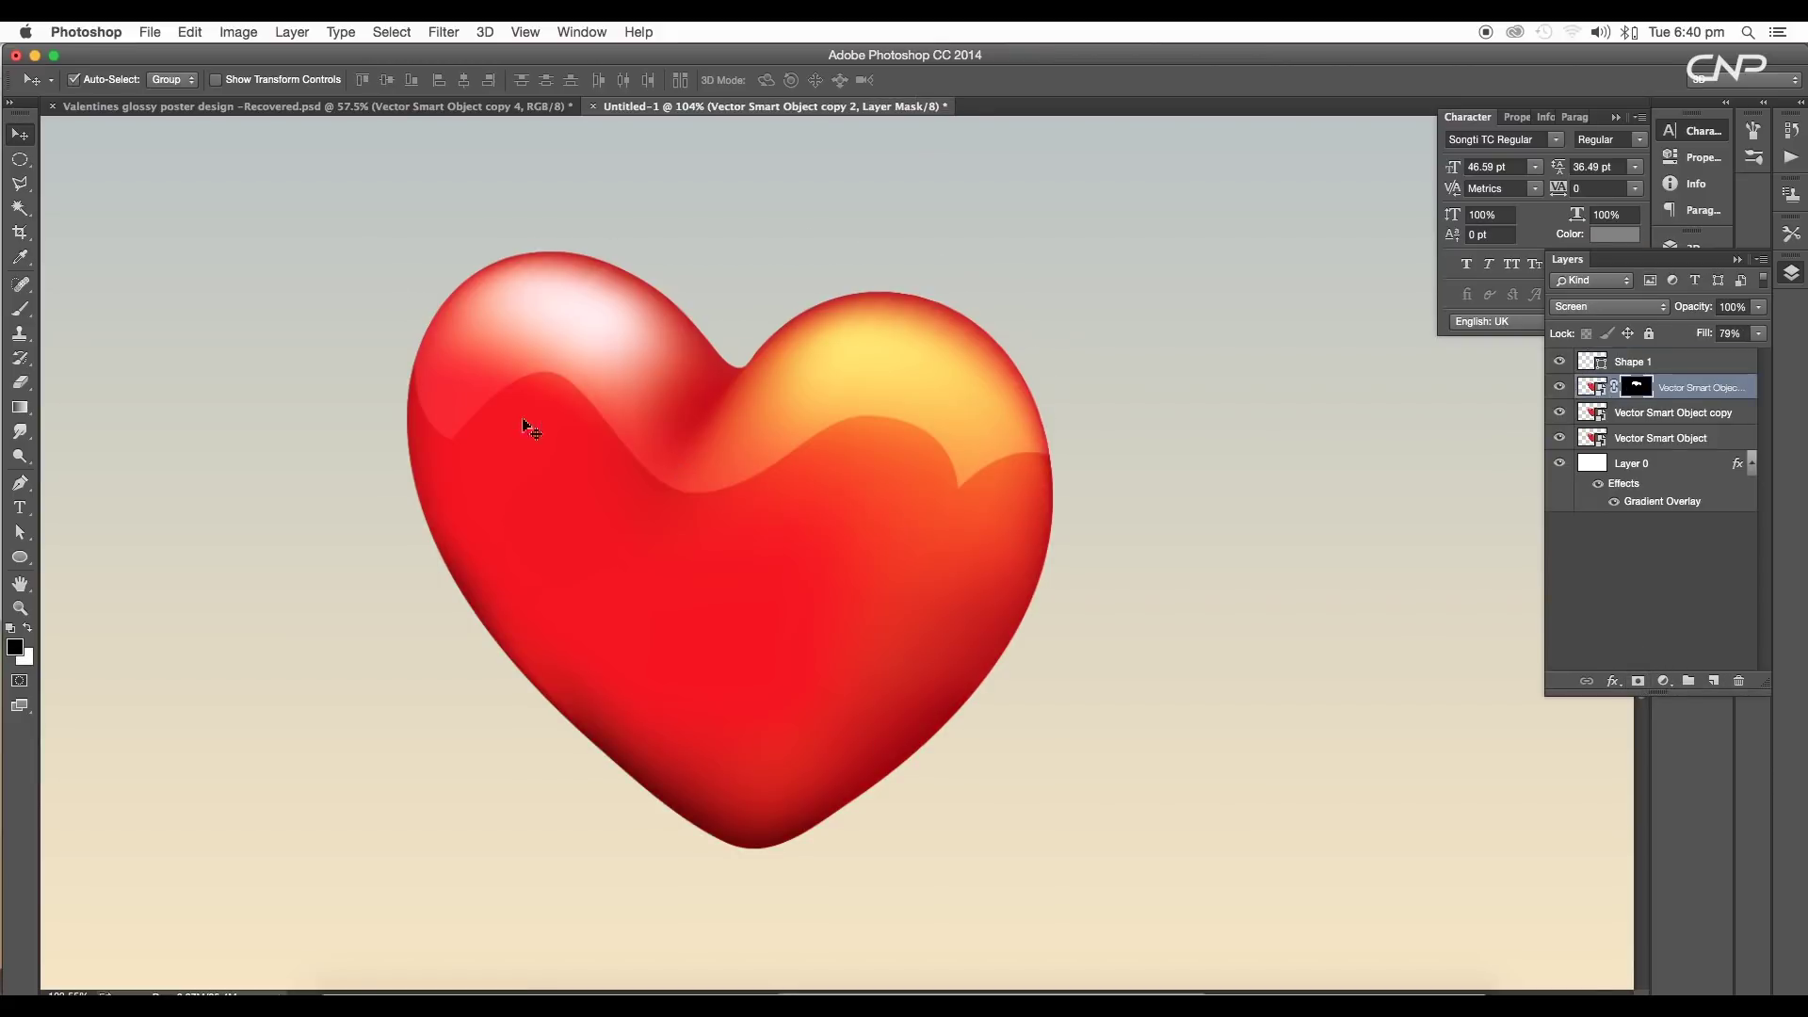
Hide the Shape 1 layer and duplicate the masked Screen heart layer to strengthen the upper highlight.
{"action": "left_click", "coordinate": [1606, 368]}
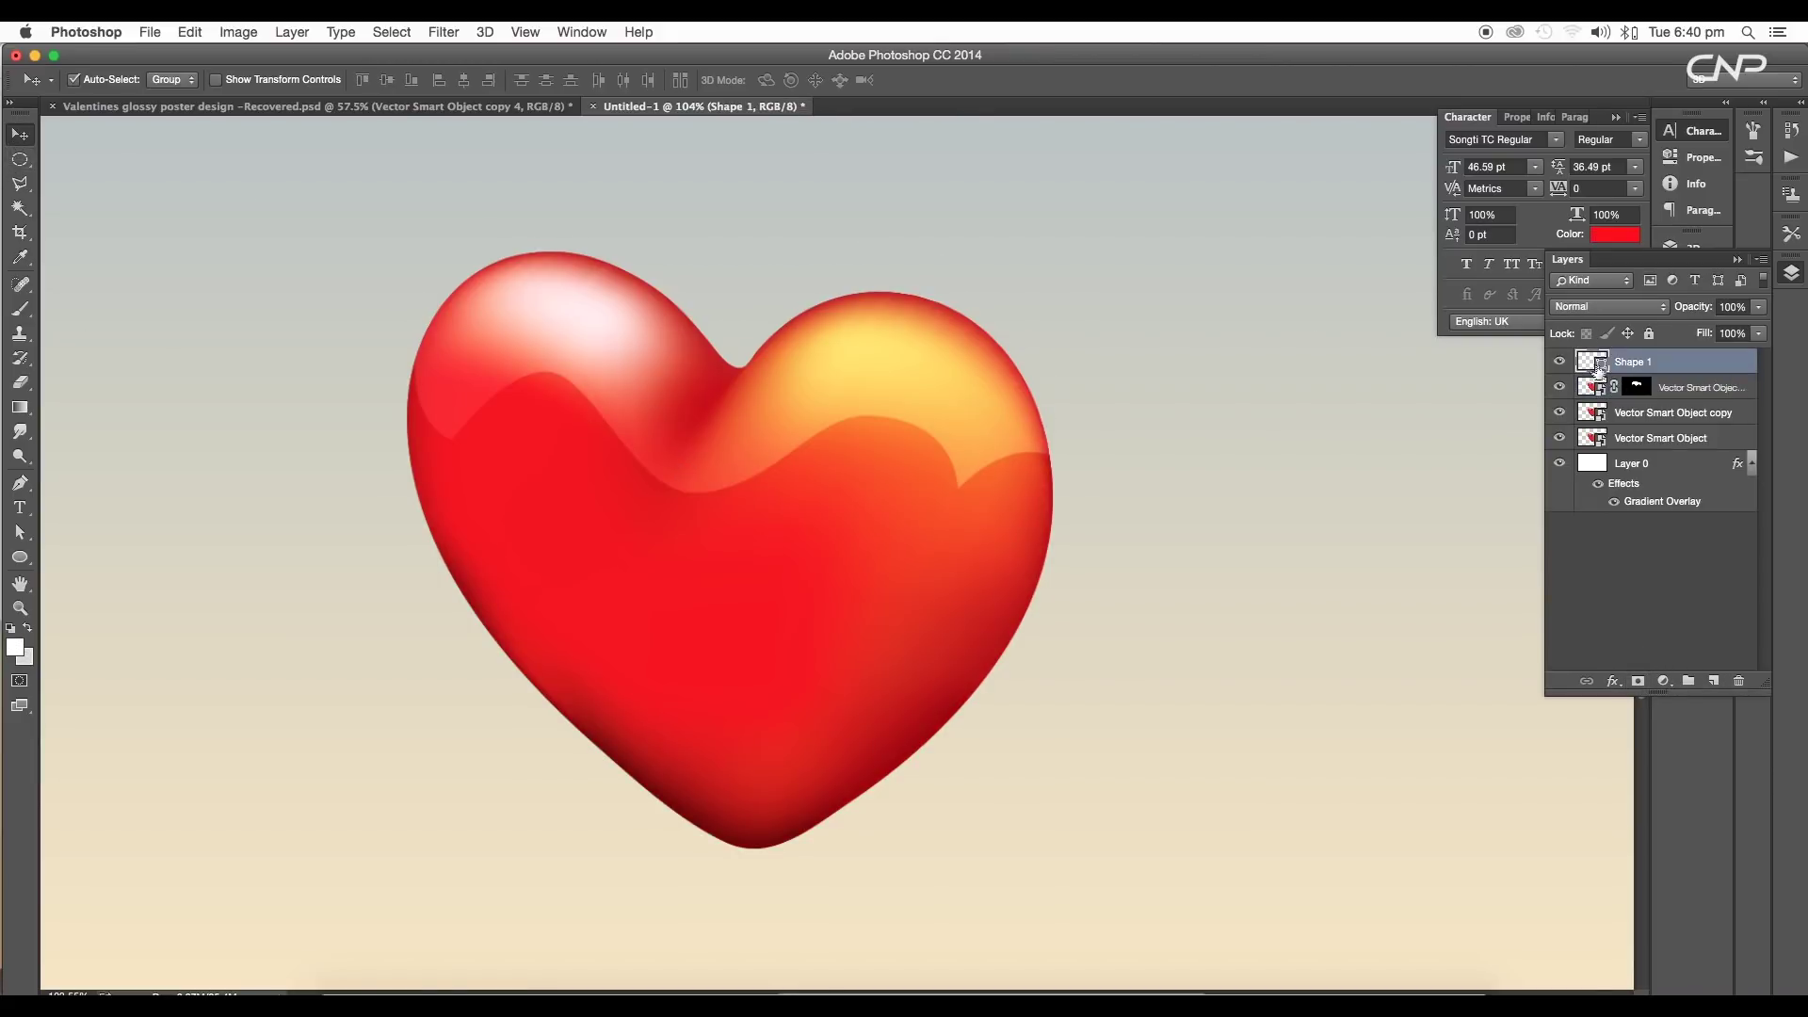
{"action": "left_click", "coordinate": [1559, 363]}
{"action": "left_click", "coordinate": [1694, 387]}
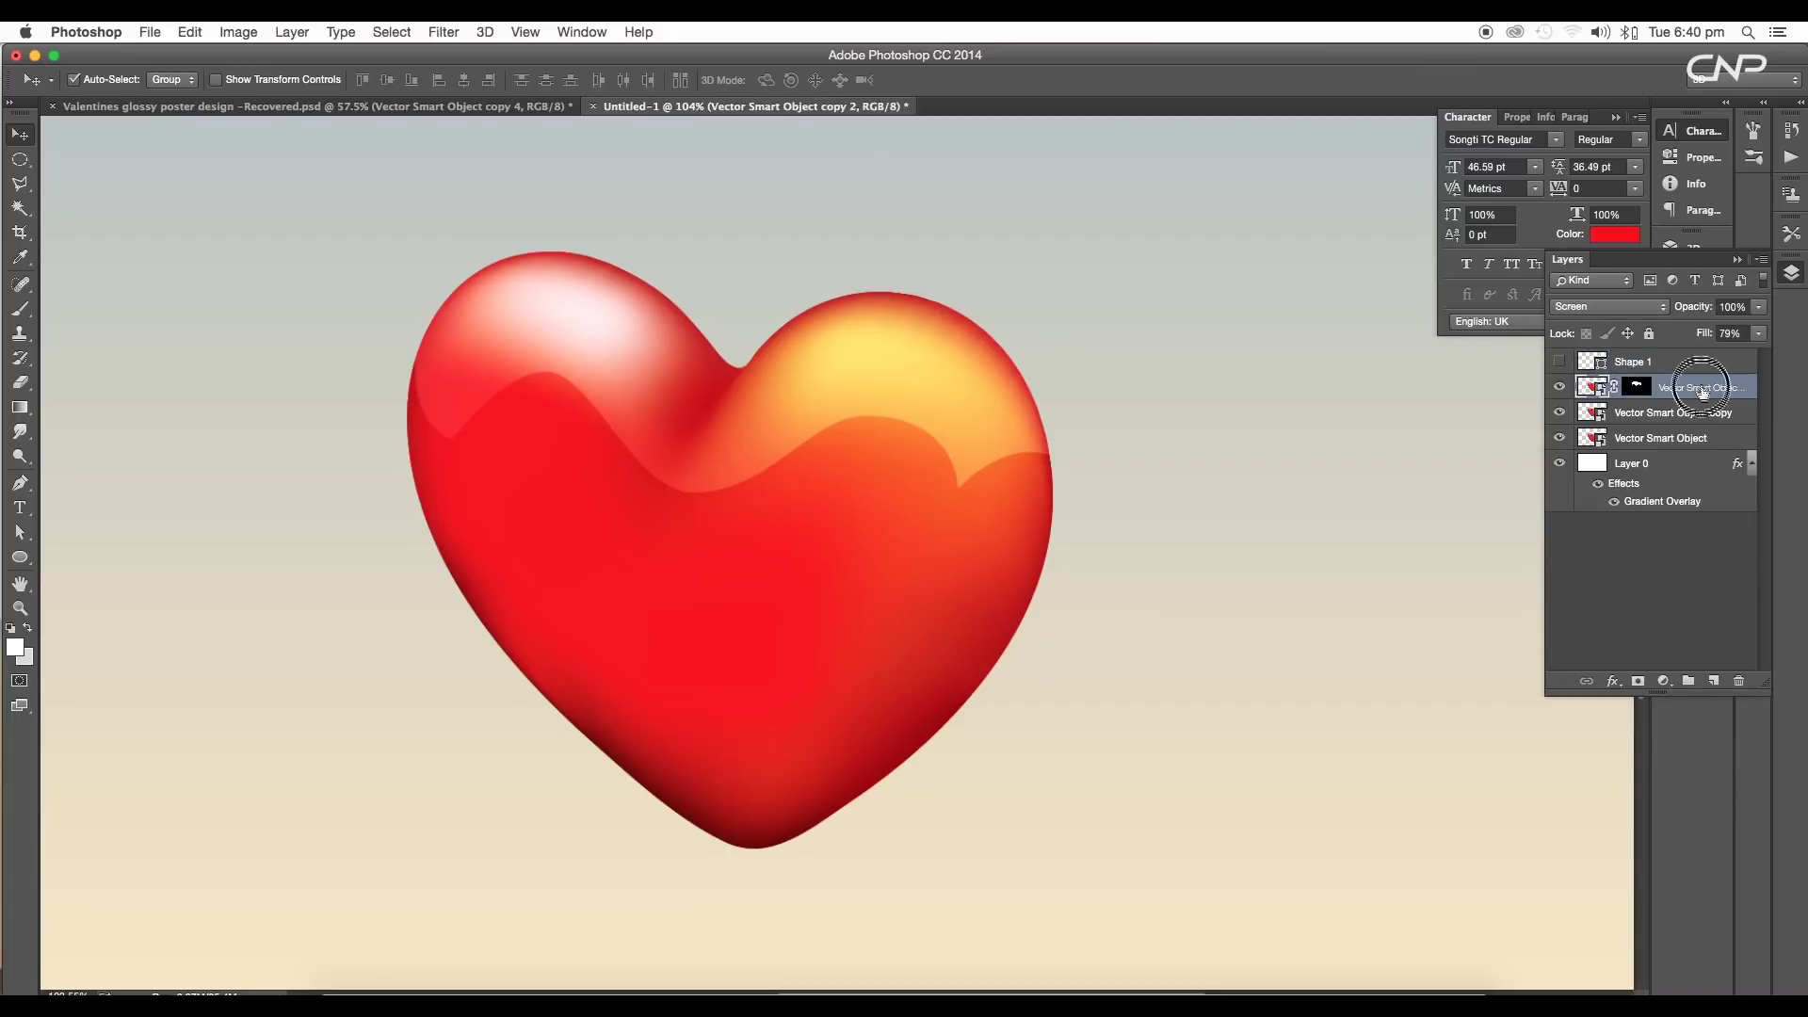
{"action": "left_click_drag", "start_coordinate": [1694, 387], "coordinate": [1713, 681]}
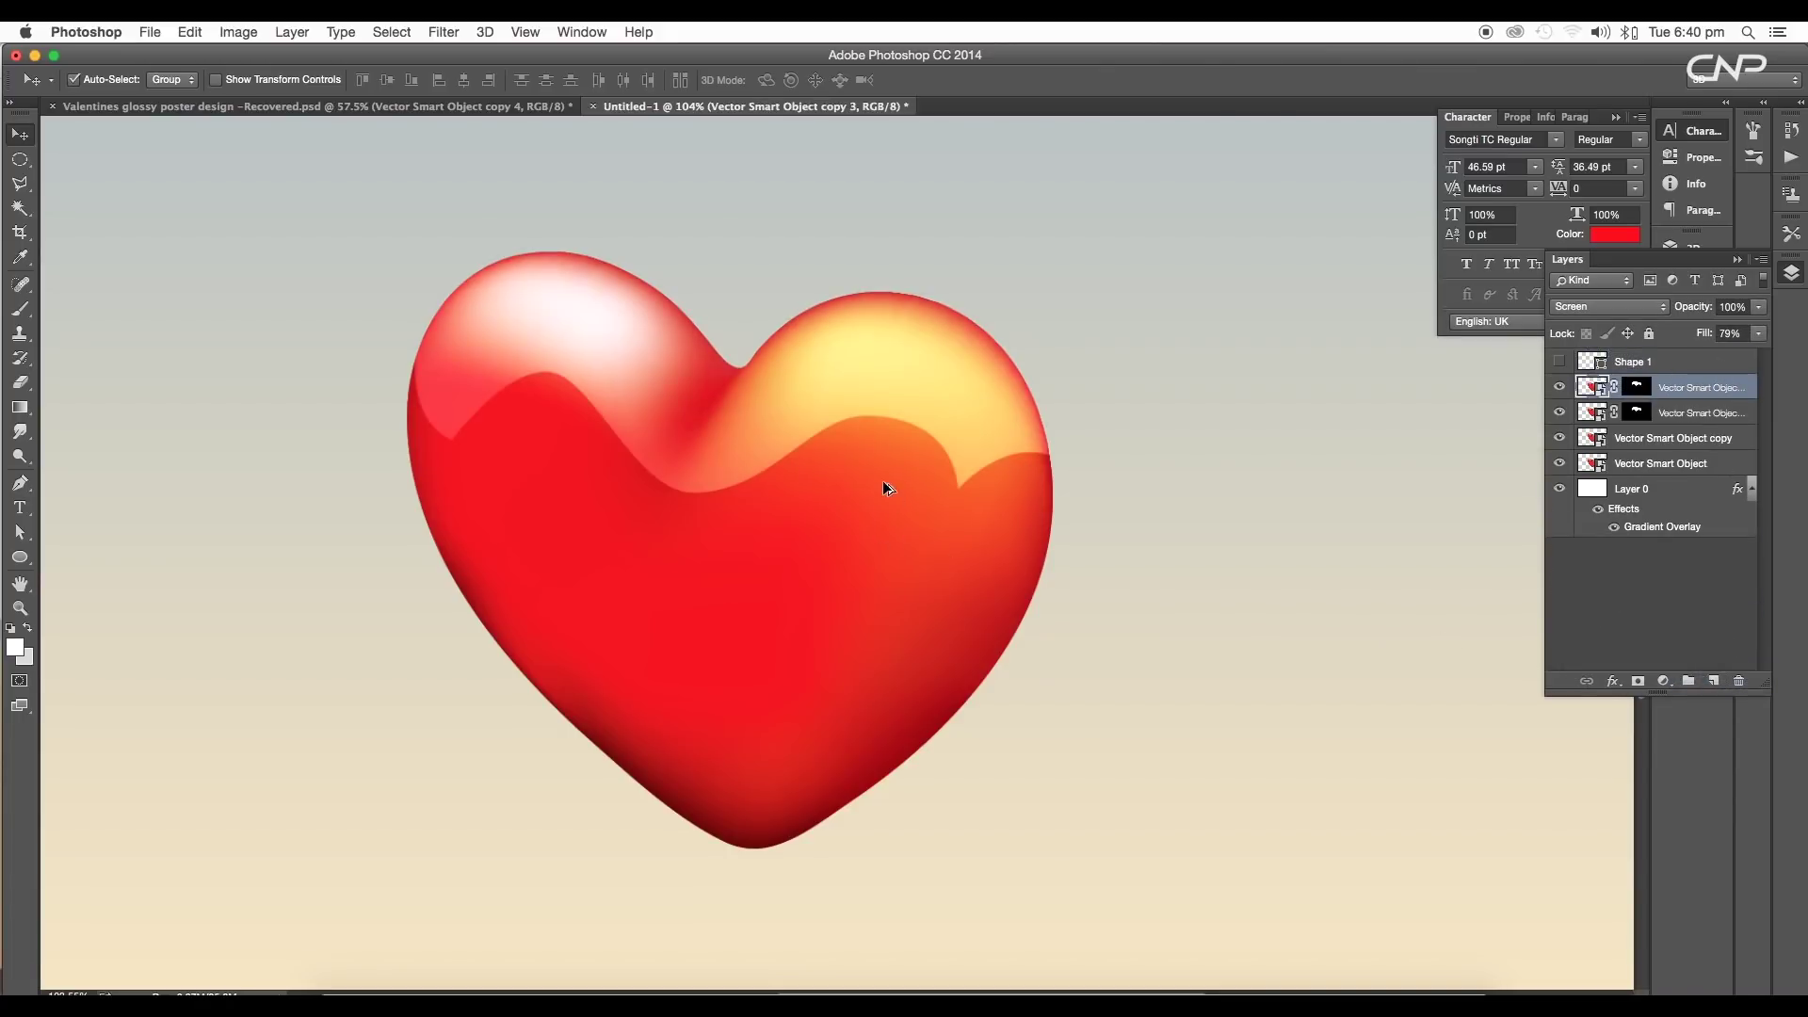
{"action": "scroll", "coordinate": [883, 480], "scroll_direction": "down", "scroll_amount": 3}
{"action": "scroll", "coordinate": [883, 480], "scroll_direction": "up", "scroll_amount": 5}
{"action": "scroll", "coordinate": [883, 482], "scroll_direction": "down", "scroll_amount": 3}
{"action": "scroll", "coordinate": [868, 493], "scroll_direction": "up", "scroll_amount": 2}
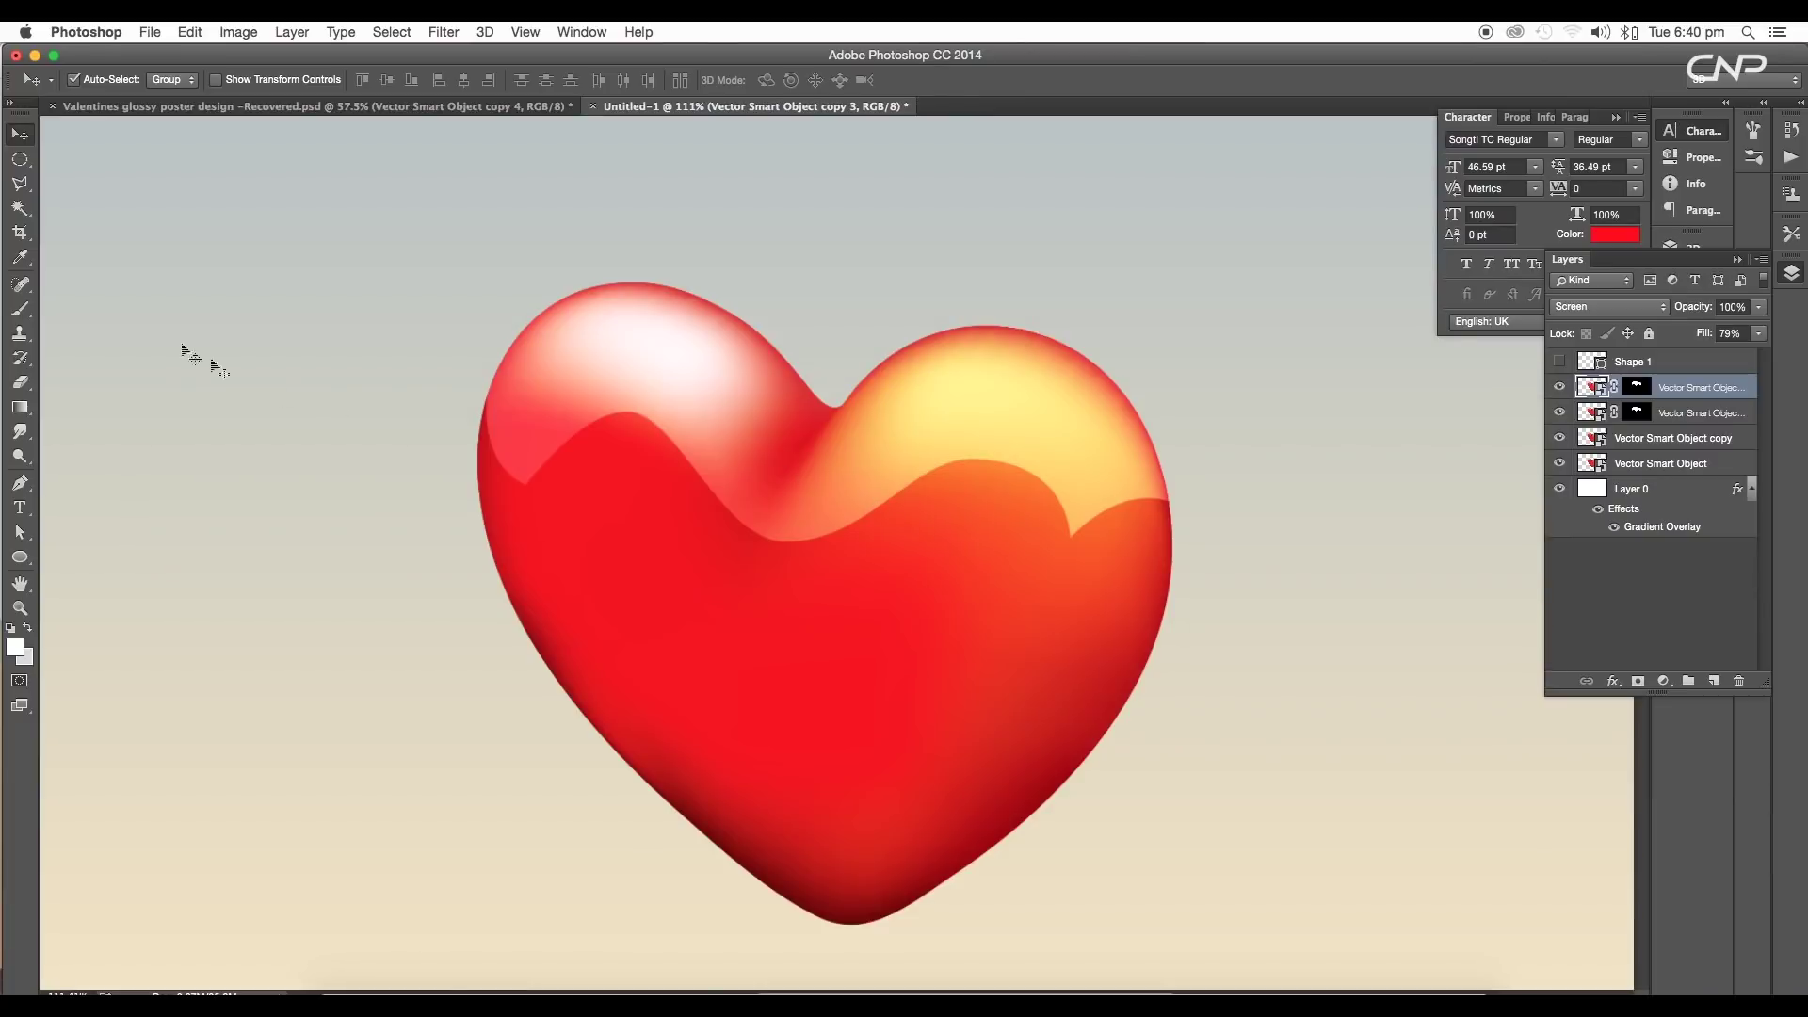
Examine the side gloss bands on the finished poster's large heart up close and return to the Untitled-1 document.
{"action": "left_click_drag", "start_coordinate": [1240, 633], "coordinate": [1192, 581]}
{"action": "key", "text": "ctrl+Tab"}
{"action": "left_click", "coordinate": [669, 387]}
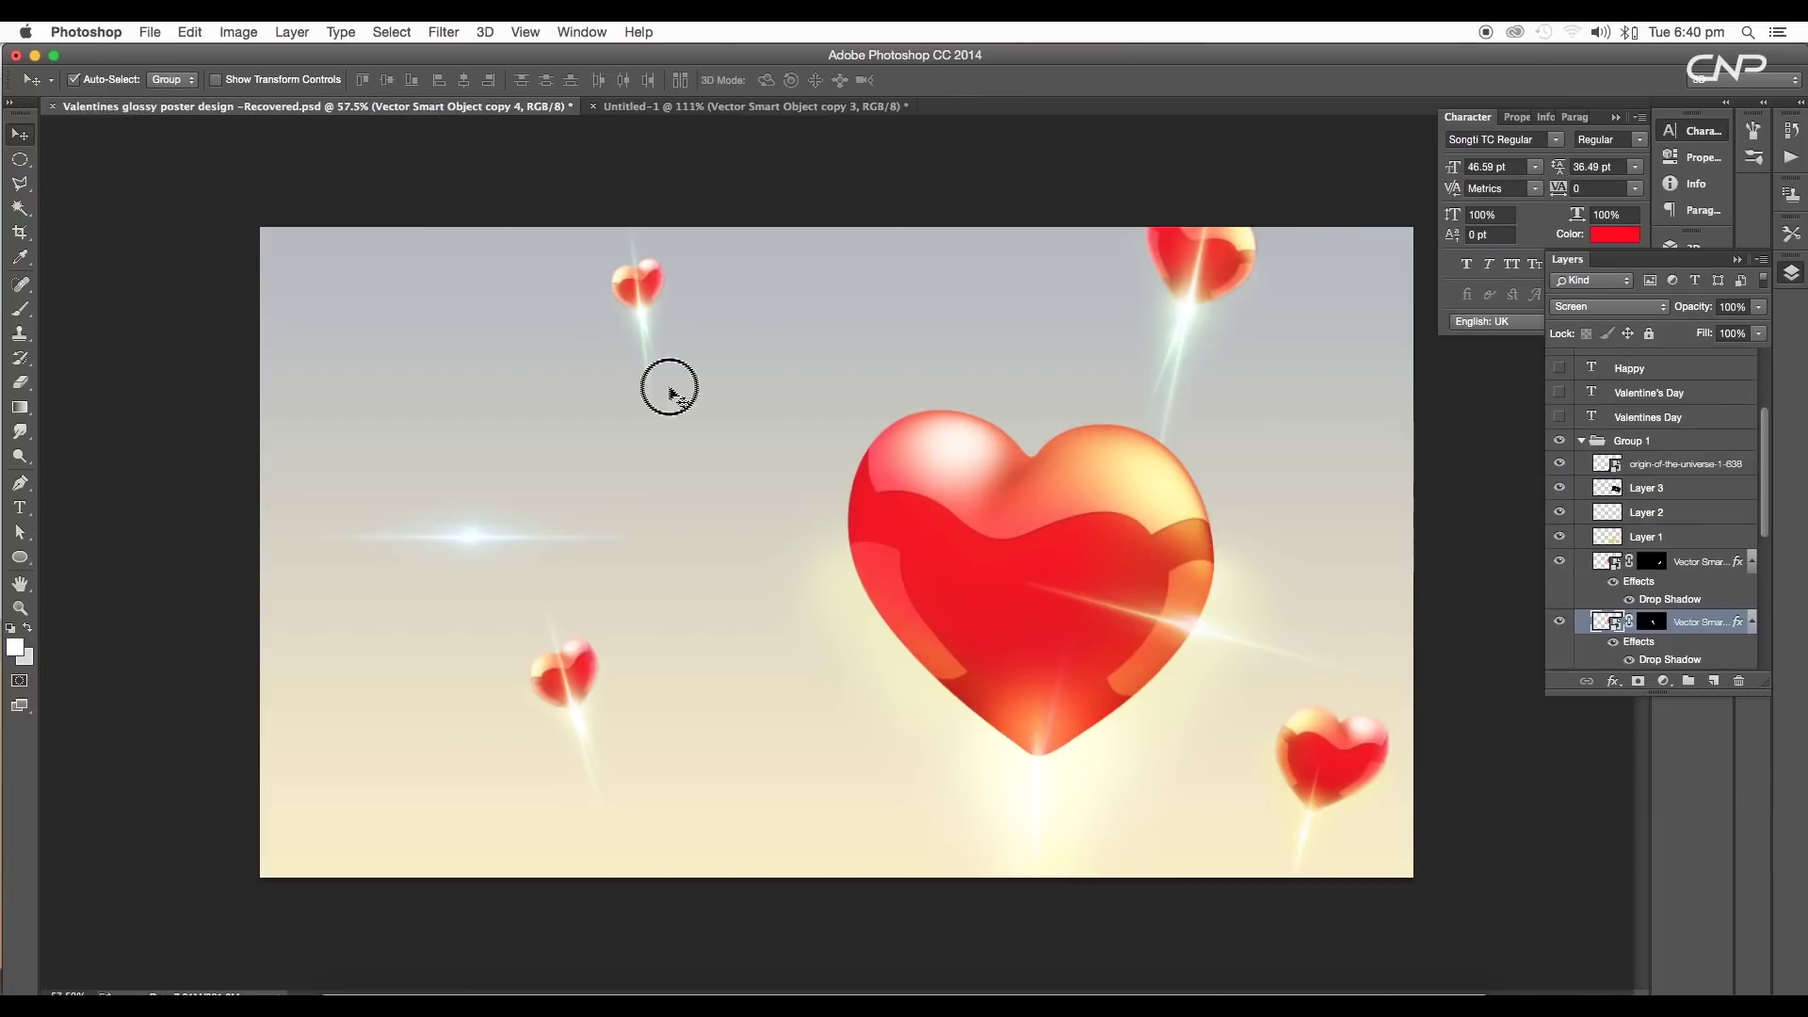
{"action": "scroll", "coordinate": [907, 525], "scroll_direction": "up", "scroll_amount": 5}
{"action": "left_click_drag", "start_coordinate": [932, 567], "coordinate": [670, 576]}
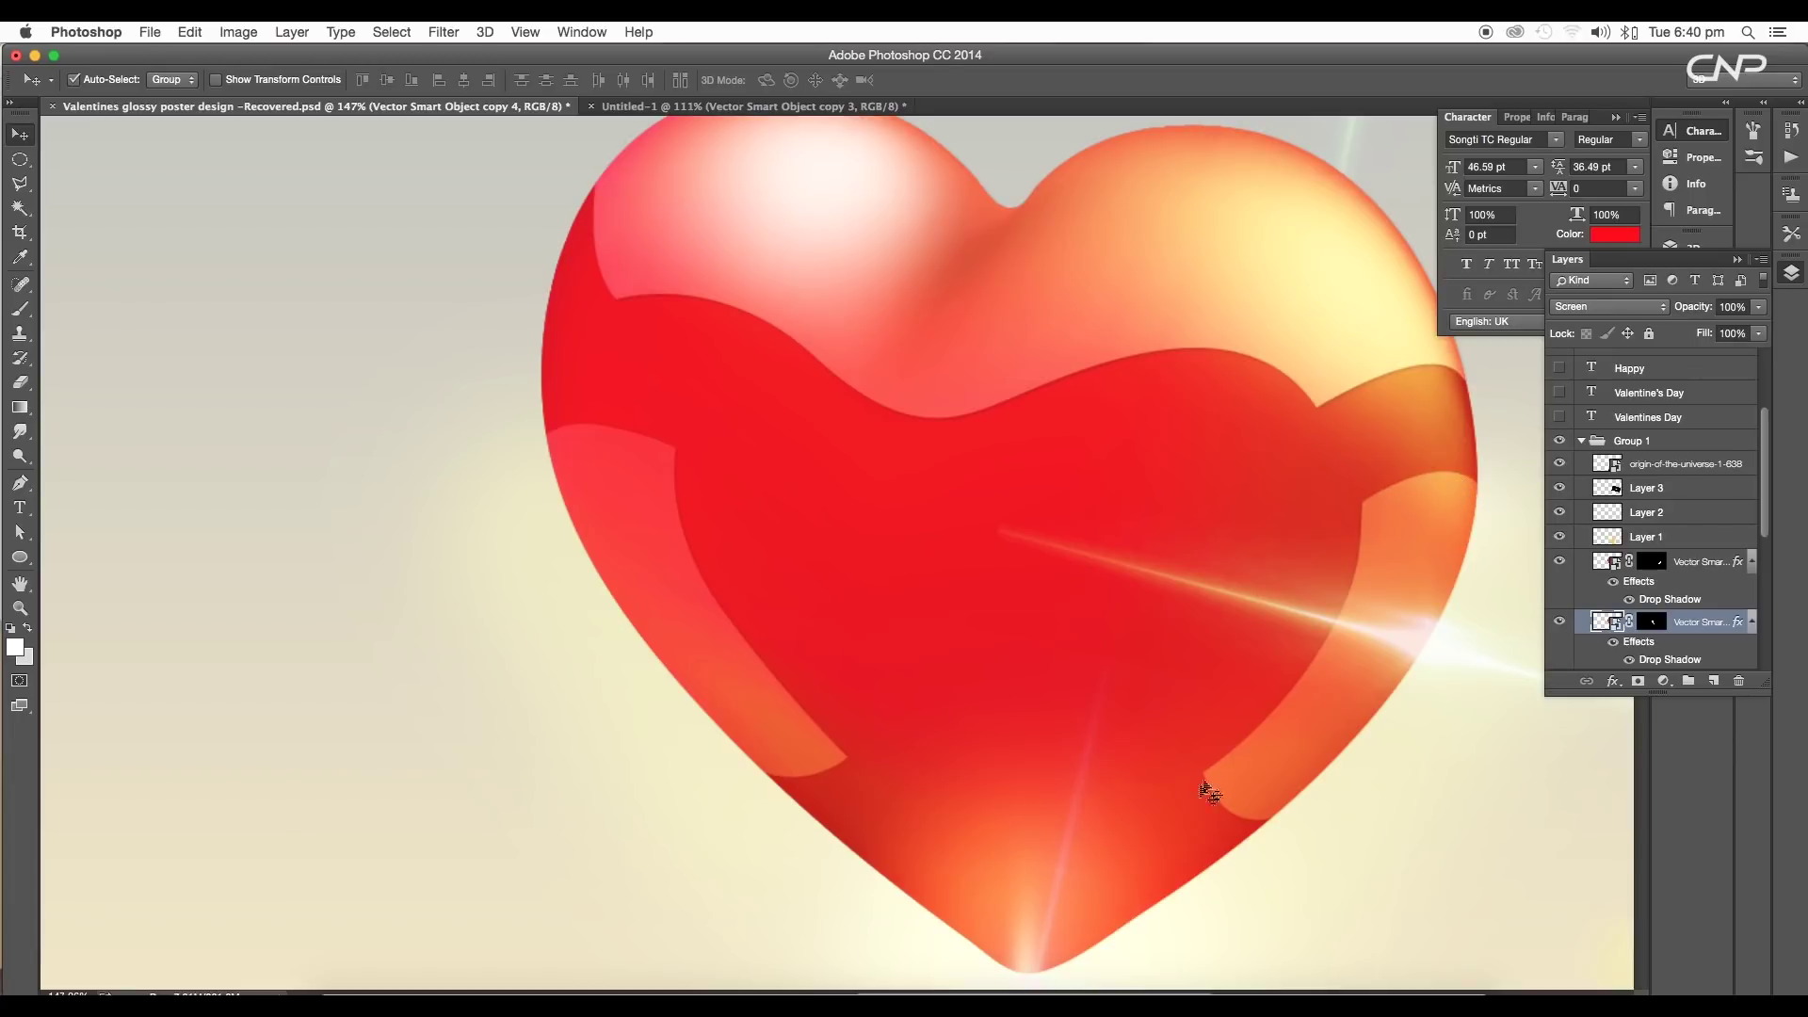
{"action": "left_click", "coordinate": [669, 108]}
{"action": "left_click_drag", "start_coordinate": [861, 439], "coordinate": [856, 438]}
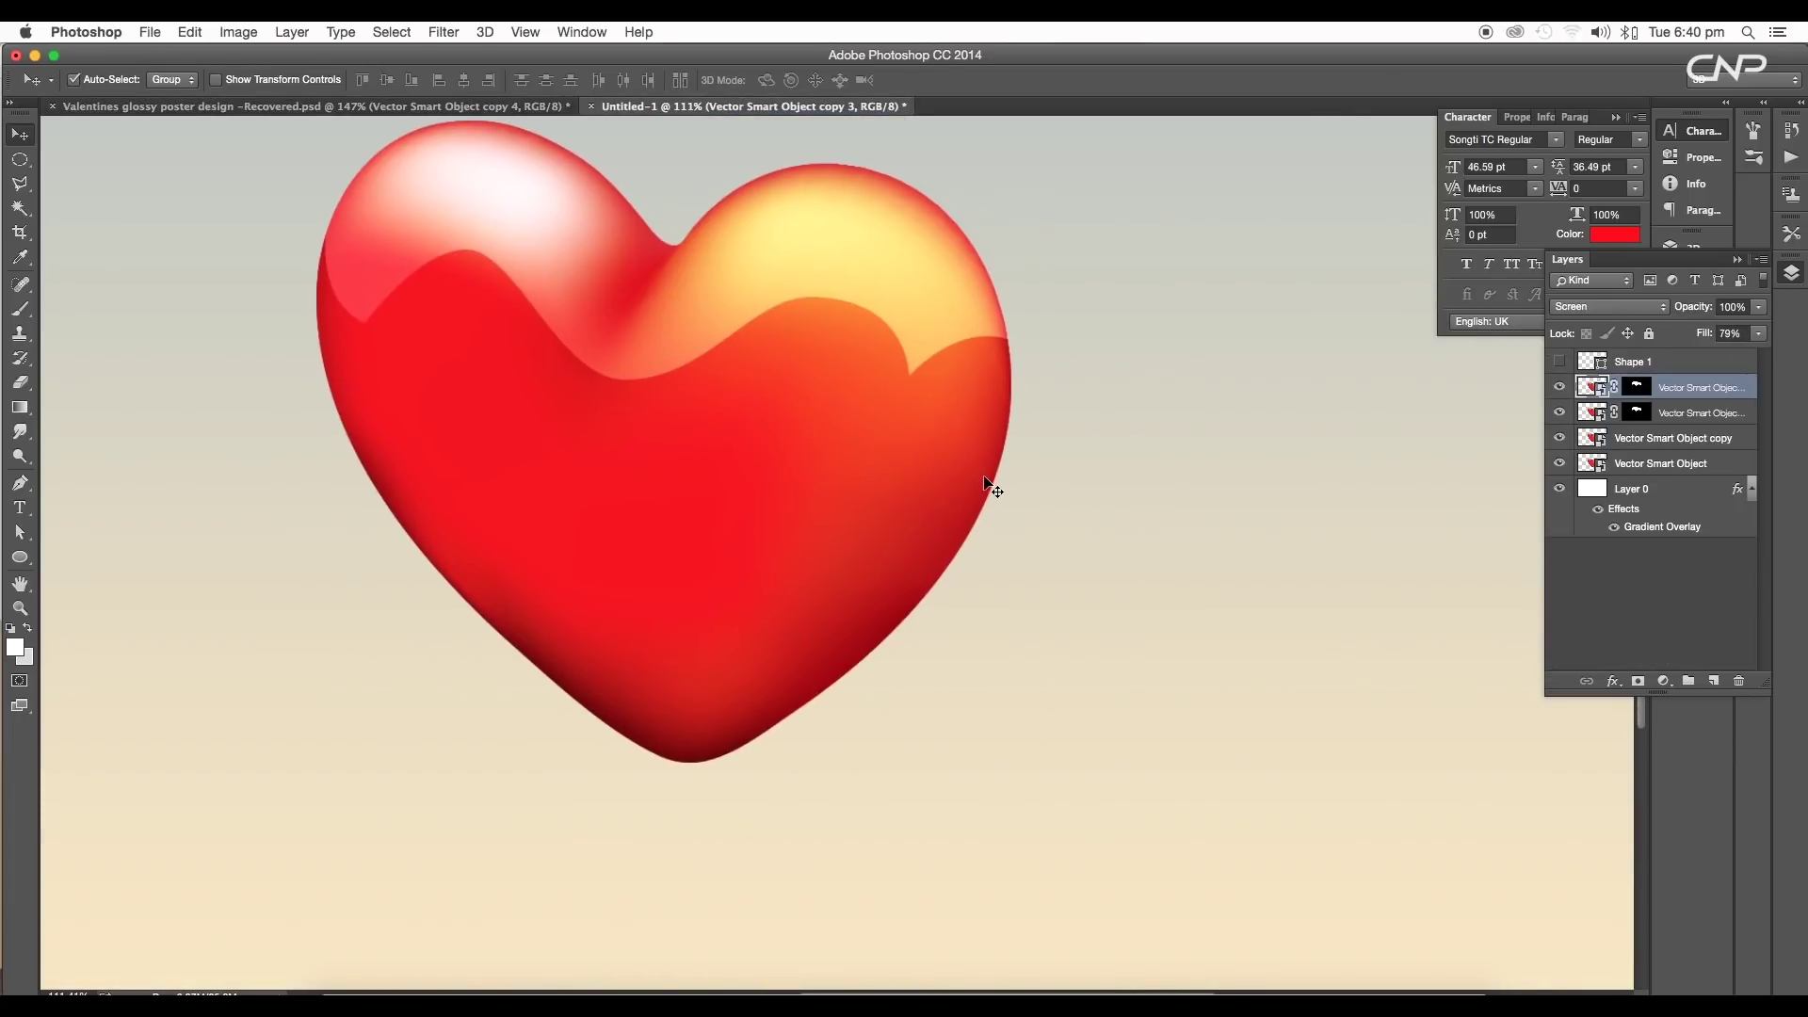
Start a Pen shape on the heart's lower right side, with a curved upper edge and anchor points running outside the heart's rim.
{"action": "key", "text": "p"}
{"action": "left_click", "coordinate": [903, 482]}
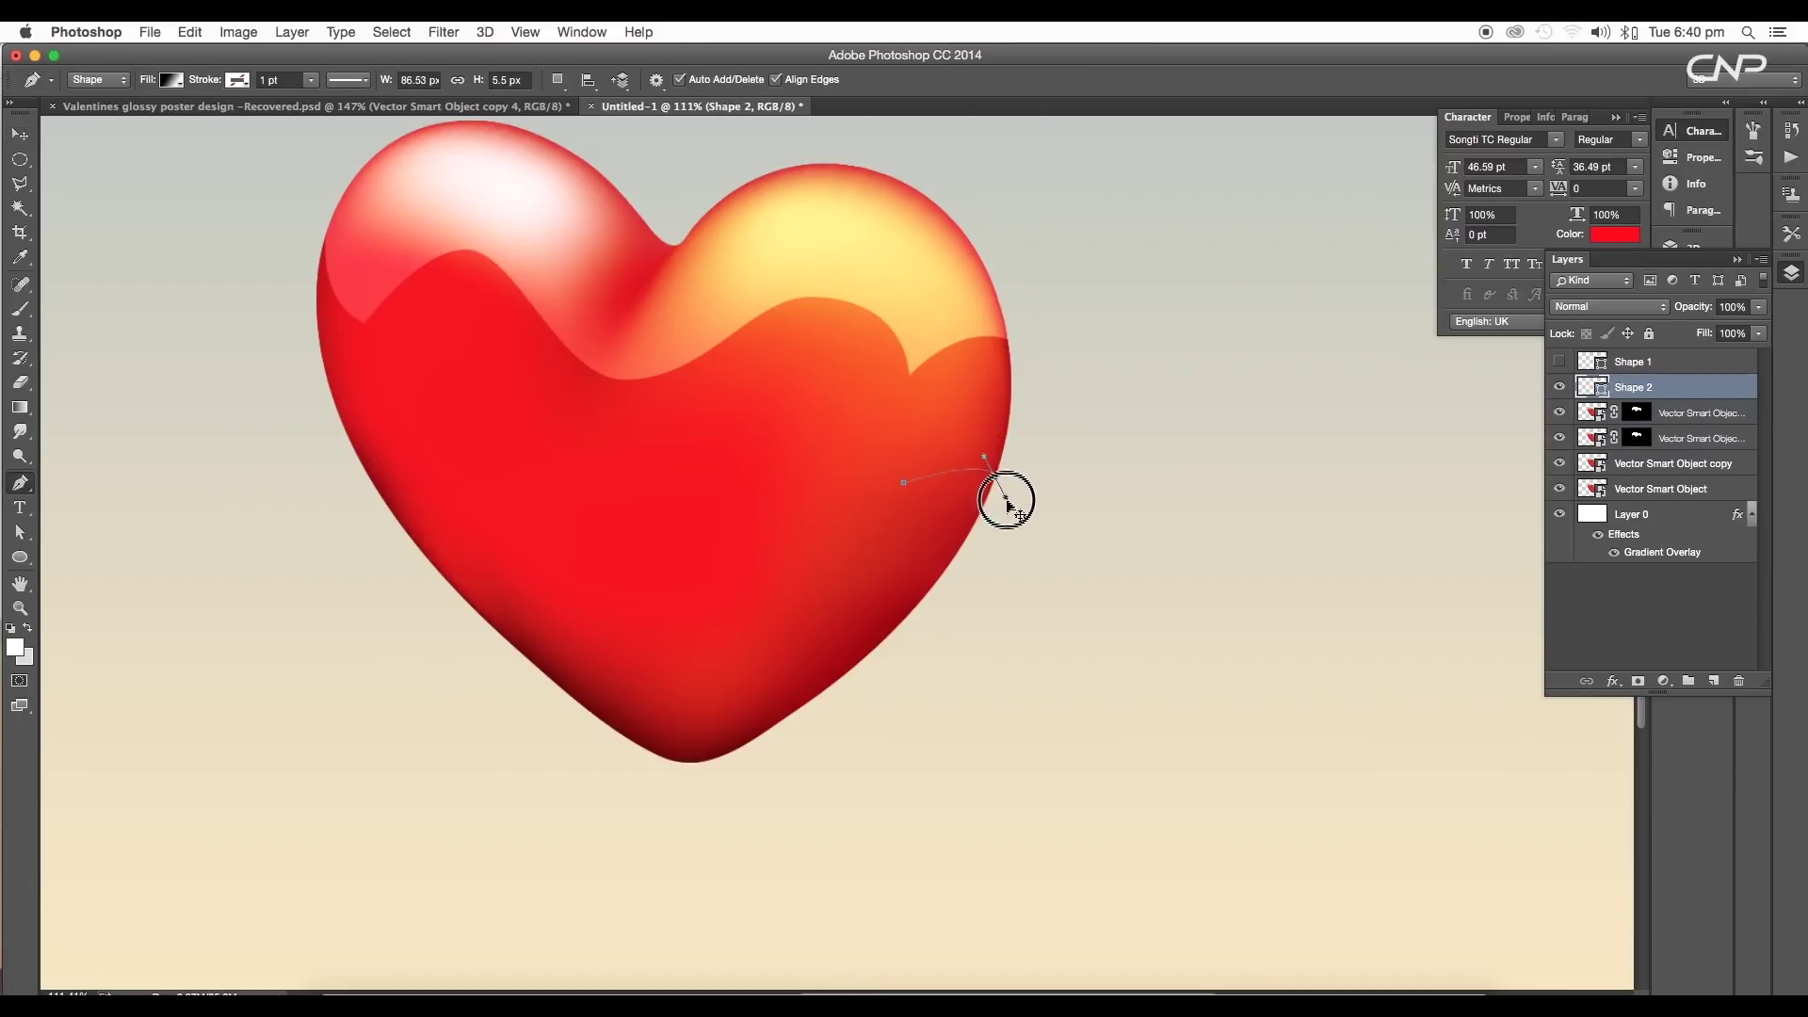
{"action": "left_click_drag", "start_coordinate": [995, 478], "coordinate": [1000, 506]}
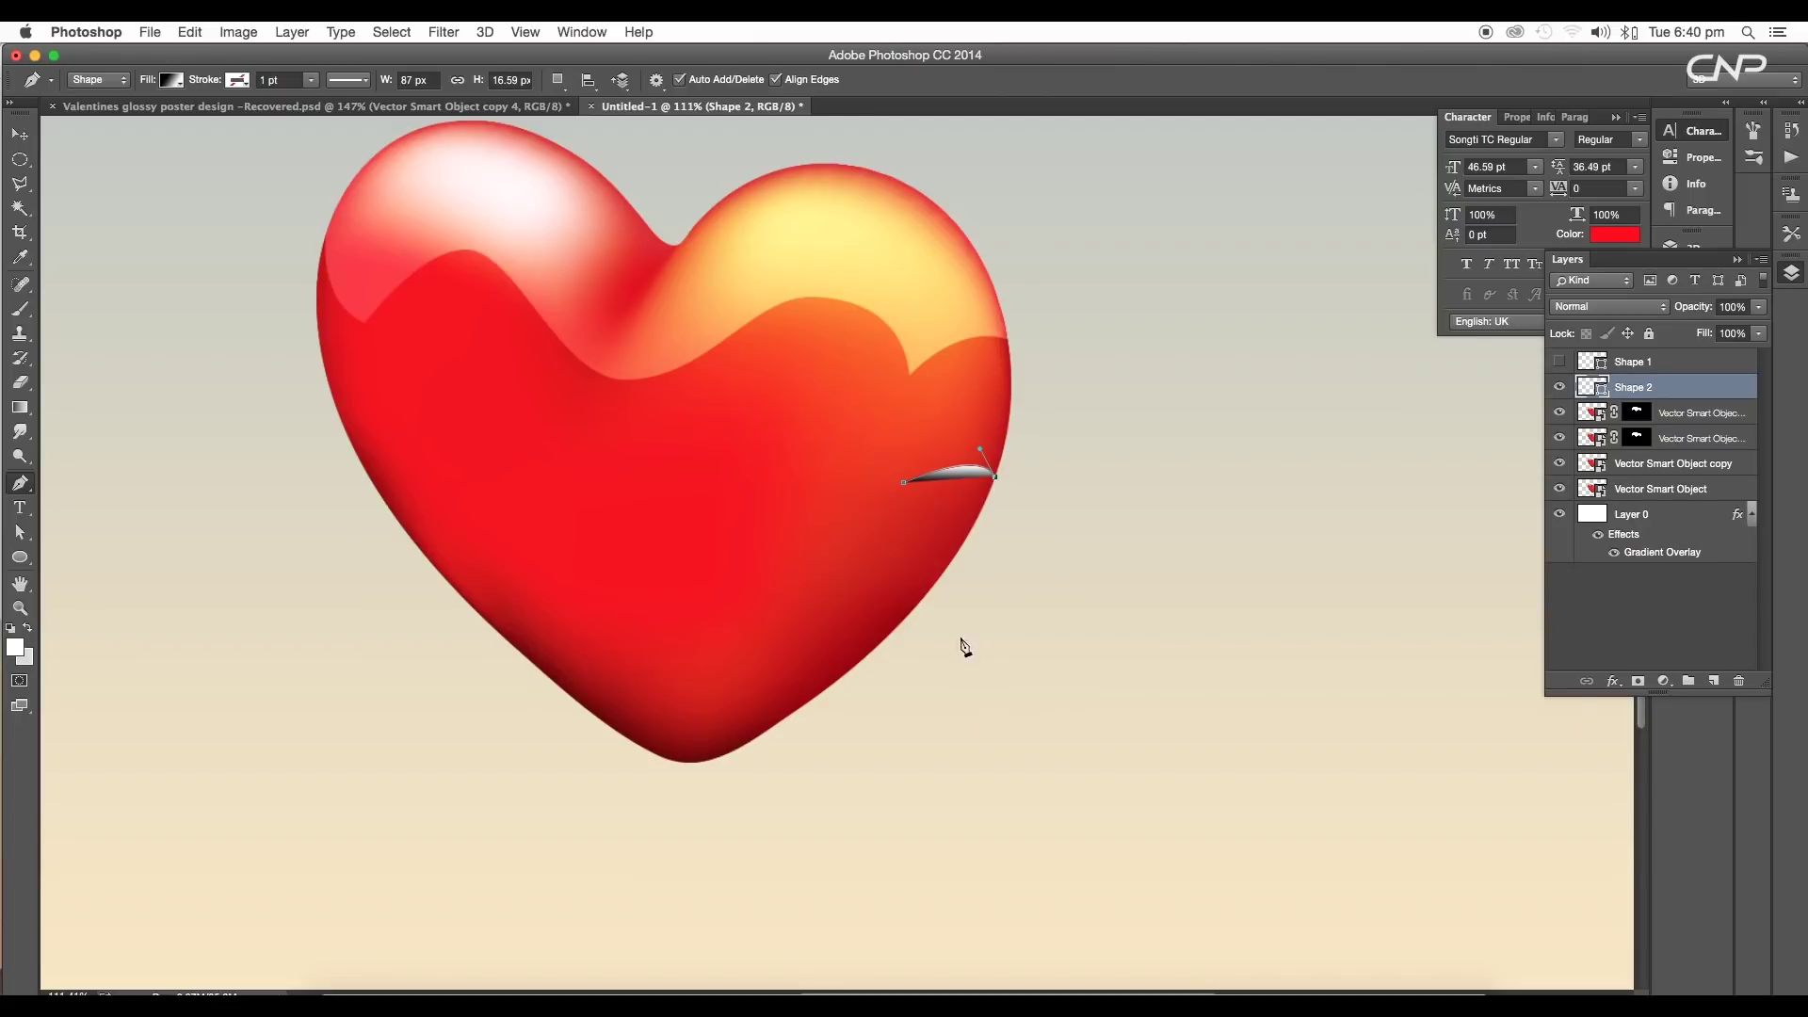
{"action": "left_click", "coordinate": [1006, 564]}
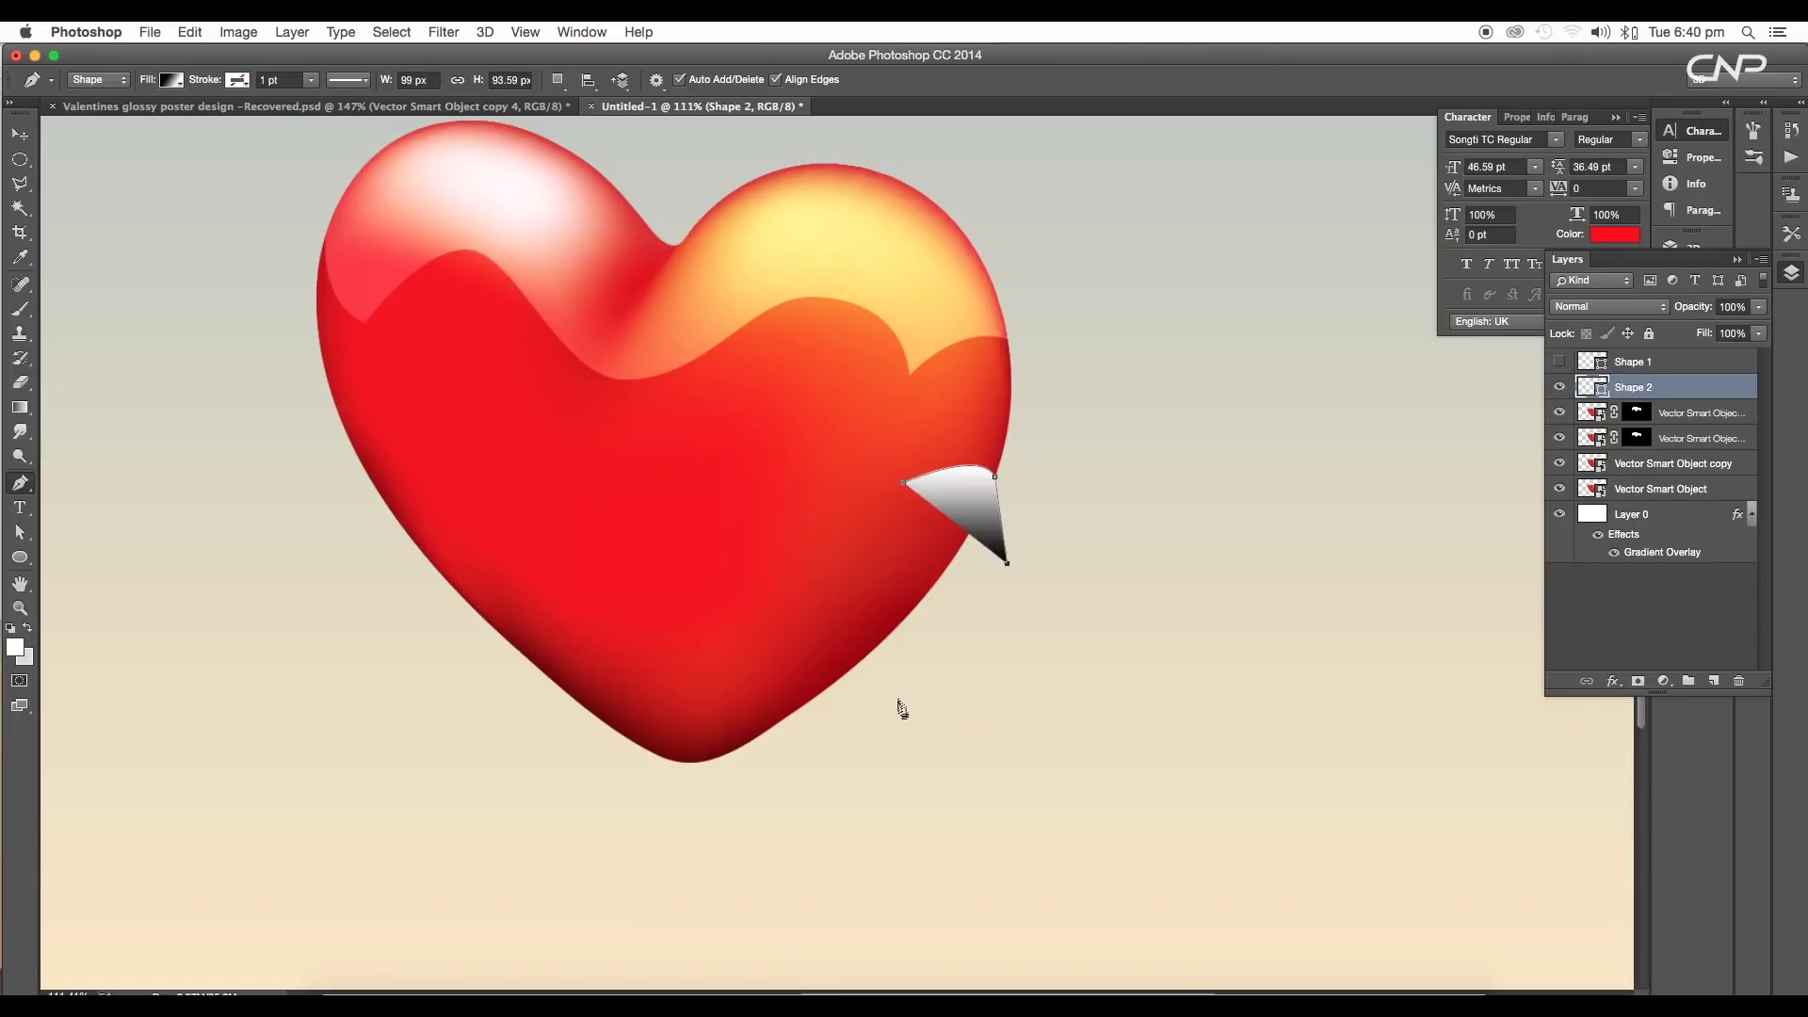
{"action": "left_click", "coordinate": [834, 686]}
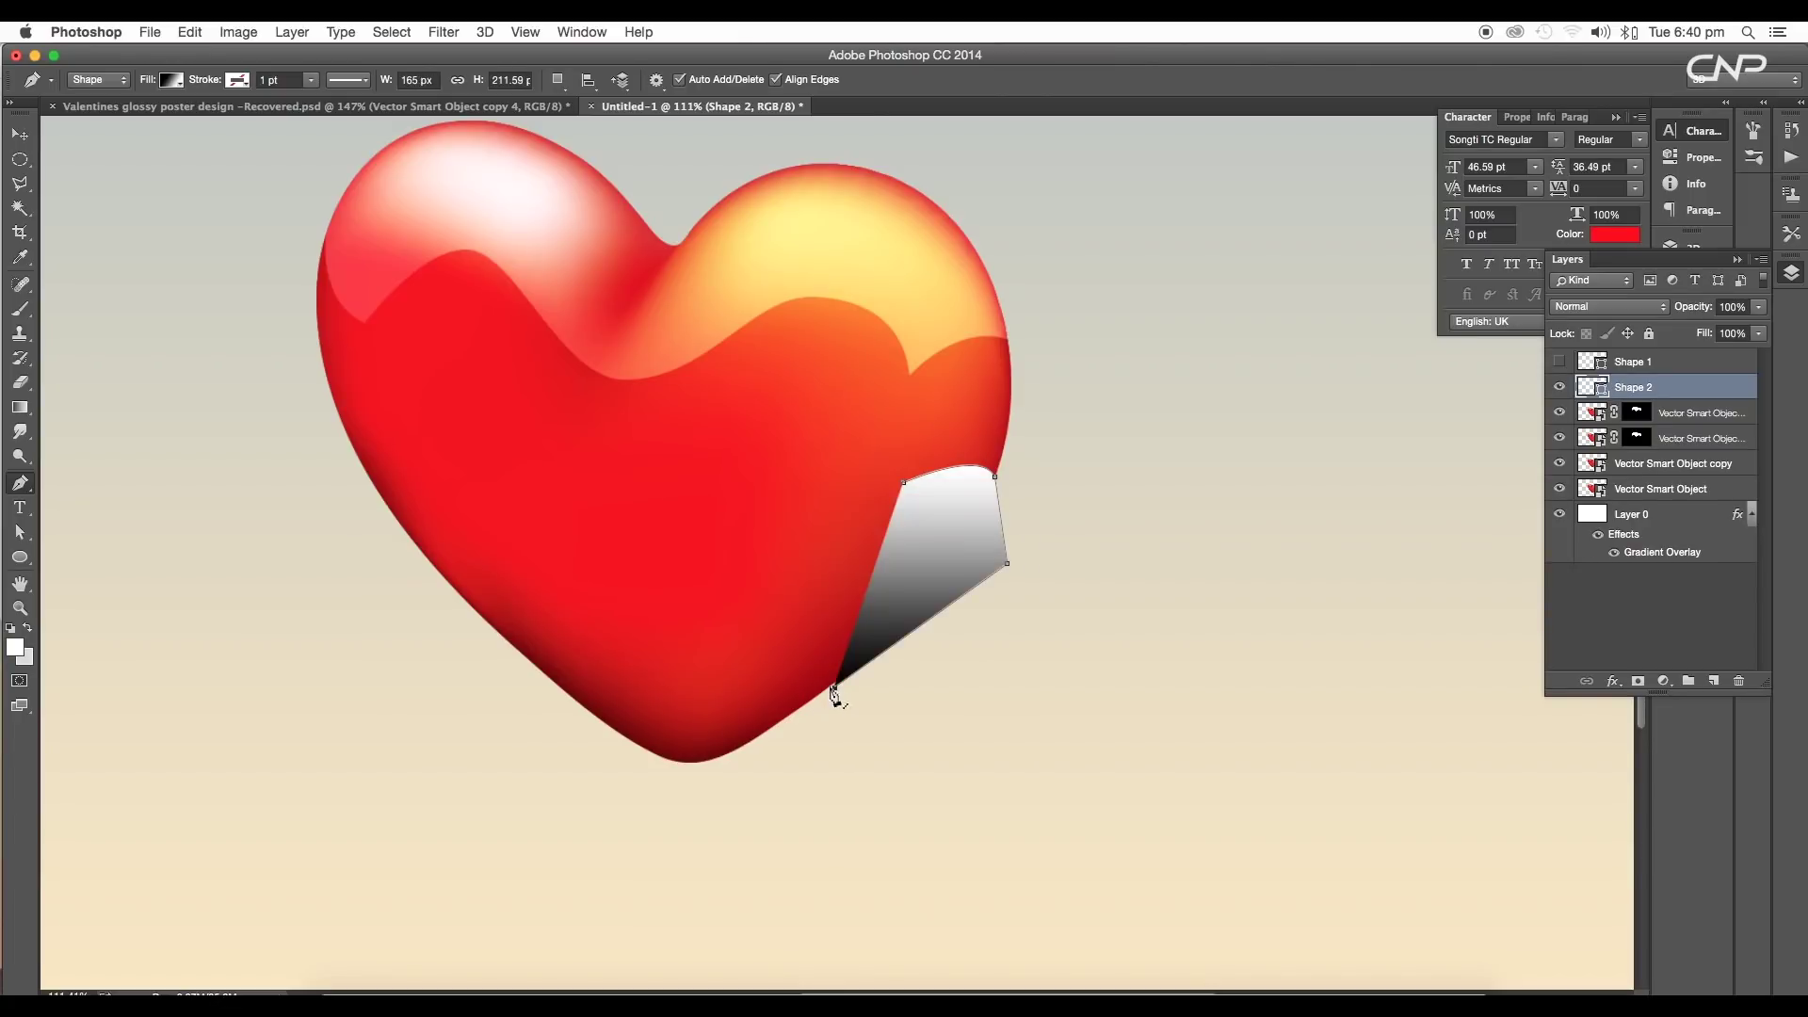
Remove the shape's fill and close its outline with a curved inner edge following the heart's lower right side.
{"action": "left_click", "coordinate": [180, 82]}
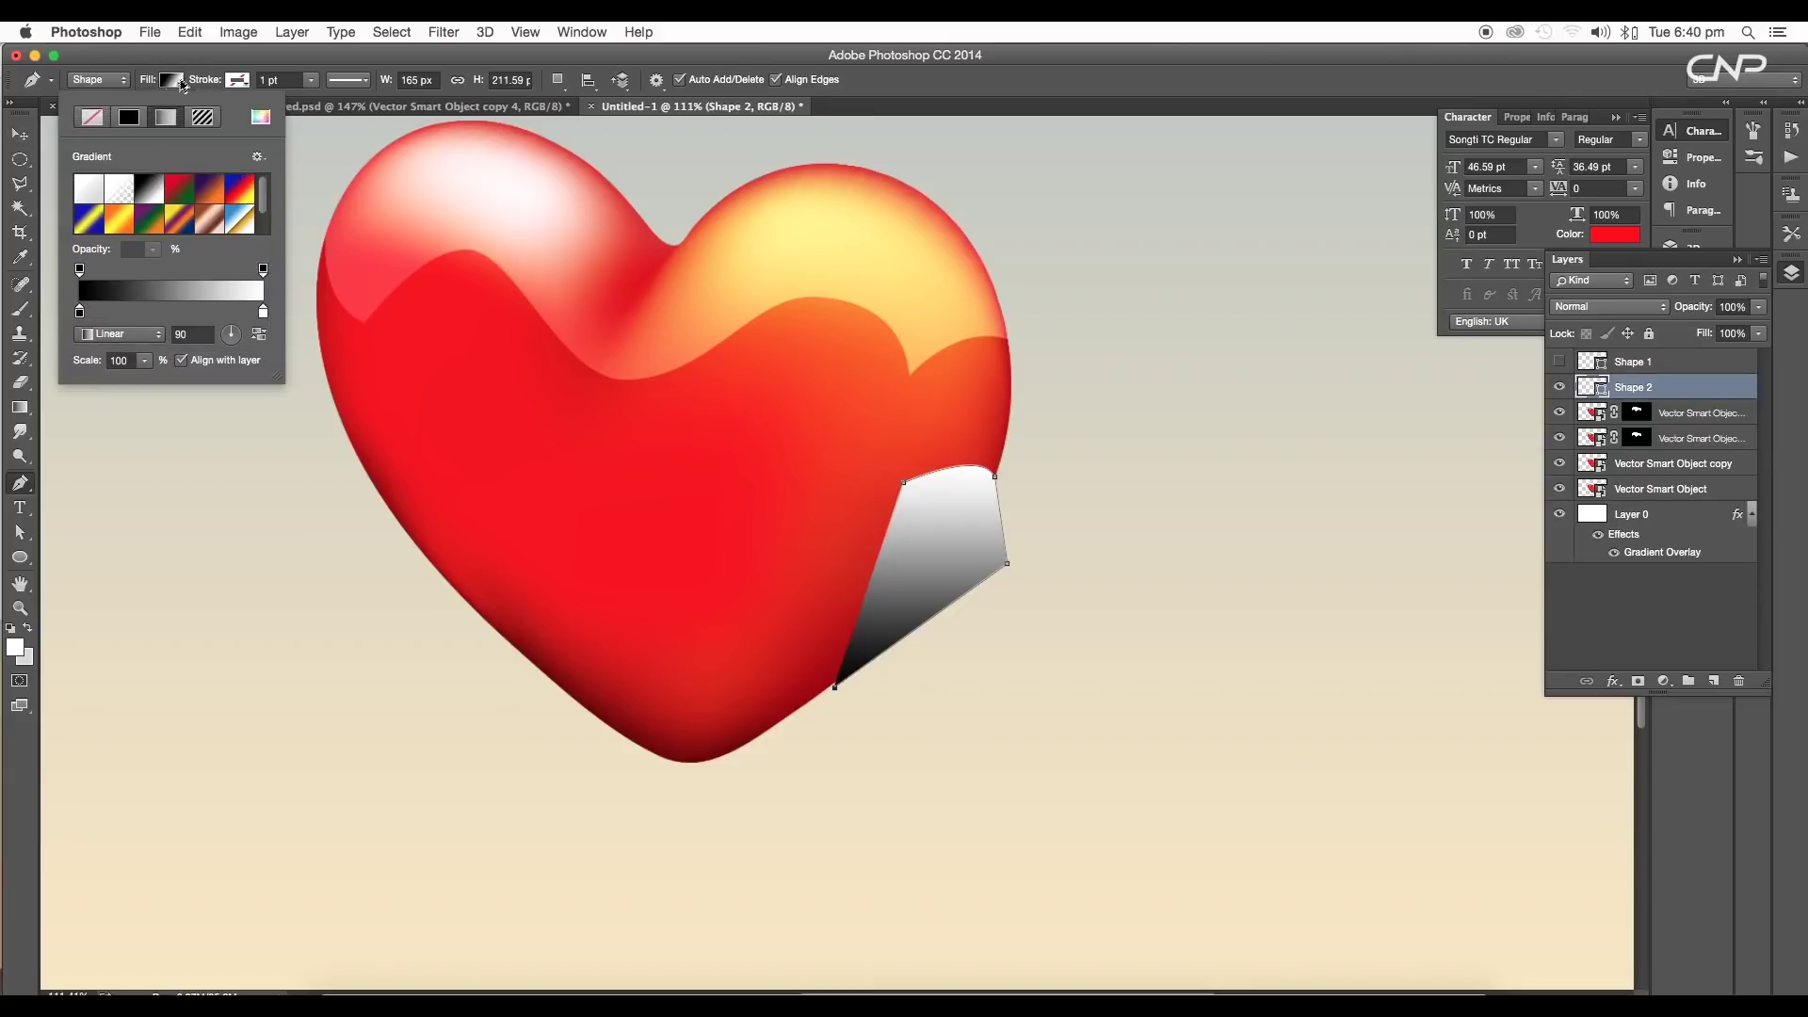
{"action": "left_click", "coordinate": [92, 117]}
{"action": "key", "text": "Return"}
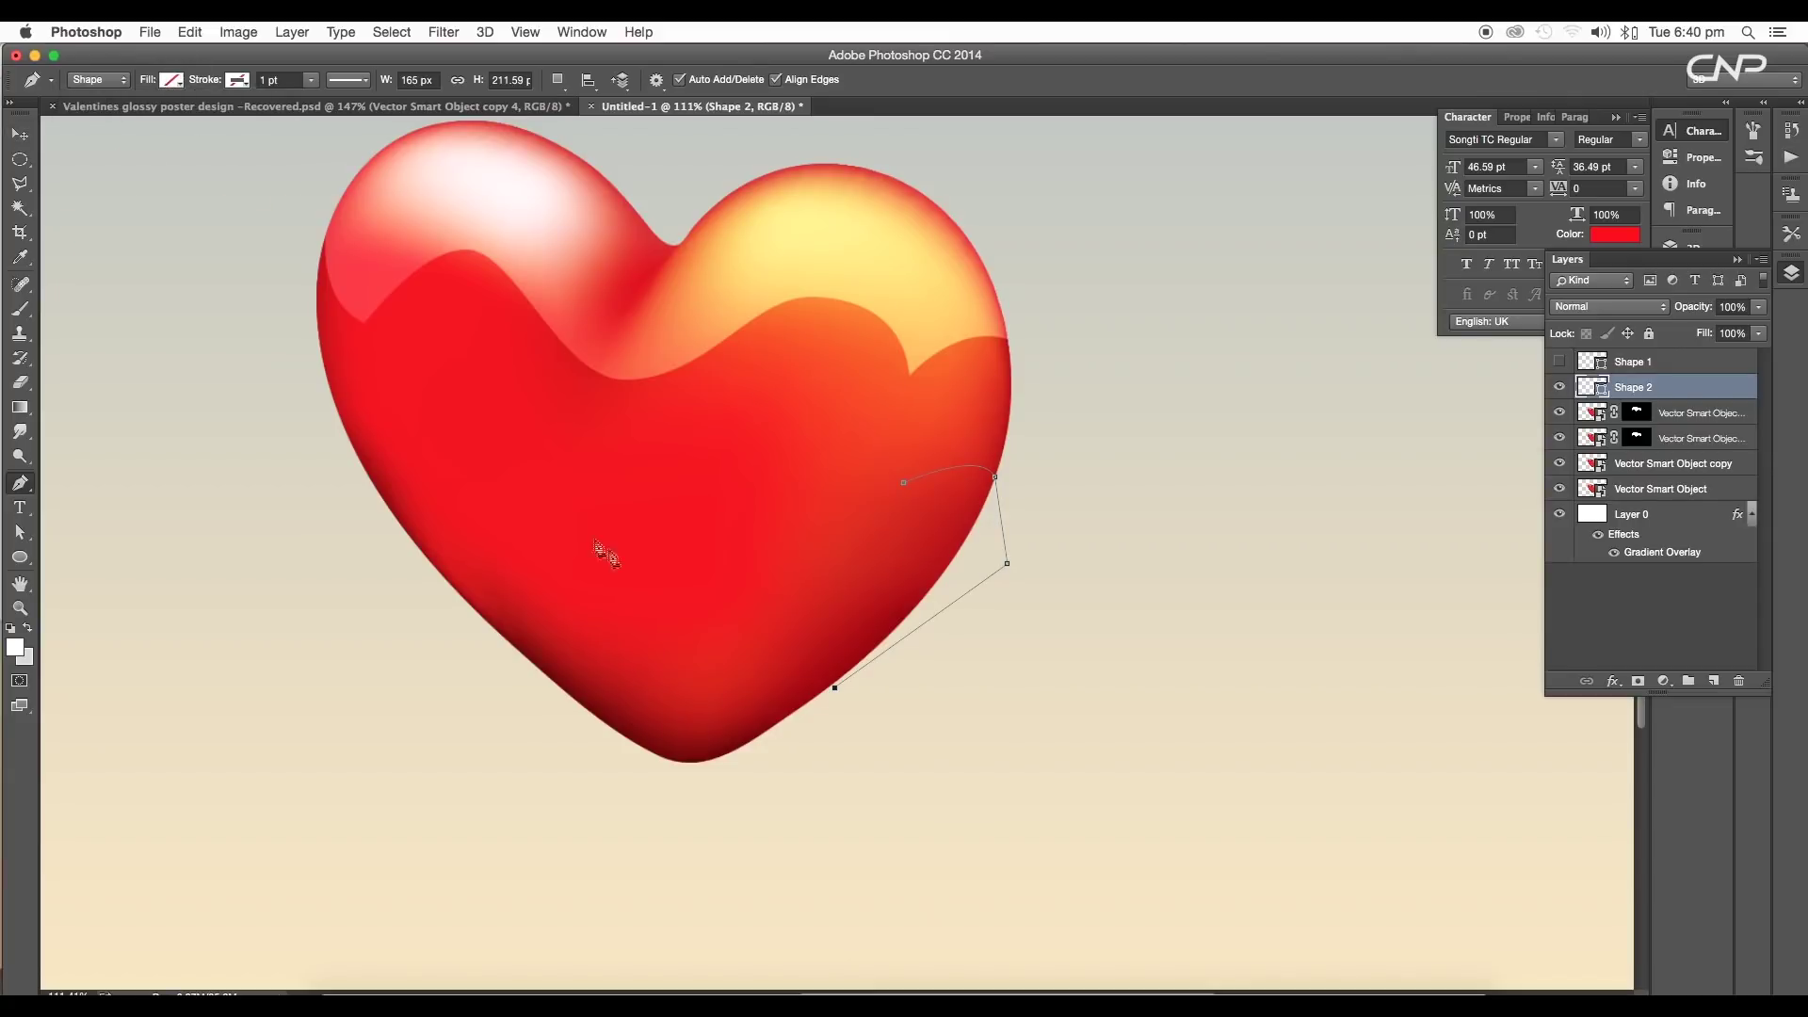
{"action": "left_click", "coordinate": [827, 688]}
{"action": "left_click_drag", "start_coordinate": [794, 654], "coordinate": [783, 617]}
{"action": "left_click", "coordinate": [793, 654]}
{"action": "left_click_drag", "start_coordinate": [904, 484], "coordinate": [929, 380]}
Load Shape 2's outline as a selection and use it to mask a duplicate of the Overlay heart copy placed above the masked copies.
{"action": "left_click", "coordinate": [1595, 390], "text": "super"}
{"action": "left_click", "coordinate": [1683, 464]}
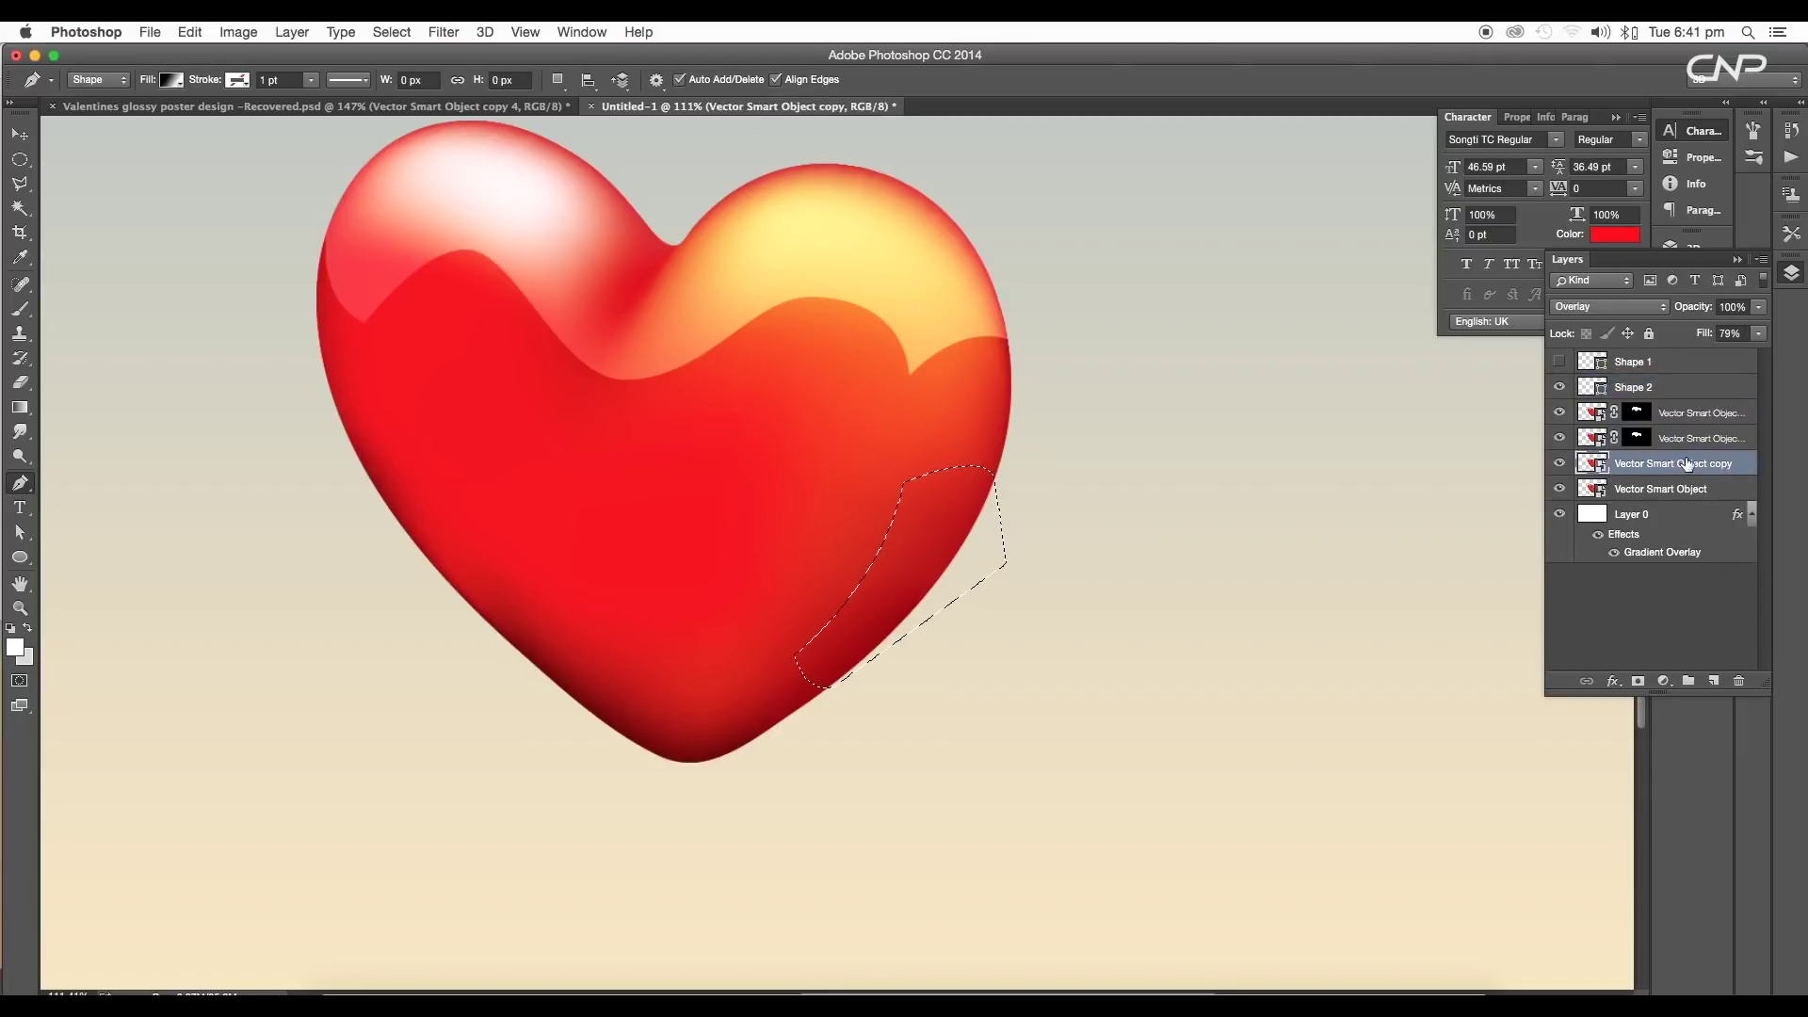
{"action": "left_click_drag", "start_coordinate": [1684, 463], "coordinate": [1709, 685]}
{"action": "left_click_drag", "start_coordinate": [1712, 685], "coordinate": [1712, 684]}
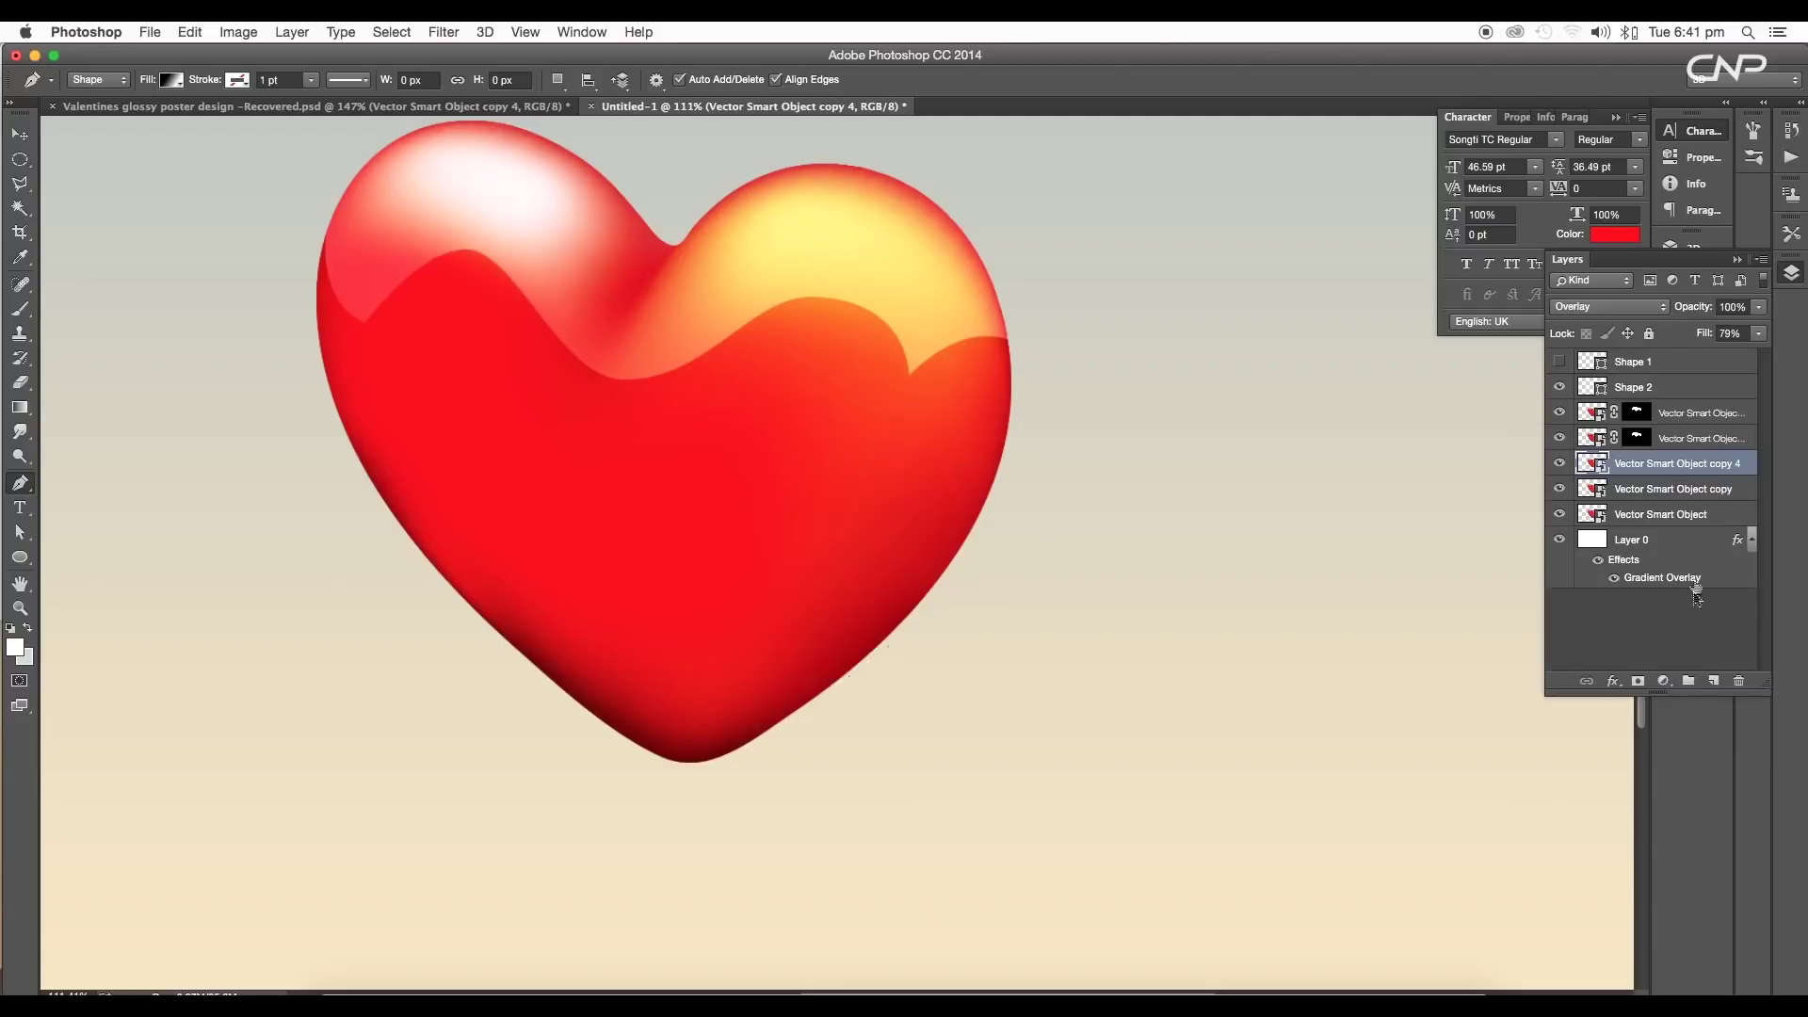
{"action": "left_click_drag", "start_coordinate": [1660, 461], "coordinate": [1657, 414]}
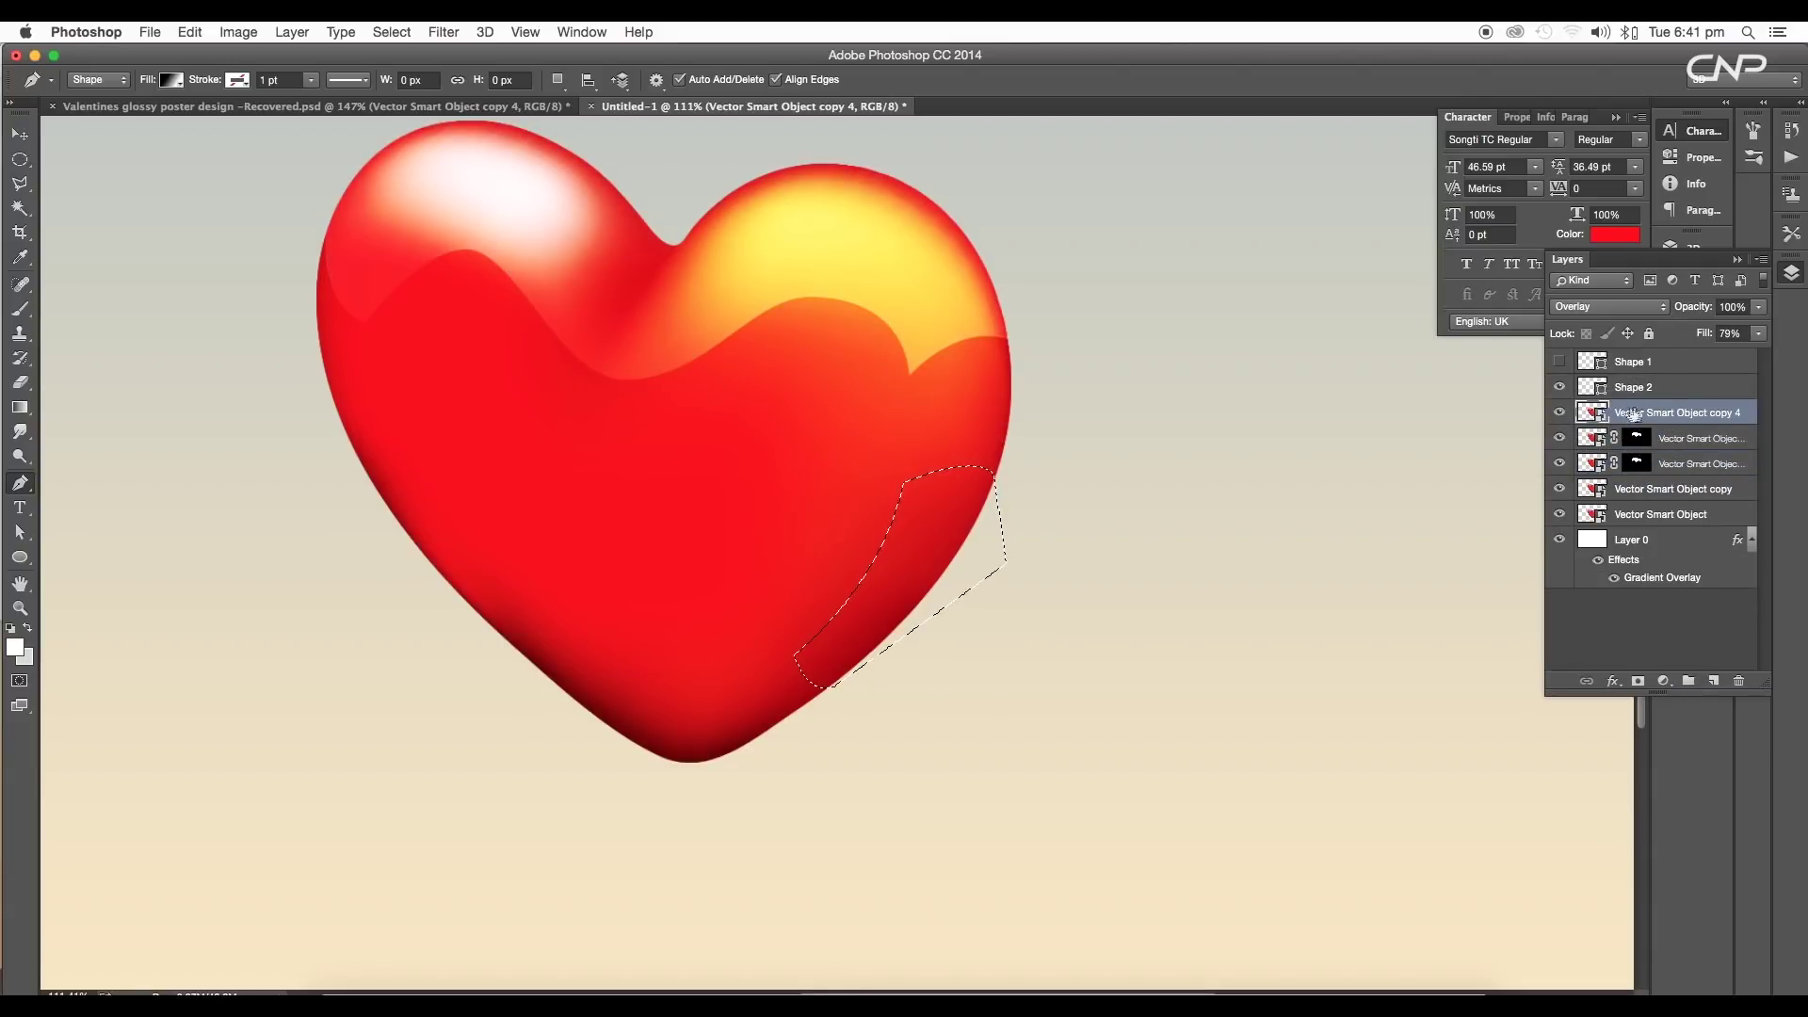
{"action": "left_click", "coordinate": [1637, 681]}
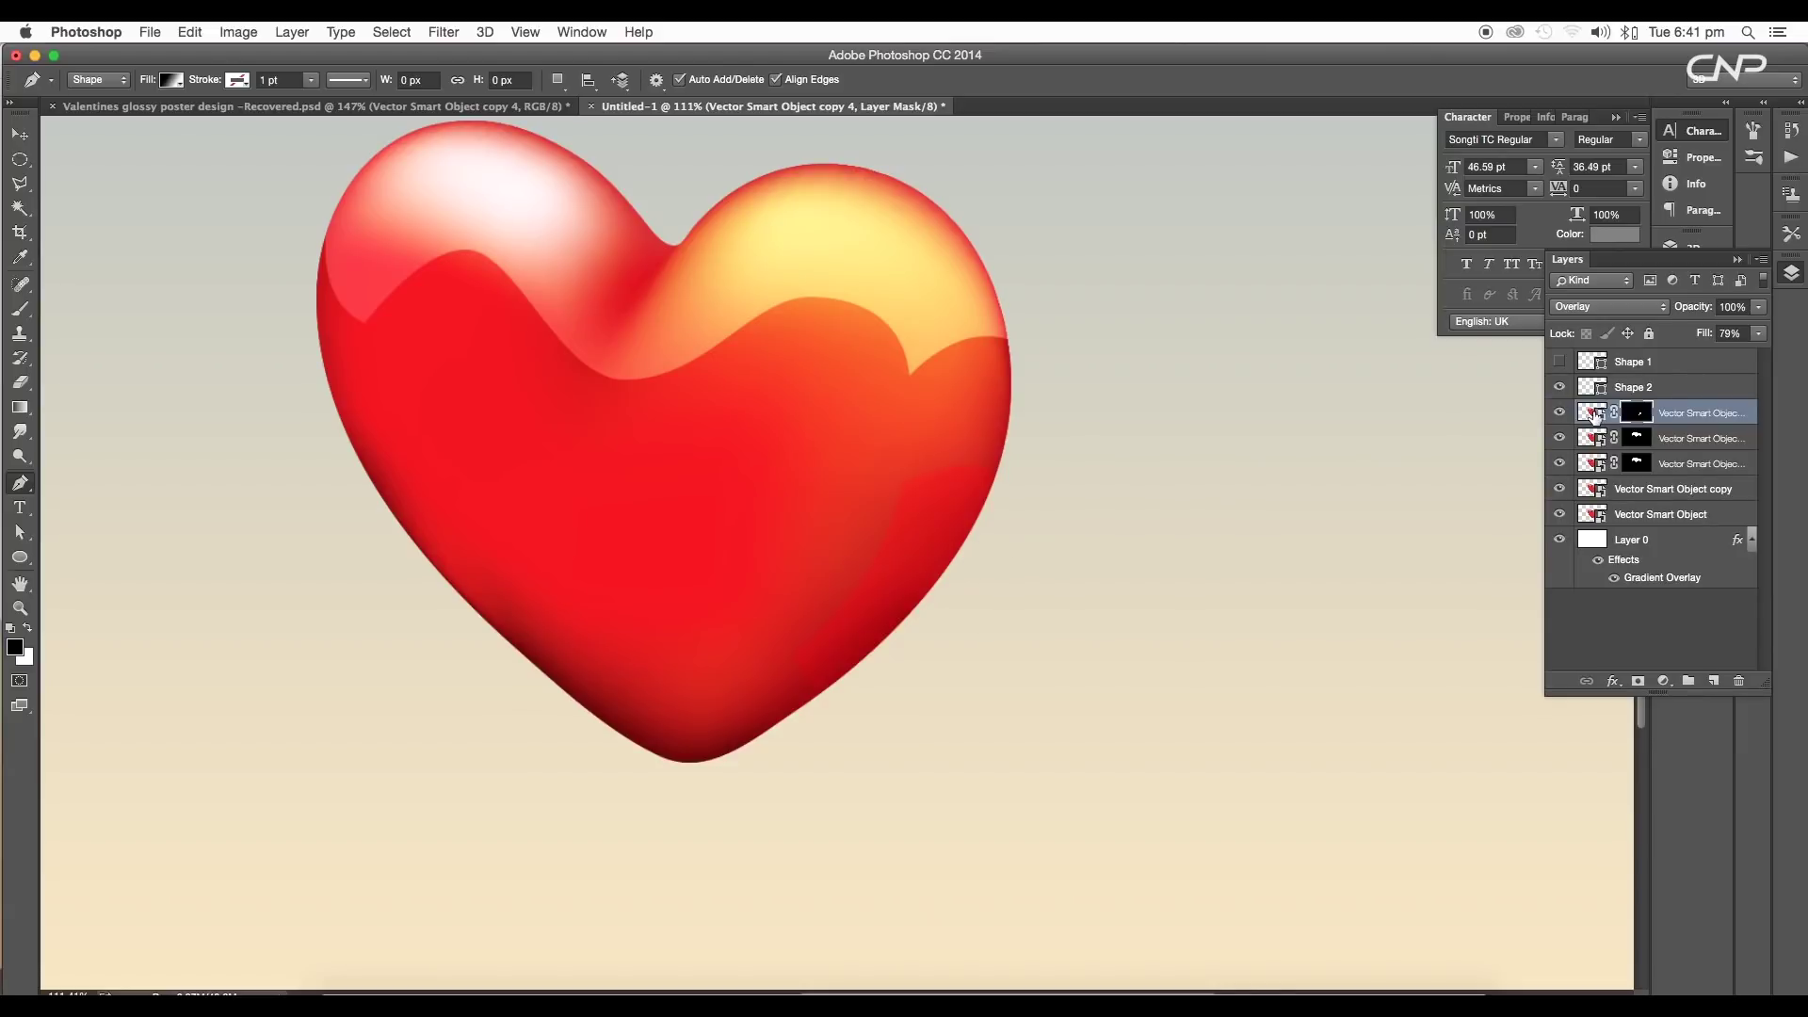
Set the newly masked heart copy's blend mode to Screen and duplicate it to strengthen the lower right gloss band.
{"action": "left_click", "coordinate": [1606, 308]}
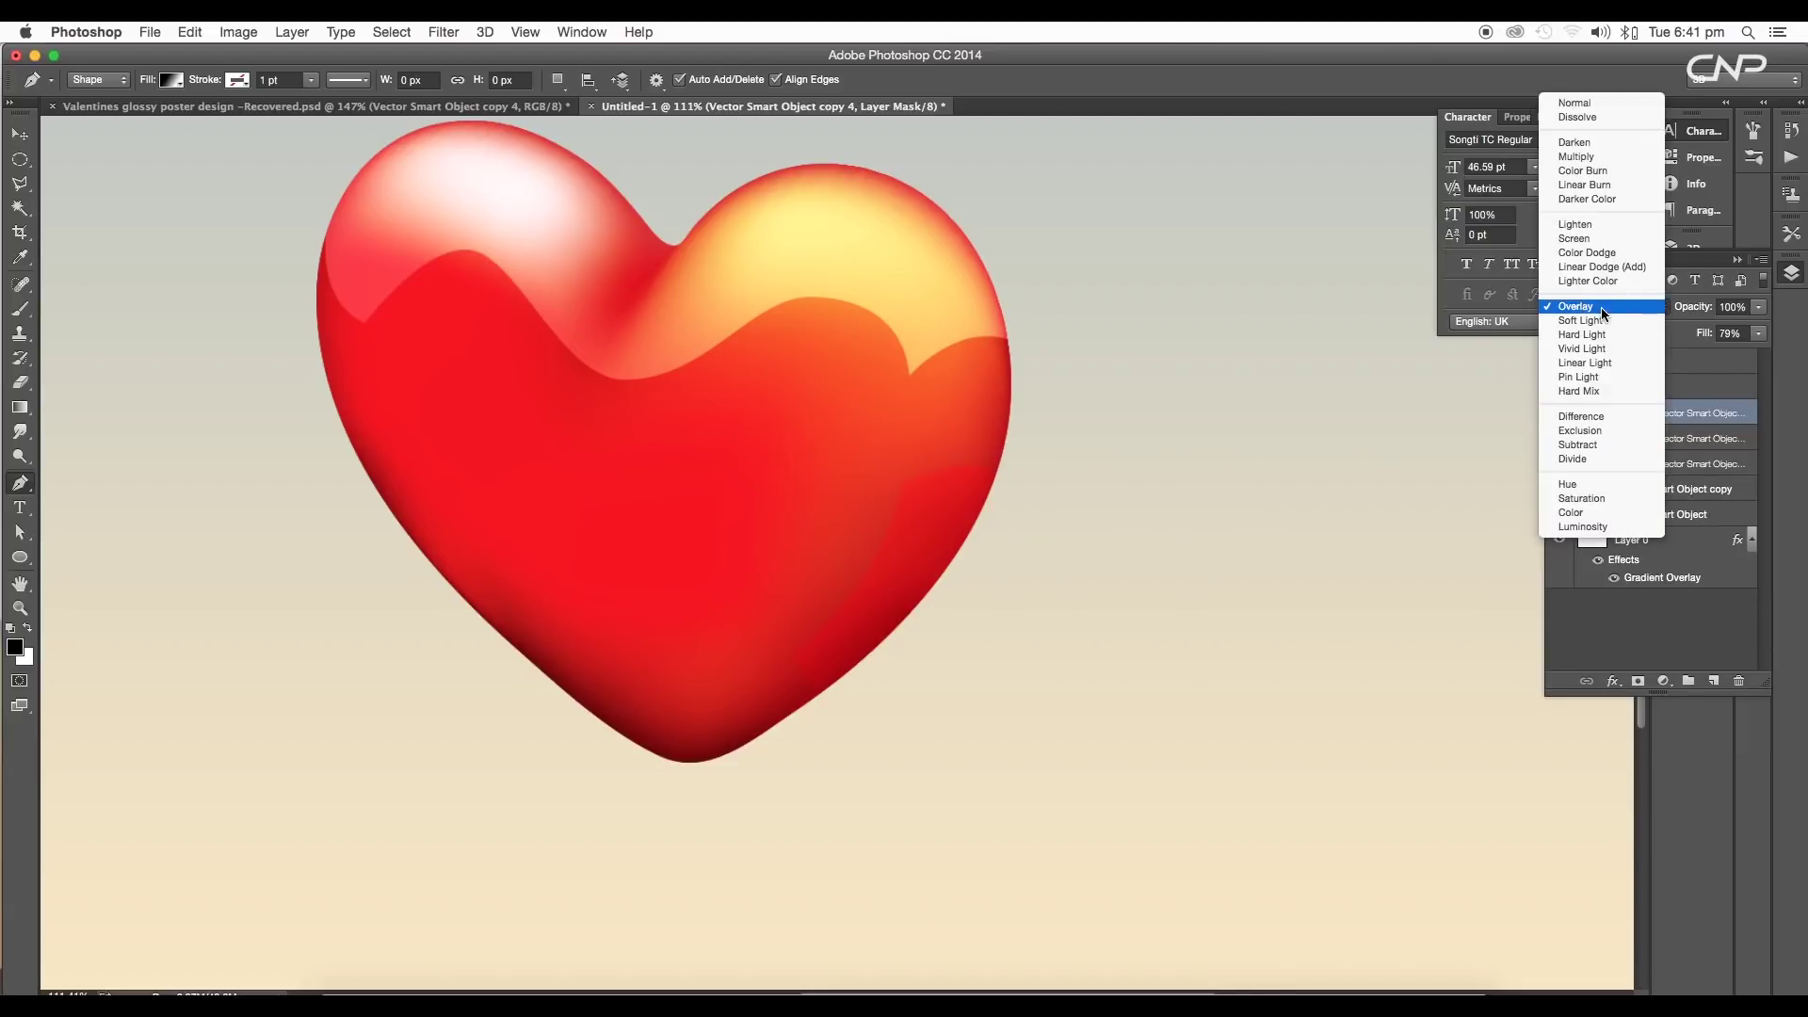
{"action": "left_click", "coordinate": [1598, 246]}
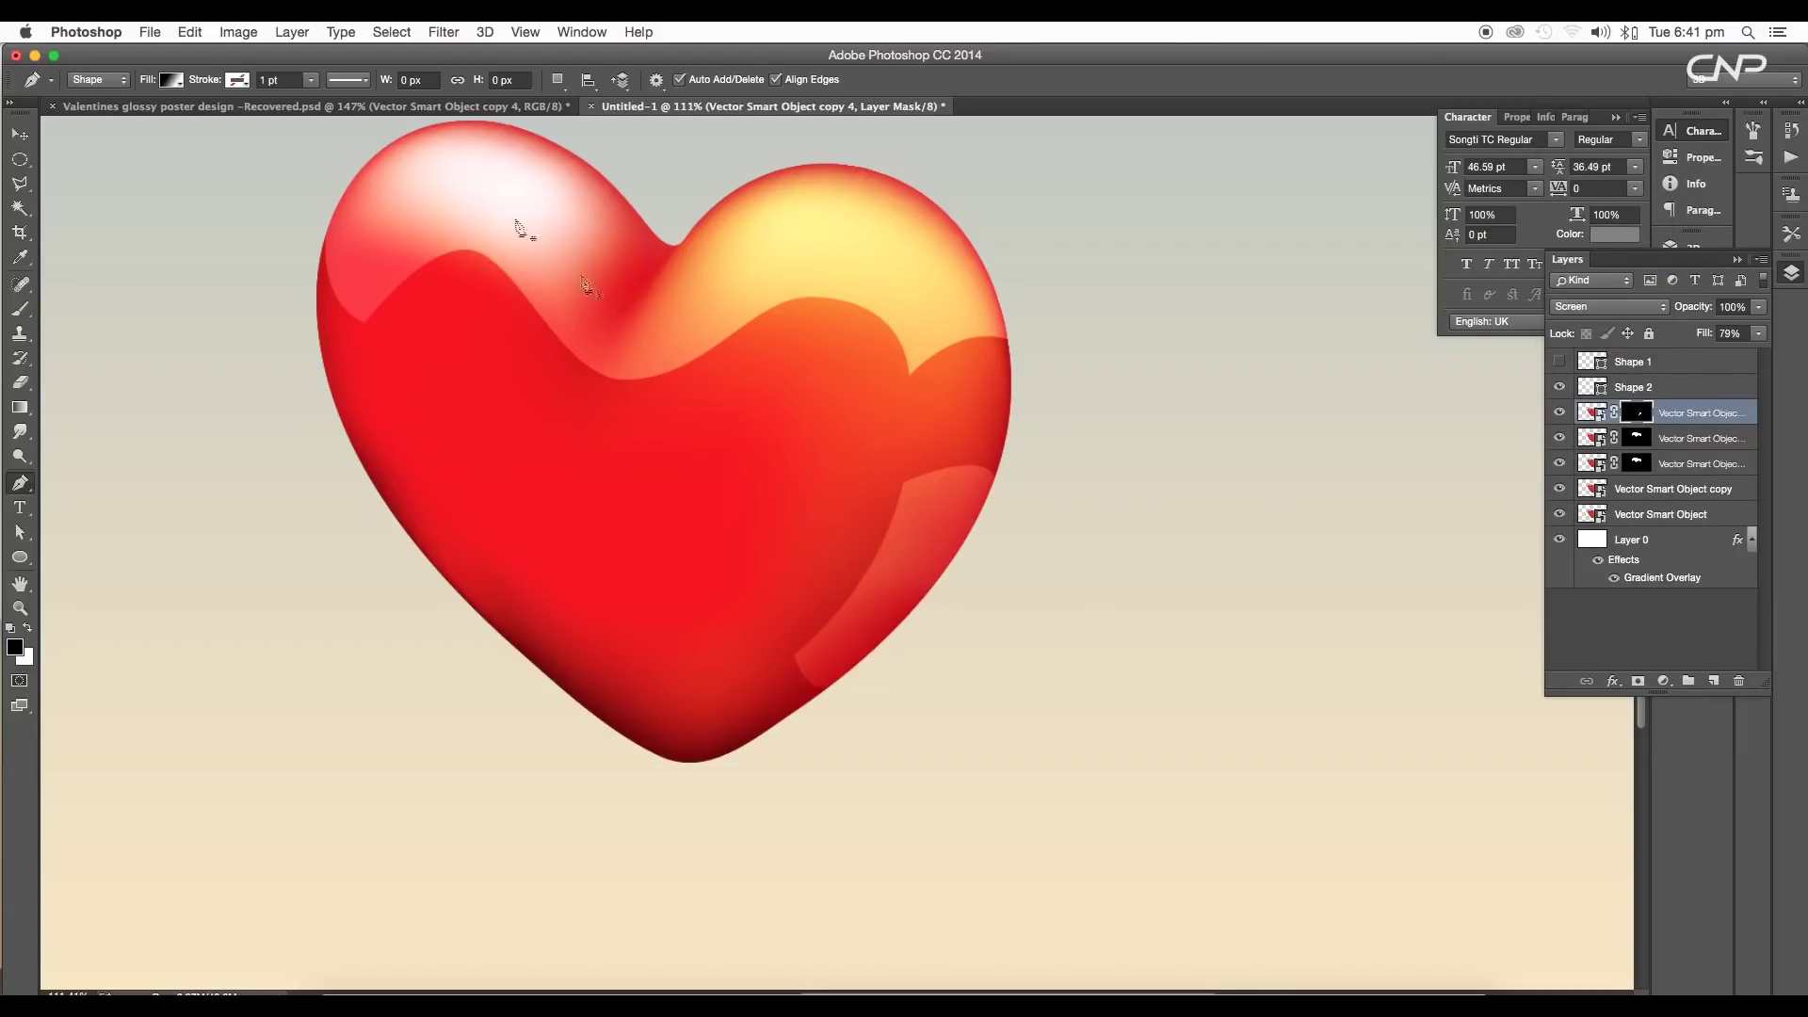
{"action": "left_click_drag", "start_coordinate": [1635, 408], "coordinate": [1714, 679]}
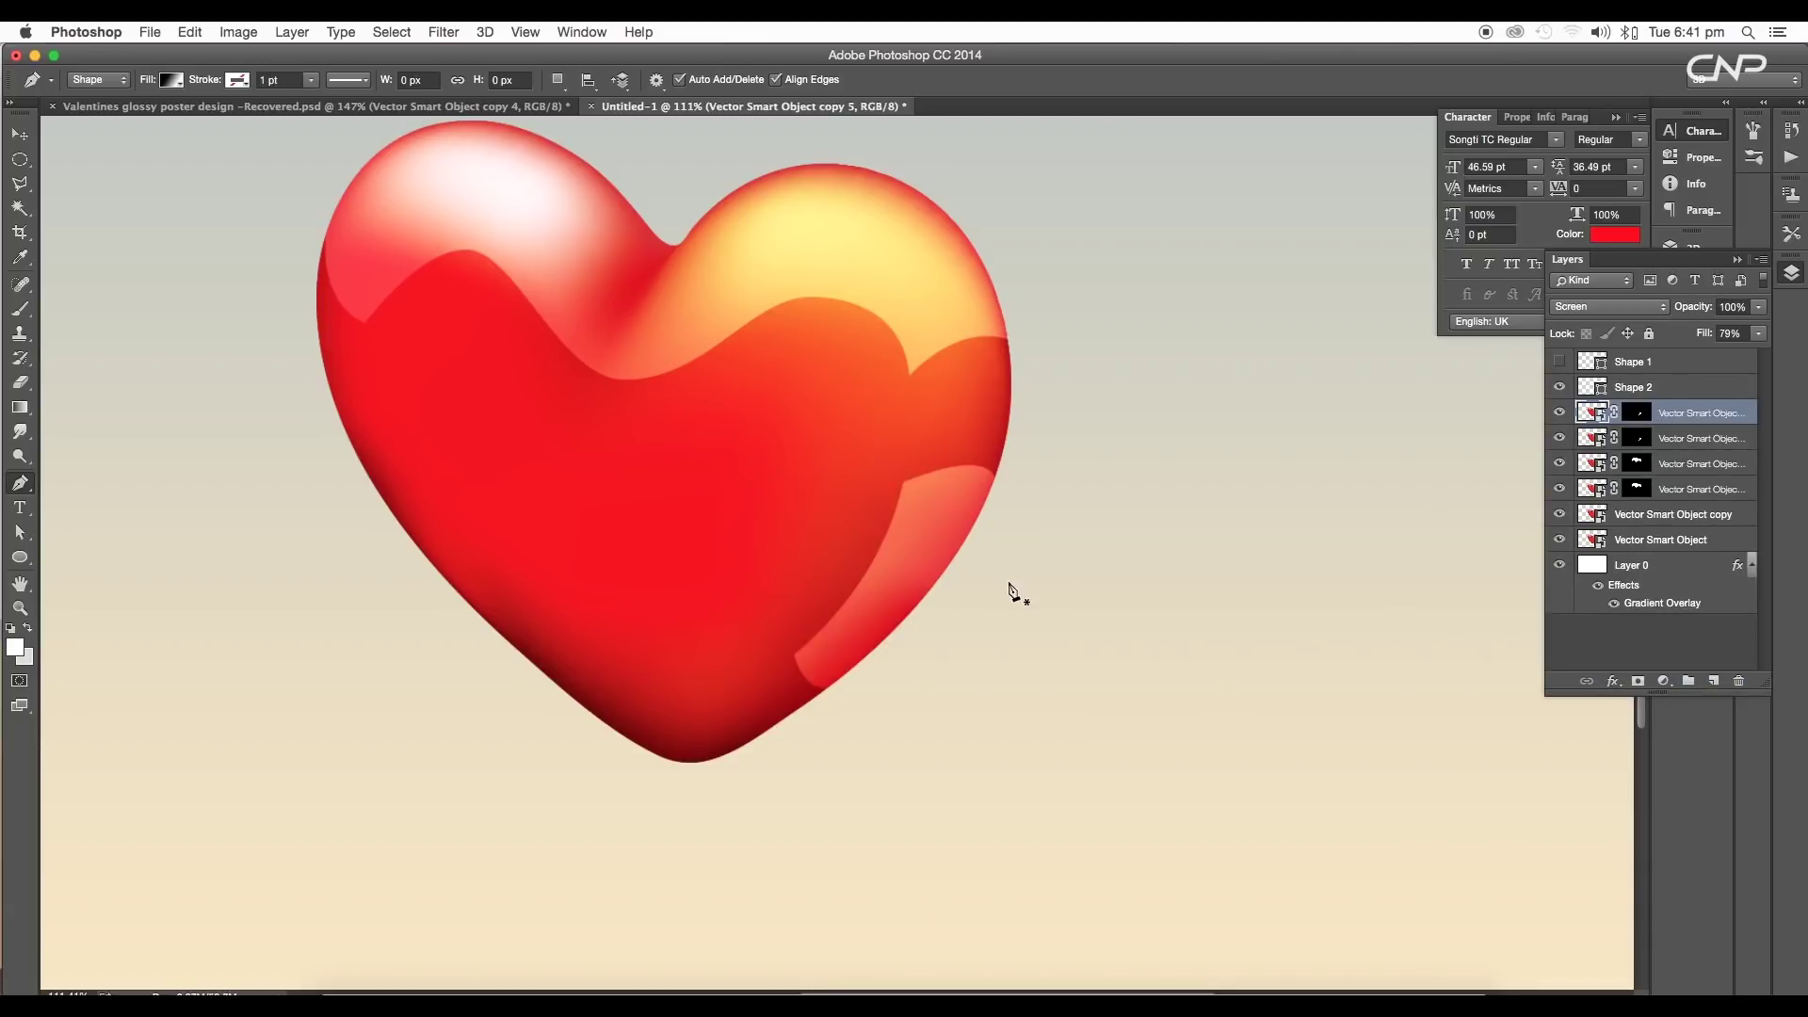
Duplicate the Overlay heart copy again, move it just below Shape 2 and set its blend mode to Screen.
{"action": "scroll", "coordinate": [994, 591], "scroll_direction": "down", "scroll_amount": 5}
{"action": "scroll", "coordinate": [964, 592], "scroll_direction": "up", "scroll_amount": 7}
{"action": "left_click_drag", "start_coordinate": [1134, 668], "coordinate": [1142, 661]}
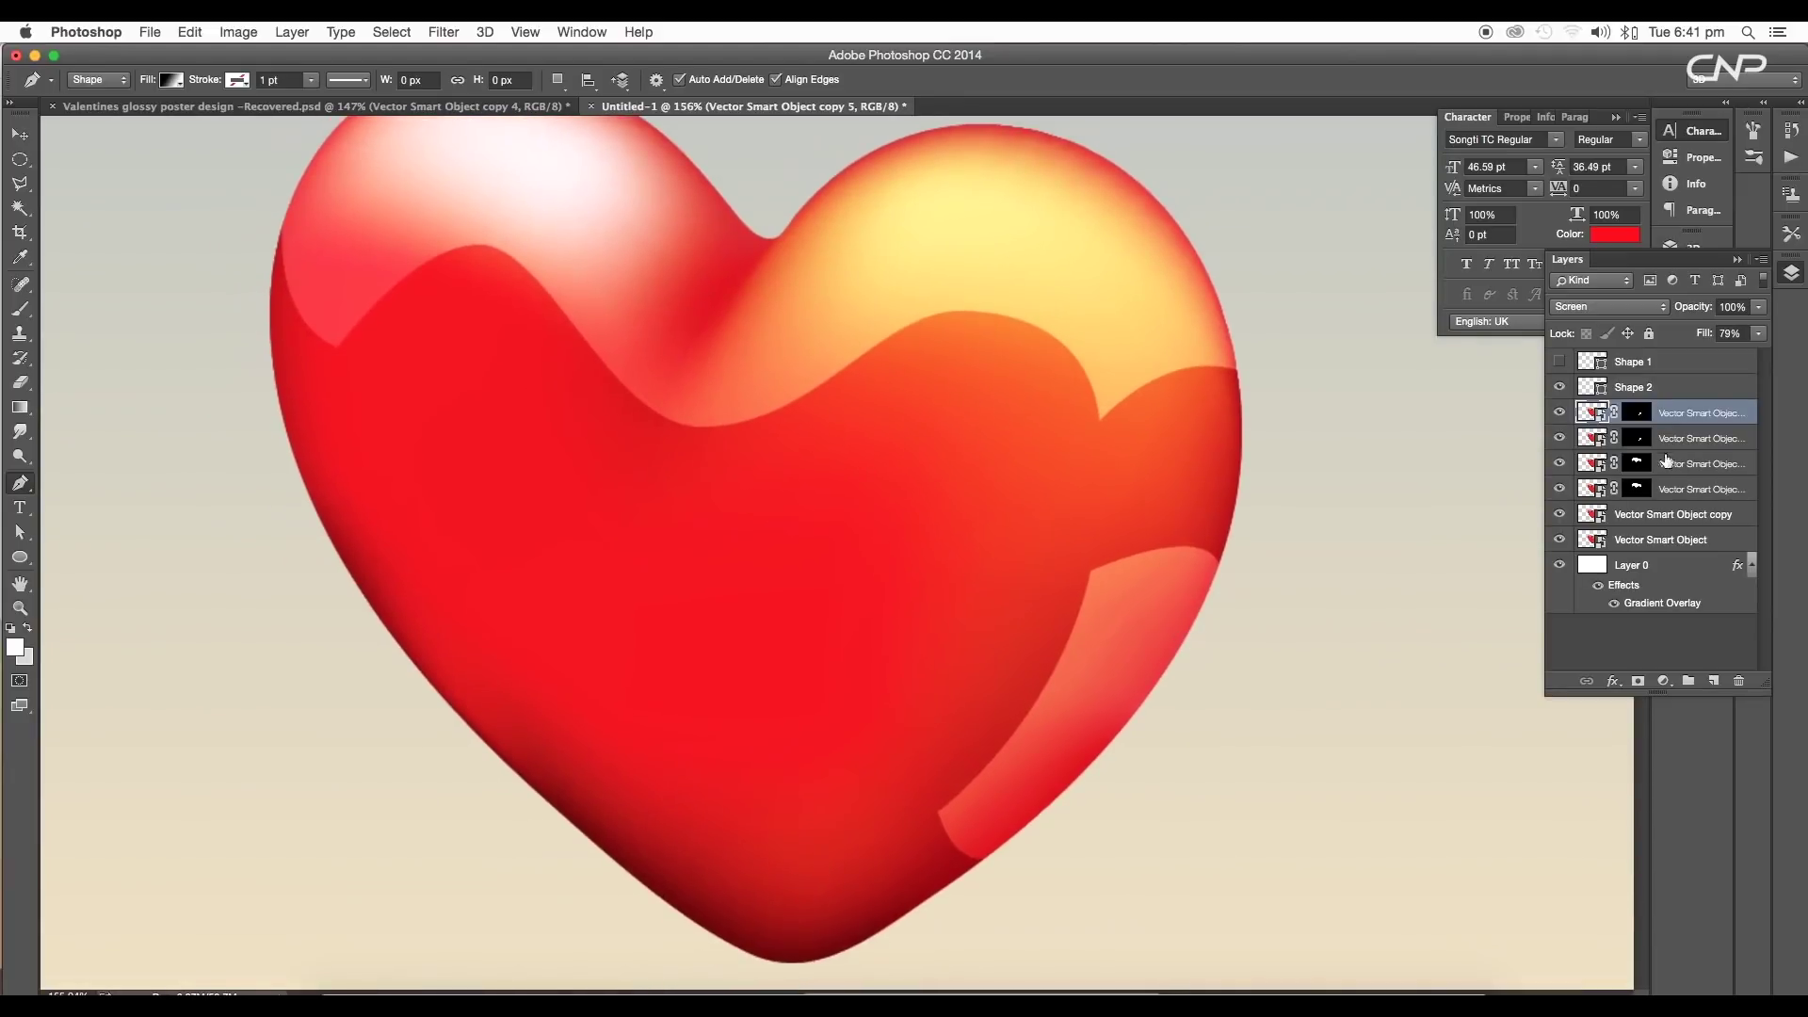
{"action": "left_click_drag", "start_coordinate": [1682, 513], "coordinate": [1714, 680]}
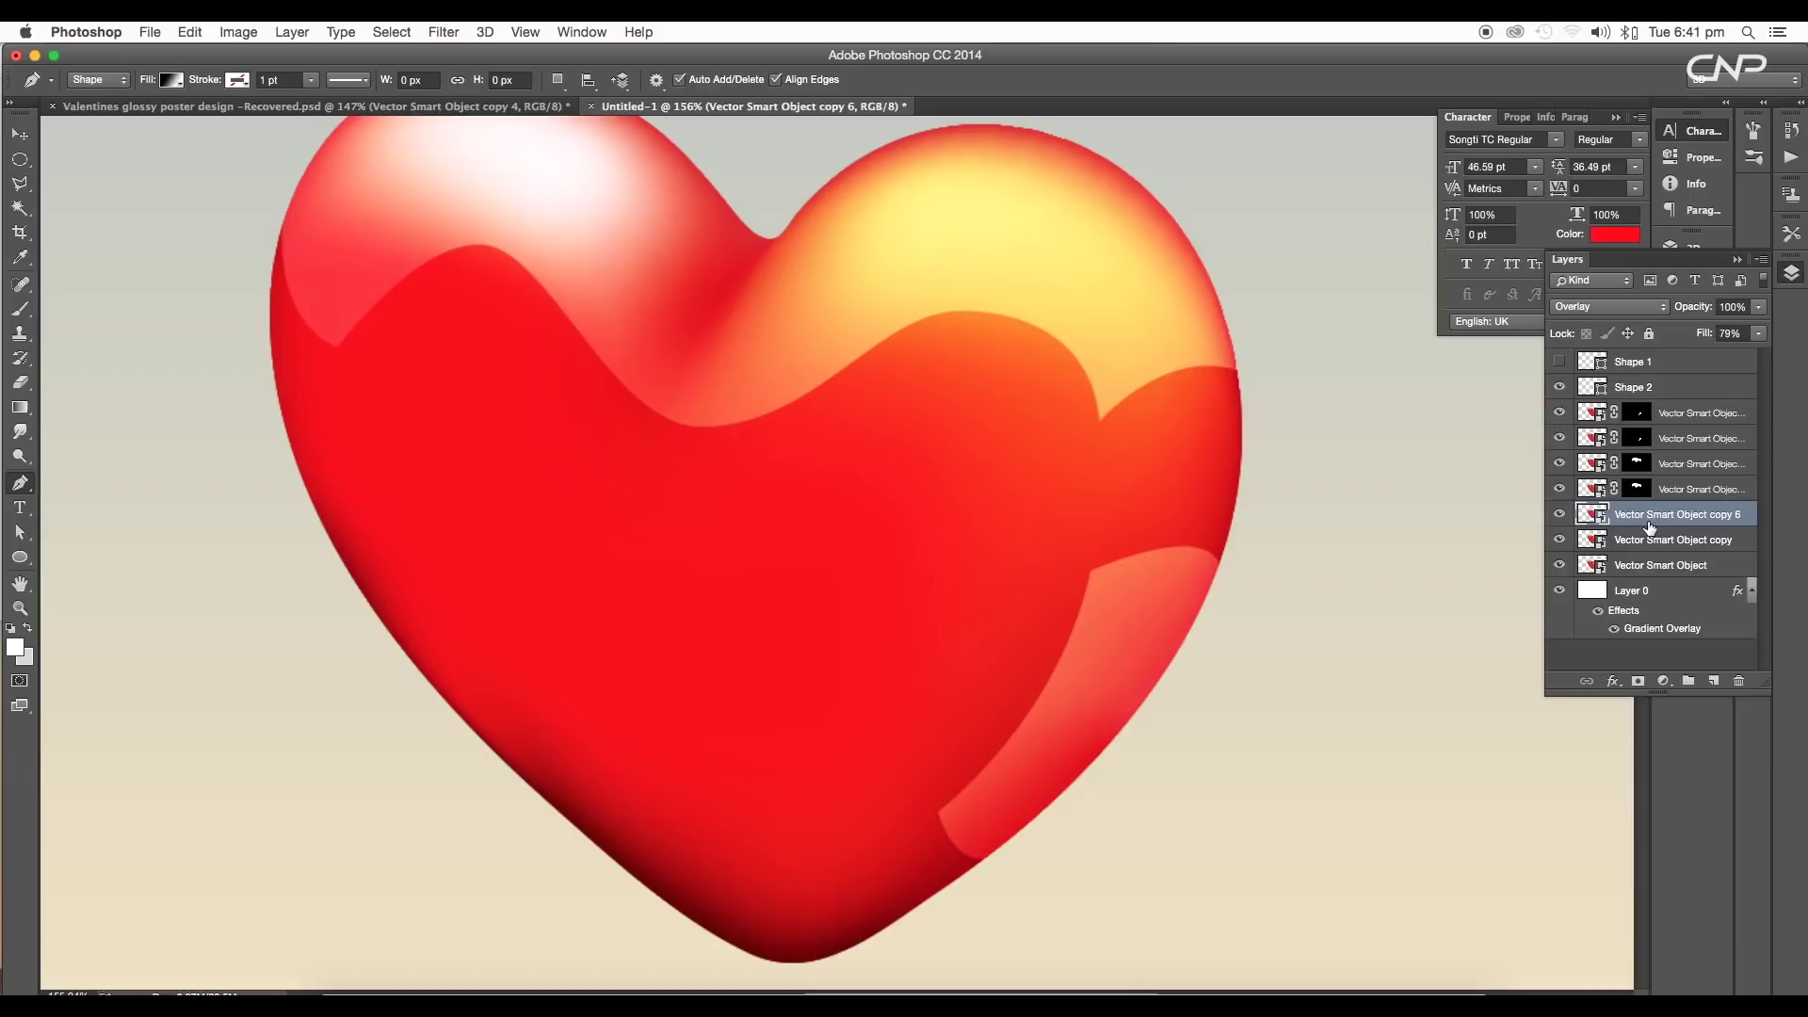
{"action": "left_click_drag", "start_coordinate": [1652, 516], "coordinate": [1649, 406]}
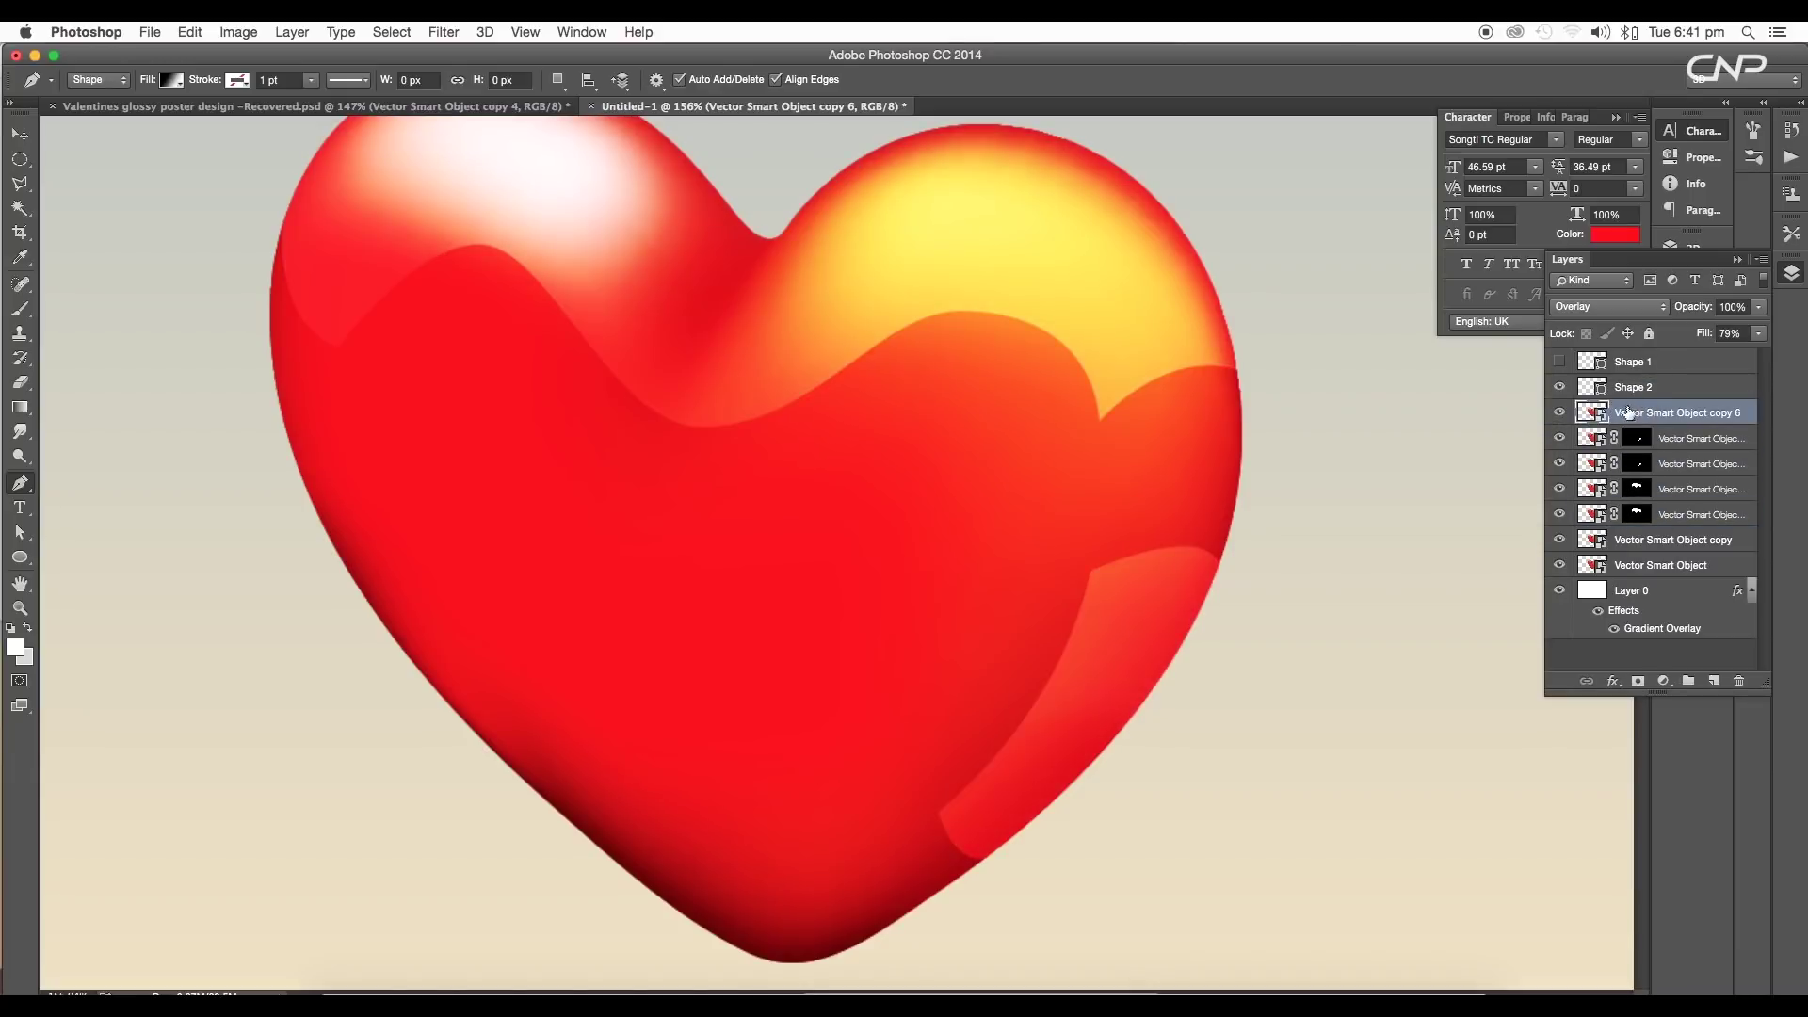
{"action": "left_click", "coordinate": [1603, 315]}
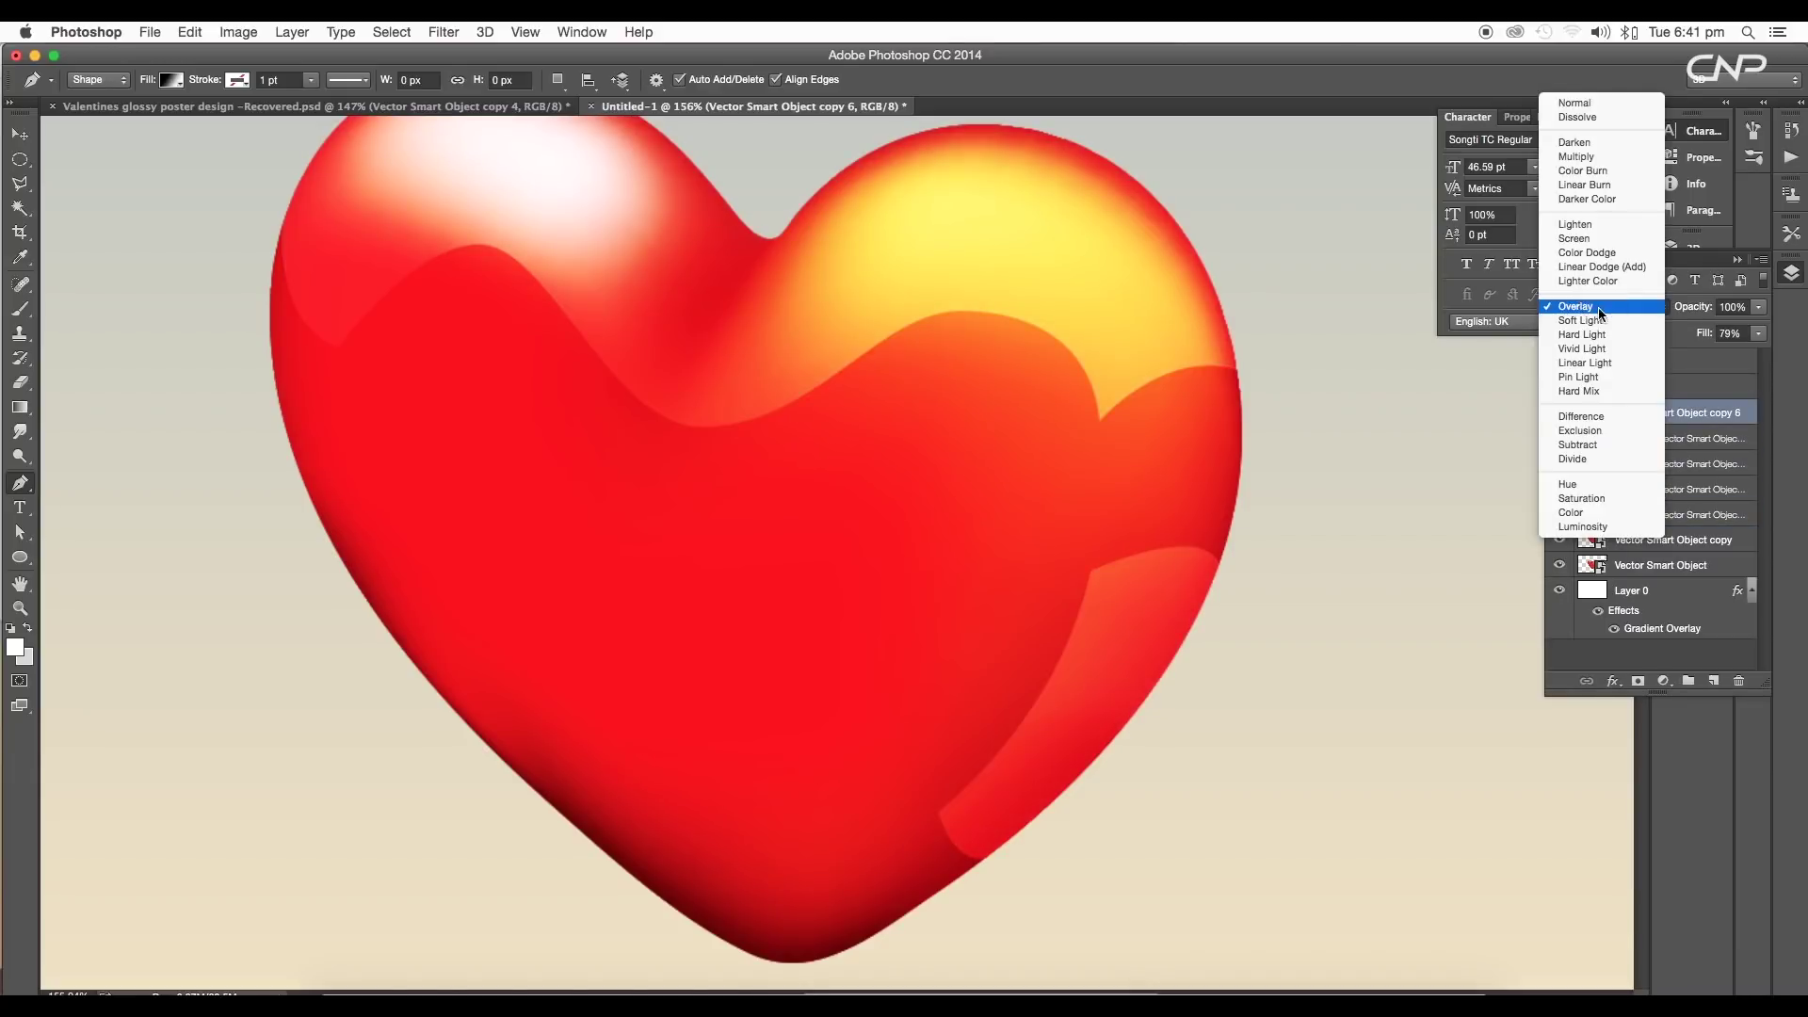
{"action": "left_click", "coordinate": [1600, 233]}
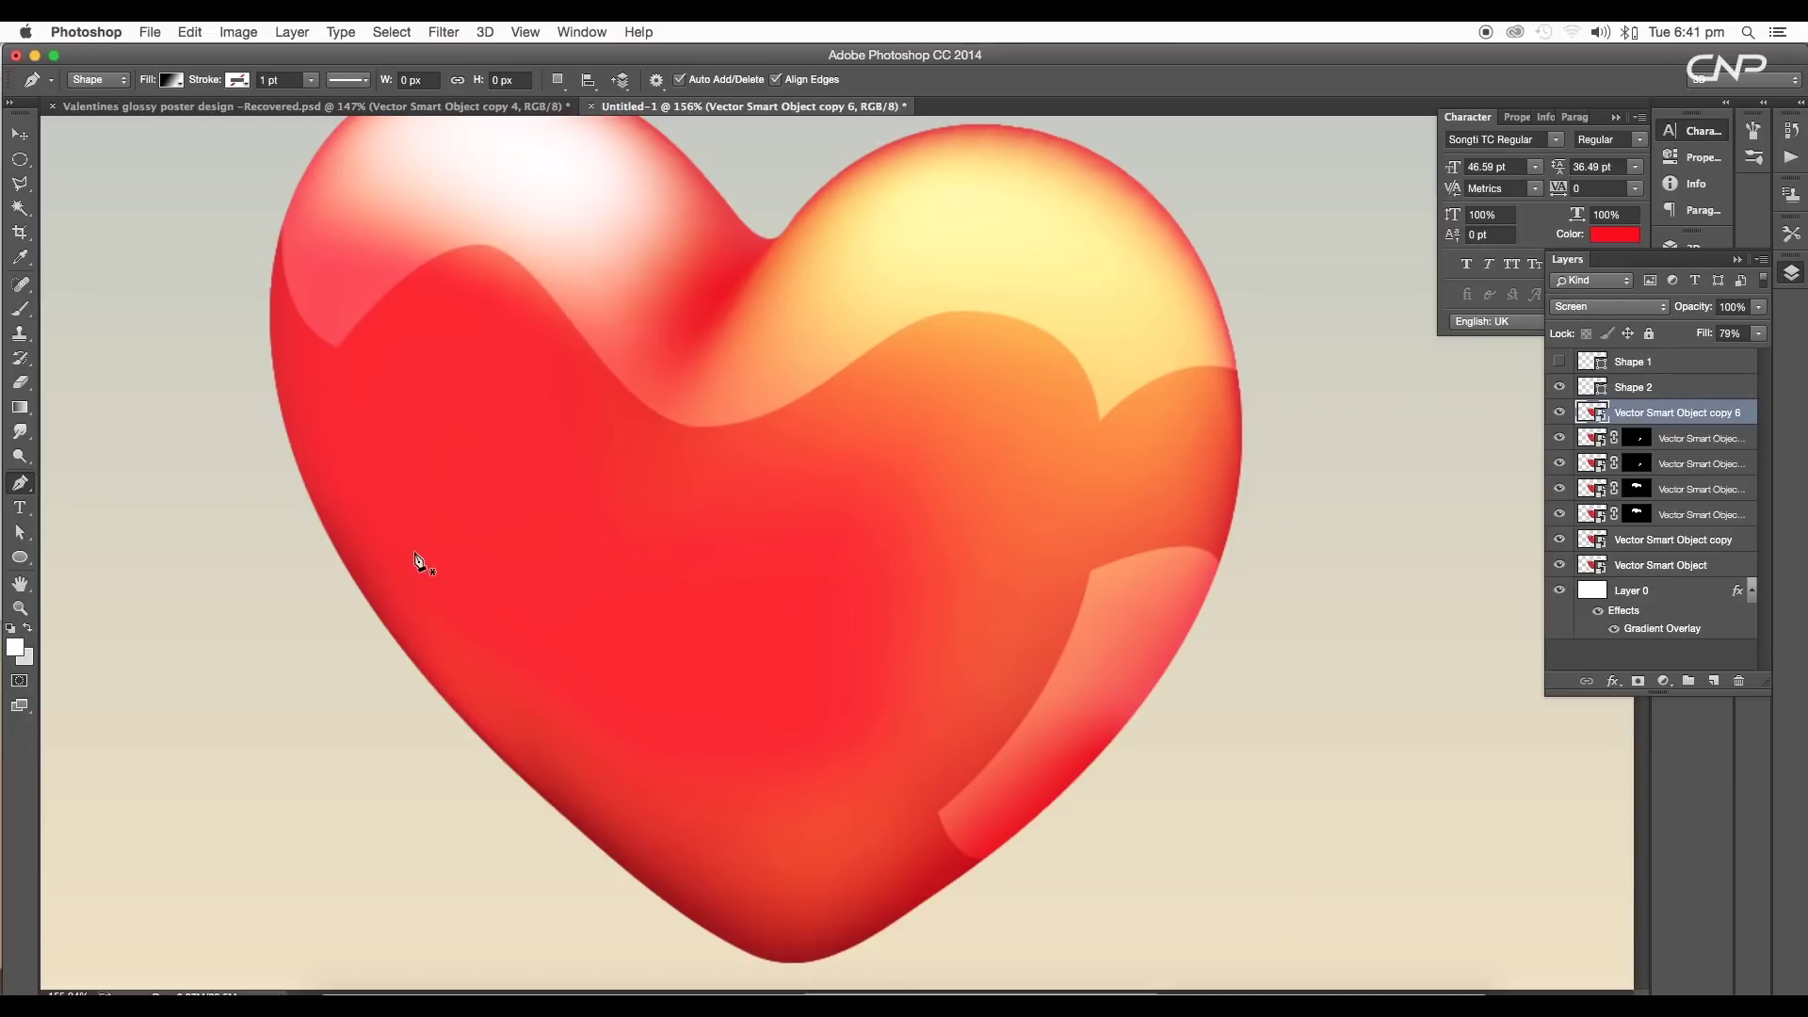
Start a Pen shape on the heart's left edge with a curved upper segment, checking the gloss band on the finished poster.
{"action": "left_click", "coordinate": [297, 477]}
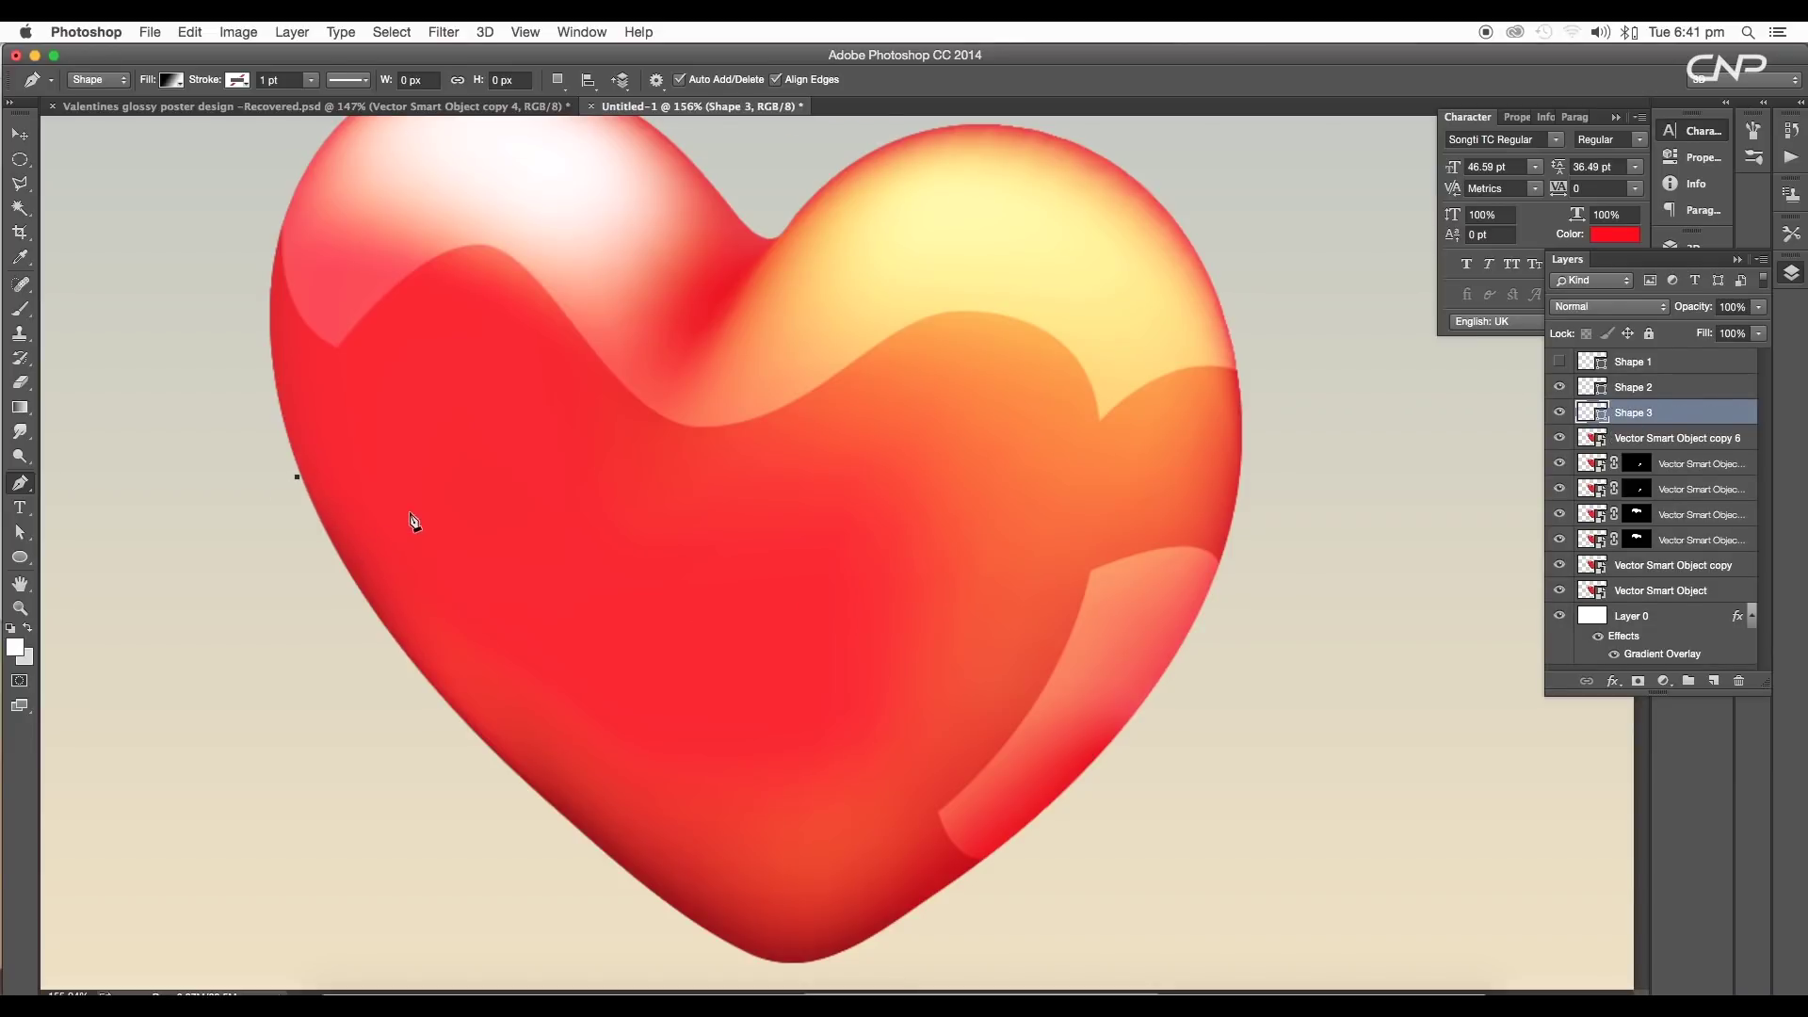
{"action": "left_click_drag", "start_coordinate": [329, 509], "coordinate": [475, 490]}
{"action": "key", "text": "super+z"}
{"action": "left_click", "coordinate": [262, 106]}
{"action": "left_click", "coordinate": [629, 107]}
{"action": "left_click_drag", "start_coordinate": [417, 513], "coordinate": [499, 557]}
{"action": "left_click", "coordinate": [418, 508], "text": "alt"}
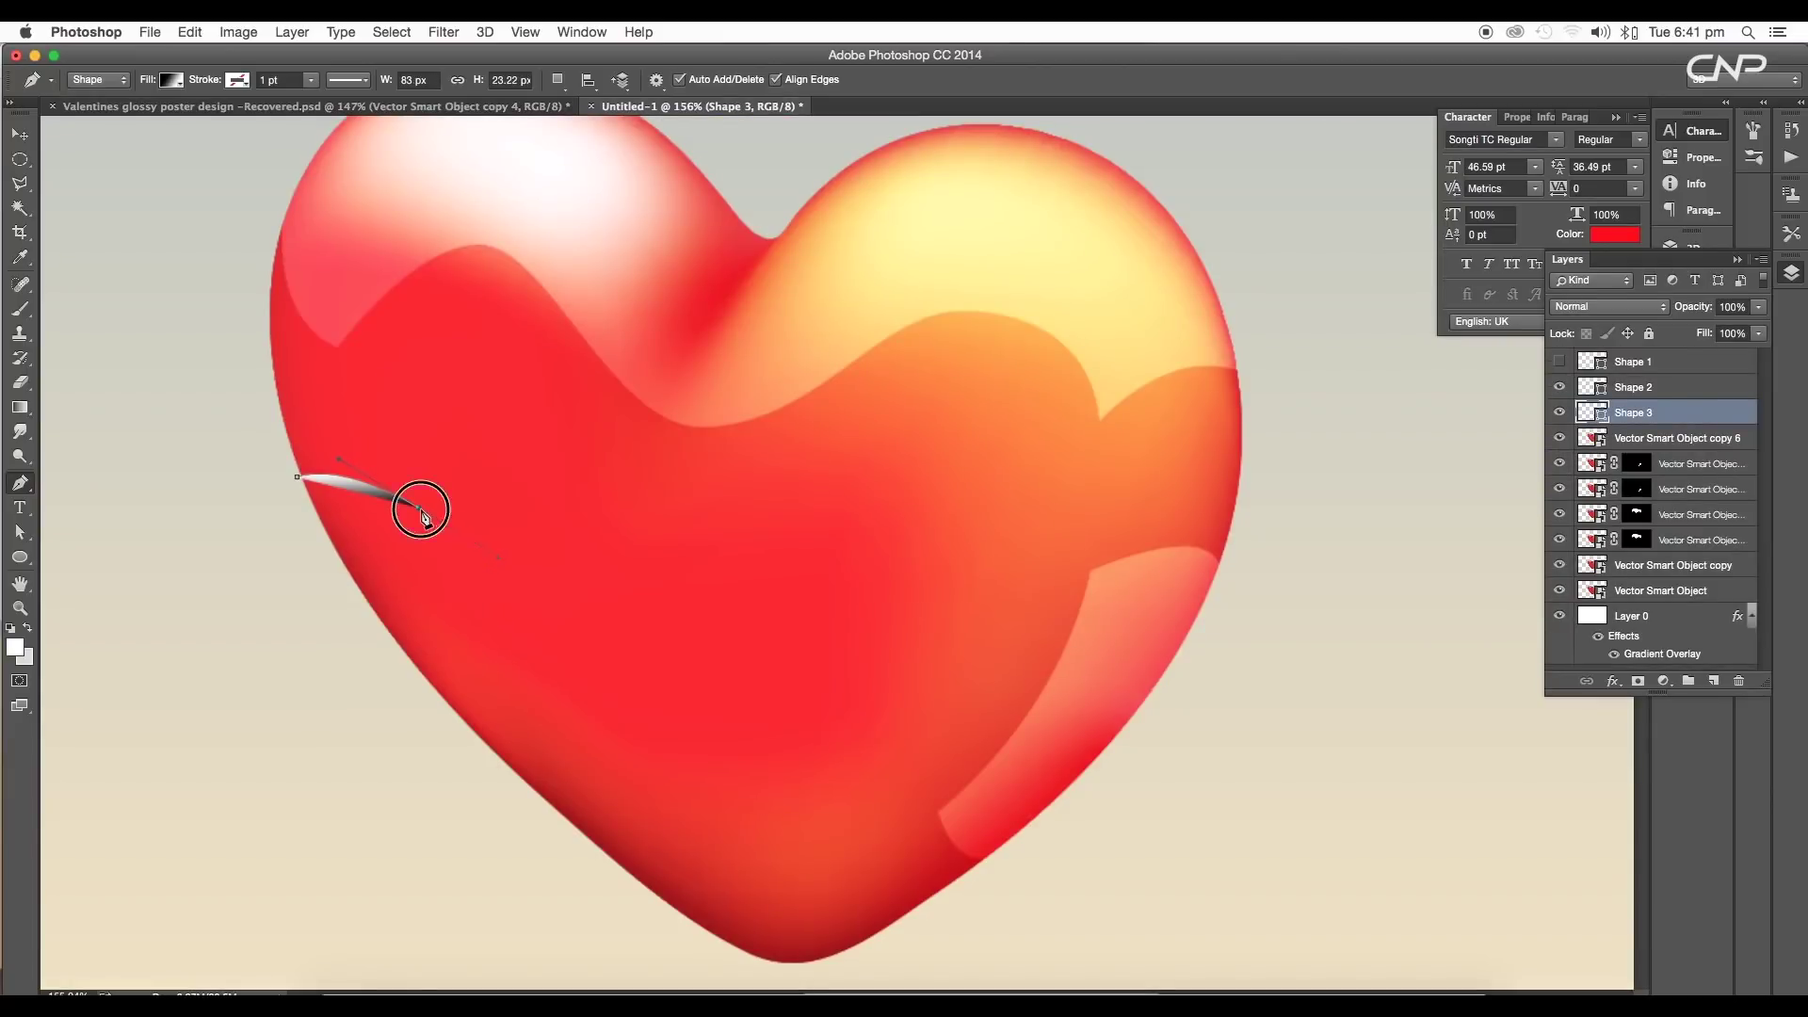
Remove the new shape's fill, close its outline around the heart's lower left edge and adjust its anchor points to refine the band.
{"action": "left_click", "coordinate": [171, 79]}
{"action": "left_click", "coordinate": [92, 116]}
{"action": "left_click", "coordinate": [509, 594]}
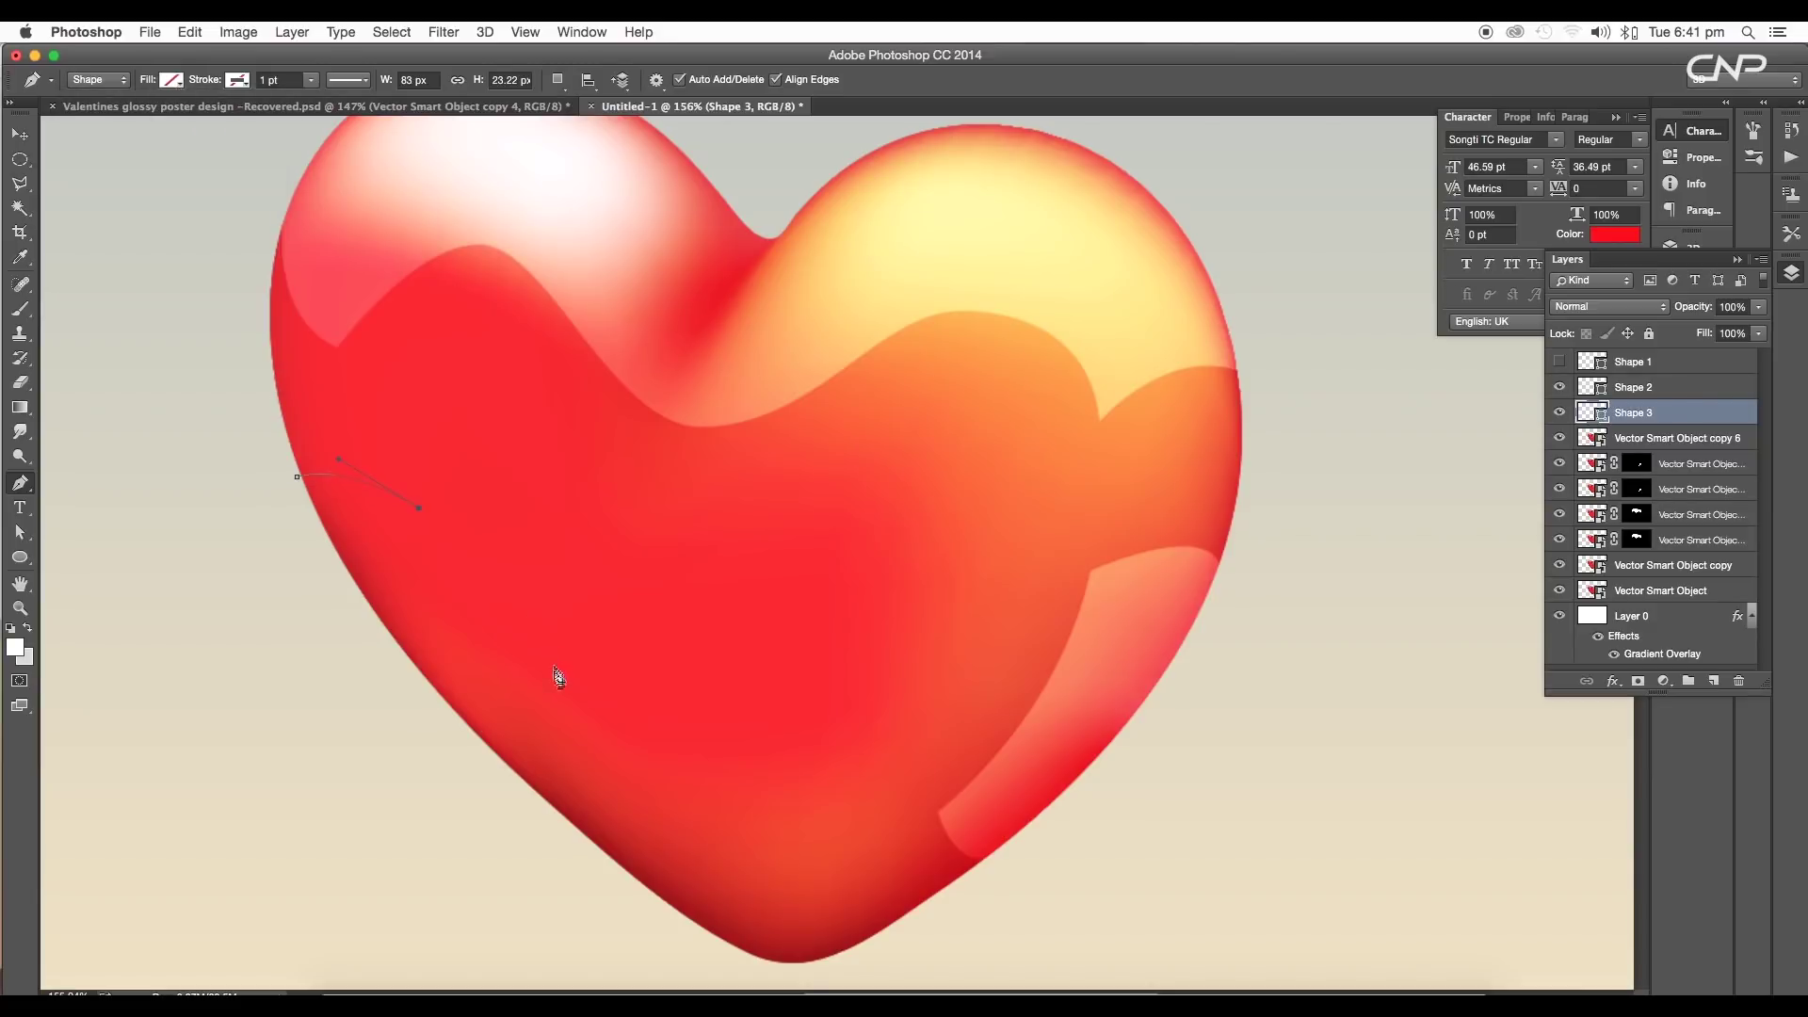
{"action": "left_click_drag", "start_coordinate": [567, 723], "coordinate": [668, 801]}
{"action": "left_click", "coordinate": [568, 724], "text": "alt"}
{"action": "left_click_drag", "start_coordinate": [491, 751], "coordinate": [443, 726]}
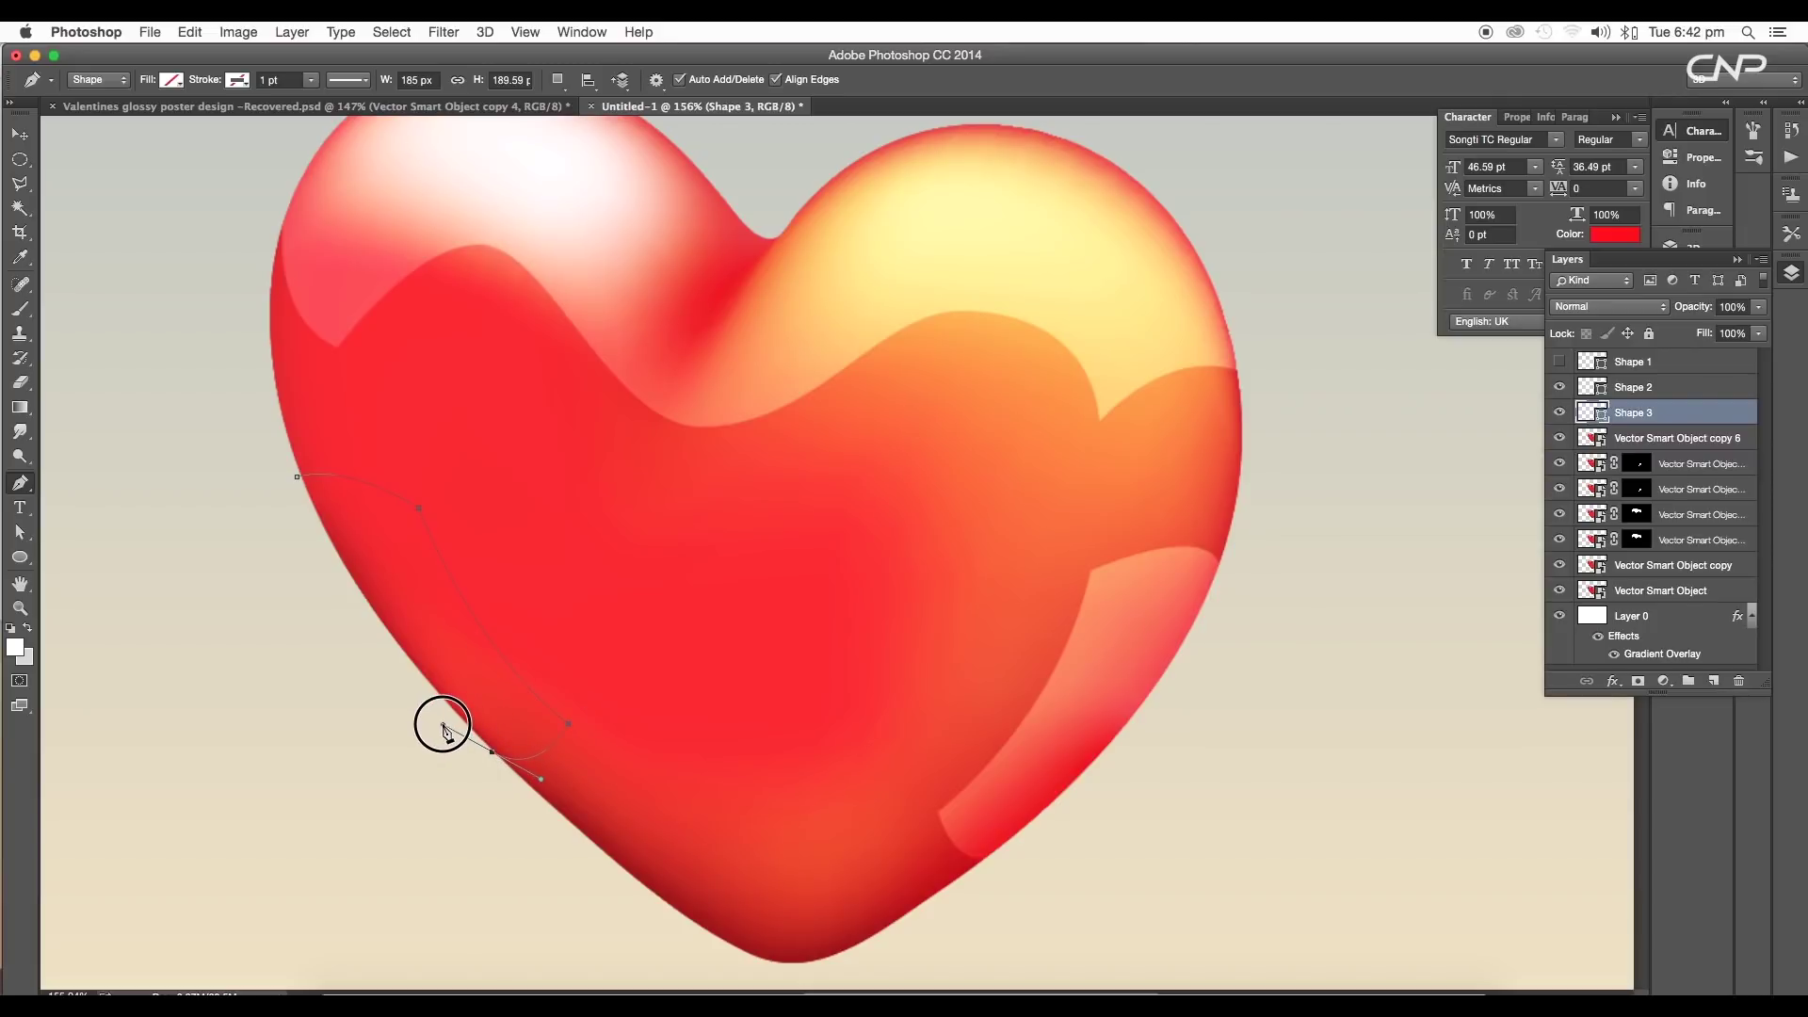
{"action": "left_click", "coordinate": [492, 752], "text": "alt"}
{"action": "left_click_drag", "start_coordinate": [371, 641], "coordinate": [369, 635]}
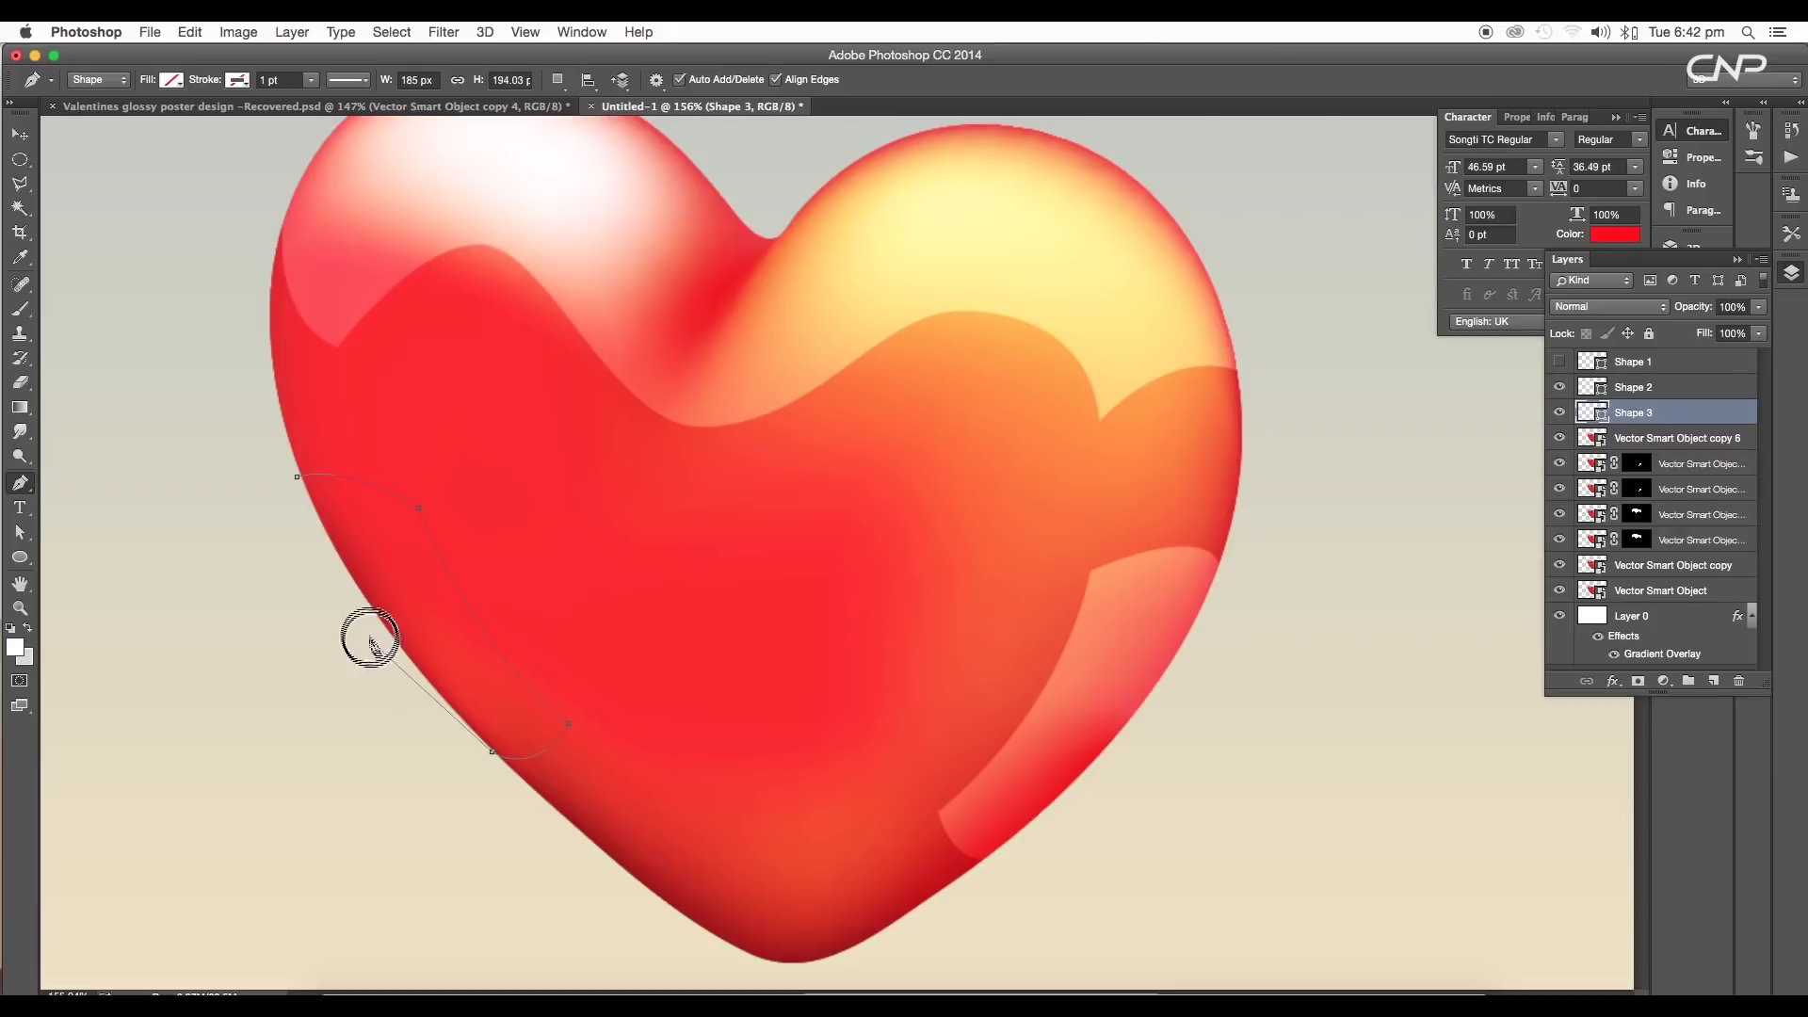
{"action": "left_click", "coordinate": [296, 477]}
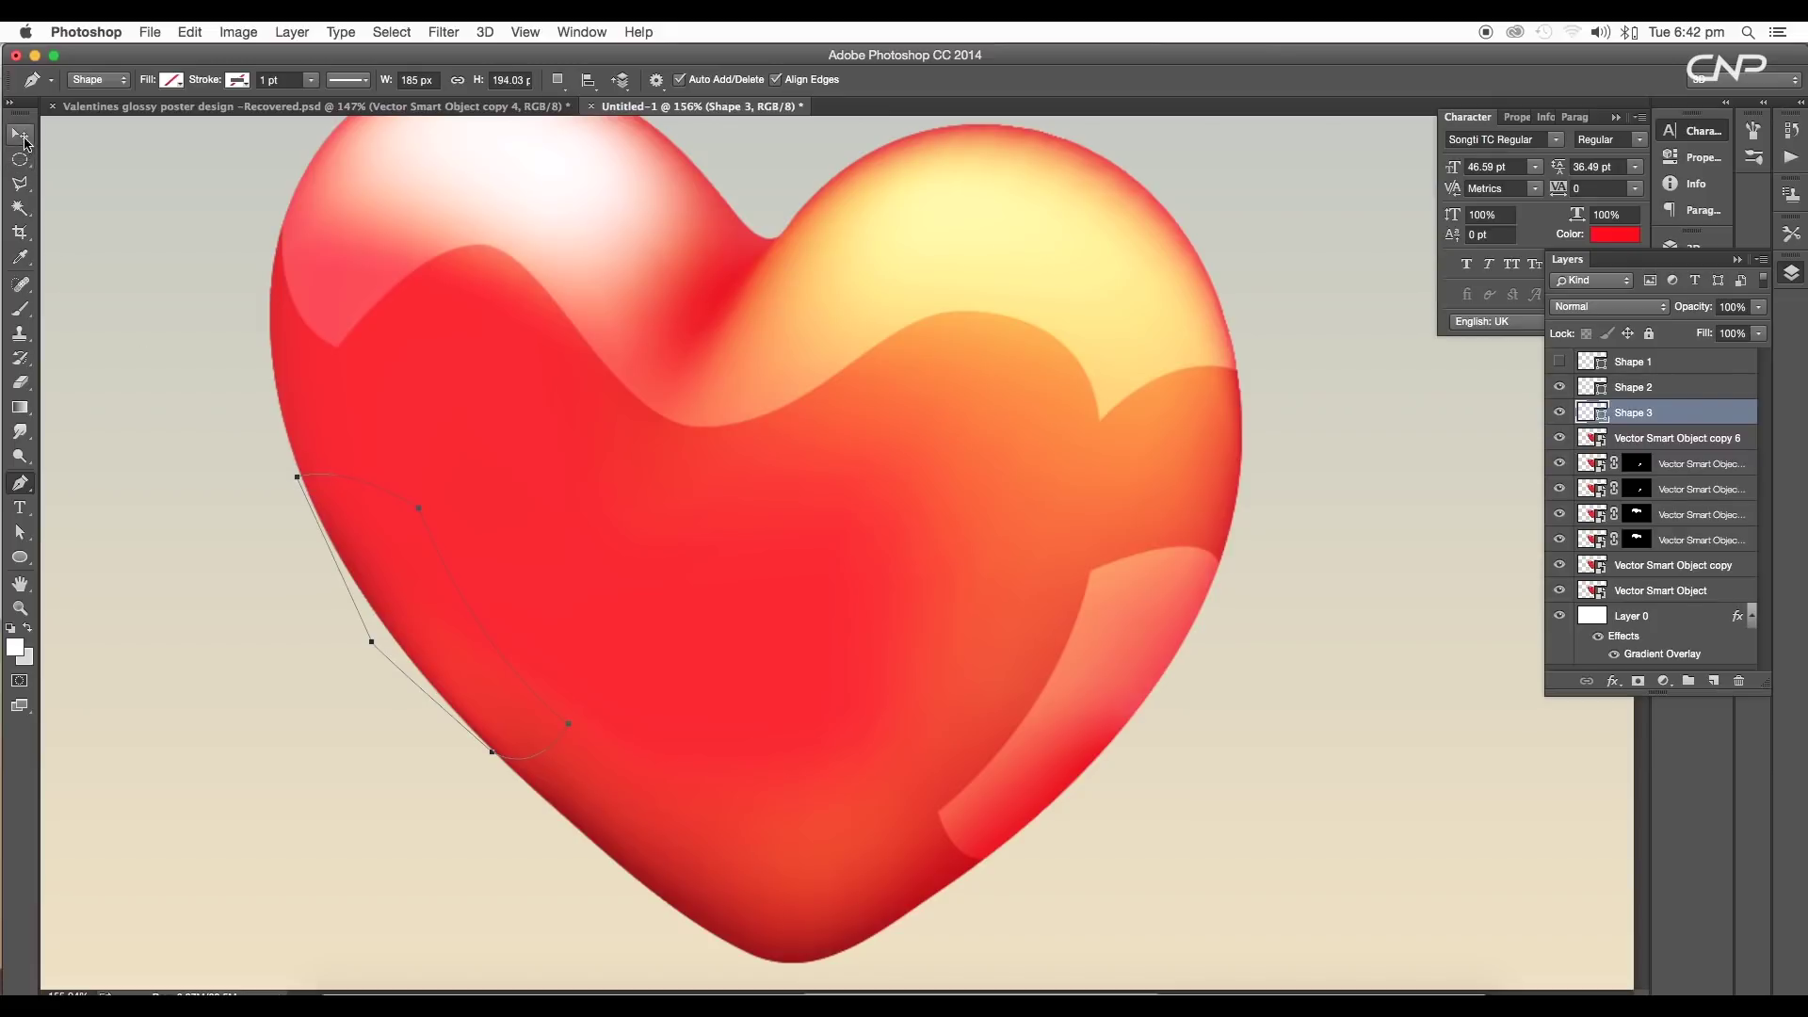
{"action": "left_click", "coordinate": [20, 533]}
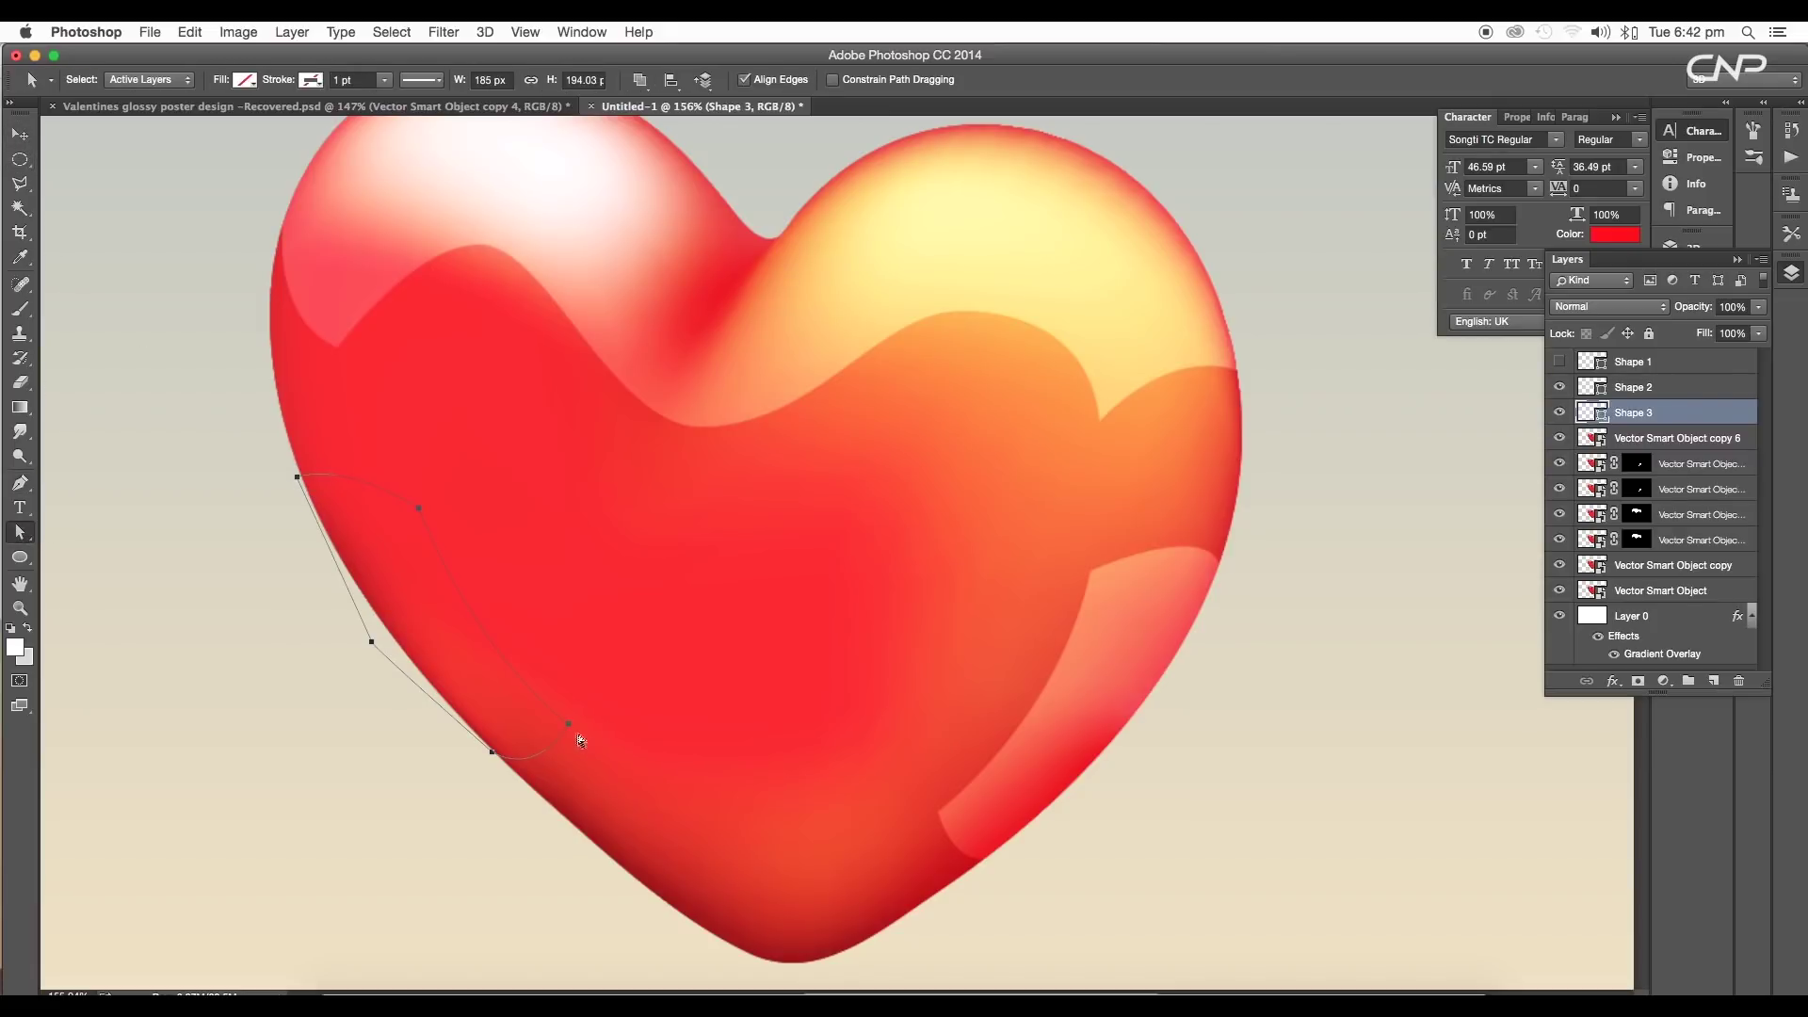
{"action": "left_click_drag", "start_coordinate": [568, 727], "coordinate": [544, 803]}
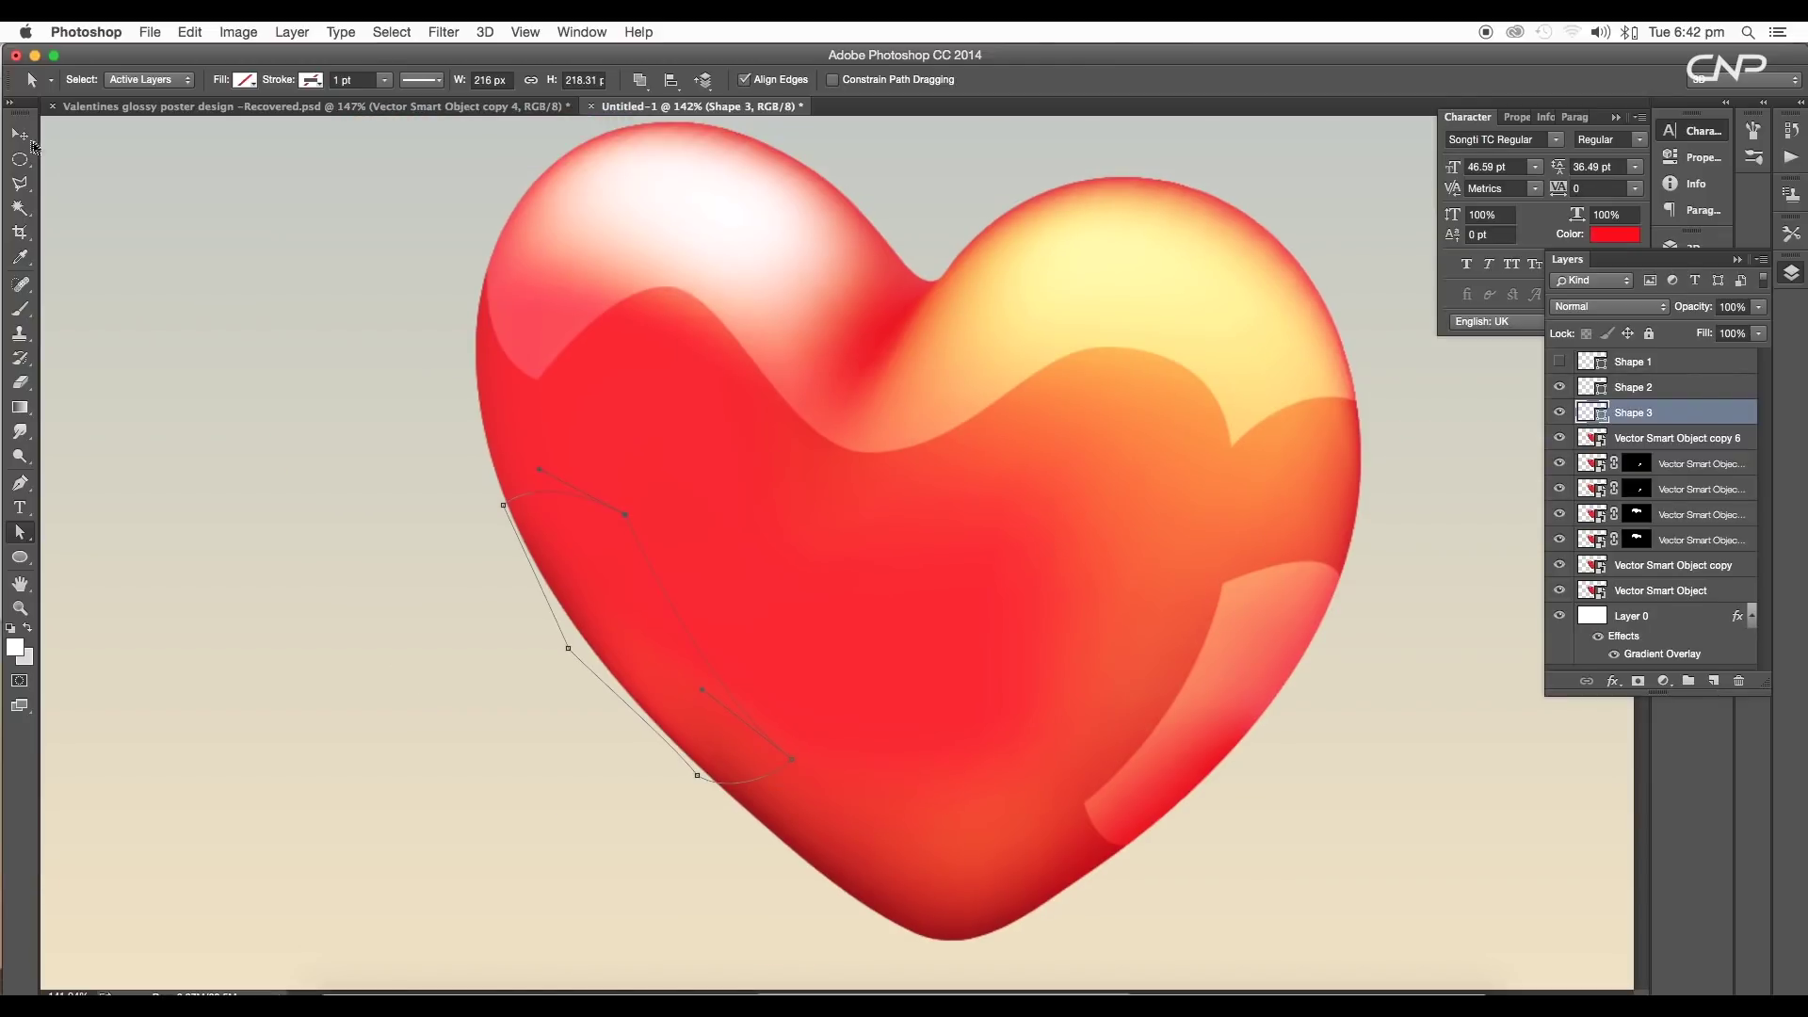
Mask the unmasked Screen heart copy with Shape 3's outline and duplicate the masked layer to strengthen the left gloss band.
{"action": "left_click", "coordinate": [20, 134]}
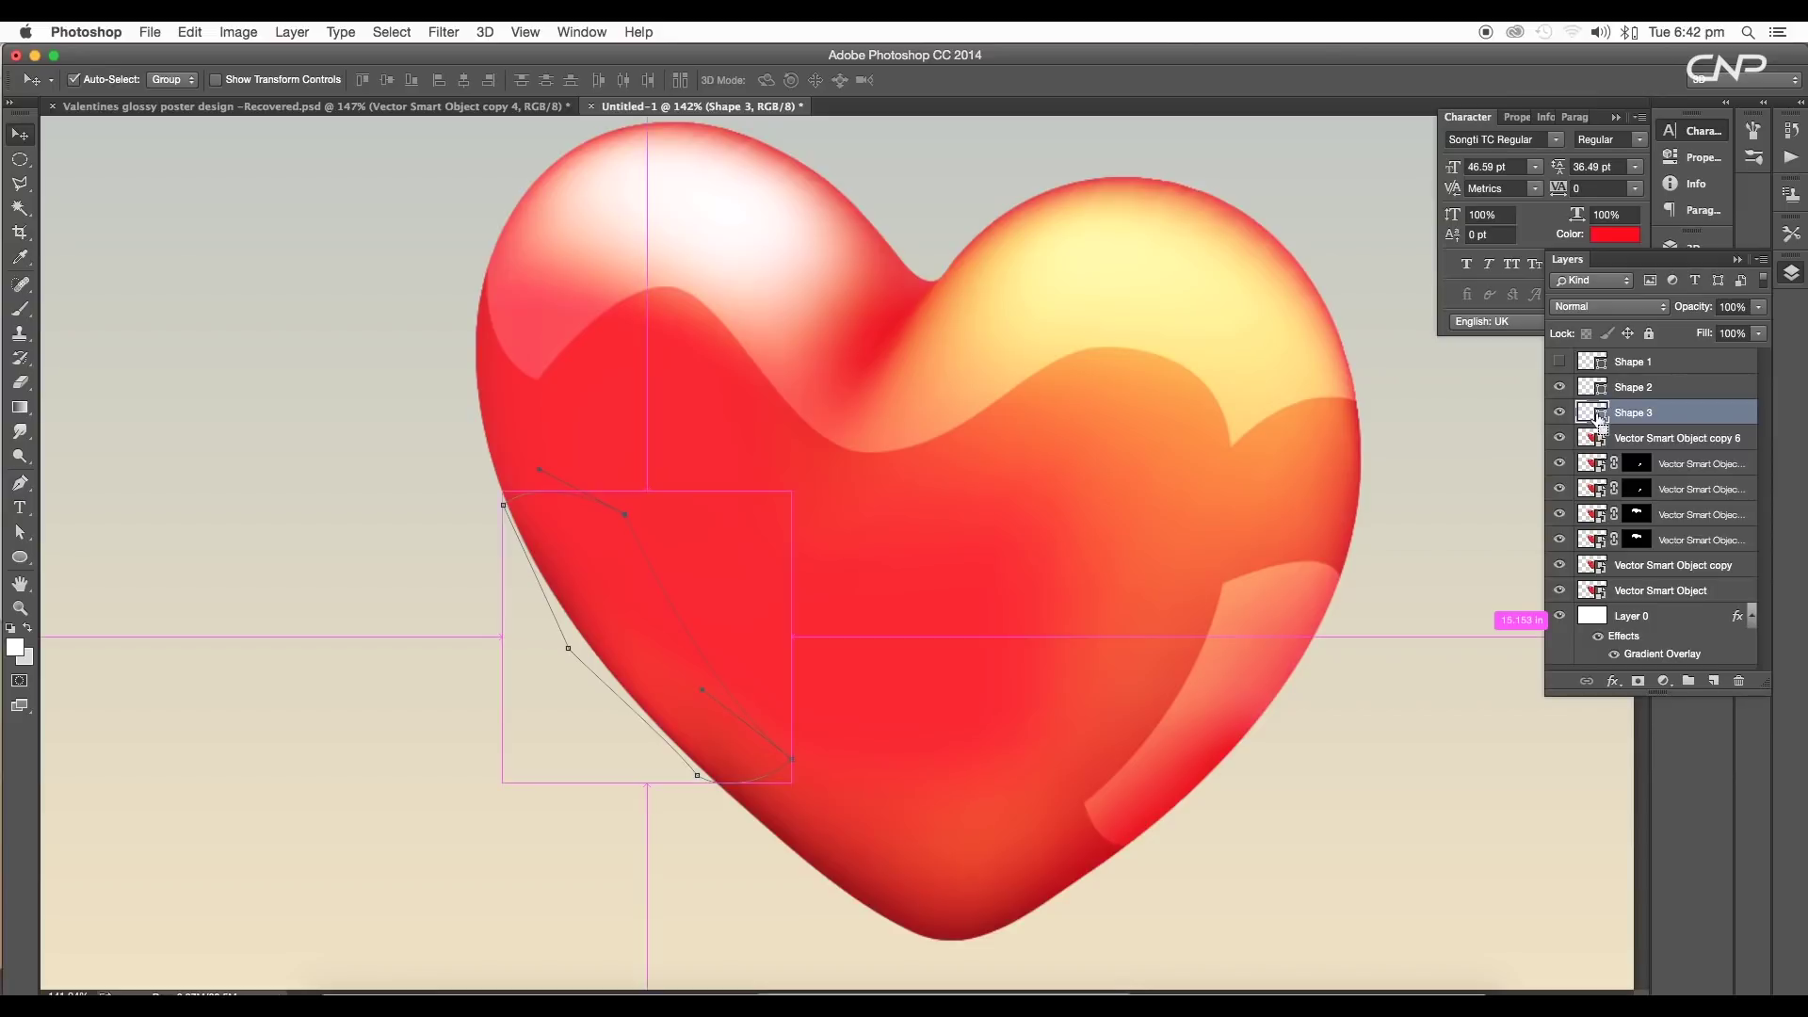
{"action": "left_click", "coordinate": [1598, 416], "text": "super"}
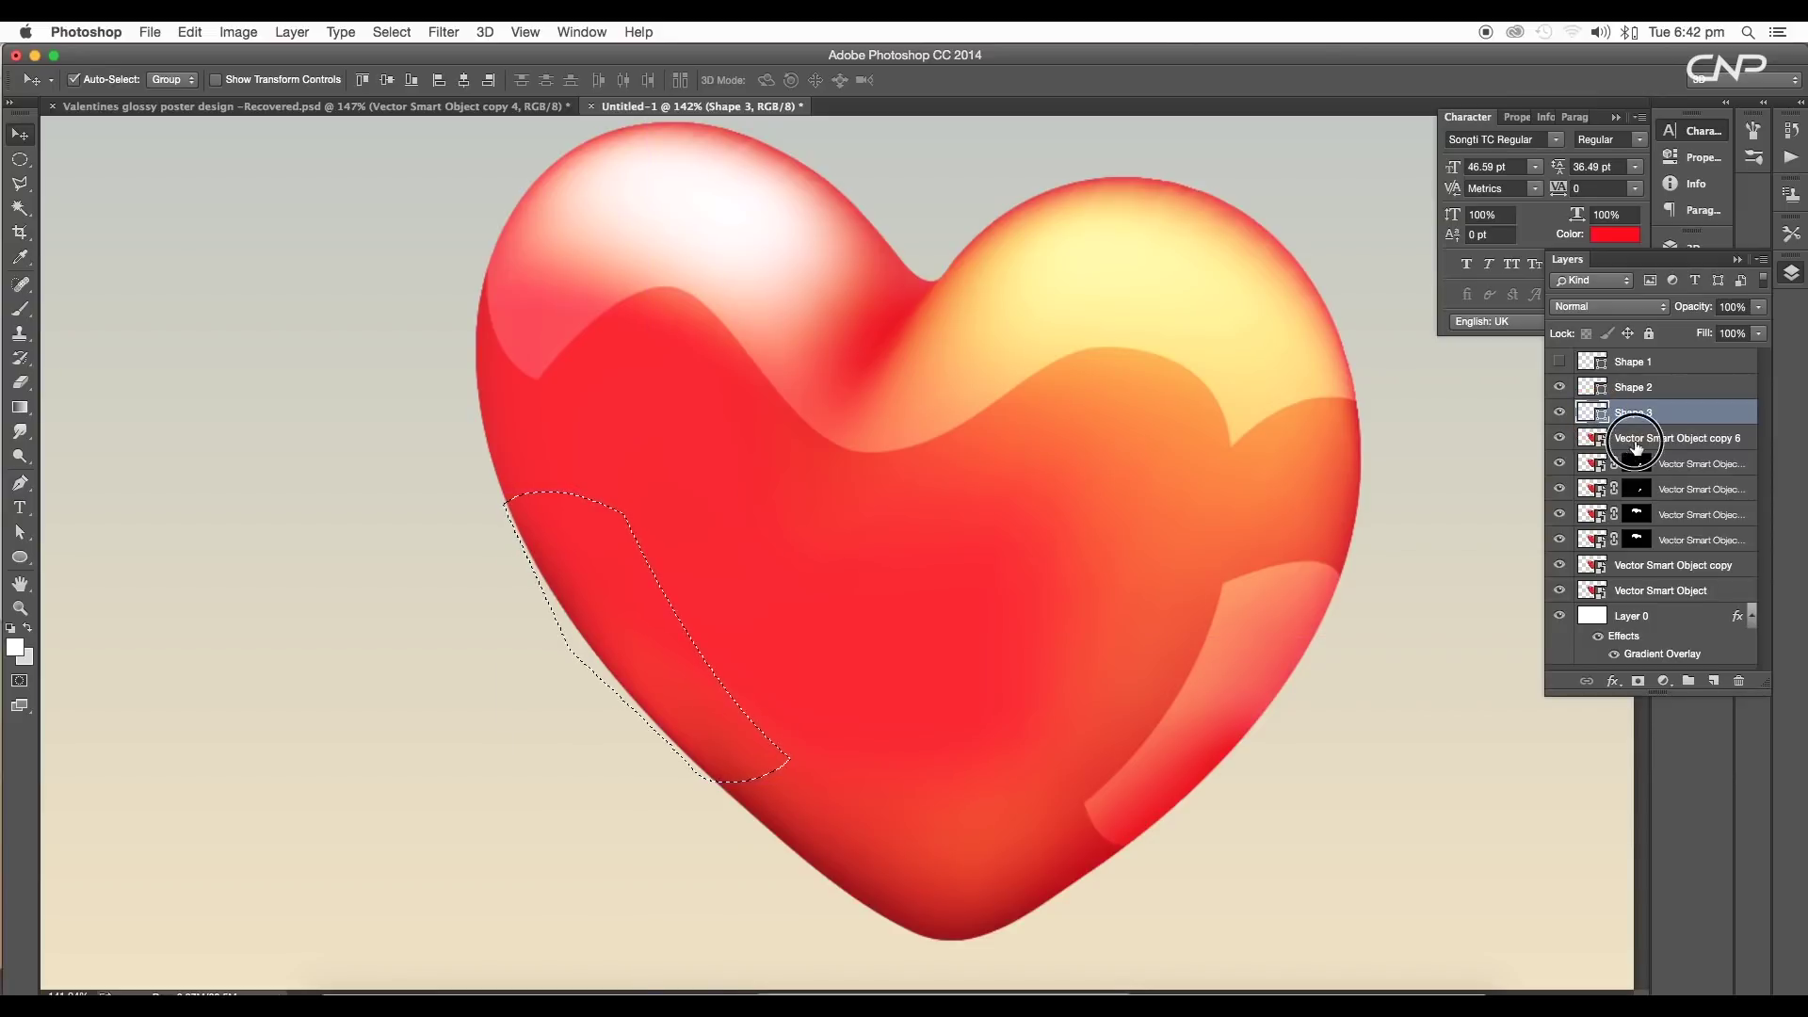
{"action": "left_click", "coordinate": [1657, 438]}
{"action": "left_click", "coordinate": [1637, 680]}
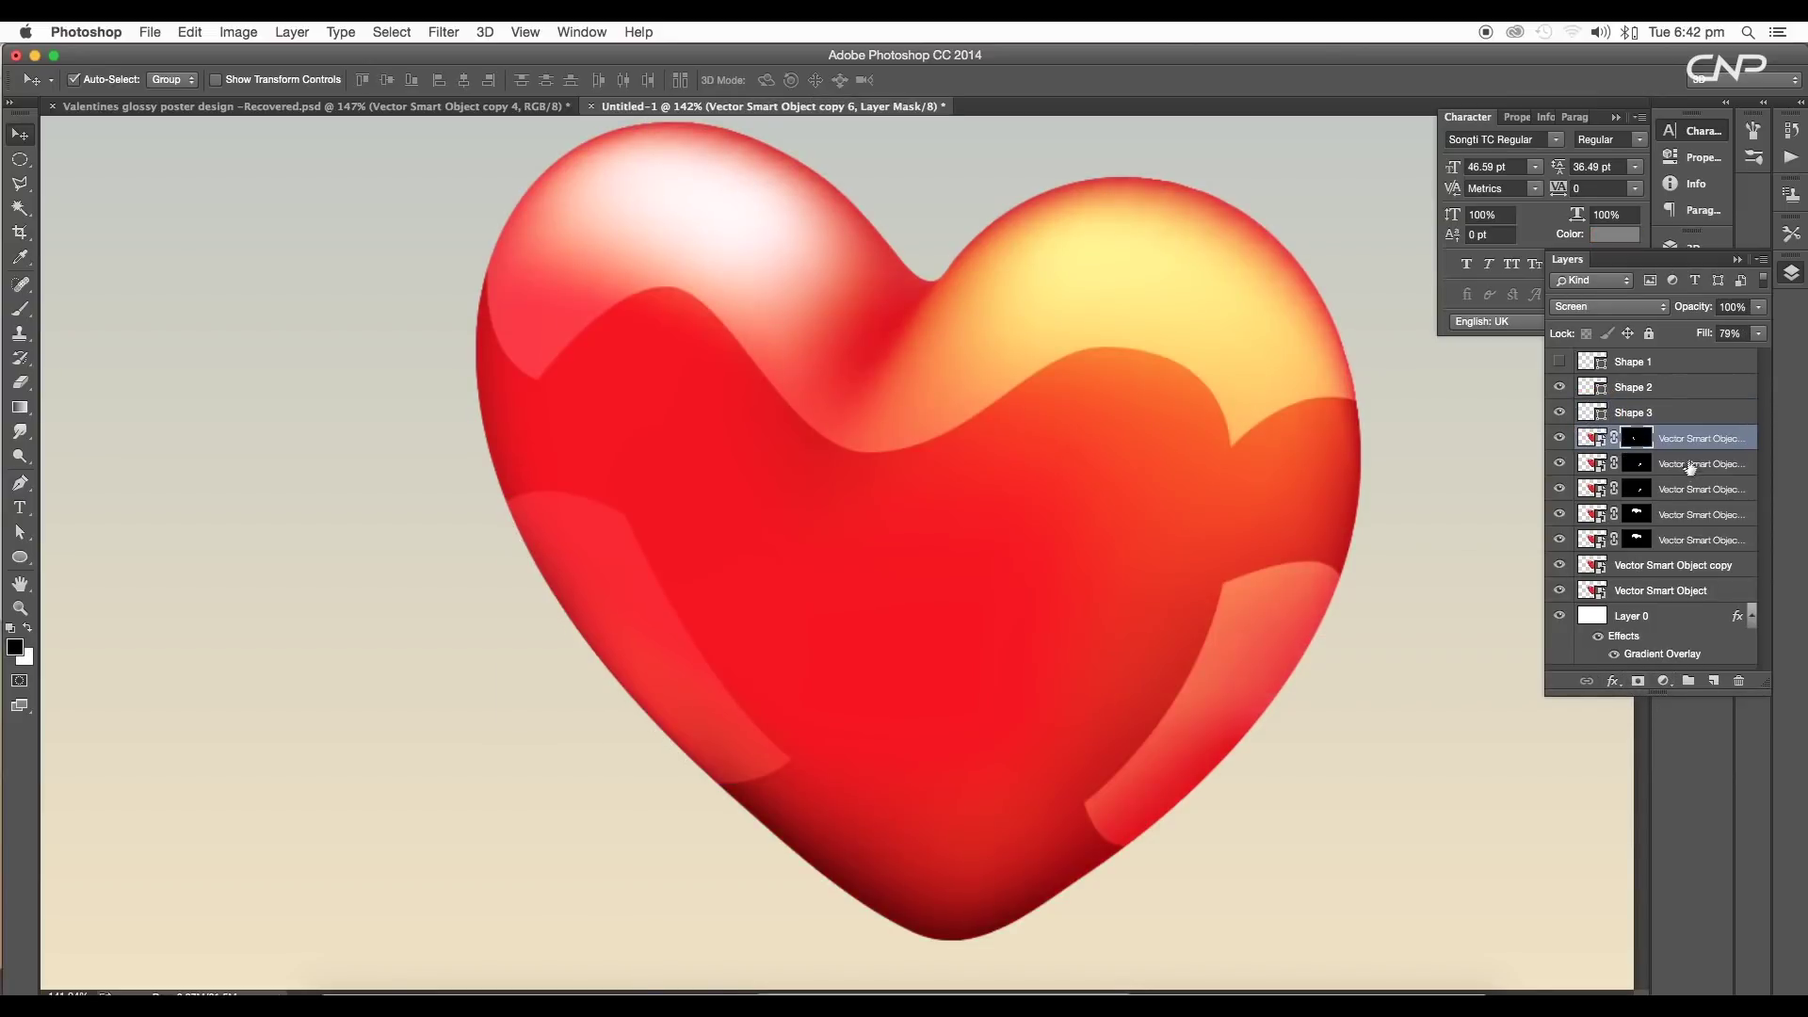
{"action": "left_click_drag", "start_coordinate": [1694, 443], "coordinate": [1714, 681]}
{"action": "scroll", "coordinate": [953, 692], "scroll_direction": "down", "scroll_amount": 5}
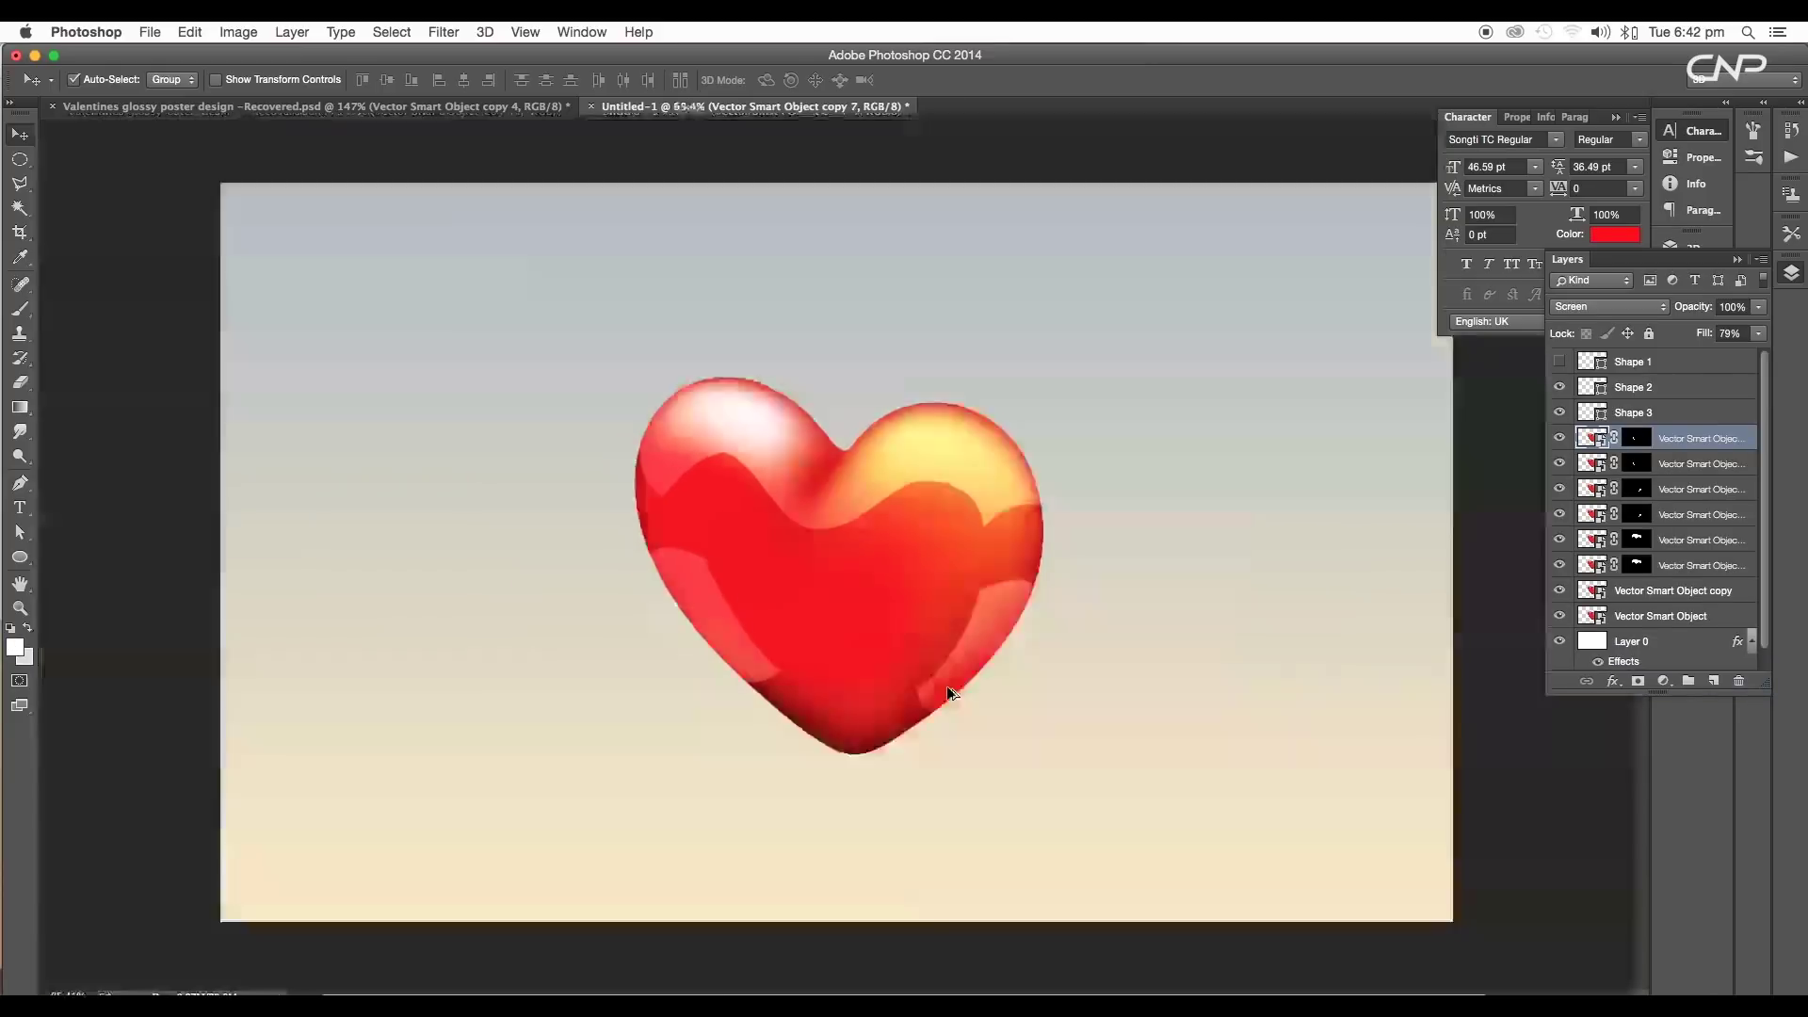
{"action": "scroll", "coordinate": [949, 690], "scroll_direction": "up", "scroll_amount": 3}
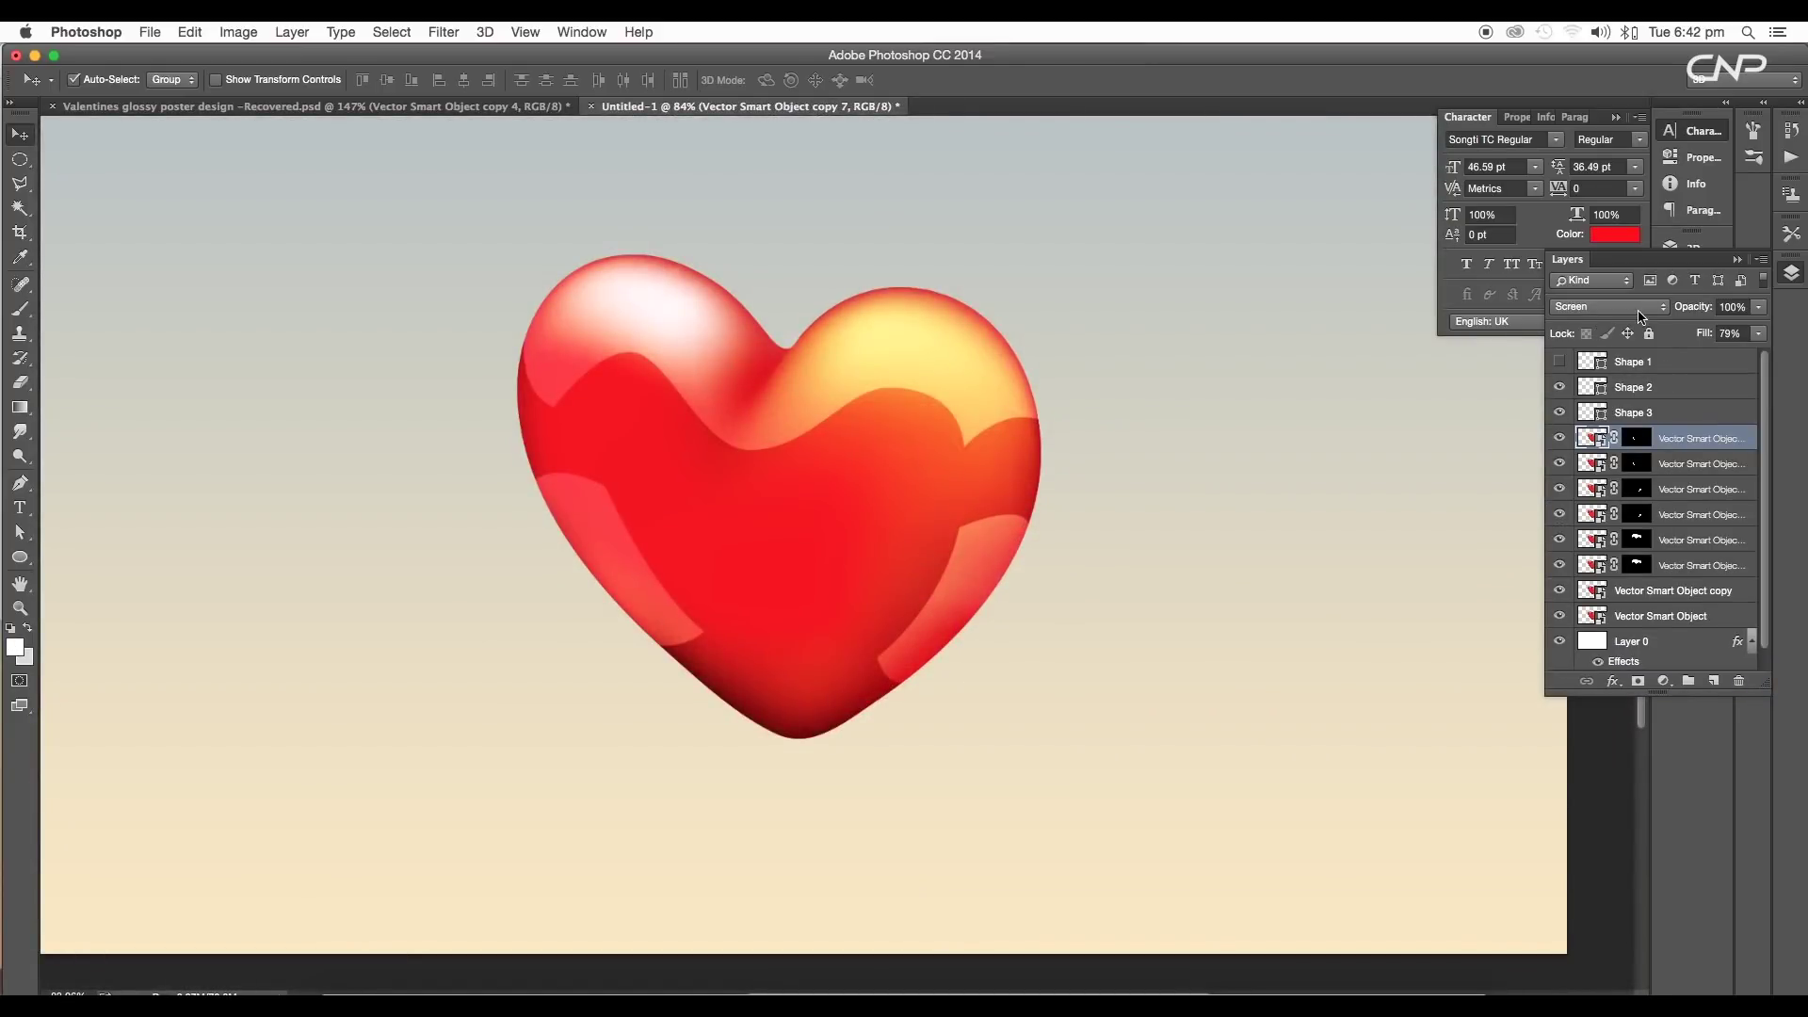
Set the Fill of all six masked Screen heart copies to 100%.
{"action": "left_click", "coordinate": [1758, 334]}
{"action": "left_click_drag", "start_coordinate": [1740, 352], "coordinate": [1798, 356]}
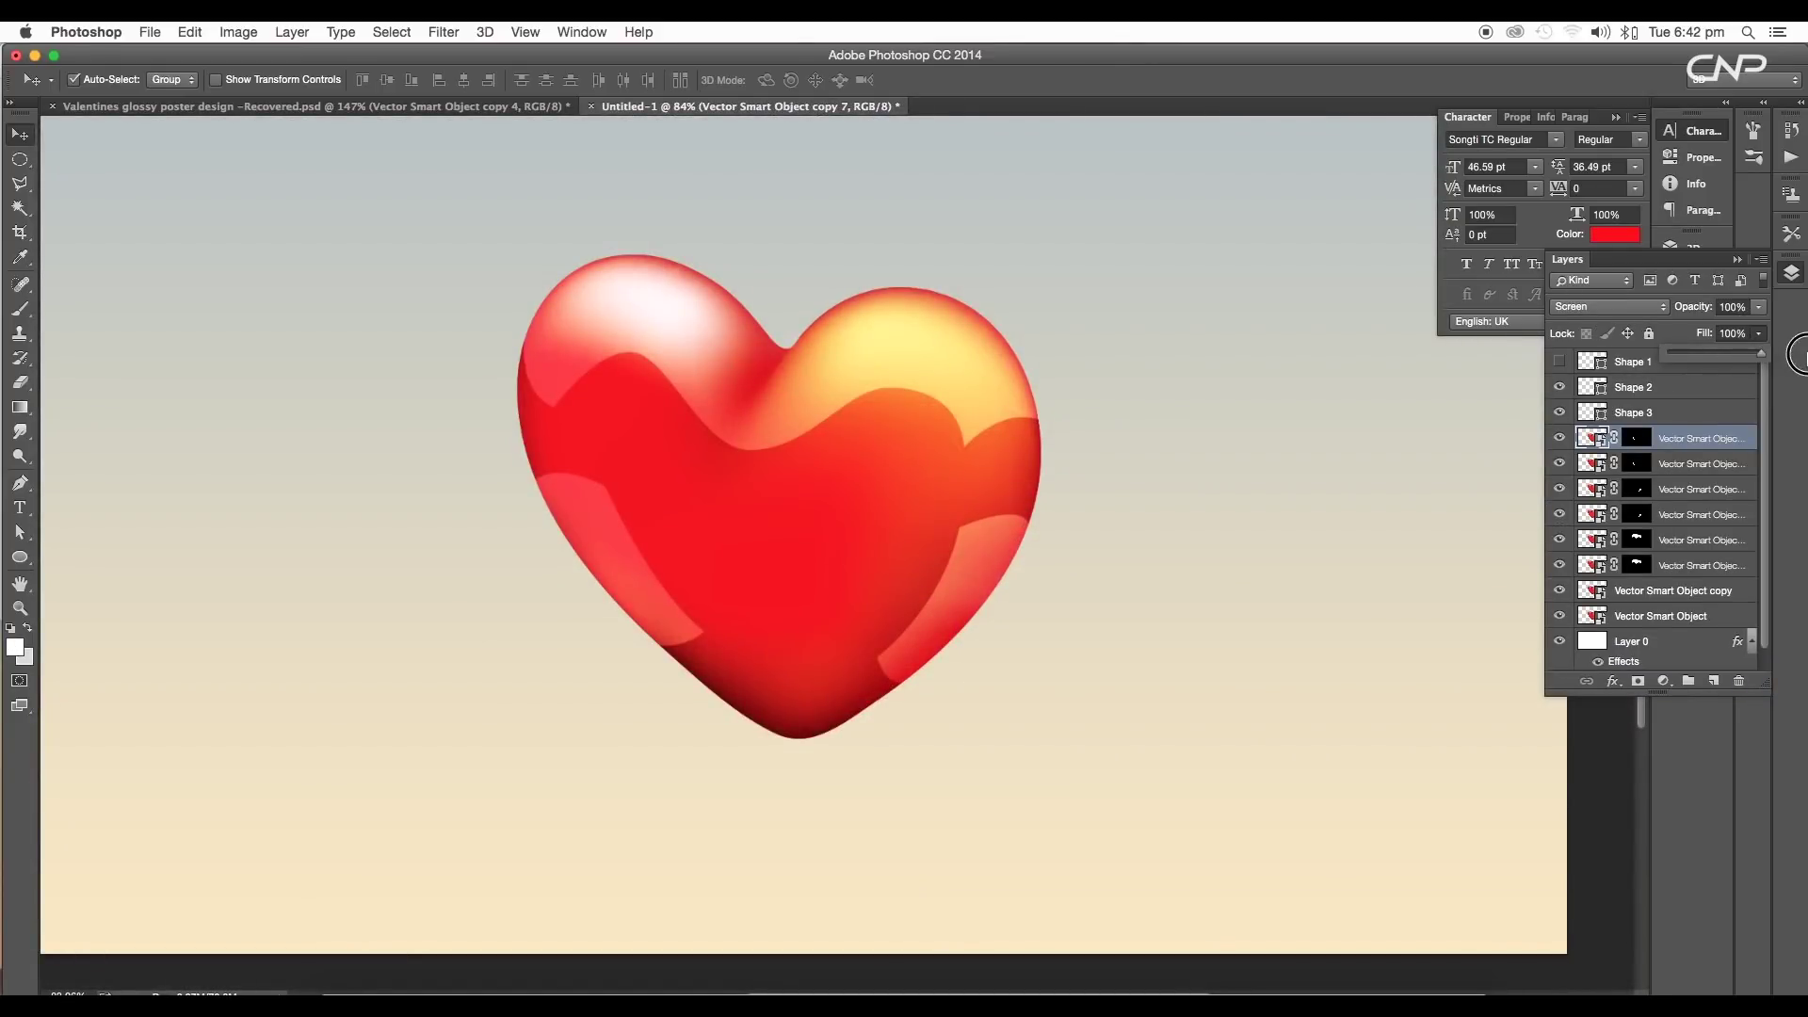
{"action": "left_click", "coordinate": [1692, 465]}
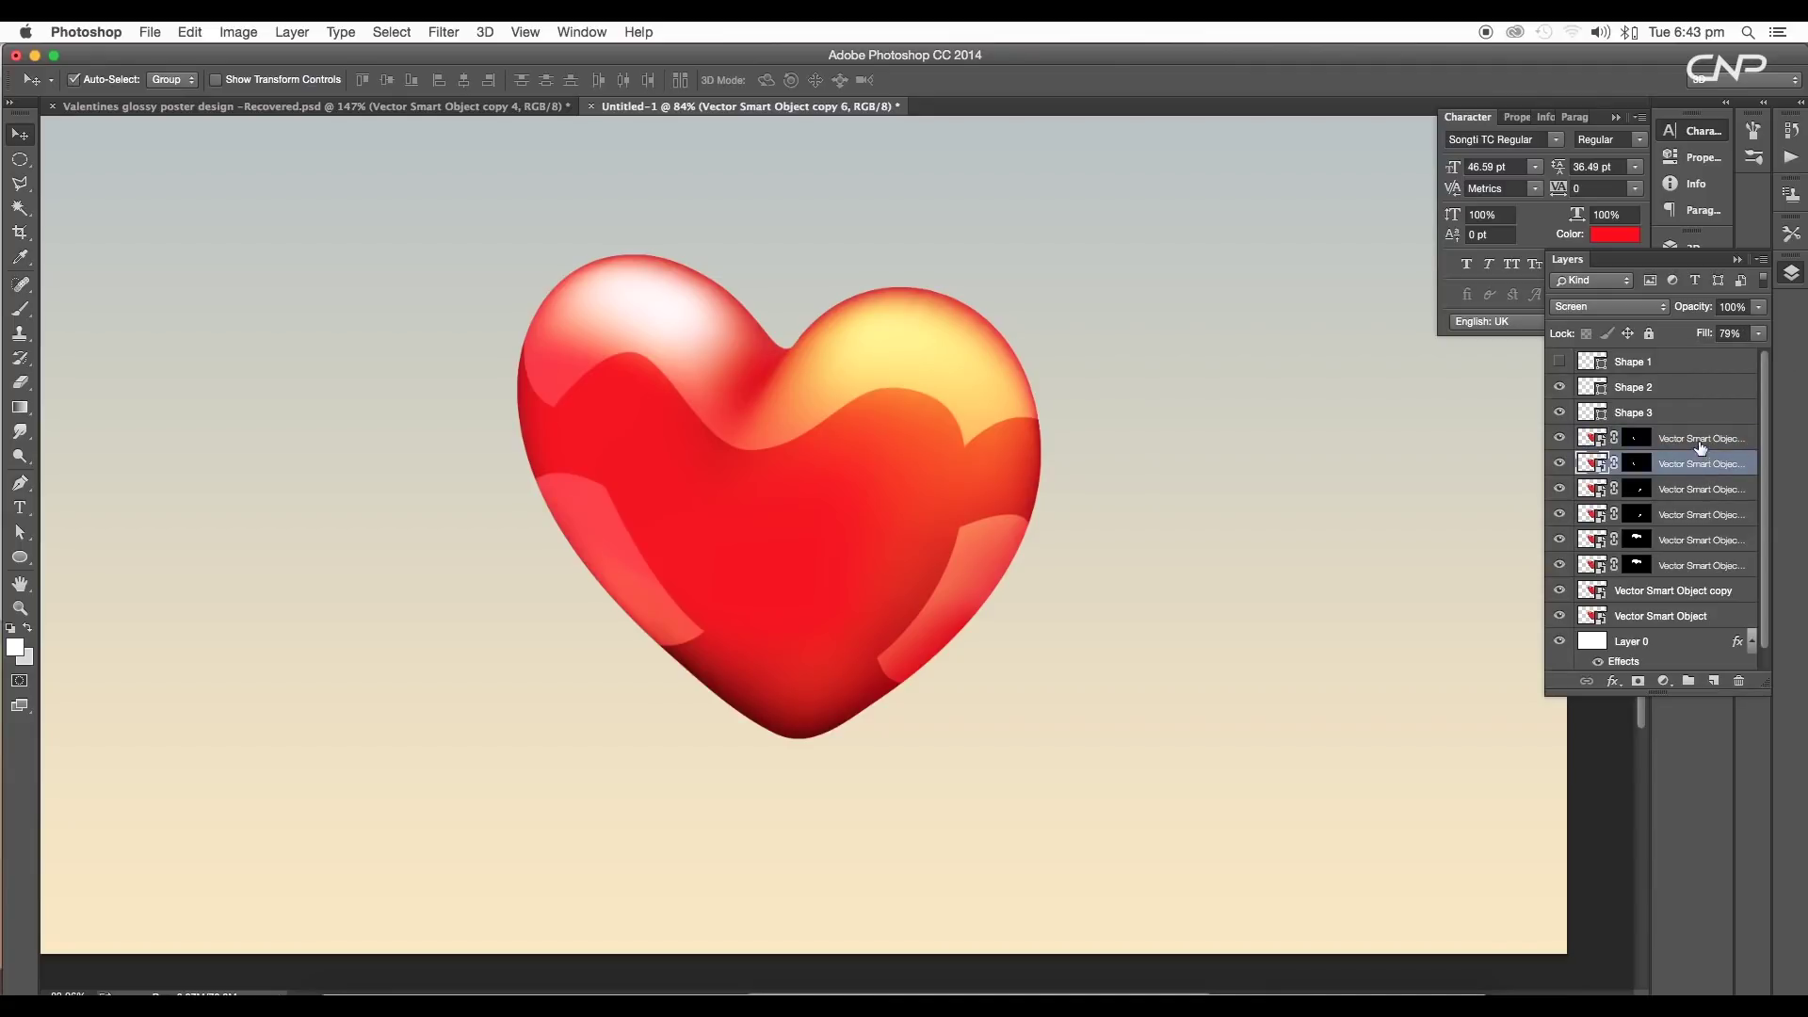
{"action": "left_click", "coordinate": [1700, 441]}
{"action": "left_click", "coordinate": [1698, 565], "text": "shift"}
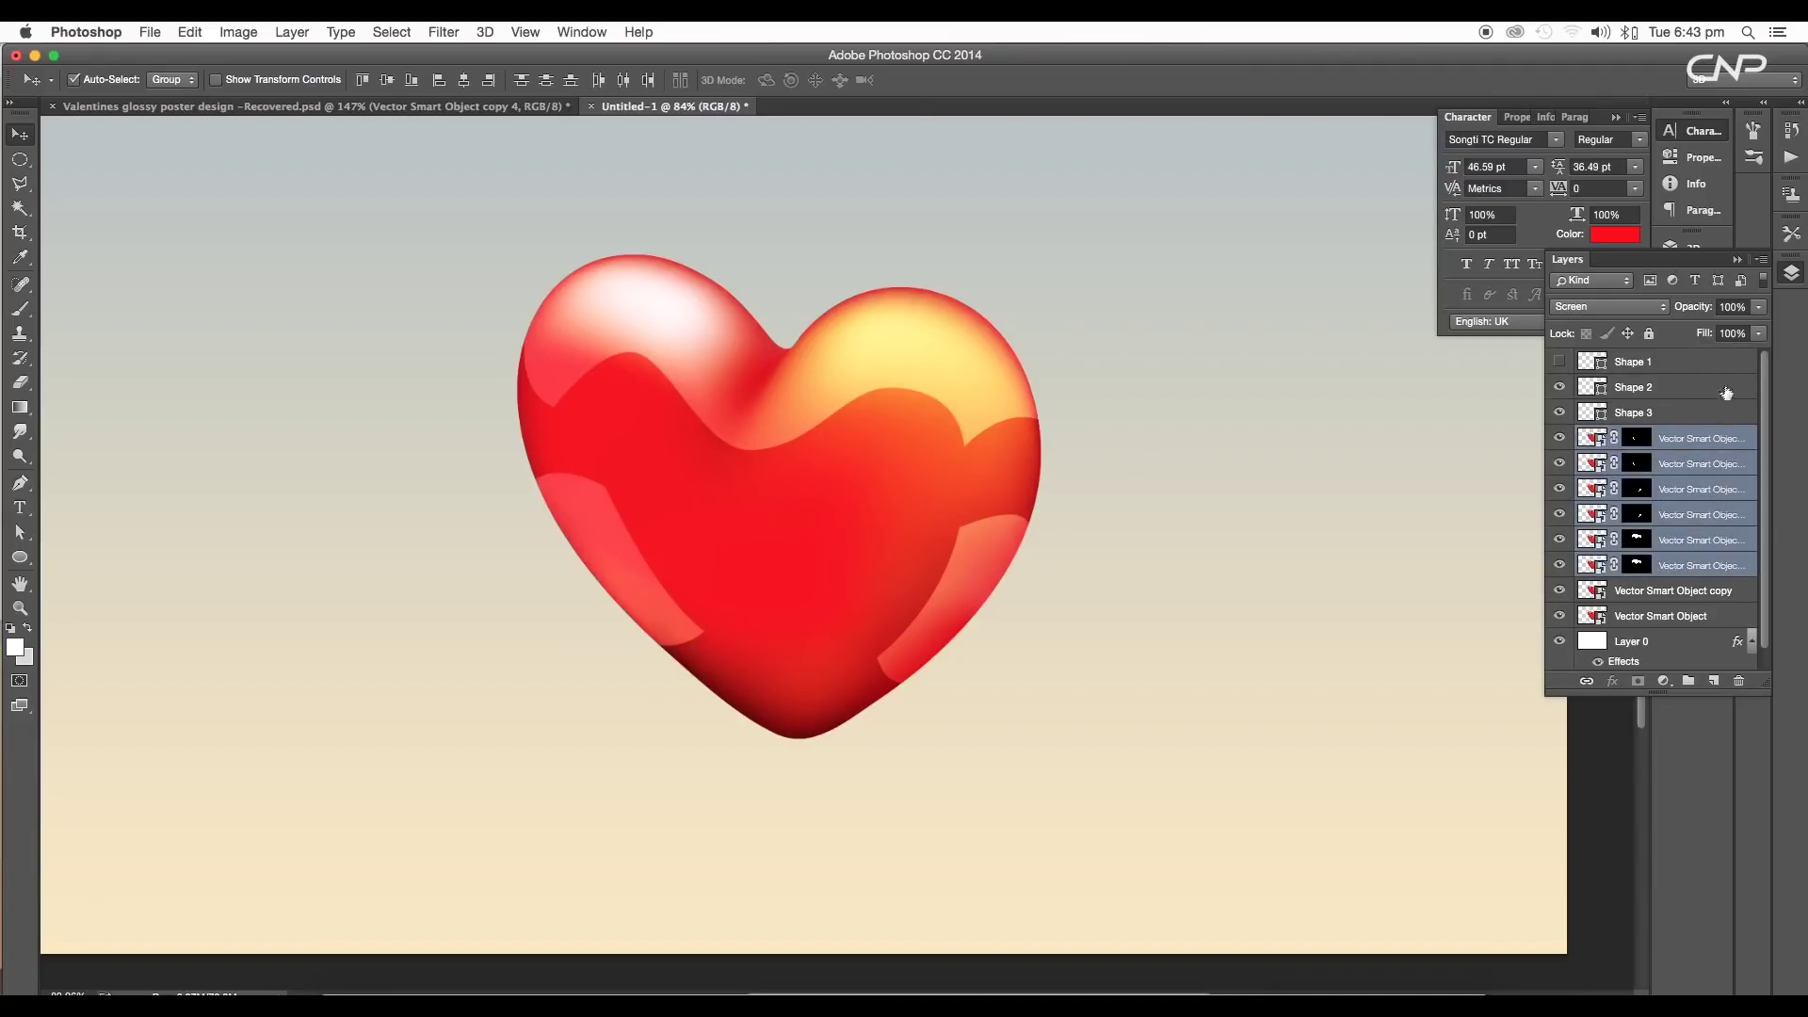
{"action": "left_click", "coordinate": [1759, 335]}
{"action": "left_click_drag", "start_coordinate": [1761, 354], "coordinate": [1774, 356]}
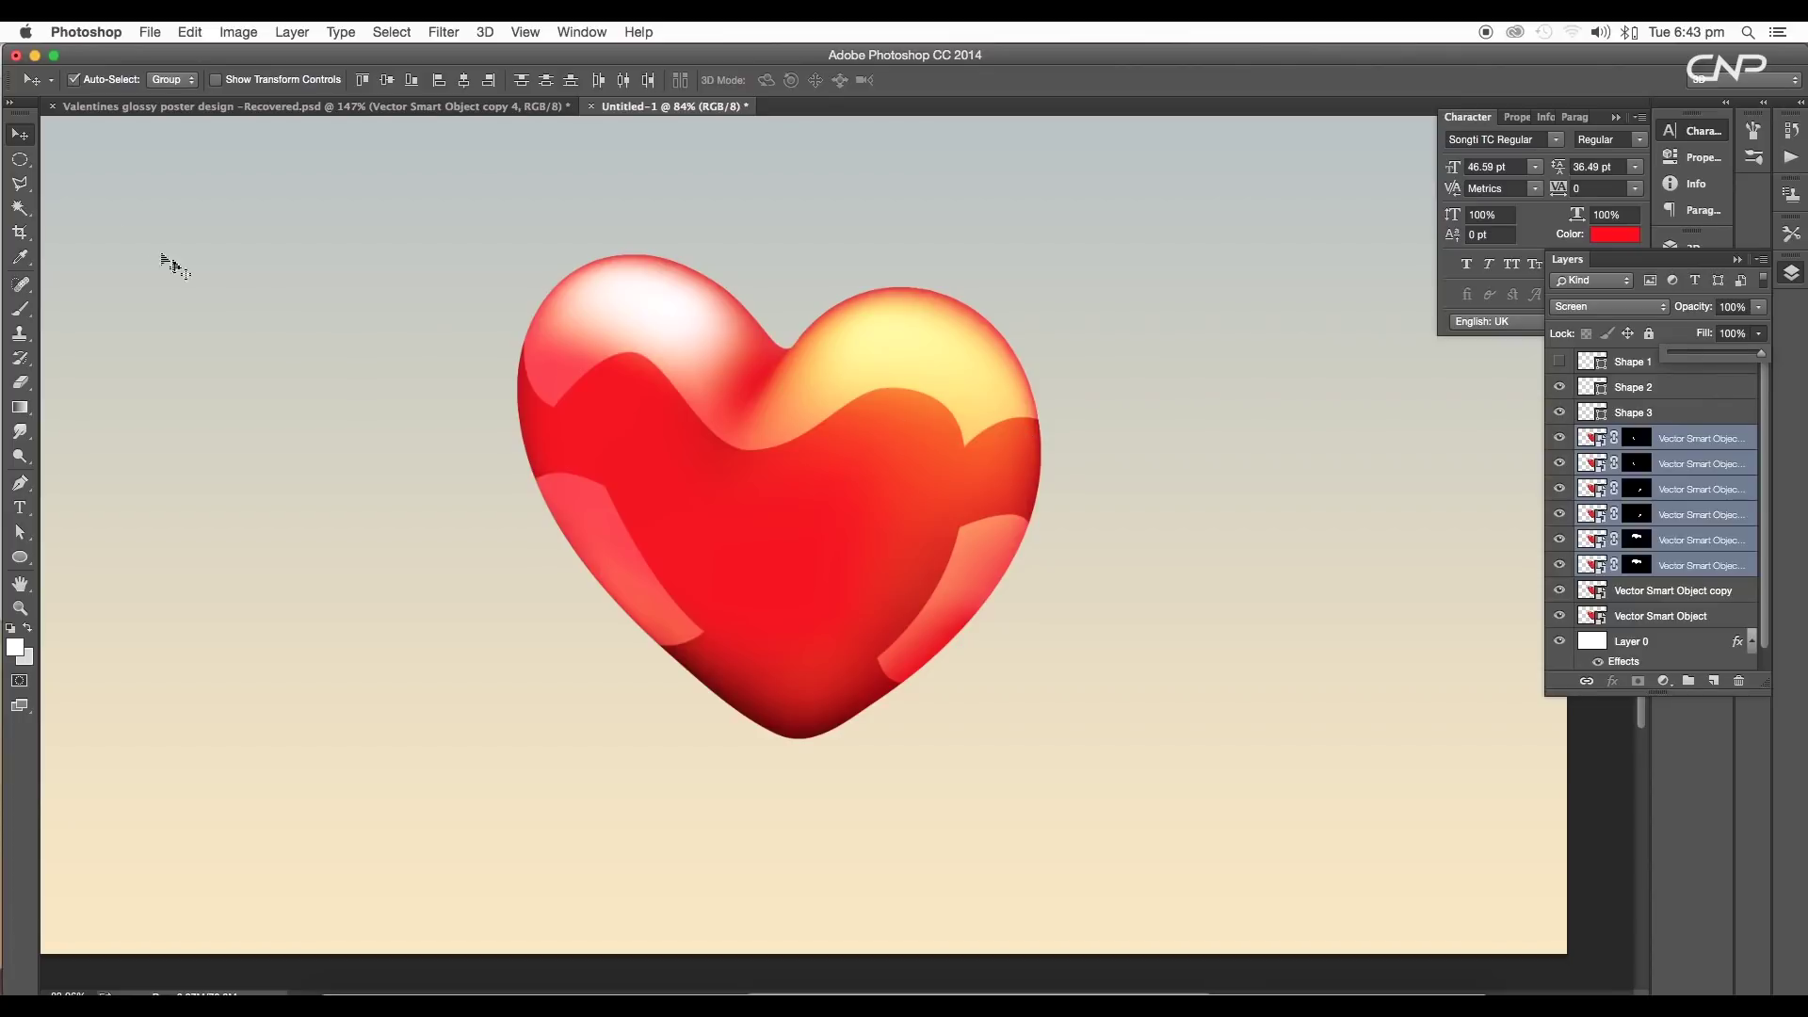
Inspect the gloss band edges on the finished poster's large heart and compare them with the working heart.
{"action": "left_click", "coordinate": [496, 456]}
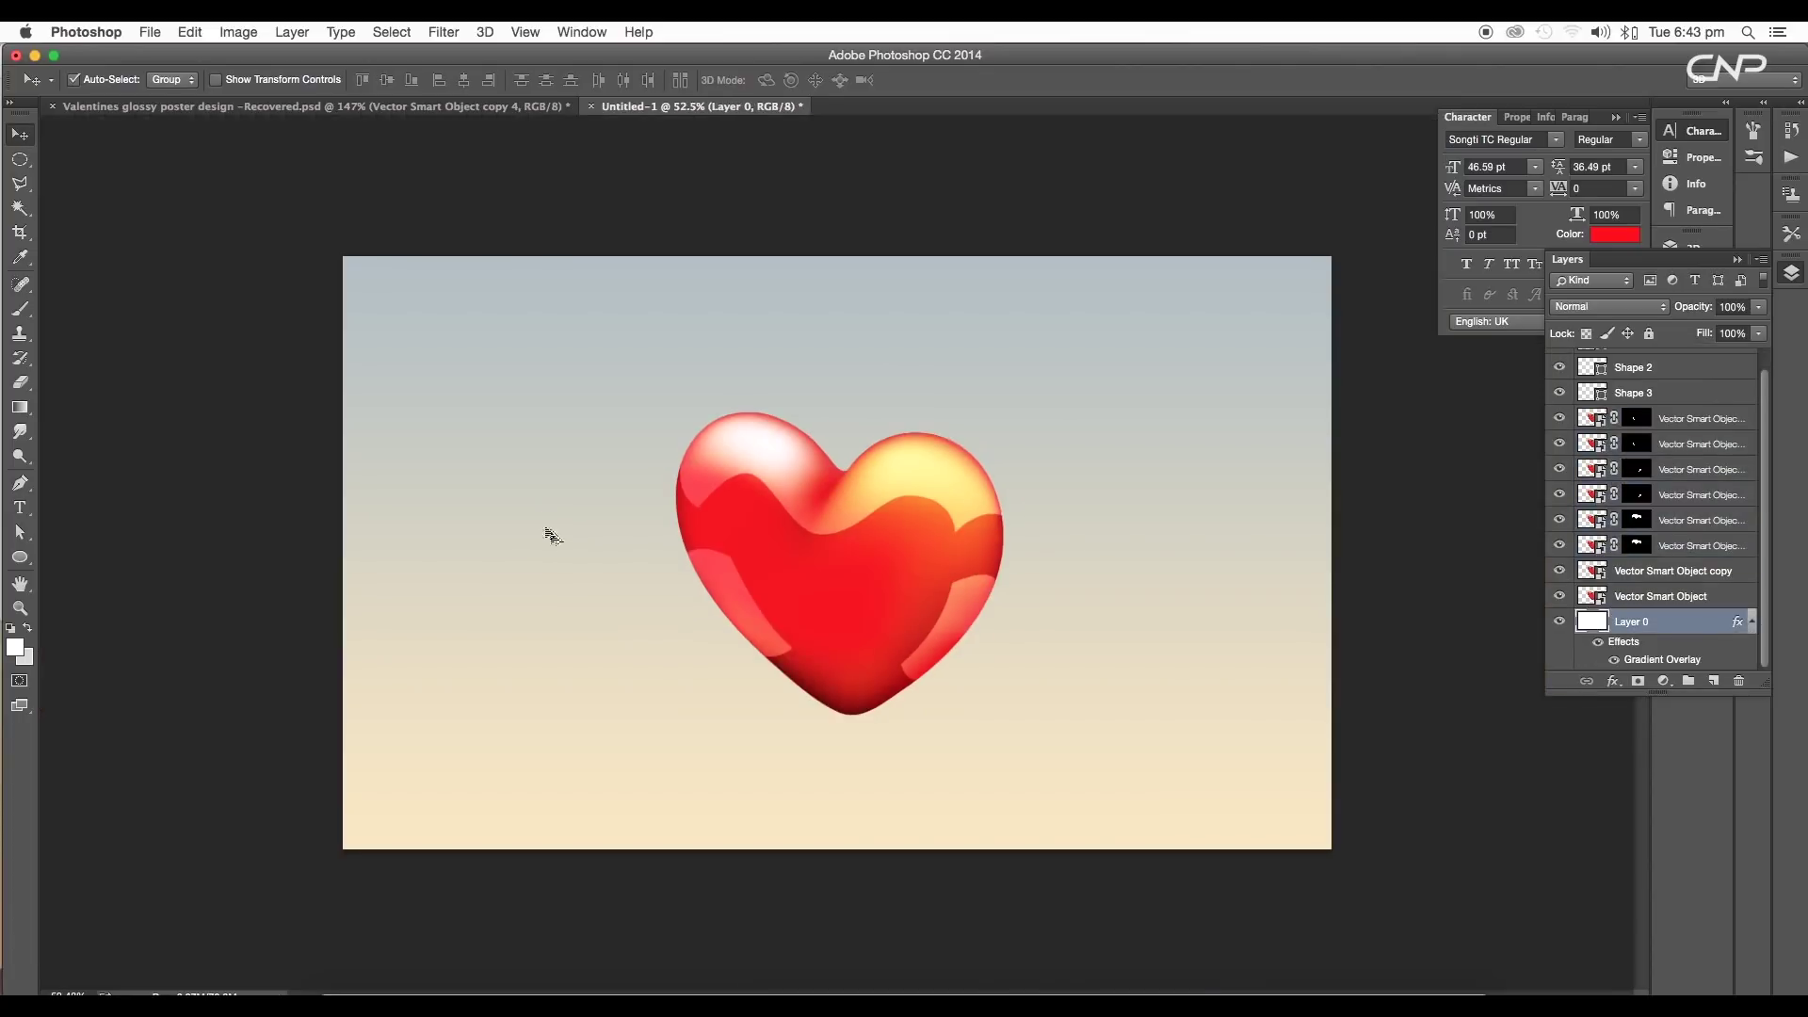
{"action": "left_click", "coordinate": [834, 652]}
{"action": "left_click_drag", "start_coordinate": [809, 601], "coordinate": [772, 585]}
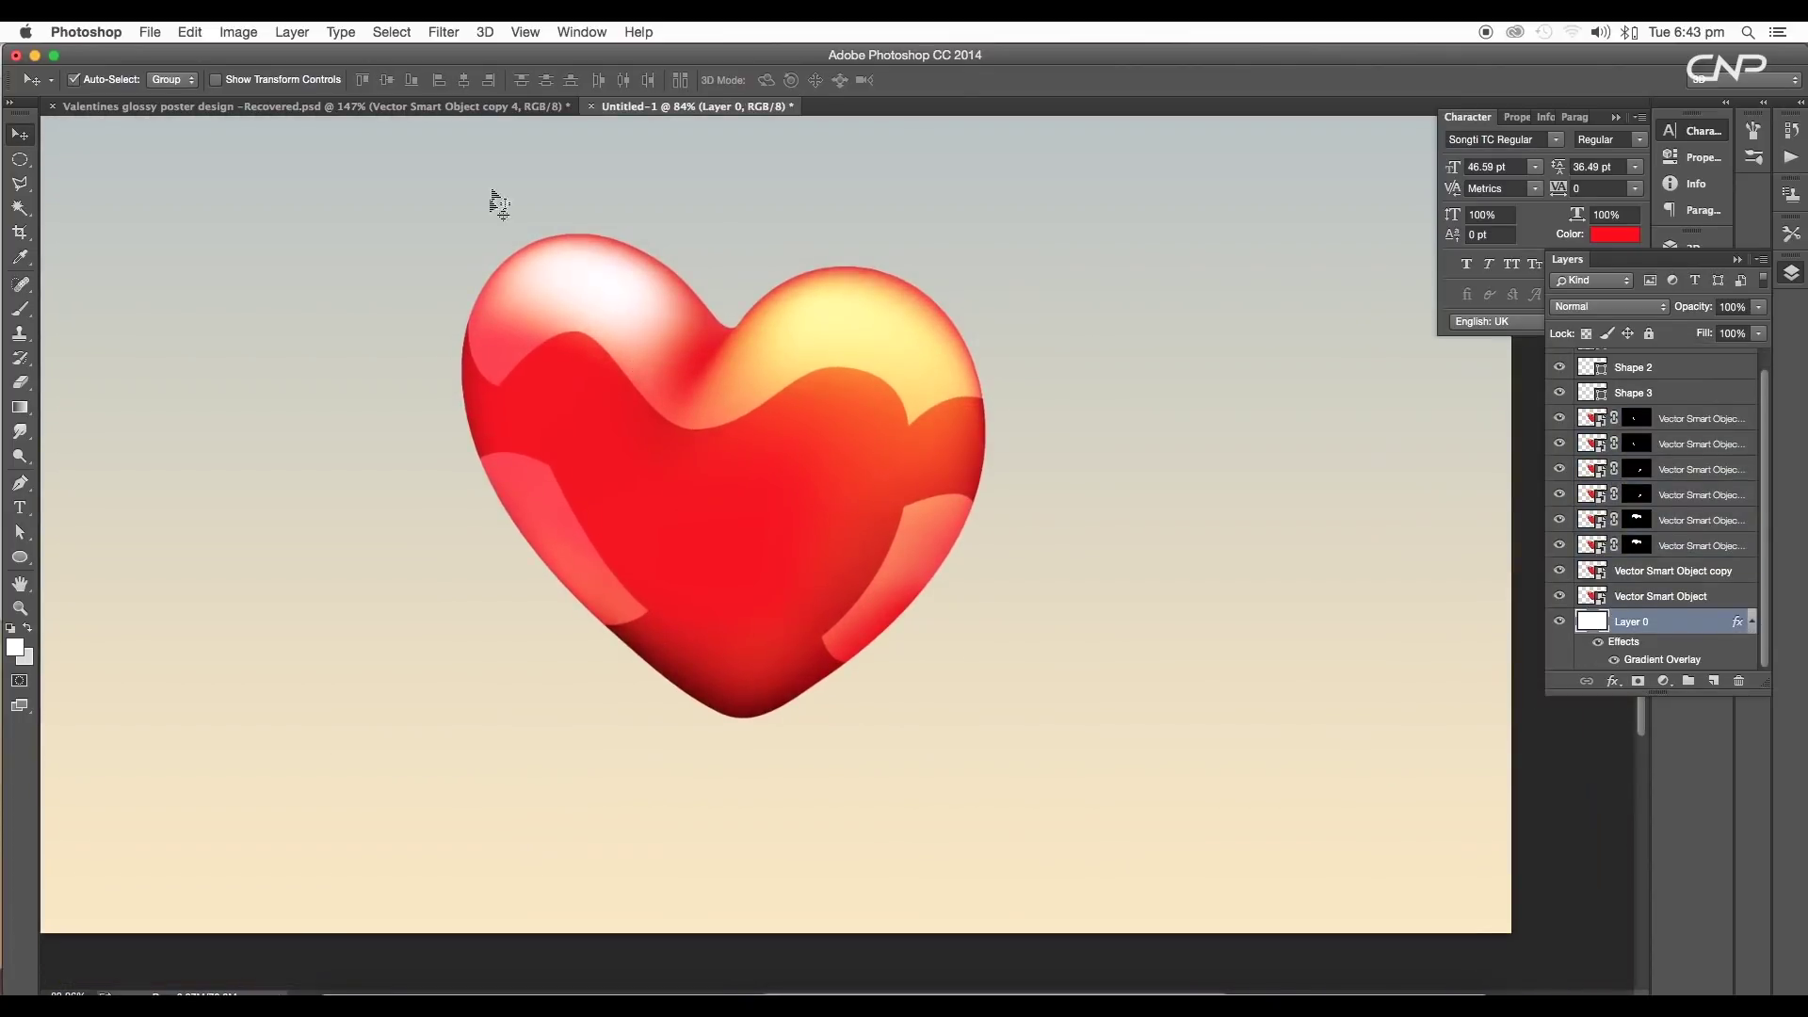
{"action": "left_click", "coordinate": [497, 107]}
{"action": "key", "text": "super+0"}
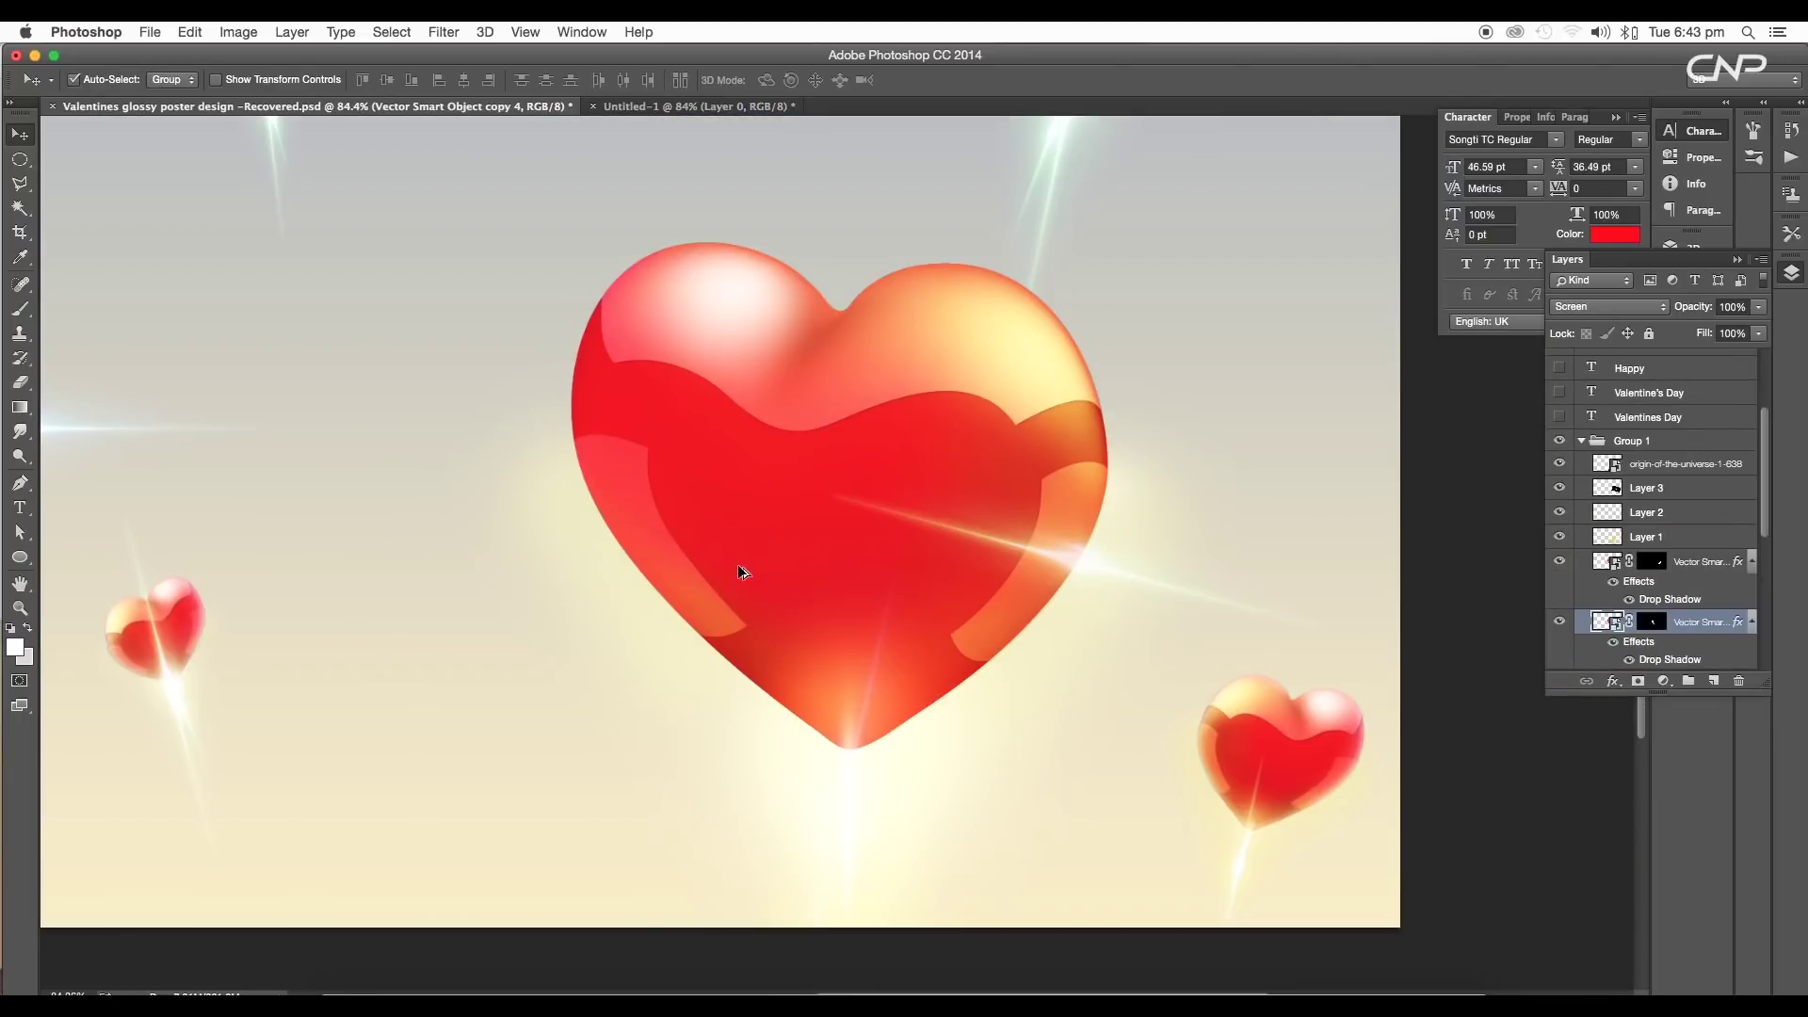
{"action": "scroll", "coordinate": [739, 569], "scroll_direction": "up", "scroll_amount": 5}
{"action": "left_click_drag", "start_coordinate": [1001, 553], "coordinate": [899, 648]}
{"action": "scroll", "coordinate": [886, 418], "scroll_direction": "up", "scroll_amount": 5}
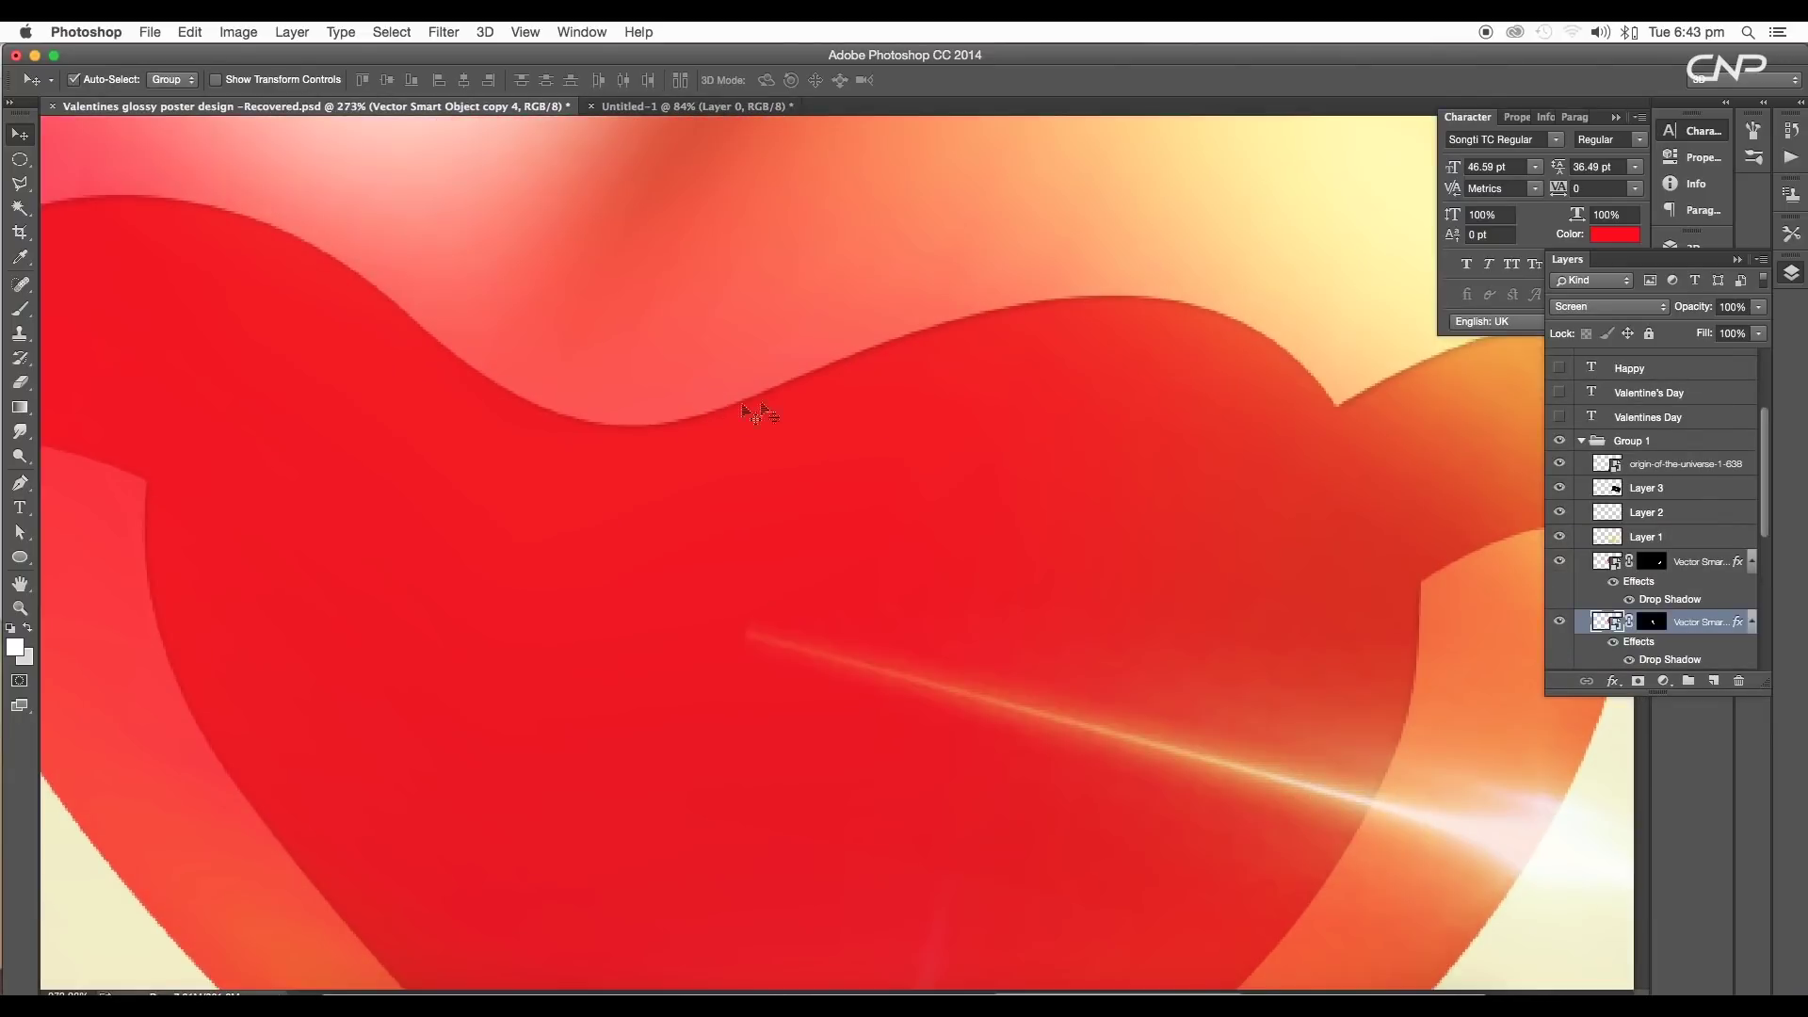
{"action": "scroll", "coordinate": [843, 406], "scroll_direction": "down", "scroll_amount": 5}
{"action": "left_click_drag", "start_coordinate": [803, 411], "coordinate": [906, 470]}
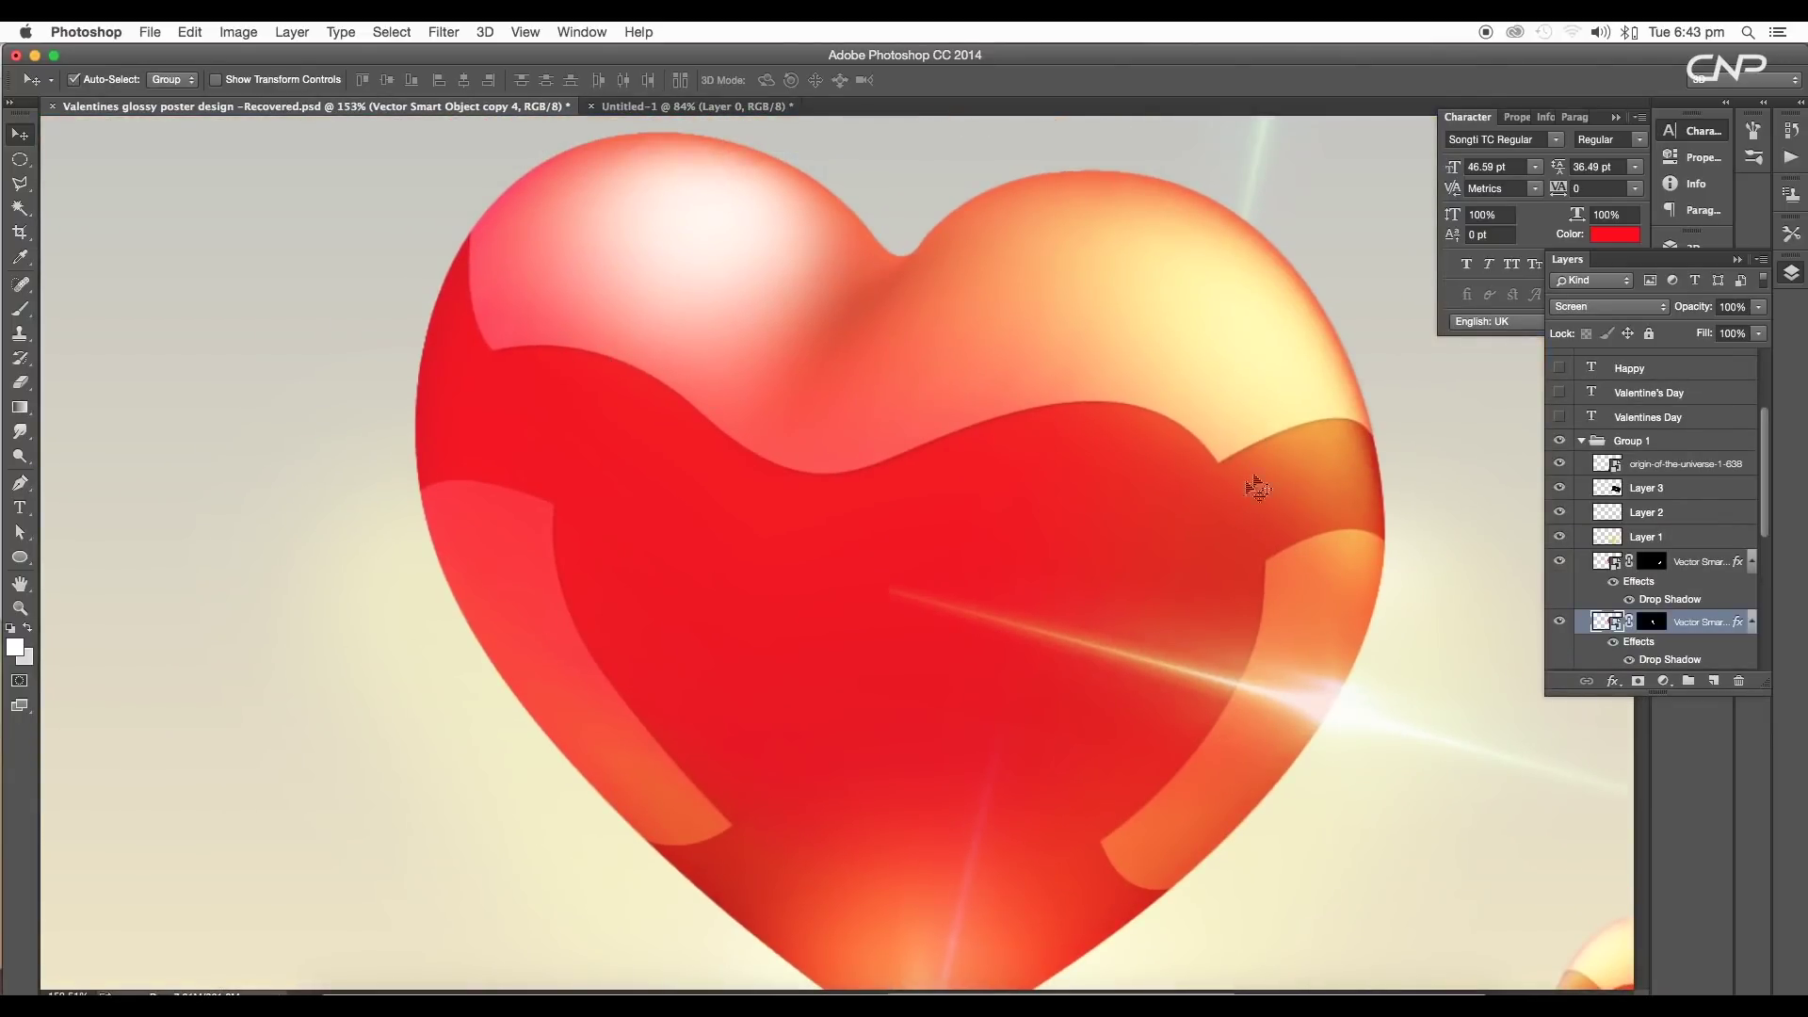
{"action": "scroll", "coordinate": [1257, 486], "scroll_direction": "down", "scroll_amount": 3}
Back in the working document, add a Drop Shadow effect to Vector Smart Object copy 2, the lower masked copy of the top gloss.
{"action": "left_click", "coordinate": [659, 106]}
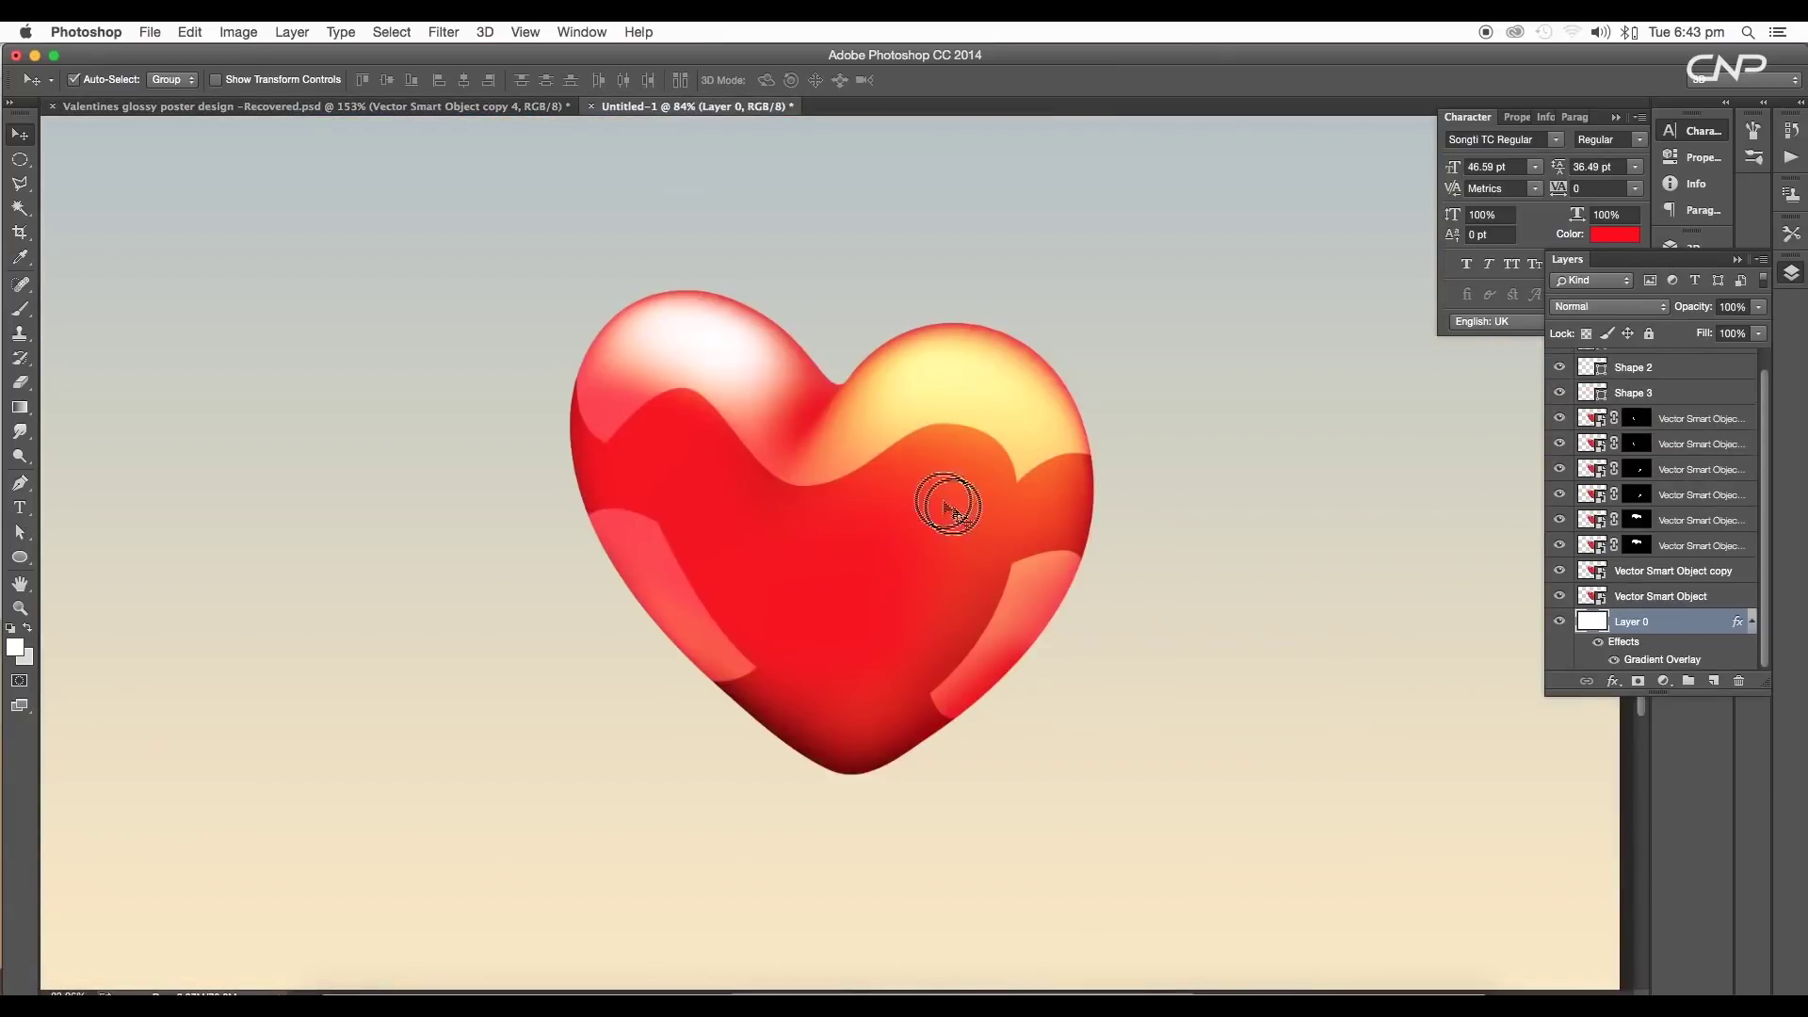
{"action": "left_click_drag", "start_coordinate": [951, 509], "coordinate": [883, 468]}
{"action": "scroll", "coordinate": [947, 492], "scroll_direction": "up", "scroll_amount": 5}
{"action": "left_click_drag", "start_coordinate": [994, 494], "coordinate": [1125, 548]}
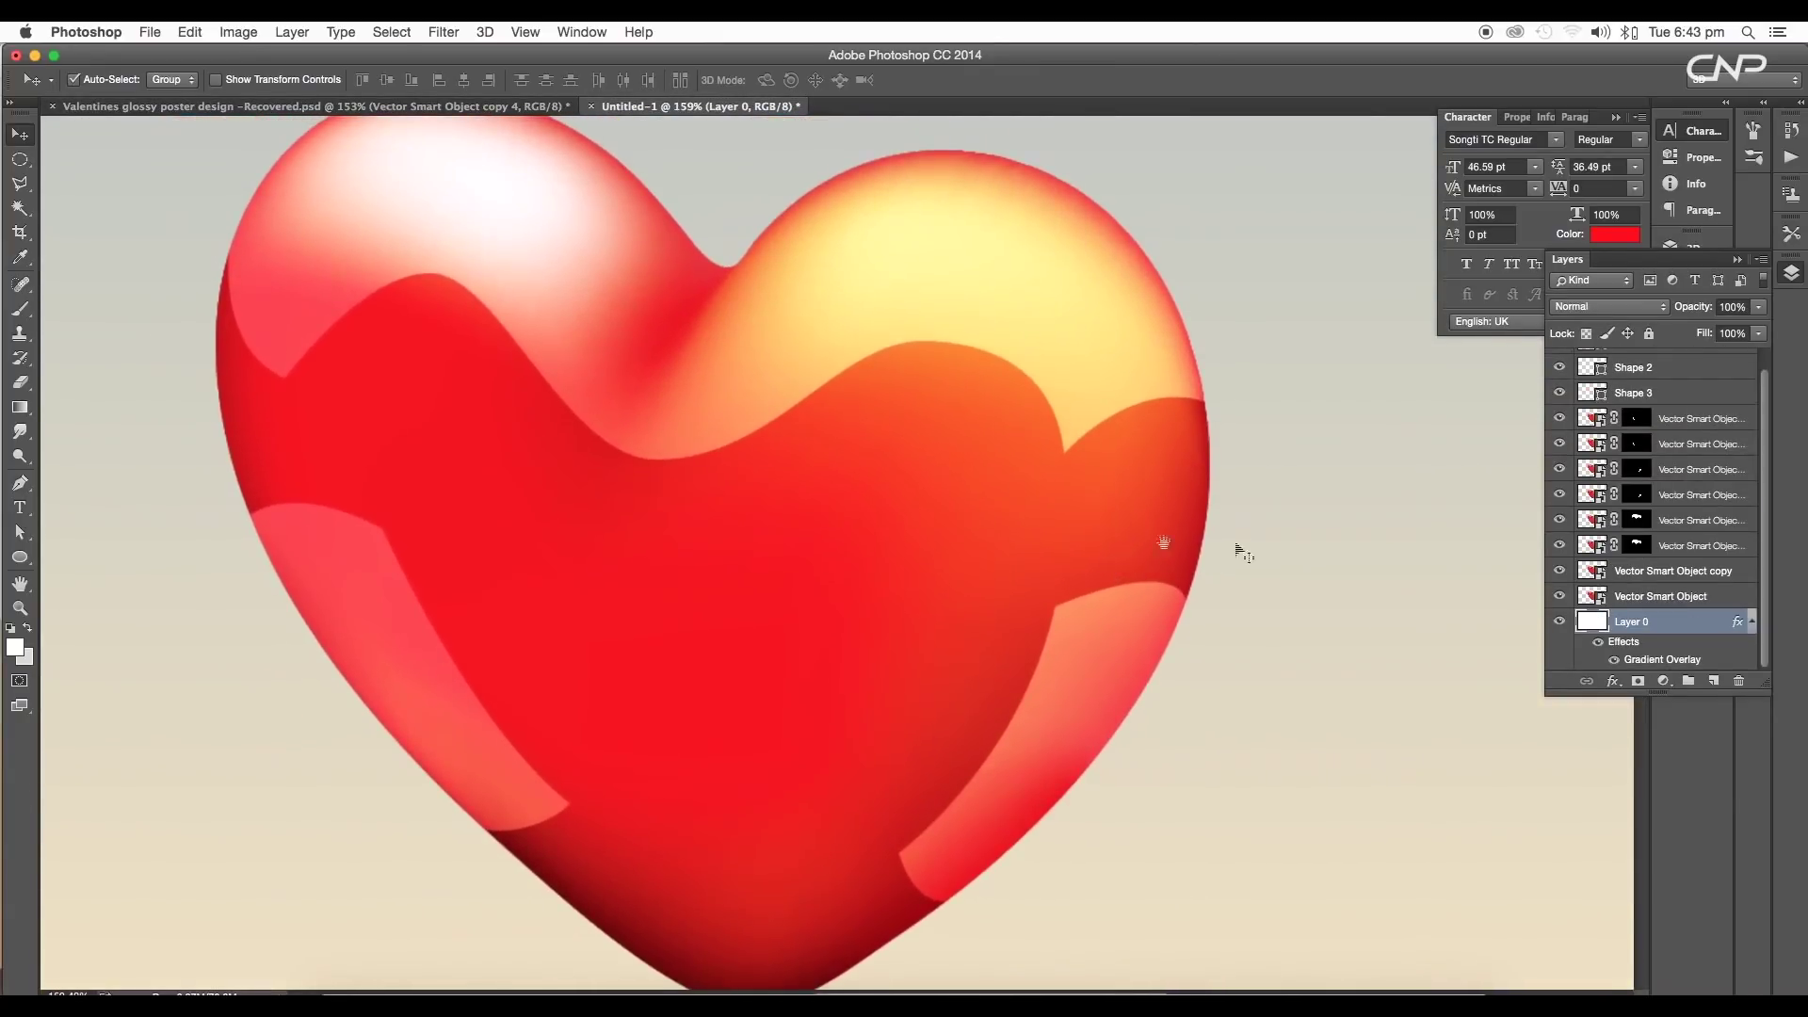
{"action": "left_click", "coordinate": [1607, 548]}
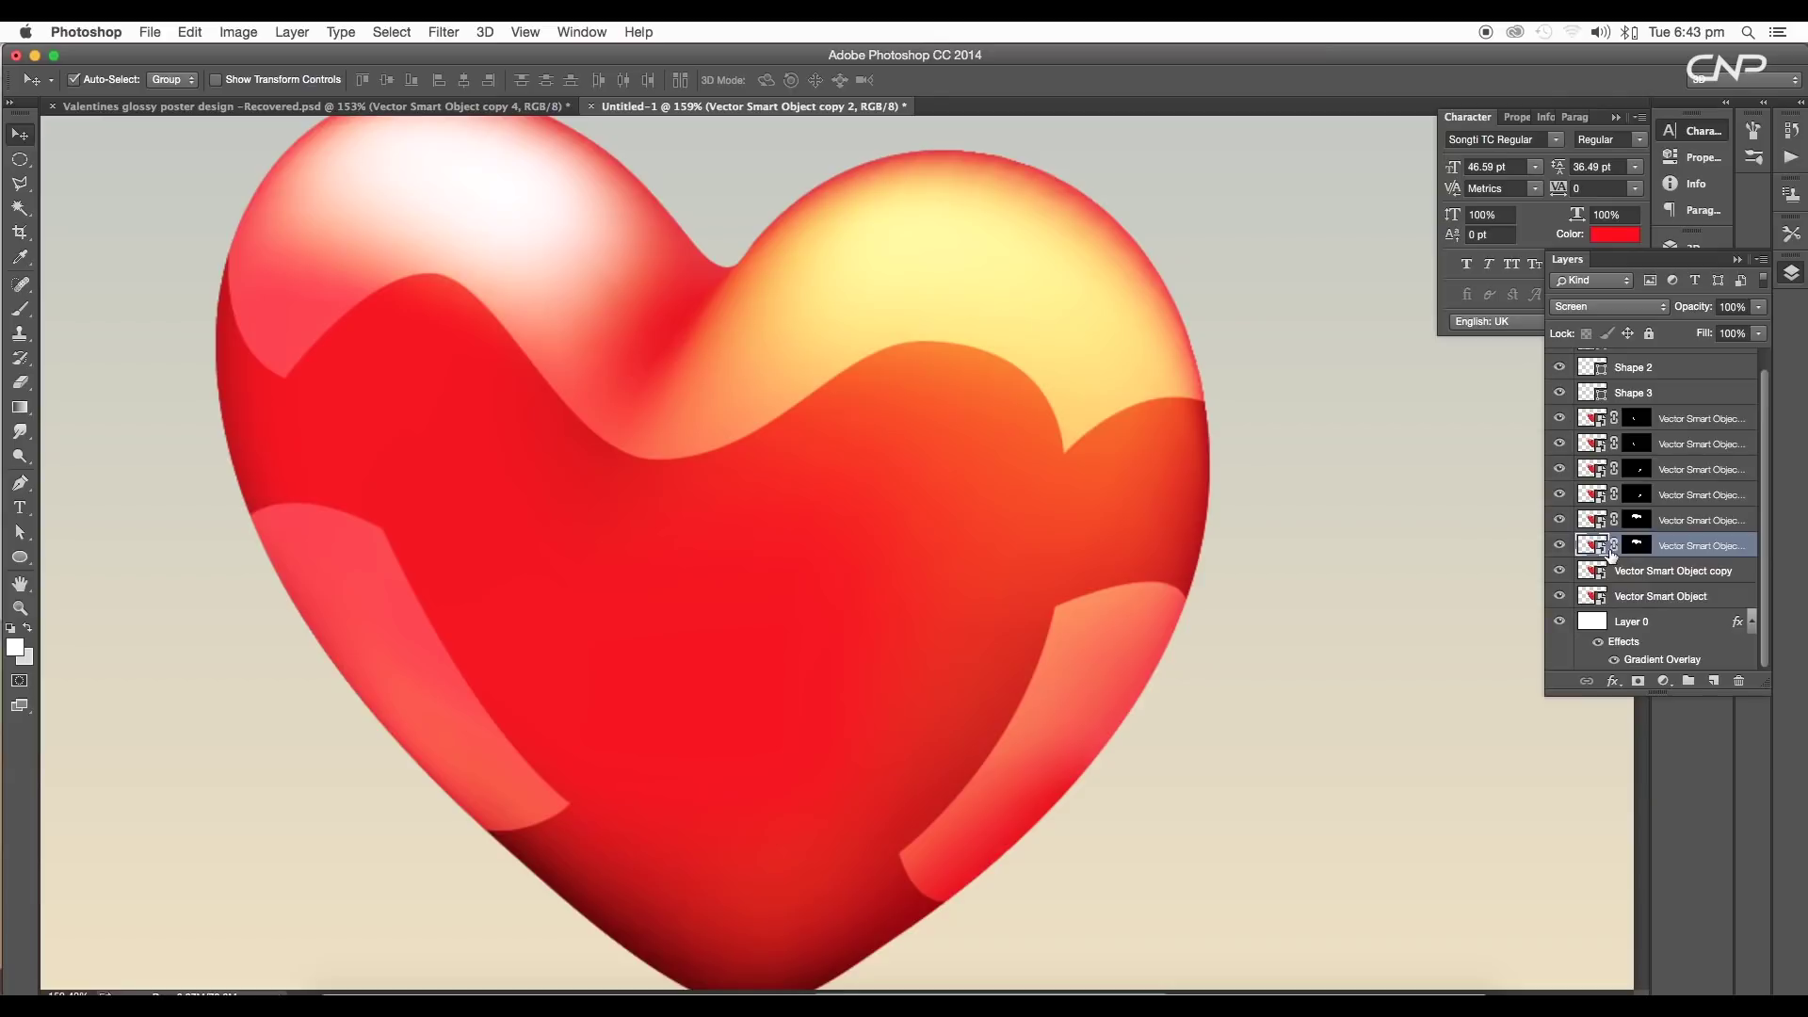
{"action": "double_click", "coordinate": [1747, 554]}
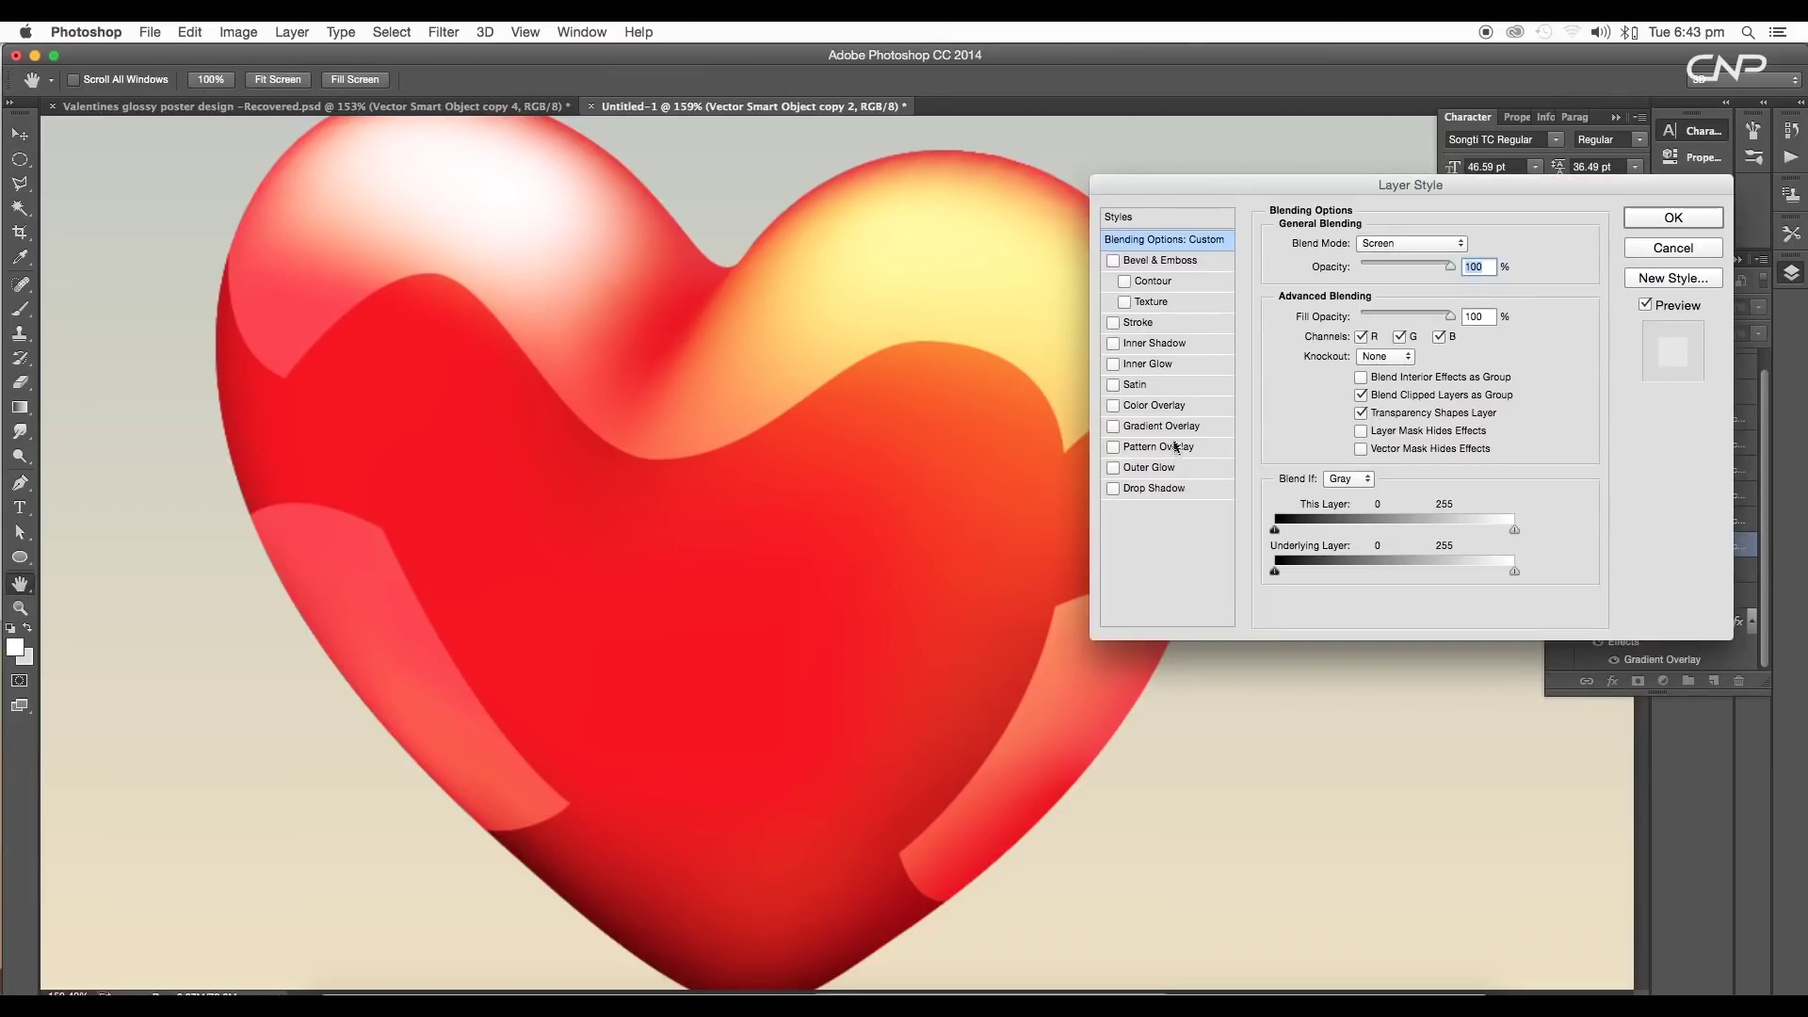
{"action": "left_click", "coordinate": [1147, 490]}
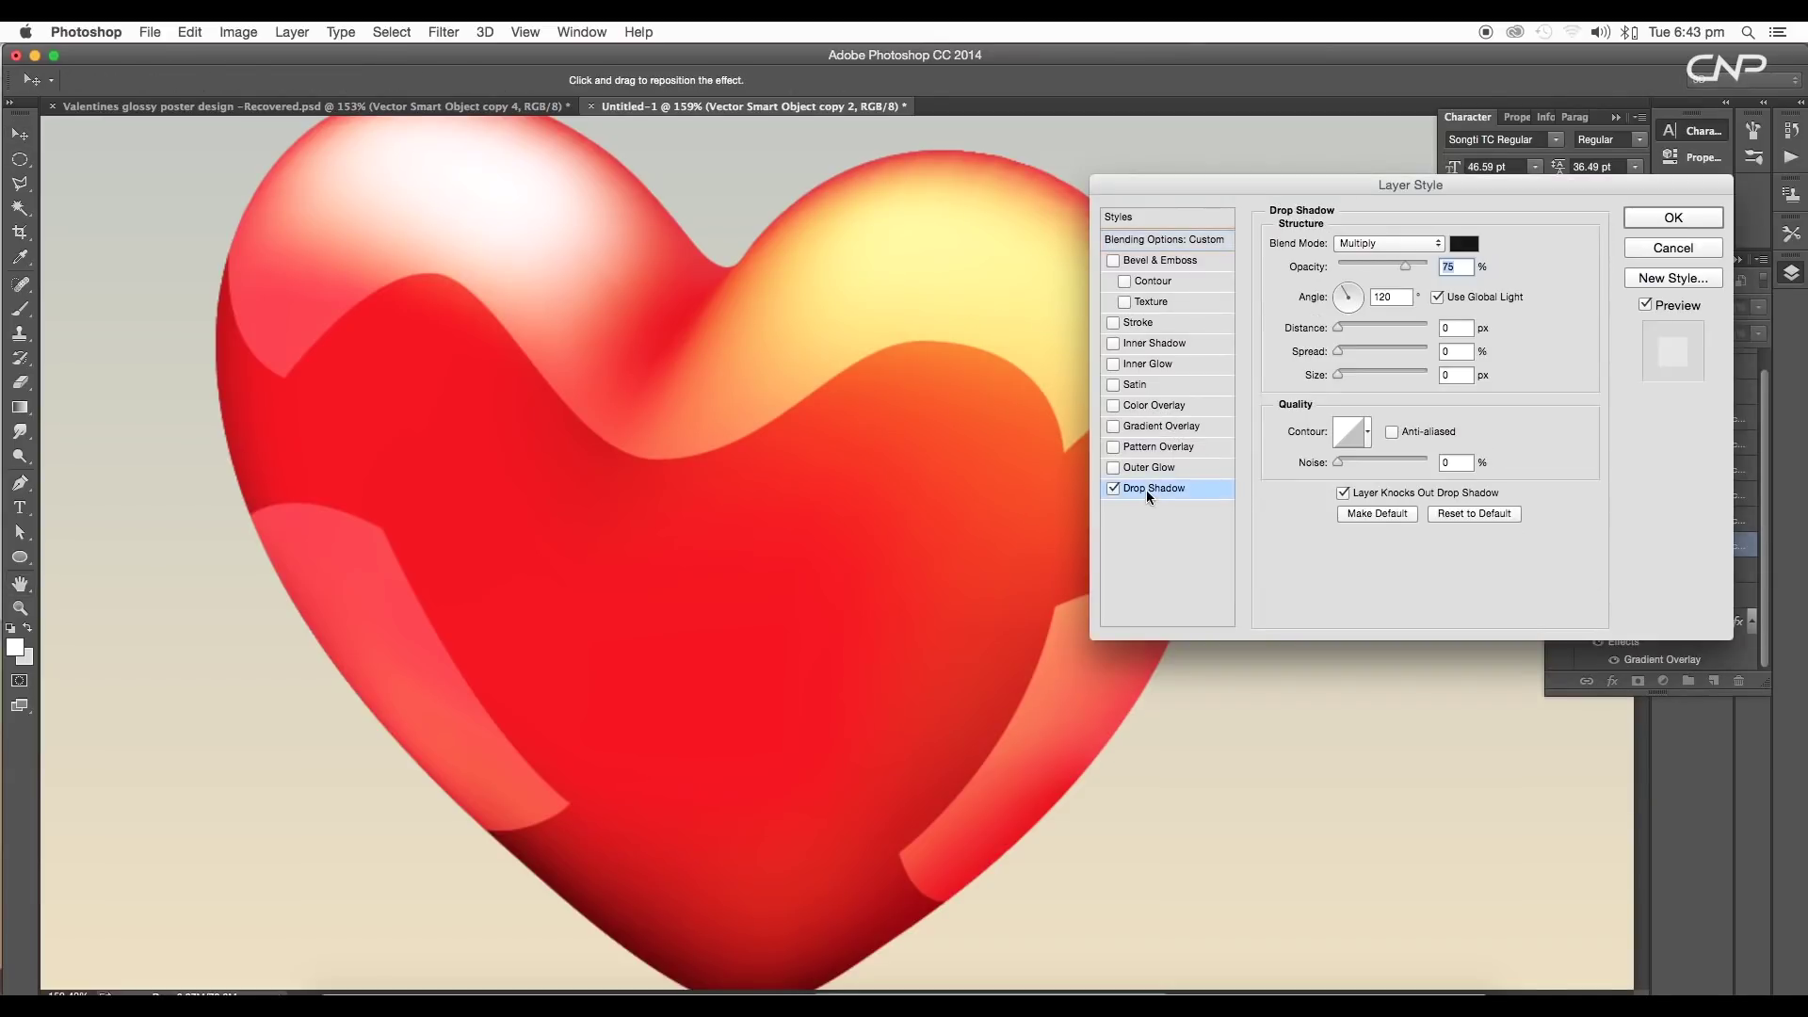
Set the drop shadow to a 90° angle without global light, 2 px distance, 4 px size and 41% opacity.
{"action": "left_click", "coordinate": [1339, 375]}
{"action": "left_click", "coordinate": [1340, 329]}
{"action": "left_click_drag", "start_coordinate": [1338, 329], "coordinate": [1339, 328]}
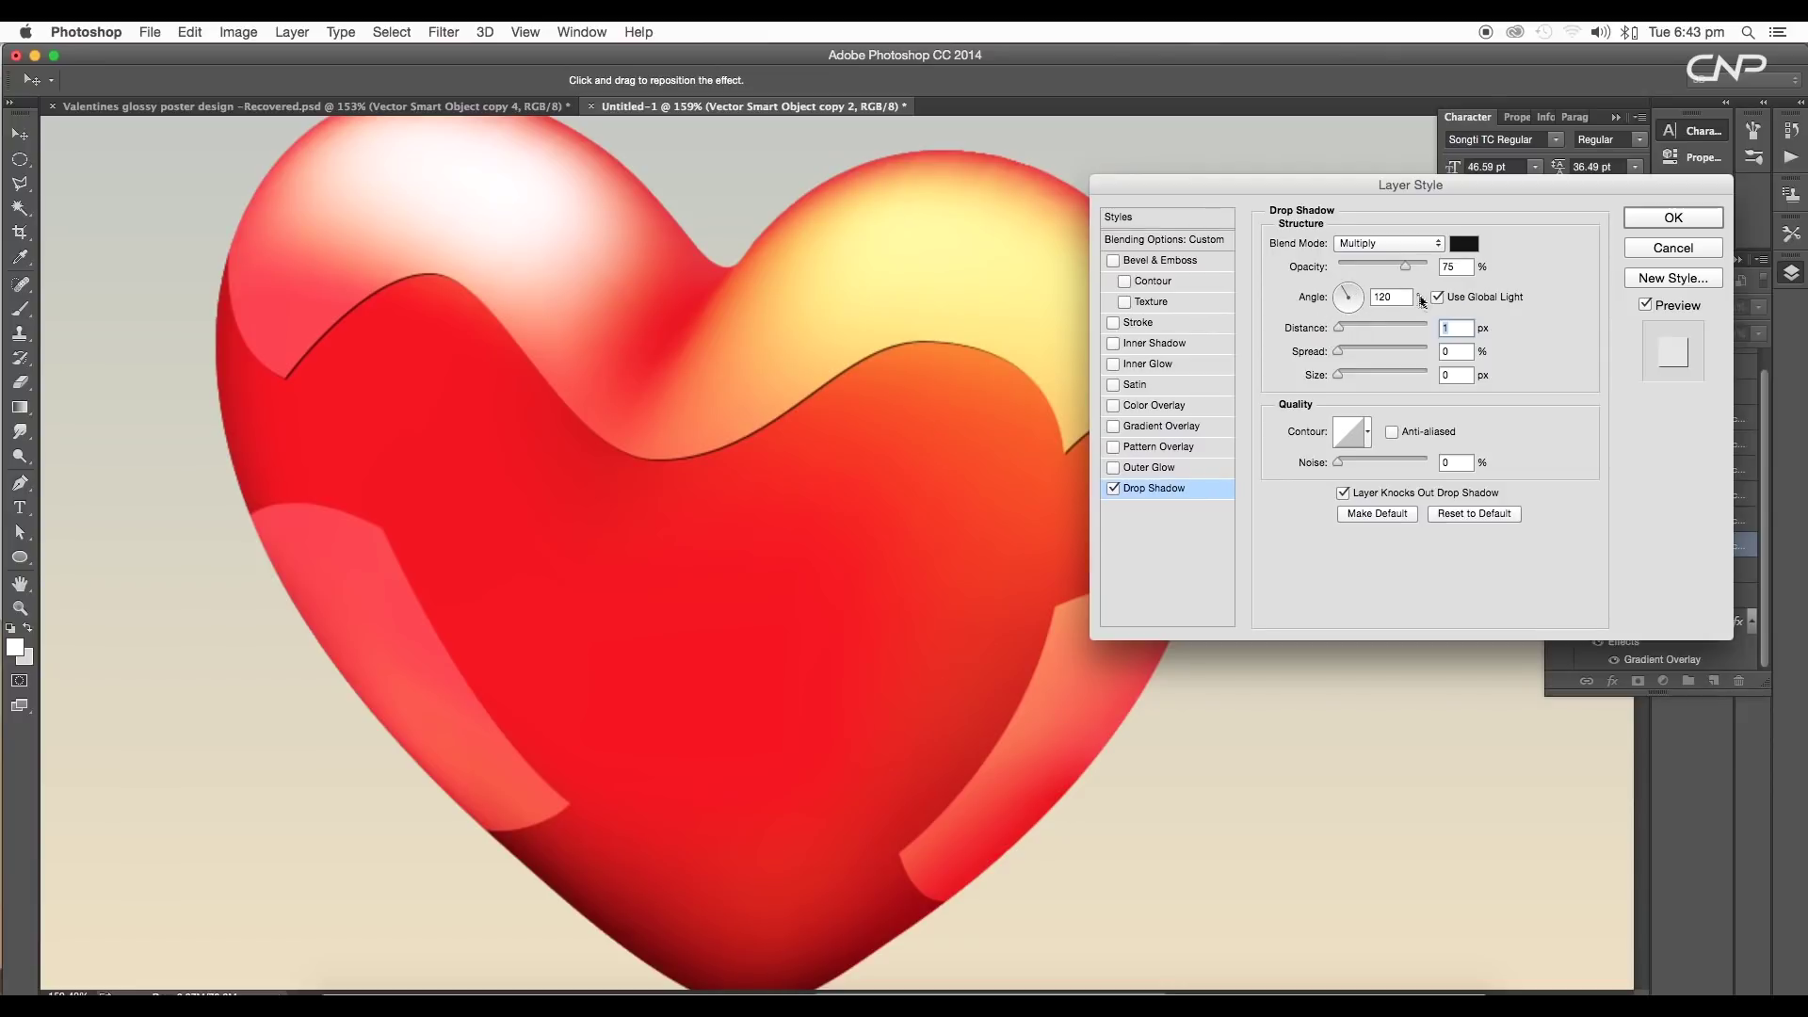
{"action": "type", "text": "5"}
{"action": "left_click", "coordinate": [1350, 287]}
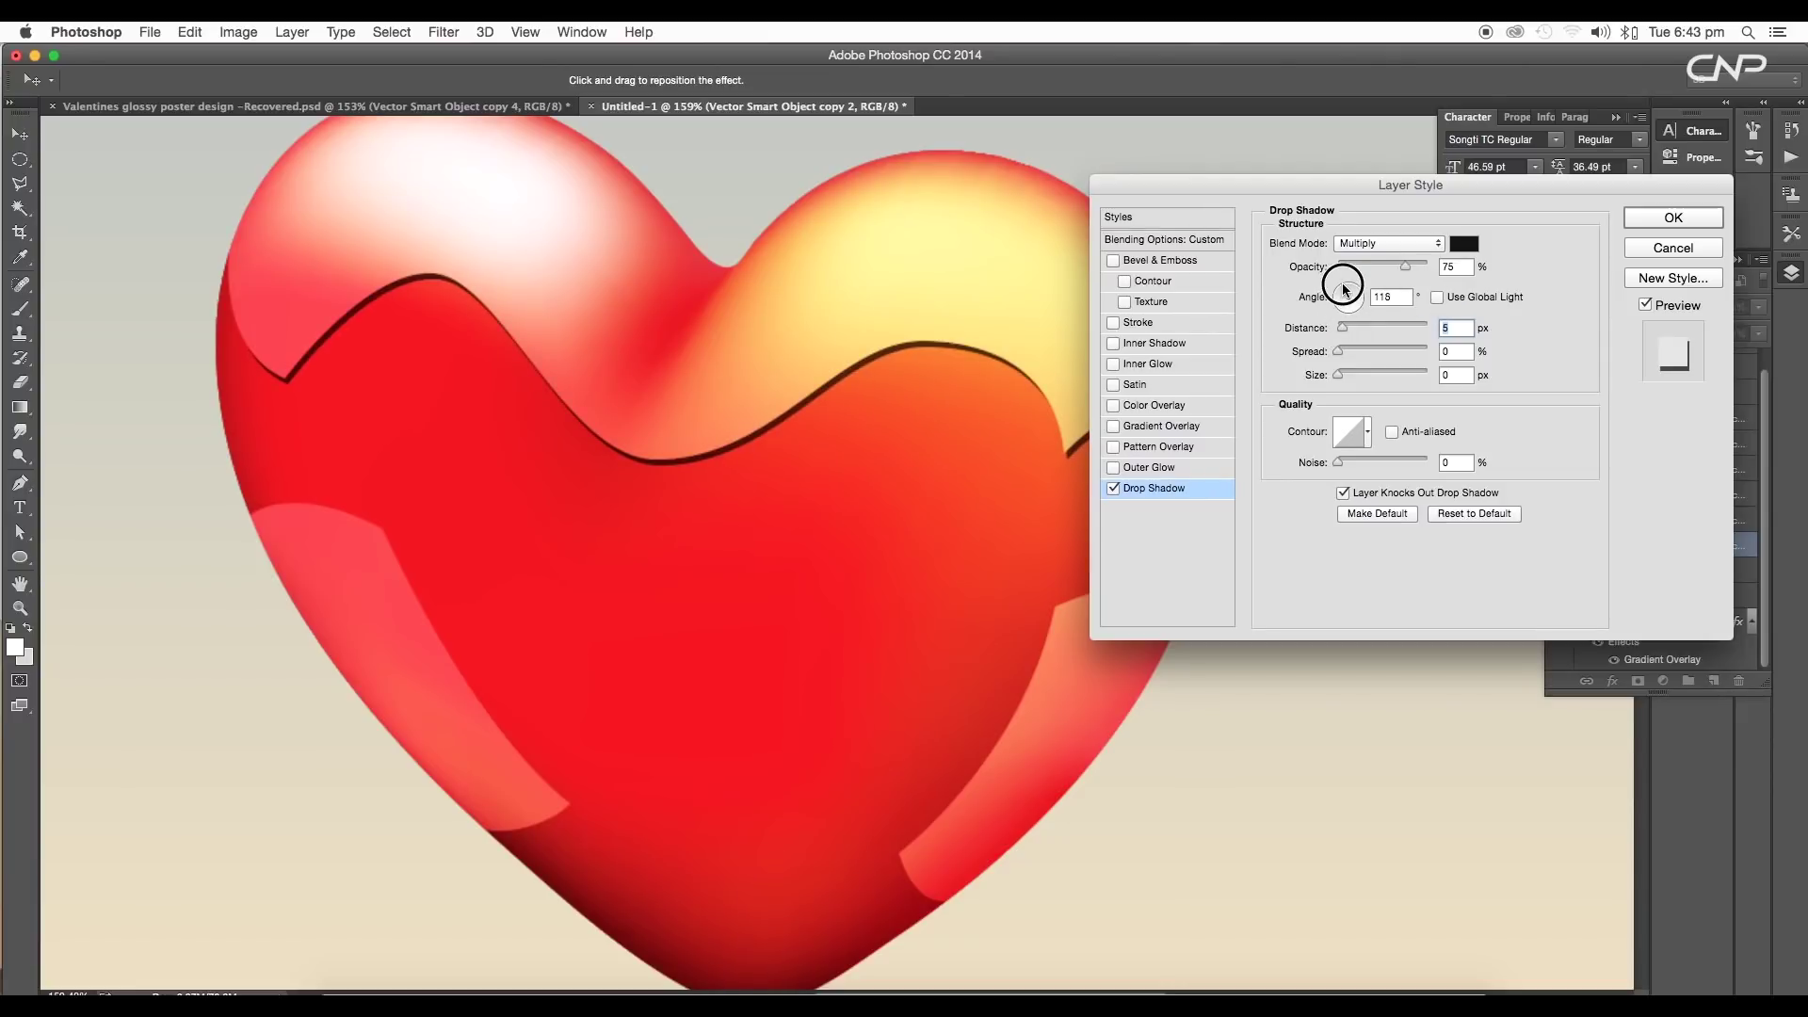
{"action": "left_click_drag", "start_coordinate": [1343, 327], "coordinate": [1342, 374]}
{"action": "left_click", "coordinate": [1399, 269]}
{"action": "left_click_drag", "start_coordinate": [1399, 268], "coordinate": [1376, 274]}
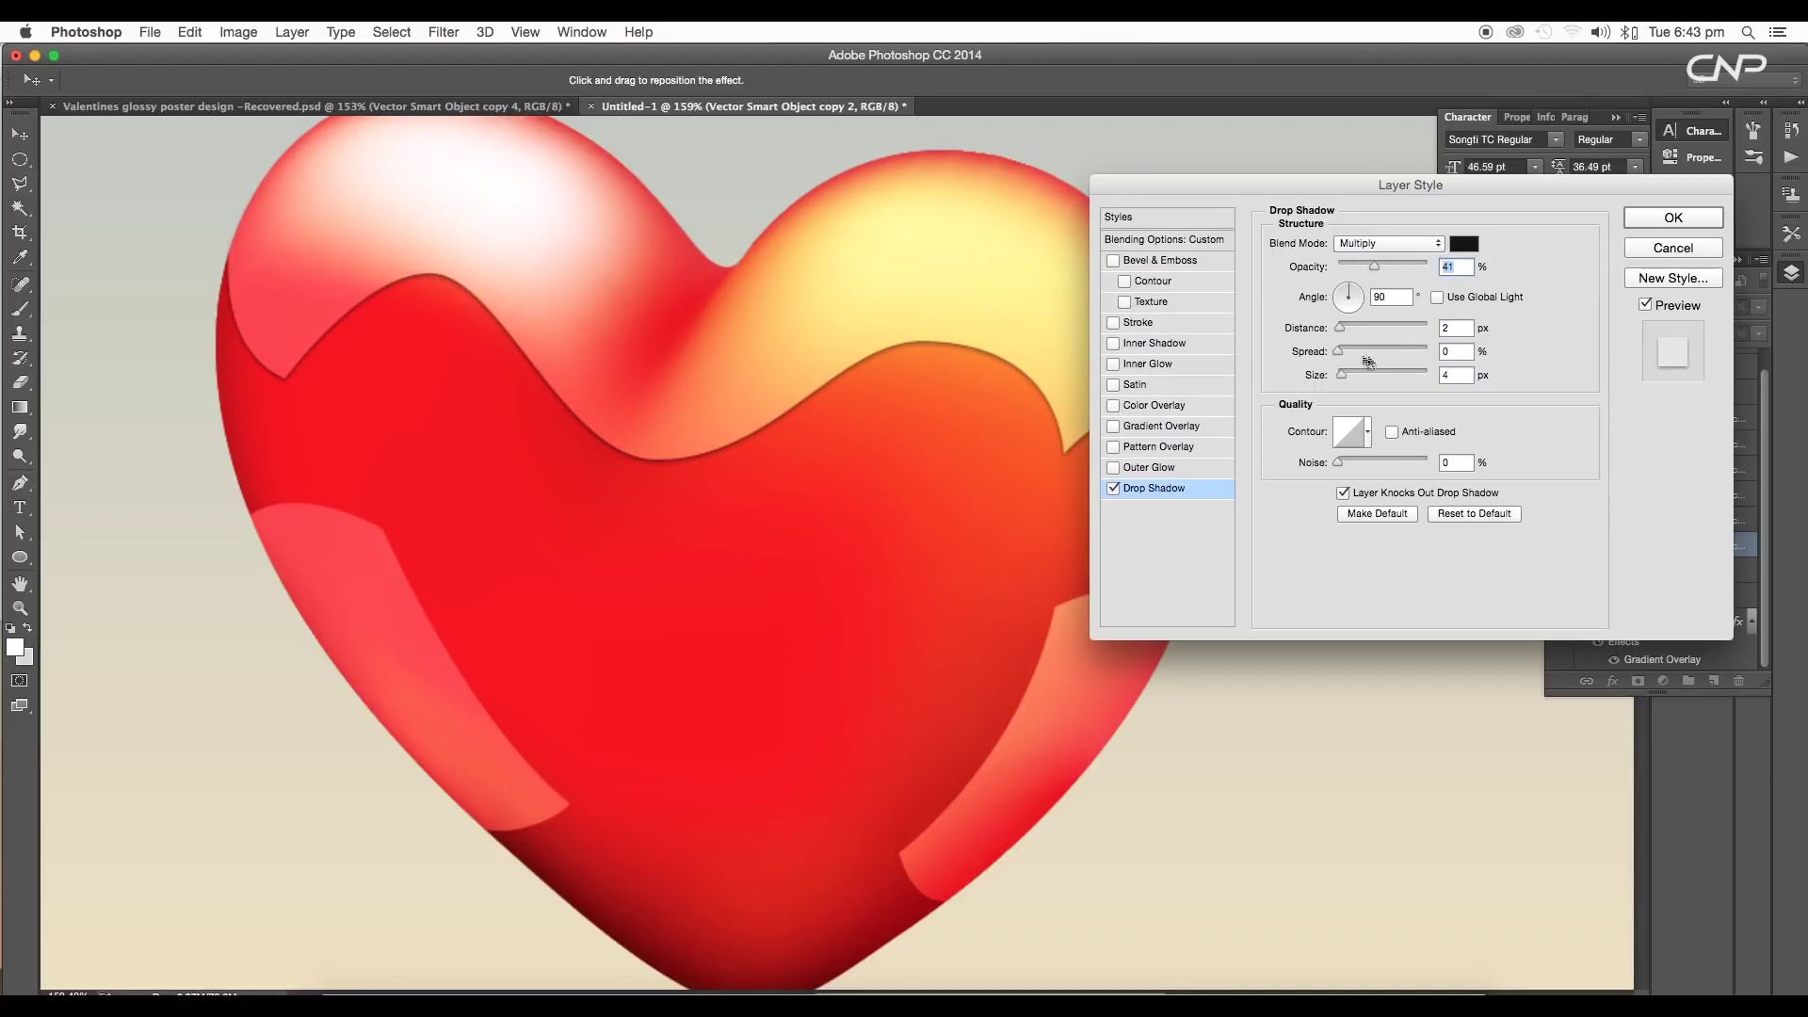
Refine the top gloss's drop shadow to 1 px size, 2 px distance and 33% opacity.
{"action": "left_click", "coordinate": [1446, 374]}
{"action": "left_click", "coordinate": [1437, 374]}
{"action": "left_click", "coordinate": [1448, 327]}
{"action": "type", "text": "1"}
{"action": "scroll", "coordinate": [951, 554], "scroll_direction": "down", "scroll_amount": 3}
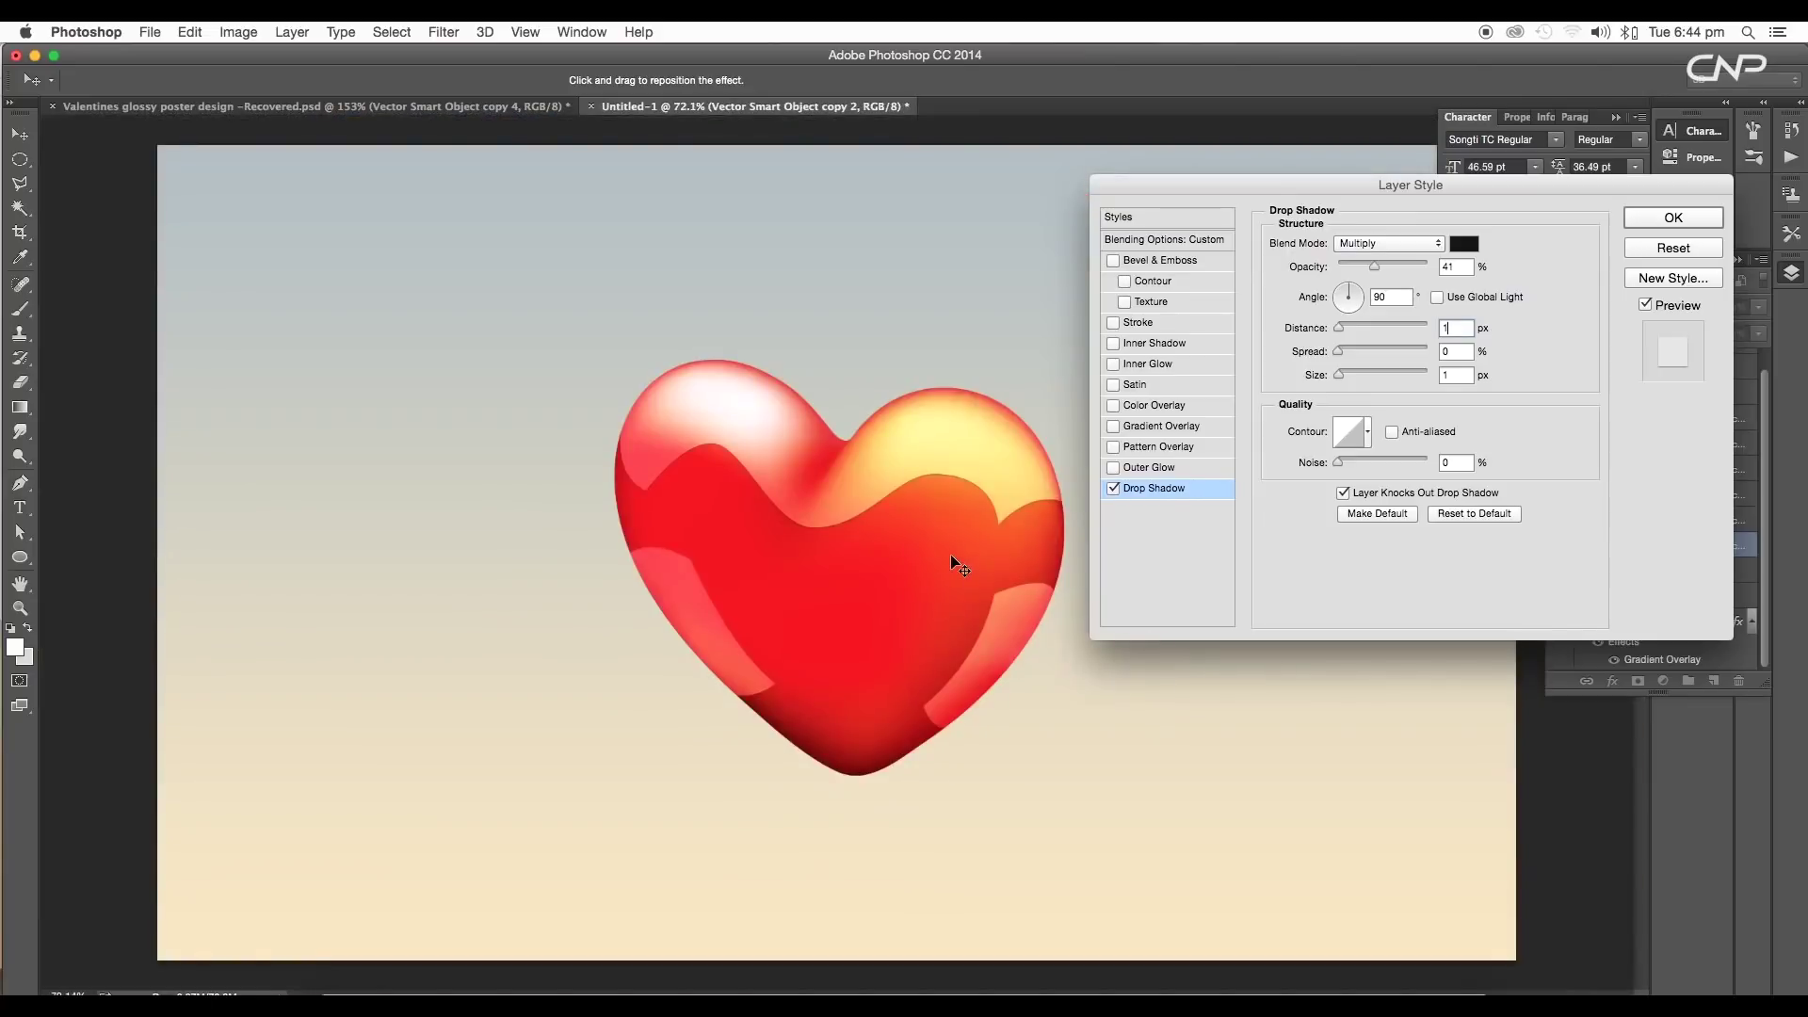
{"action": "scroll", "coordinate": [957, 548], "scroll_direction": "up", "scroll_amount": 2}
{"action": "double_click", "coordinate": [1445, 329]}
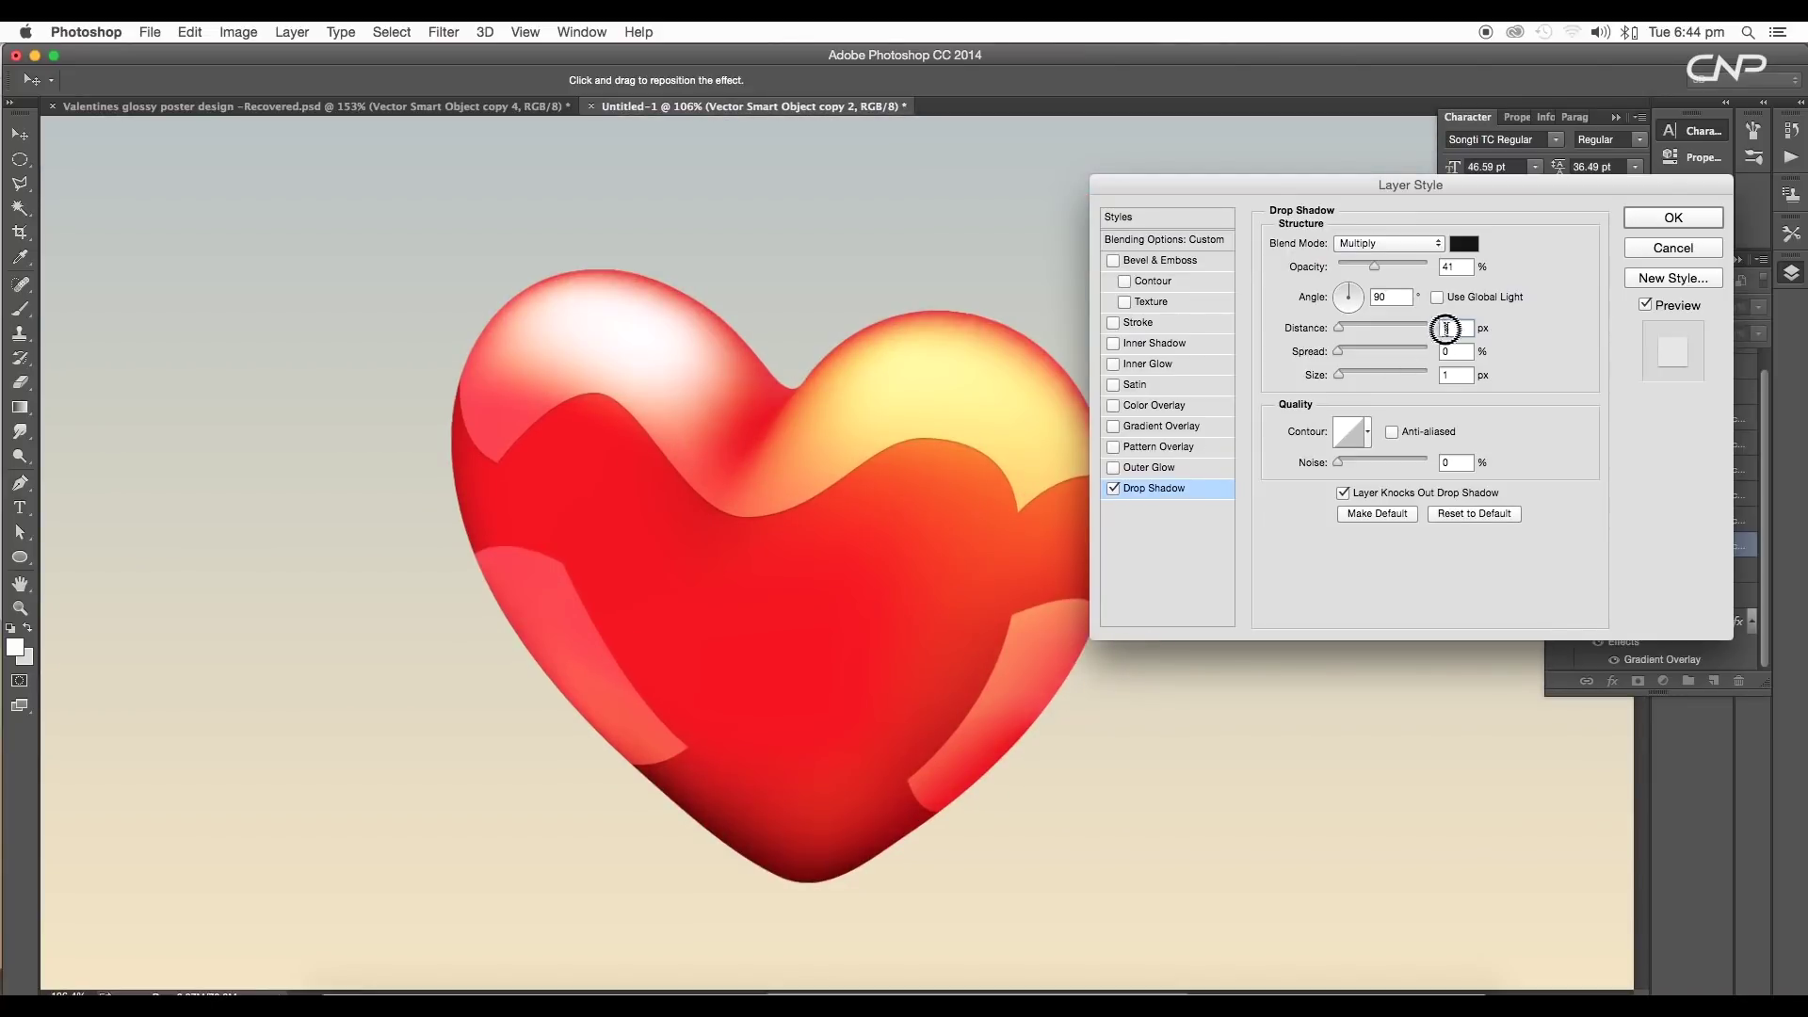
{"action": "type", "text": "2"}
{"action": "double_click", "coordinate": [1445, 347]}
{"action": "left_click_drag", "start_coordinate": [1382, 272], "coordinate": [1352, 270]}
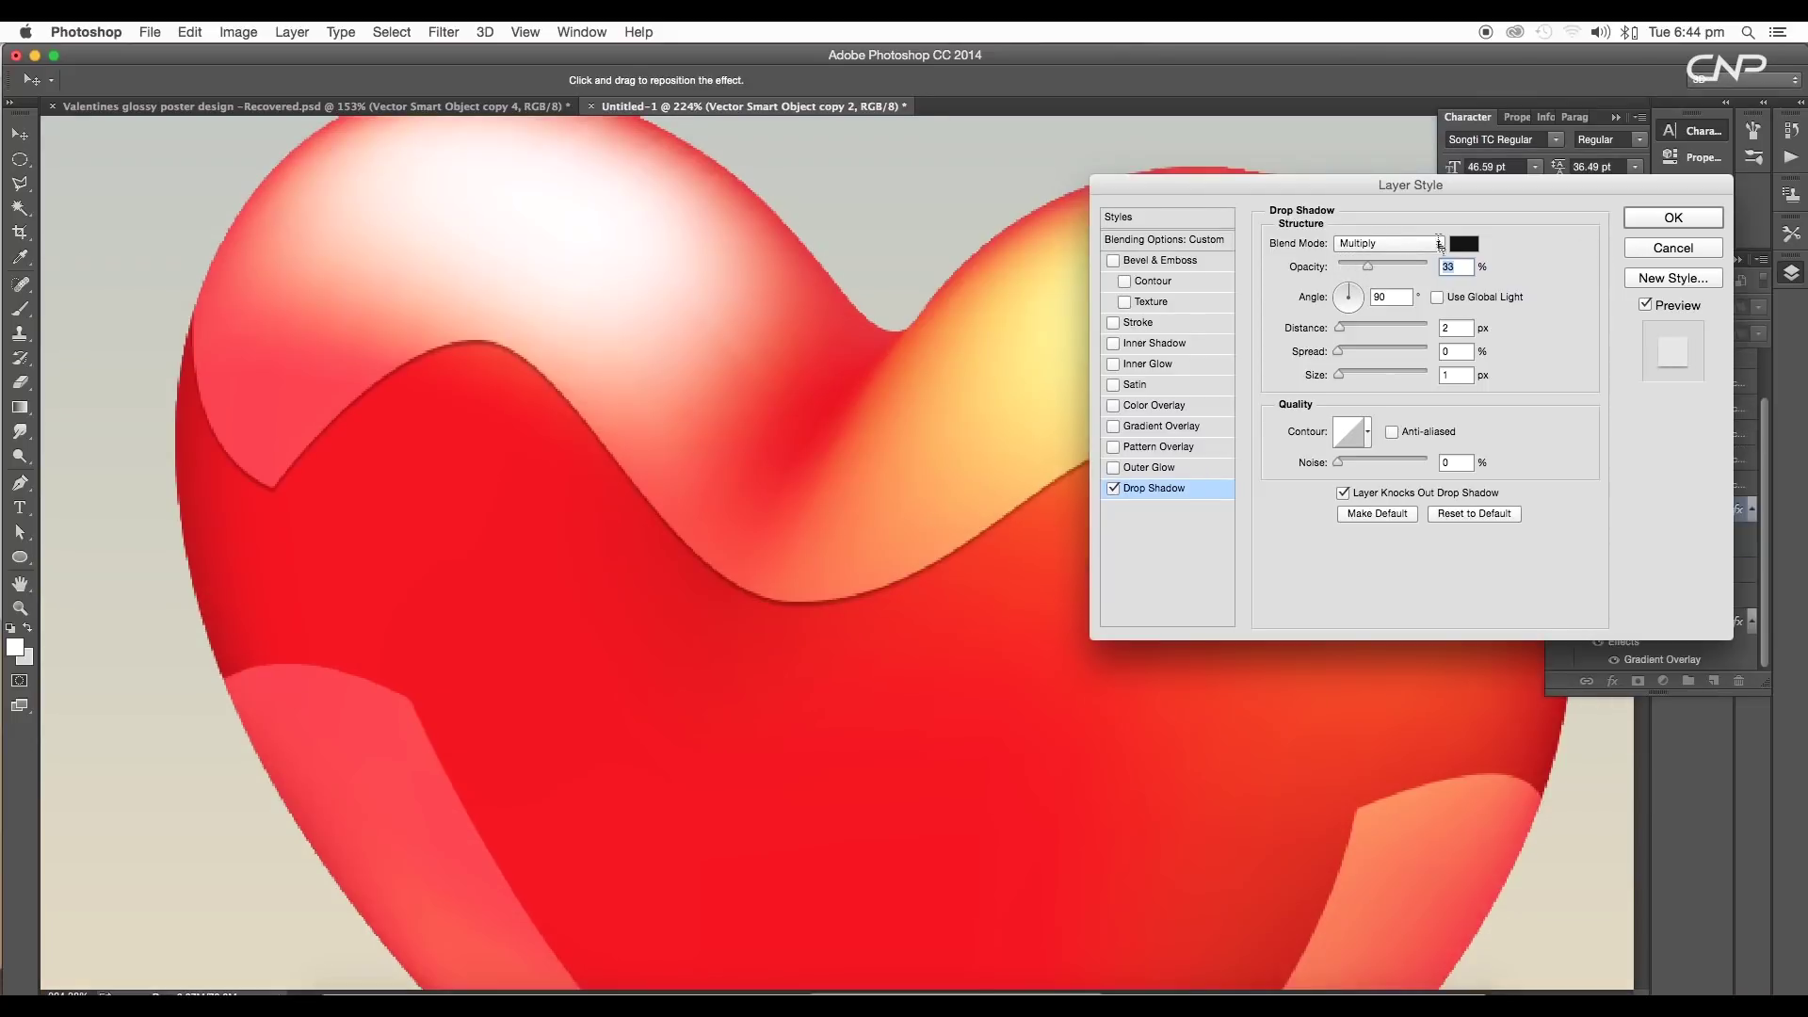
Change the drop shadow colour to dark red #5f0900.
{"action": "left_click", "coordinate": [1458, 243]}
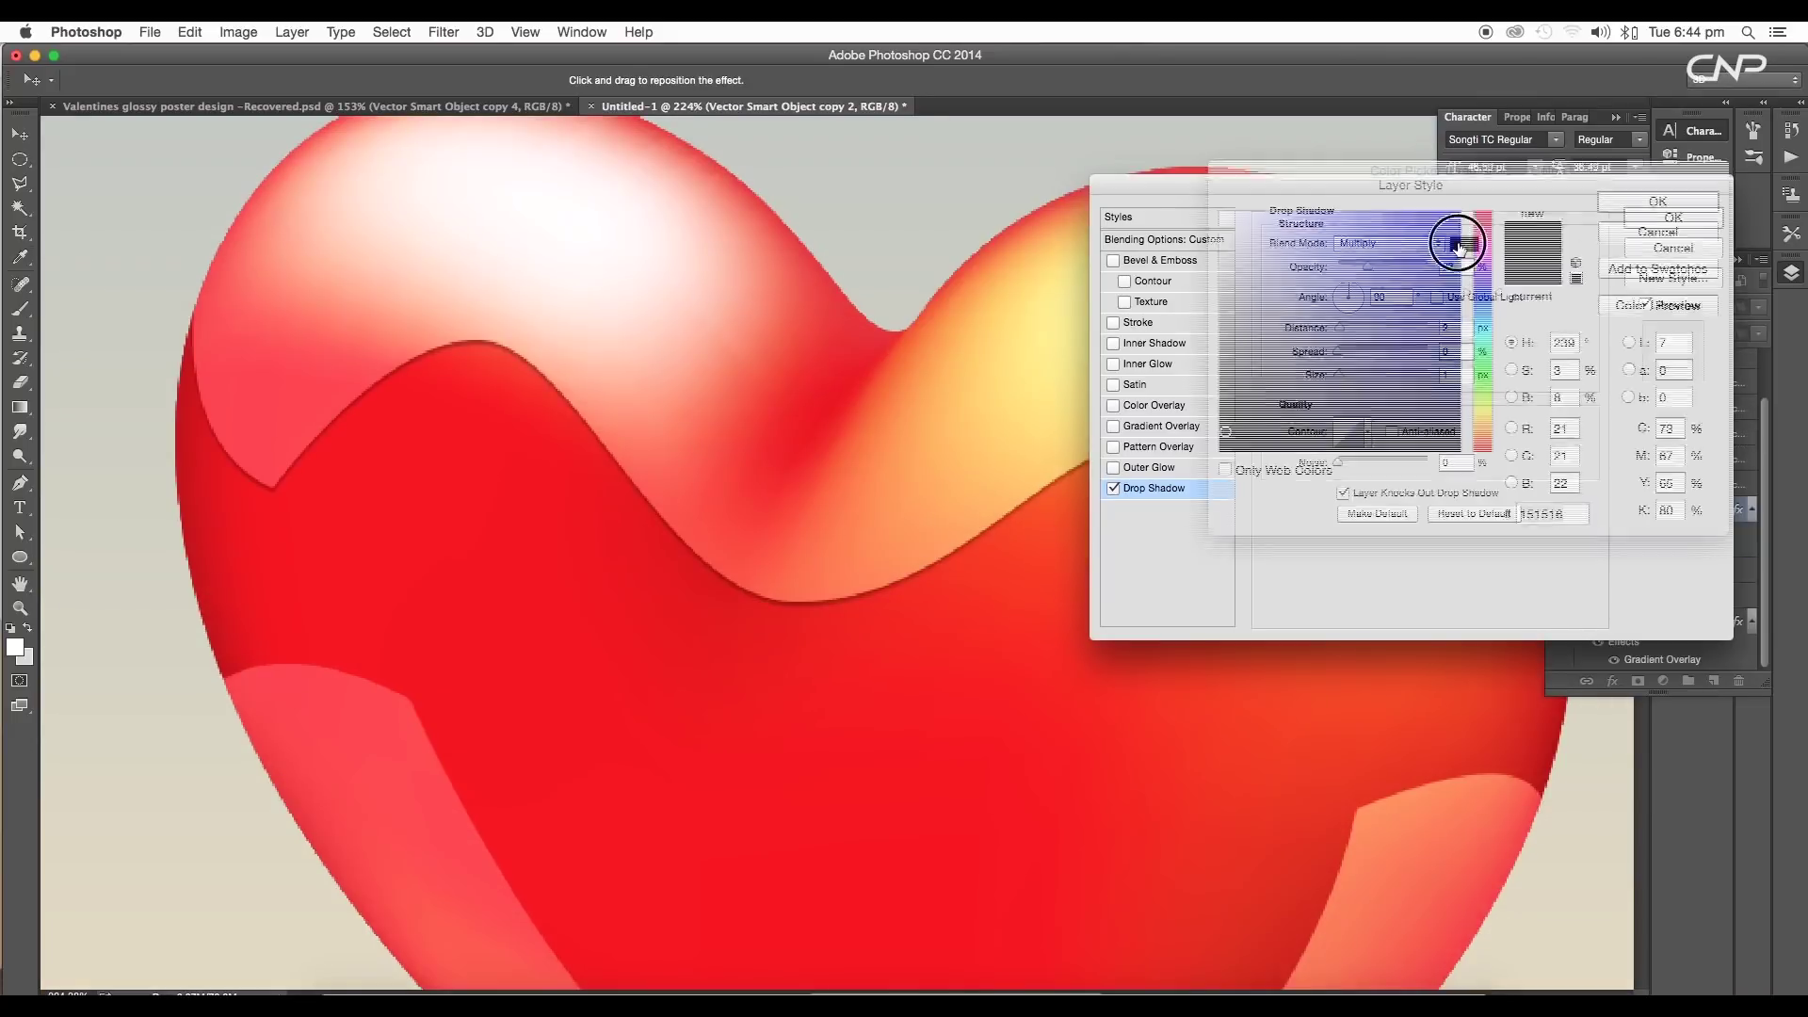
{"action": "left_click_drag", "start_coordinate": [1481, 429], "coordinate": [1481, 448]}
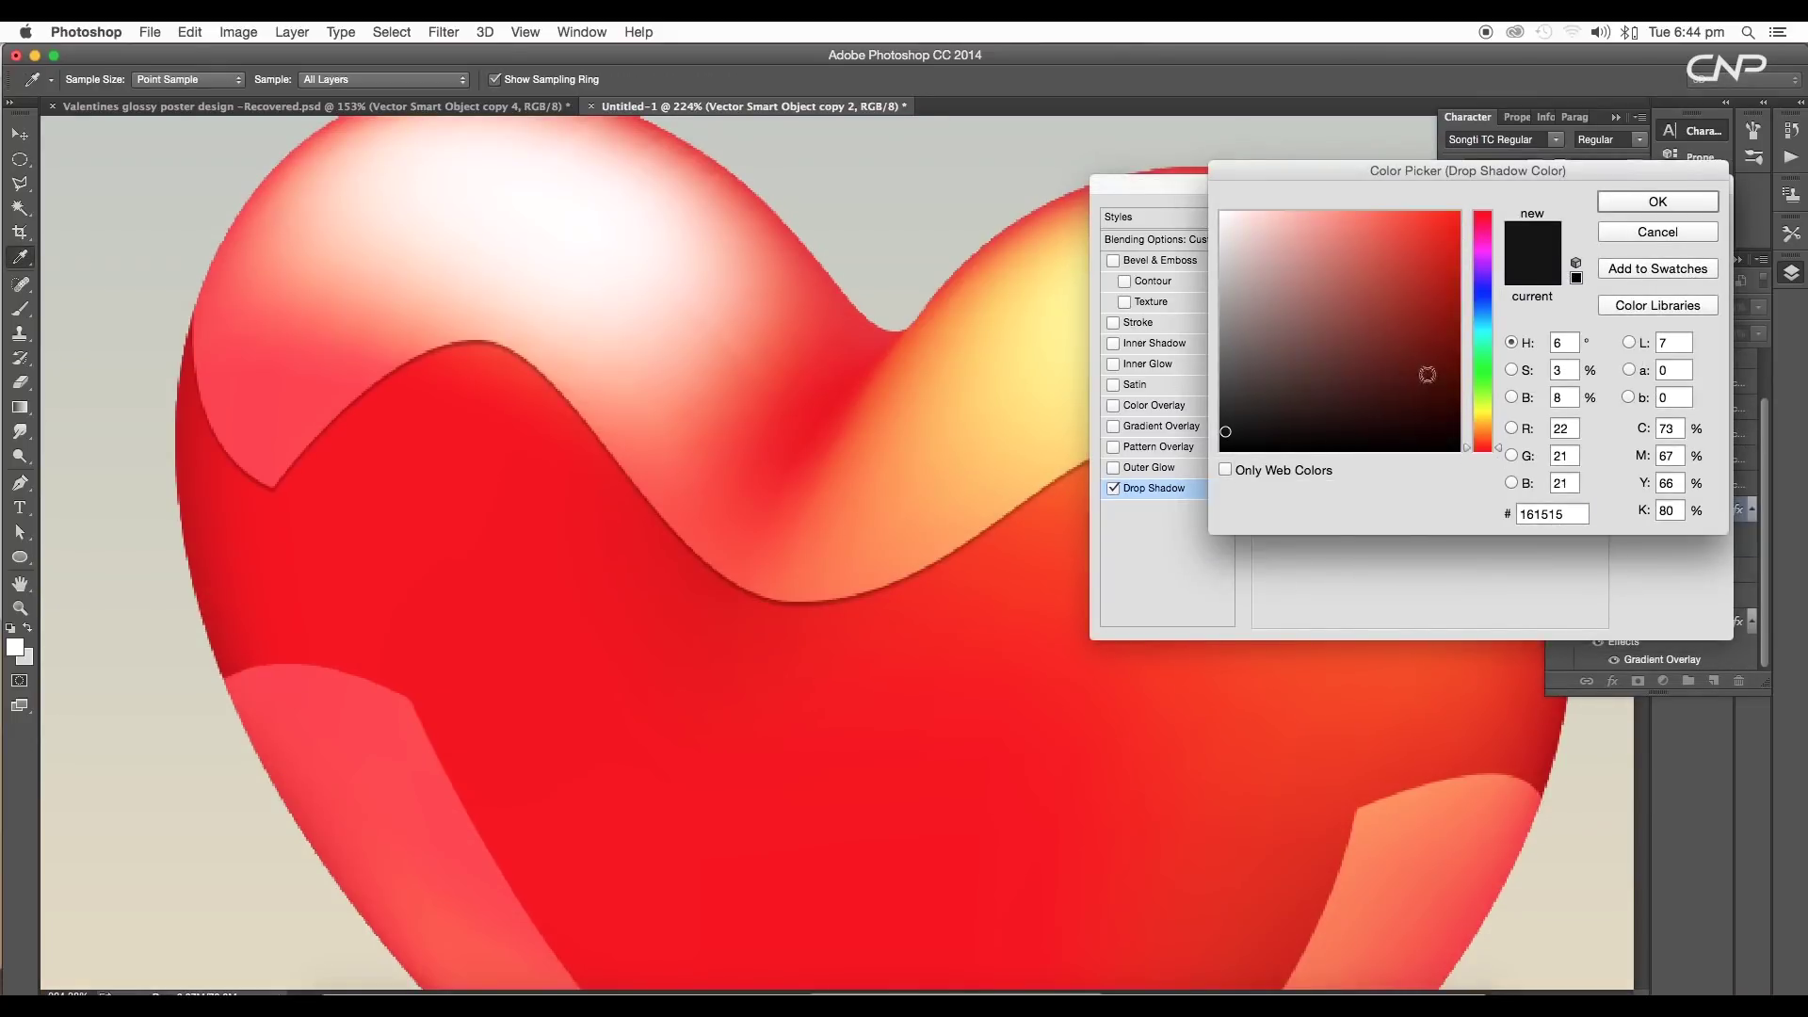
{"action": "left_click", "coordinate": [1458, 356]}
{"action": "left_click_drag", "start_coordinate": [1457, 356], "coordinate": [1461, 363]}
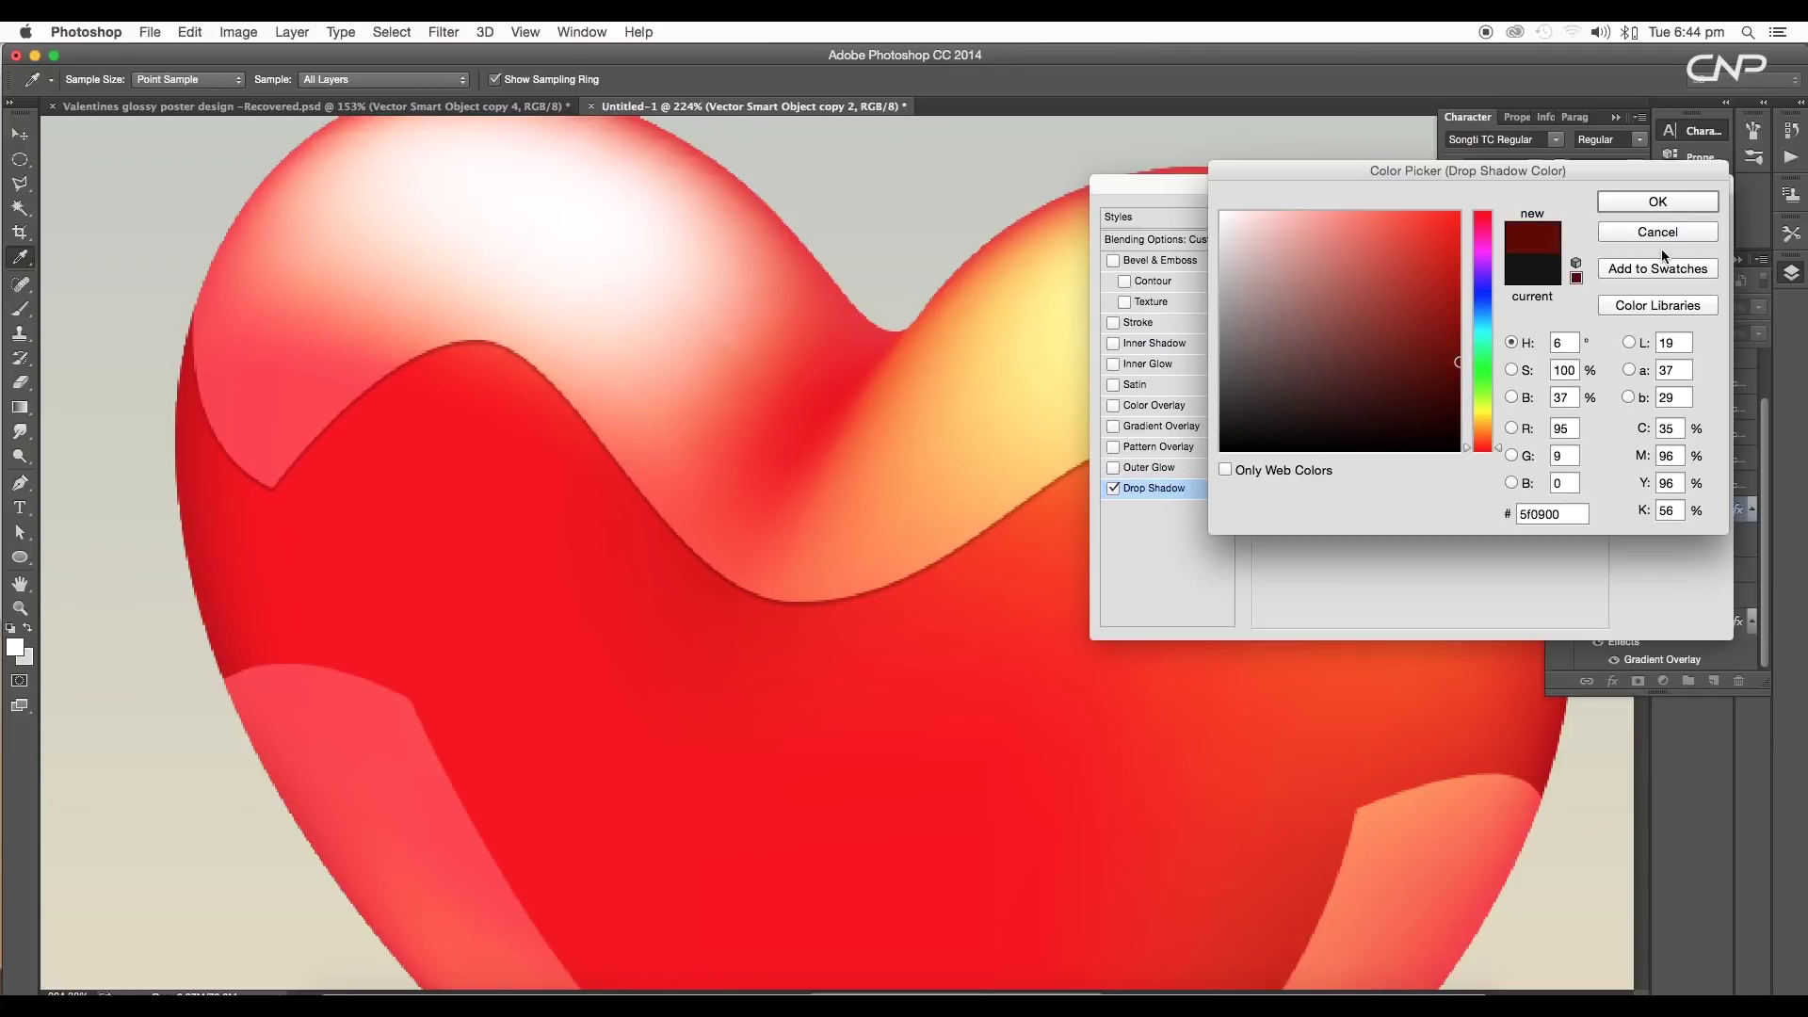
{"action": "left_click", "coordinate": [1657, 202]}
Set the drop shadow angle to 108°, apply the layer style and check the top gloss edge on the heart.
{"action": "left_click_drag", "start_coordinate": [1344, 290], "coordinate": [1340, 283]}
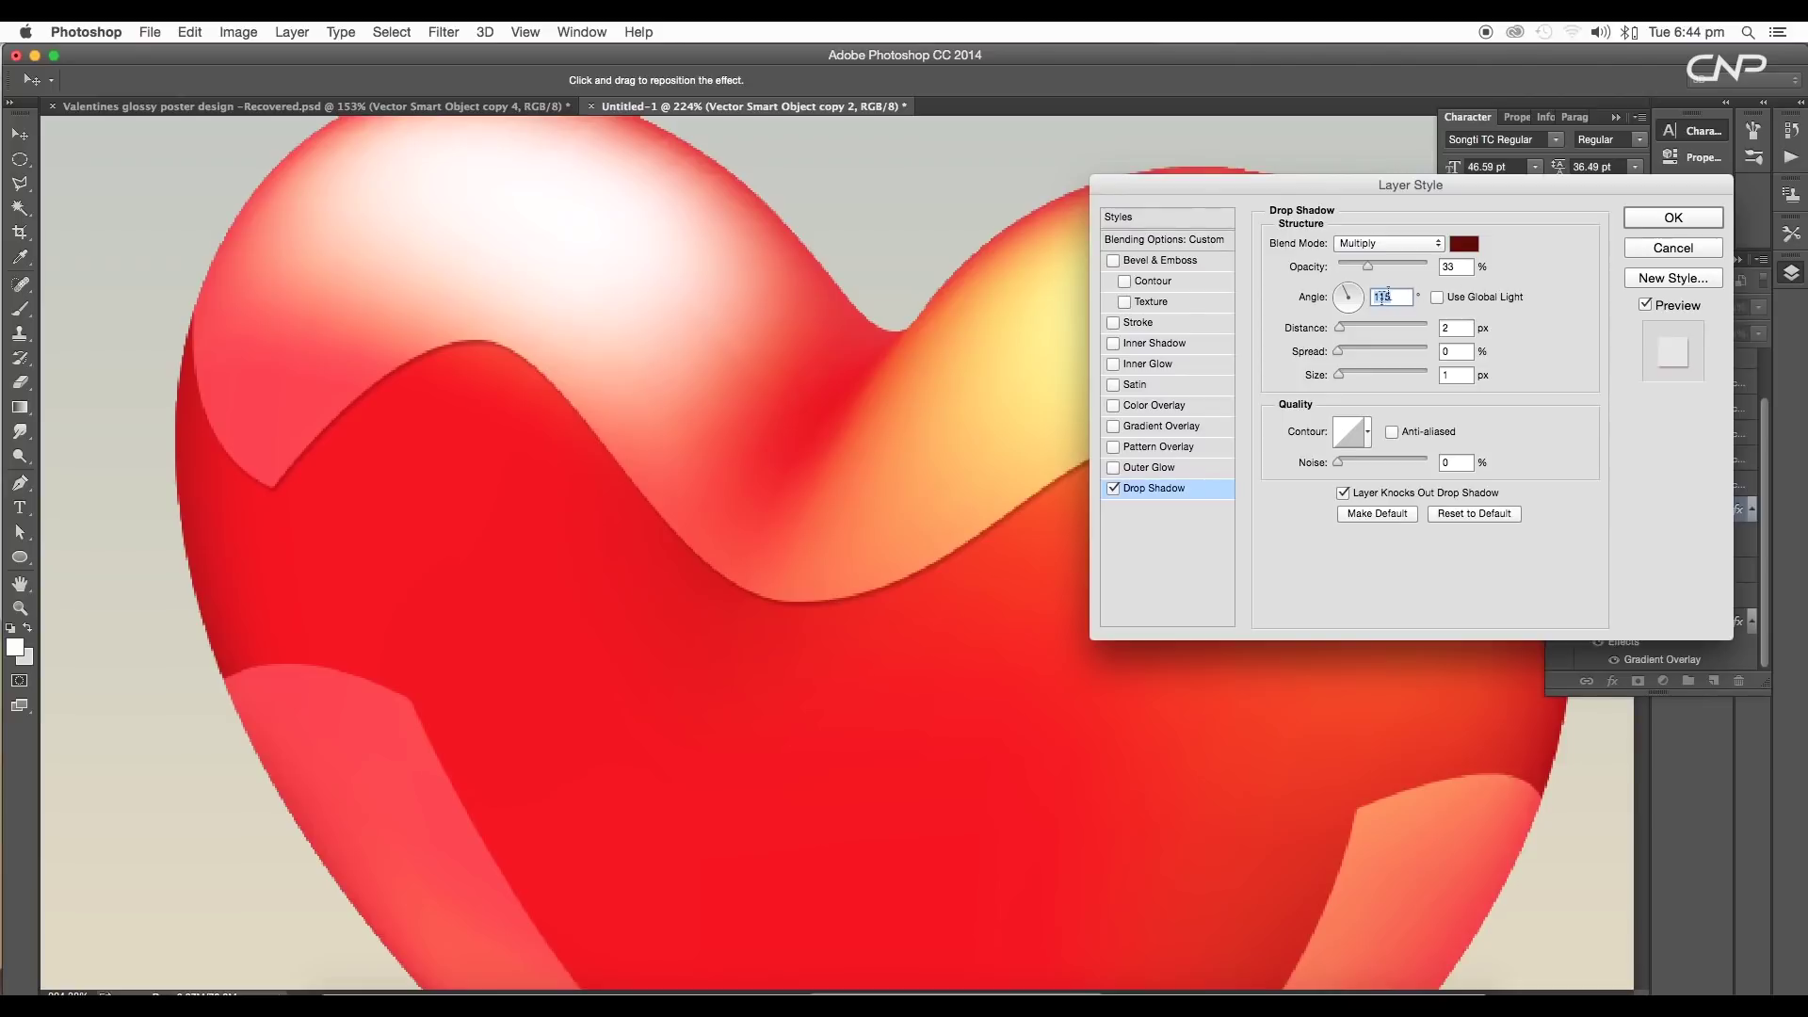
{"action": "left_click", "coordinate": [1347, 292]}
{"action": "left_click_drag", "start_coordinate": [1452, 330], "coordinate": [1428, 324]}
{"action": "left_click", "coordinate": [1676, 219]}
{"action": "scroll", "coordinate": [1130, 551], "scroll_direction": "down", "scroll_amount": 5}
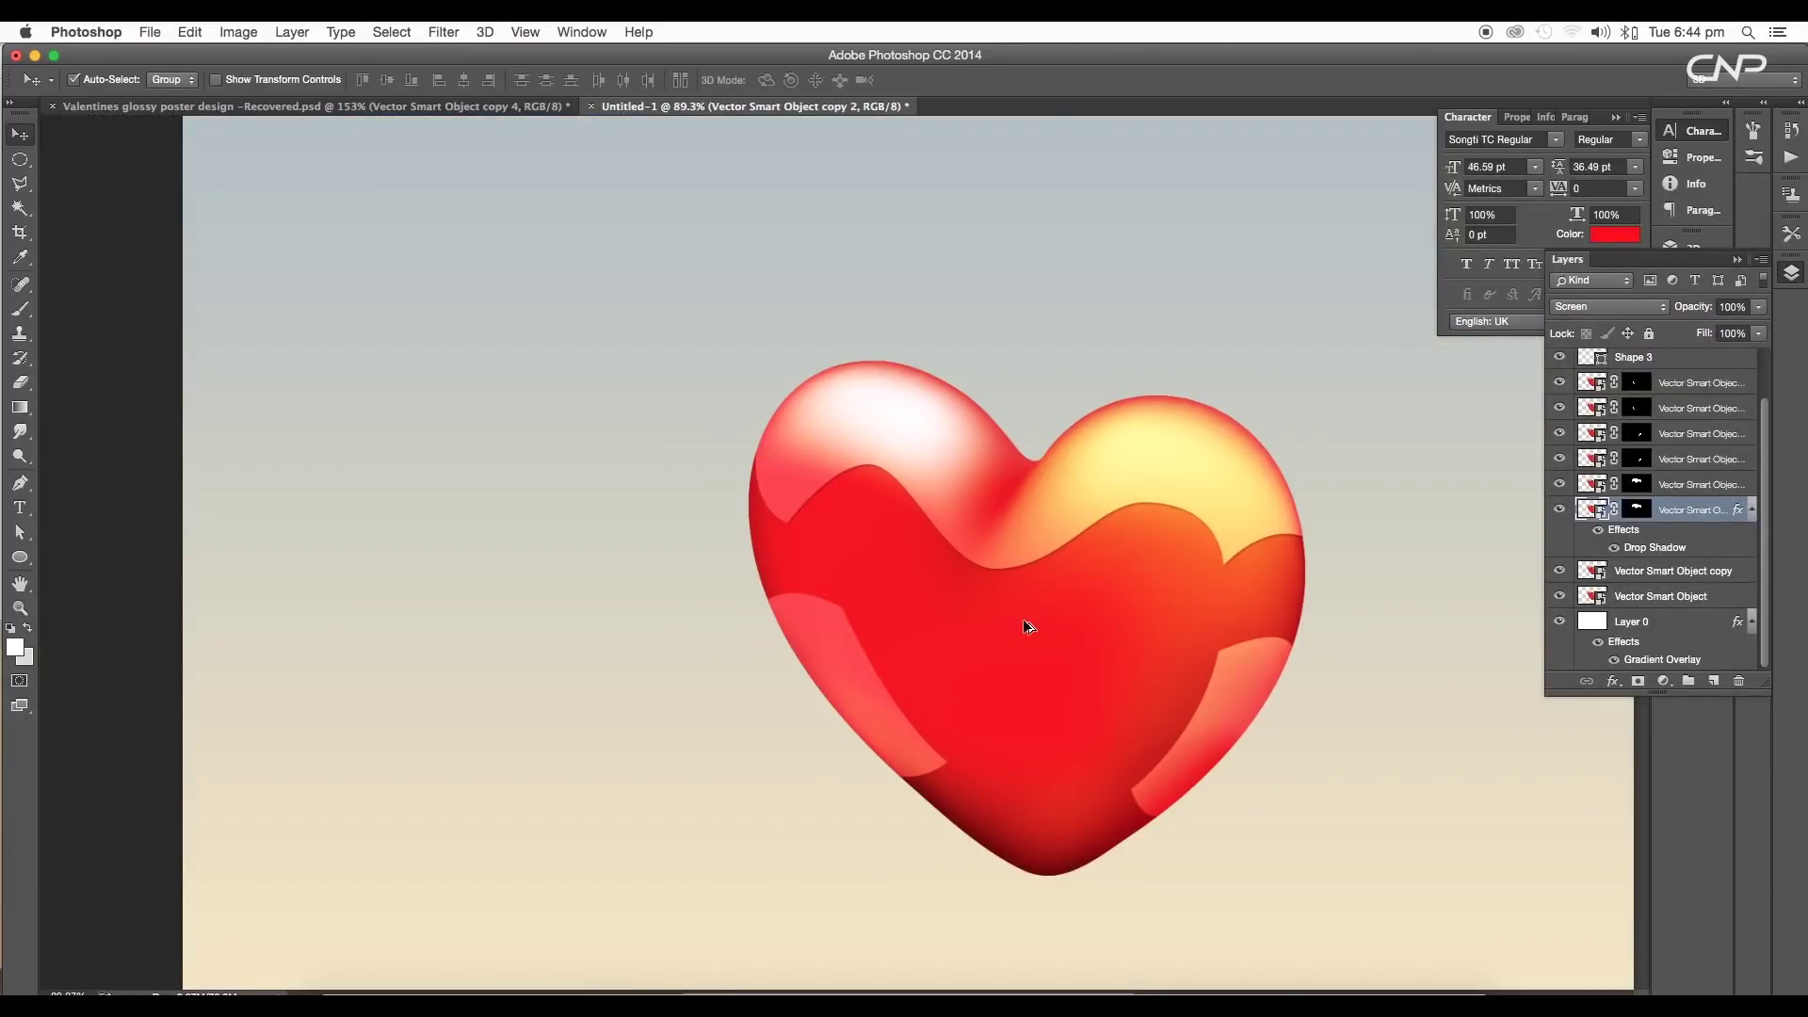
{"action": "scroll", "coordinate": [1026, 626], "scroll_direction": "up", "scroll_amount": 3}
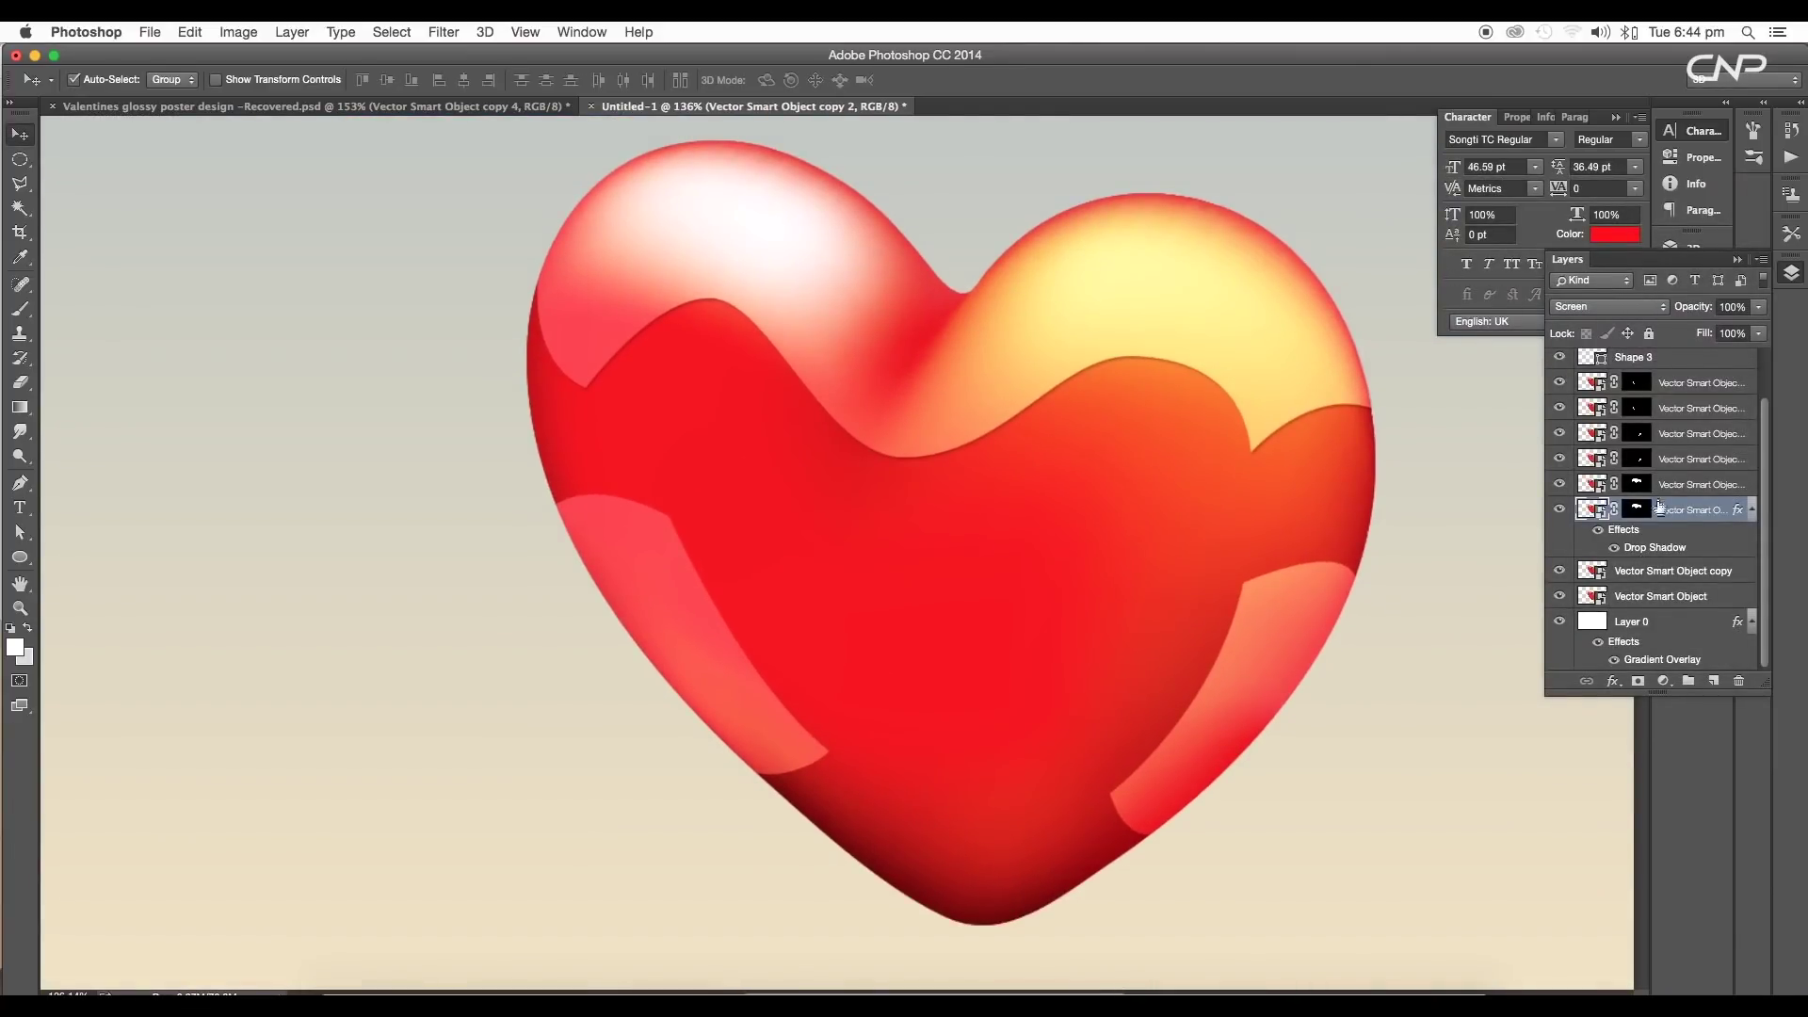
Copy the Drop Shadow effect from Vector Smart Object copy 2 onto Vector Smart Object copy 4 and copy 6.
{"action": "left_click", "coordinate": [1704, 459]}
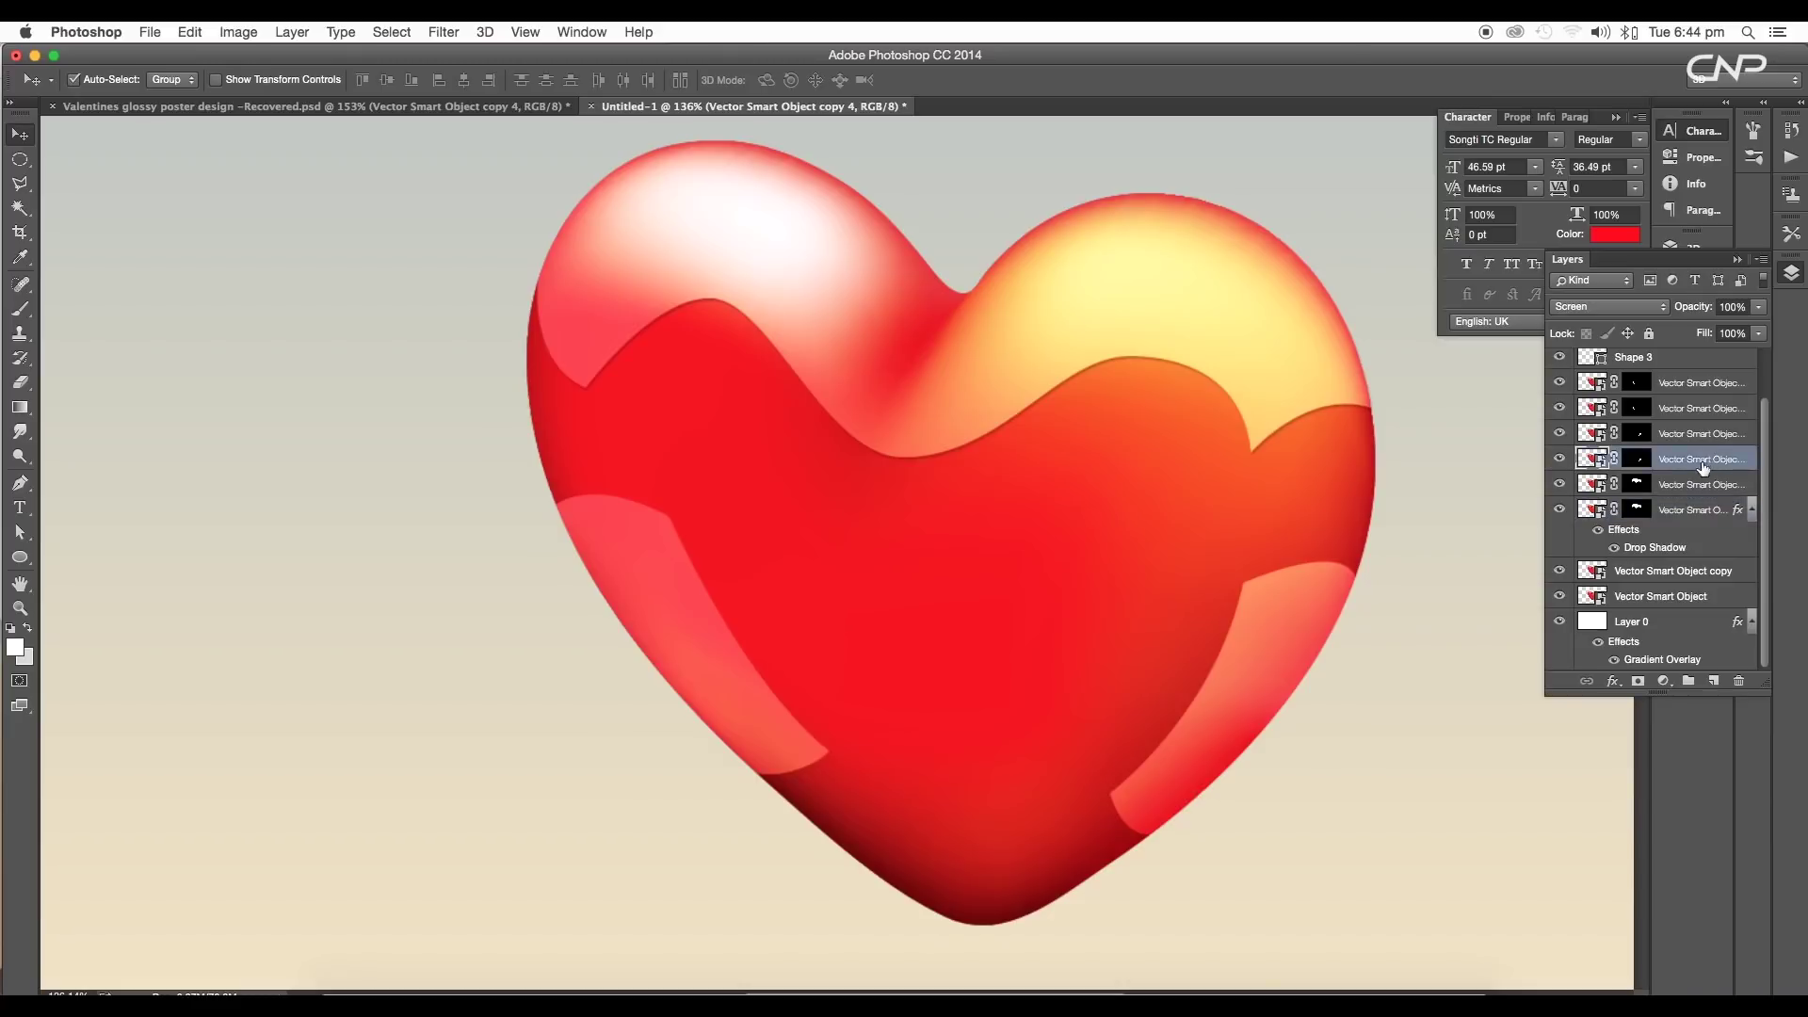
{"action": "left_click", "coordinate": [1558, 459]}
{"action": "left_click", "coordinate": [1557, 459]}
{"action": "left_click", "coordinate": [1661, 410]}
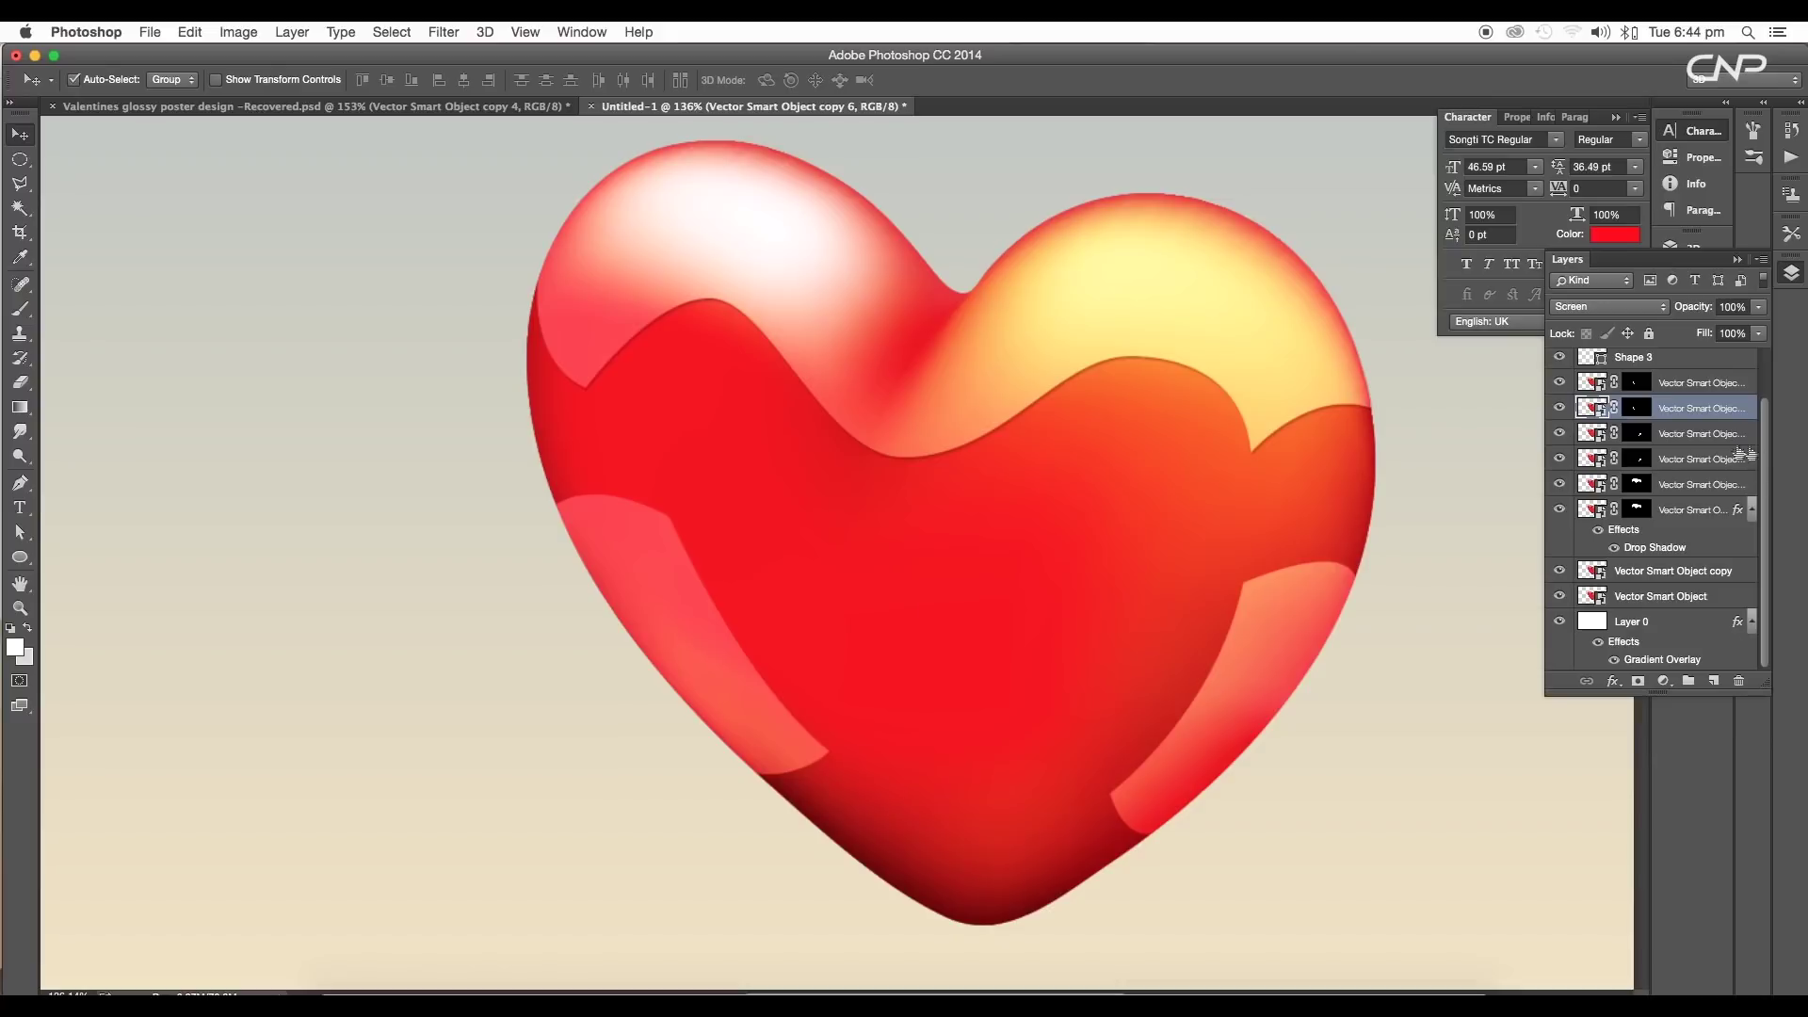
{"action": "left_click", "coordinate": [1659, 551]}
{"action": "left_click_drag", "start_coordinate": [1661, 555], "coordinate": [1684, 421]}
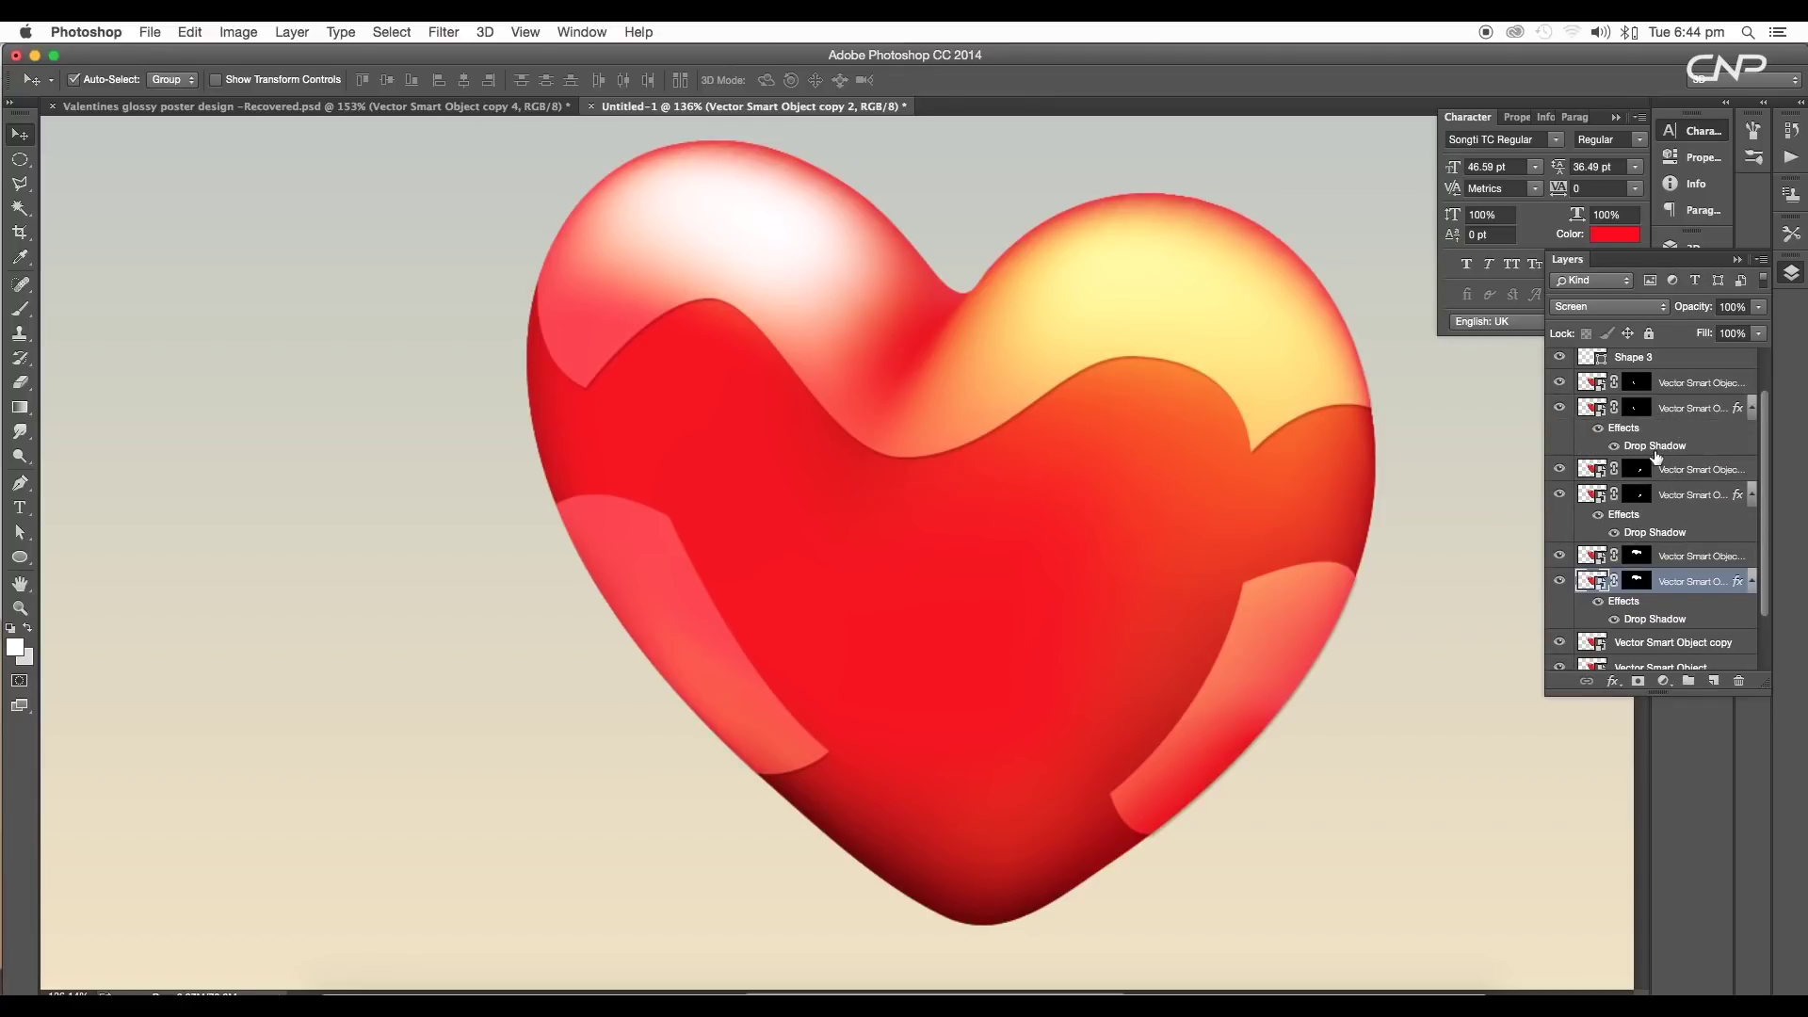
Set the drop shadow of Vector Smart Object copy 6 to a -145° angle and 1 px distance, and raise its opacity slightly.
{"action": "double_click", "coordinate": [1655, 448]}
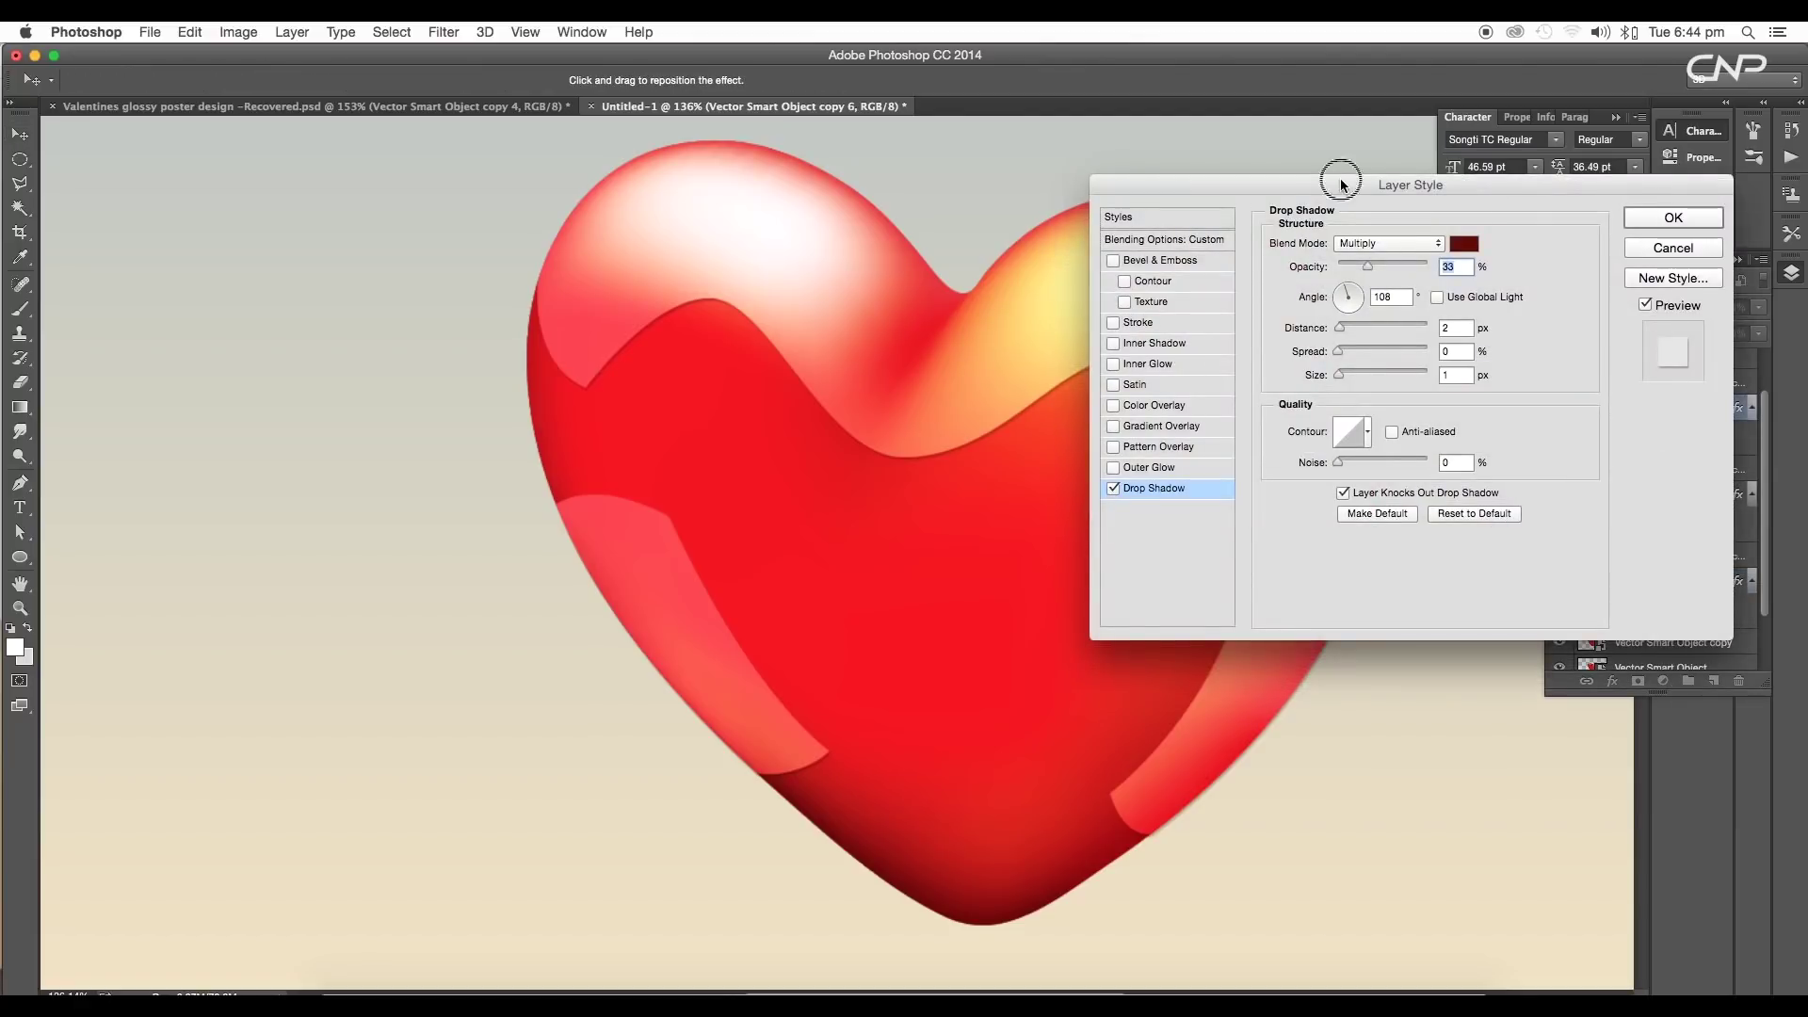
{"action": "left_click_drag", "start_coordinate": [1331, 181], "coordinate": [1585, 211]}
{"action": "left_click_drag", "start_coordinate": [1602, 325], "coordinate": [1595, 364]}
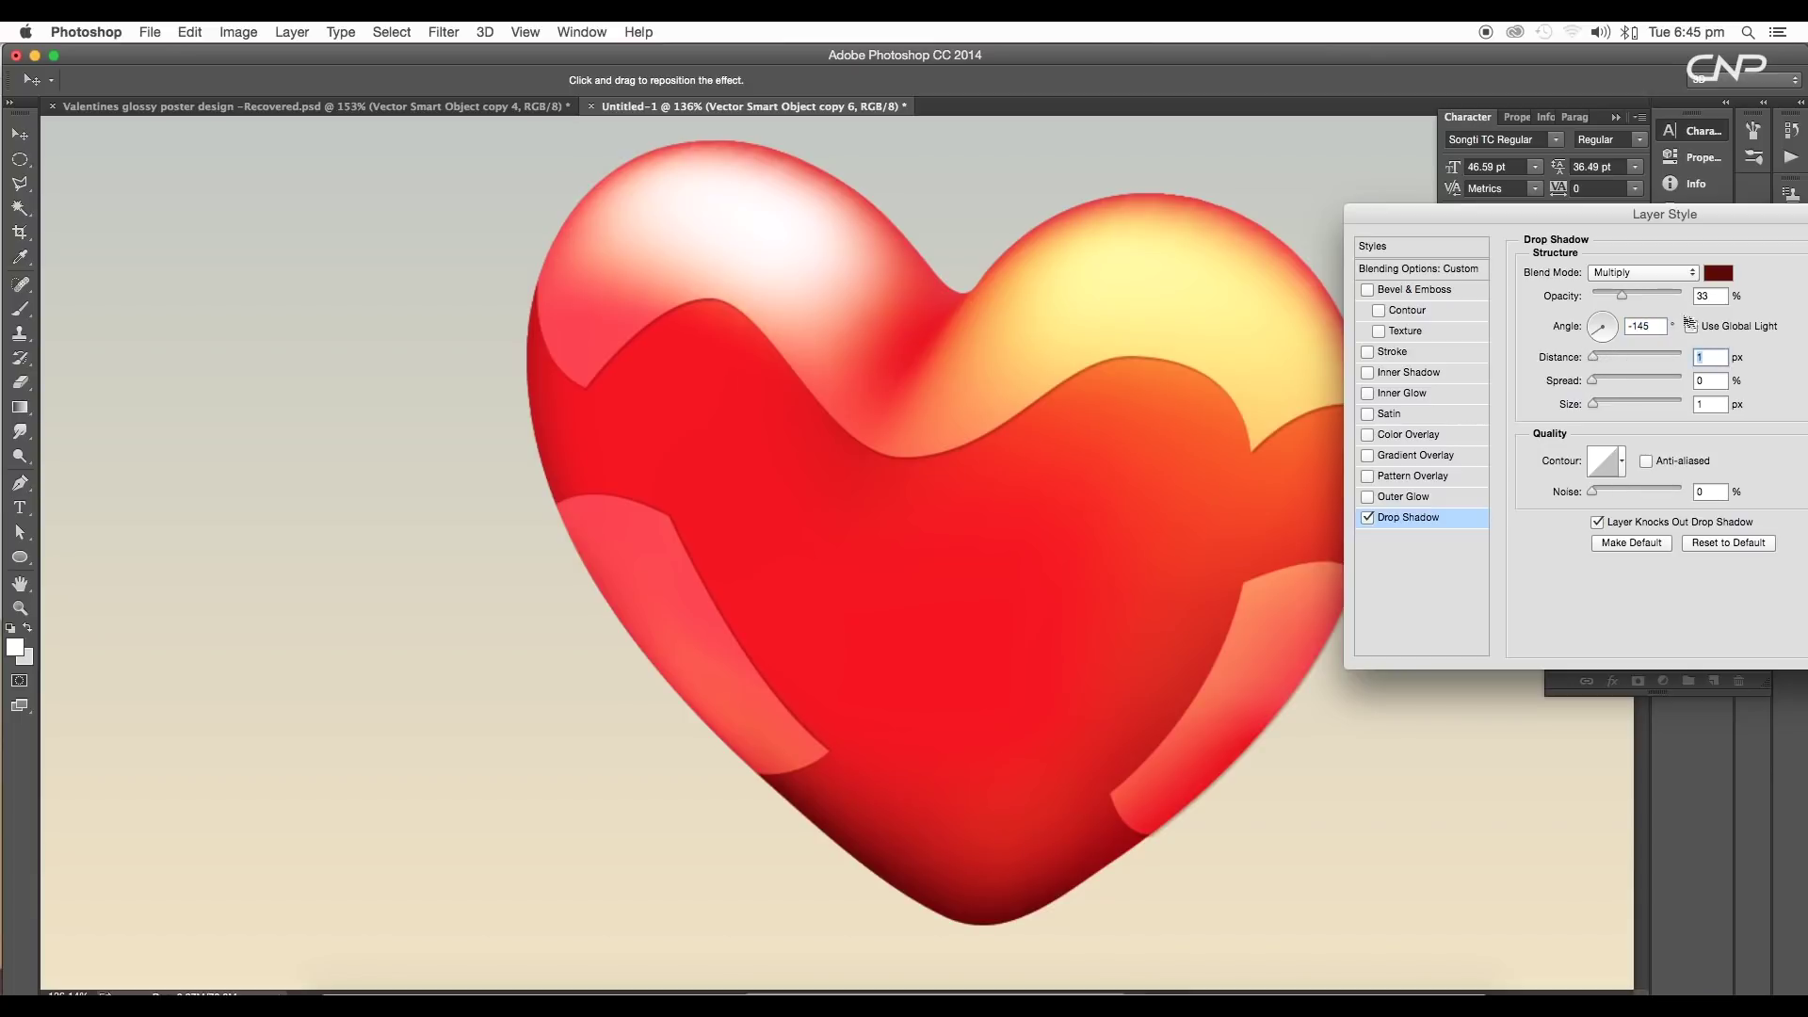
{"action": "left_click_drag", "start_coordinate": [1622, 294], "coordinate": [1632, 300]}
{"action": "left_click_drag", "start_coordinate": [1662, 215], "coordinate": [1423, 209]}
{"action": "left_click", "coordinate": [1688, 242]}
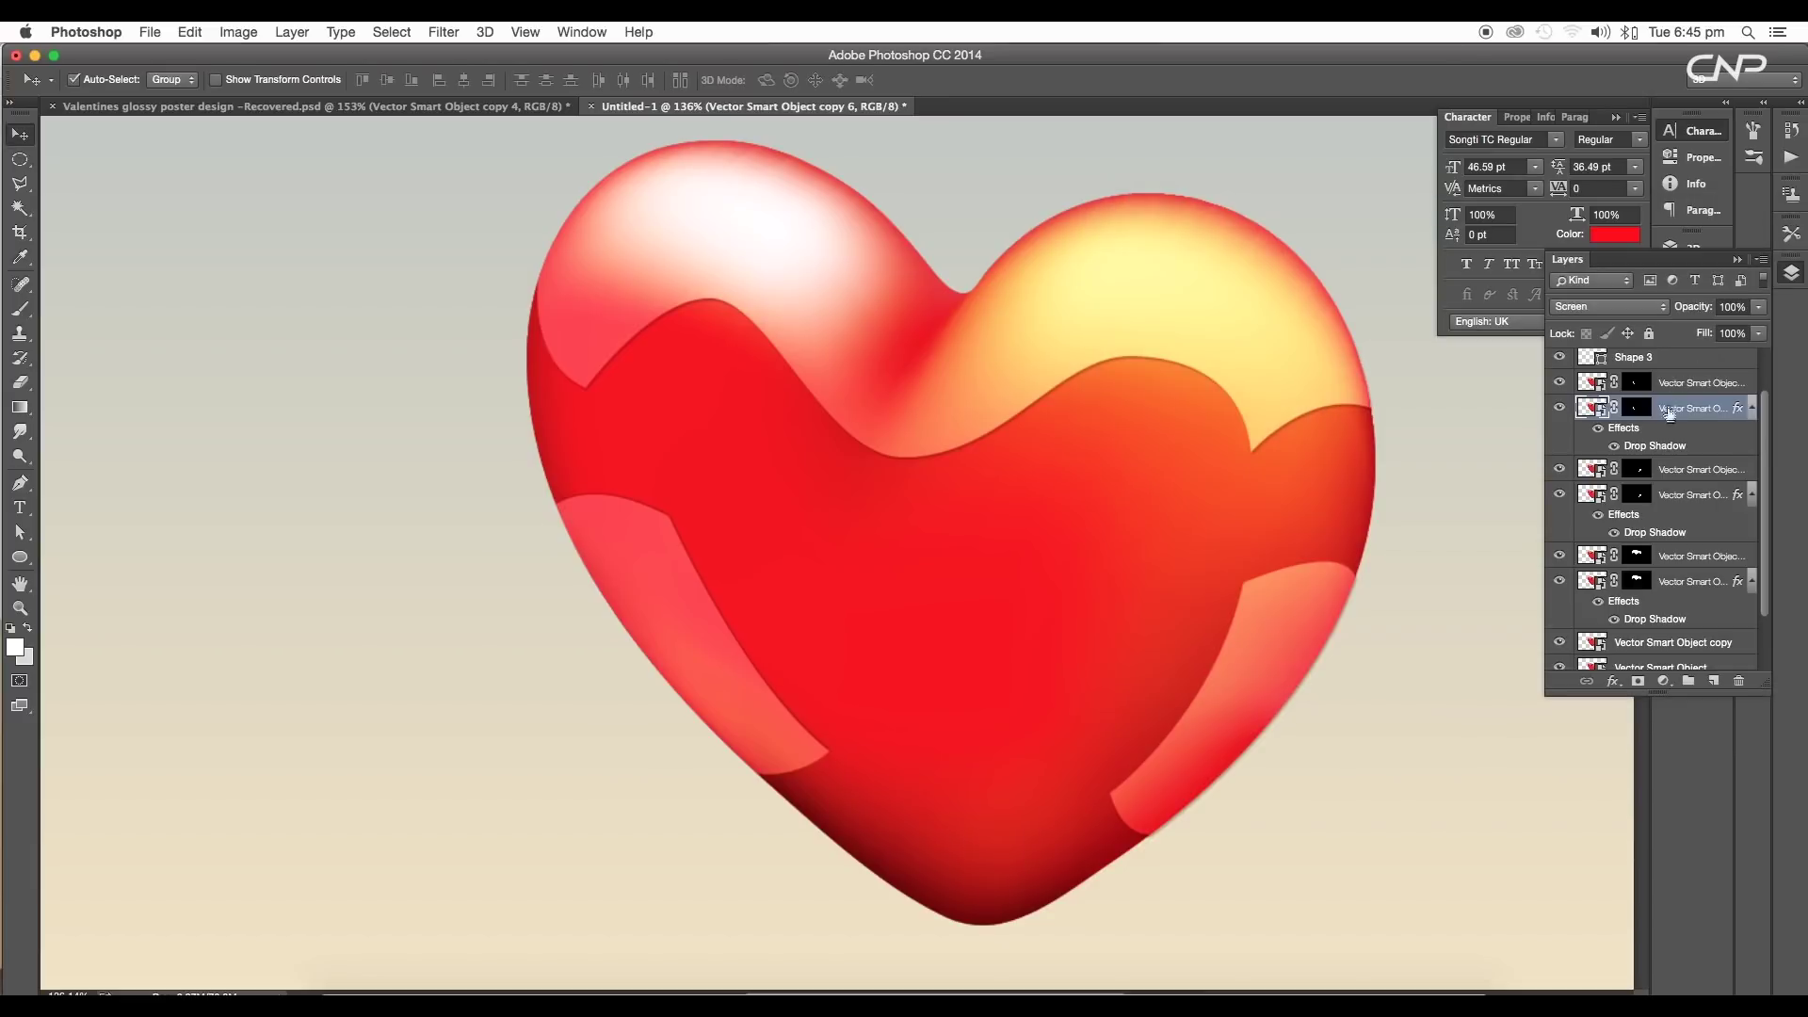
Set the drop shadow angle of Vector Smart Object copy 4 to about -17° and fine-tune its distance and opacity.
{"action": "double_click", "coordinate": [1656, 532]}
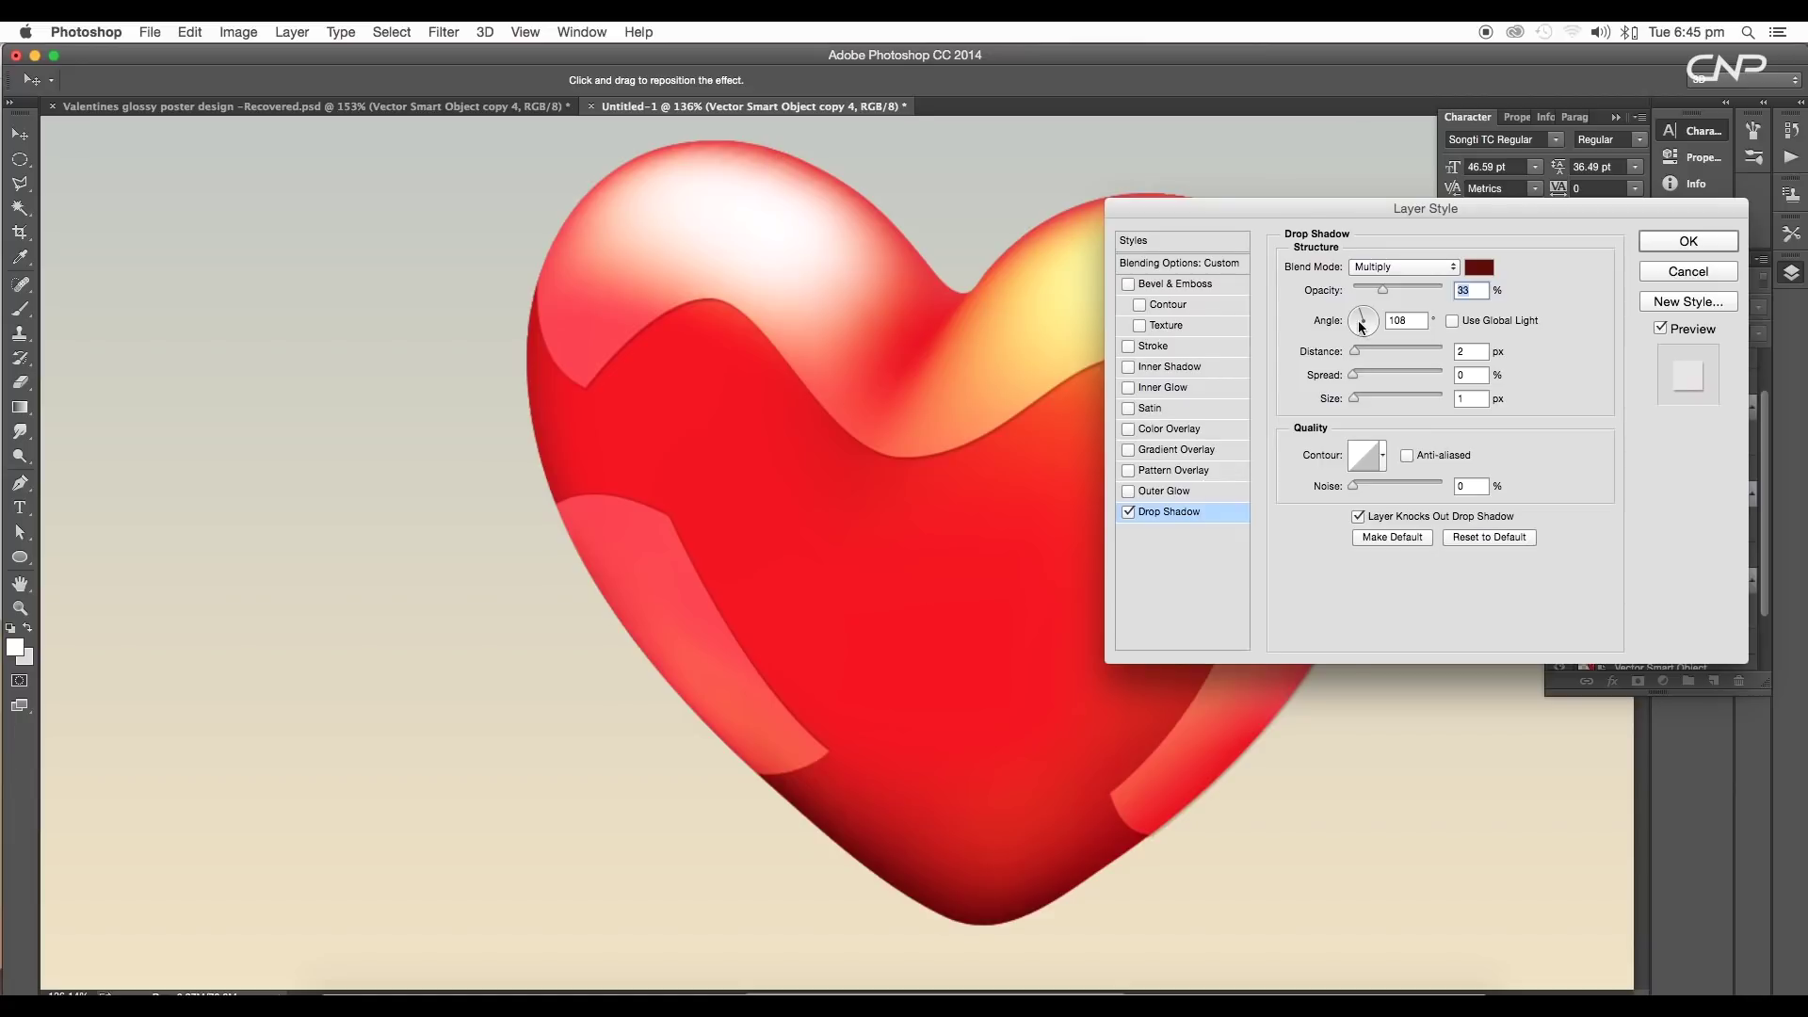
{"action": "left_click", "coordinate": [1442, 219]}
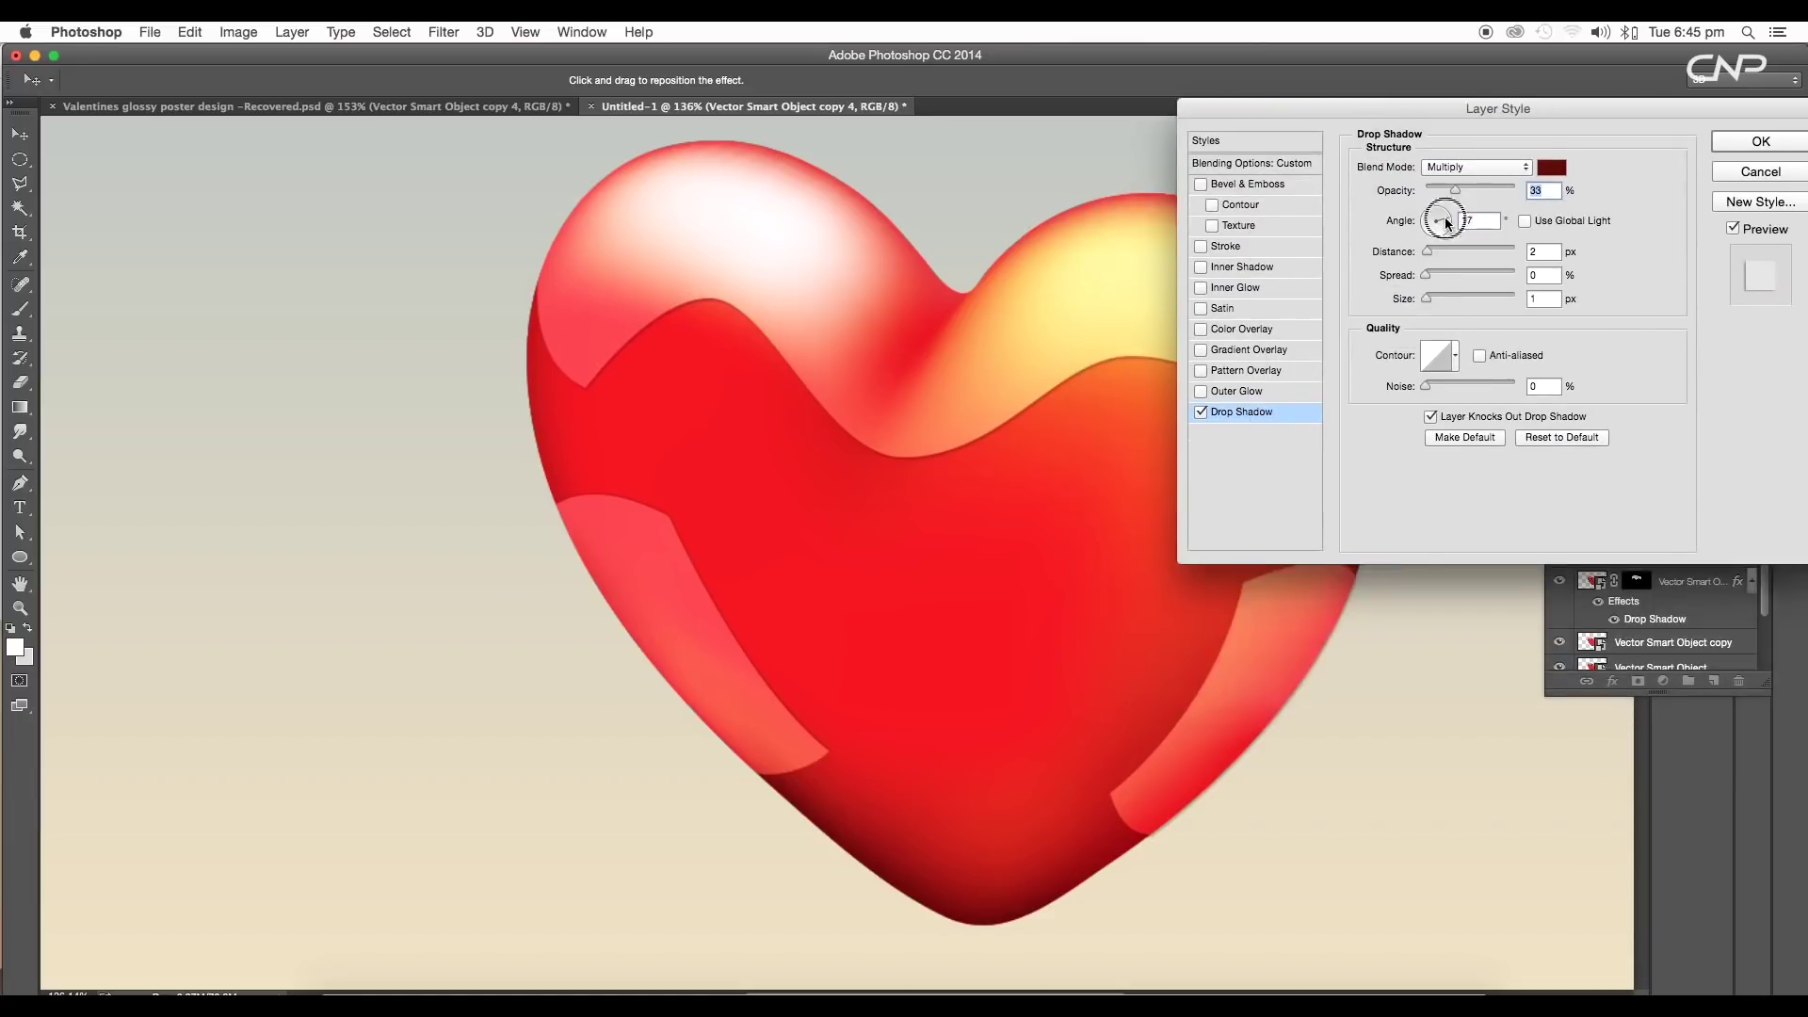
{"action": "left_click", "coordinate": [1445, 220]}
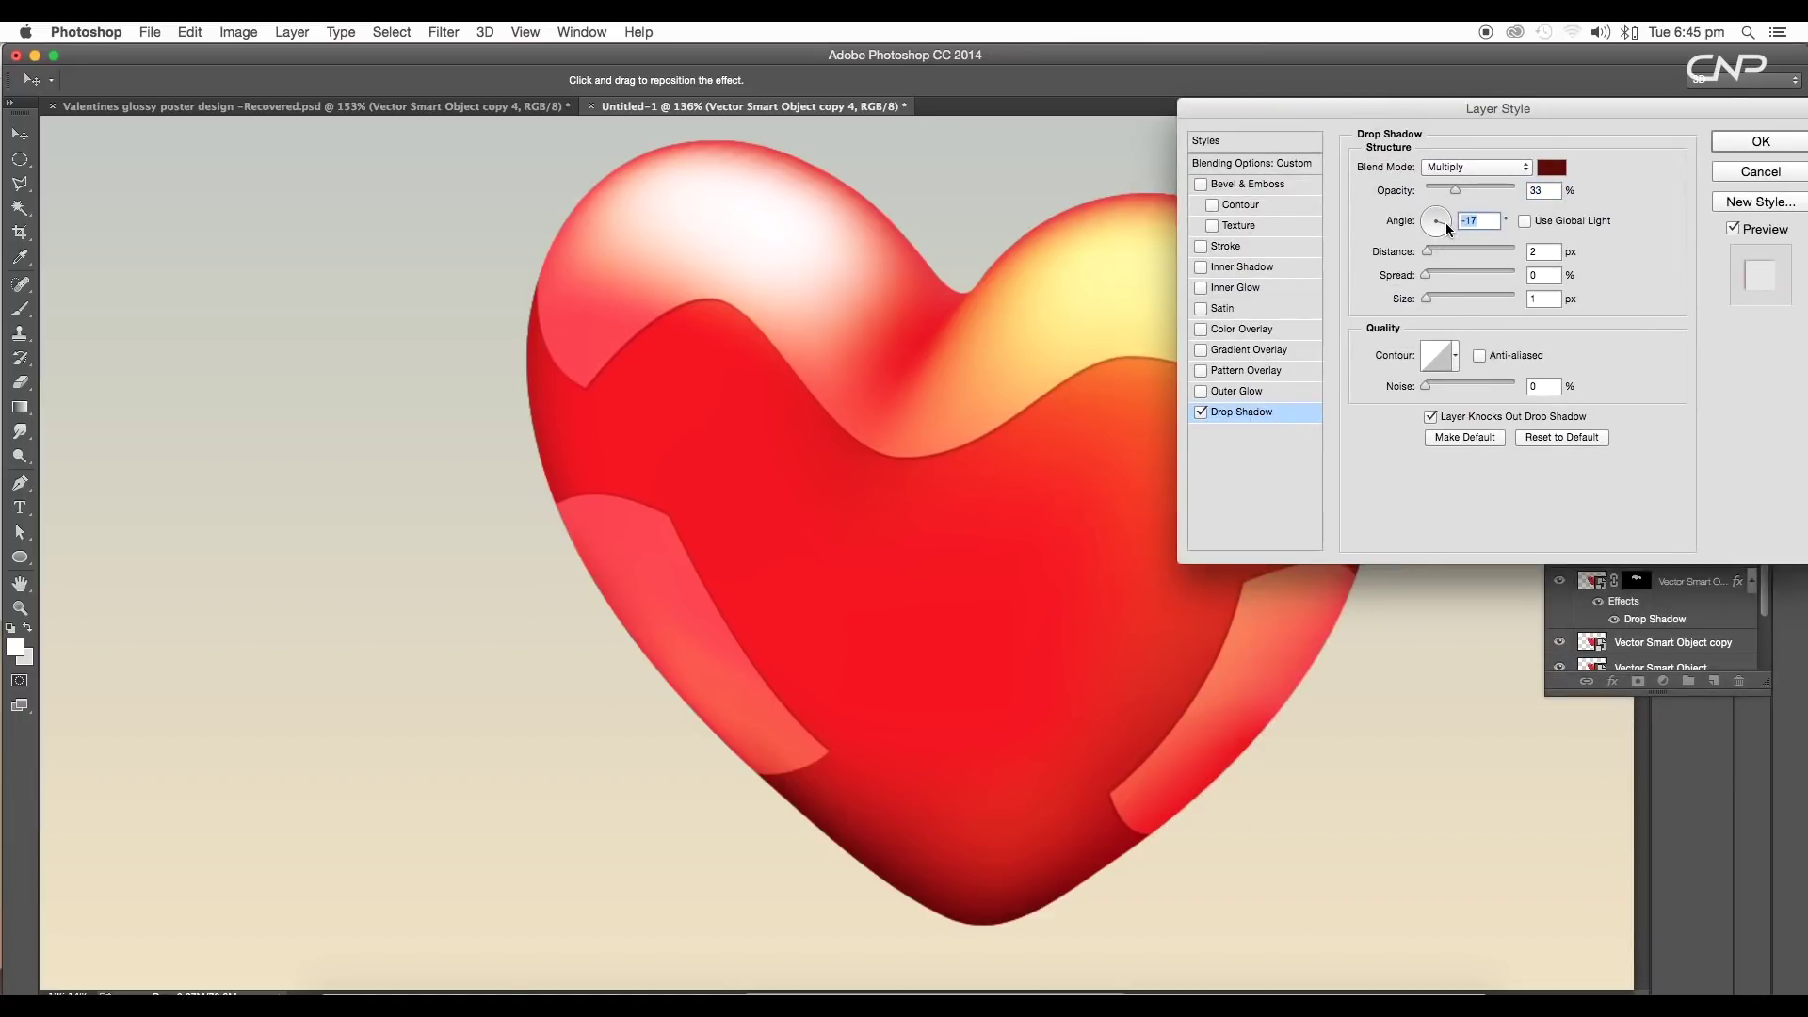
{"action": "left_click", "coordinate": [1447, 221]}
{"action": "left_click", "coordinate": [1428, 252]}
{"action": "left_click", "coordinate": [1457, 194]}
{"action": "left_click", "coordinate": [1736, 147]}
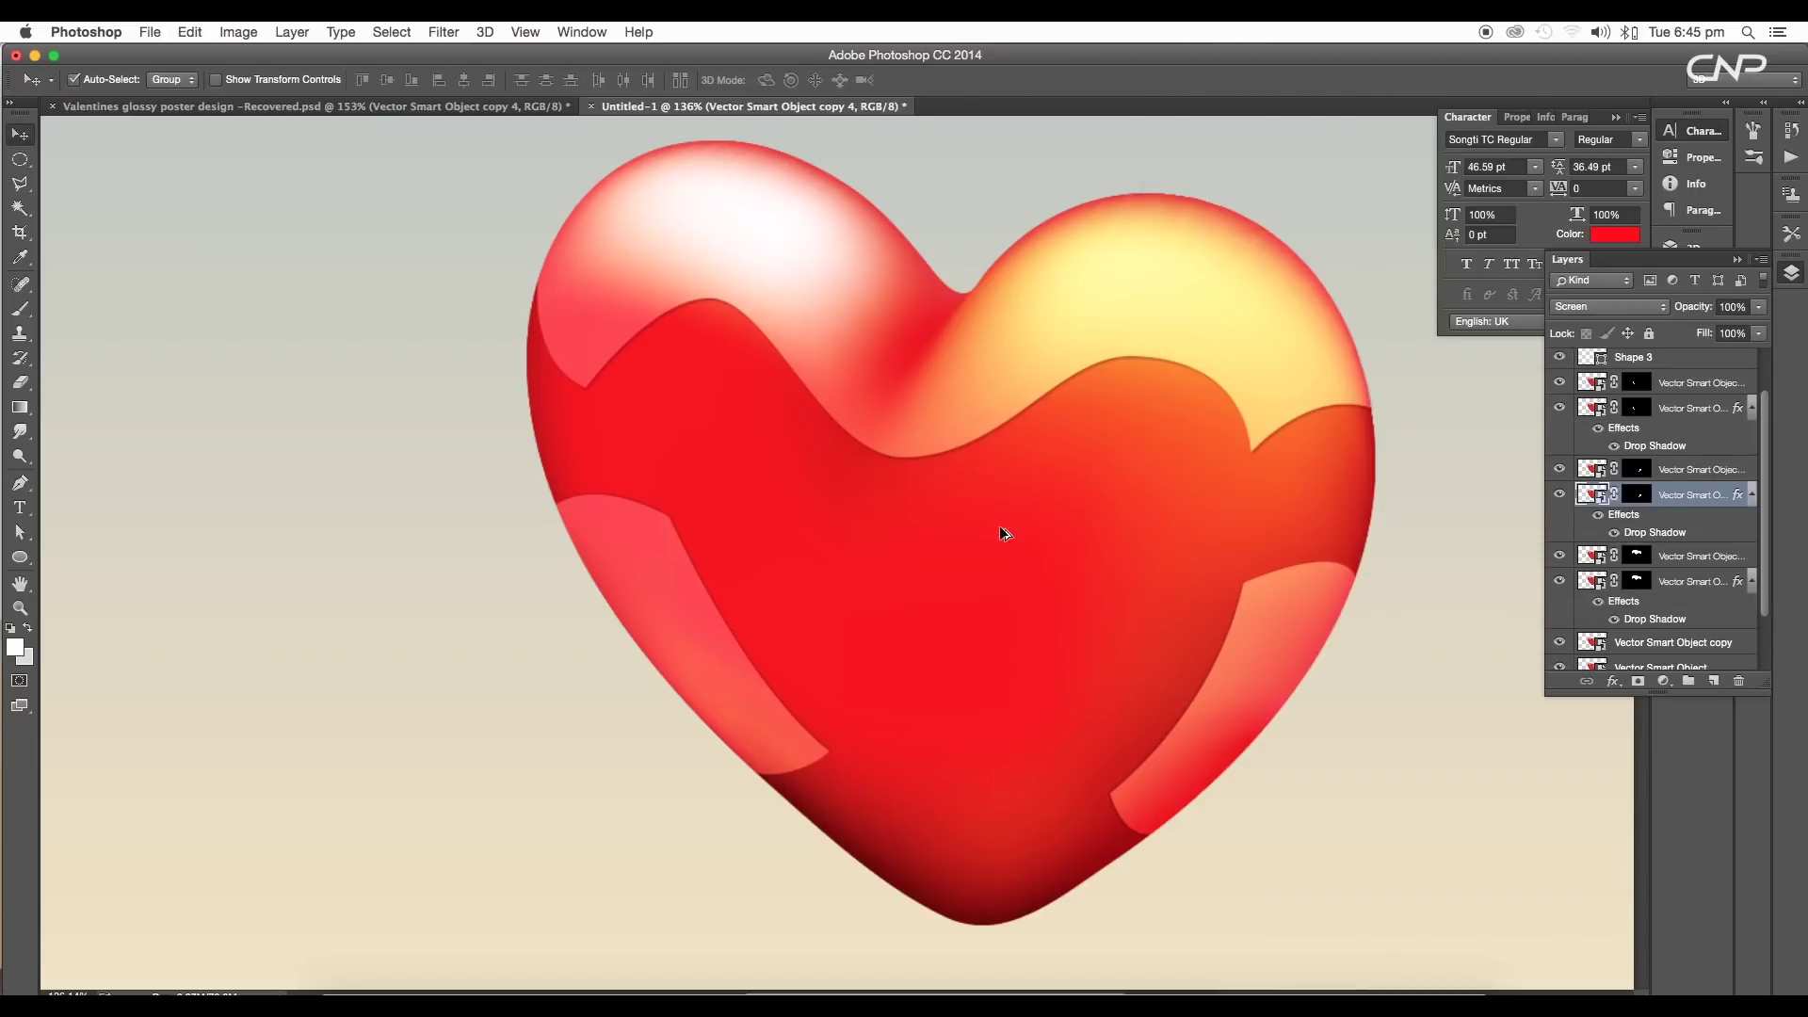
Examine the shadowed edges of the three gloss bands across the whole heart and up close.
{"action": "scroll", "coordinate": [998, 526], "scroll_direction": "down", "scroll_amount": 3}
{"action": "scroll", "coordinate": [992, 552], "scroll_direction": "up", "scroll_amount": 3}
{"action": "left_click_drag", "start_coordinate": [921, 568], "coordinate": [912, 573]}
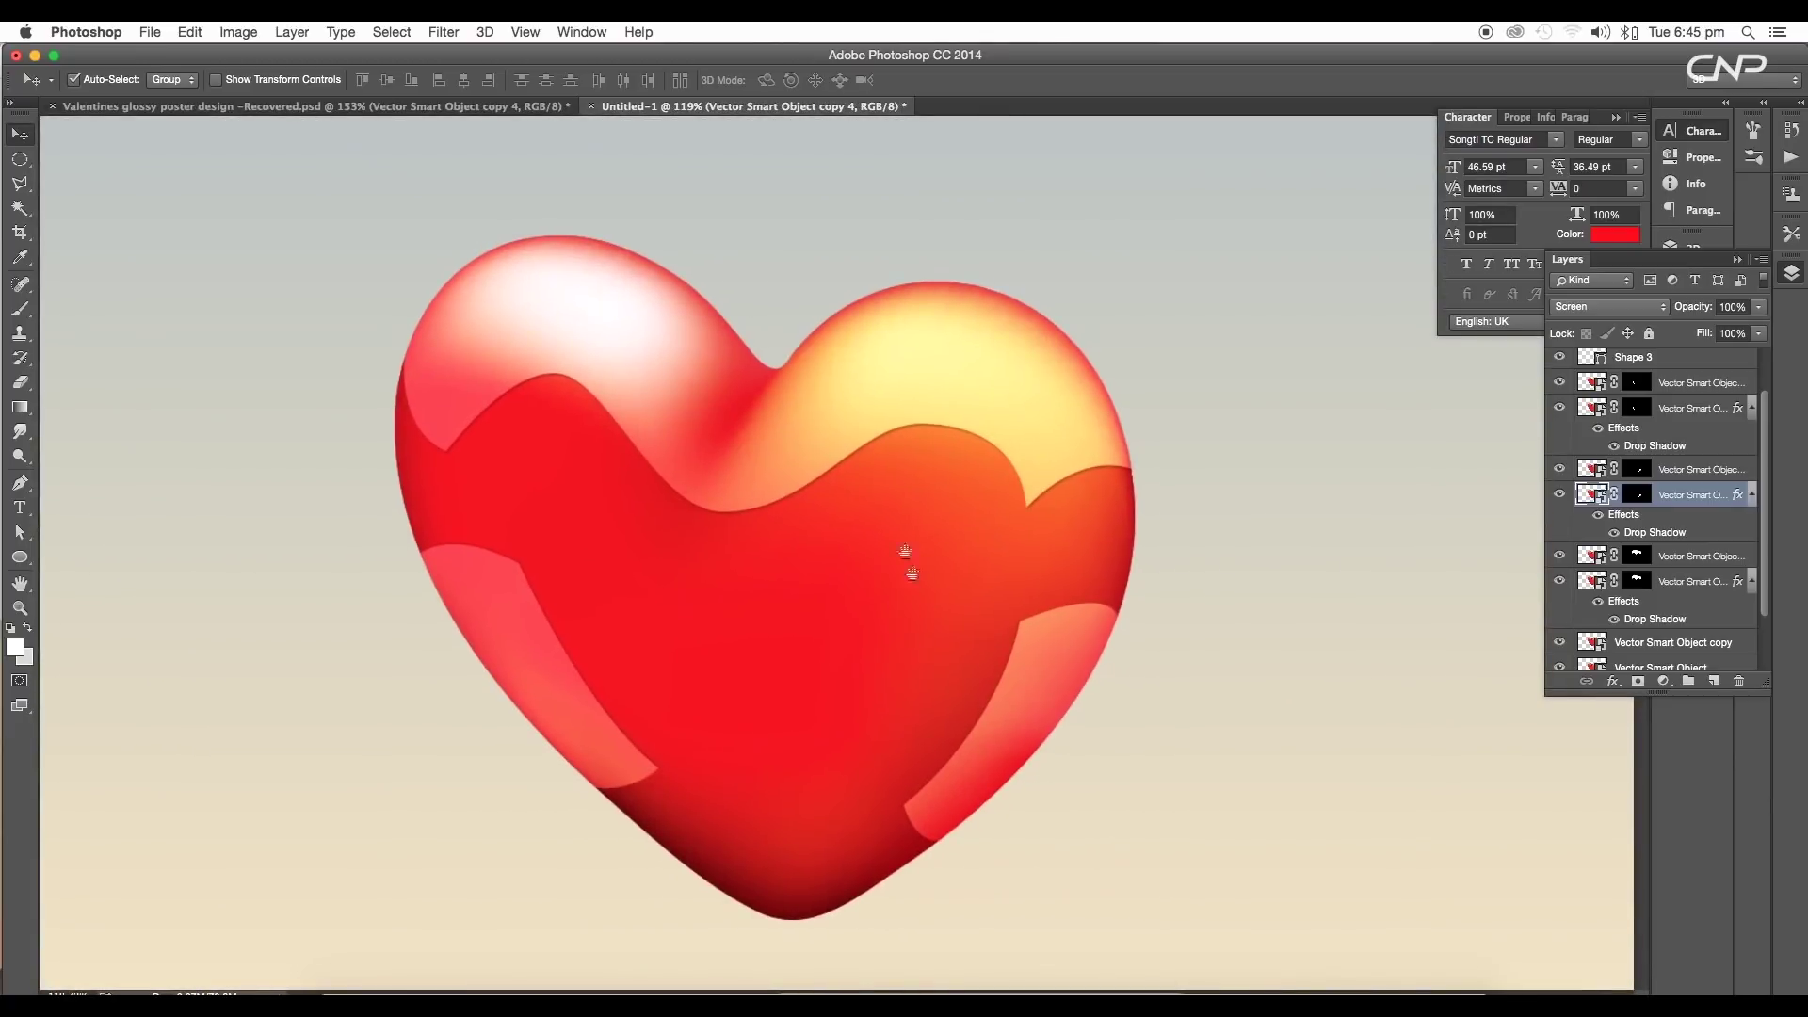
{"action": "scroll", "coordinate": [858, 494], "scroll_direction": "up", "scroll_amount": 2}
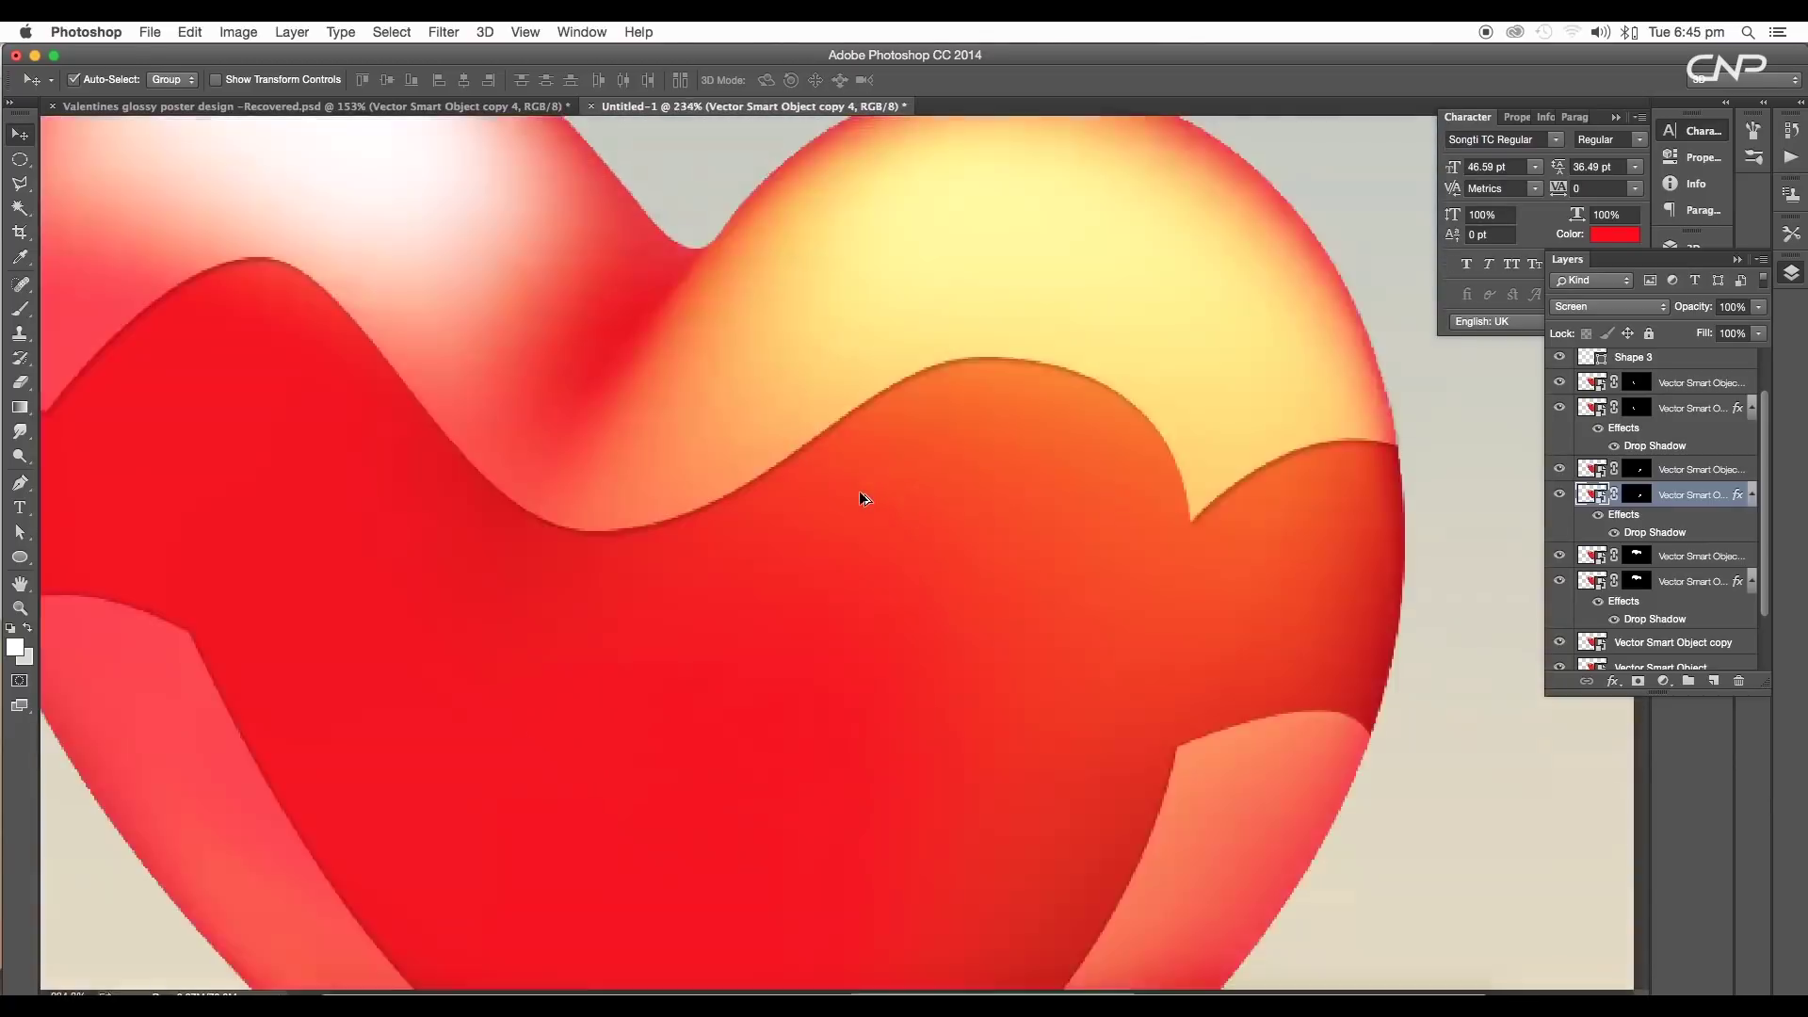
{"action": "scroll", "coordinate": [859, 494], "scroll_direction": "down", "scroll_amount": 4}
{"action": "scroll", "coordinate": [858, 495], "scroll_direction": "up", "scroll_amount": 3}
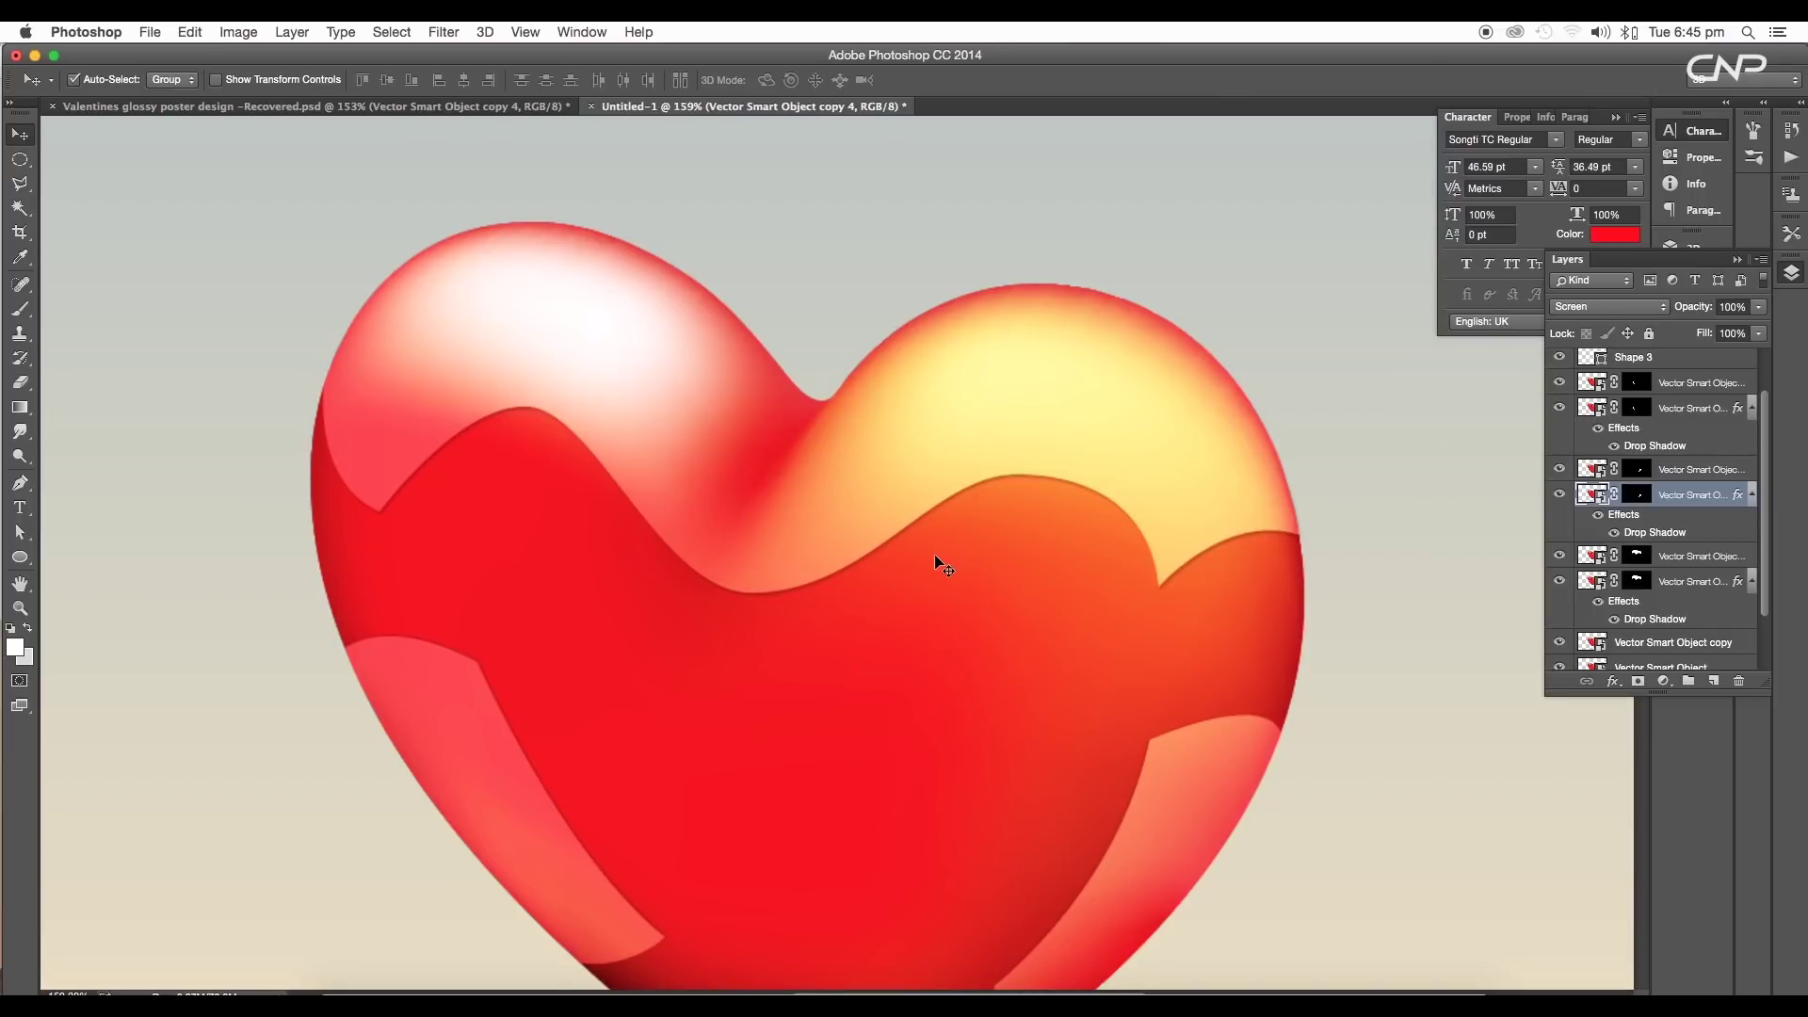
Add an Inner Glow effect to the base Vector Smart Object layer and set its size to 35 px.
{"action": "scroll", "coordinate": [1706, 583], "scroll_direction": "down", "scroll_amount": 3}
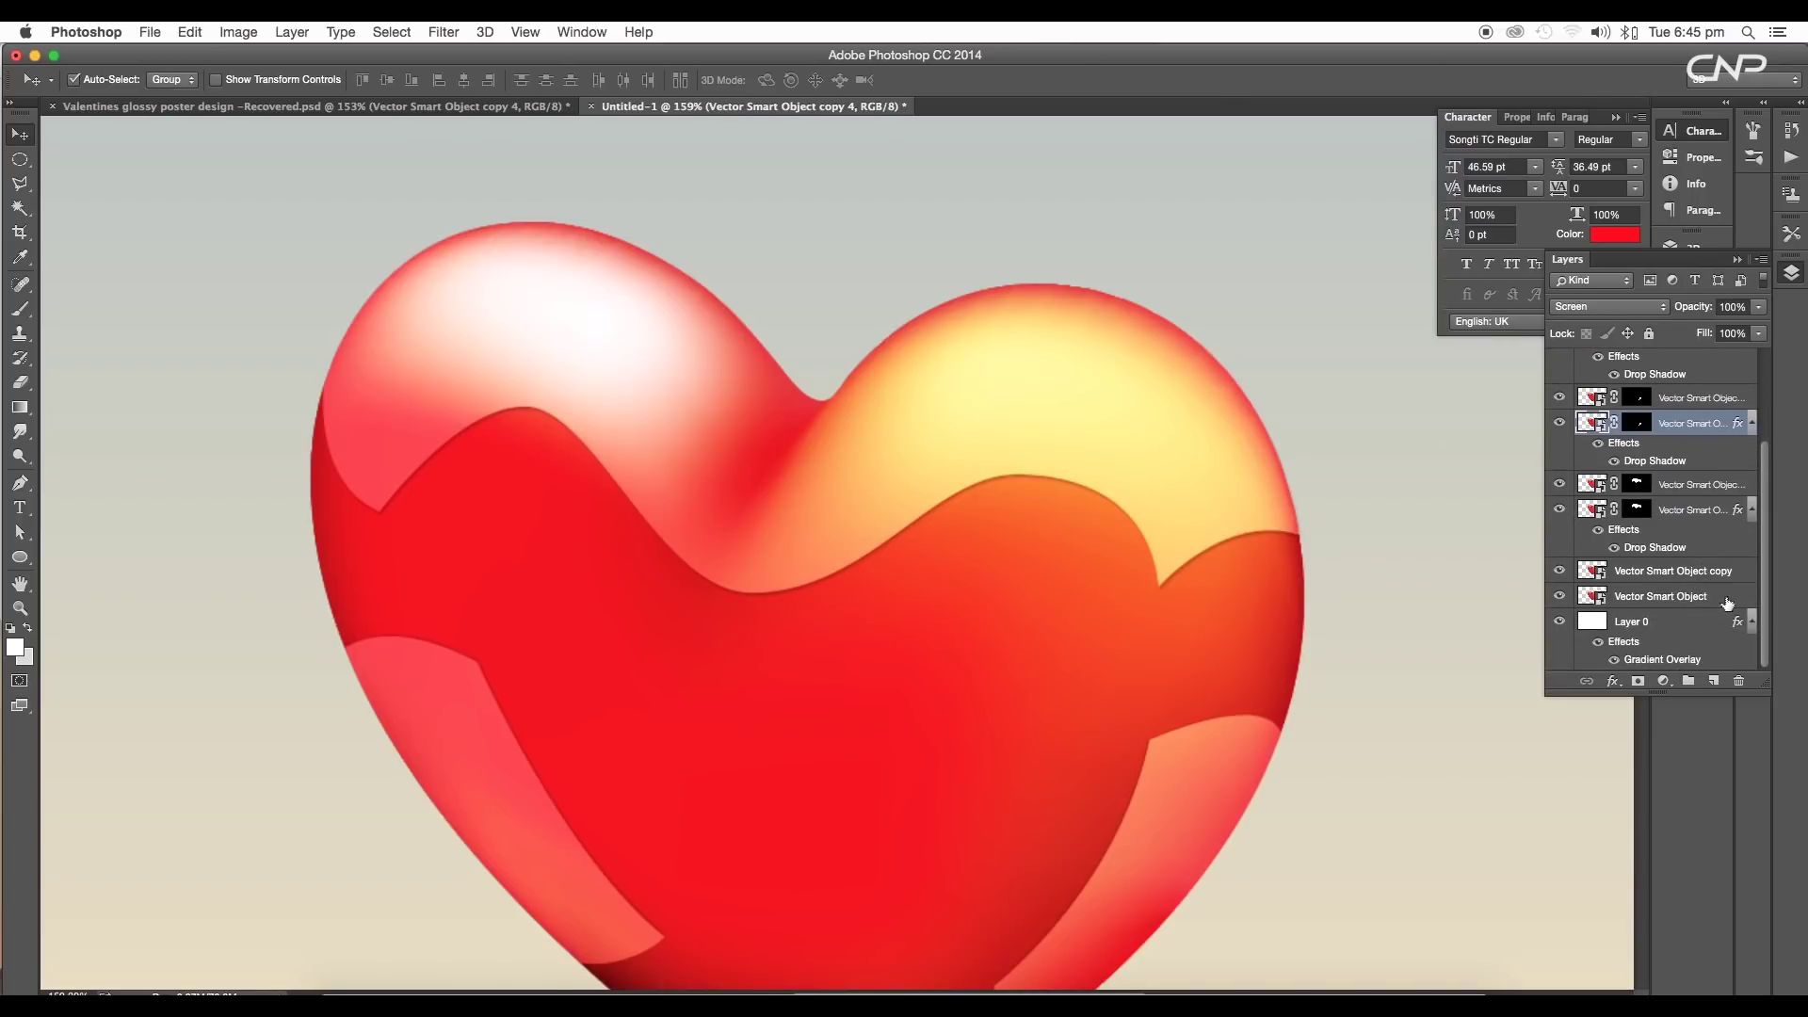
{"action": "double_click", "coordinate": [1728, 603]}
{"action": "left_click_drag", "start_coordinate": [960, 213], "coordinate": [1645, 152]}
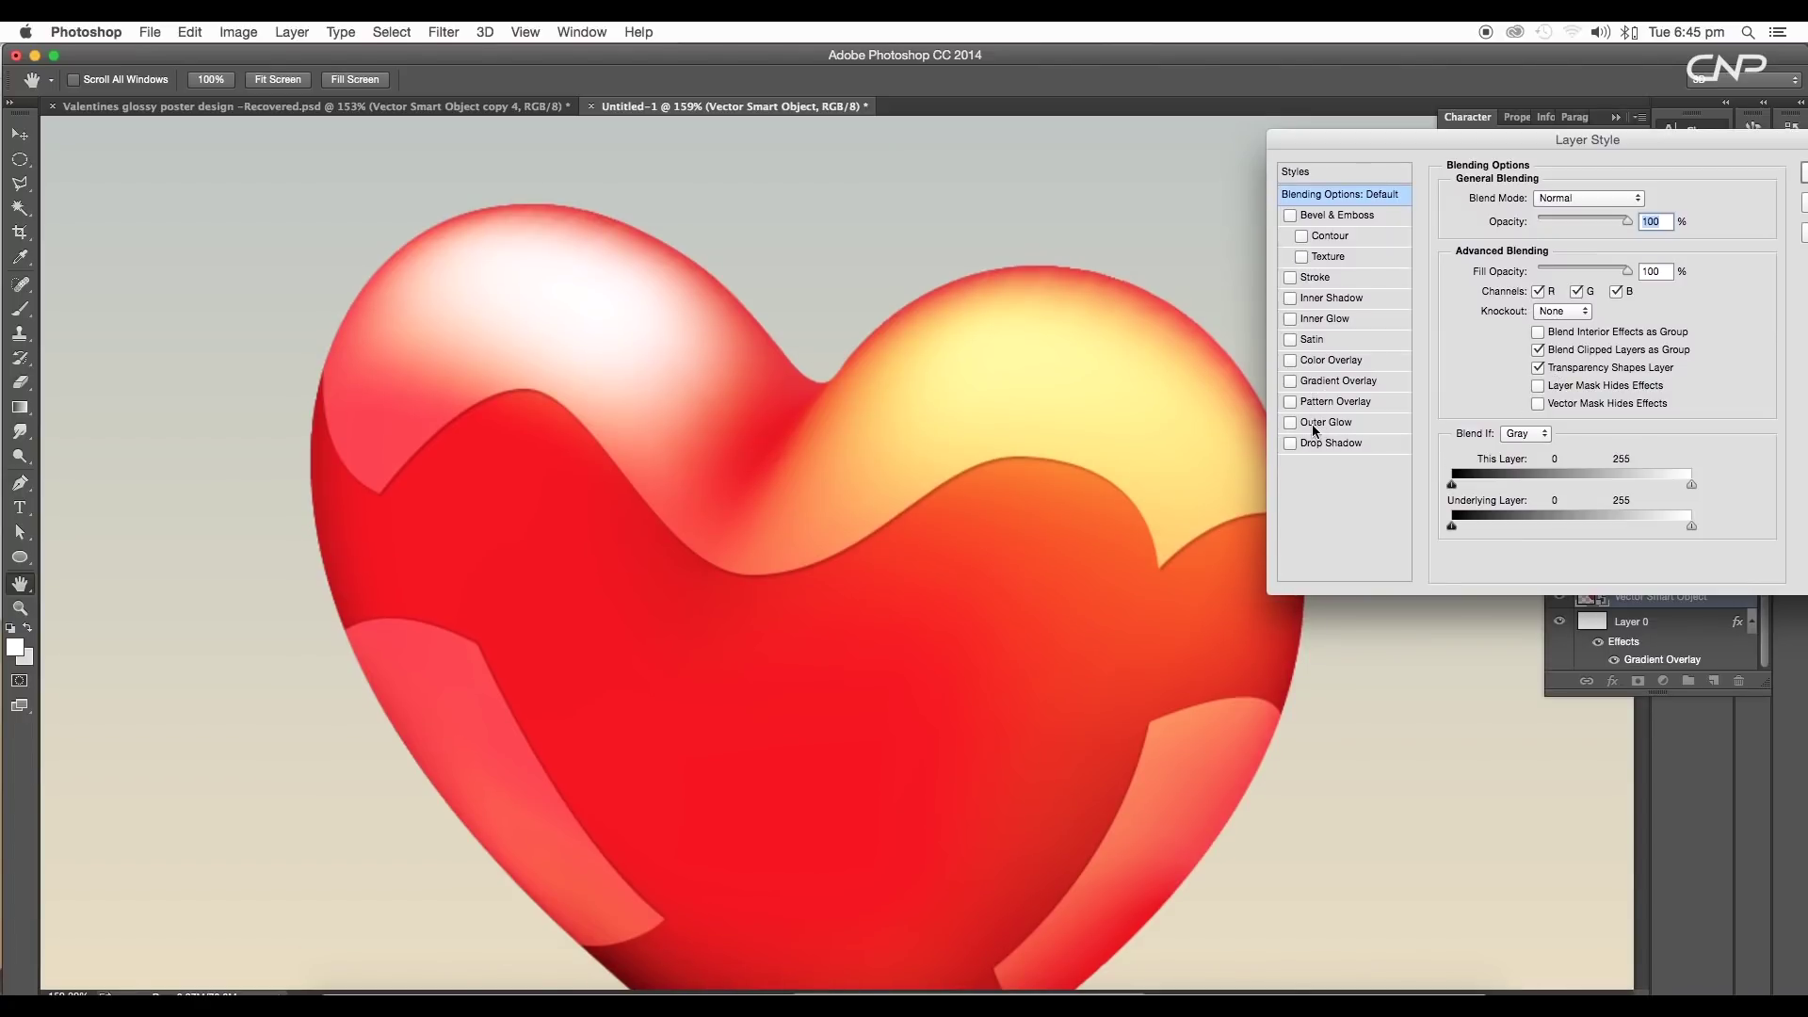
{"action": "left_click", "coordinate": [1316, 321]}
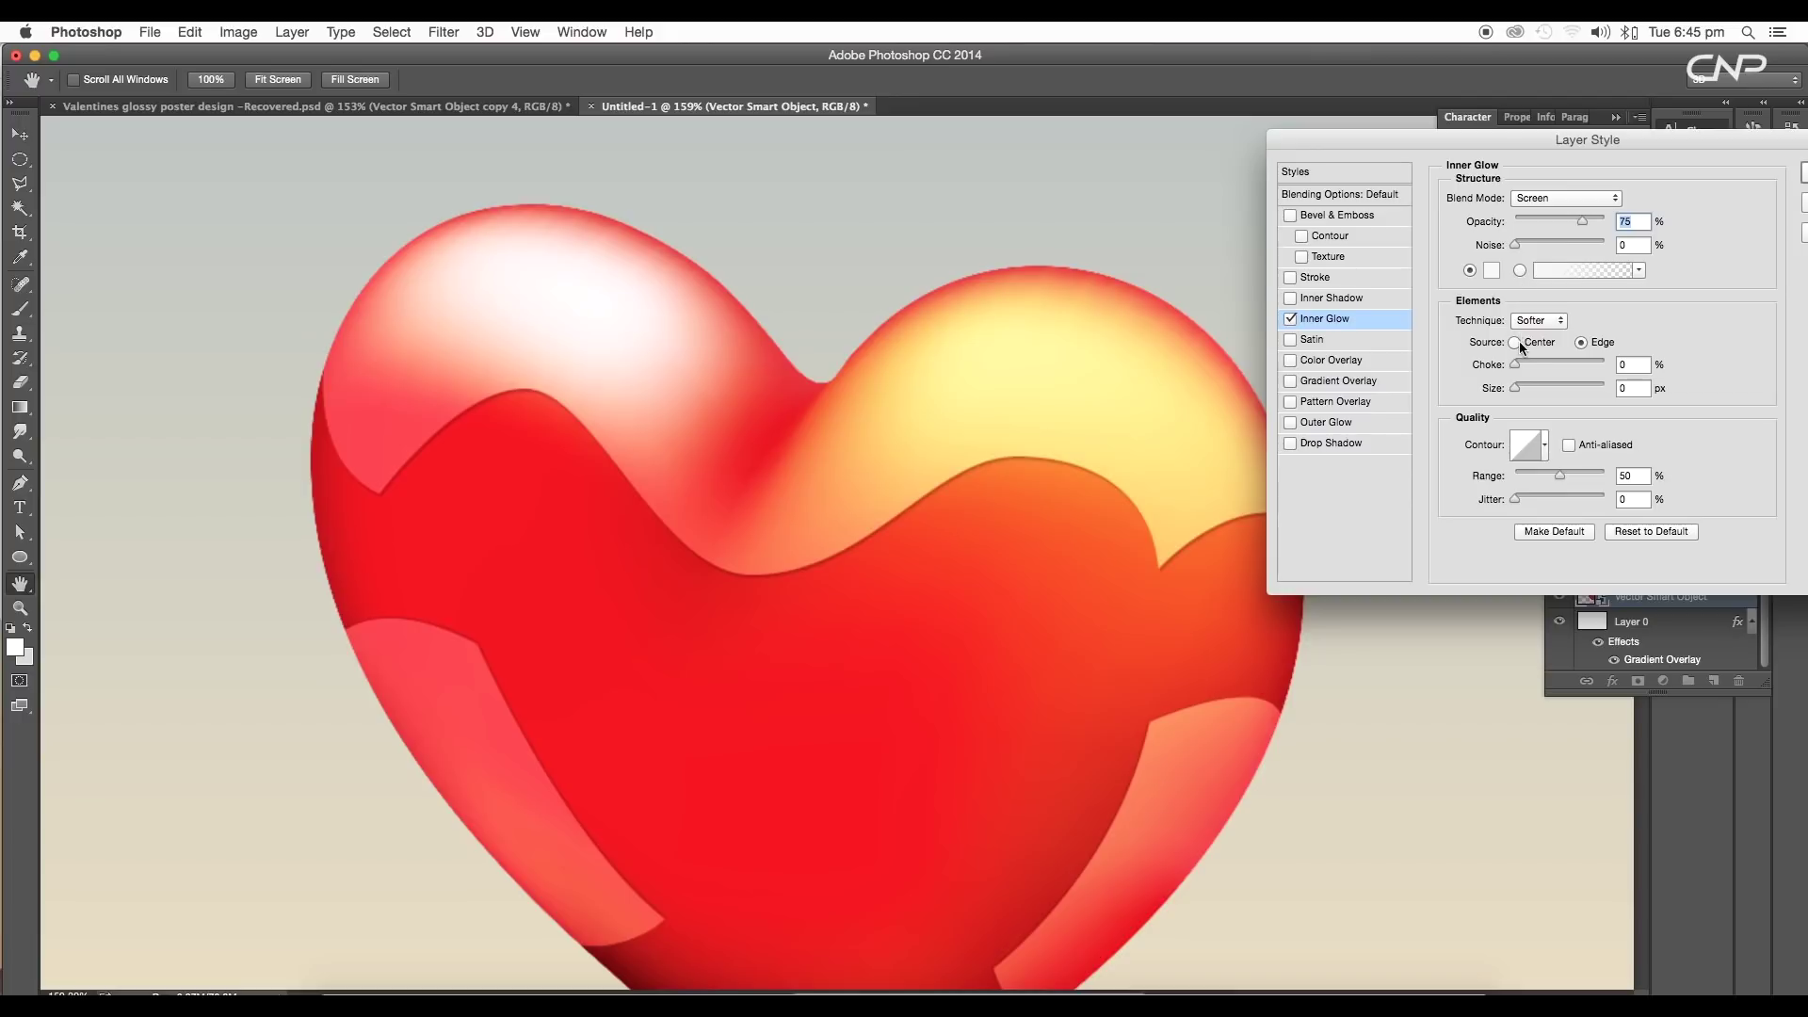
{"action": "mouse_move", "coordinate": [1517, 386]}
{"action": "left_mouse_down"}
{"action": "mouse_move", "coordinate": [1537, 392]}
{"action": "mouse_move", "coordinate": [1493, 392]}
{"action": "mouse_move", "coordinate": [1527, 394]}
{"action": "left_mouse_up"}
{"action": "scroll", "coordinate": [1088, 467], "scroll_direction": "down", "scroll_amount": 5}
{"action": "scroll", "coordinate": [890, 554], "scroll_direction": "up", "scroll_amount": 4}
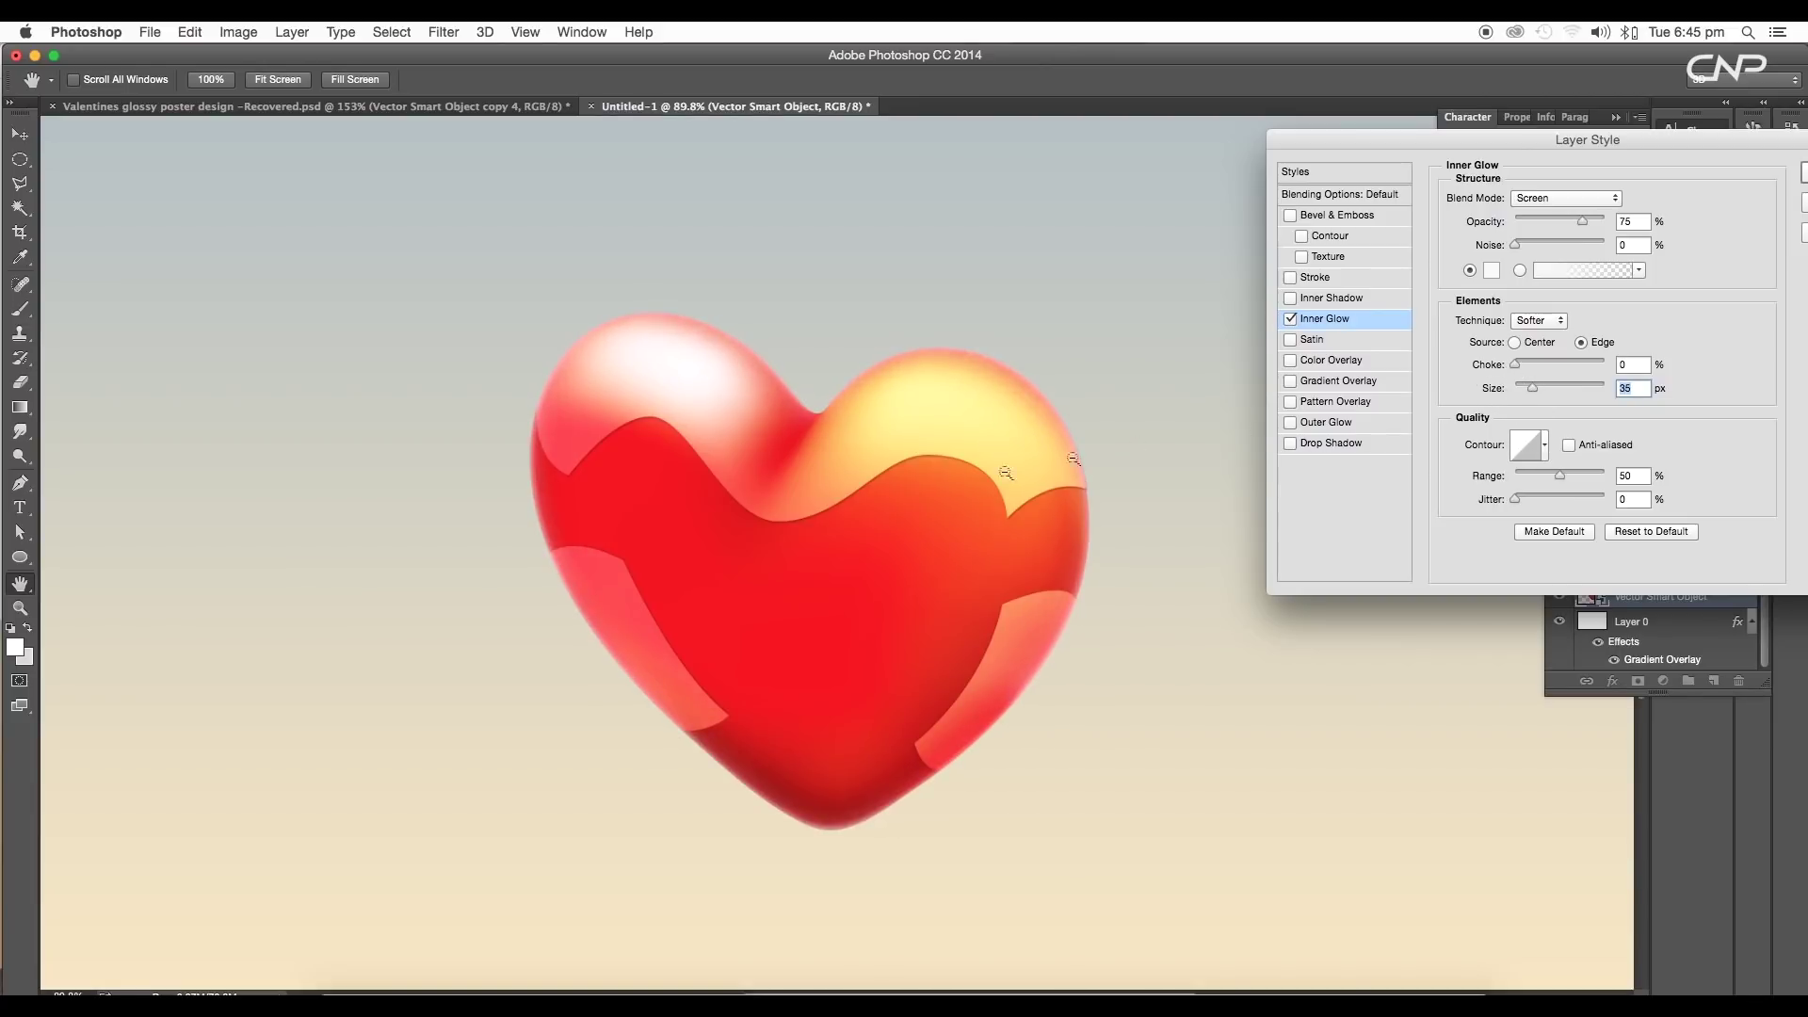
{"action": "left_click_drag", "start_coordinate": [1006, 472], "coordinate": [1499, 460]}
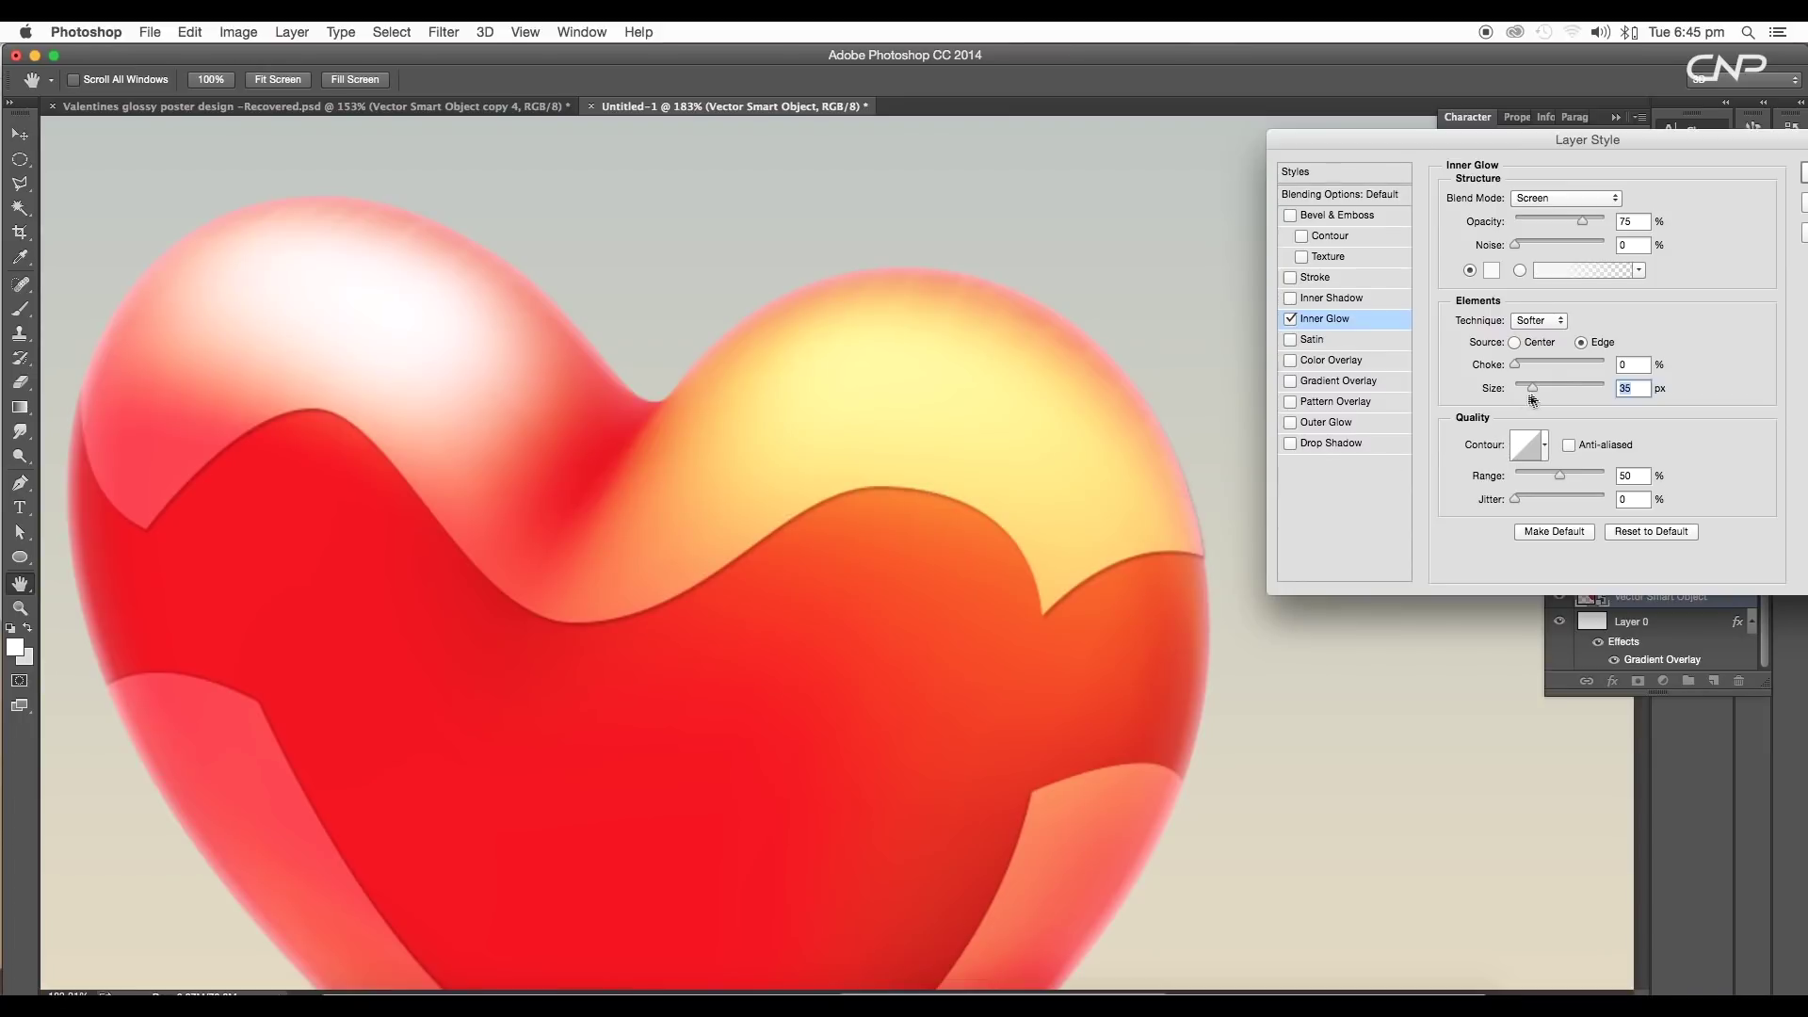
Refine the heart's inner glow to a 24 px size and 76% opacity, check it against the whole heart, and apply it.
{"action": "mouse_move", "coordinate": [1532, 397]}
{"action": "left_mouse_down"}
{"action": "mouse_move", "coordinate": [1510, 387]}
{"action": "mouse_move", "coordinate": [1533, 388]}
{"action": "left_mouse_up"}
{"action": "left_click_drag", "start_coordinate": [925, 483], "coordinate": [941, 477]}
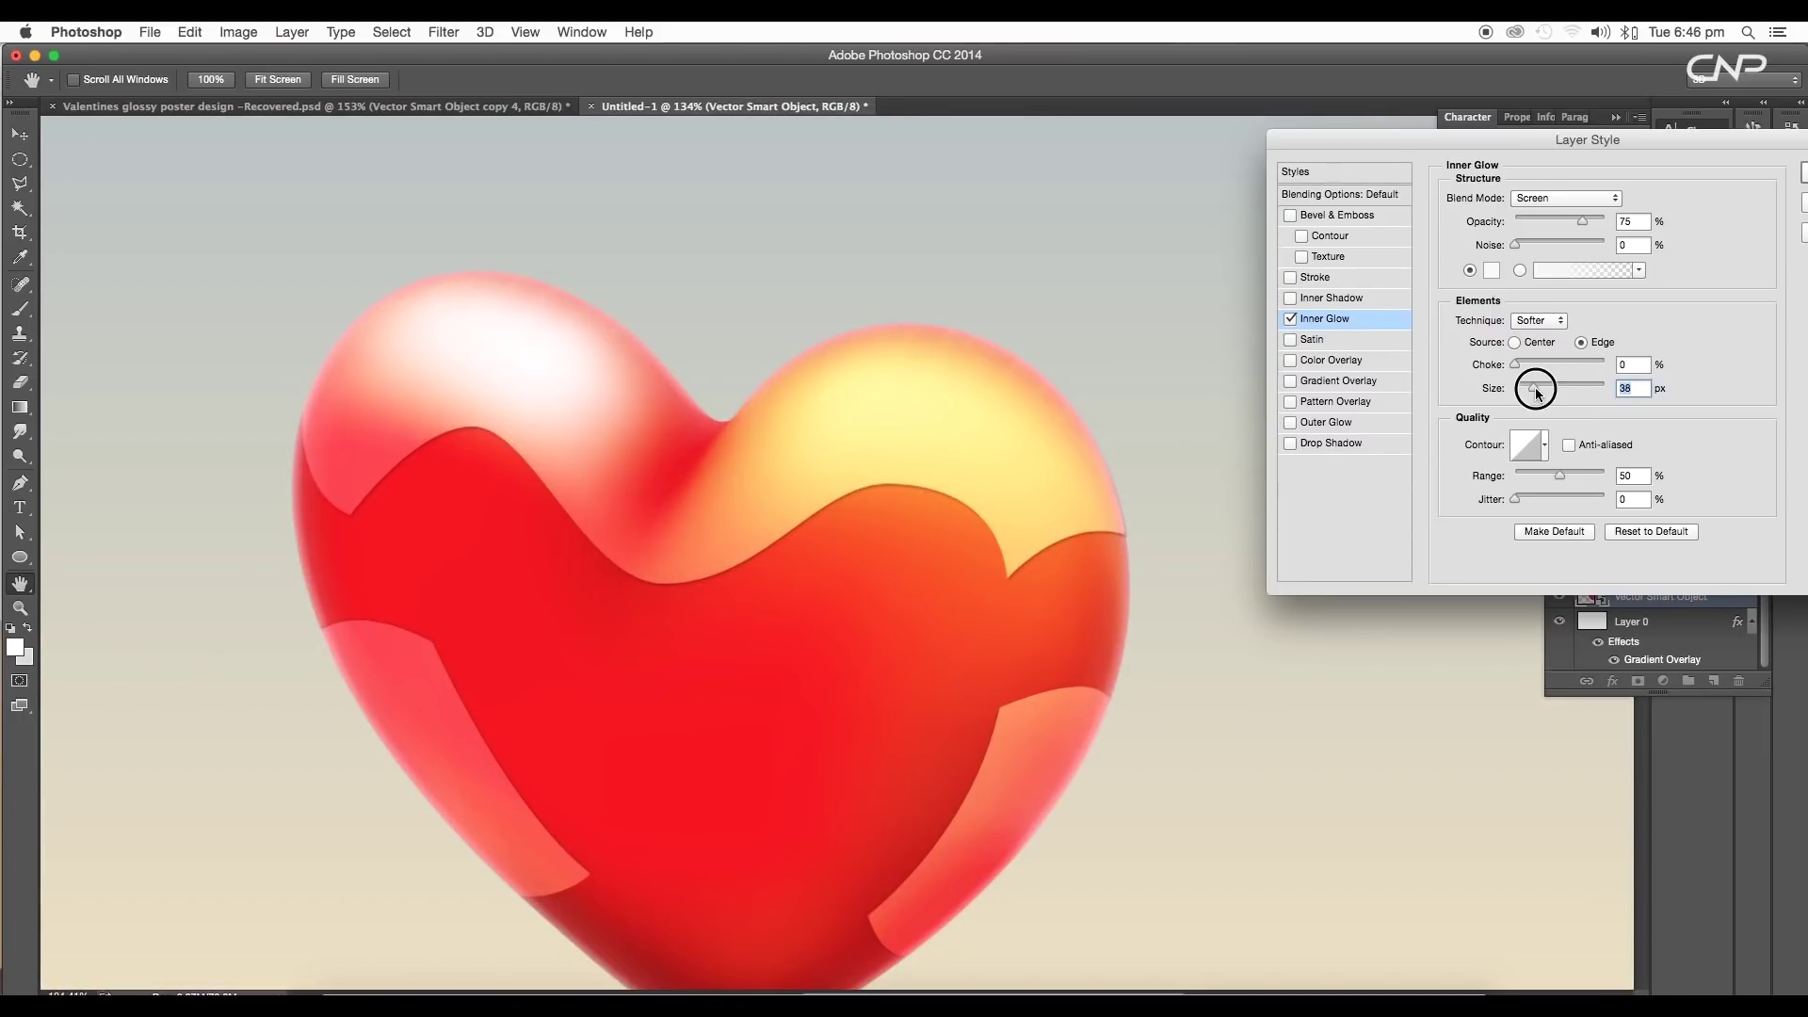
{"action": "left_click_drag", "start_coordinate": [1537, 393], "coordinate": [1531, 394]}
{"action": "left_click_drag", "start_coordinate": [1567, 222], "coordinate": [1590, 226]}
{"action": "scroll", "coordinate": [905, 551], "scroll_direction": "down", "scroll_amount": 5}
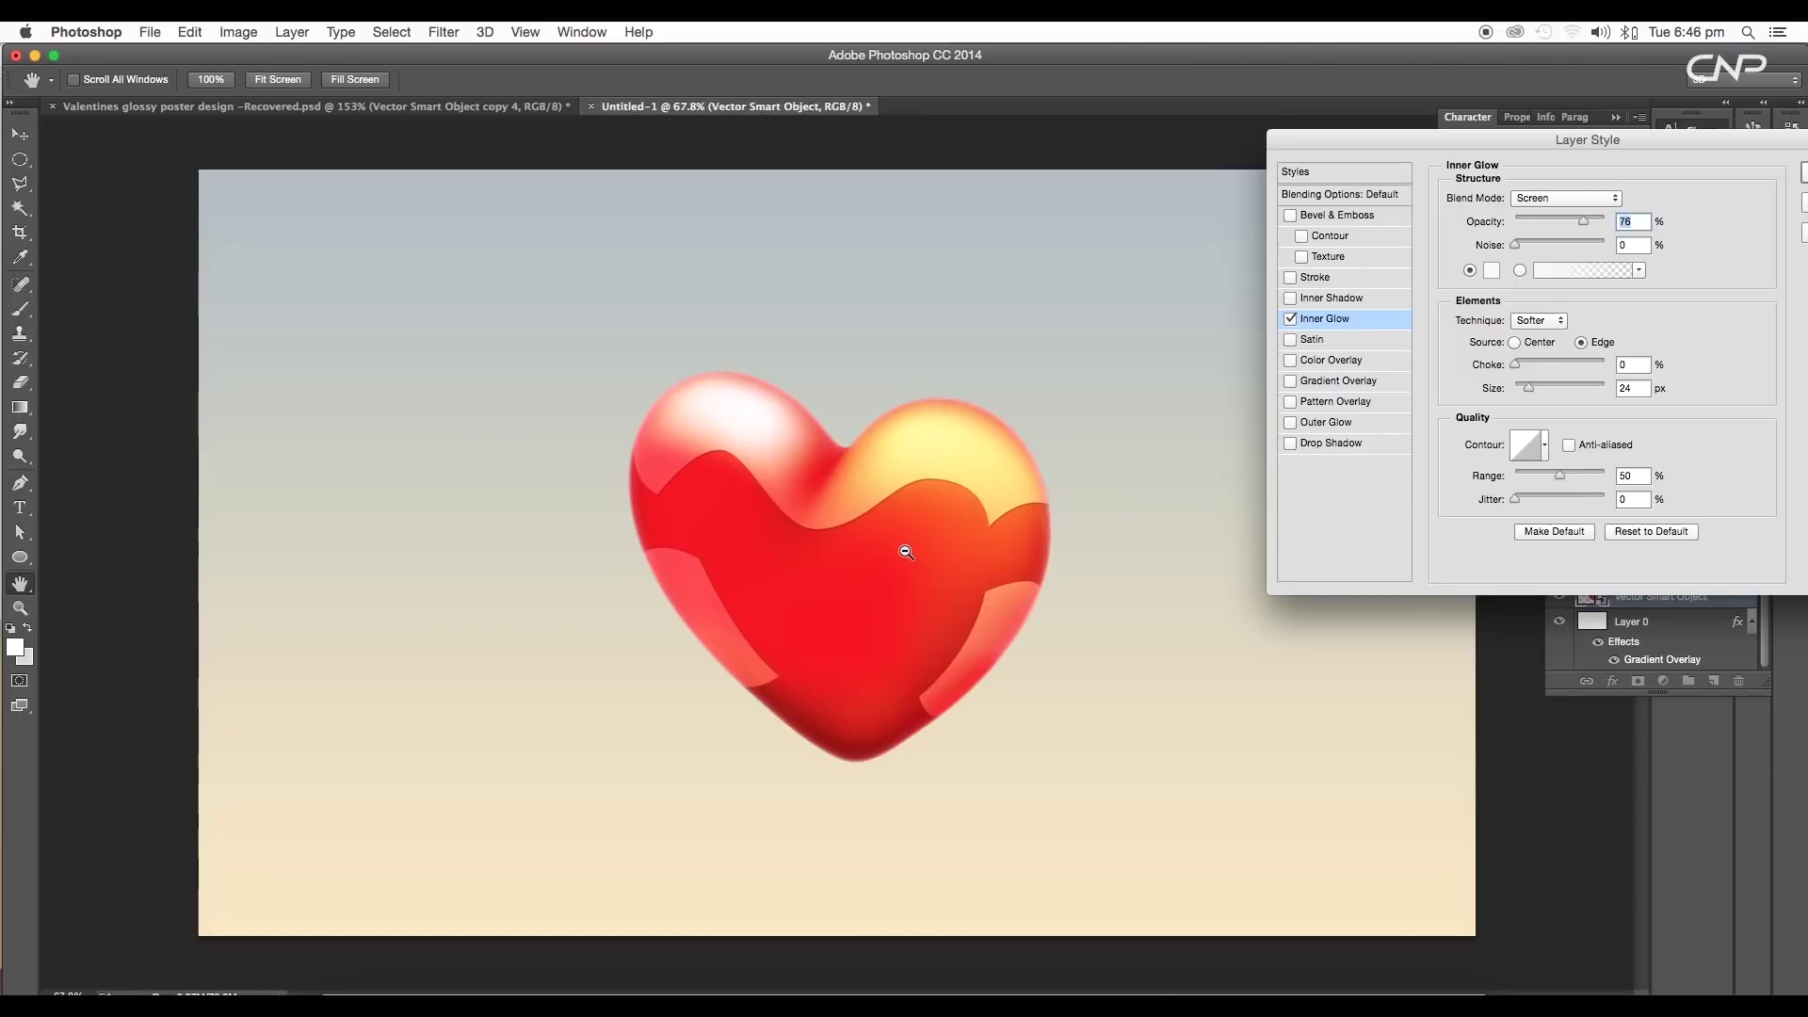
{"action": "scroll", "coordinate": [905, 552], "scroll_direction": "up", "scroll_amount": 6}
{"action": "scroll", "coordinate": [904, 551], "scroll_direction": "down", "scroll_amount": 4}
{"action": "scroll", "coordinate": [905, 552], "scroll_direction": "up", "scroll_amount": 4}
{"action": "scroll", "coordinate": [906, 552], "scroll_direction": "down", "scroll_amount": 3}
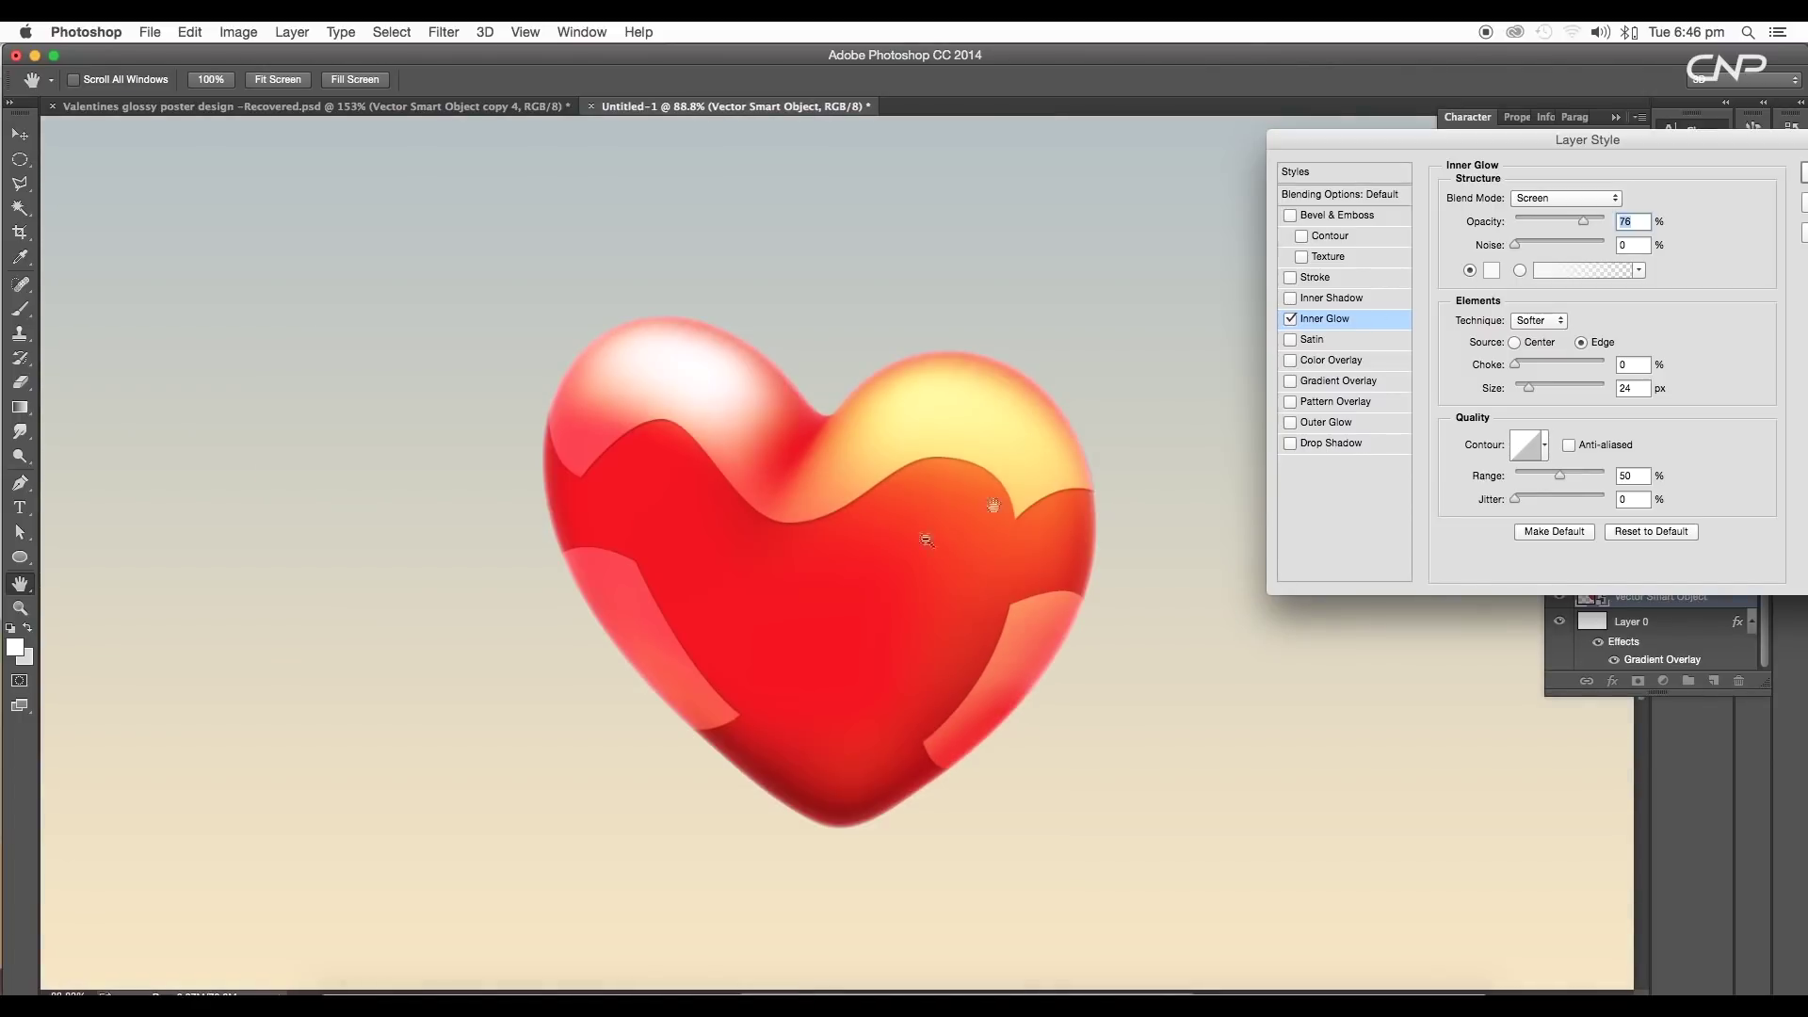
{"action": "left_click_drag", "start_coordinate": [1749, 134], "coordinate": [1594, 134]}
{"action": "left_click", "coordinate": [1698, 187]}
{"action": "scroll", "coordinate": [772, 552], "scroll_direction": "down", "scroll_amount": 2}
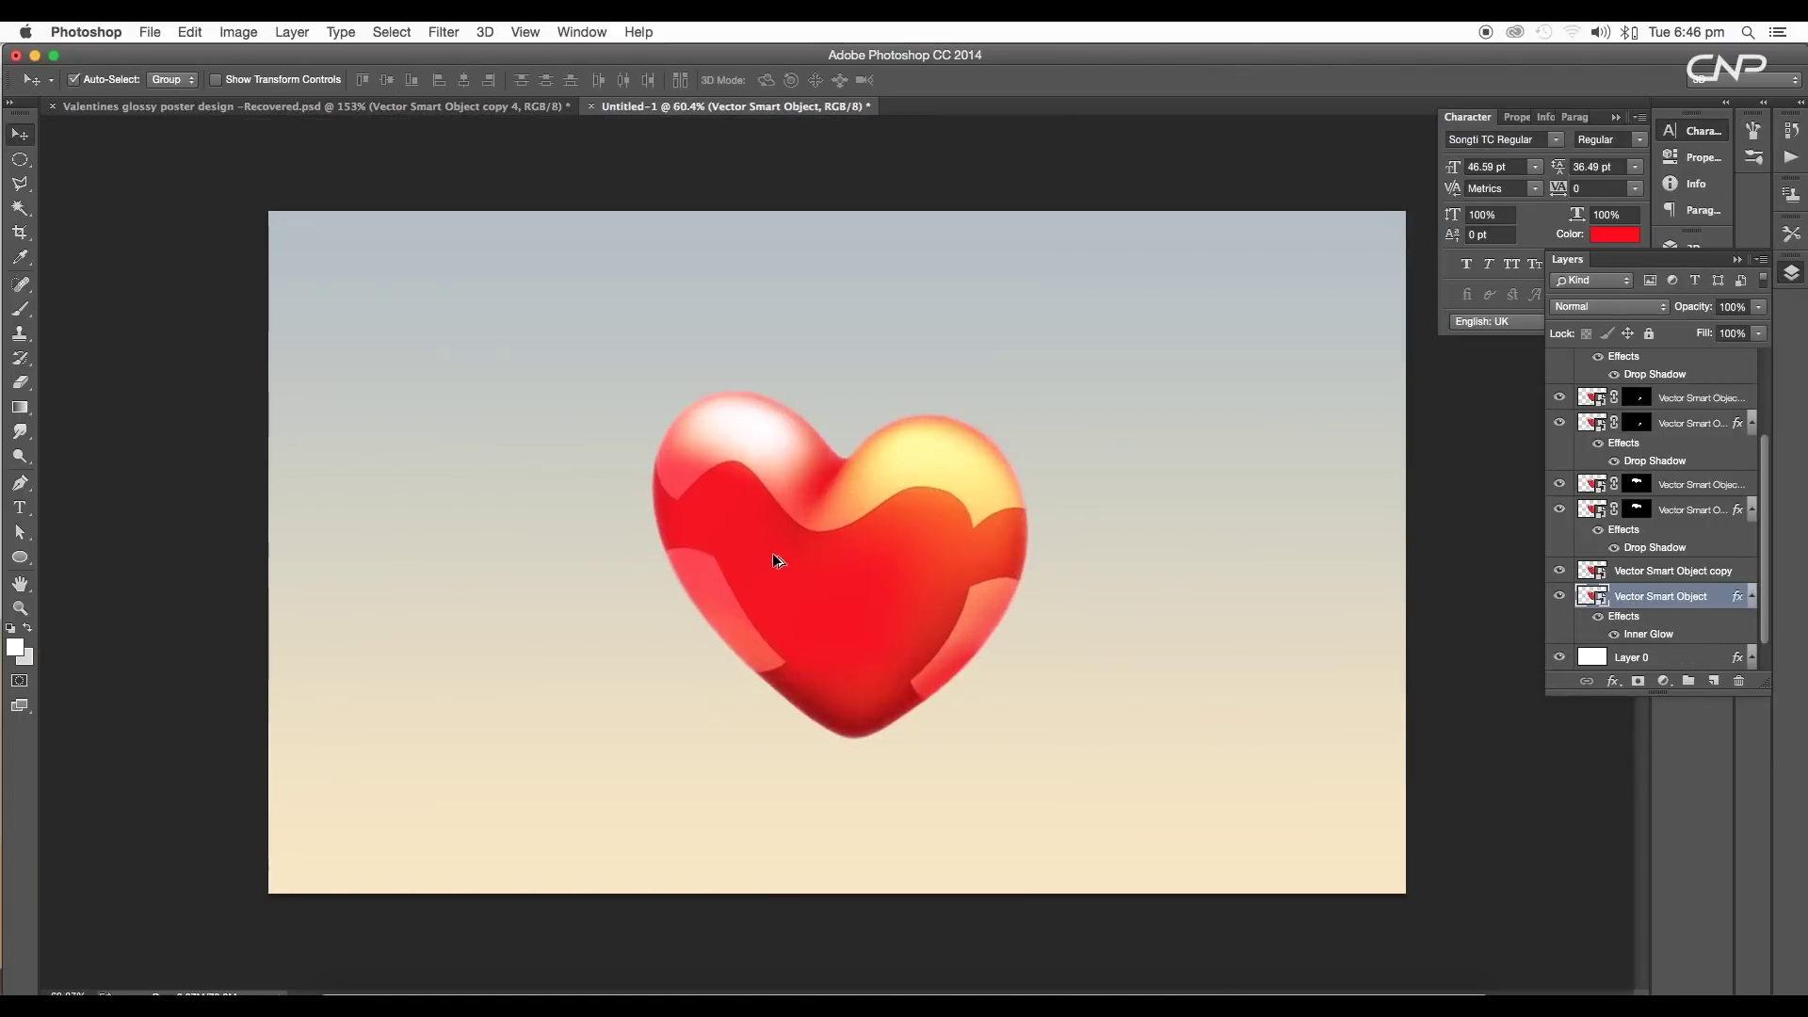